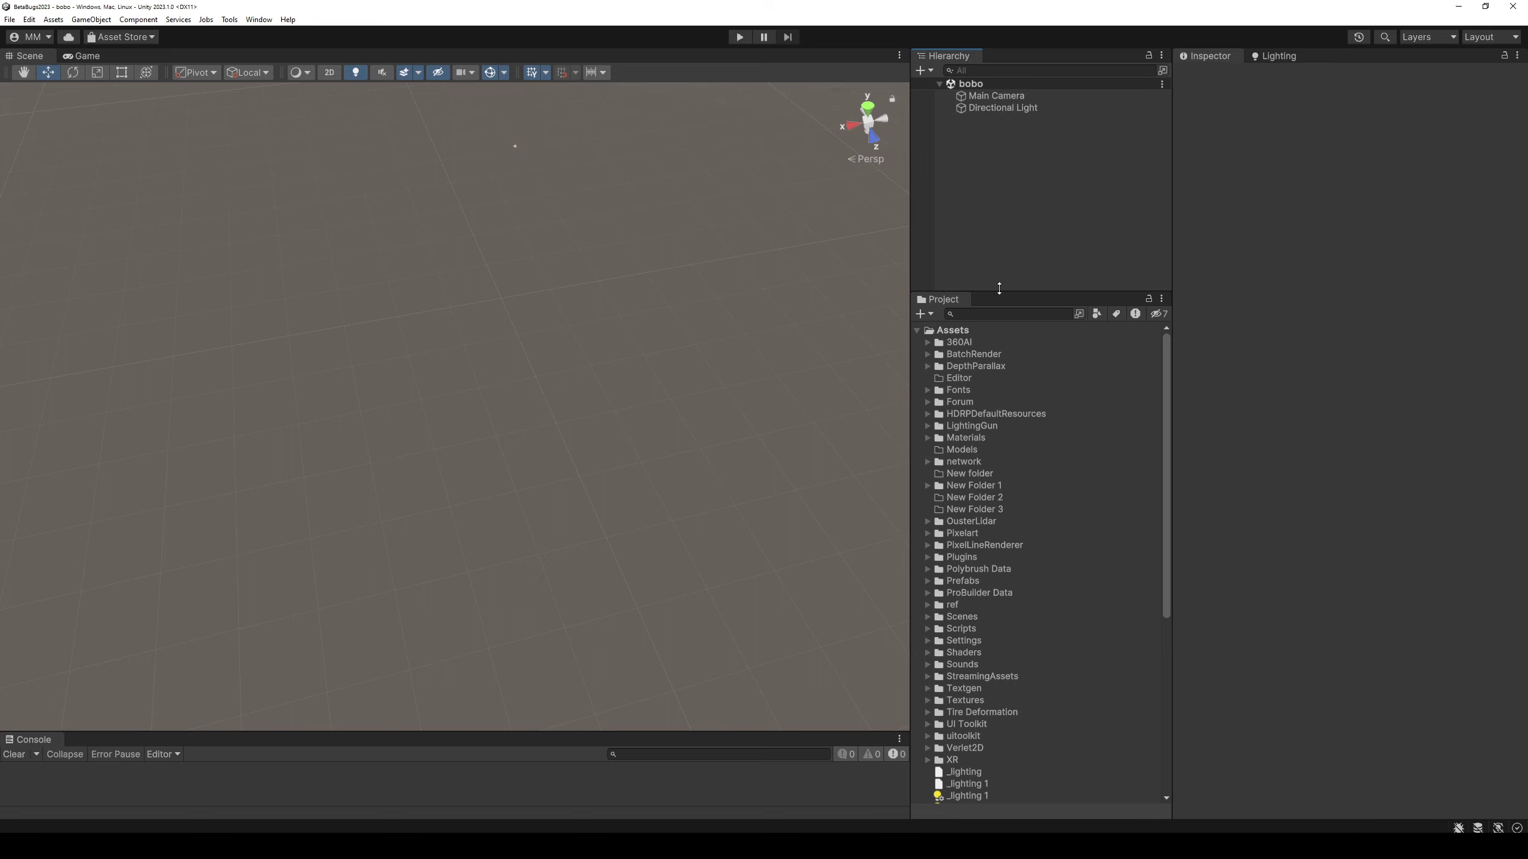
Create a NoiseEffect folder and move perlinRGB1024x1024 and circle_white_256x256 into it.
drag(998, 292, 963, 220)
click(923, 241)
click(938, 248)
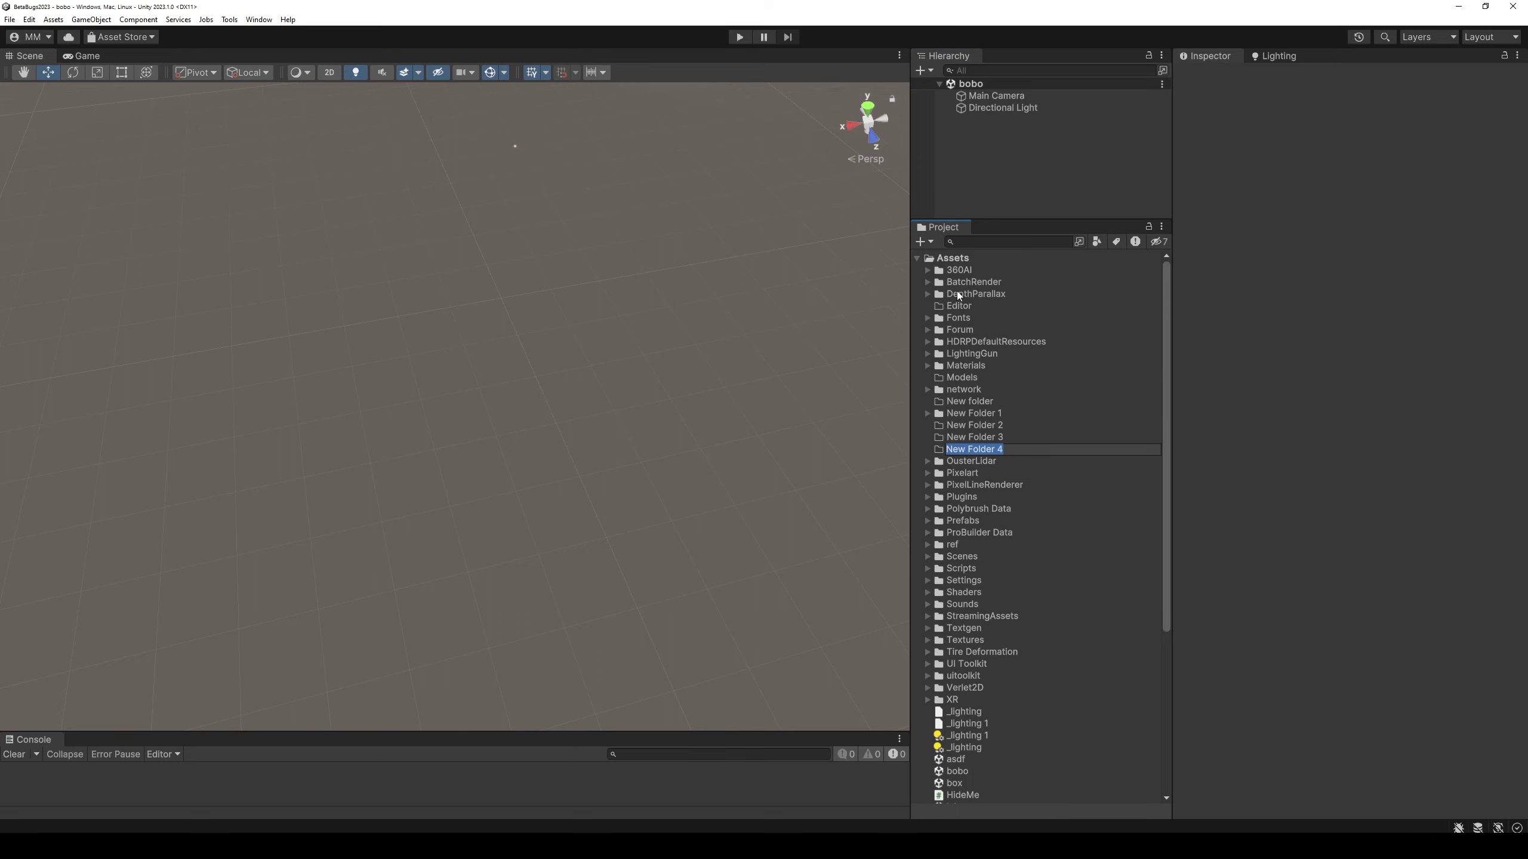
text(NoiseE)
text(ffect)
key(Return)
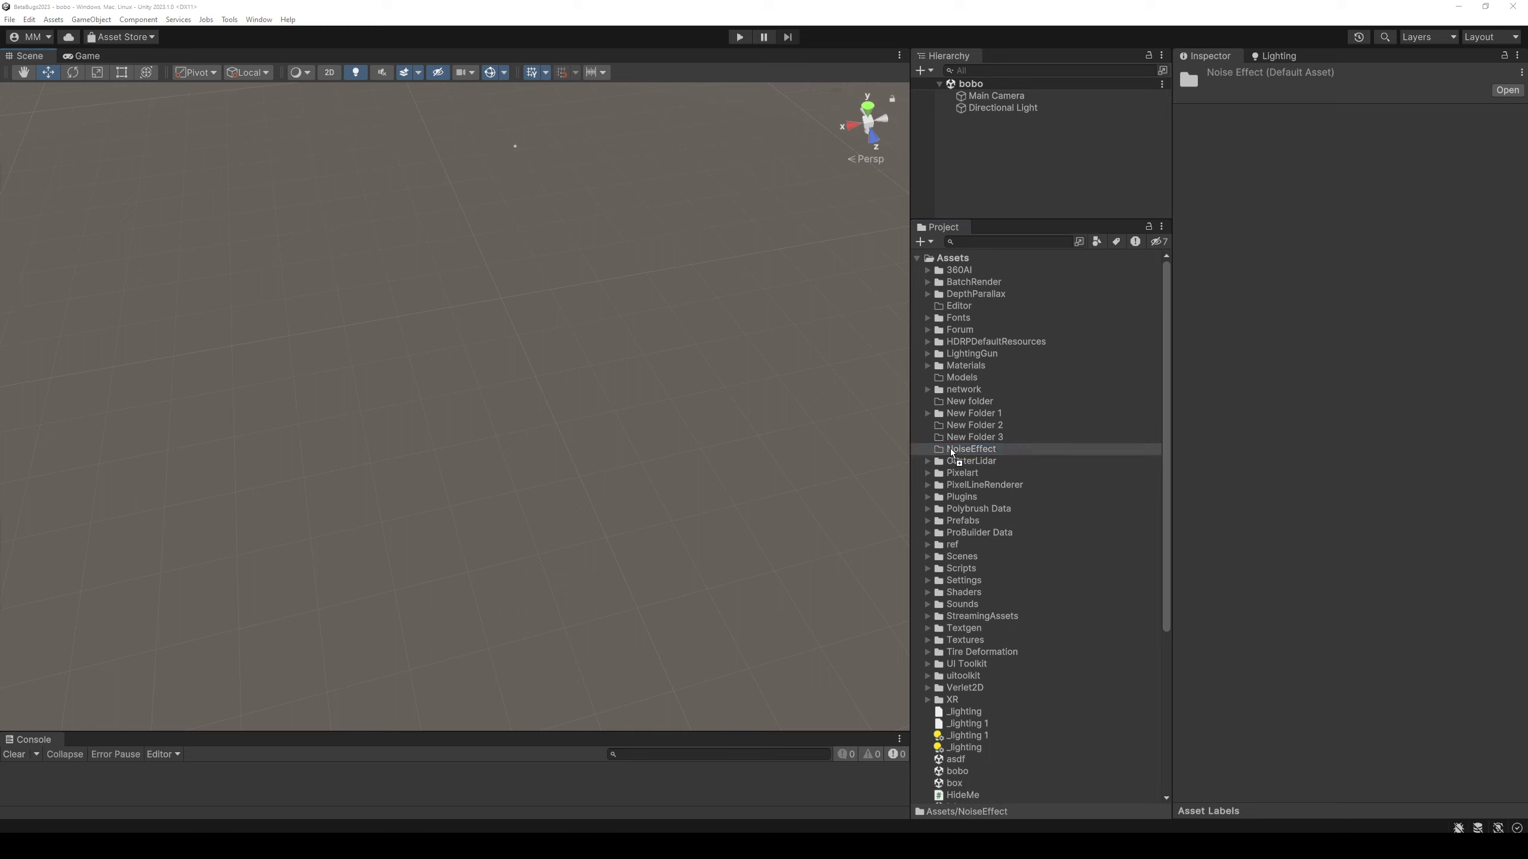
drag(712, 420, 978, 452)
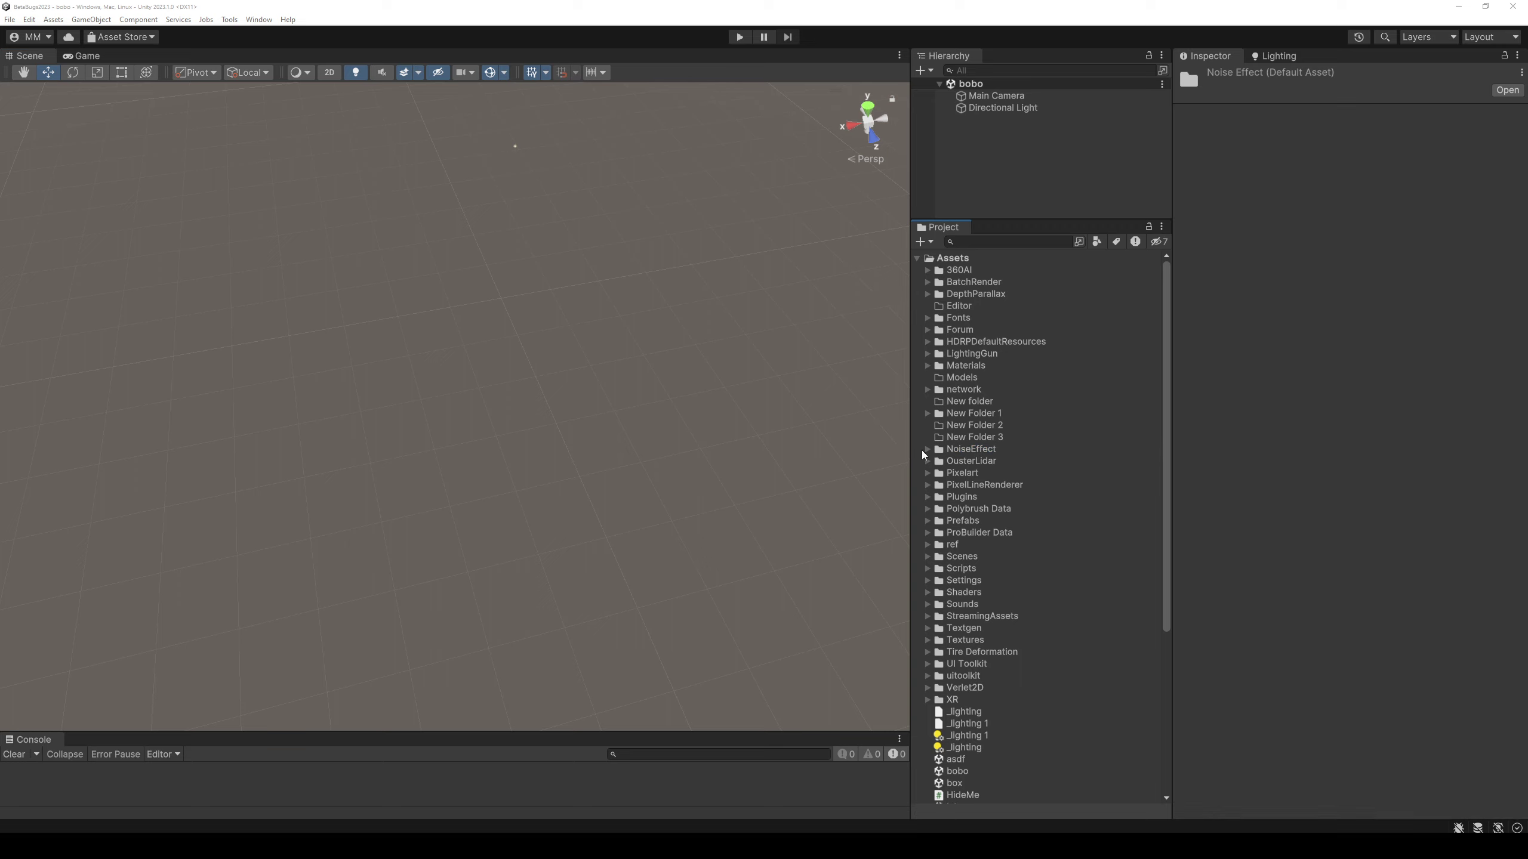
click(926, 450)
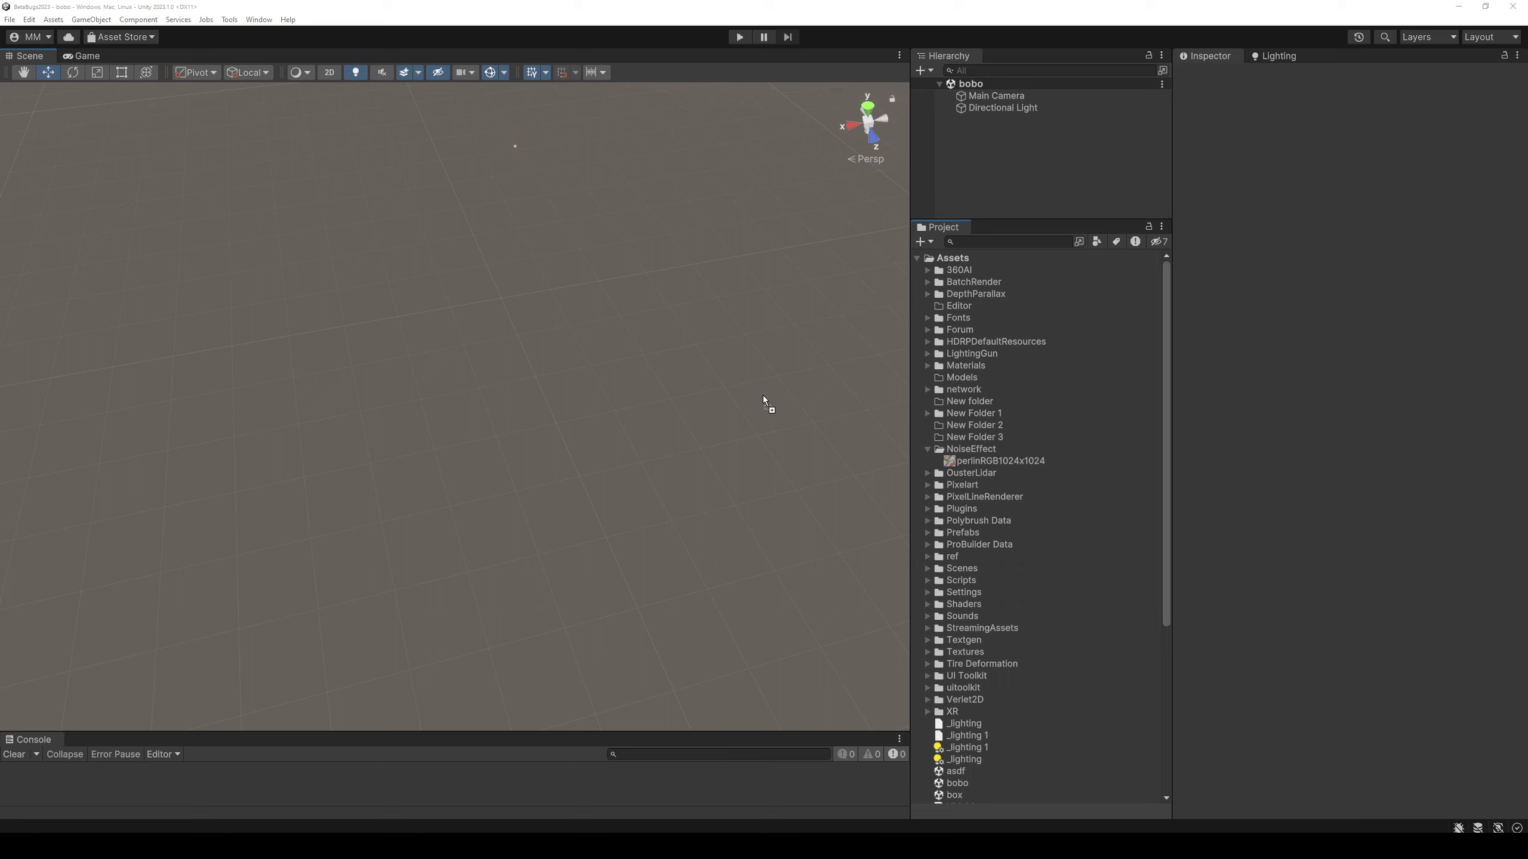
drag(767, 403, 965, 458)
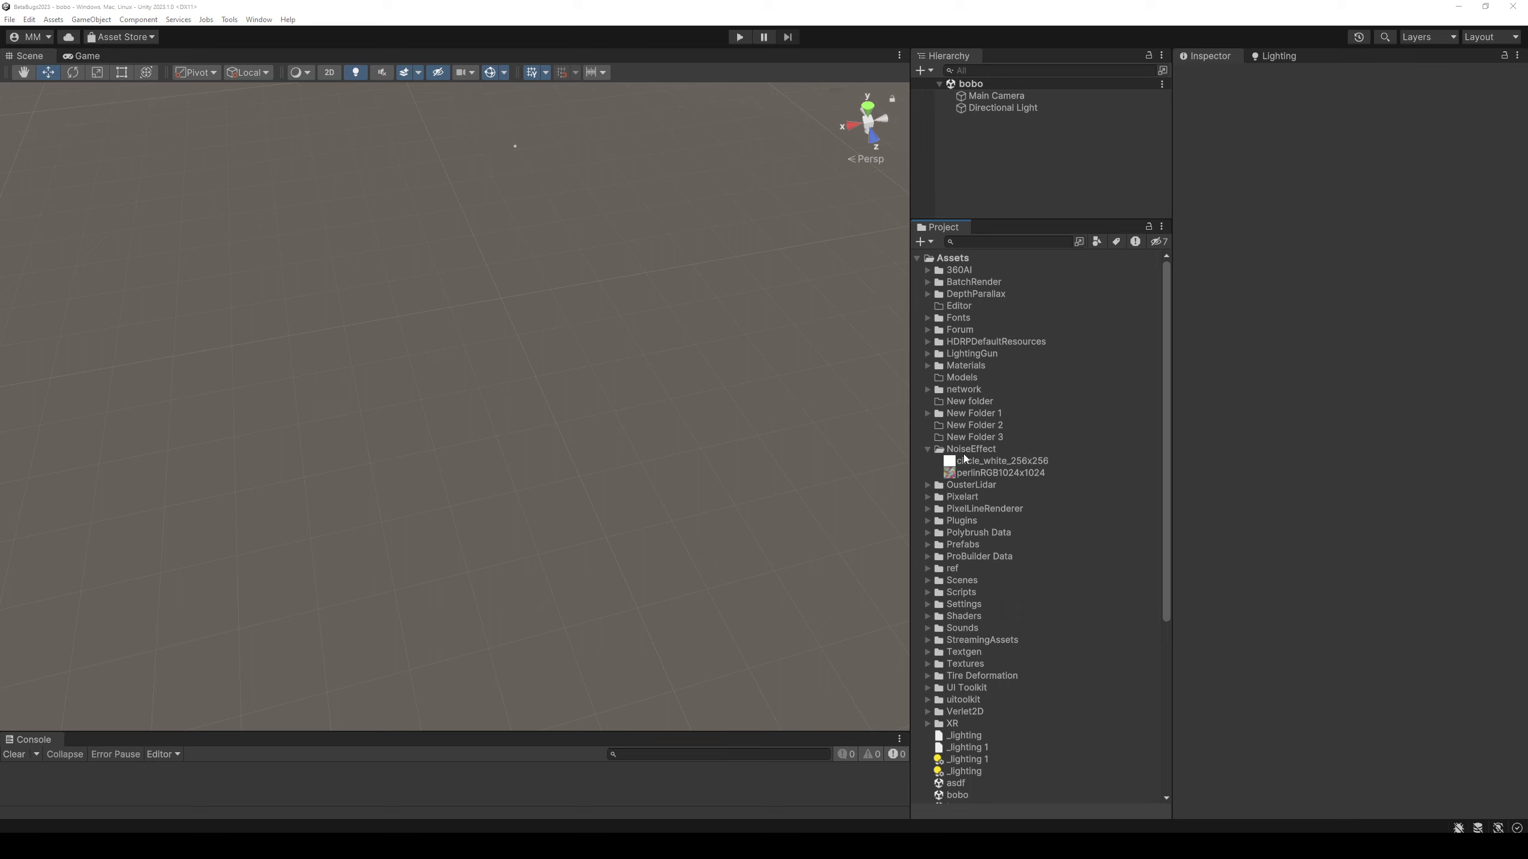
Set the circle_white_256x256 texture's Wrap Mode to Clamp and apply.
click(1369, 422)
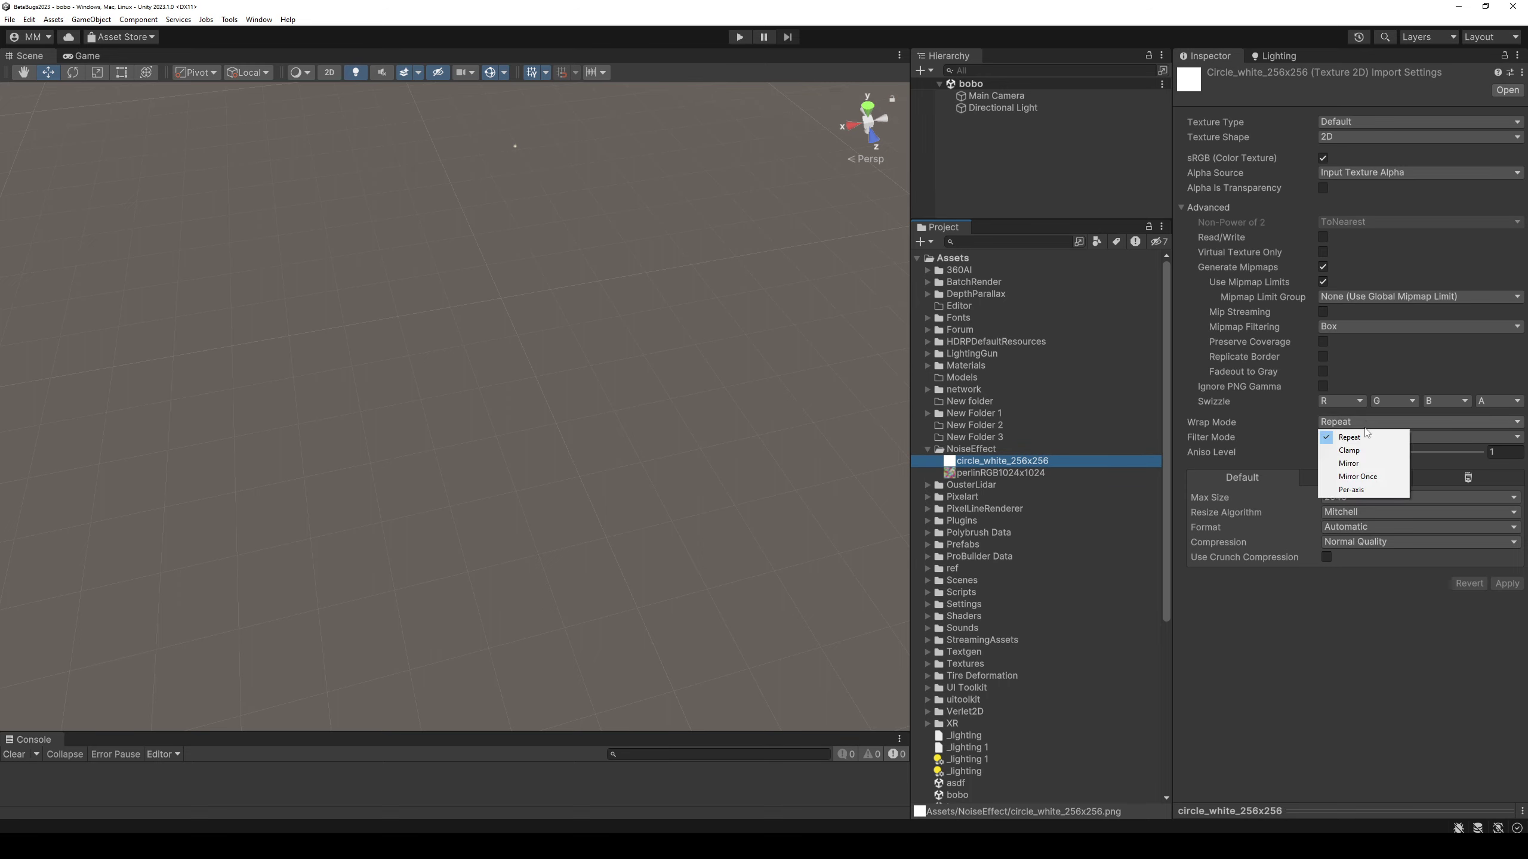
click(1365, 448)
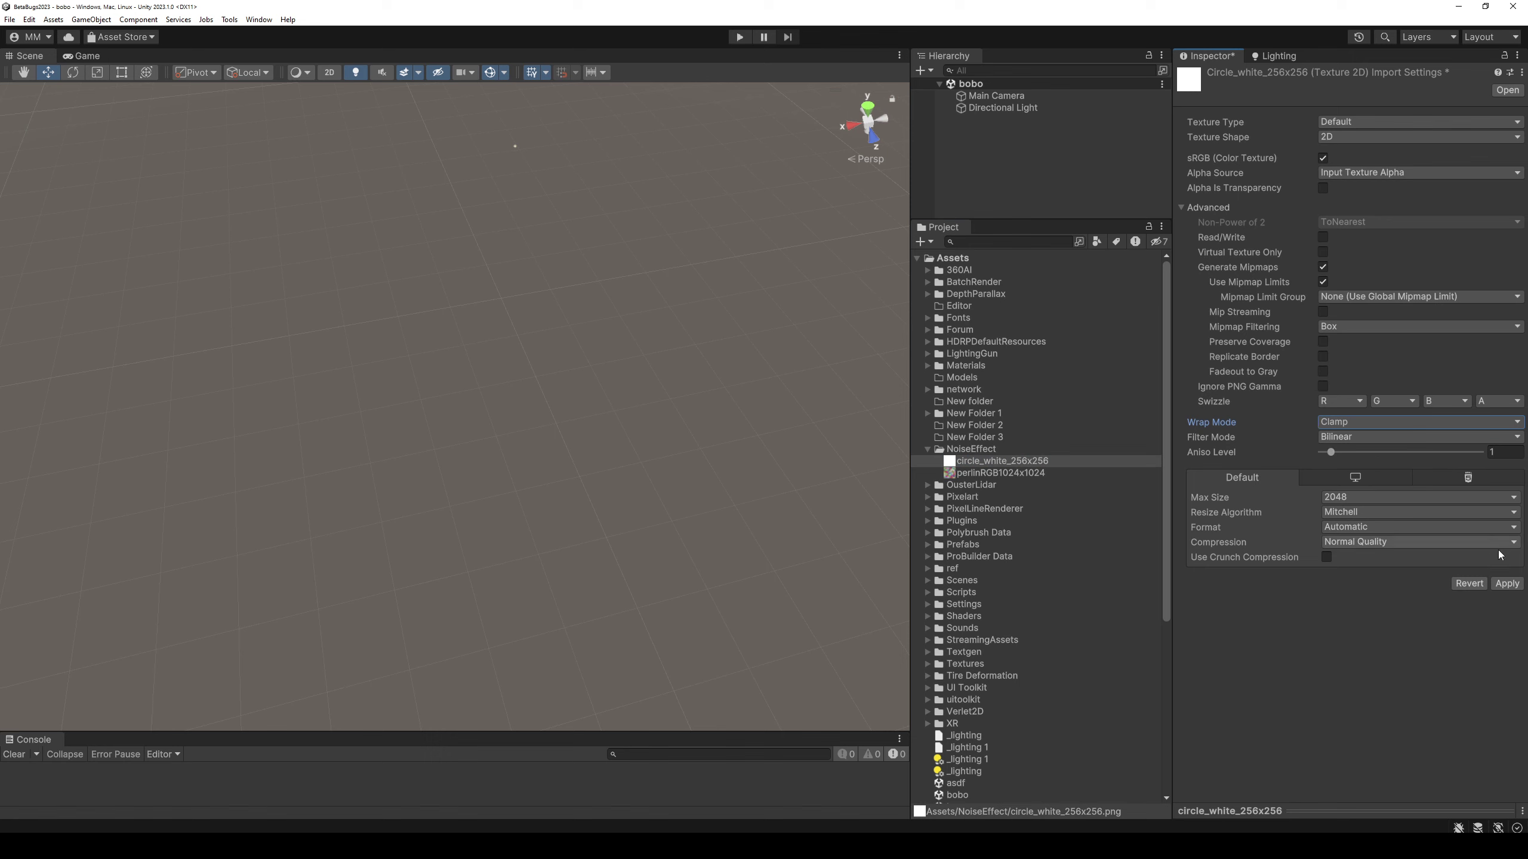
click(1057, 472)
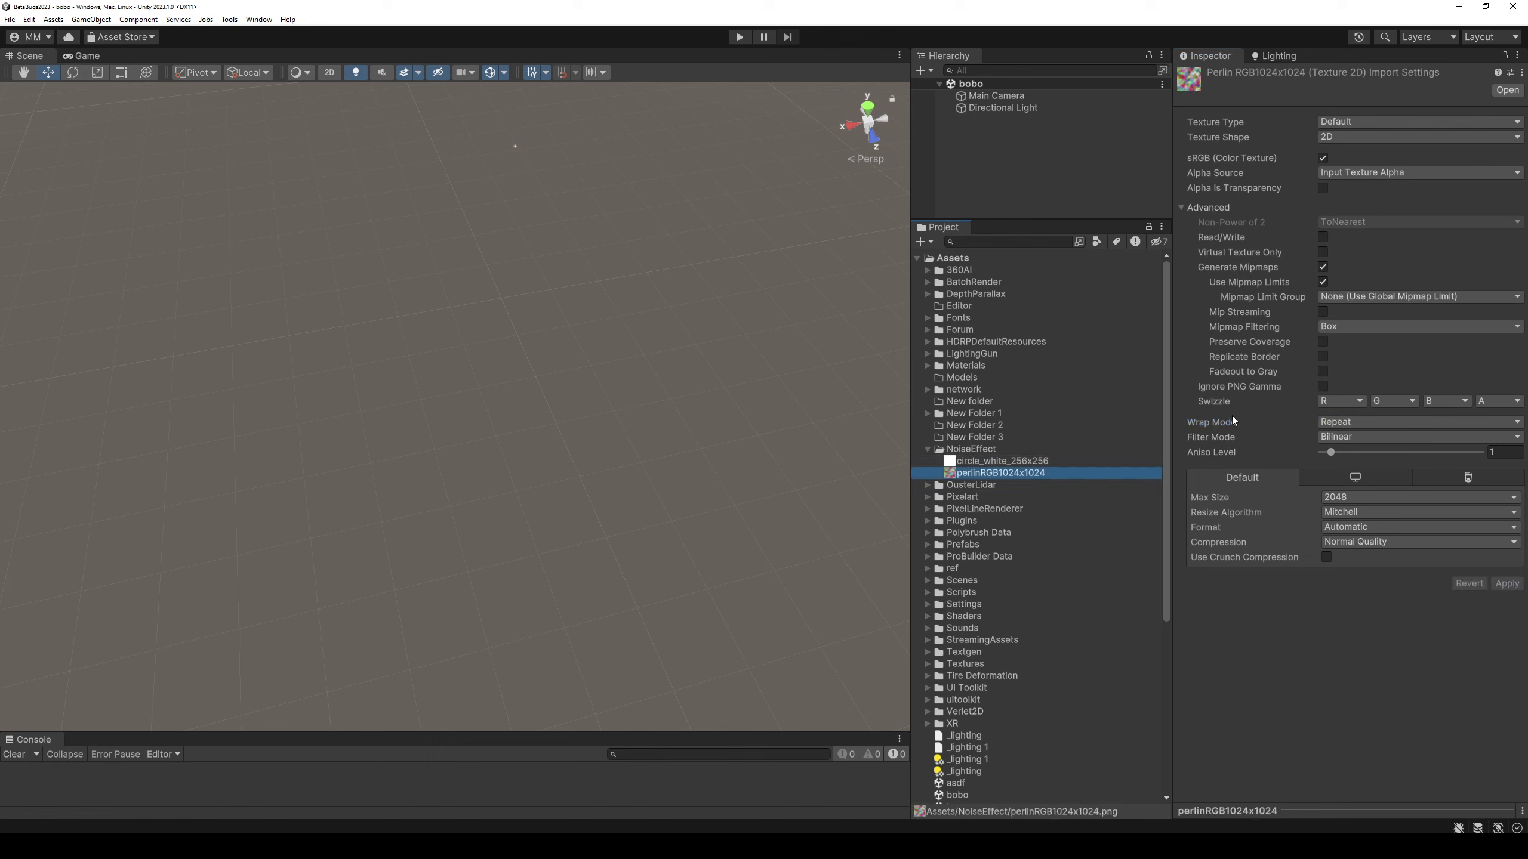
click(985, 146)
Add a 3D Quad object to the scene.
right_click(985, 146)
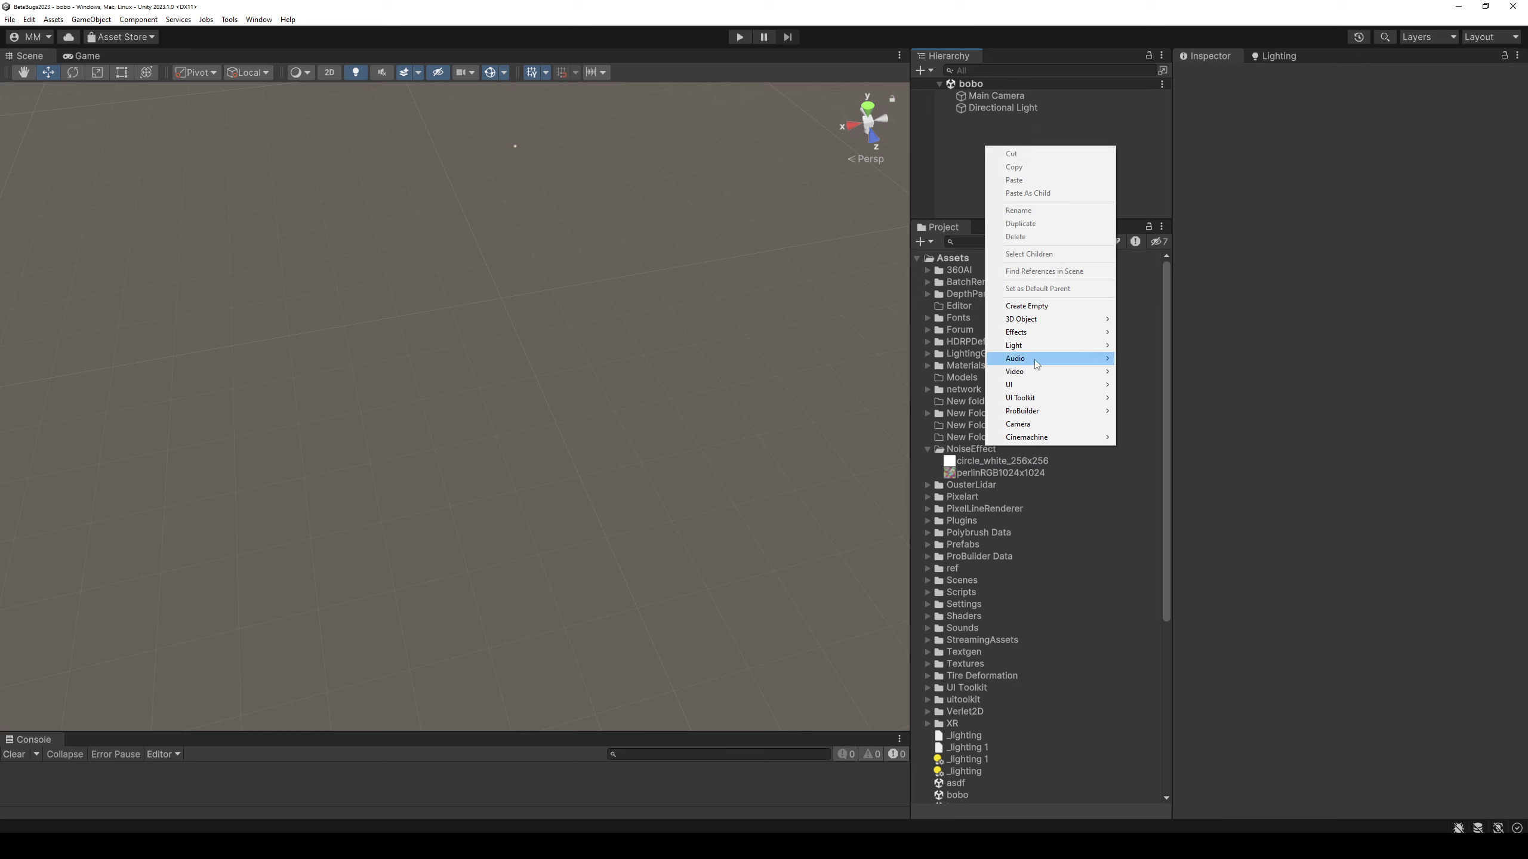
mouse_move(1033, 326)
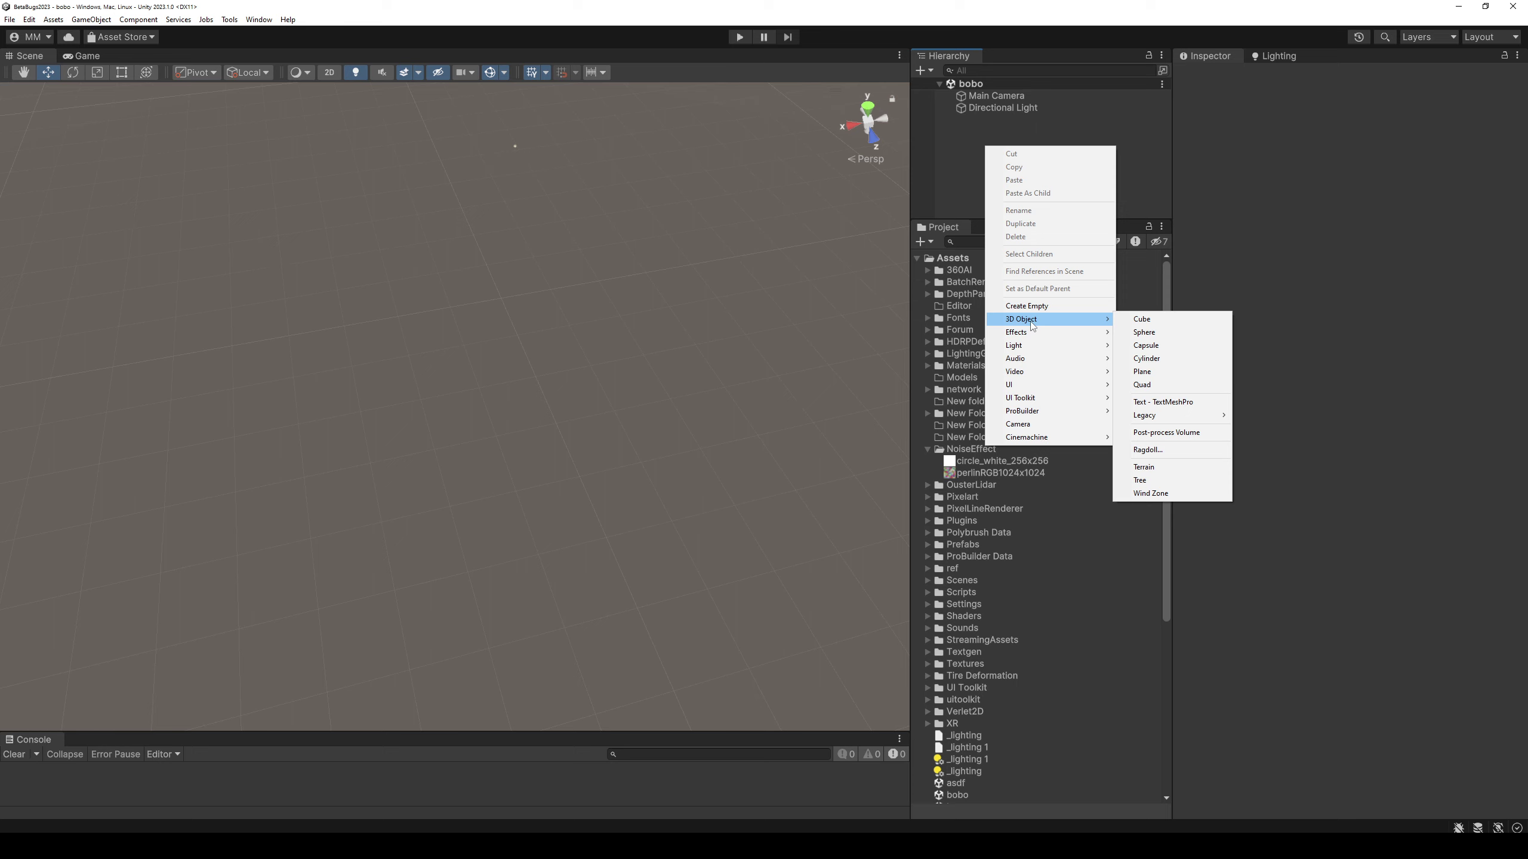
click(1167, 385)
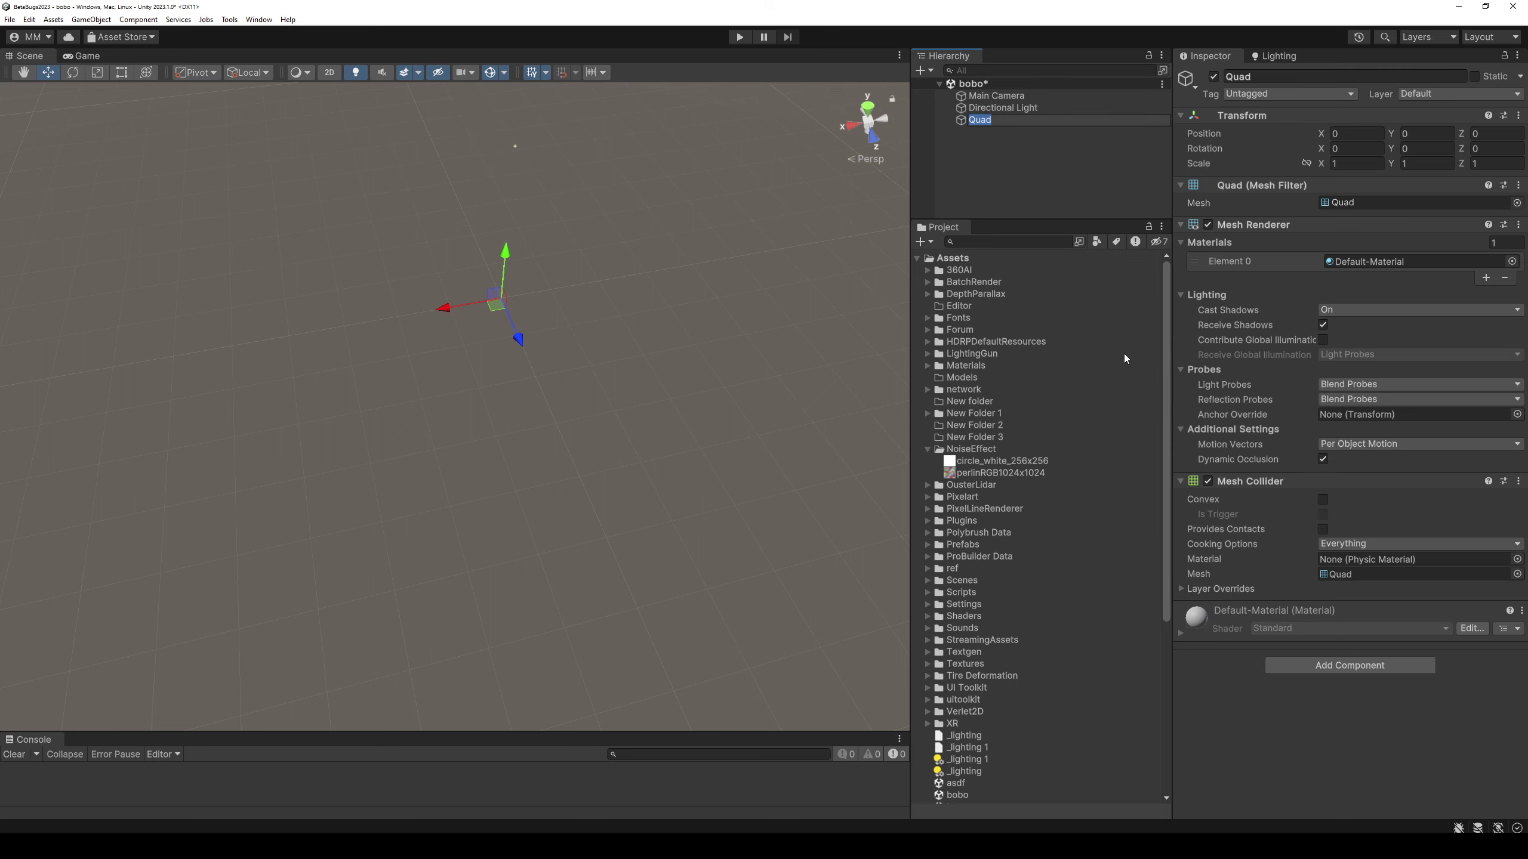
mouse_move(720, 330)
right_down()
mouse_move(483, 240)
mouse_move(745, 365)
right_up()
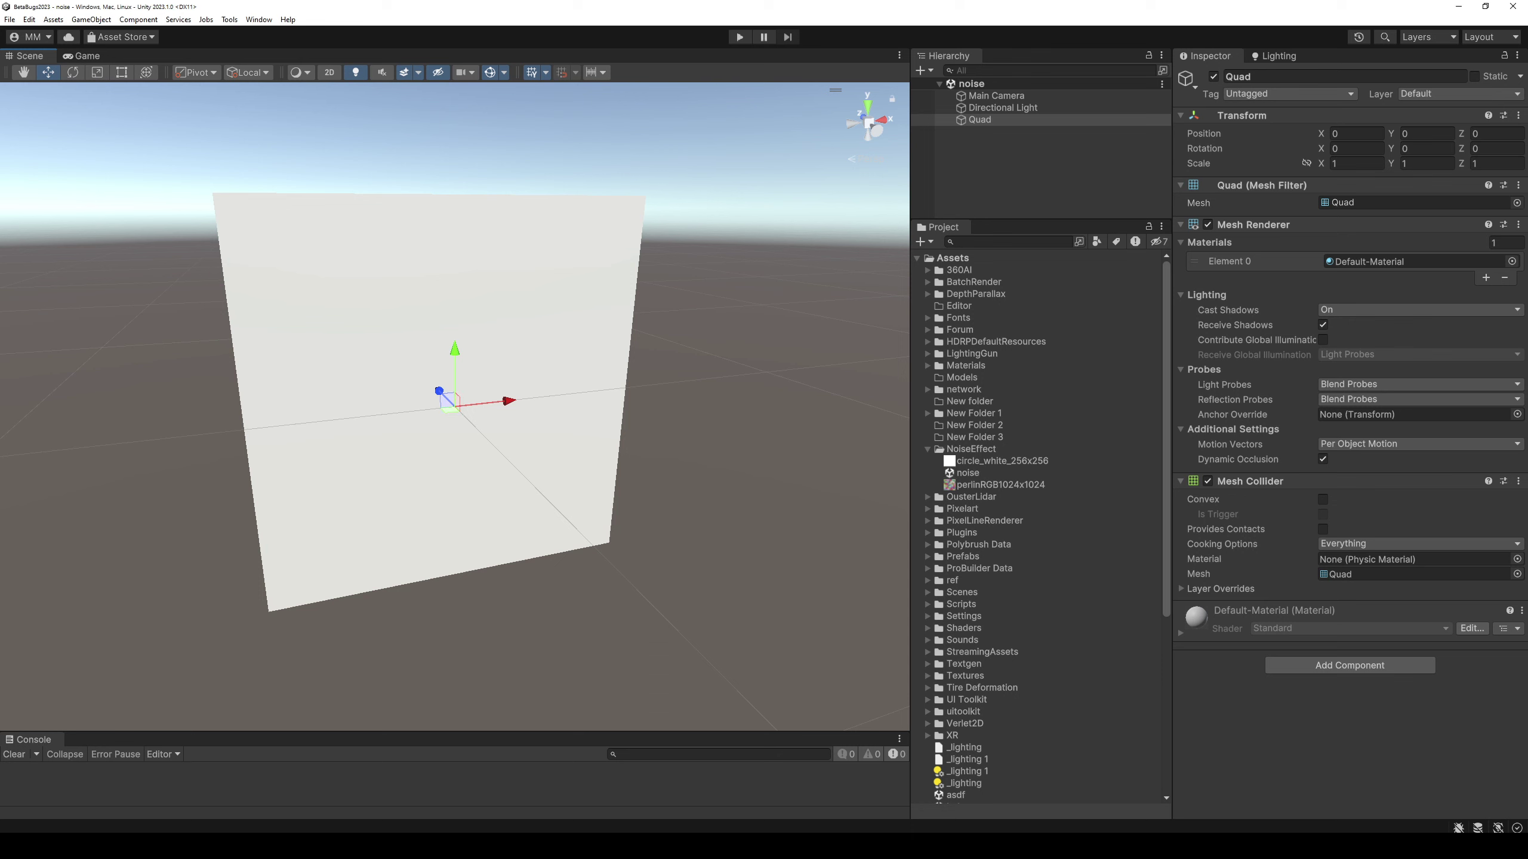
Remove the Editorrrr and missing script components from Main Camera, then save the scene.
click(1016, 107)
click(1017, 96)
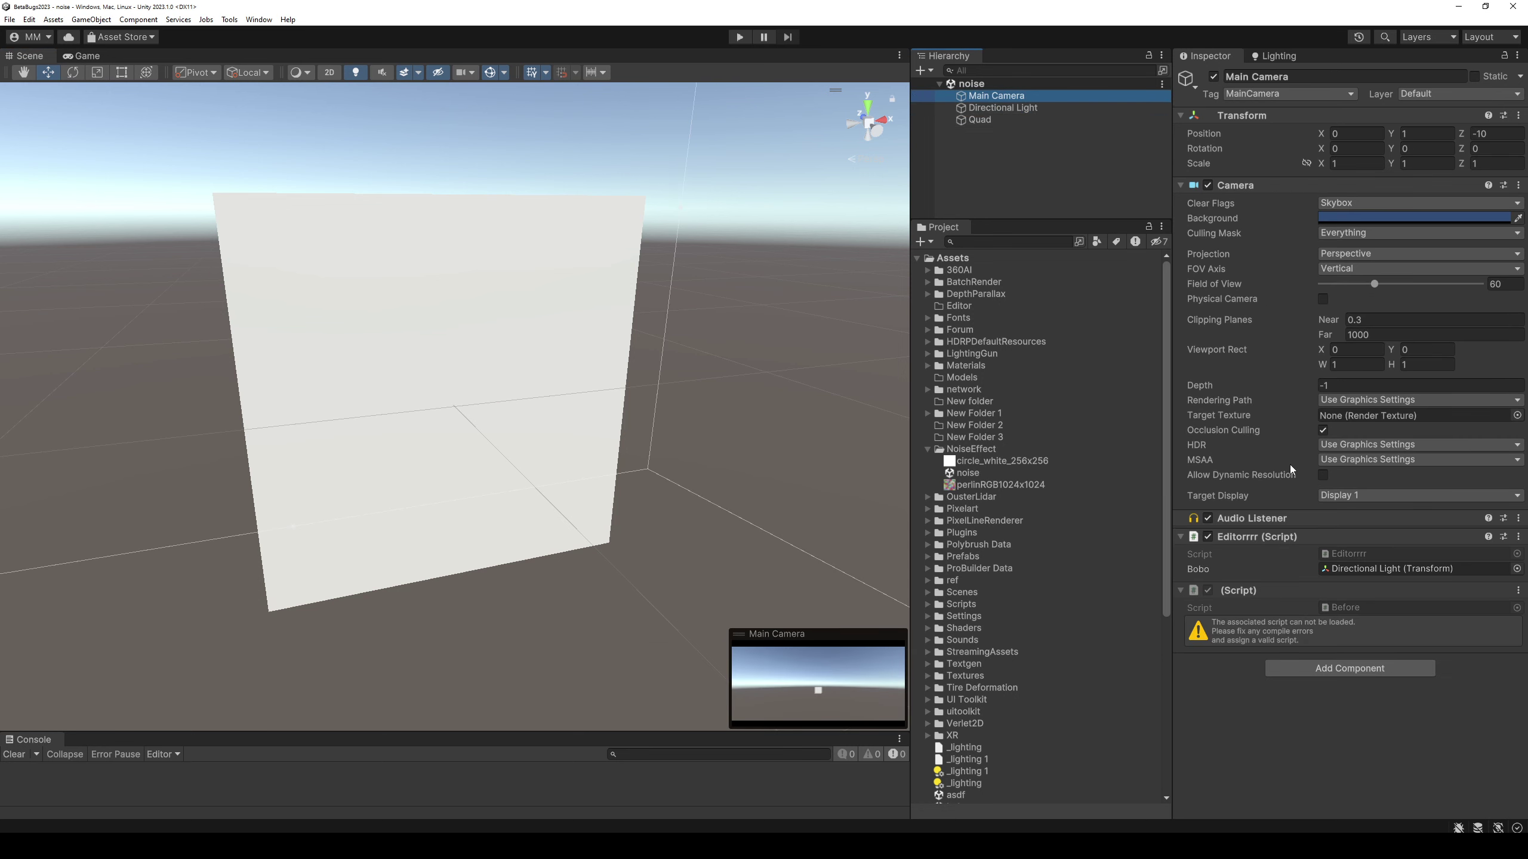
right_click(1267, 542)
click(1319, 568)
right_click(1255, 536)
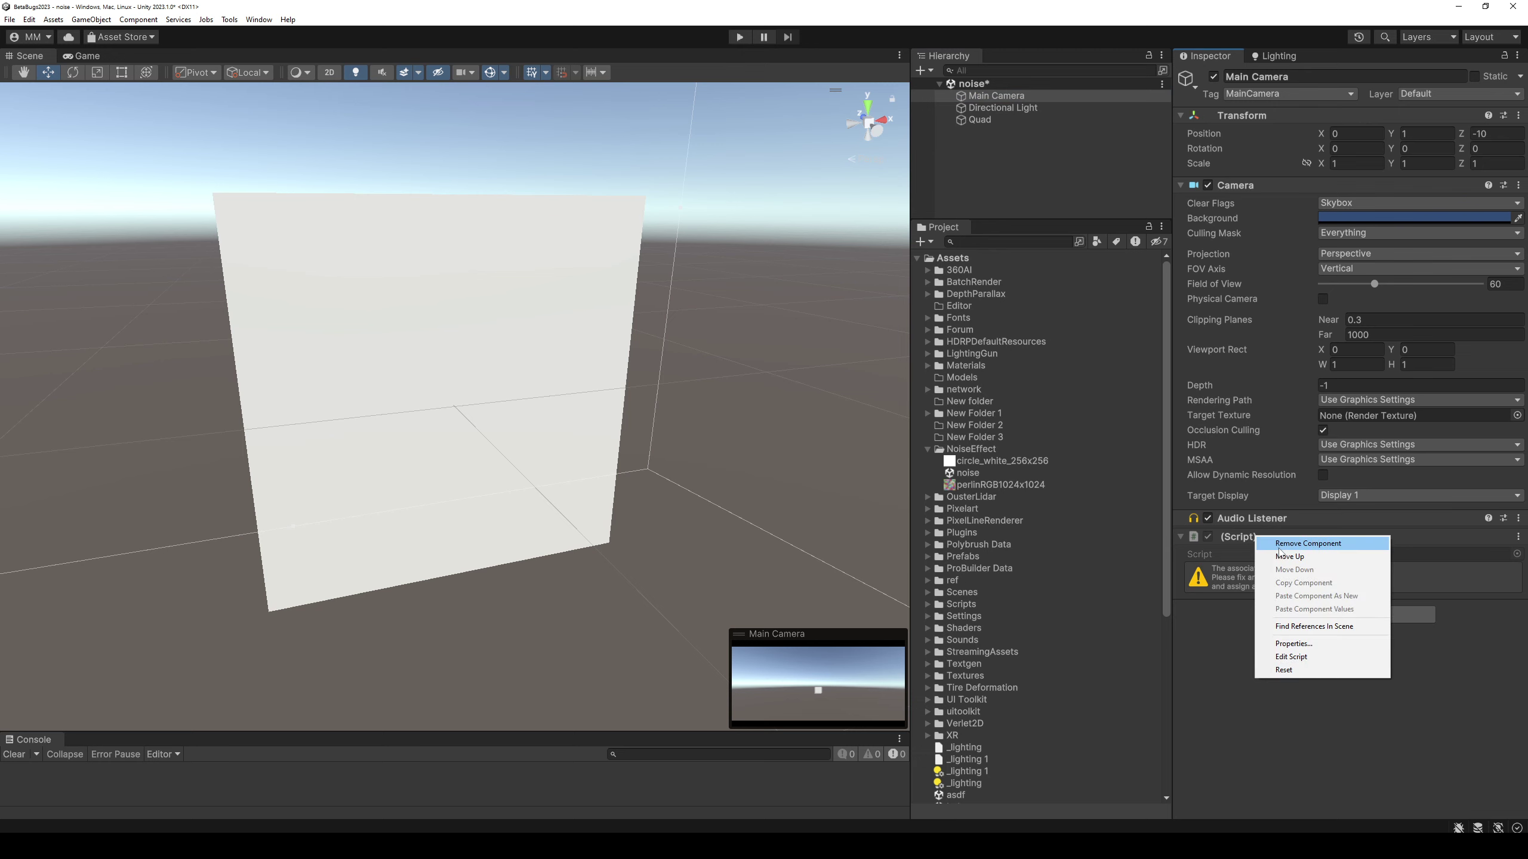
click(1311, 560)
key(ctrl+s)
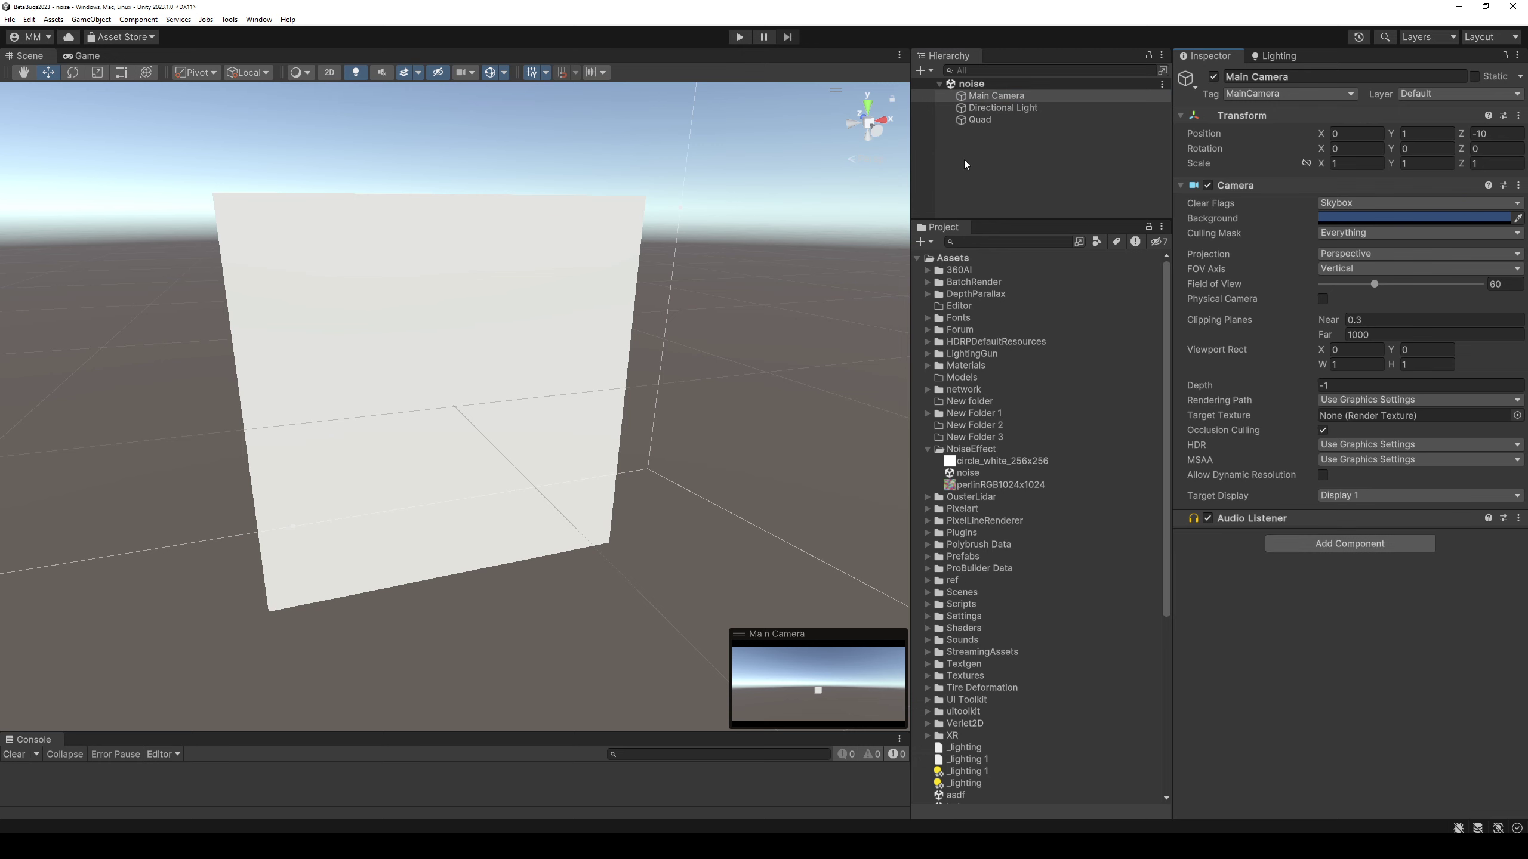
Create an unlit shader named NoiseFX in the NoiseEffect folder.
right_click(981, 454)
mouse_move(1035, 460)
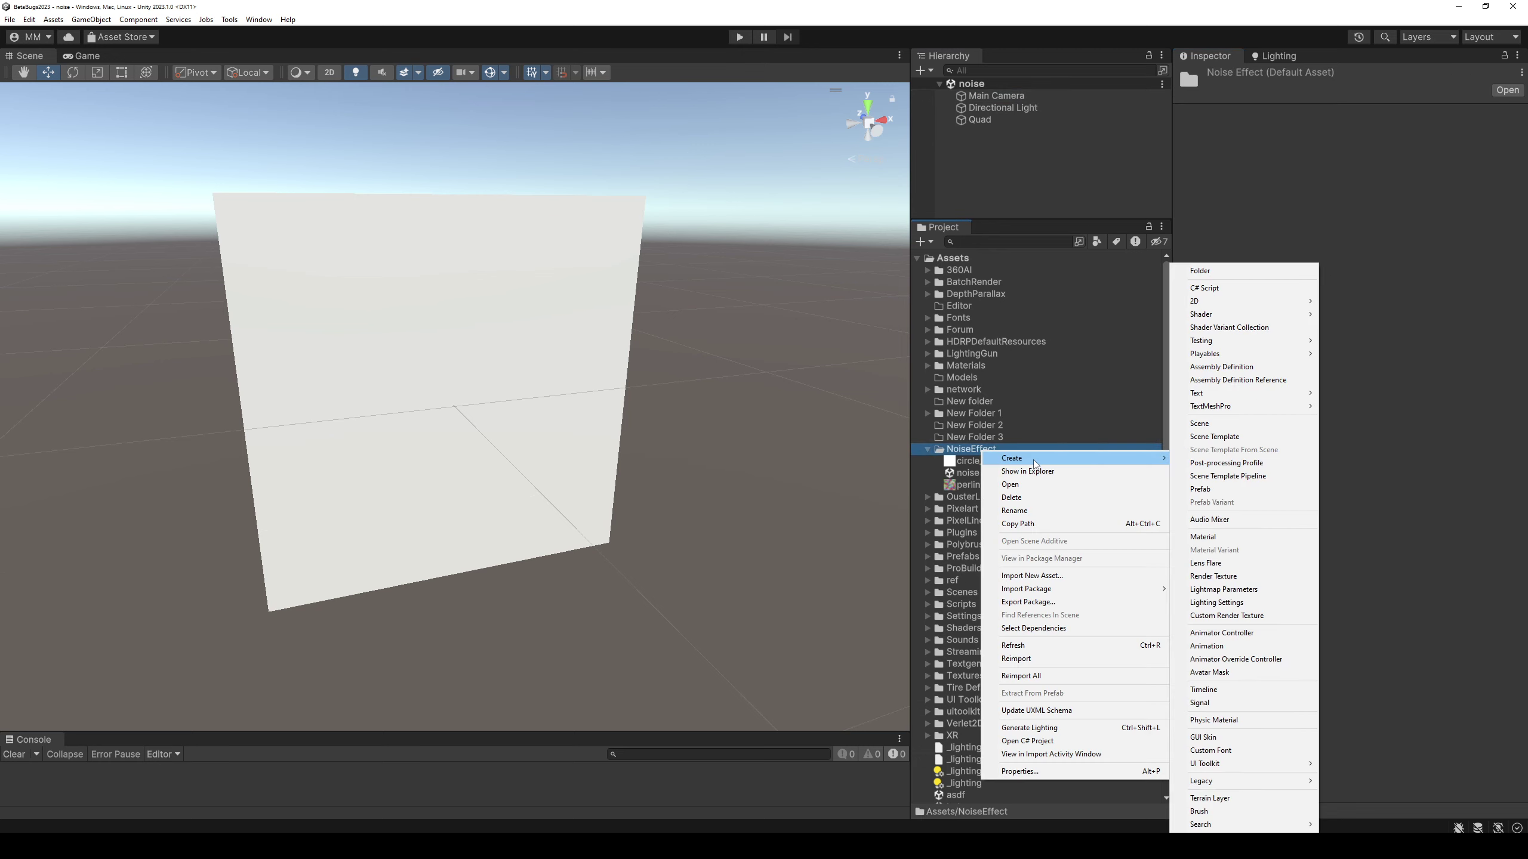
mouse_move(1251, 320)
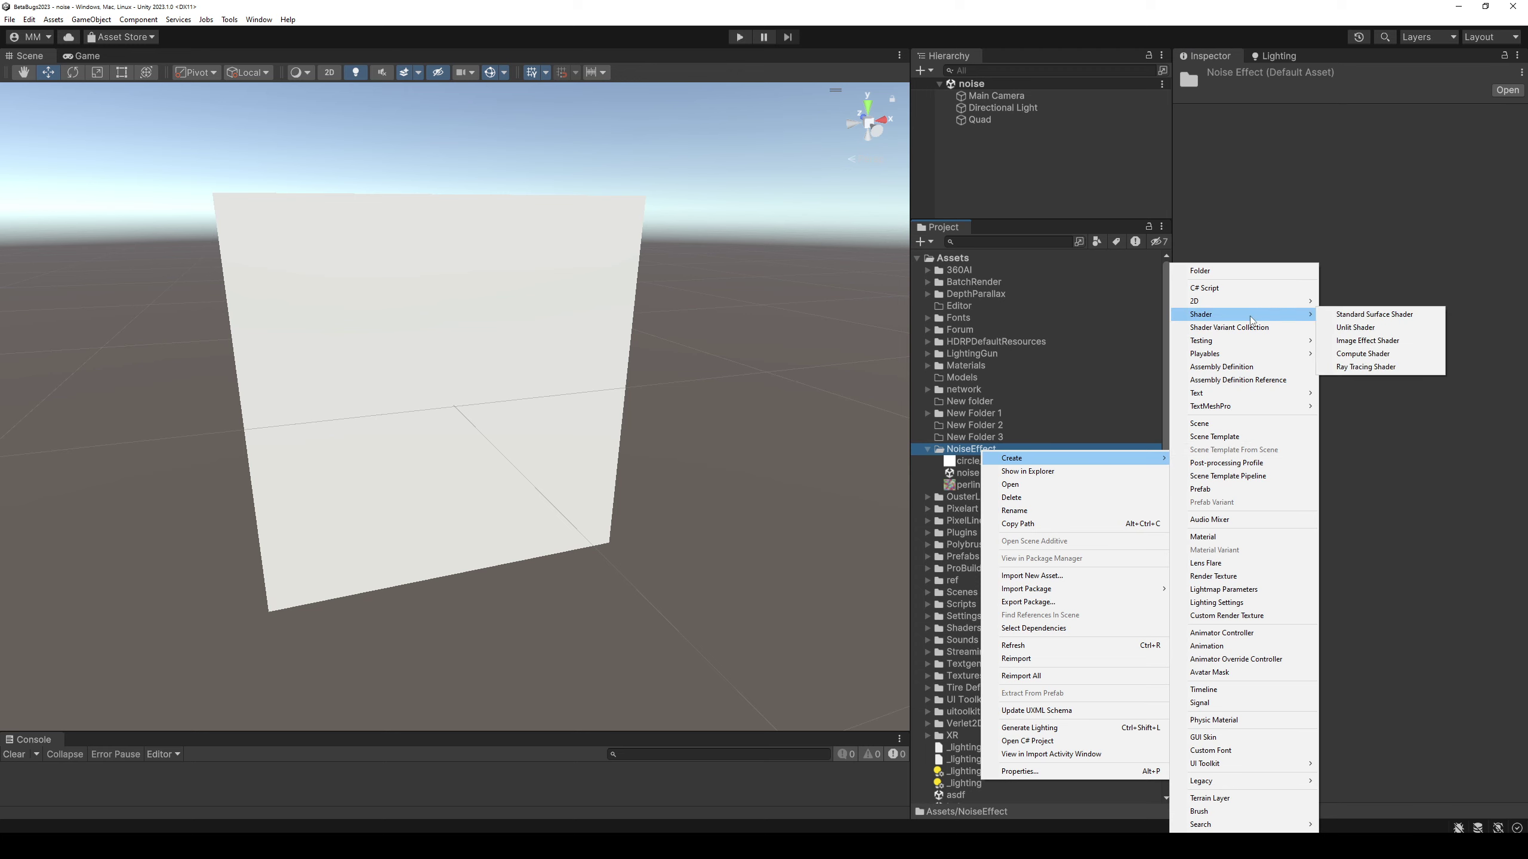
click(1354, 330)
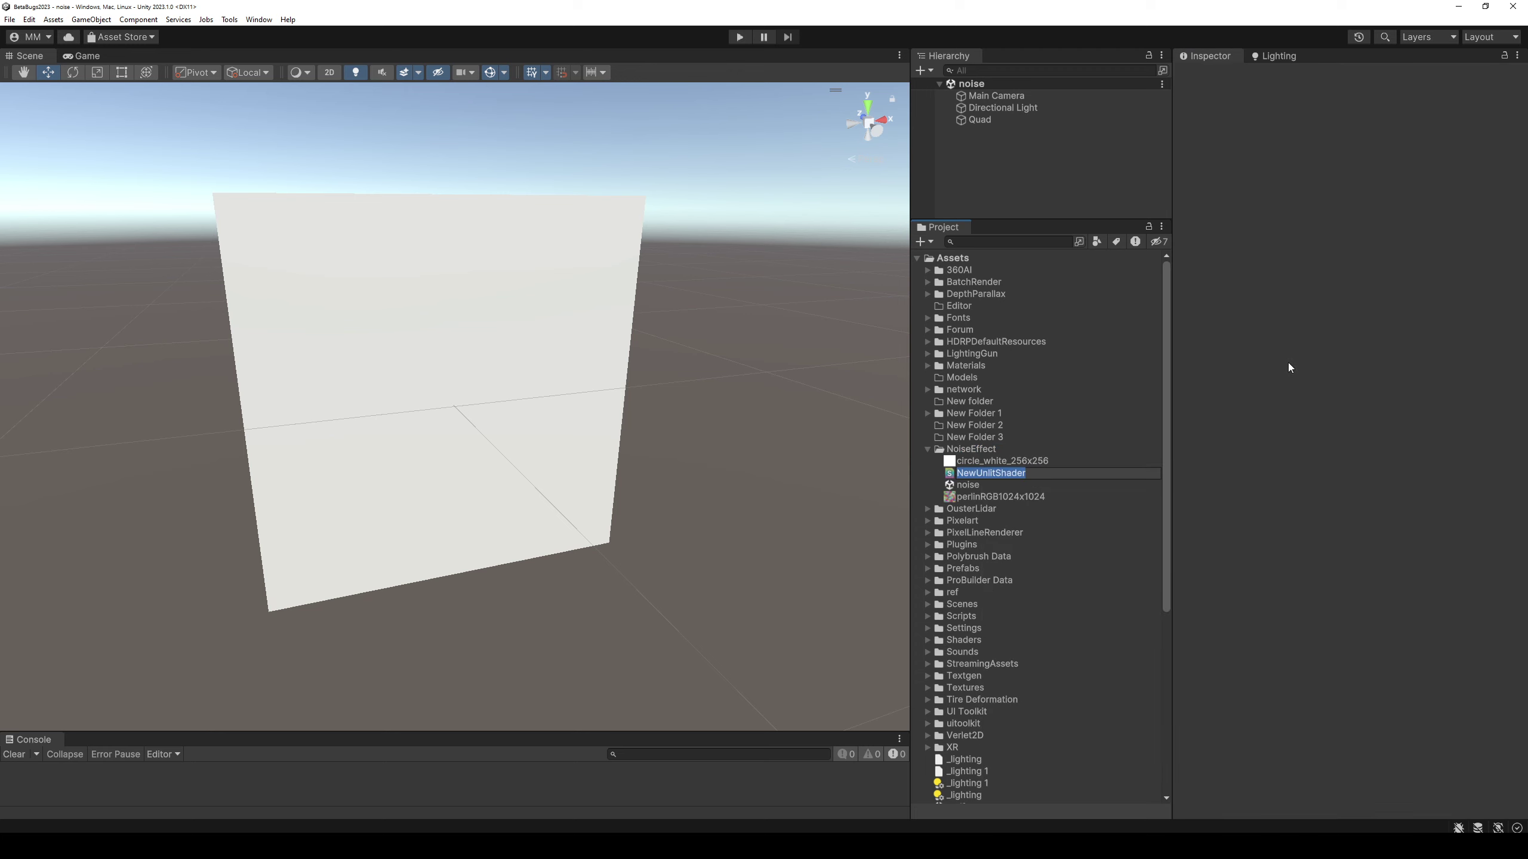
text(Noise)
text(FX)
key(Return)
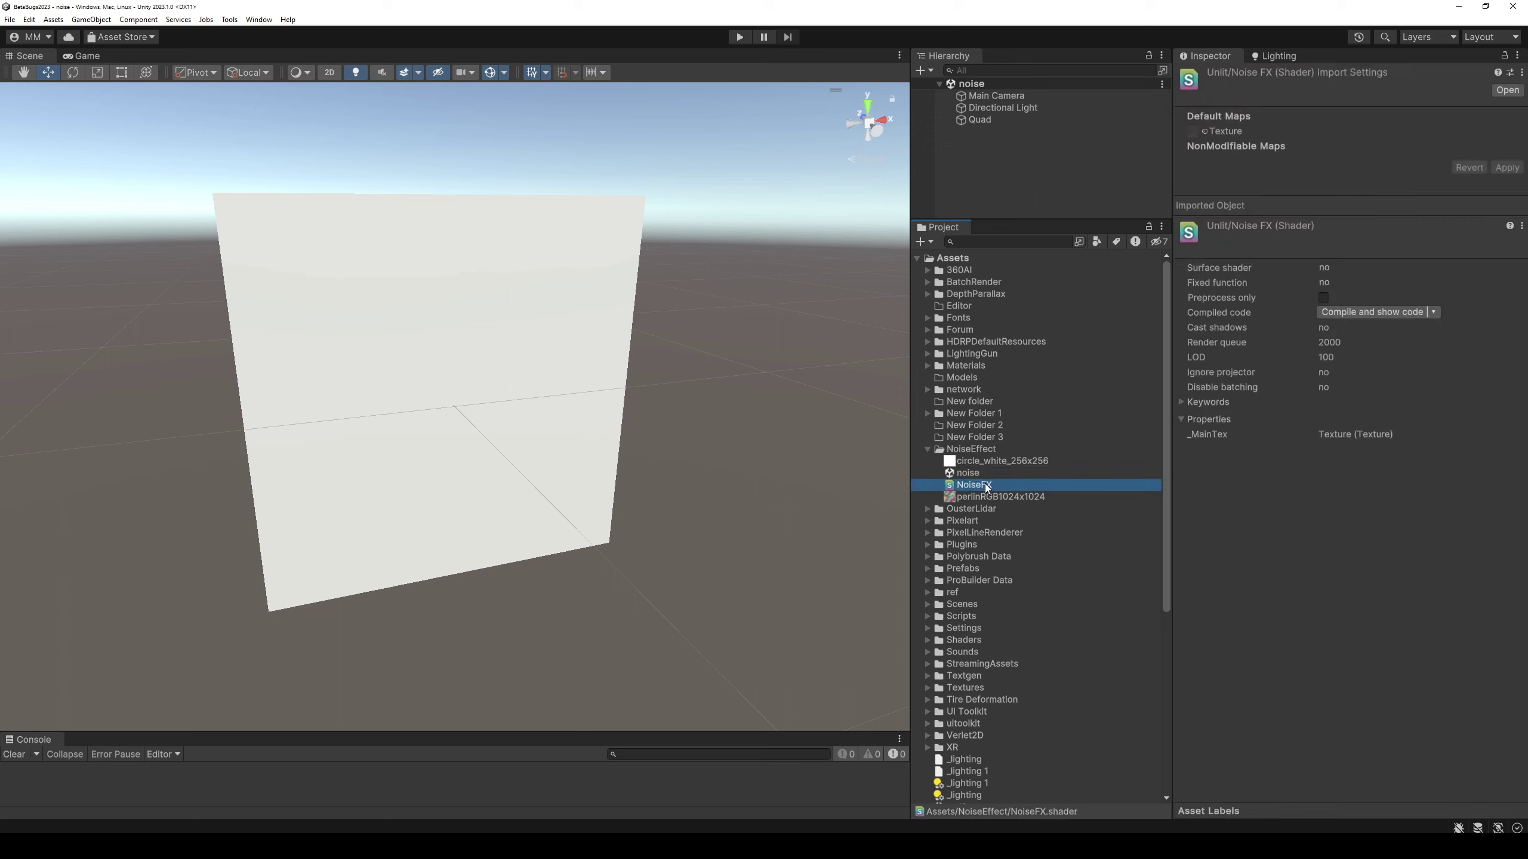
Create the Unlit_NoiseFX material from NoiseFX and apply it to the Quad.
right_click(981, 485)
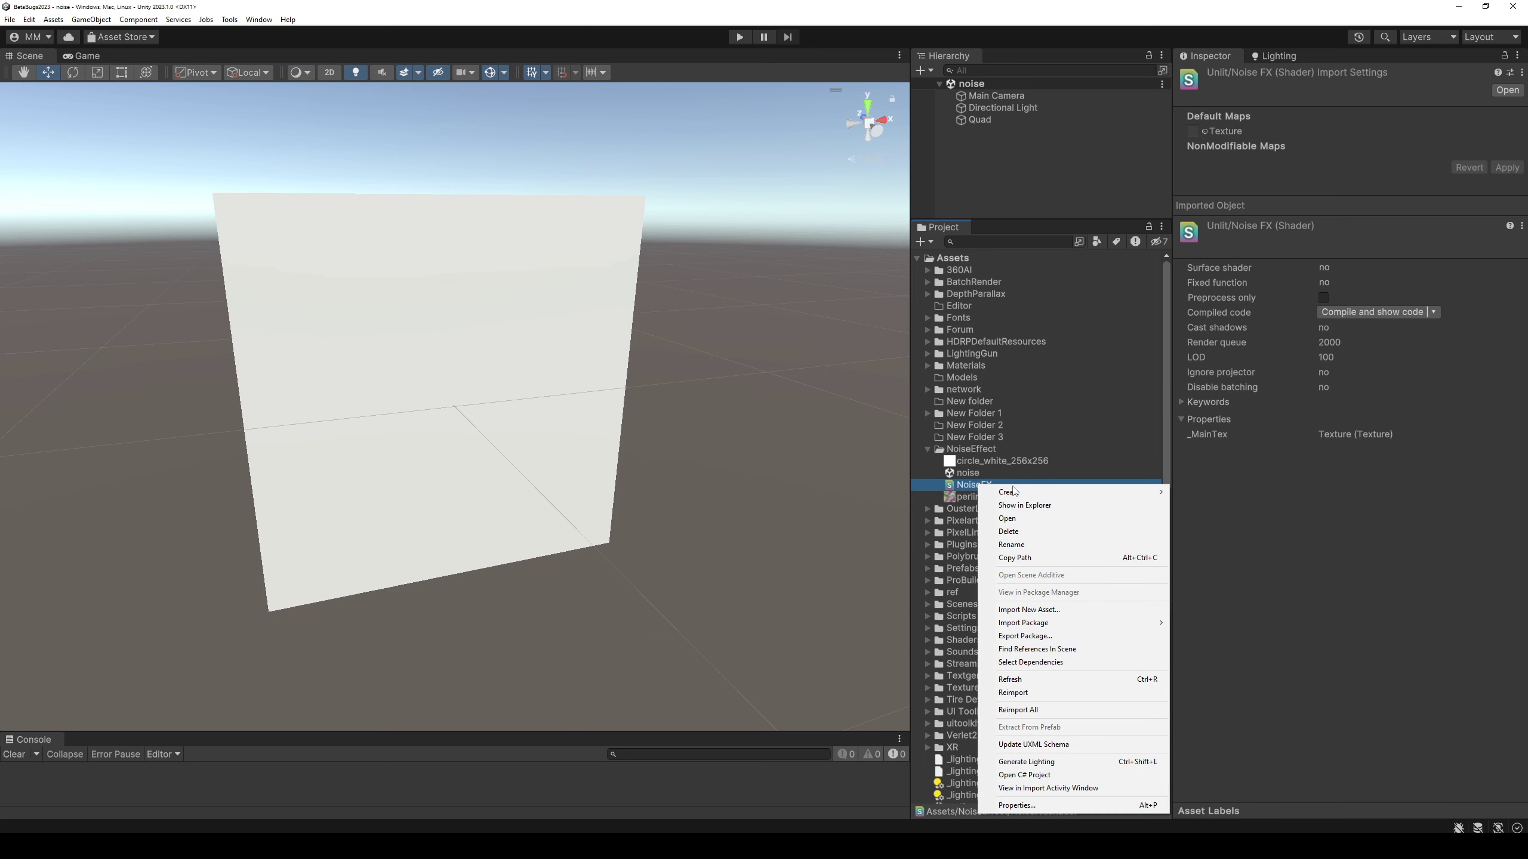
mouse_move(1014, 492)
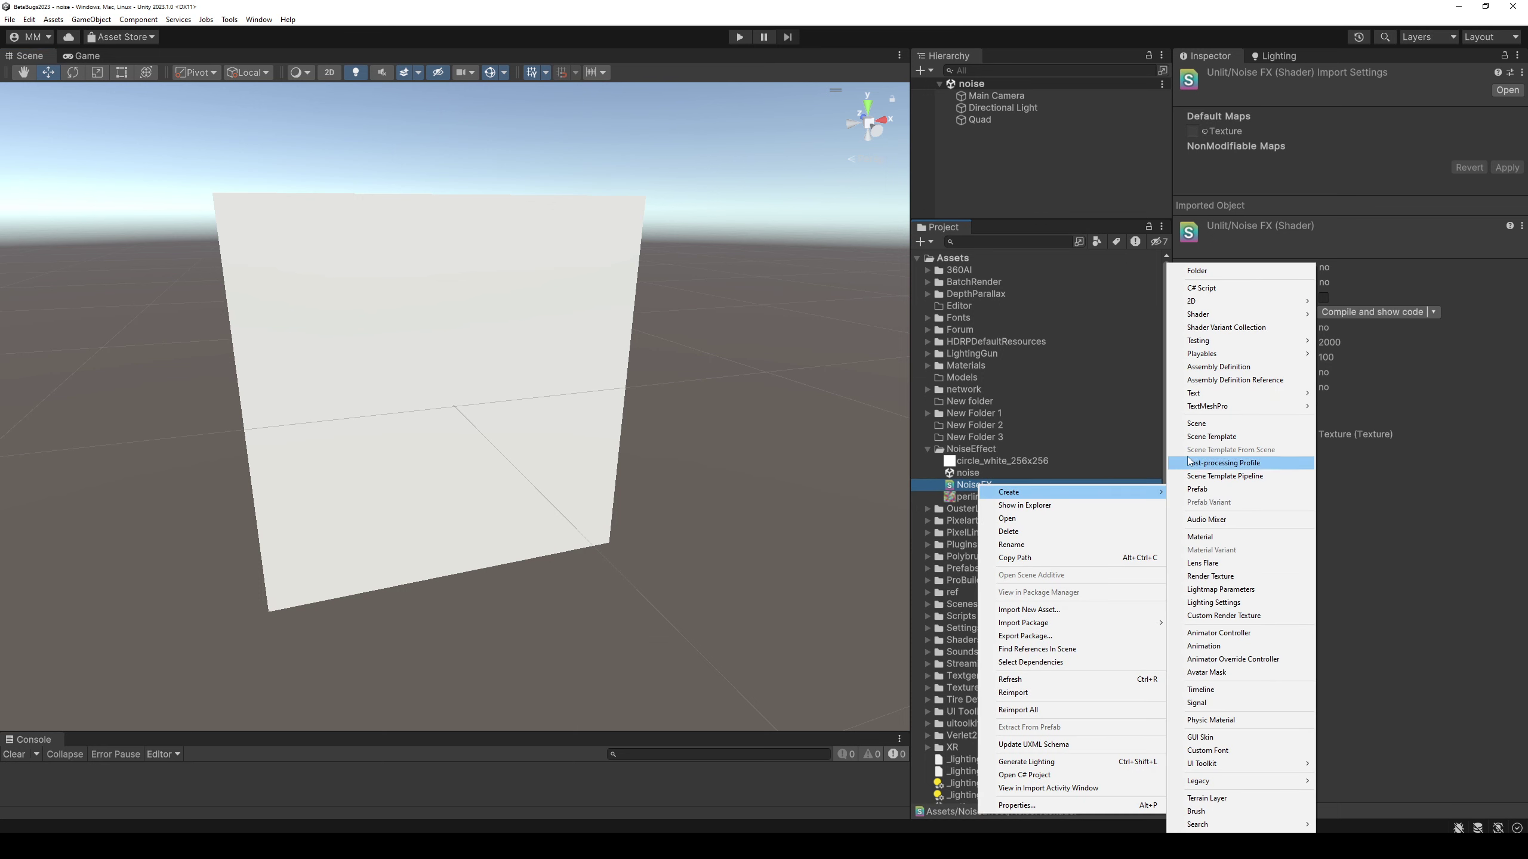
click(1227, 537)
key(Return)
drag(987, 509, 502, 423)
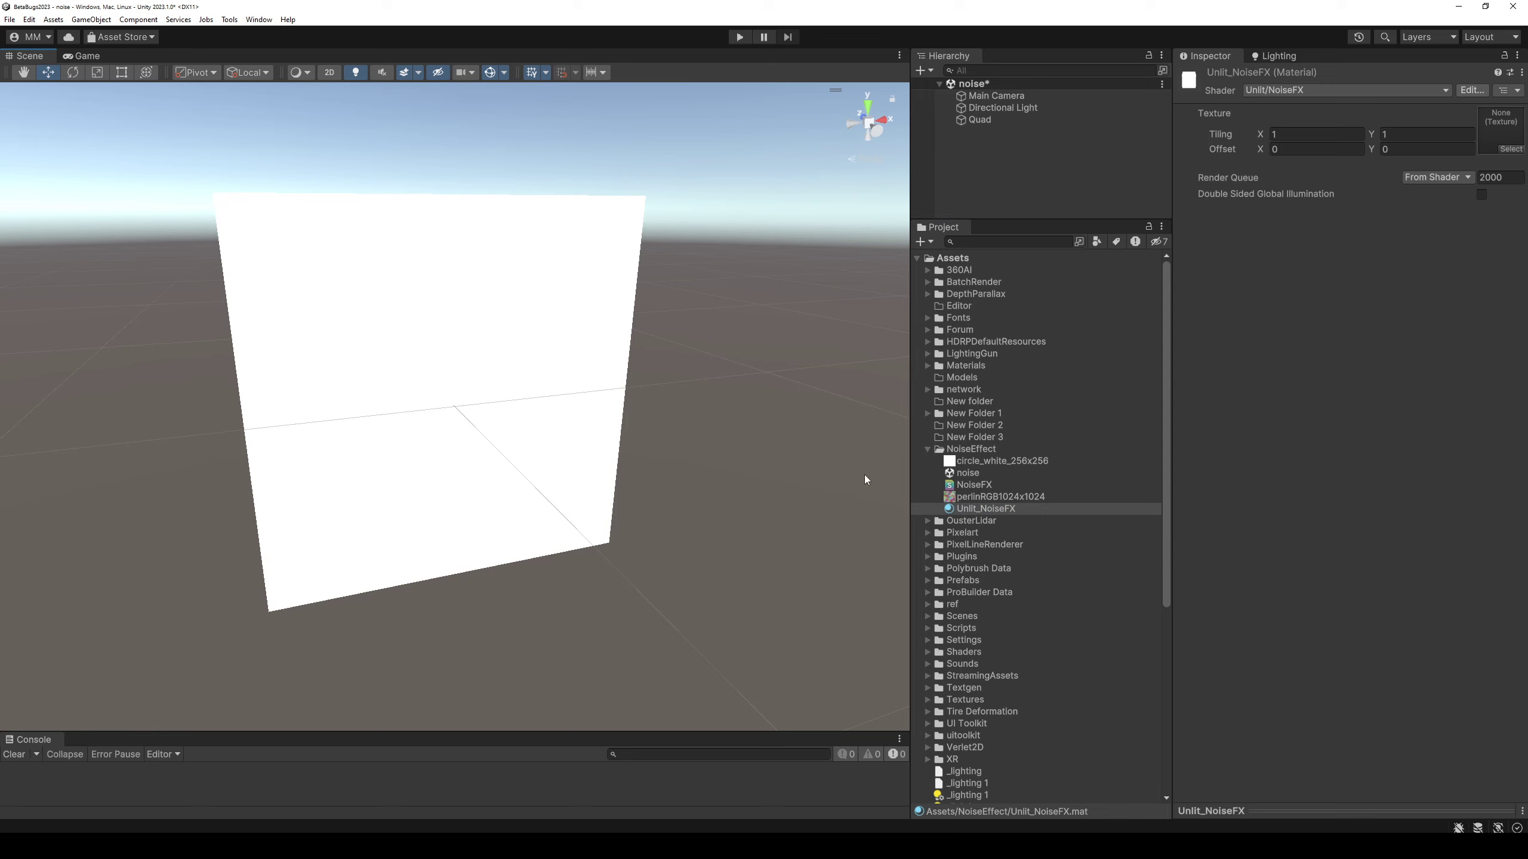
Open NoiseFX in Visual Studio and delete the fog comment and multi_compile_fog pragma.
double_click(969, 484)
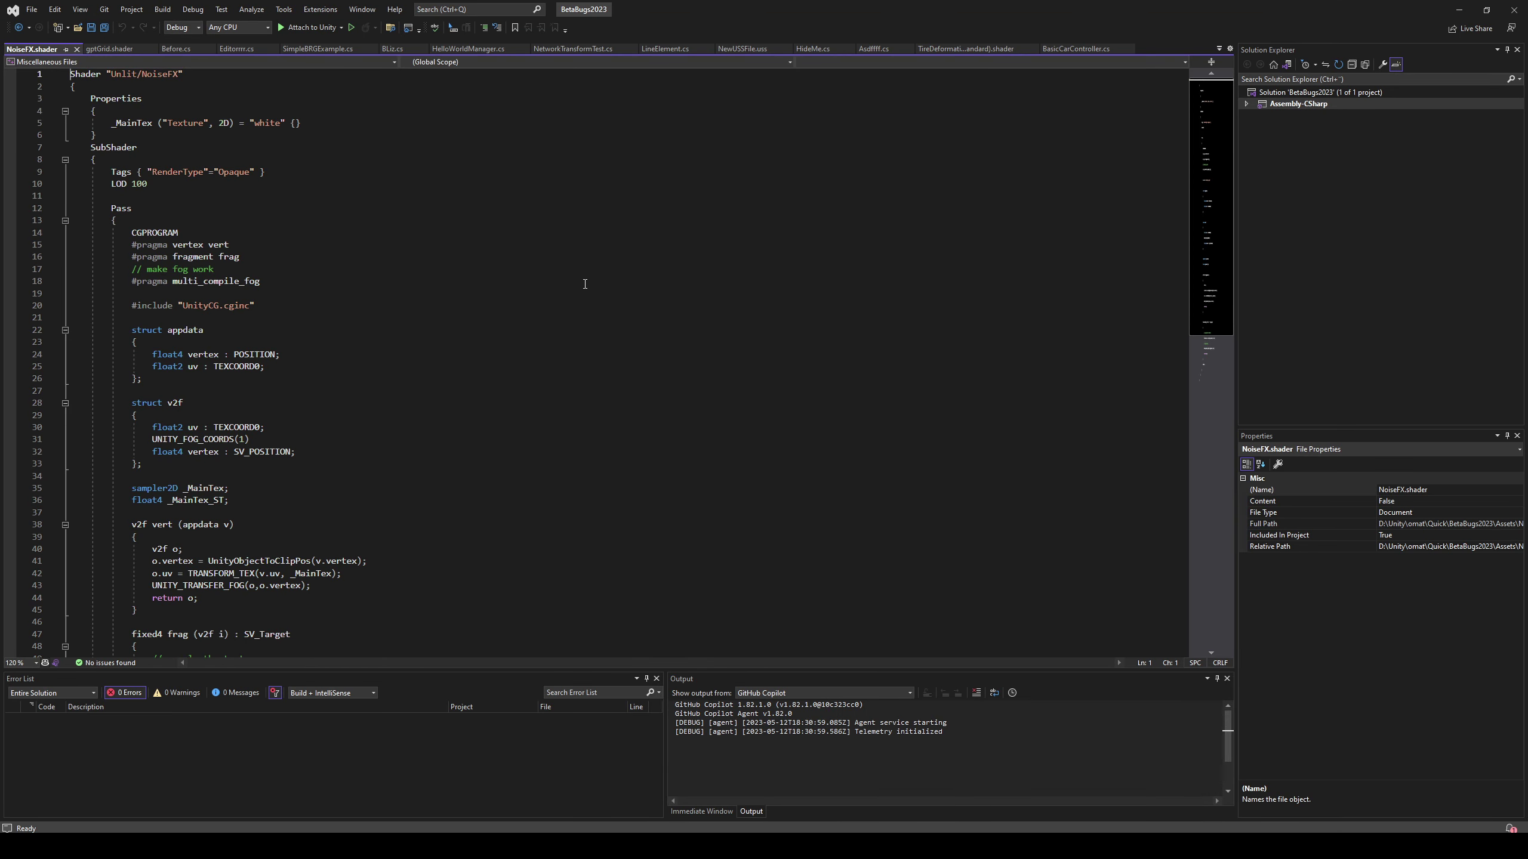
click(289, 273)
key(ctrl+x)
key(ctrl+s)
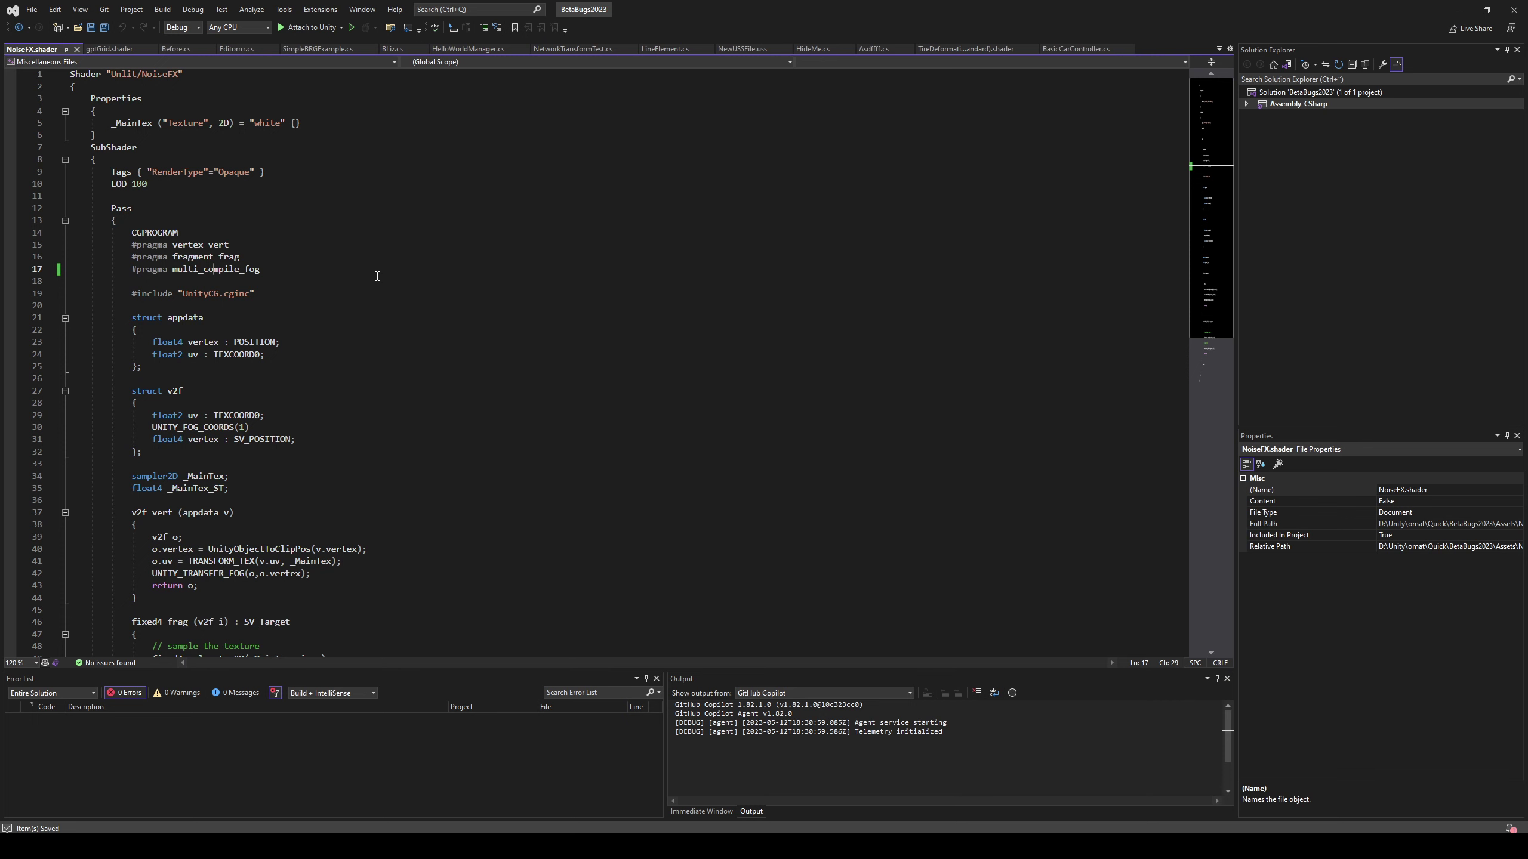
key(ctrl+x)
scroll(330, 315, down, 3)
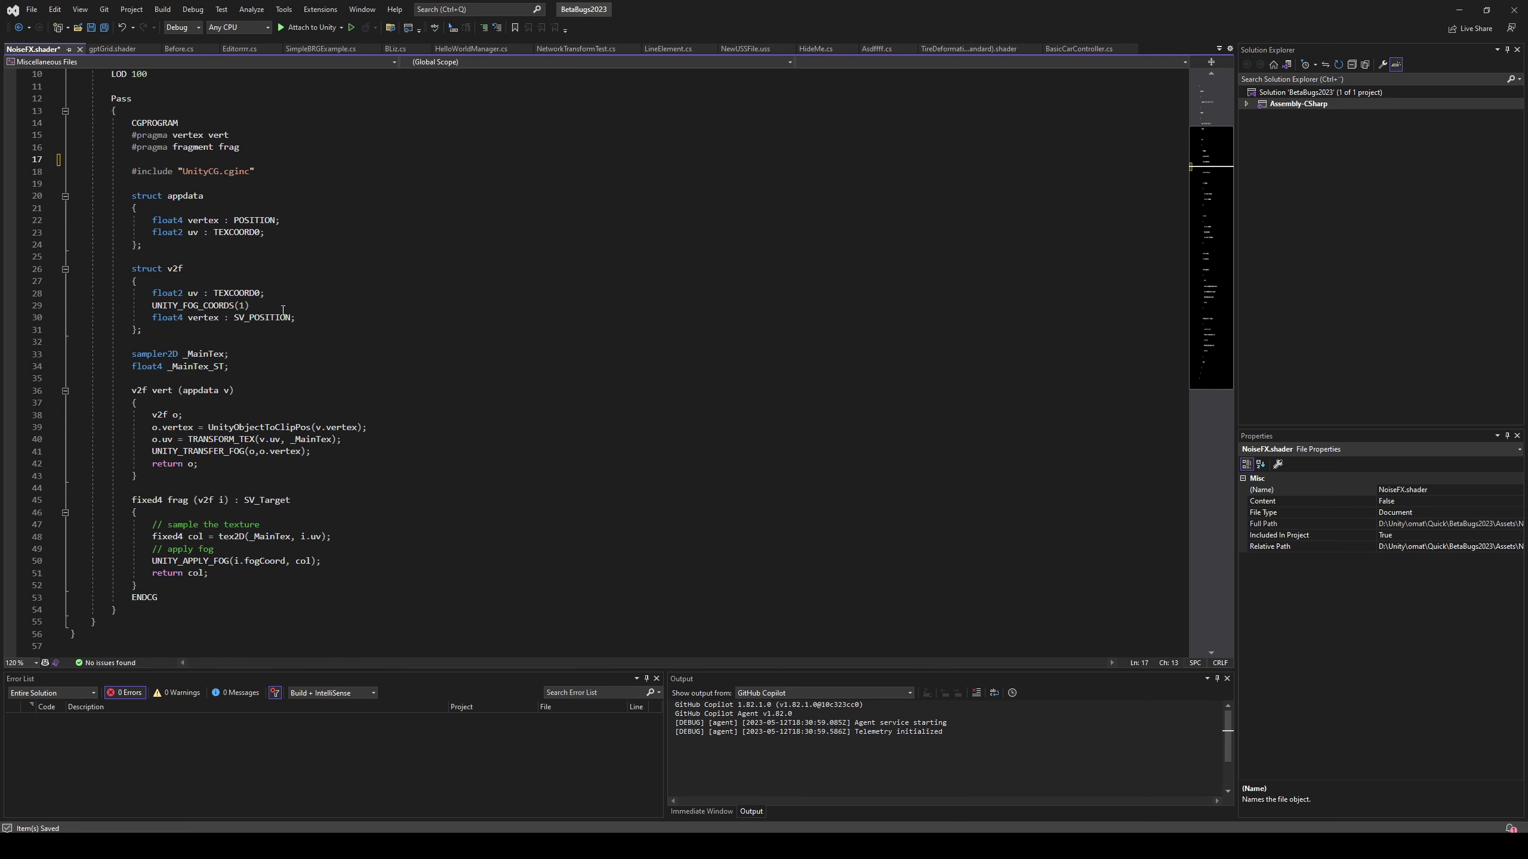
Delete the UNITY_FOG_COORDS, UNITY_TRANSFER_FOG and fragment-function fog lines.
click(330, 308)
key(ctrl+x)
click(317, 439)
key(ctrl+x)
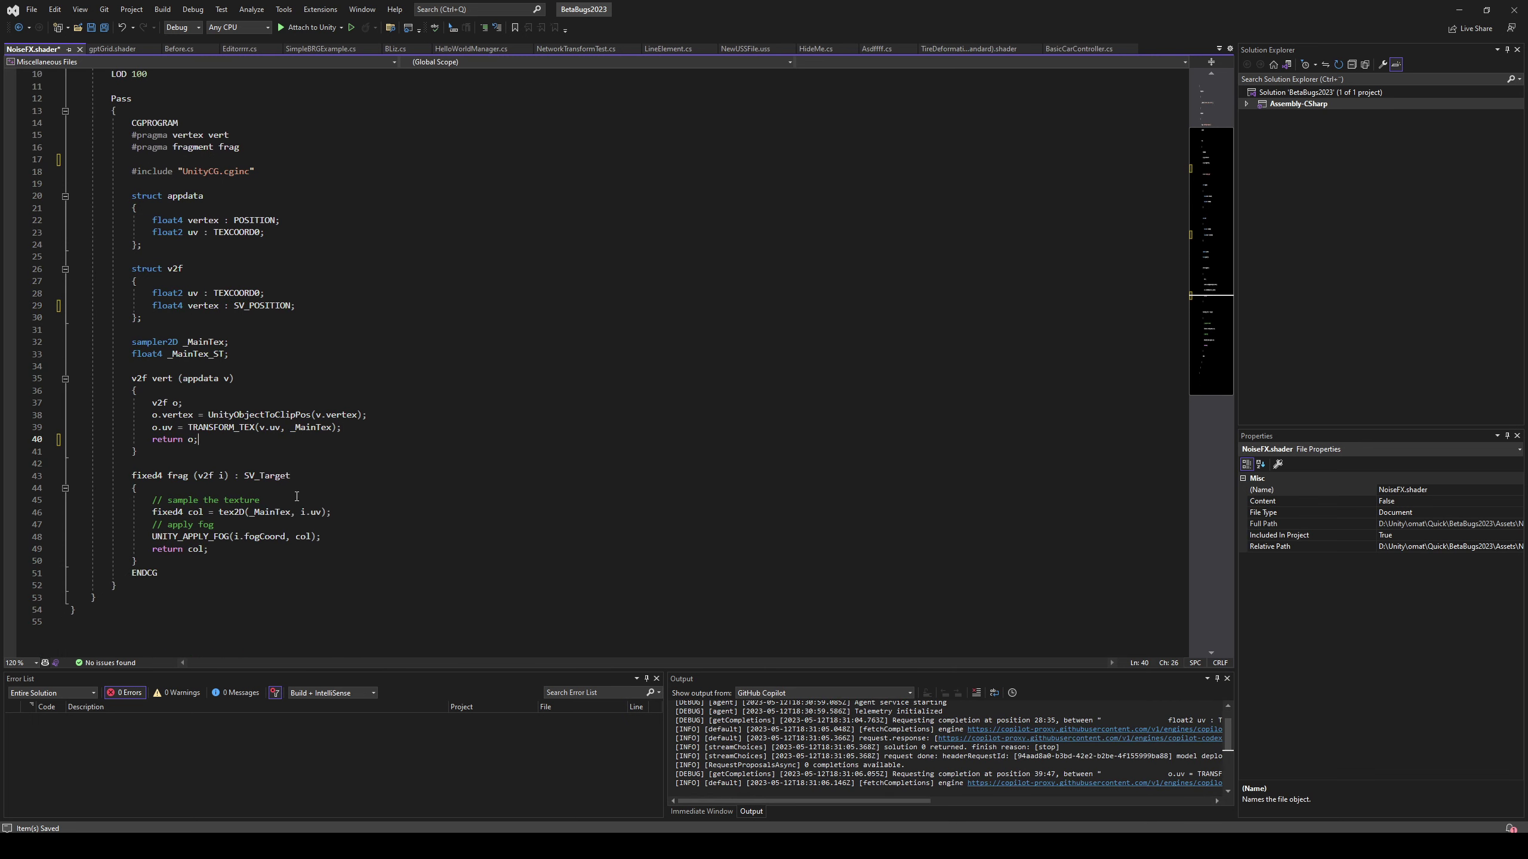
click(275, 502)
key(ctrl+x)
key(Down)
Back in Unity, put perlinRGB1024x1024 in the Quad material's Texture slot.
key(ctrl+x)
key(ctrl+x)
key(alt+Tab)
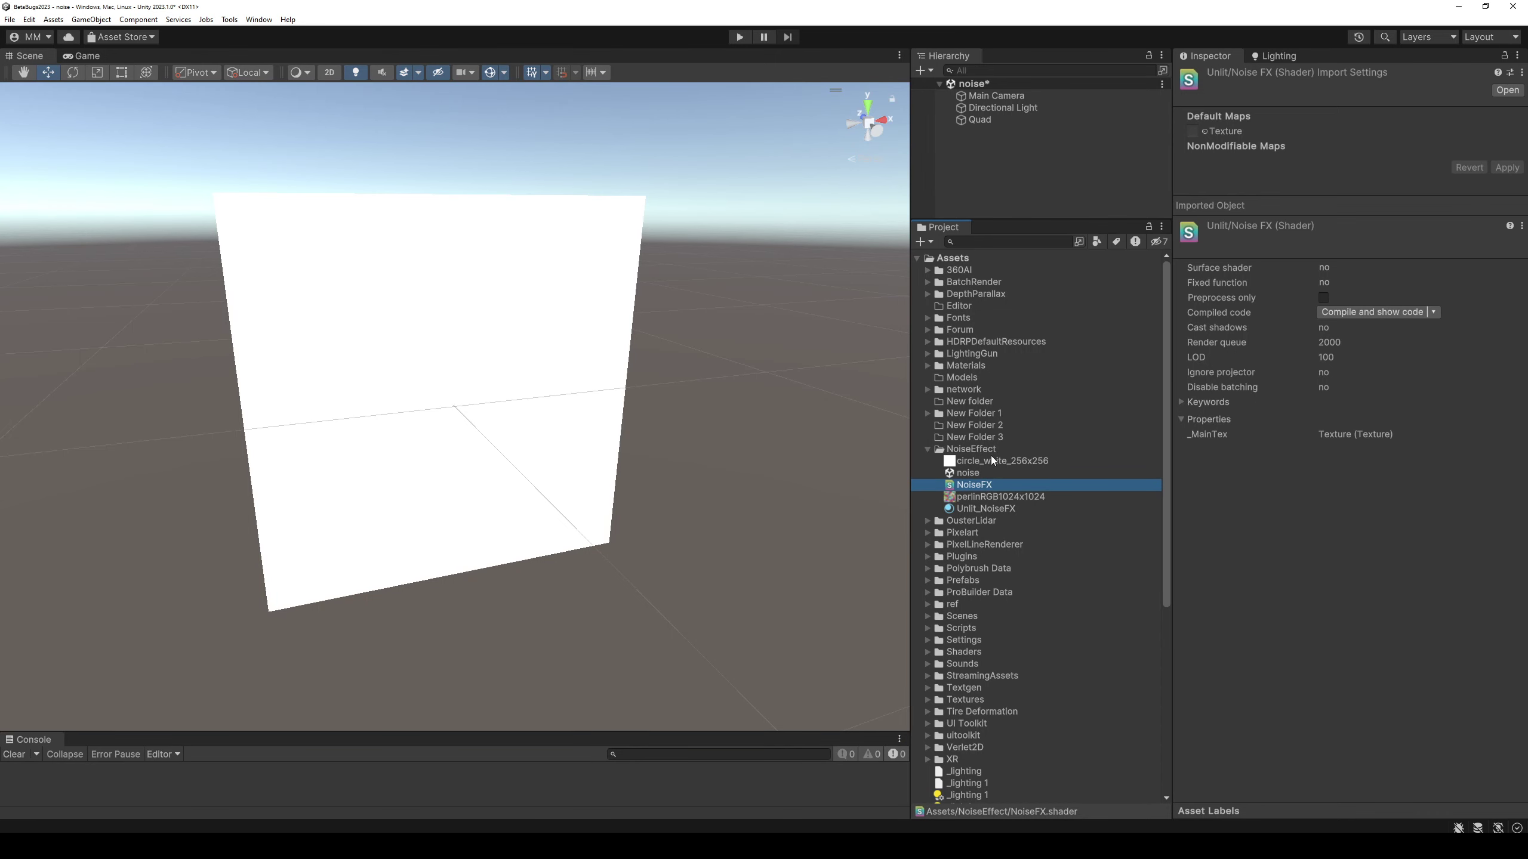
click(618, 438)
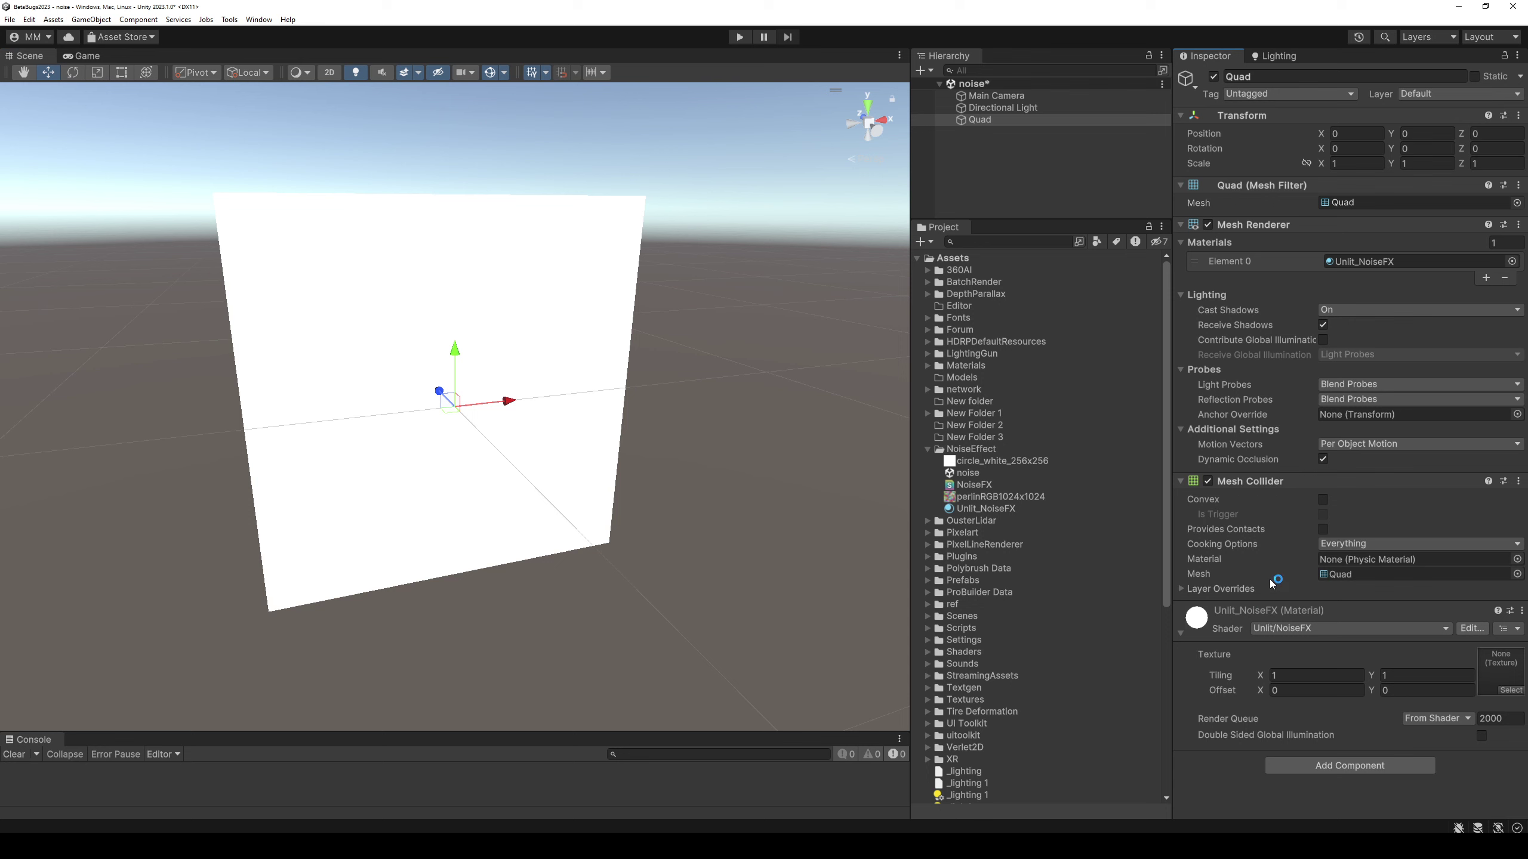
drag(992, 496, 1501, 669)
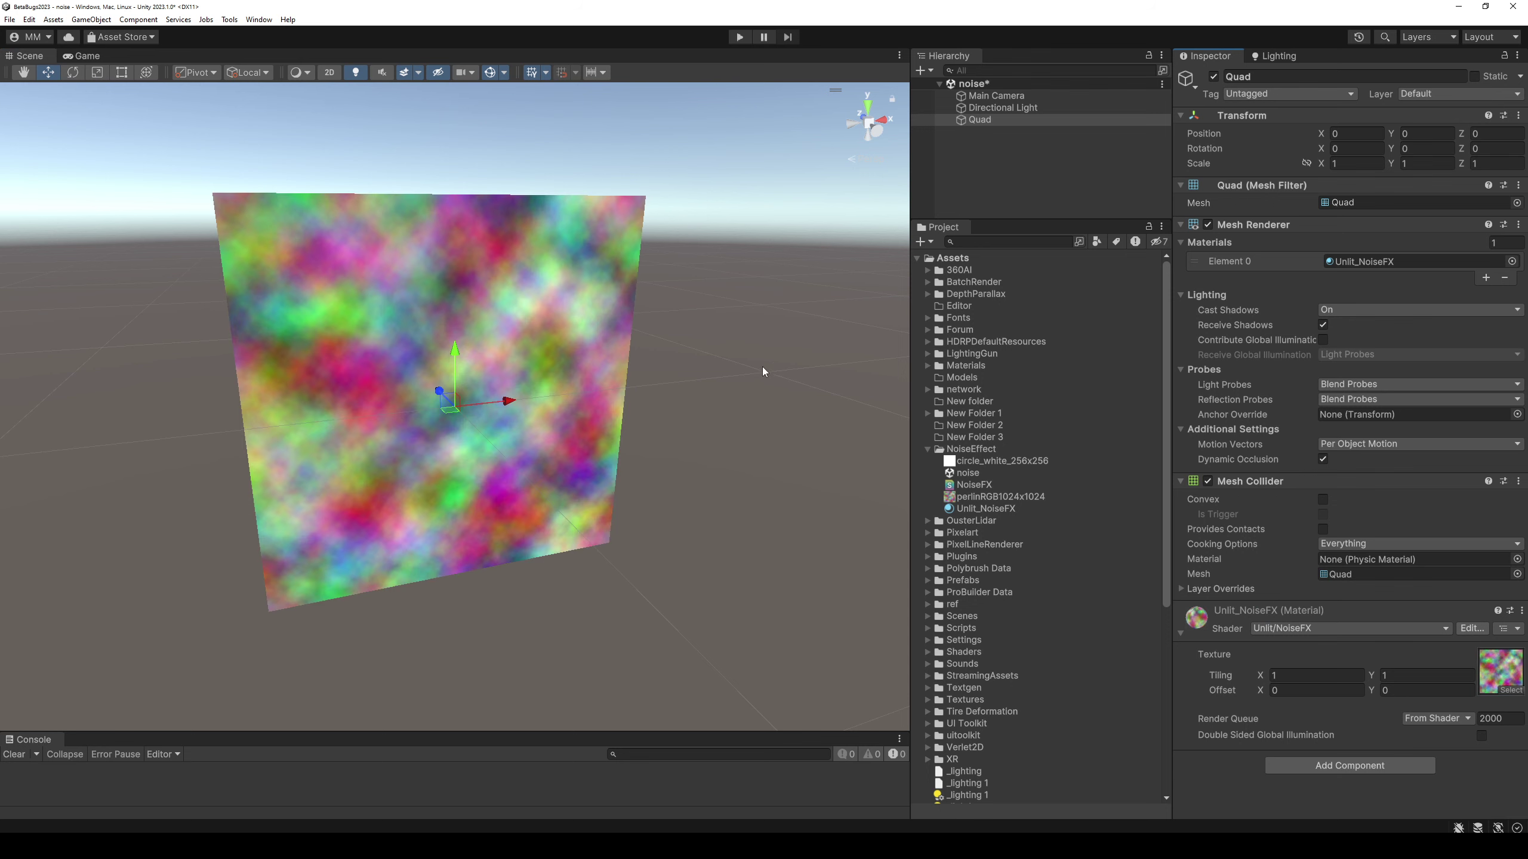
Duplicate the _MainTex property into a _NoiseTex "Noise Texture" property and save.
key(alt+Tab)
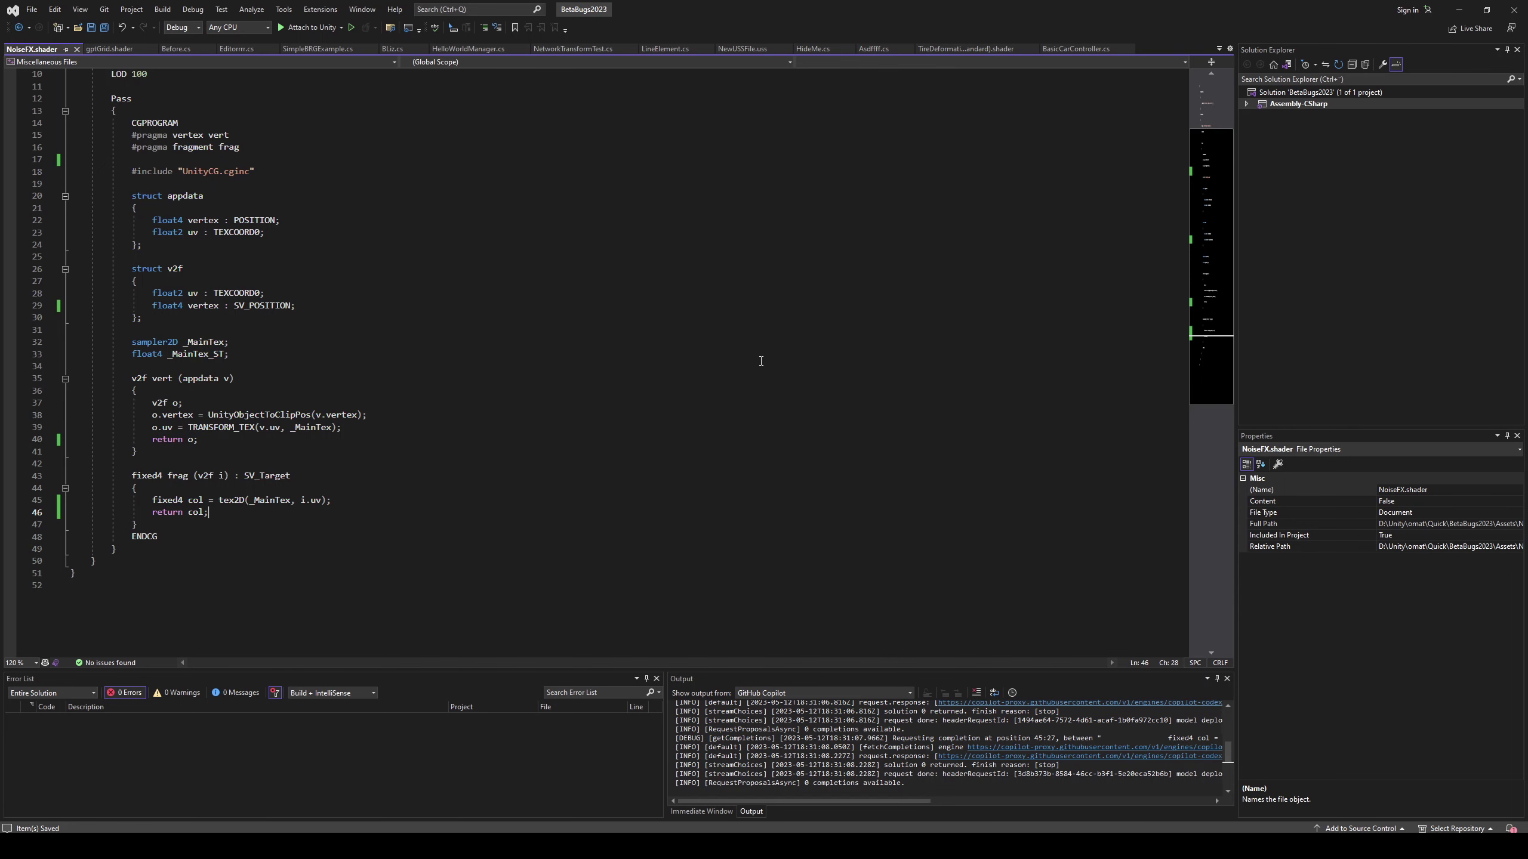
scroll(322, 128, up, 5)
key(ctrl+d)
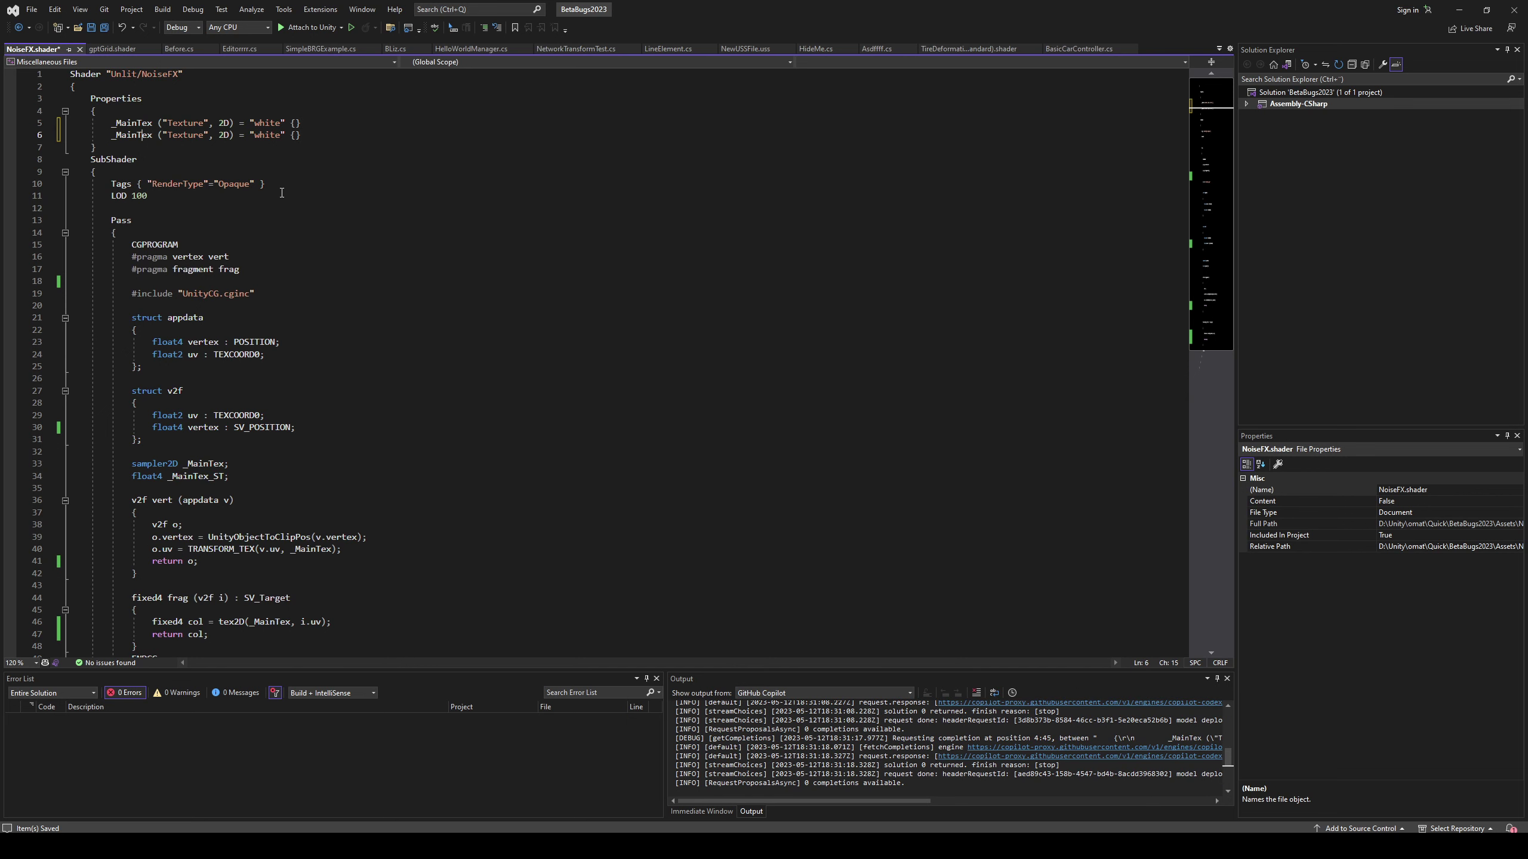
key(BackSpace)
key(BackSpace)
key(BackSpace)
key(BackSpace)
text(Nois)
text(eTex ("N)
text(oise)
key(ctrl+s)
Add a matching sampler2D _NoiseTex declaration, save, and return to Unity.
scroll(277, 296, down, 1)
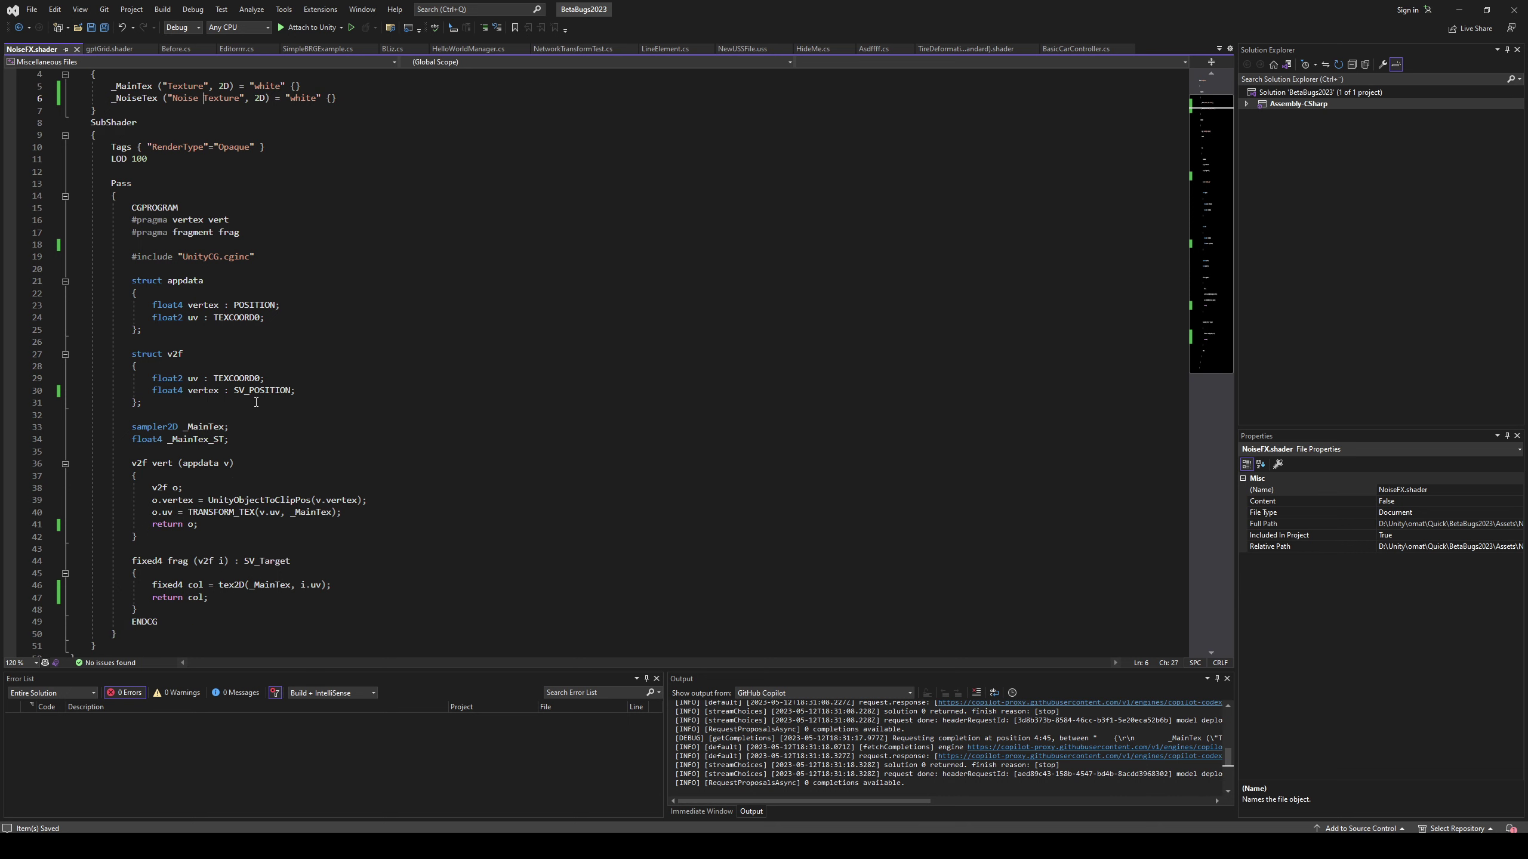
click(228, 427)
key(ctrl+d)
click(146, 98)
double_click(145, 98)
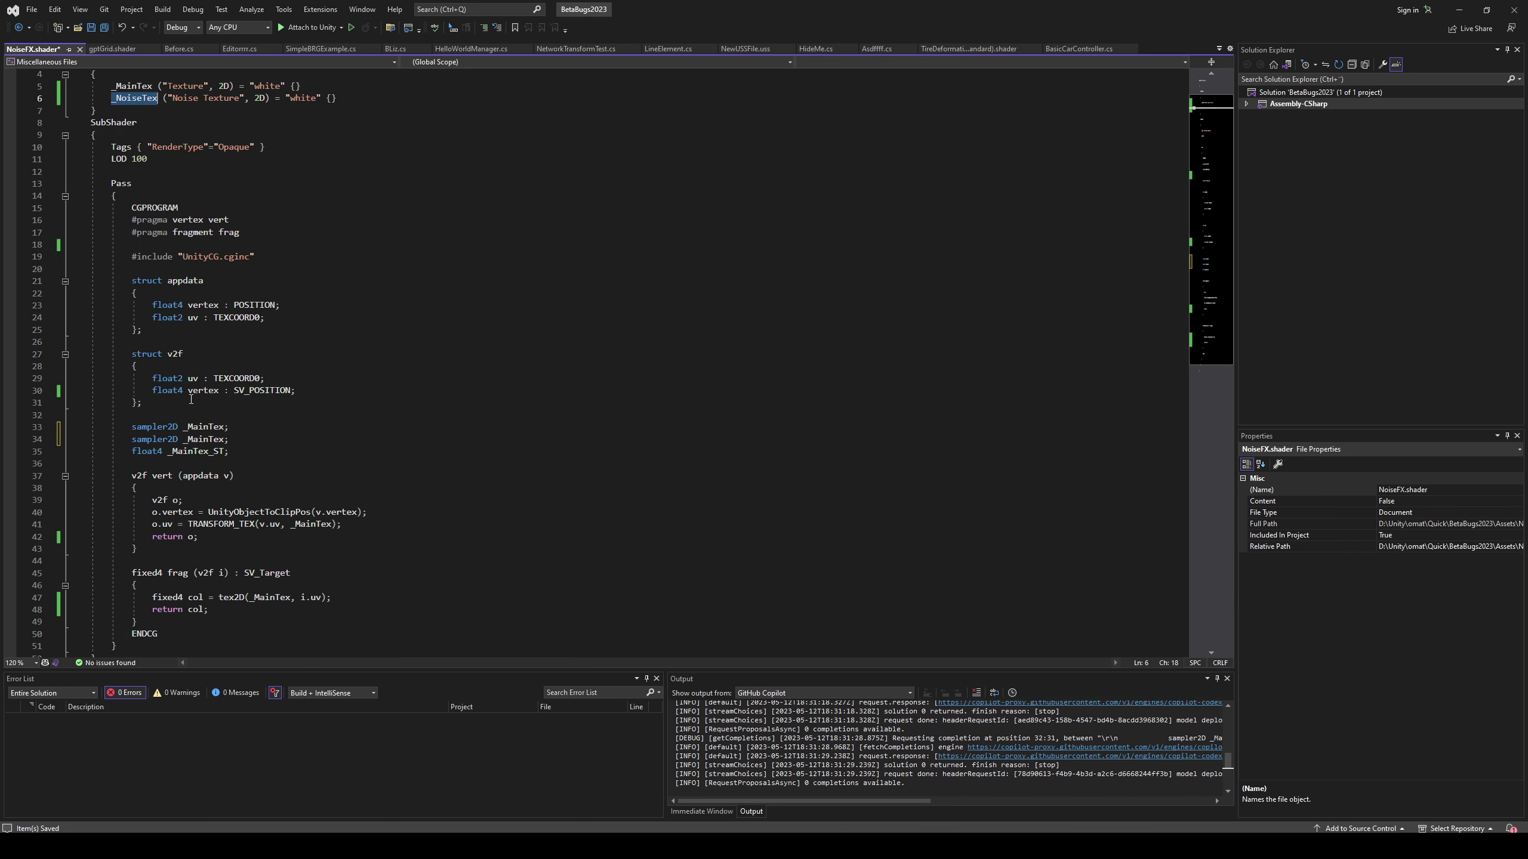
key(ctrl+c)
double_click(205, 438)
key(ctrl+v)
key(ctrl+s)
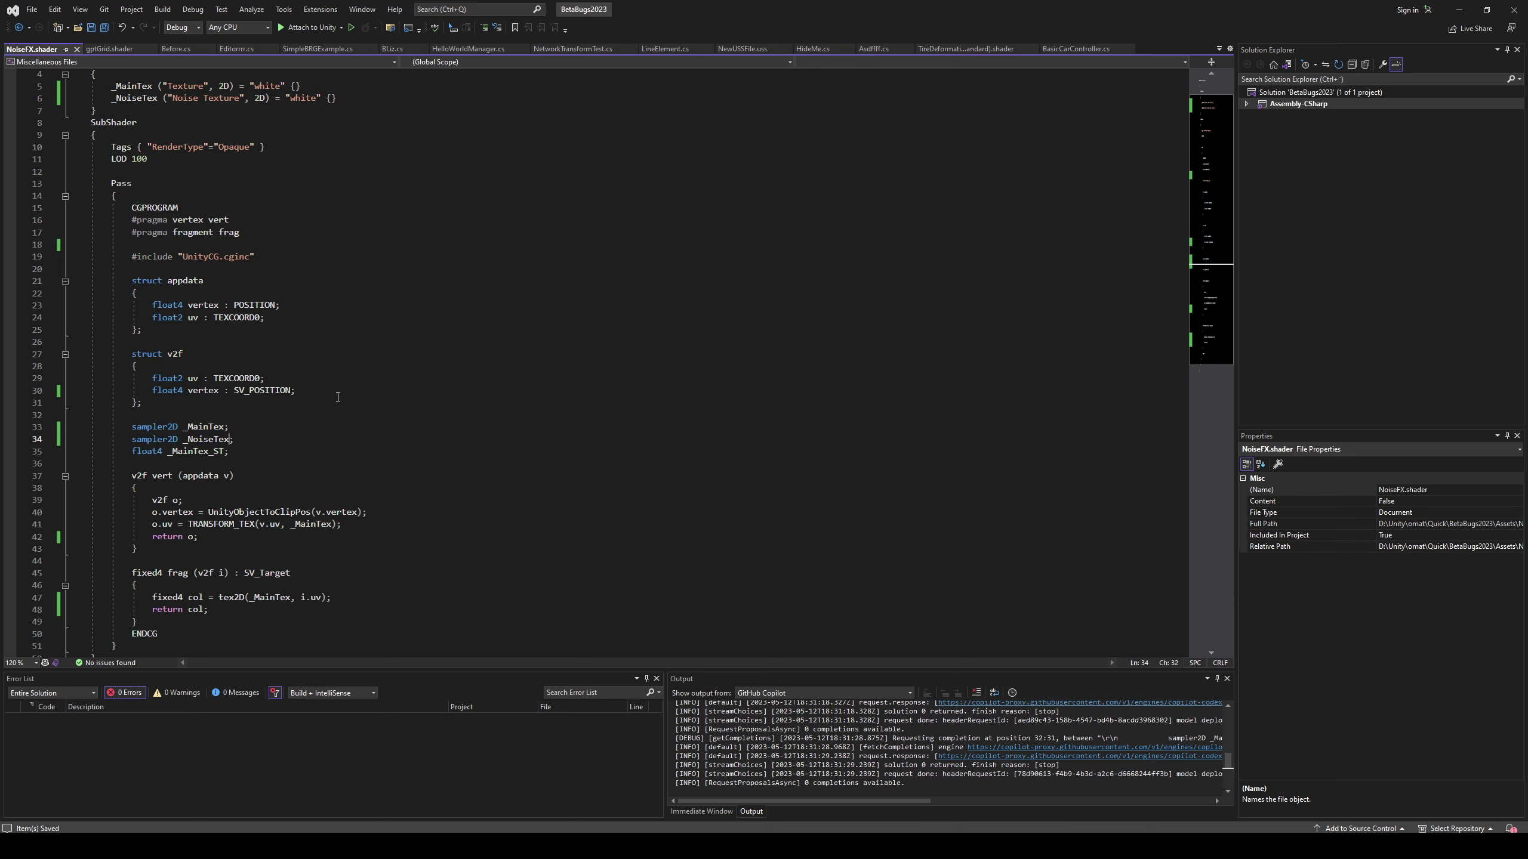
scroll(340, 397, down, 3)
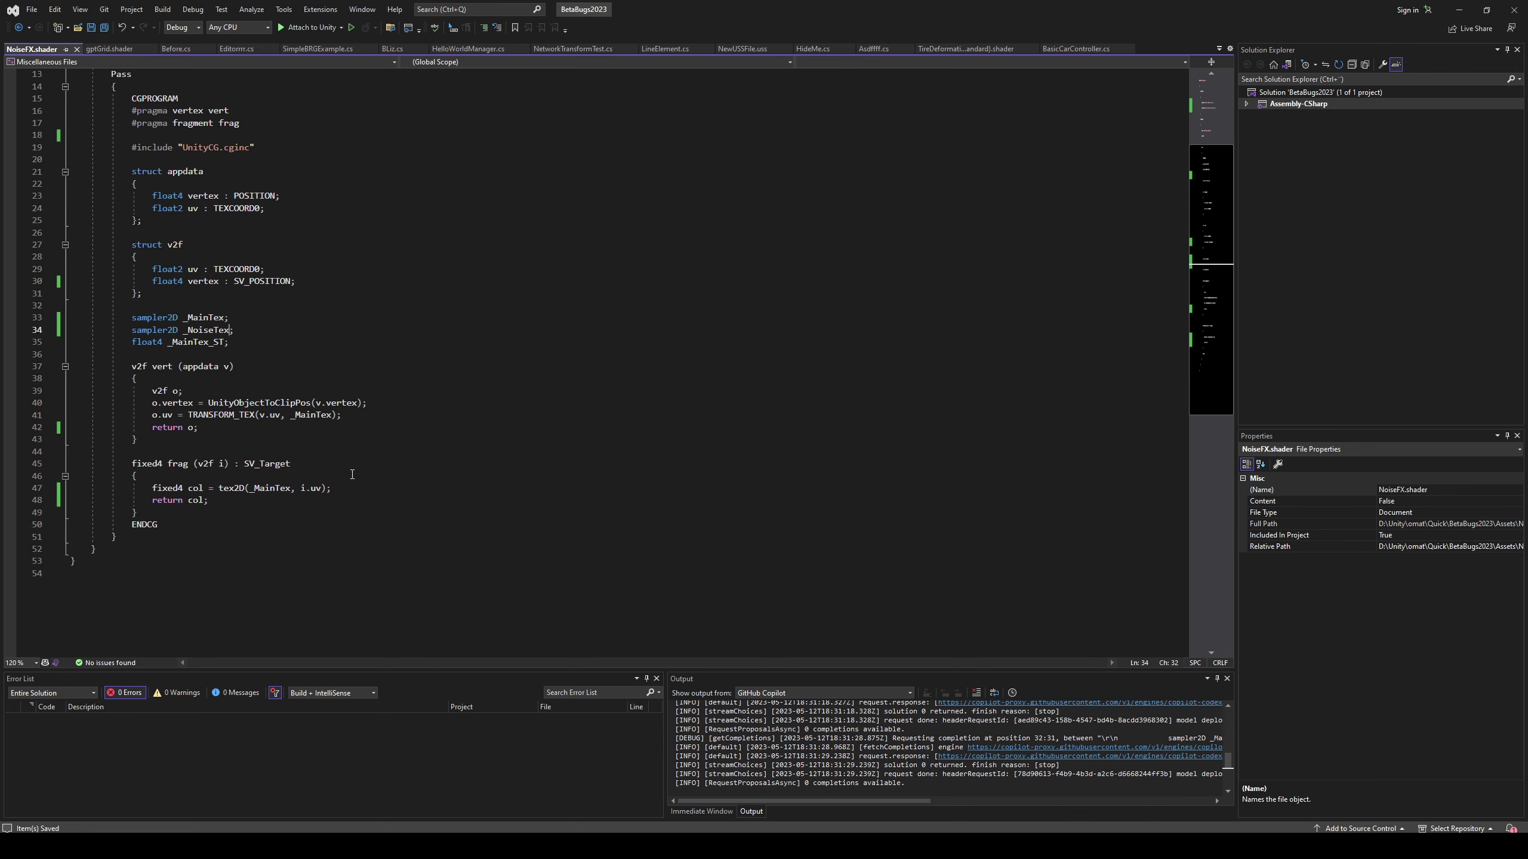
click(403, 486)
key(alt+Tab)
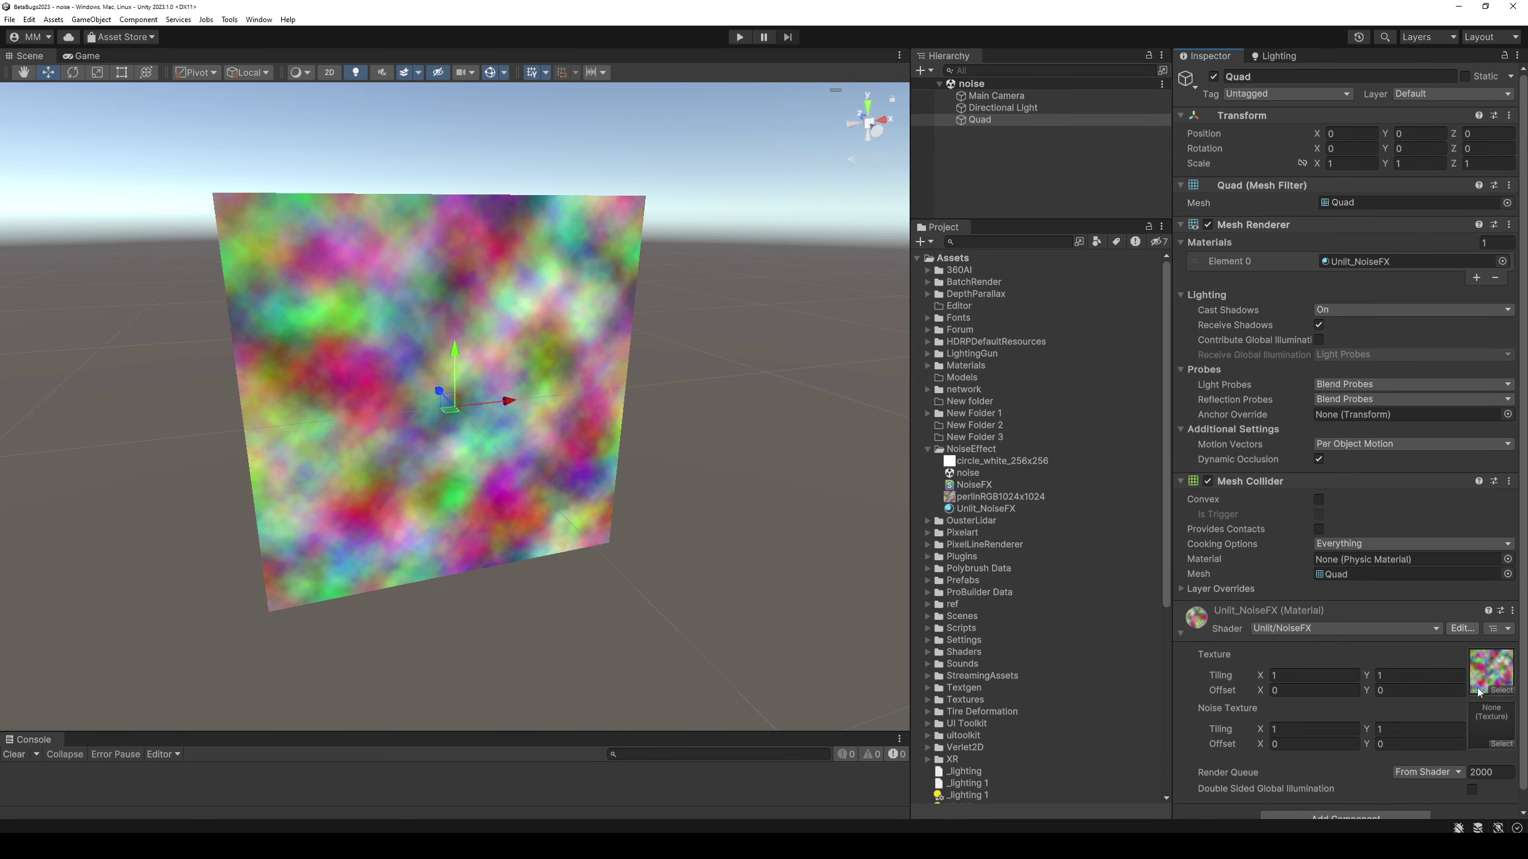
Assign circle_white_256x256 to the main Texture and enable its Alpha Is Transparency setting.
click(1488, 684)
drag(986, 461, 1489, 673)
click(1015, 462)
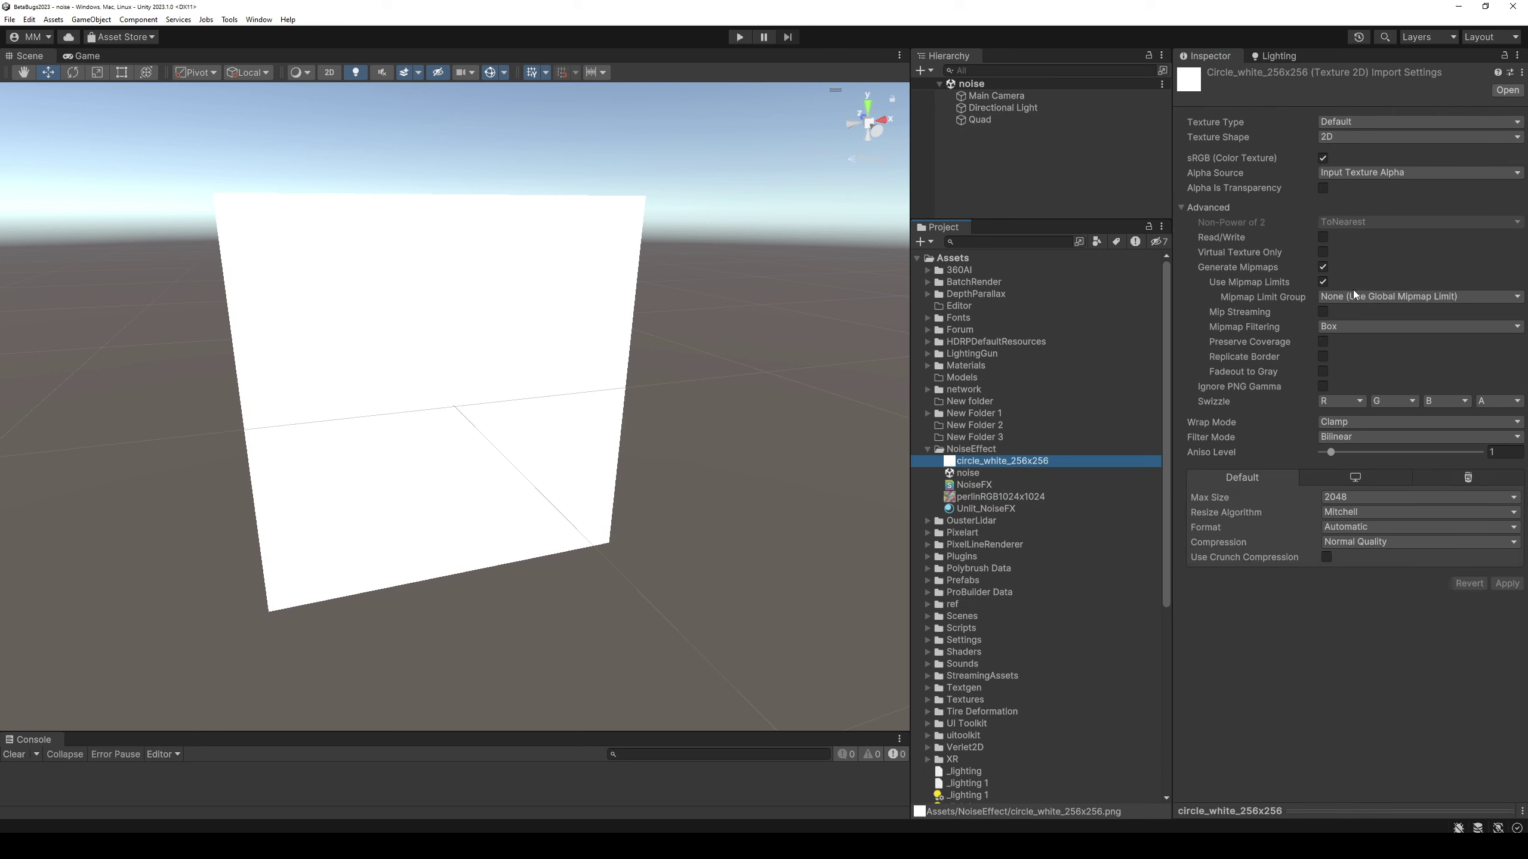
click(1322, 188)
click(1511, 585)
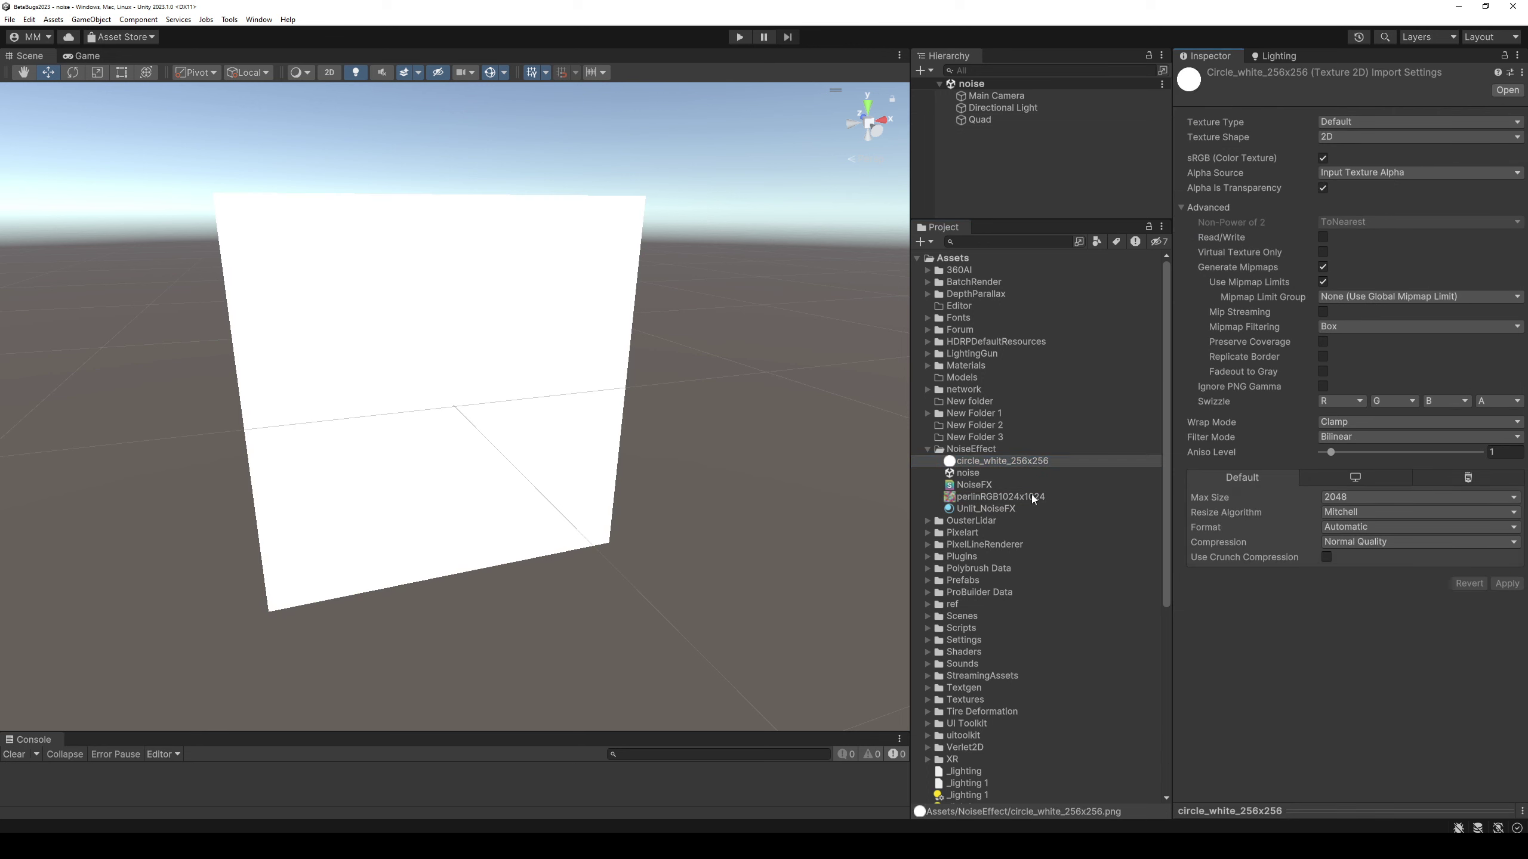
key(alt+Tab)
Add a Blend SrcAlpha OneMinusSrcAlpha line after the Tags line.
scroll(453, 387, up, 4)
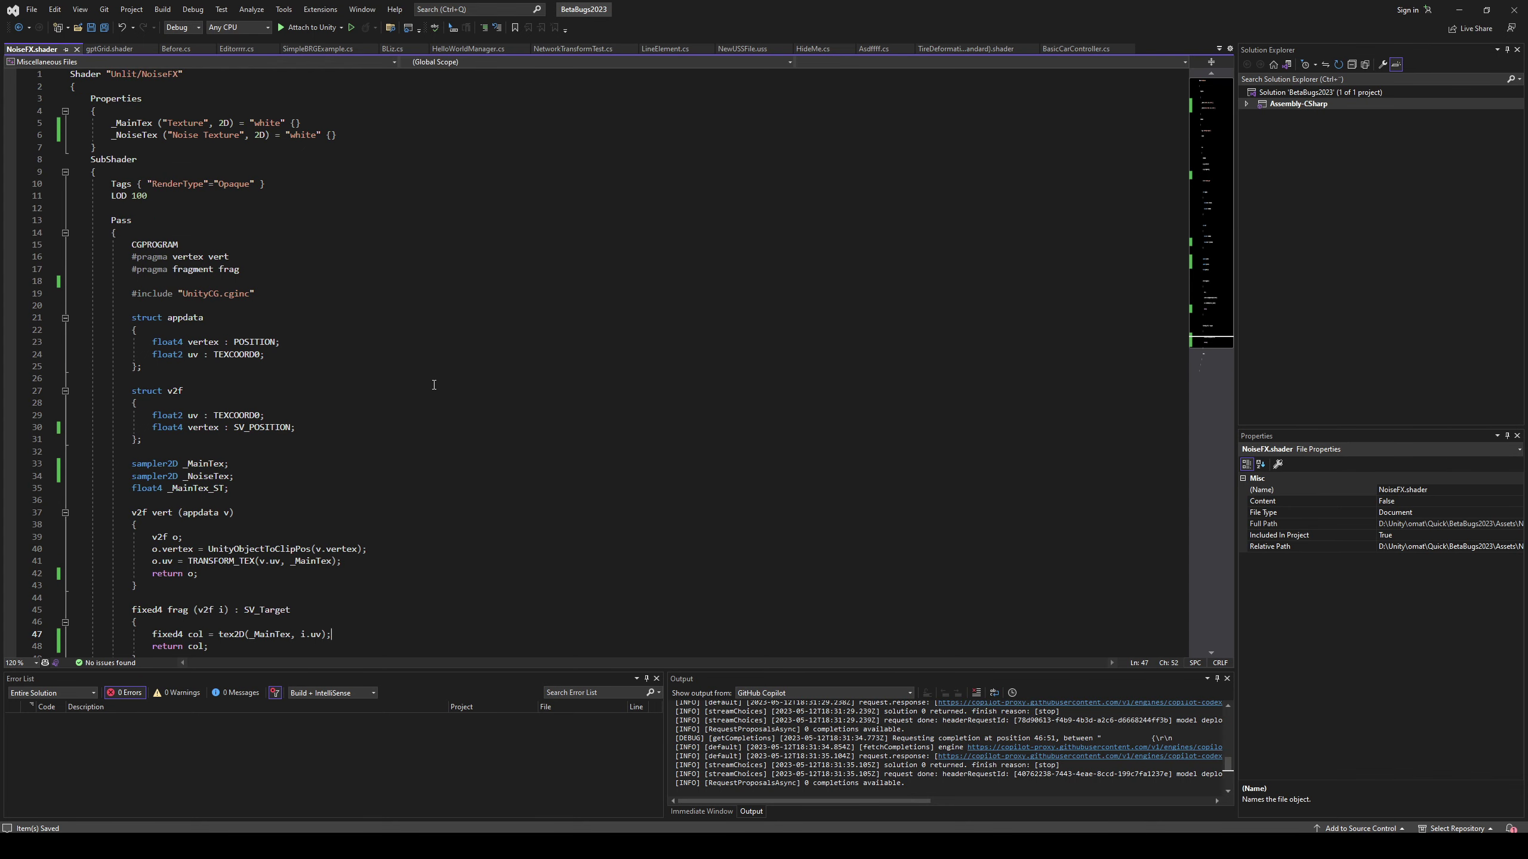
click(339, 186)
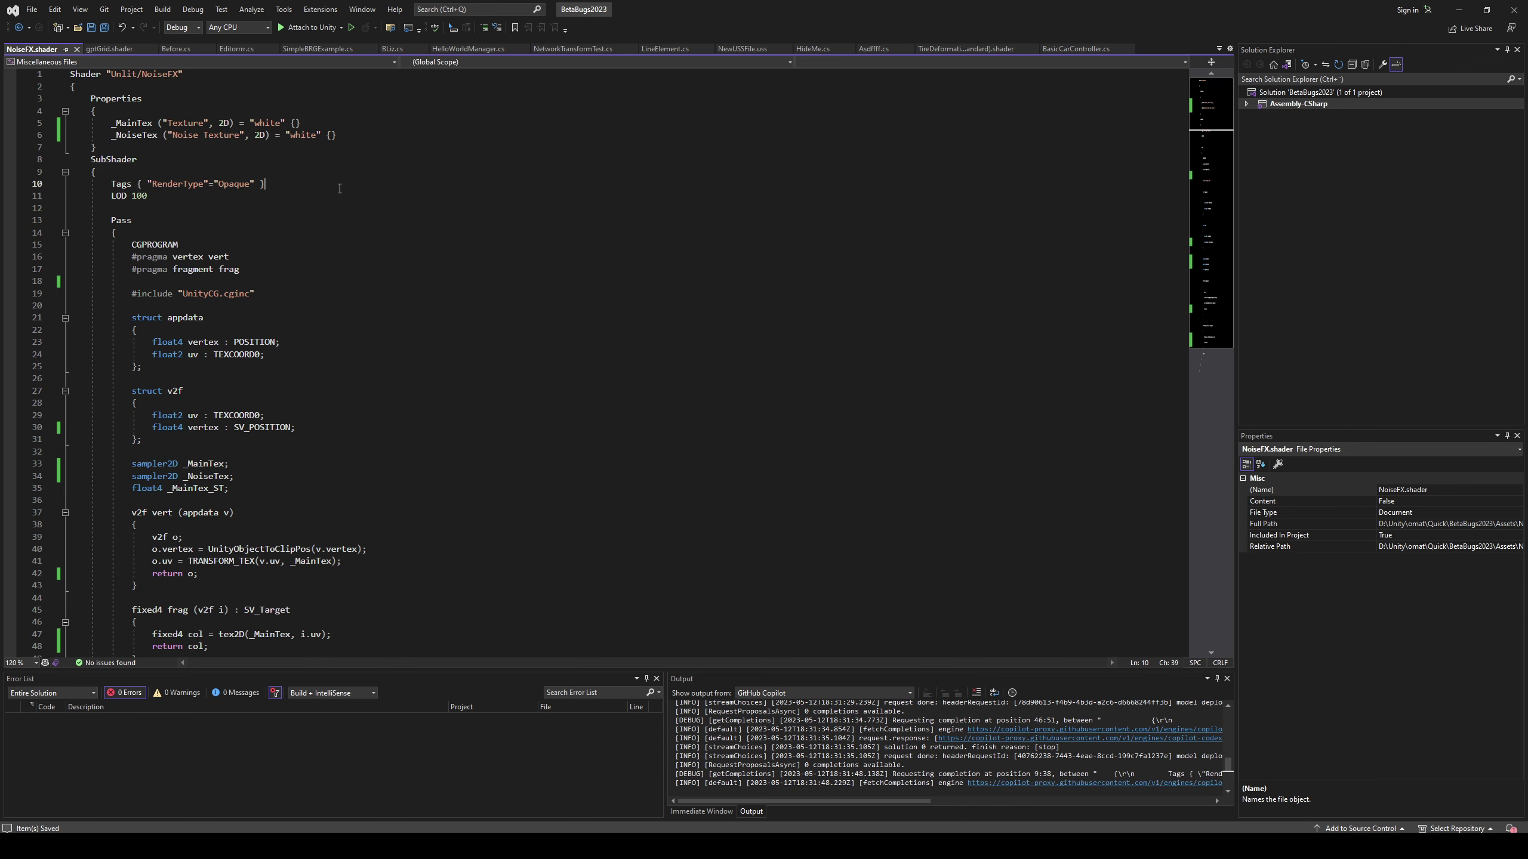
key(Return)
text(Bl)
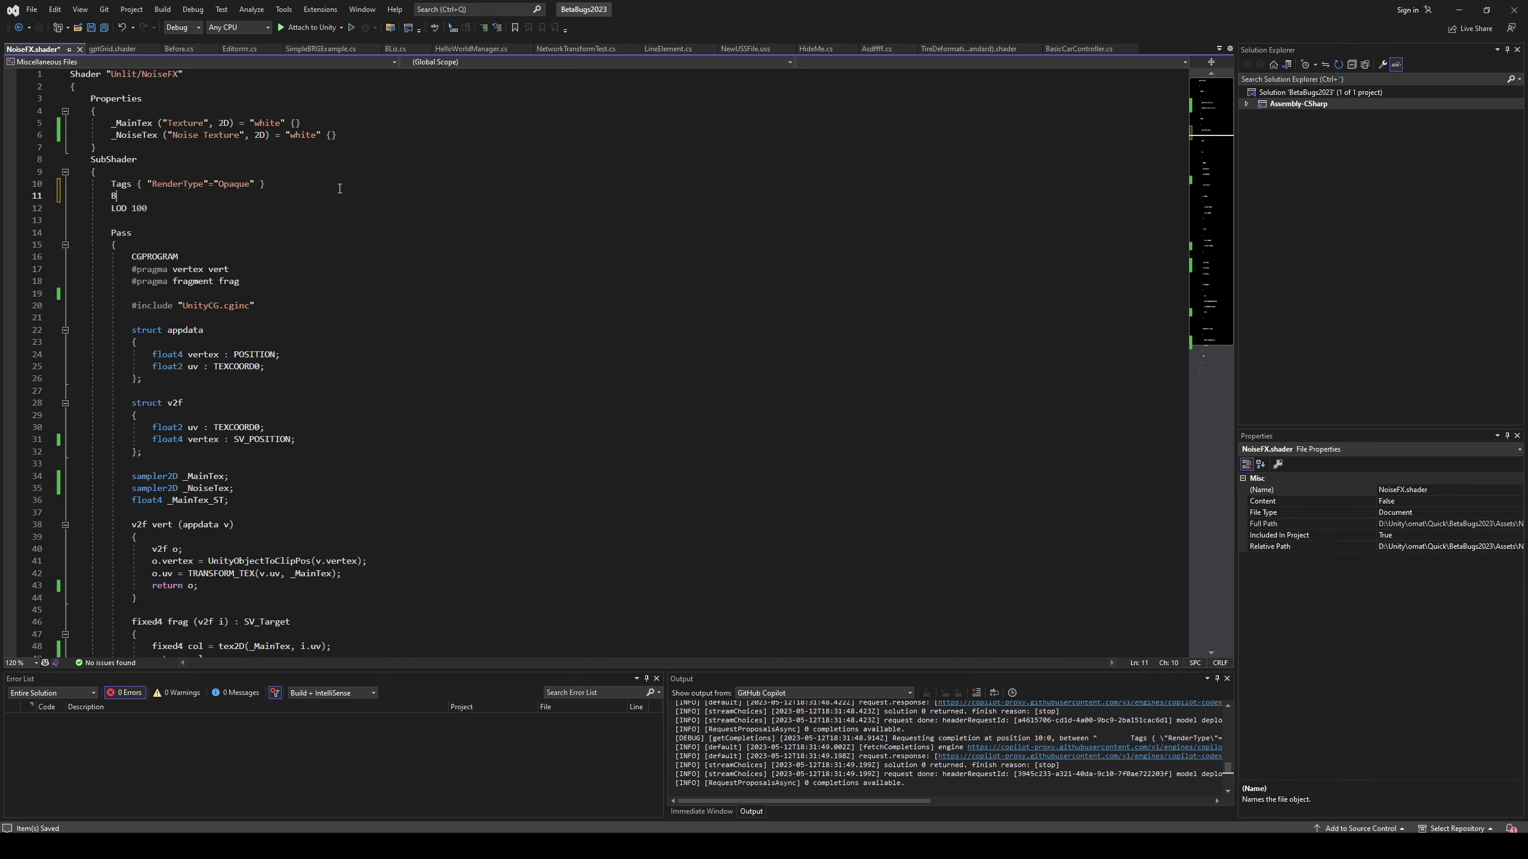
key(Tab)
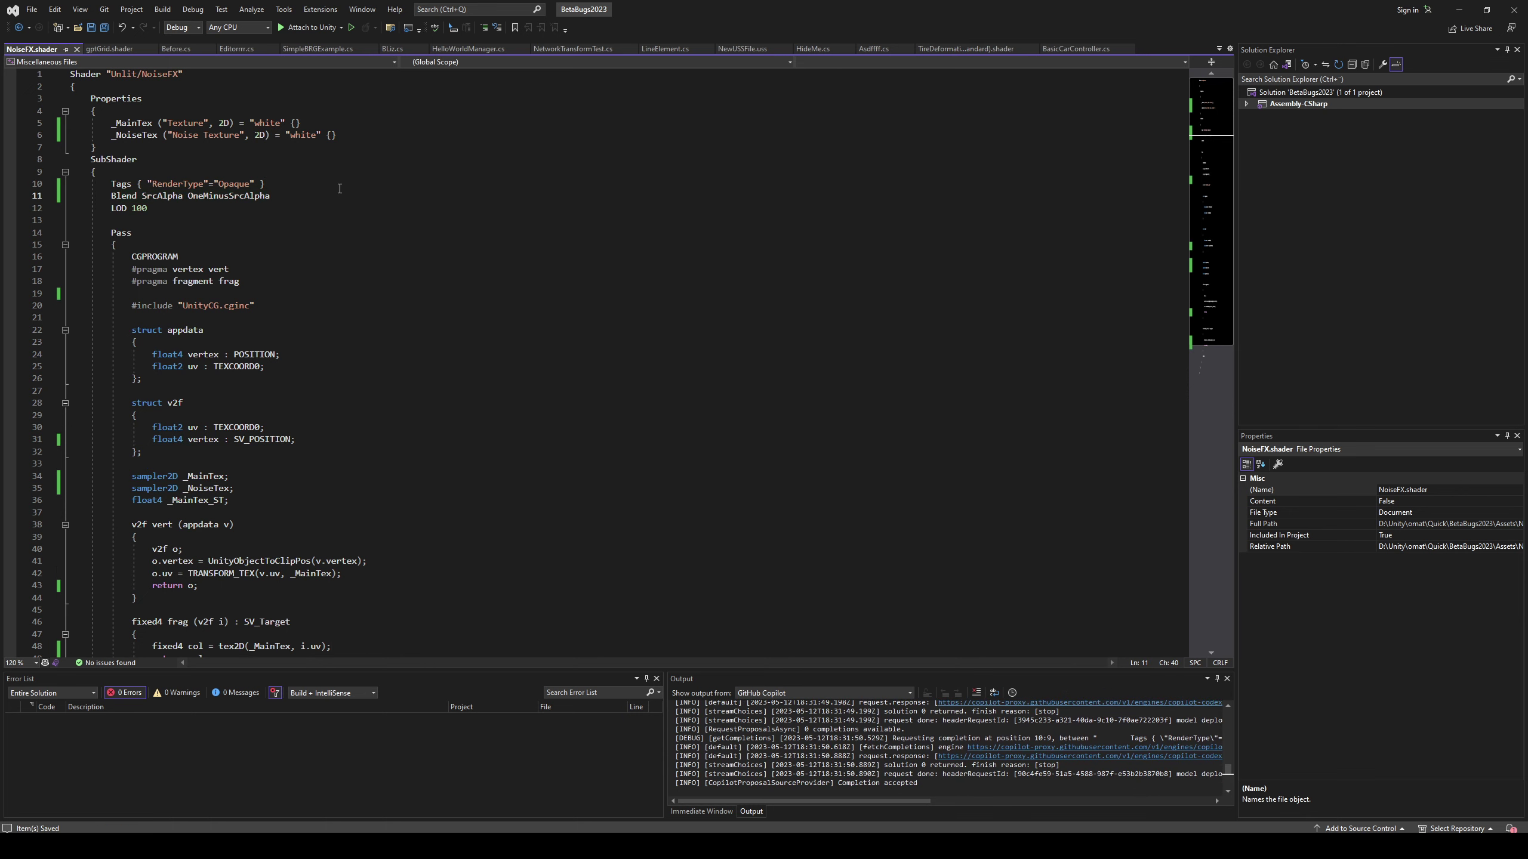
In Unity, assign perlinRGB1024x1024 to the Quad material's Noise Texture slot.
key(alt+Tab)
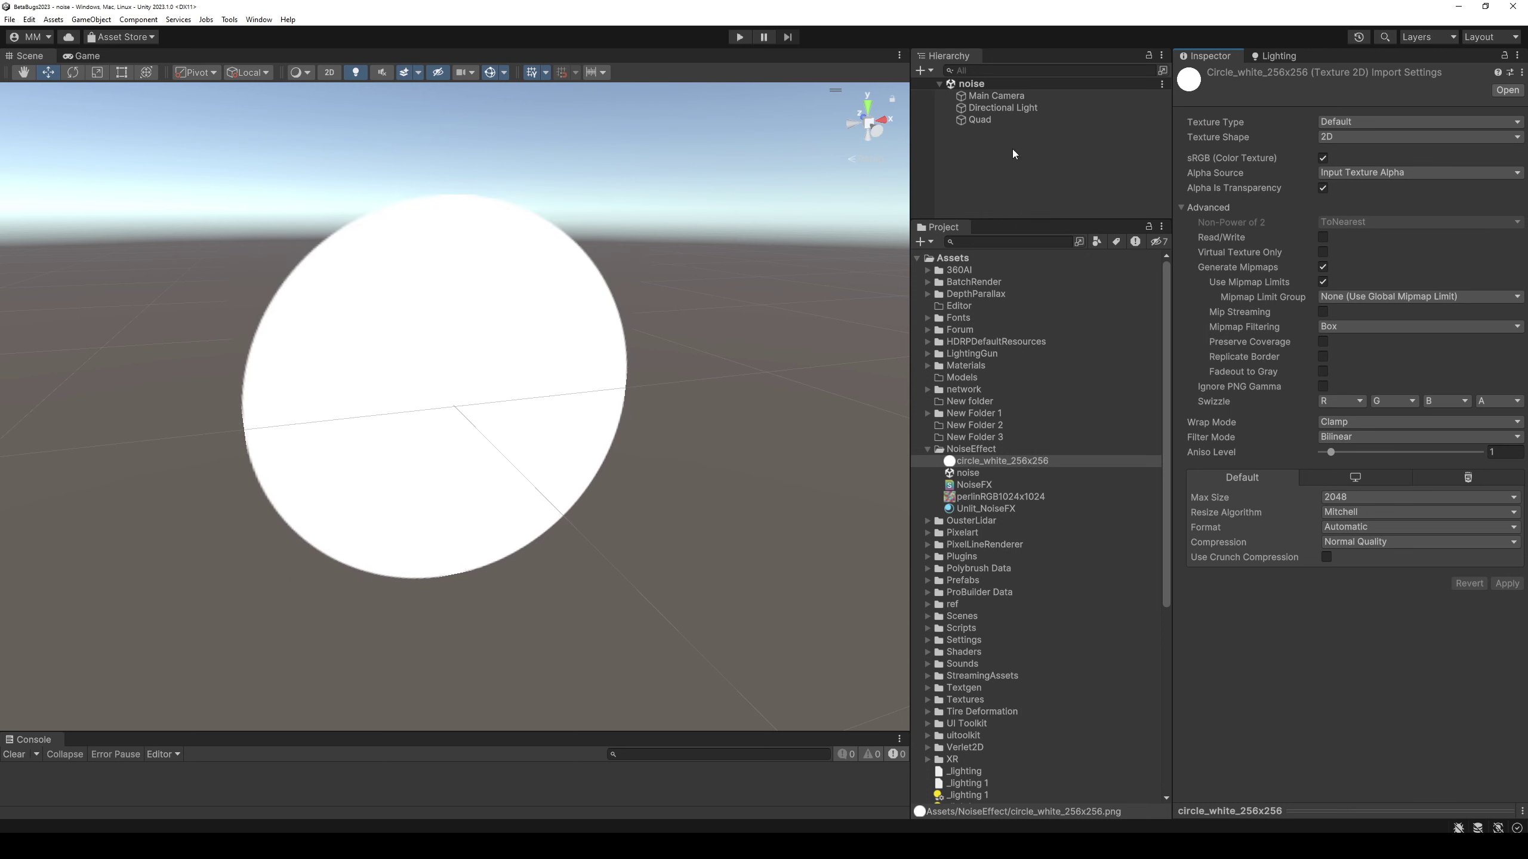
click(993, 123)
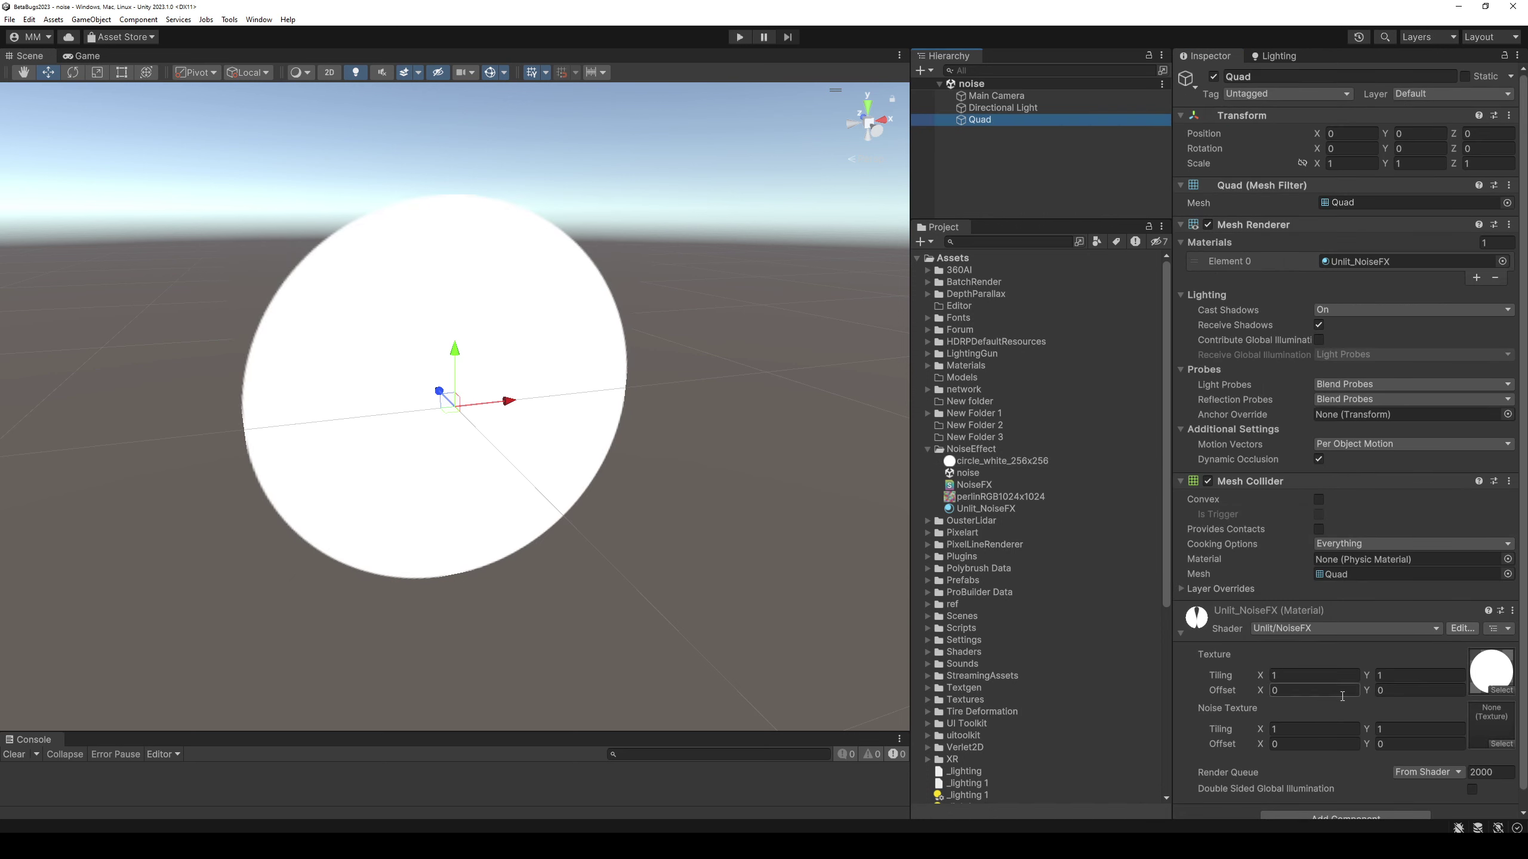
drag(999, 496, 1500, 735)
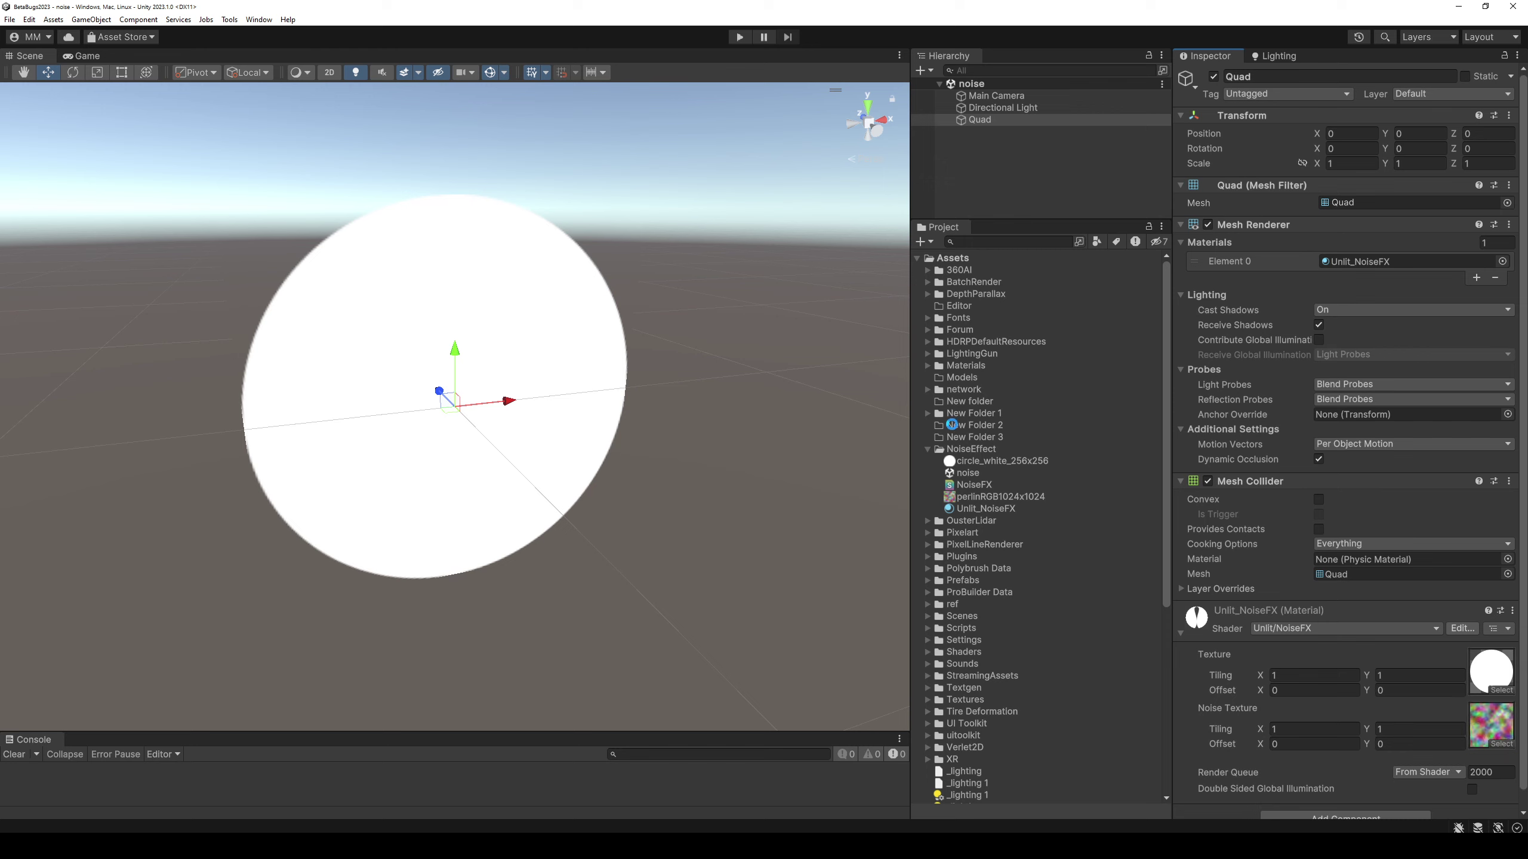
key(alt+Tab)
Duplicate the col sampling line into a fixed noise value reading the .r channel.
scroll(566, 412, down, 6)
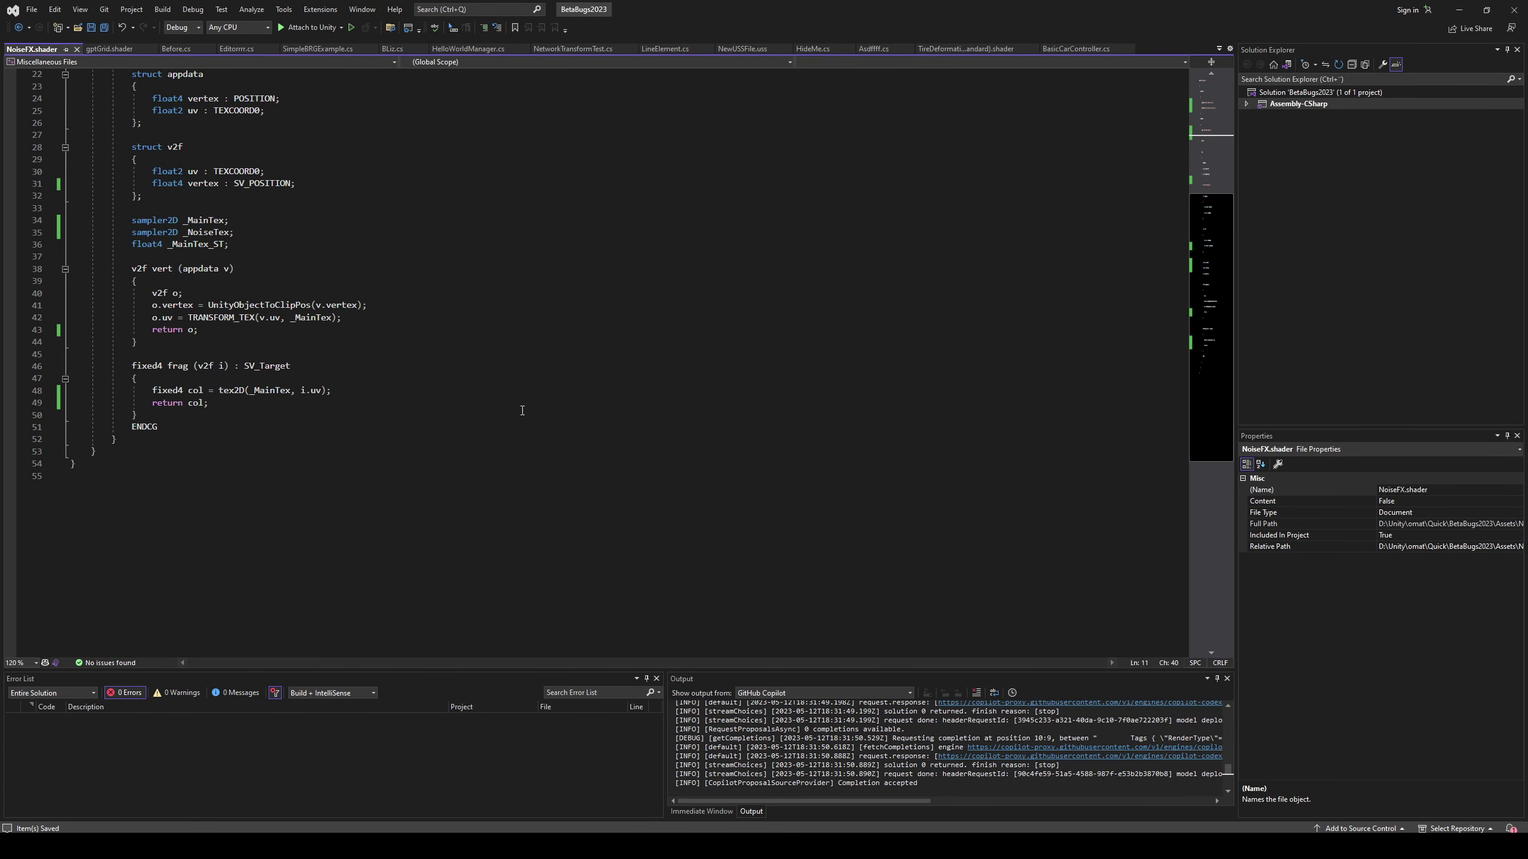
click(477, 396)
key(ctrl+d)
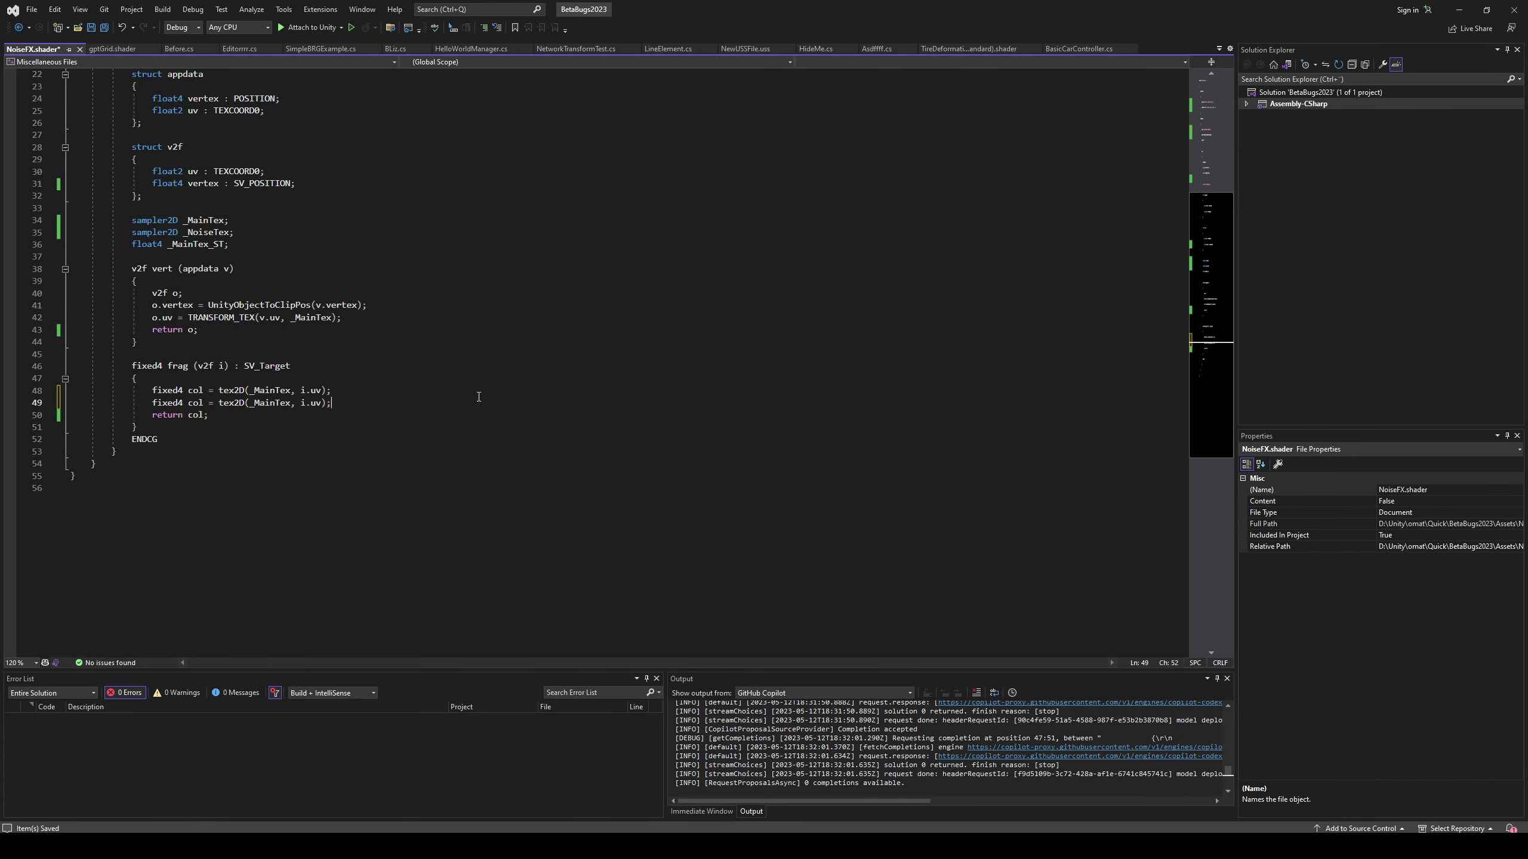
key(ctrl+Right)
key(Delete)
key(Delete)
key(Delete)
text(n)
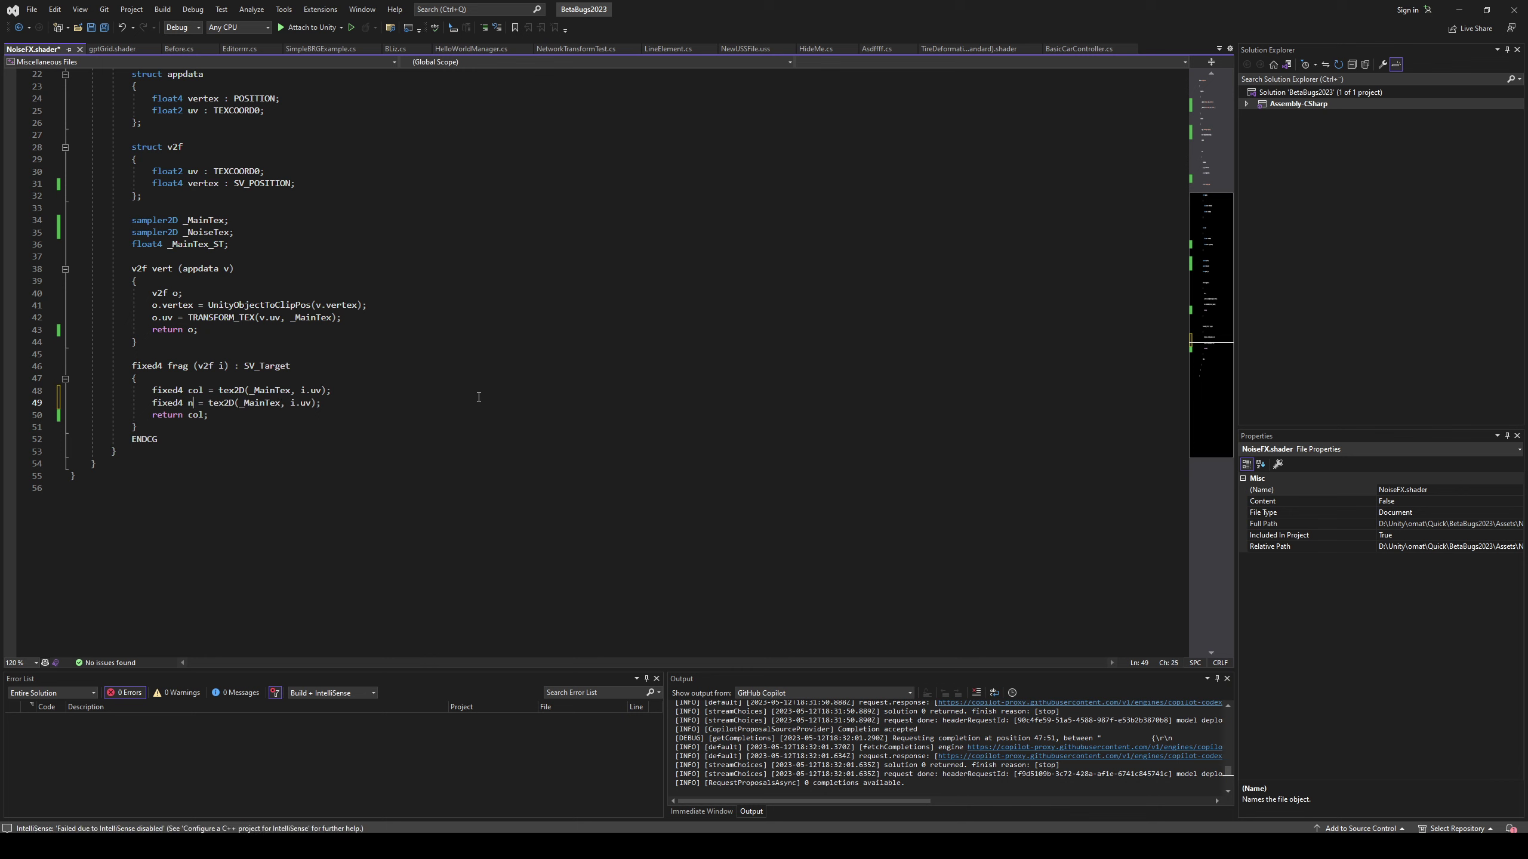
text(oise)
key(Left)
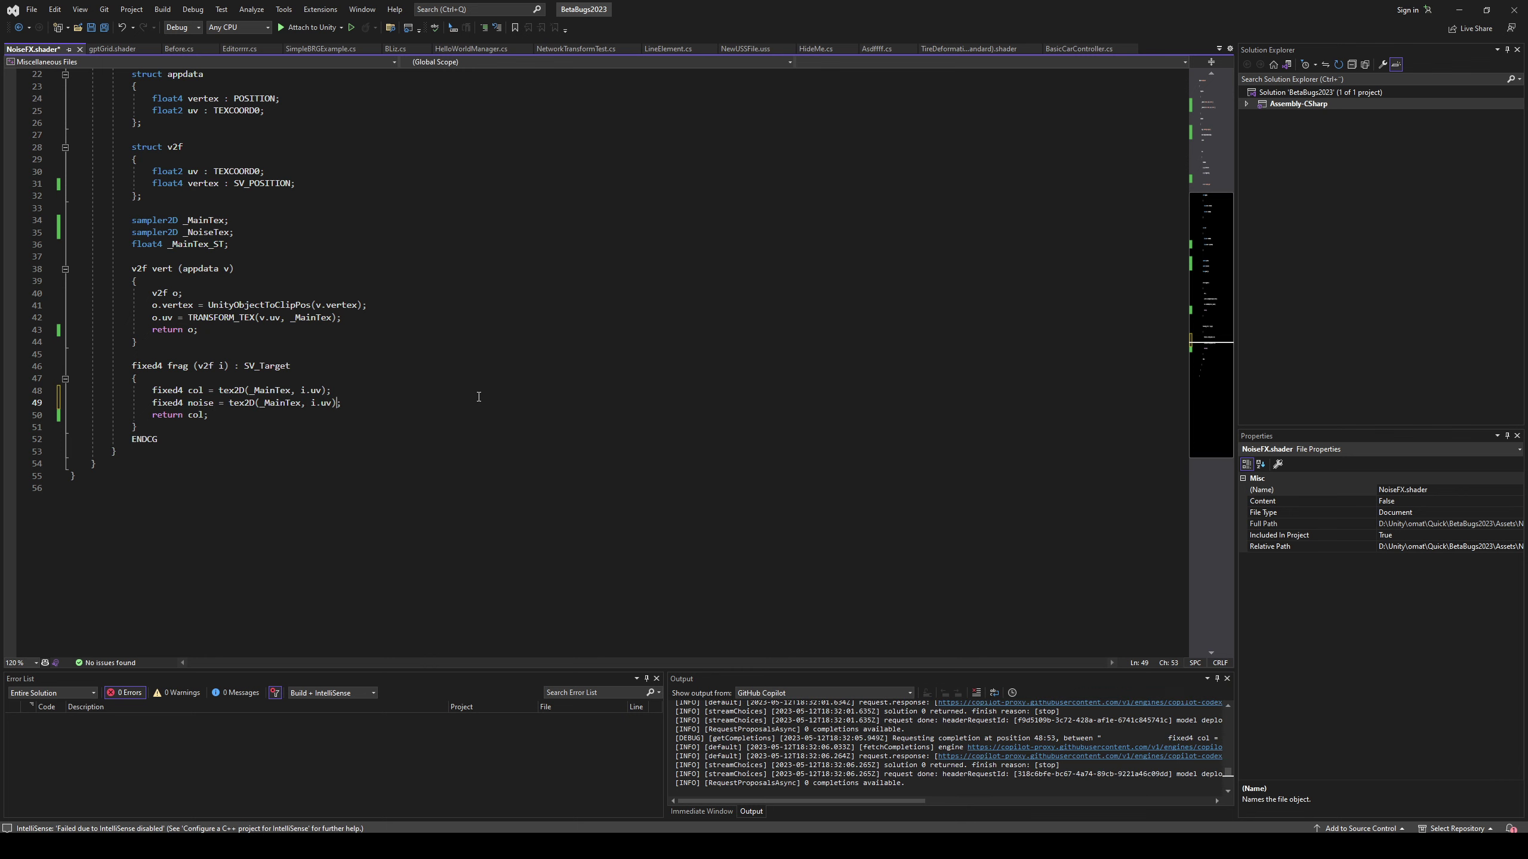
text(.r)
key(ctrl+s)
key(Home)
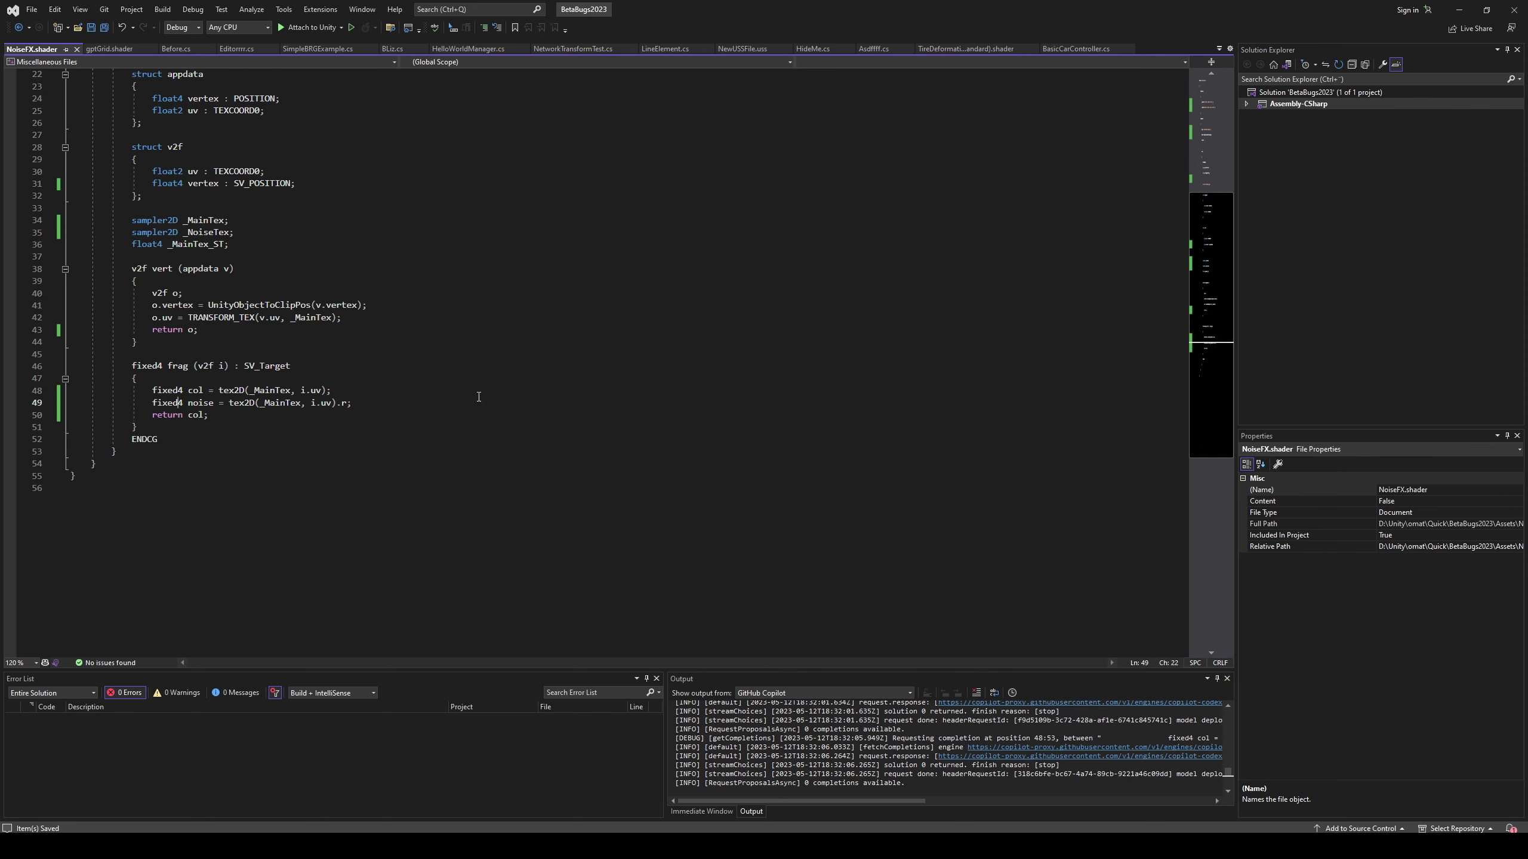
key(Delete)
key(Left)
key(Left)
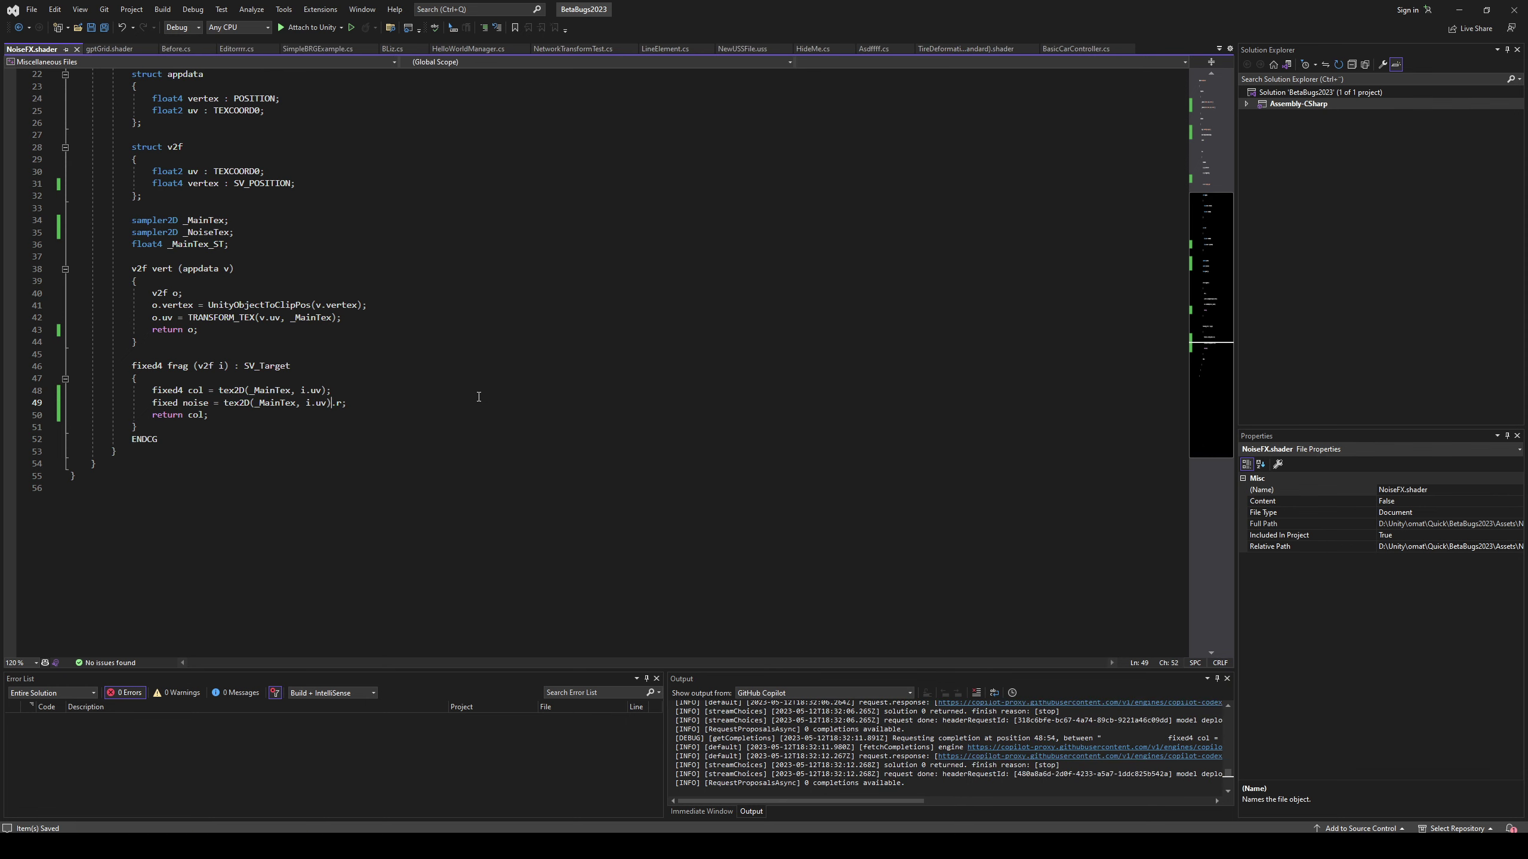
Make the noise line sample _NoiseTex at i.uv+scroll.
double_click(209, 232)
key(ctrl+c)
double_click(266, 404)
double_click(272, 404)
key(ctrl+v)
key(End)
key(Left)
key(Left)
key(Left)
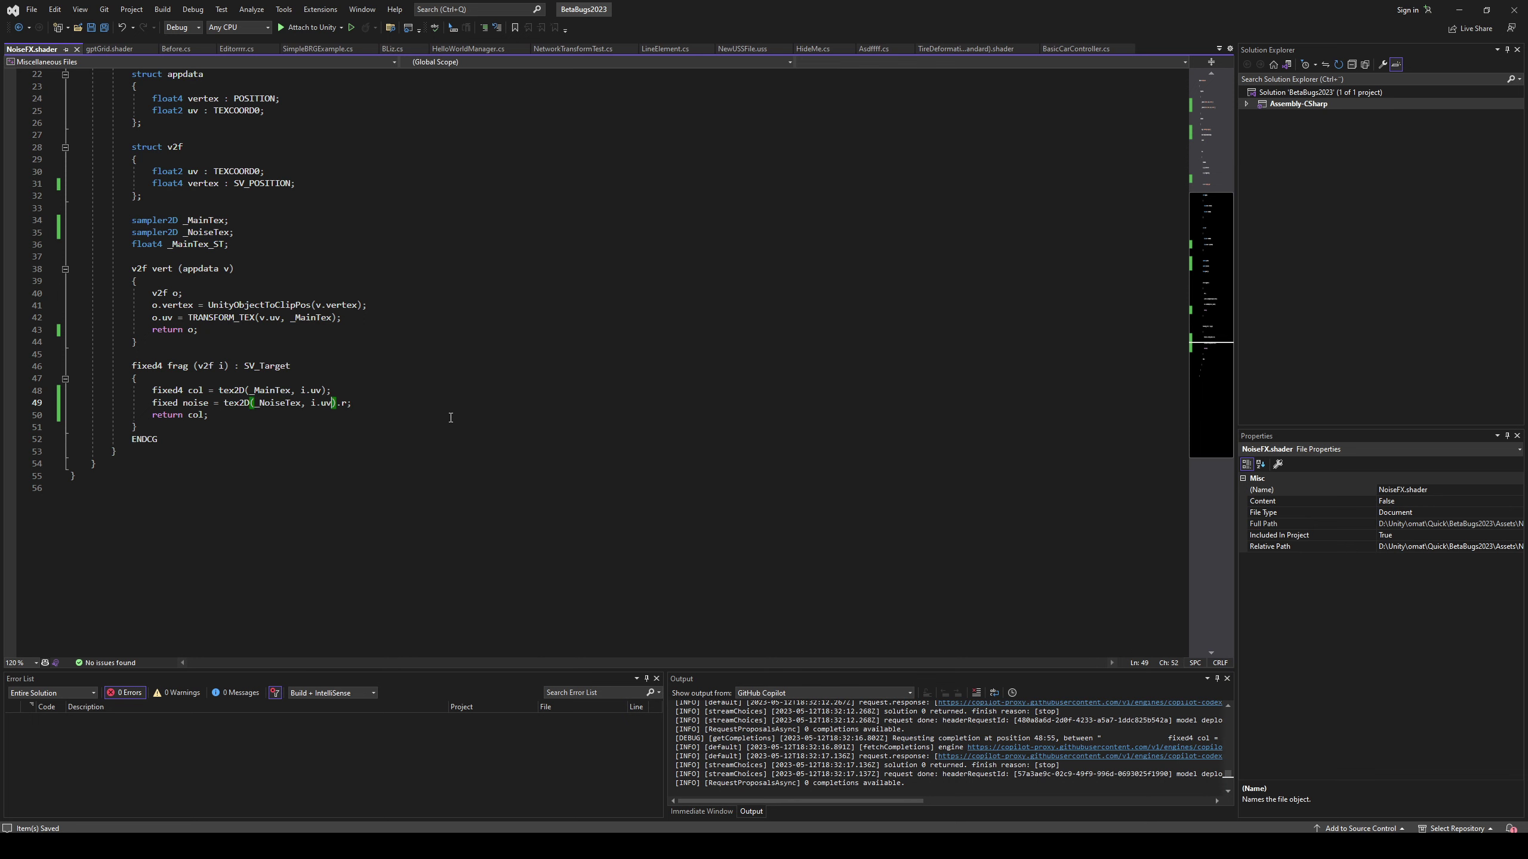
text(+scroll)
Declare float2 scroll = float2(0,_Time.x) above the noise line and save.
key(Up)
key(Return)
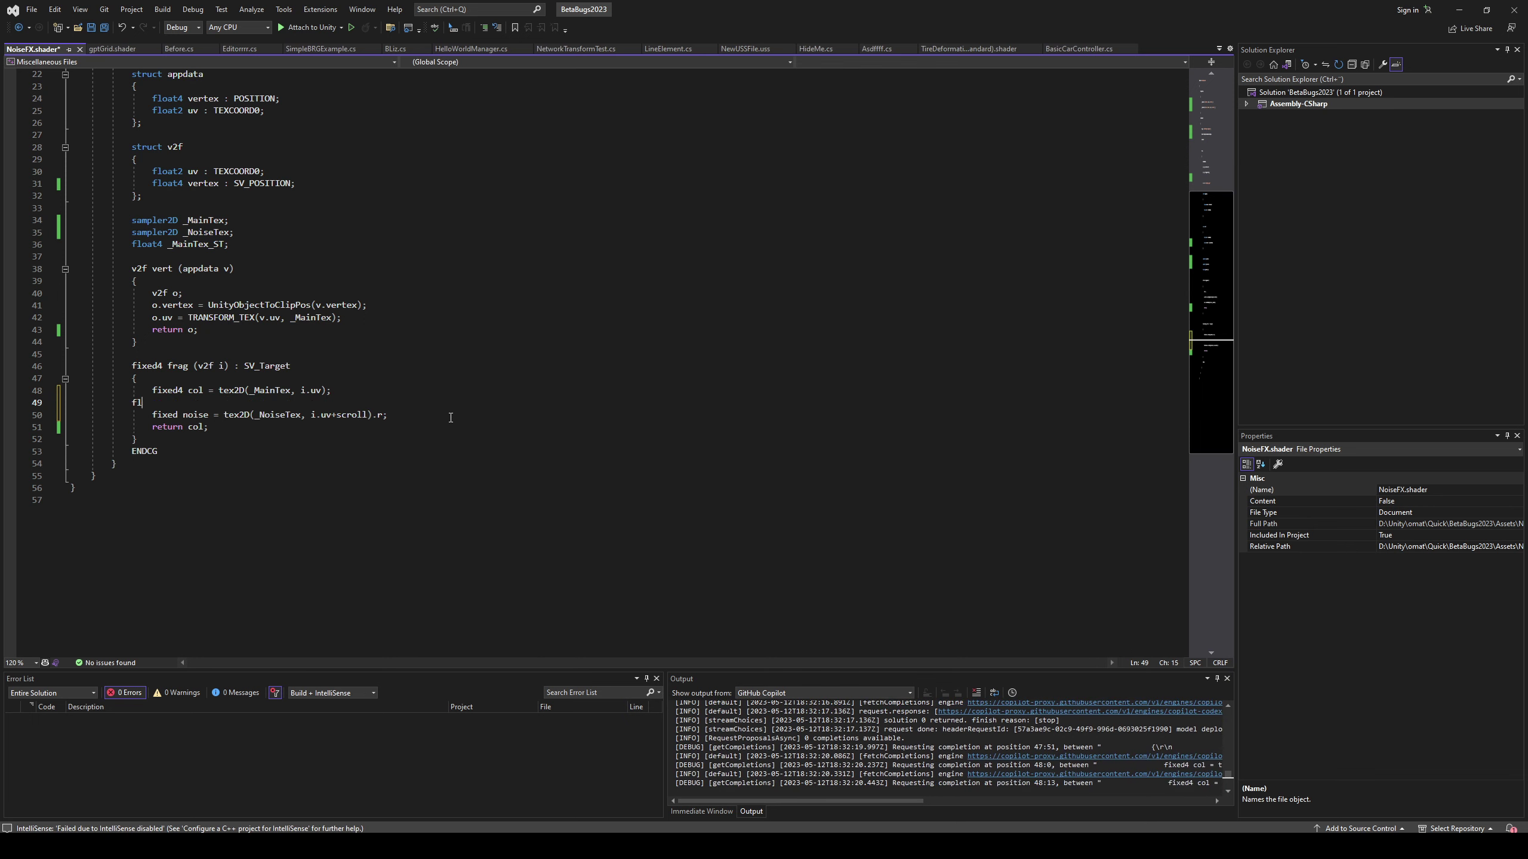
key(Tab)
key(Left)
key(Left)
key(Left)
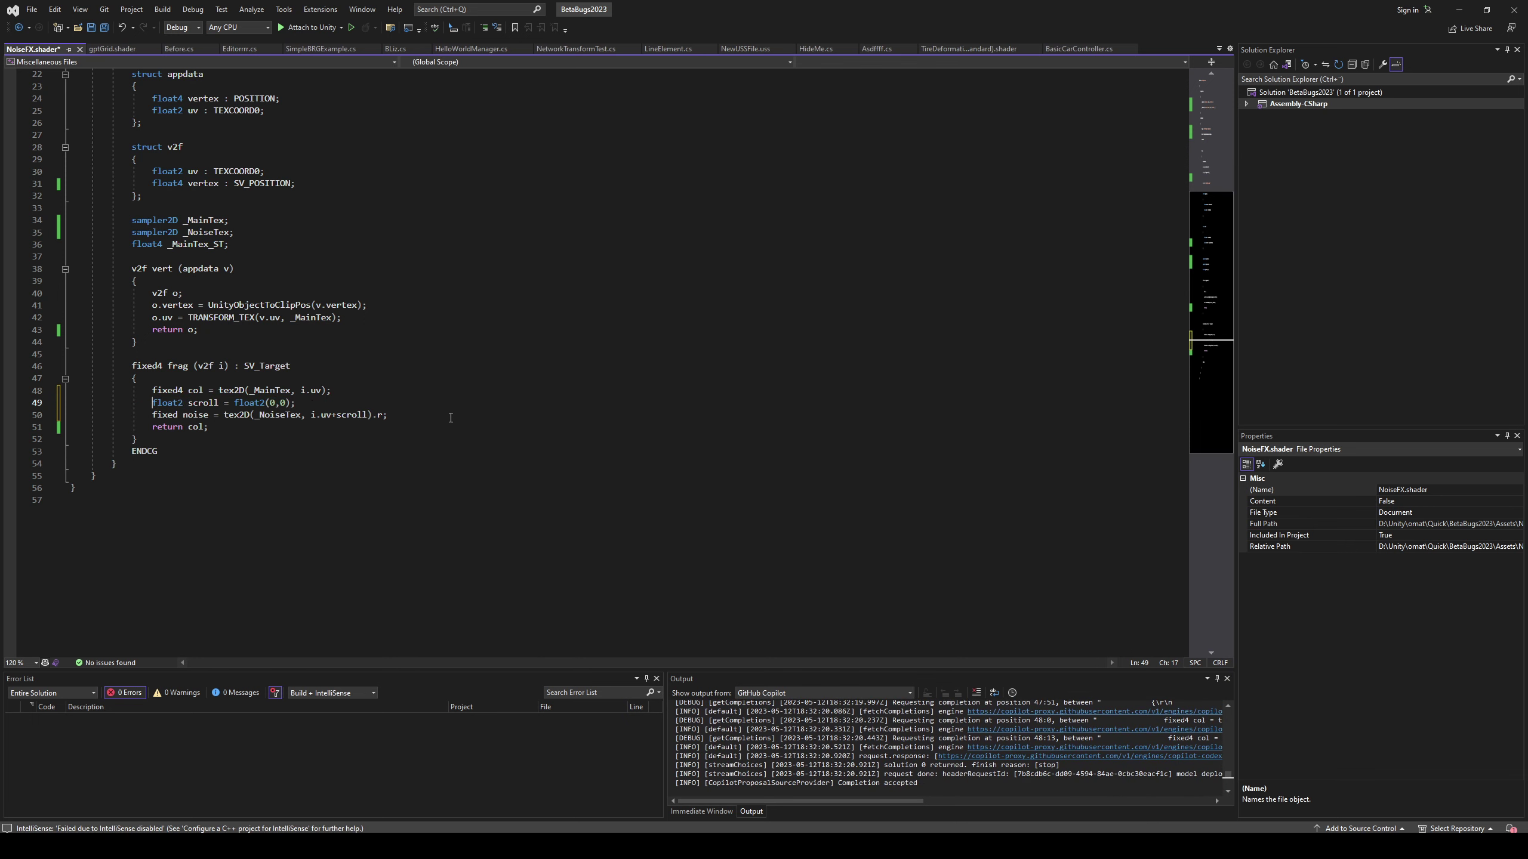
key(Delete)
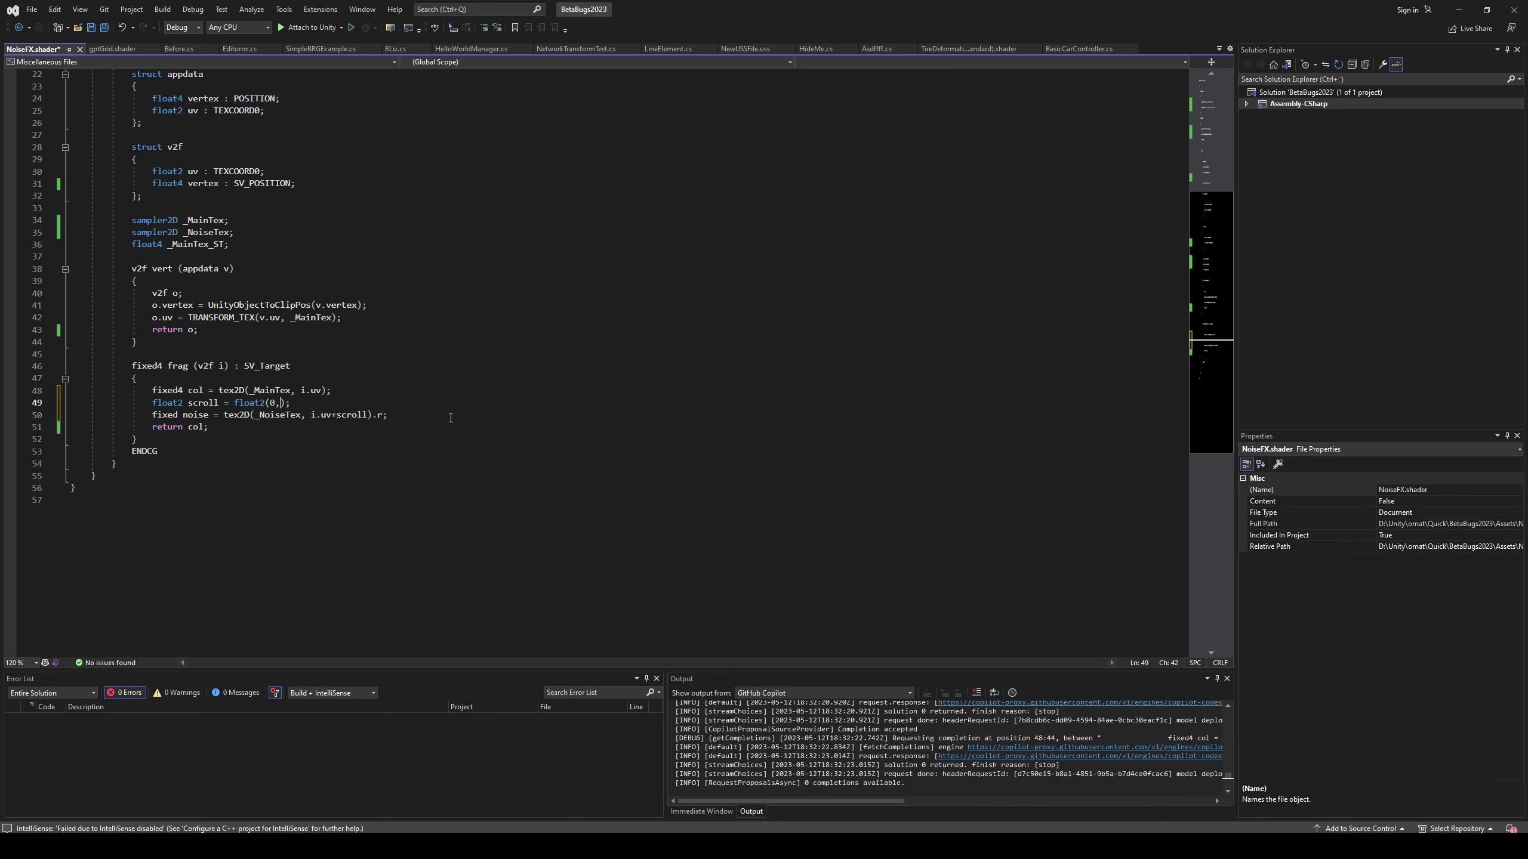
text(_Time.x)
key(ctrl+s)
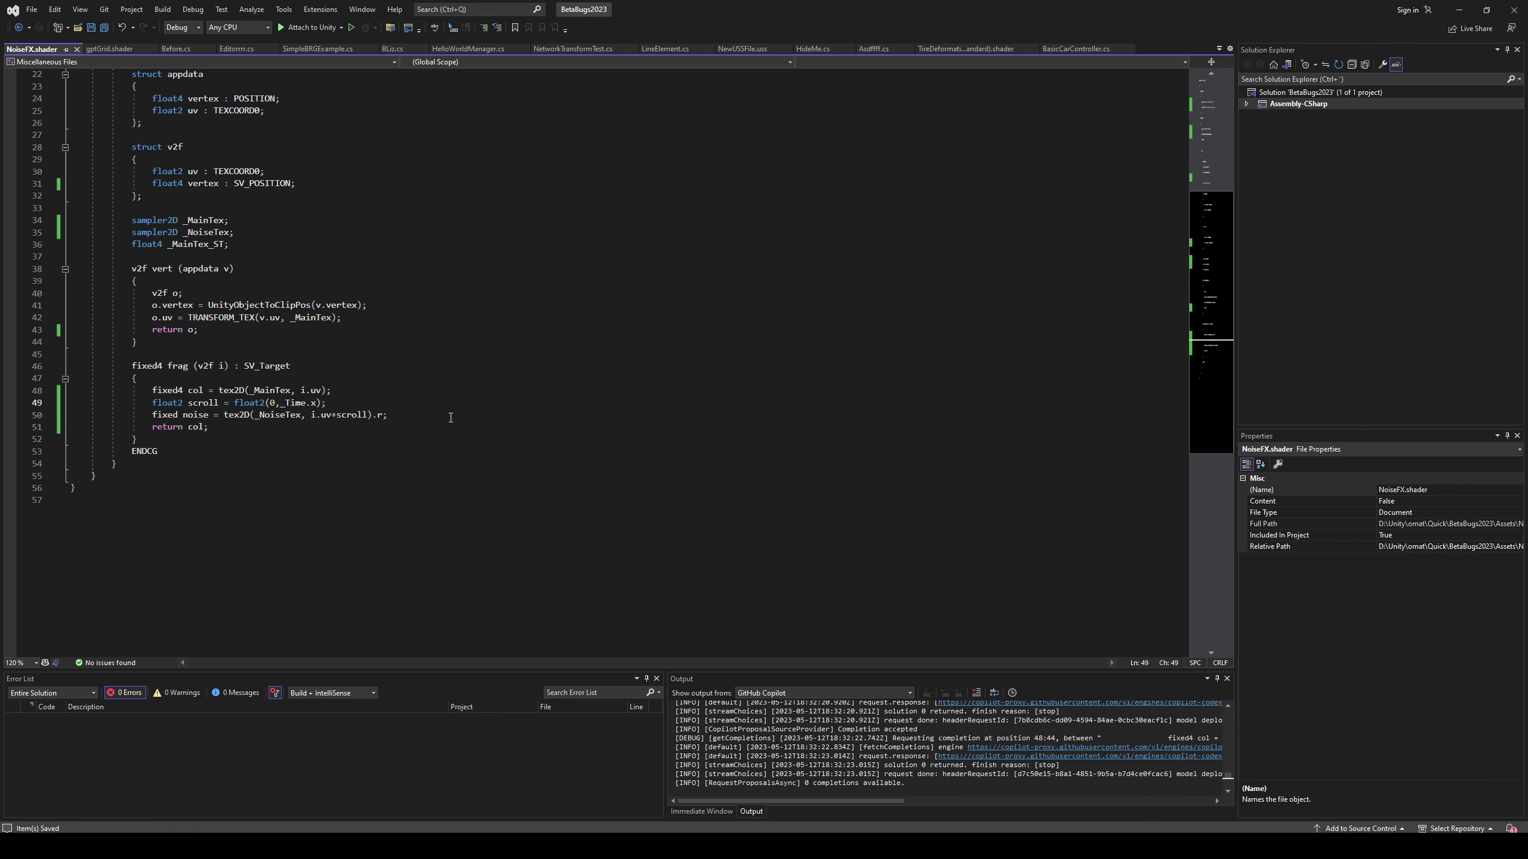
key(alt+Tab)
key(alt+Tab)
Change the fragment's return value to col*noise.
click(206, 426)
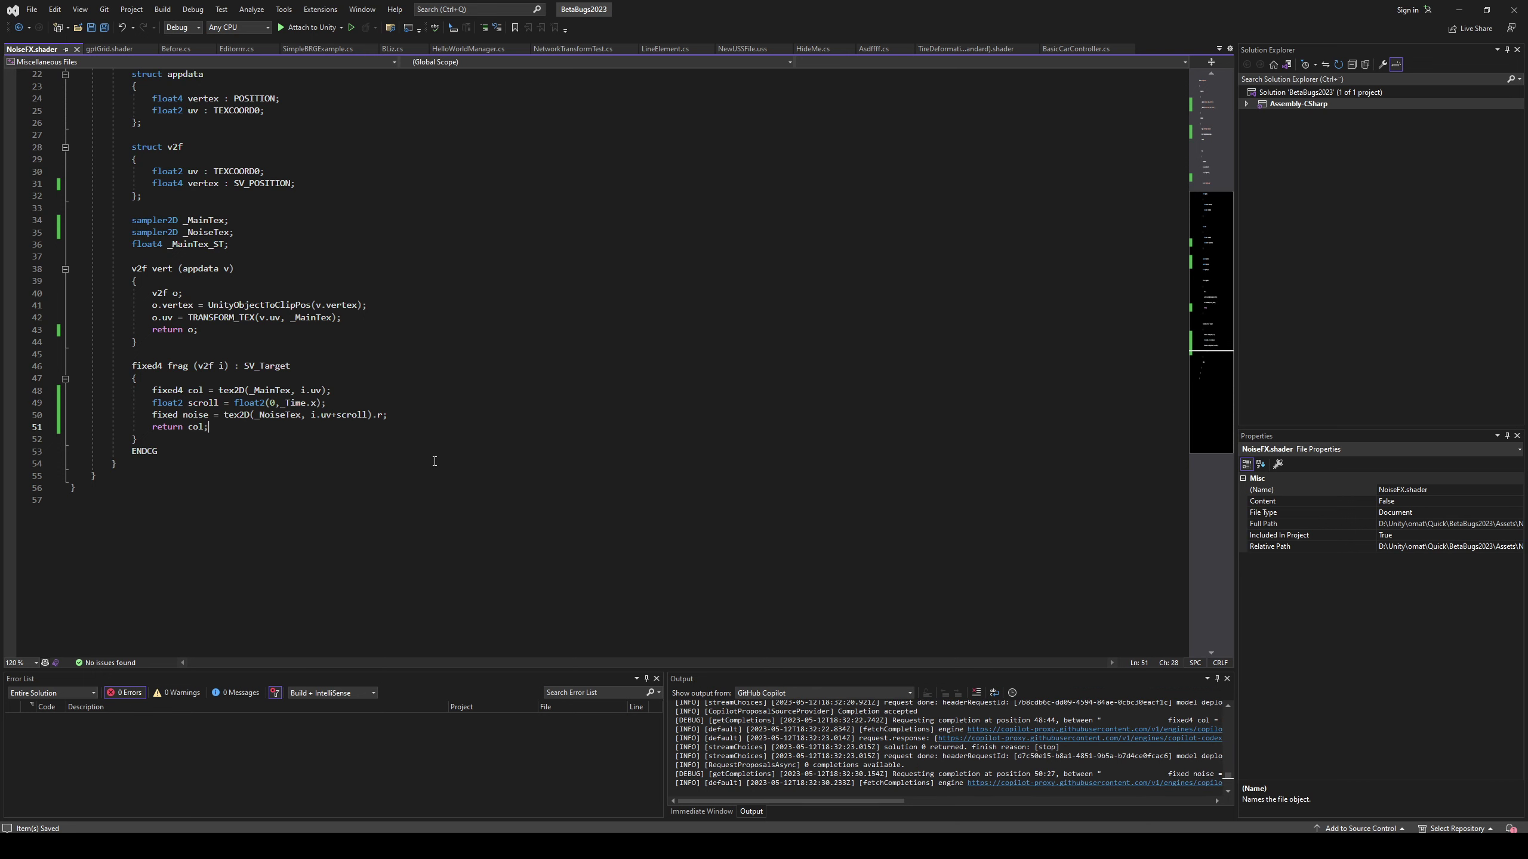
key(BackSpace)
text(l)
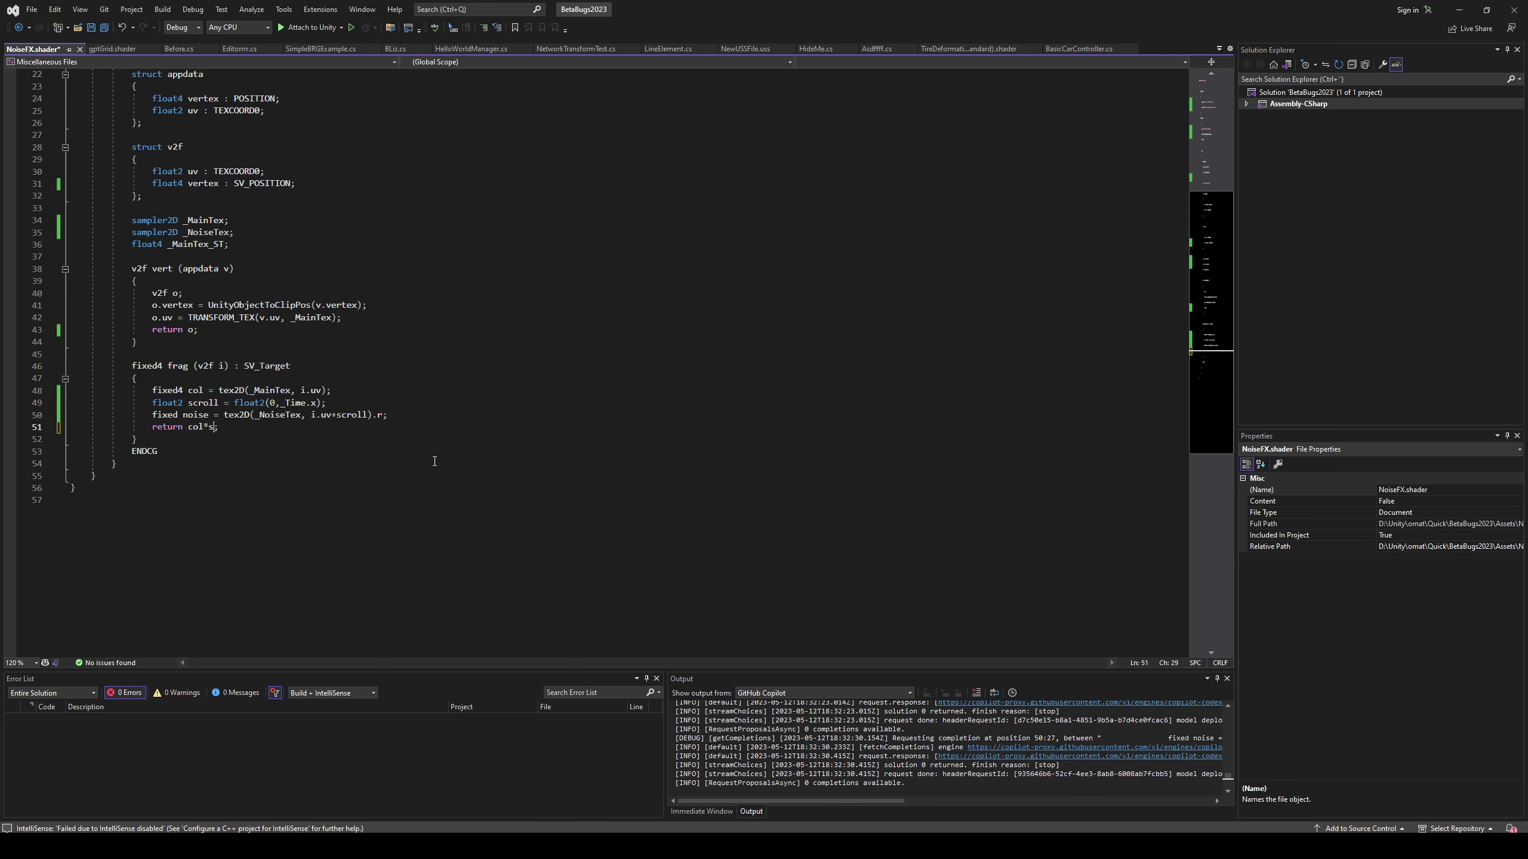
text(*n)
text(oise)
Save the shader and view the noise circle on the Quad in Unity's scene.
key(ctrl+s)
key(alt+Tab)
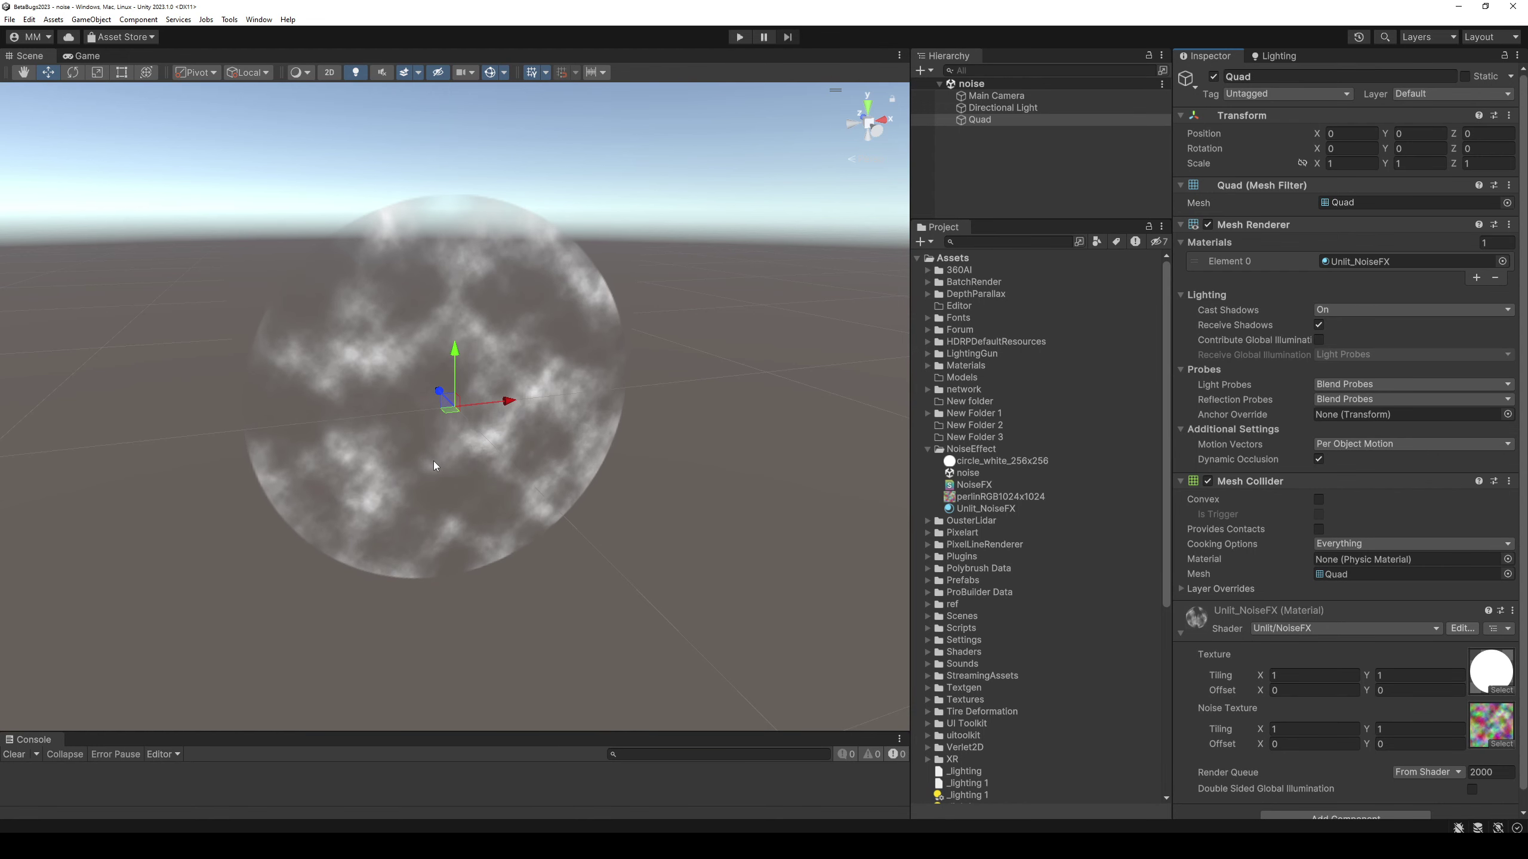
alt+drag(494, 429, 589, 453)
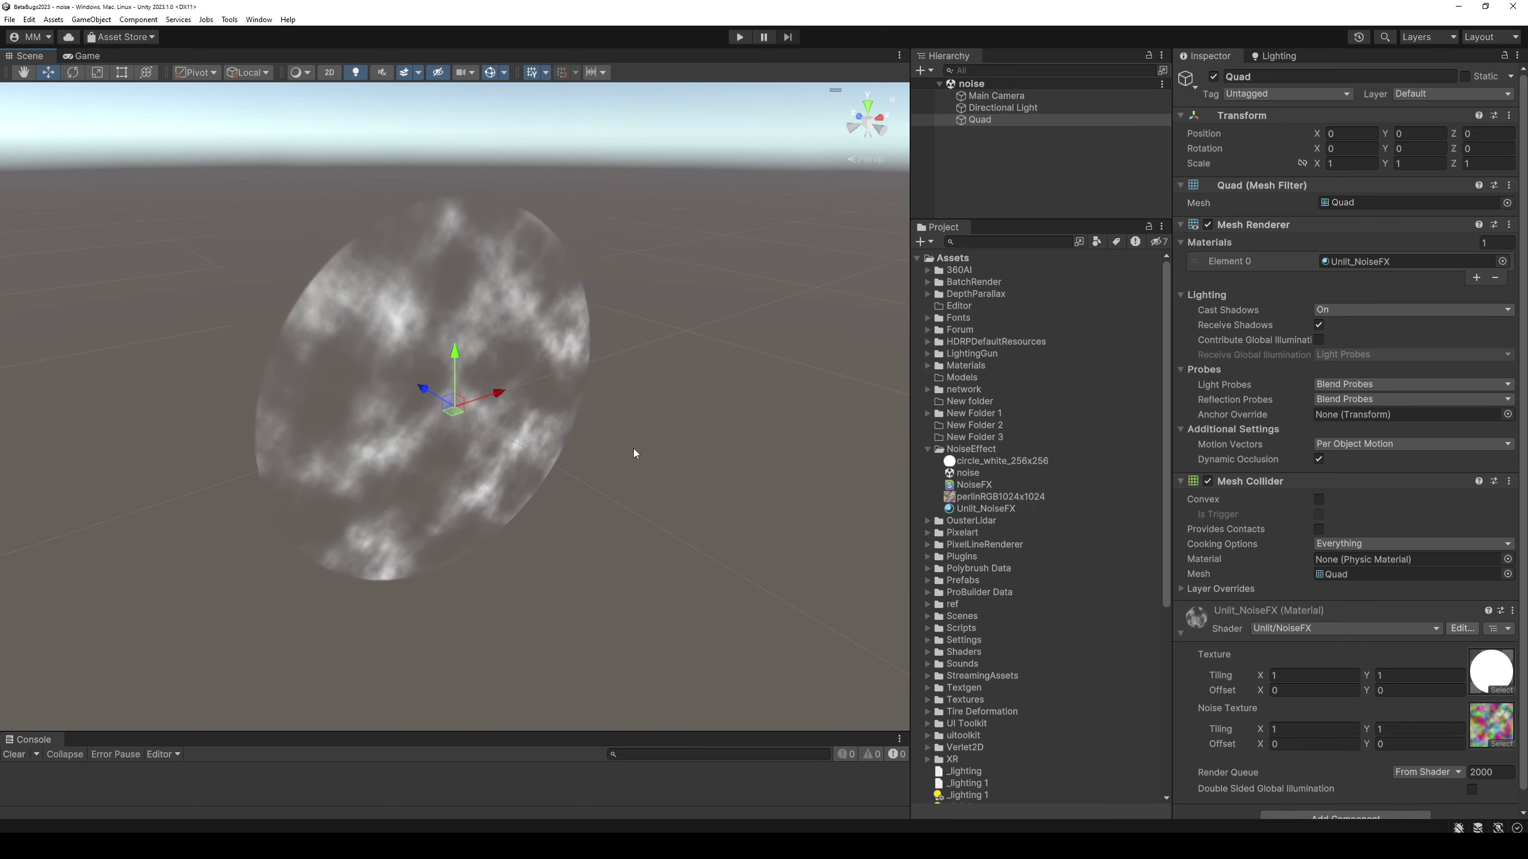
Switch the scene to 2D with the Rect tool and clear the Lighting skybox material.
key(2)
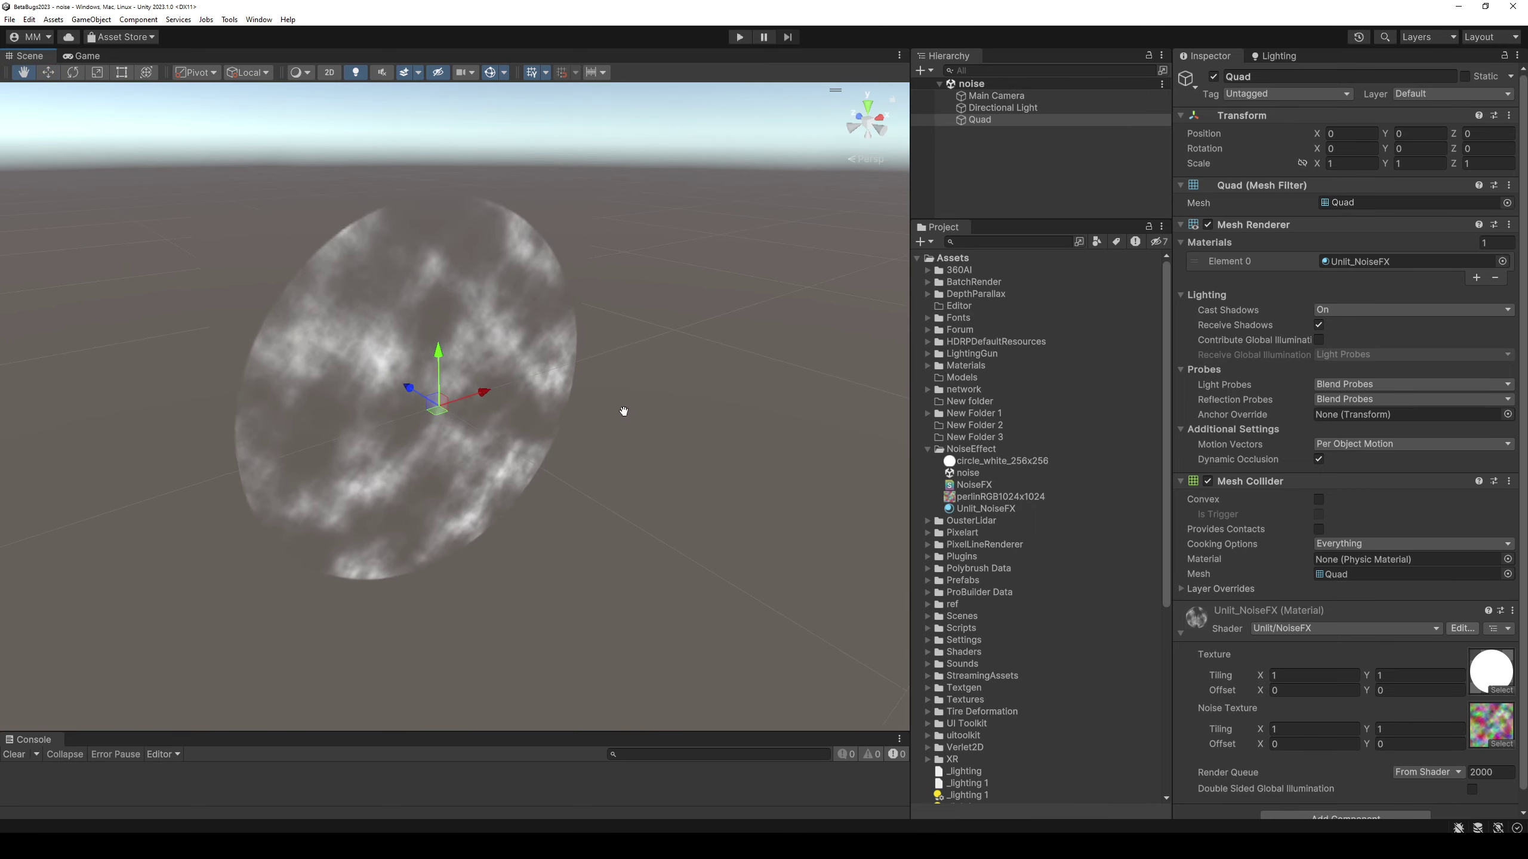
key(t)
click(1276, 55)
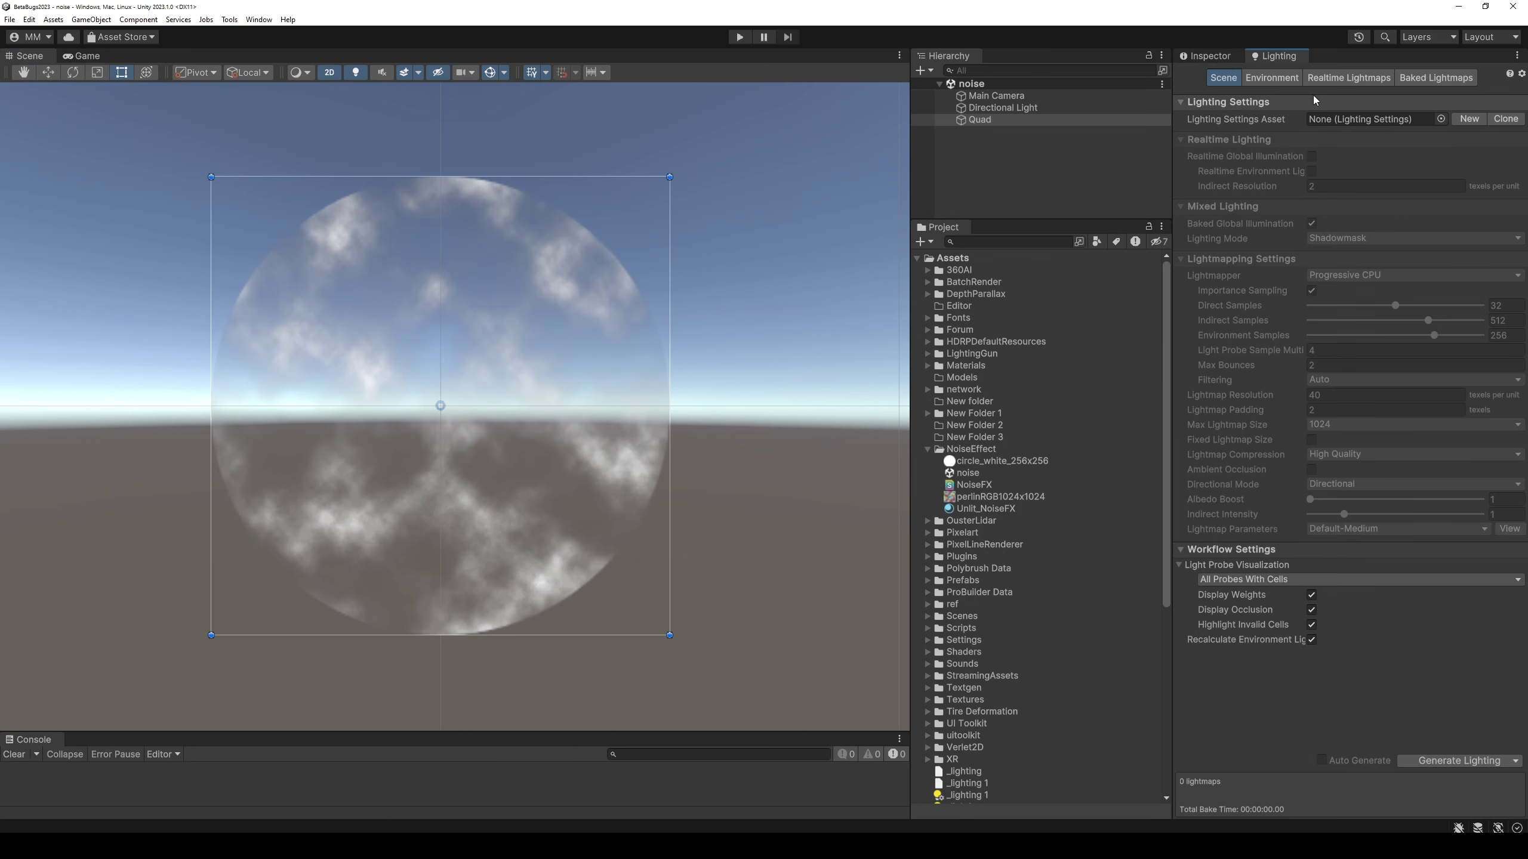
click(1350, 121)
key(Delete)
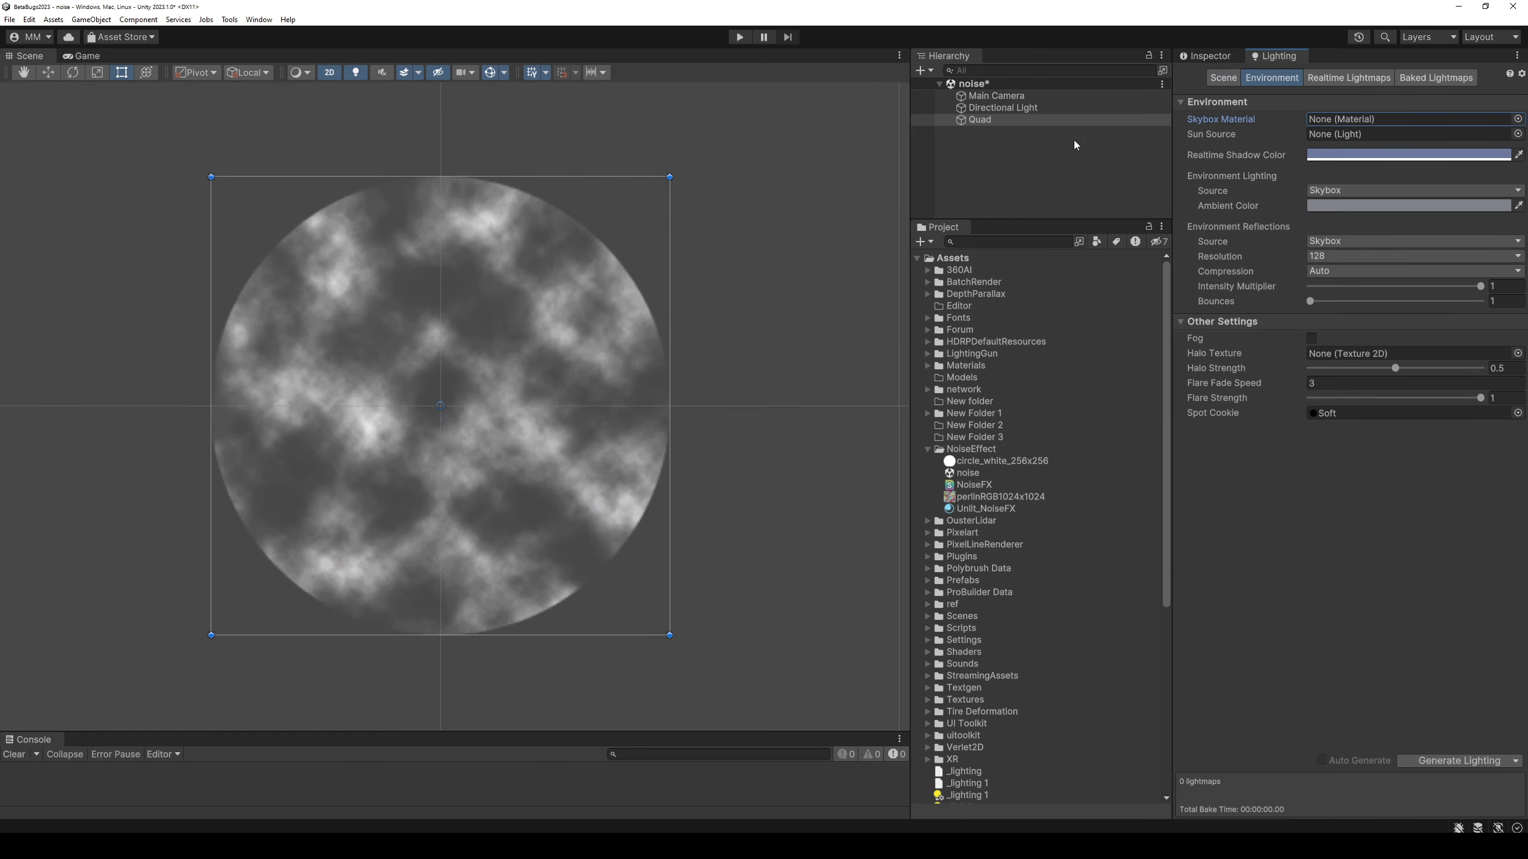
Set Main Camera Clear Flags to Solid Color, then return to the shader in Visual Studio.
click(996, 97)
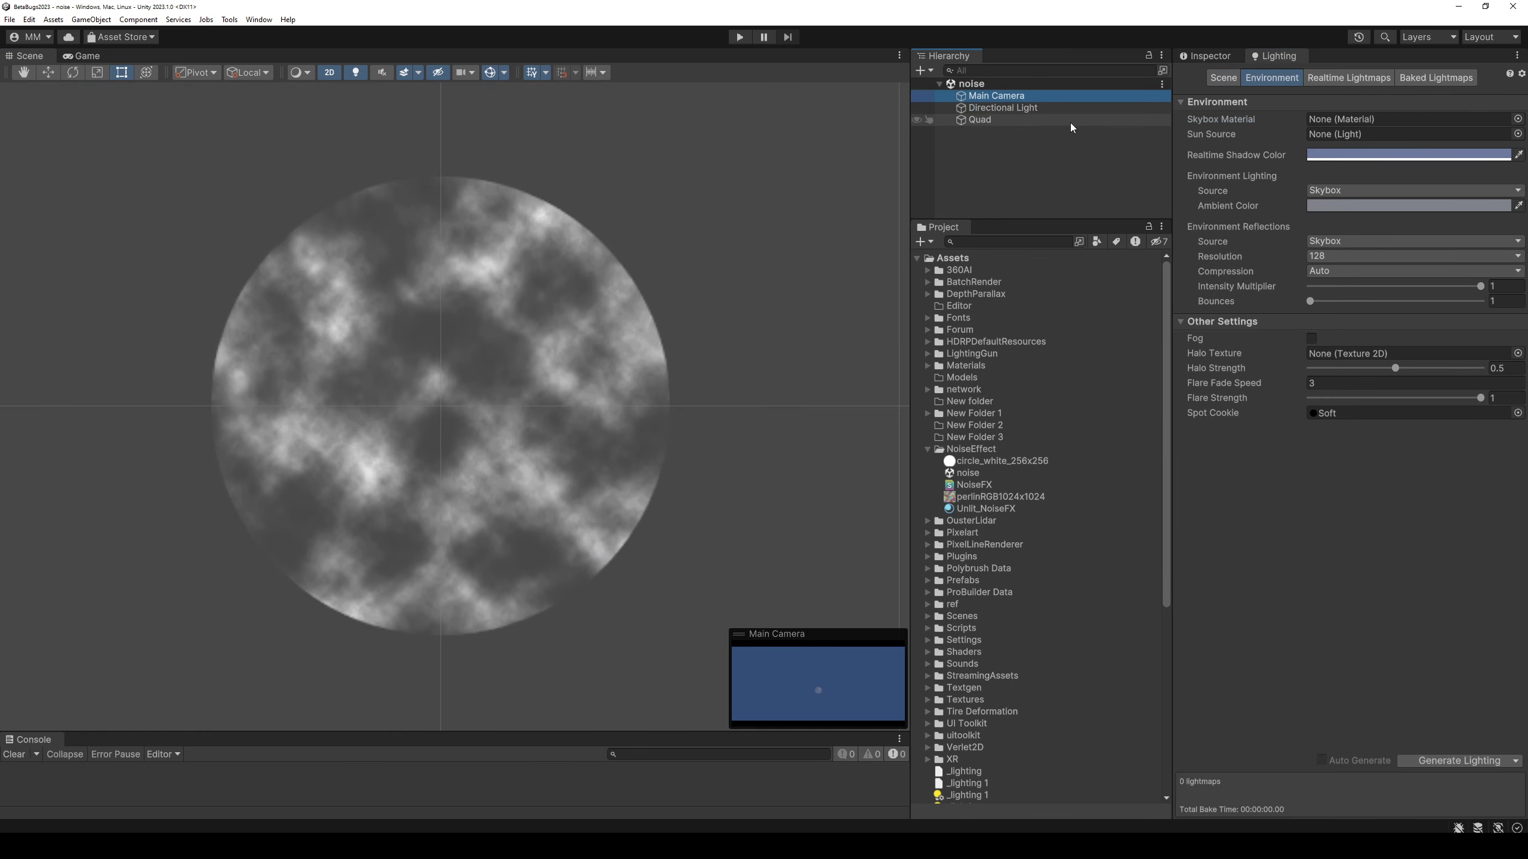
click(1208, 58)
click(1358, 204)
click(1356, 231)
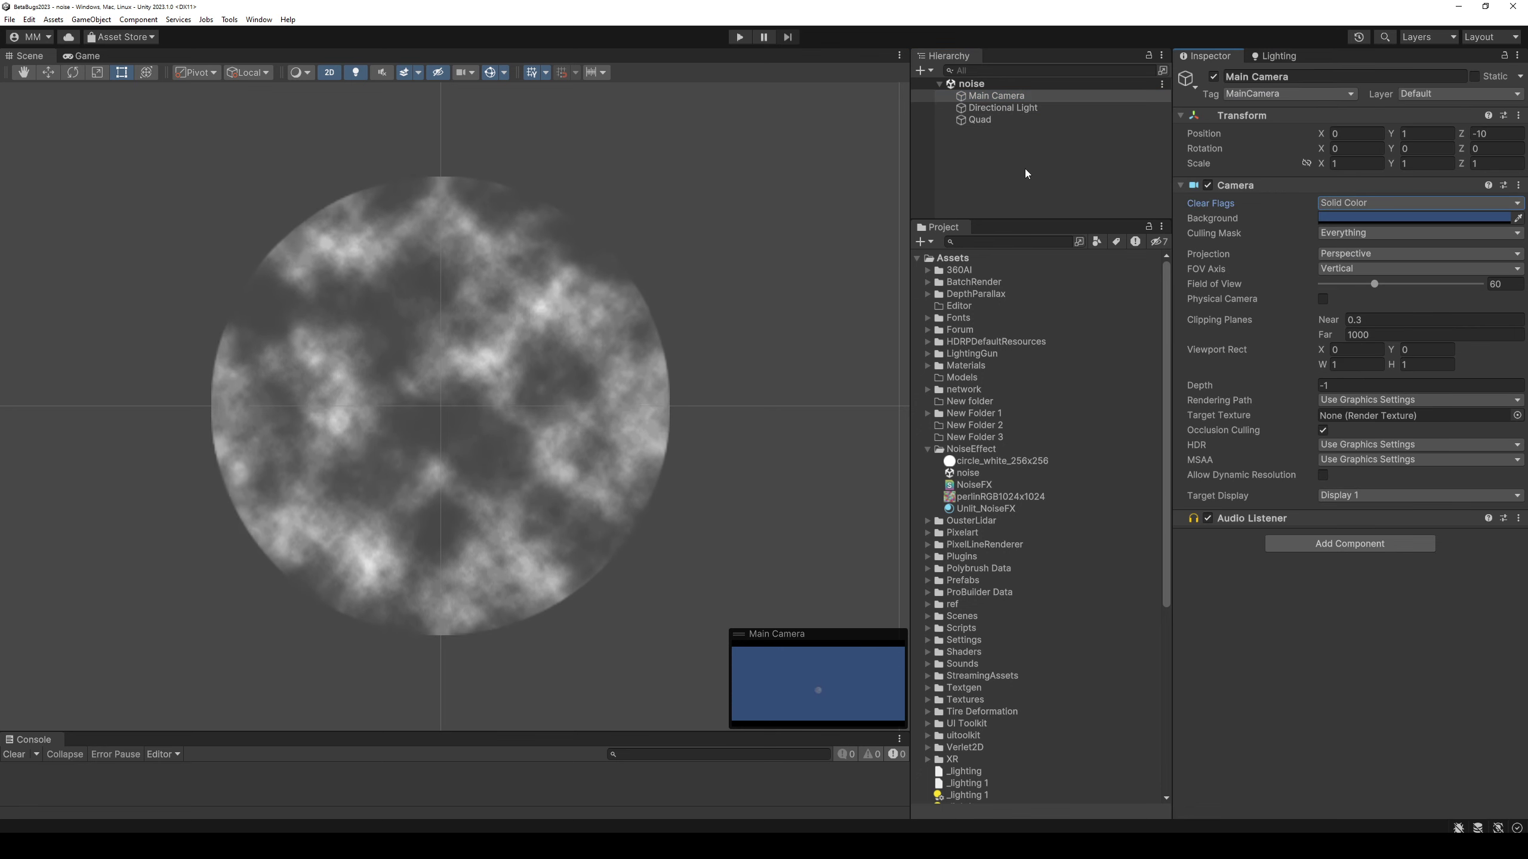
mouse_move(471, 376)
middle_down()
mouse_move(454, 338)
mouse_move(466, 346)
middle_up()
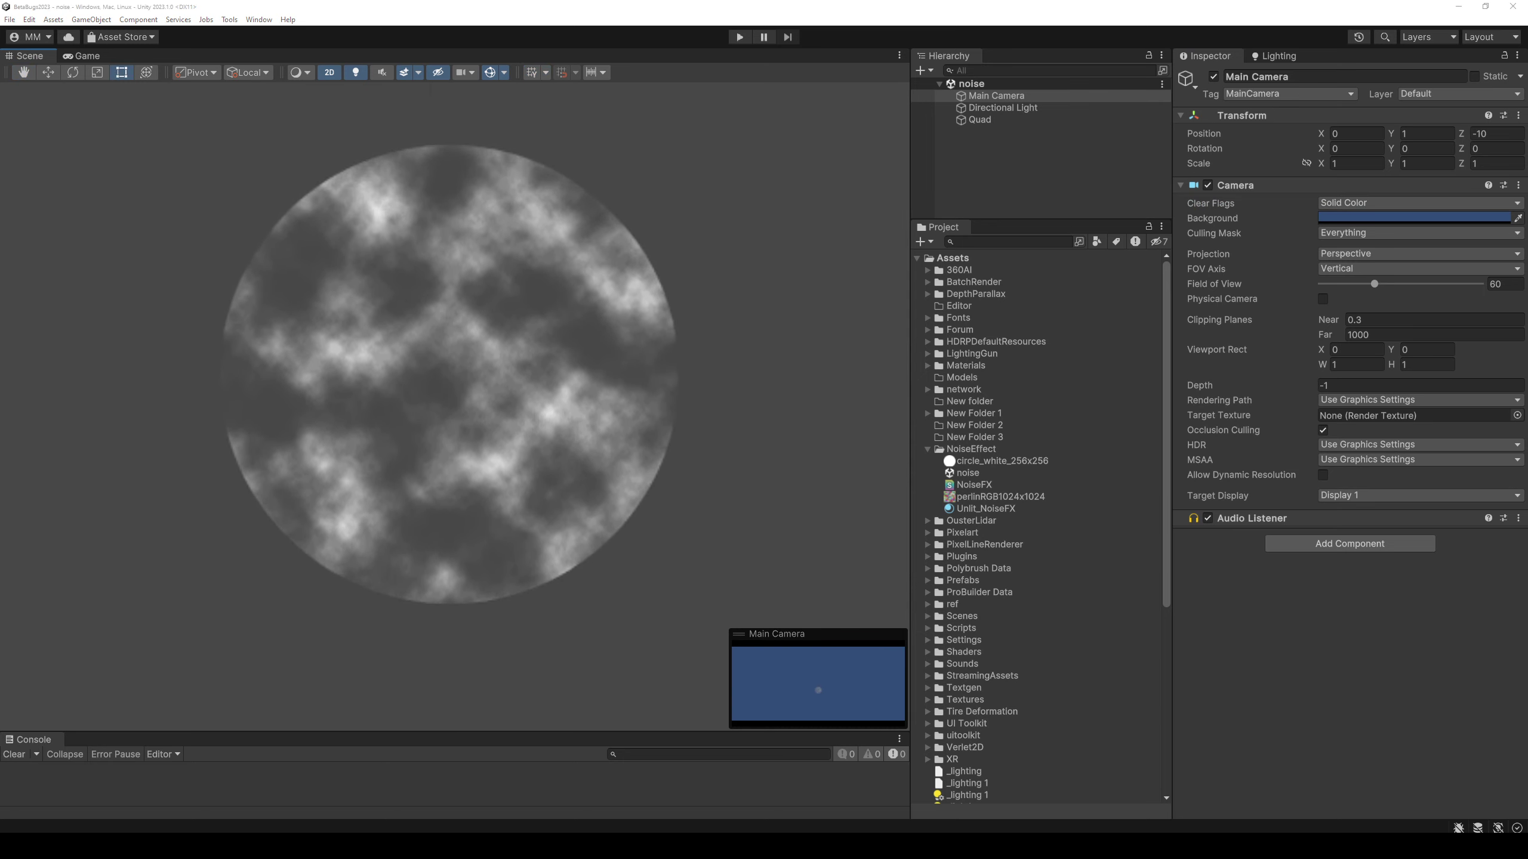
key(alt+Tab)
double_click(663, 12)
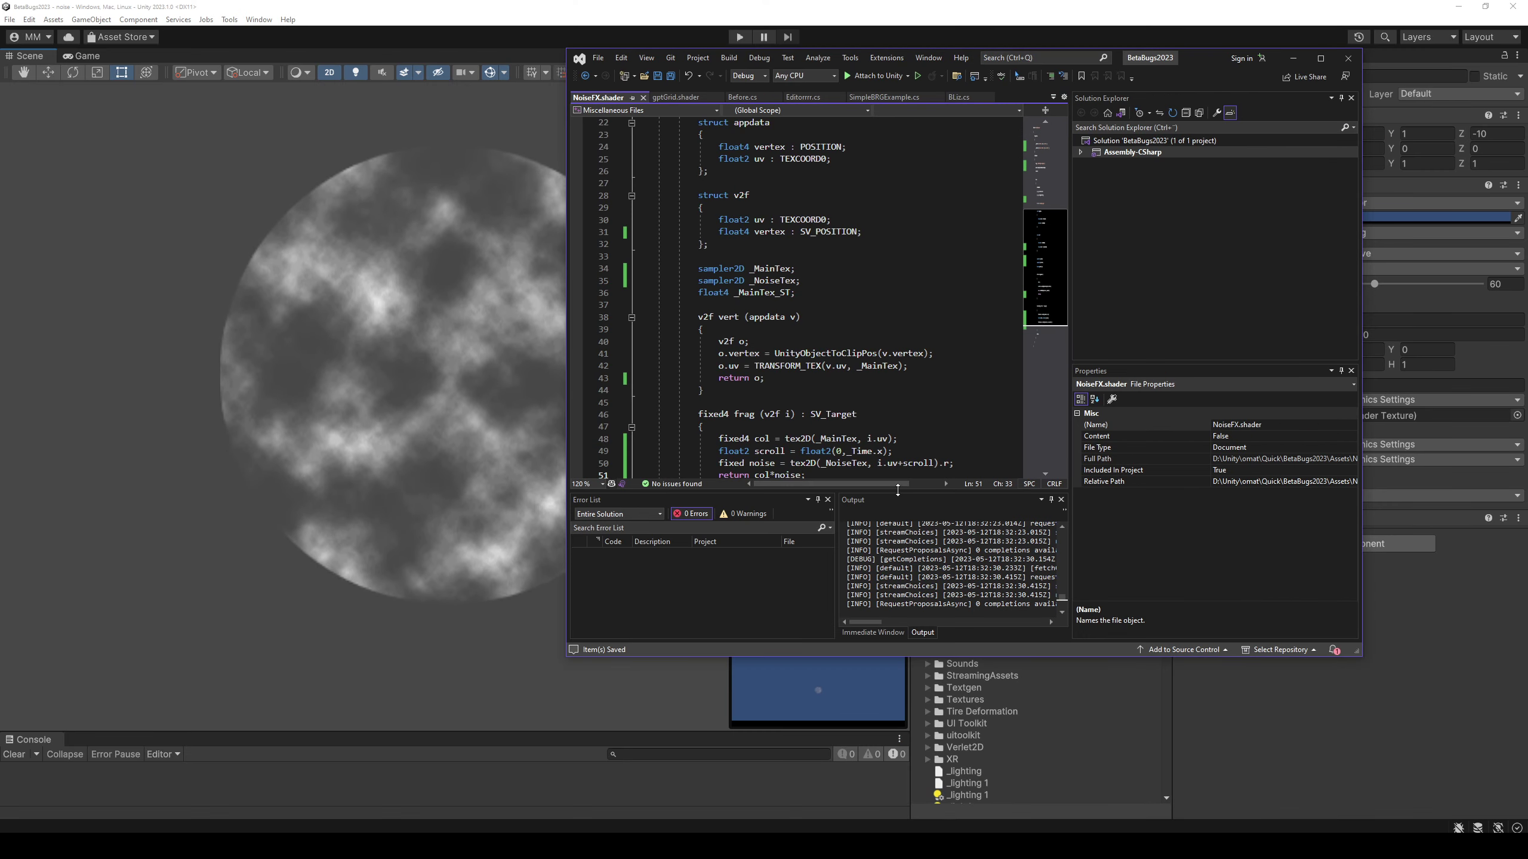
Close Solution Explorer and Properties and enlarge the Visual Studio code area.
click(1353, 97)
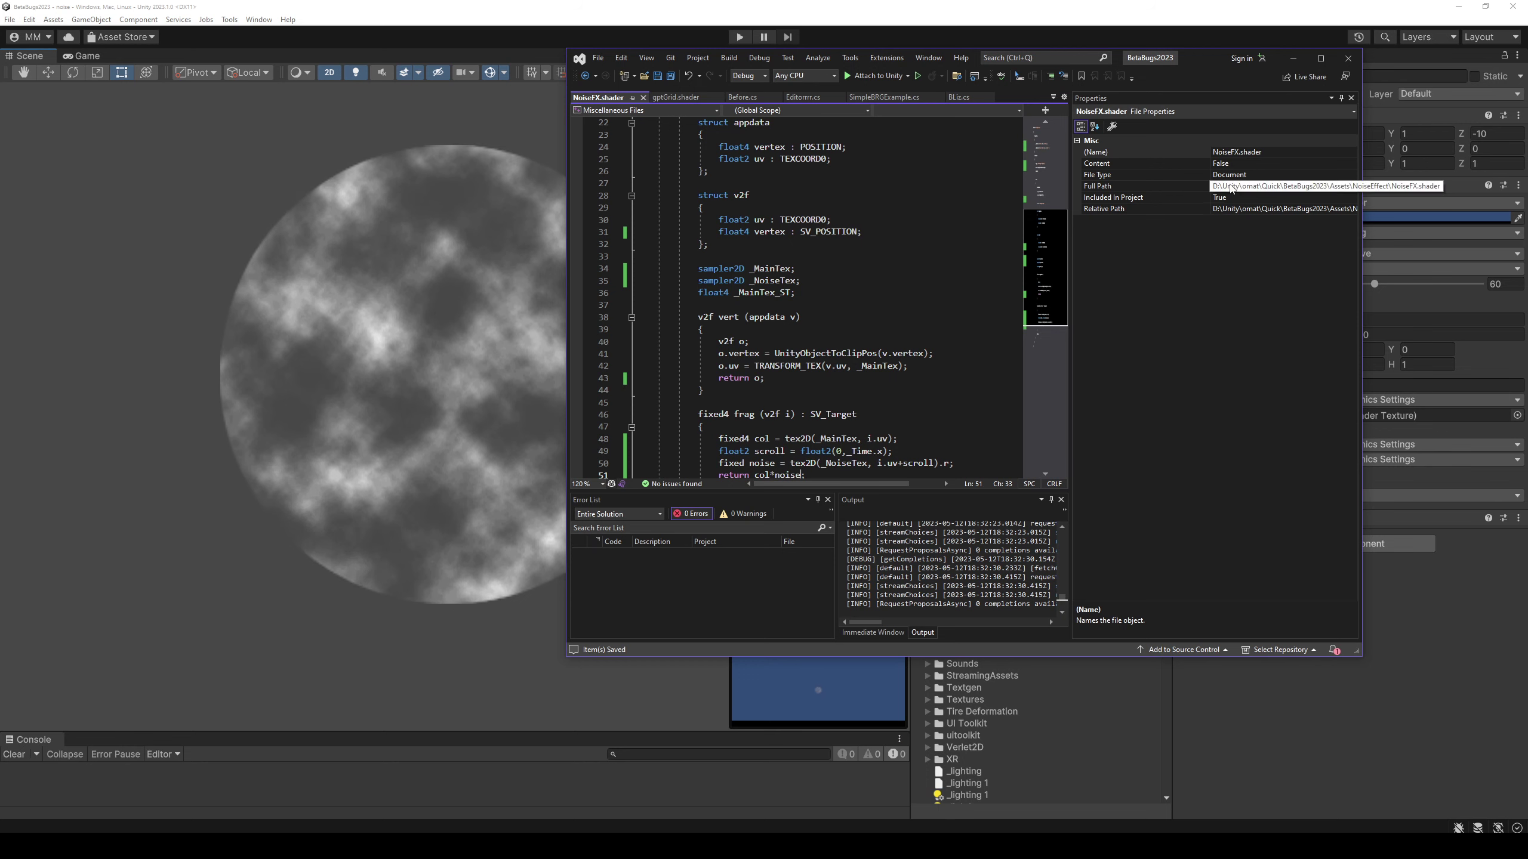
click(1351, 98)
drag(1102, 492, 1101, 588)
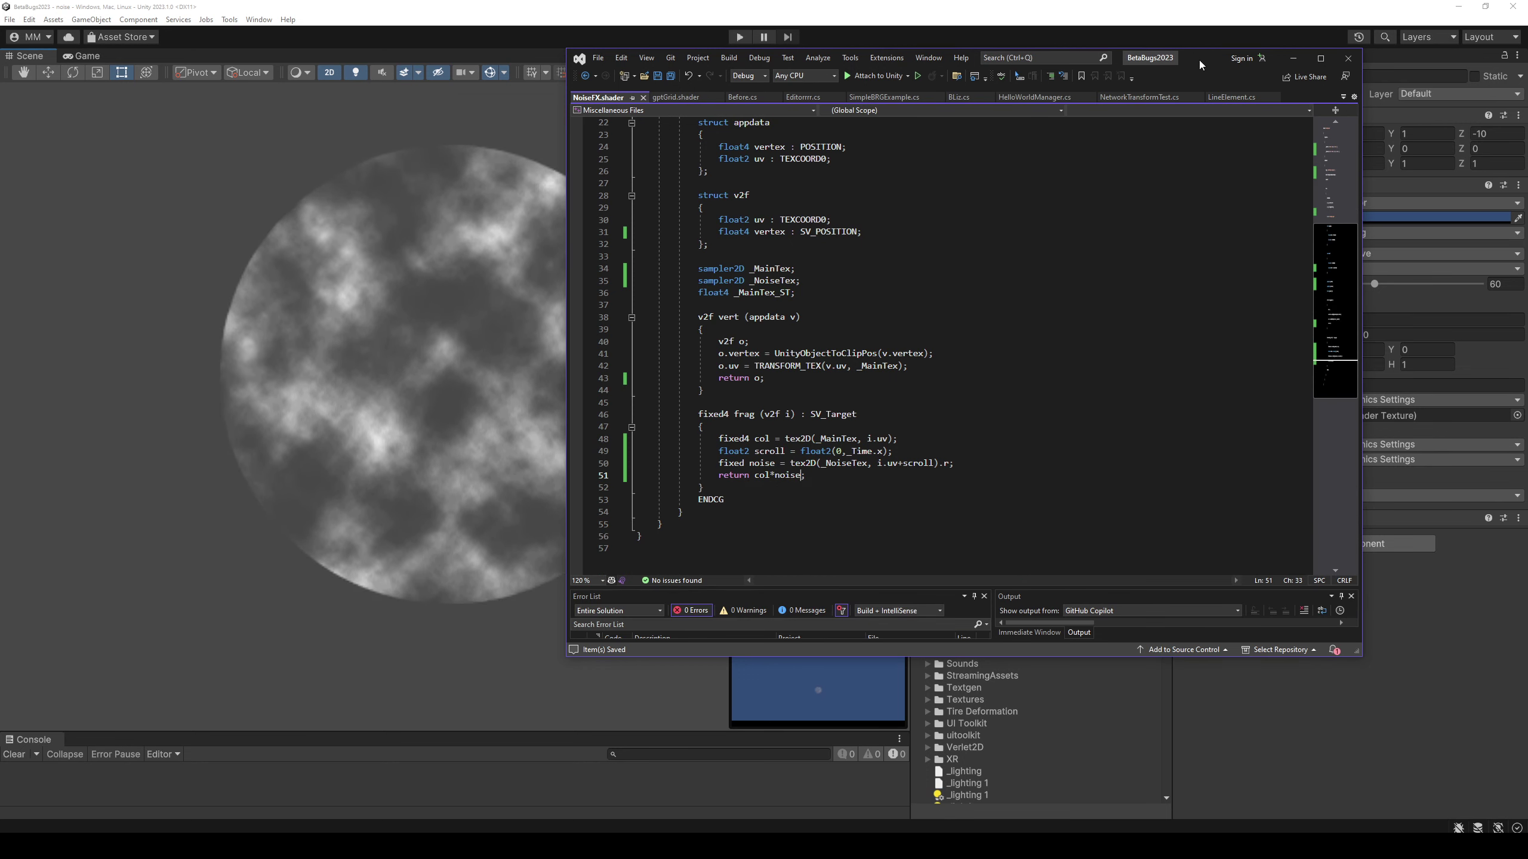
drag(1197, 58, 1258, 77)
key(Up)
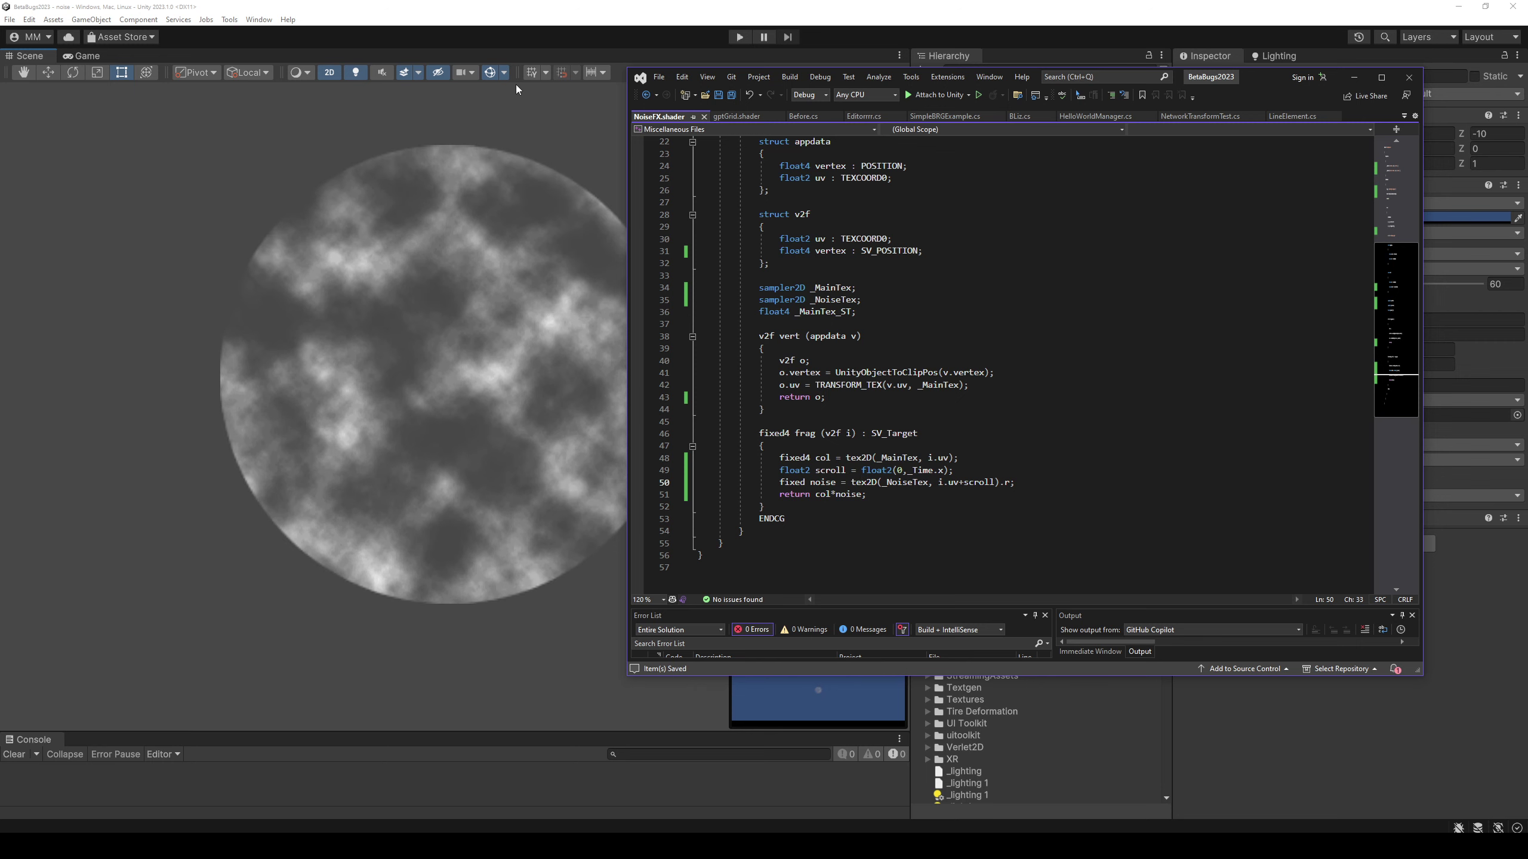
Back in Unity, open the File > Build Settings dialog.
click(418, 72)
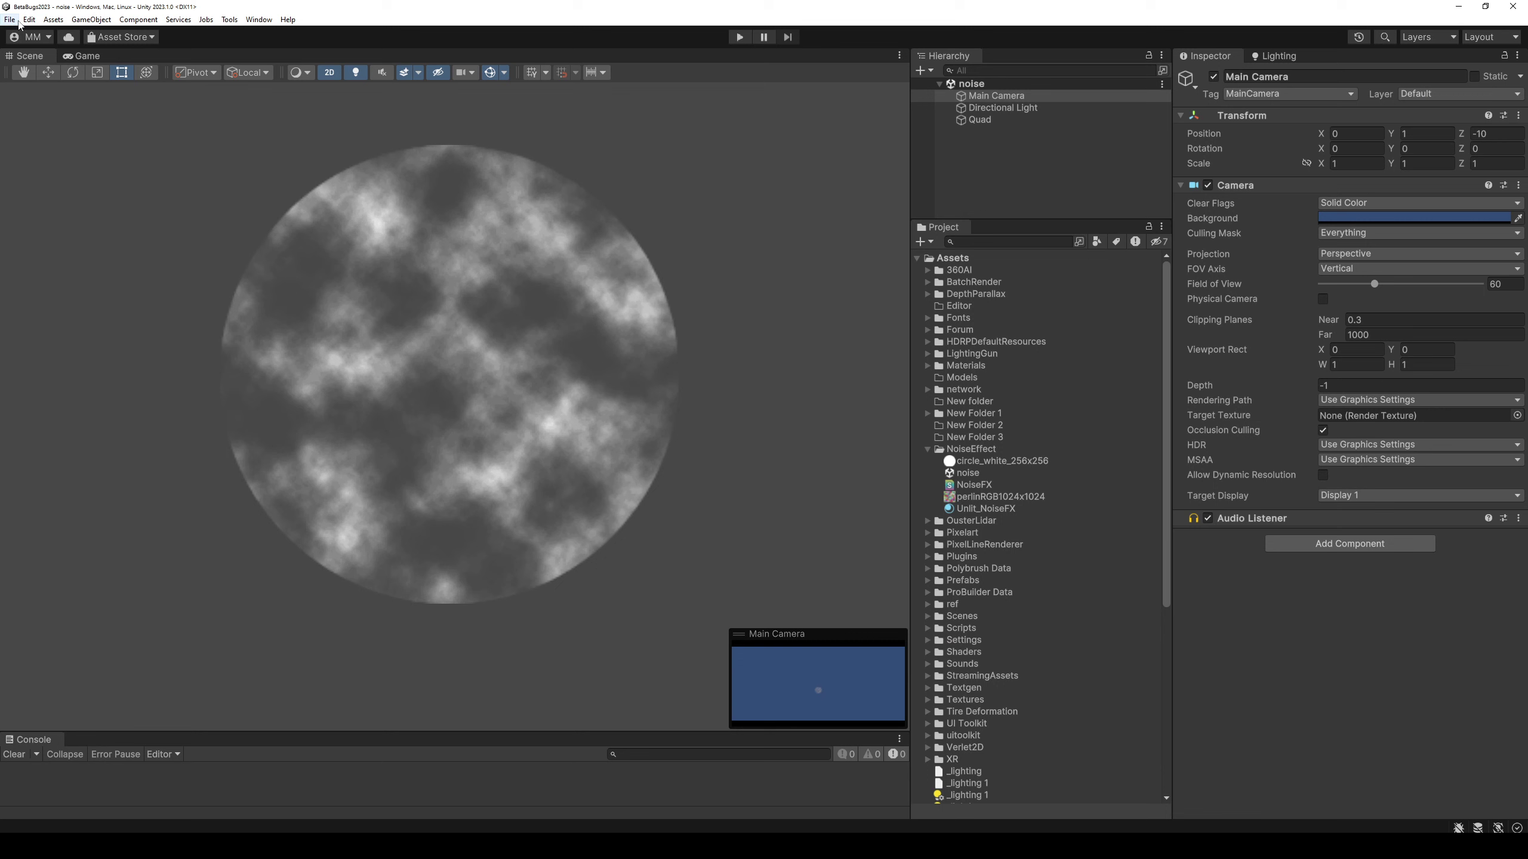
click(9, 19)
click(48, 164)
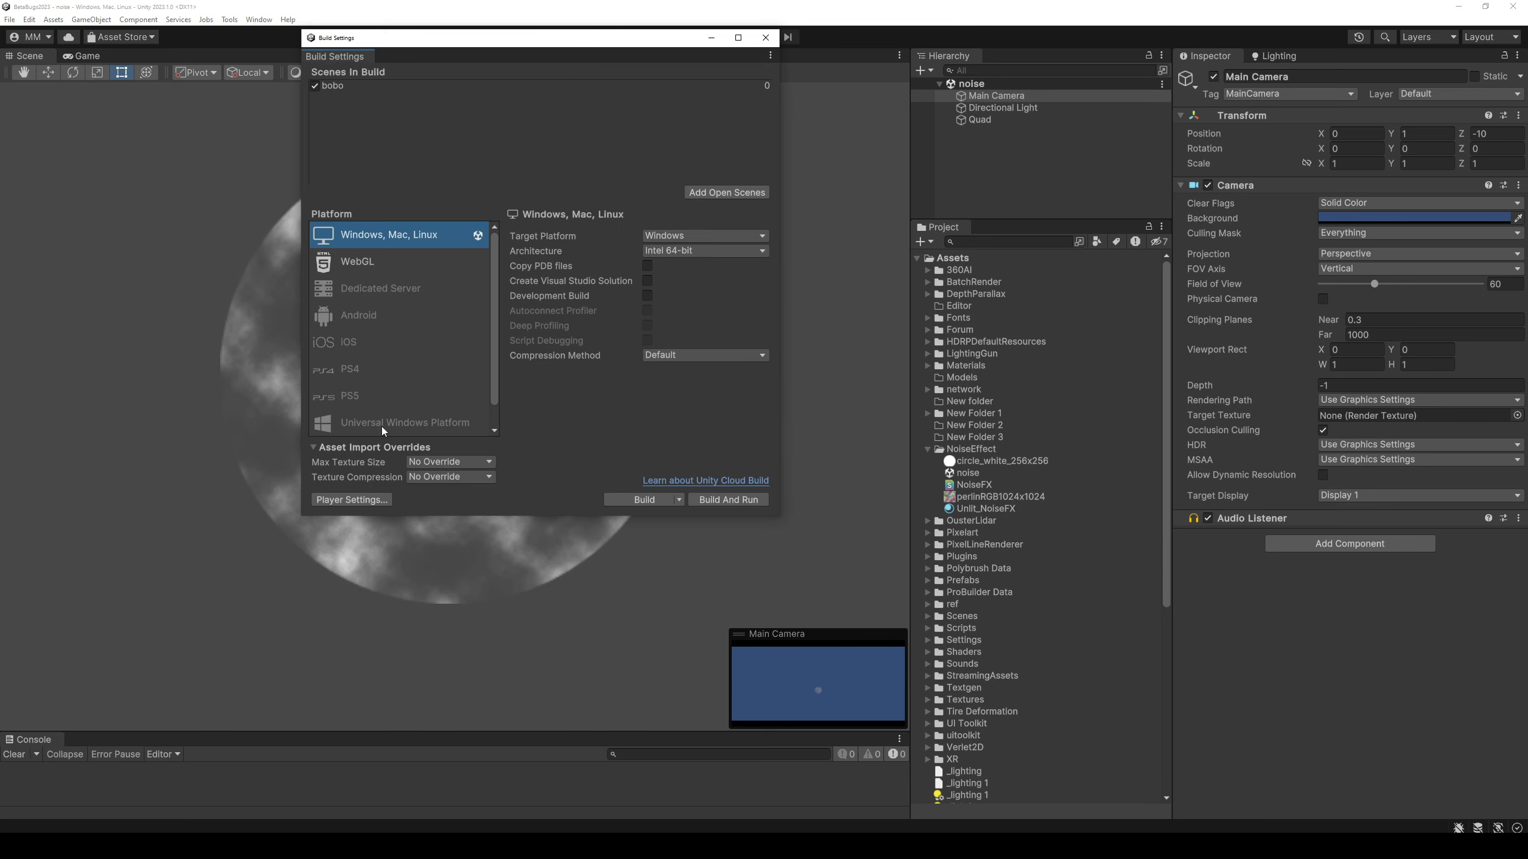
Inspect Player Settings' Resolution and Presentation section, then close Project Settings and Build Settings.
click(380, 502)
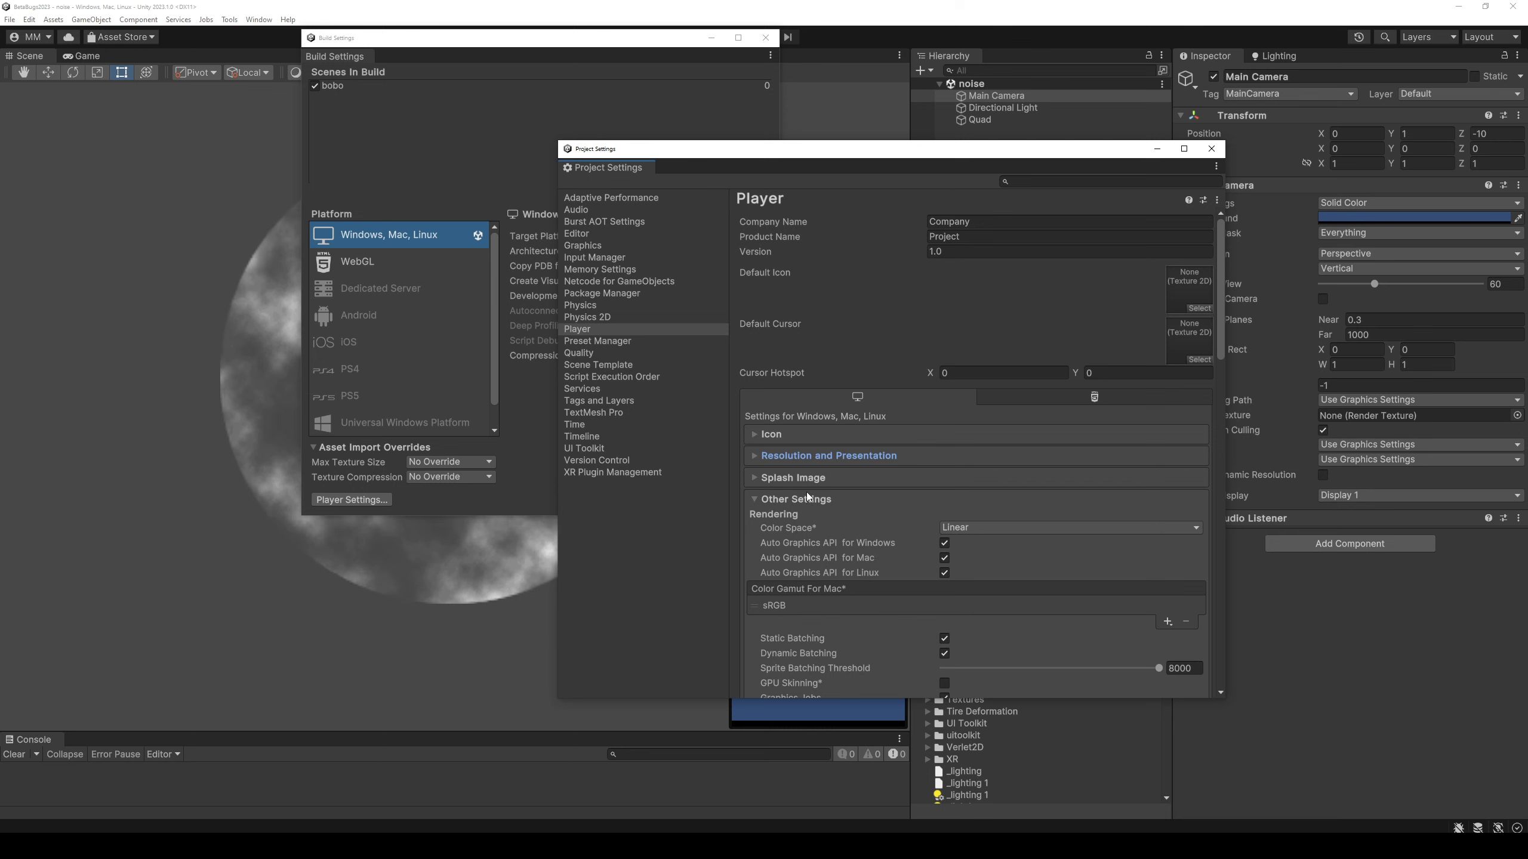
click(809, 456)
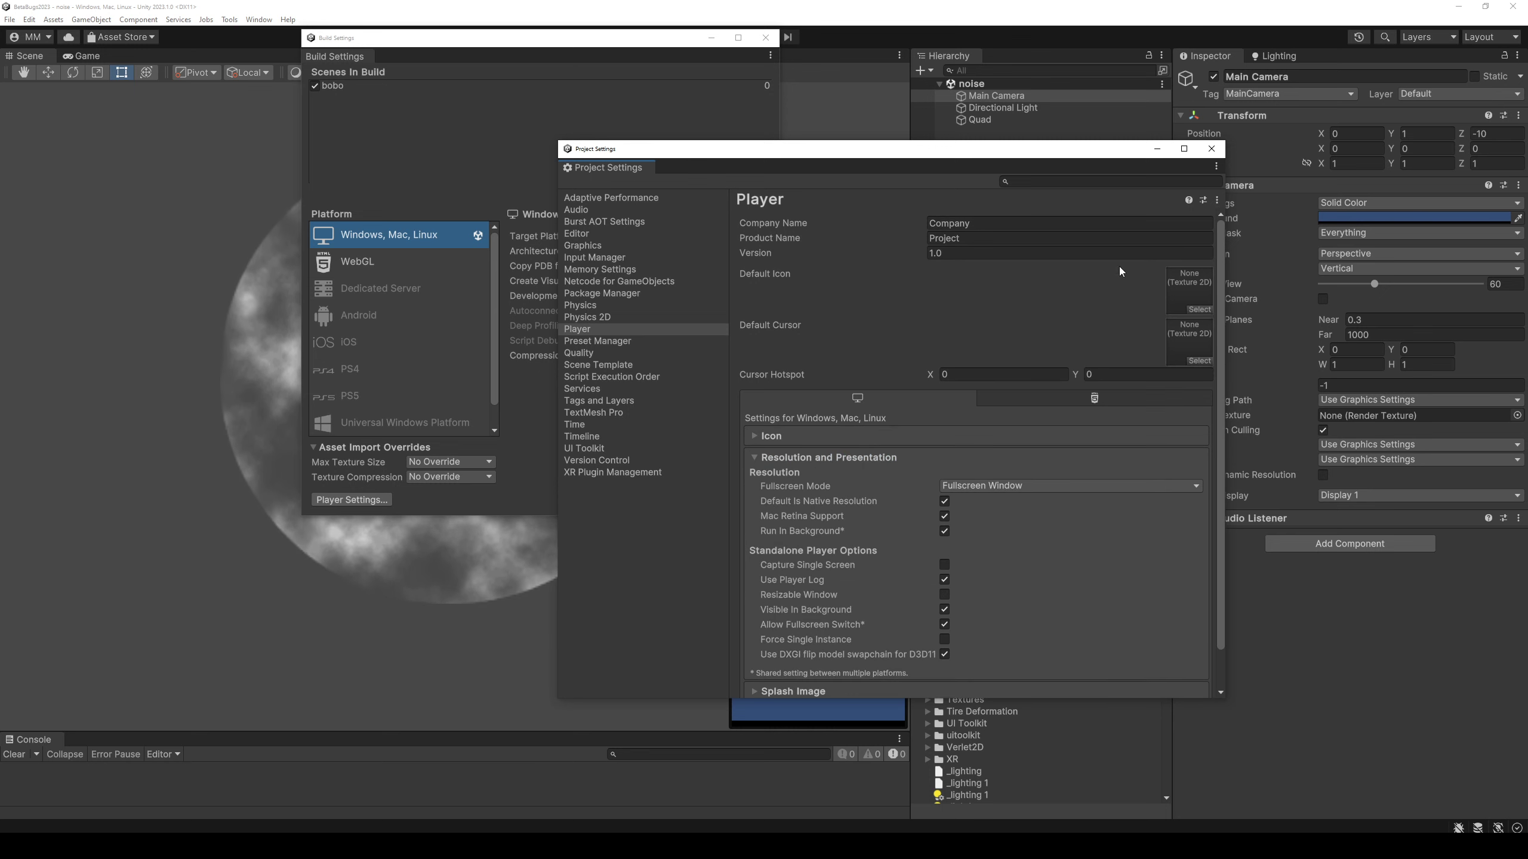
click(1212, 152)
click(765, 38)
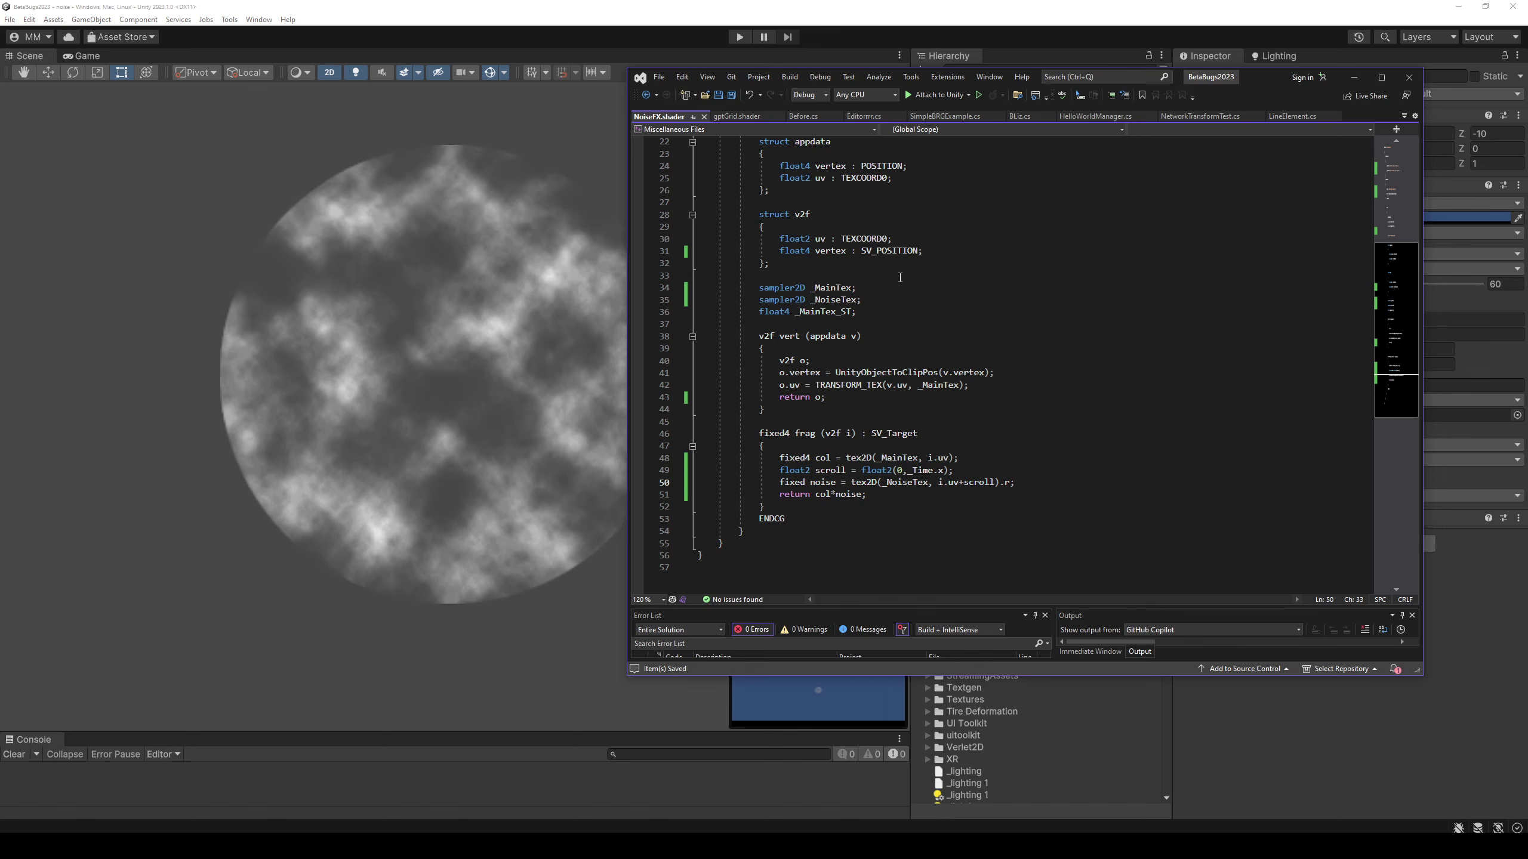
Insert blank lines around the scroll and noise lines in the fragment function and save.
key(End)
key(Return)
key(Up)
key(Up)
key(Return)
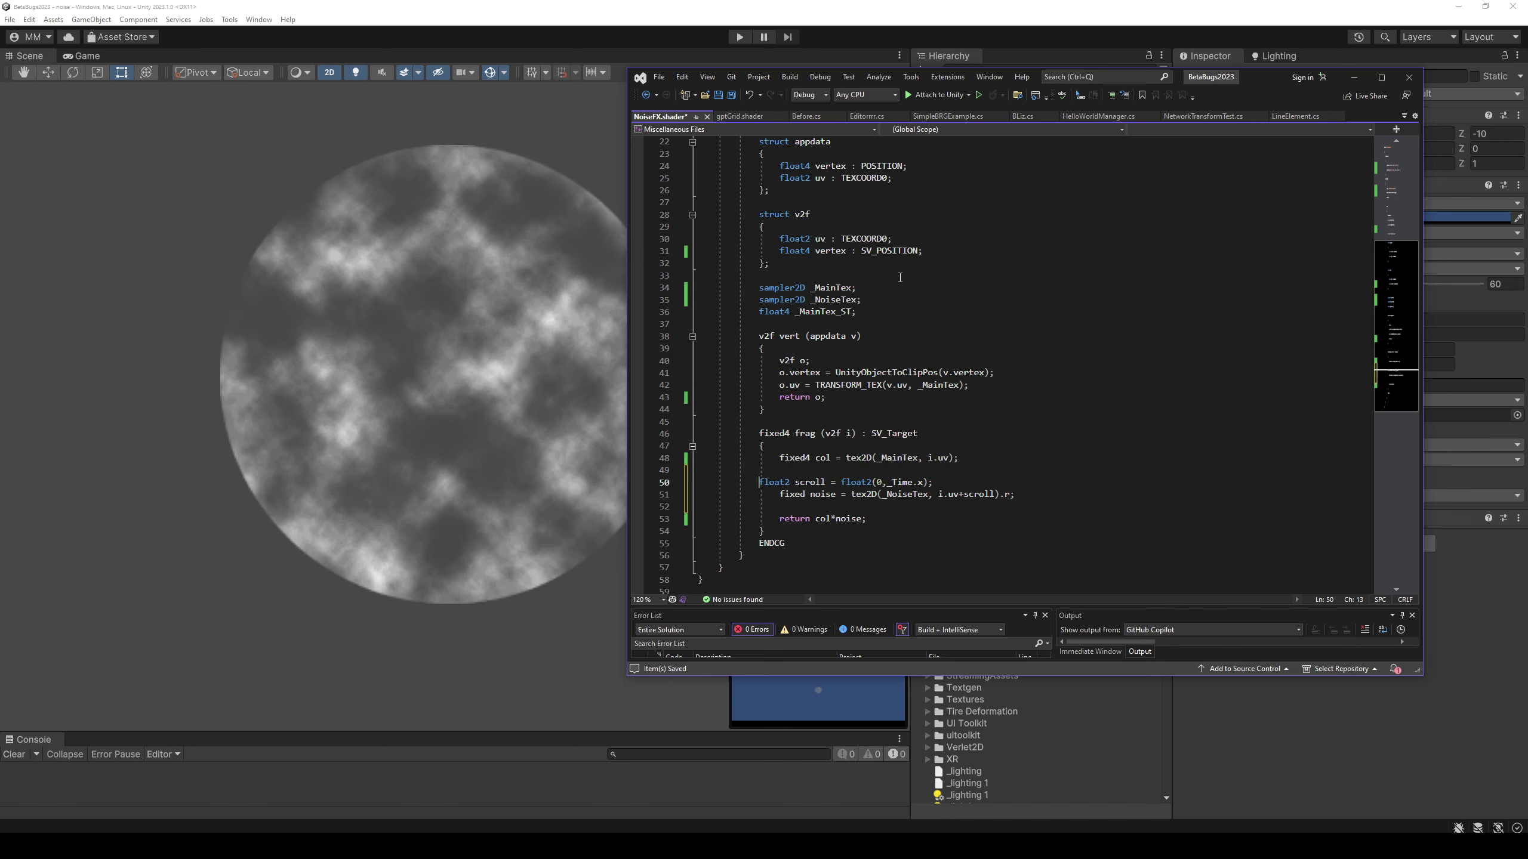
key(ctrl+s)
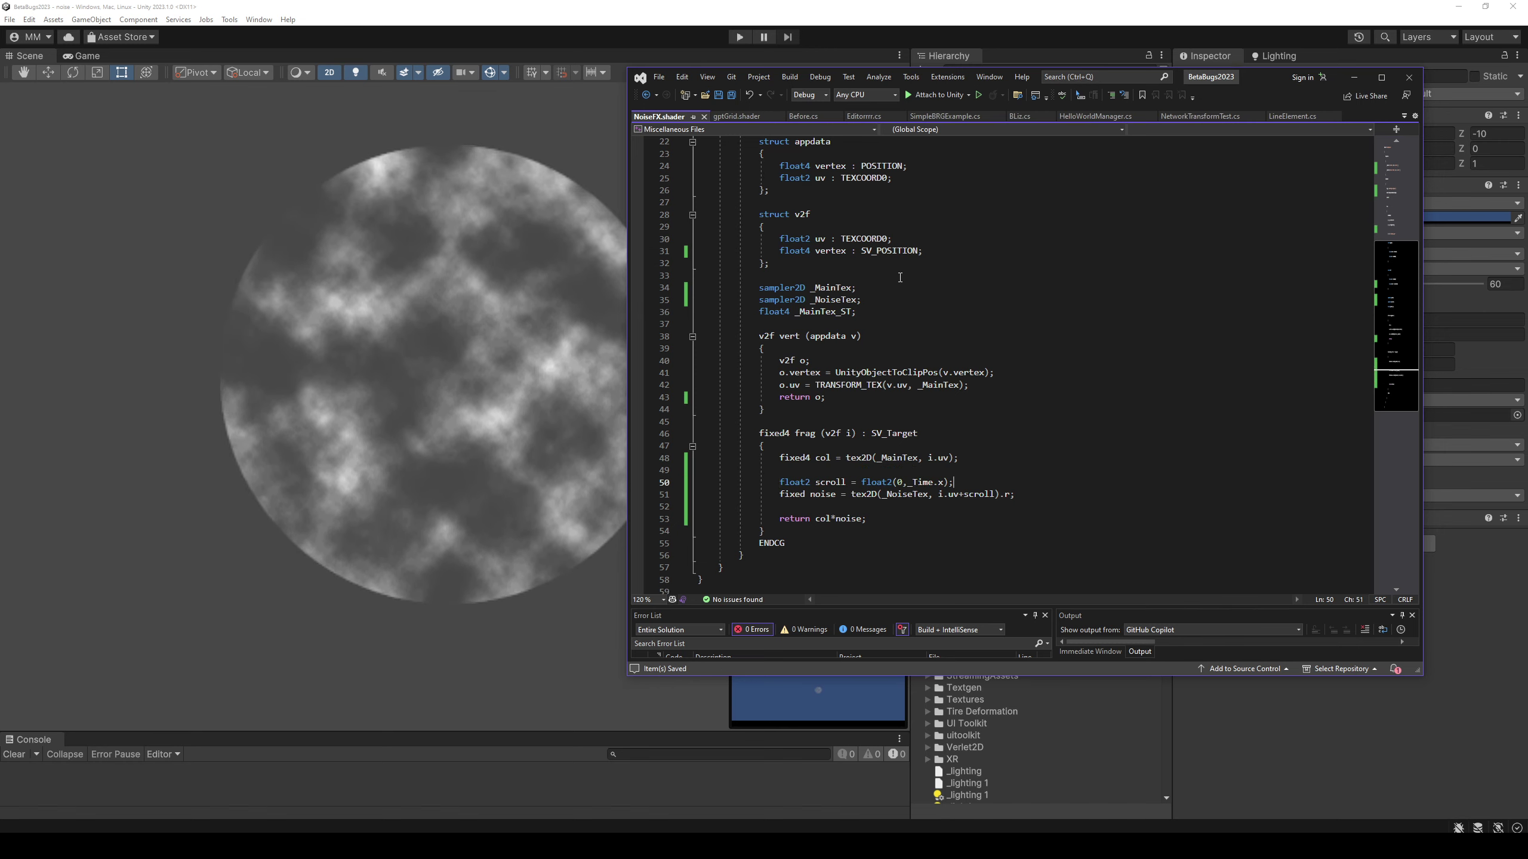
Move the scroll and noise lines above fixed4 col, sample _MainTex at i.uv+noise, and save.
key(Right)
key(Down)
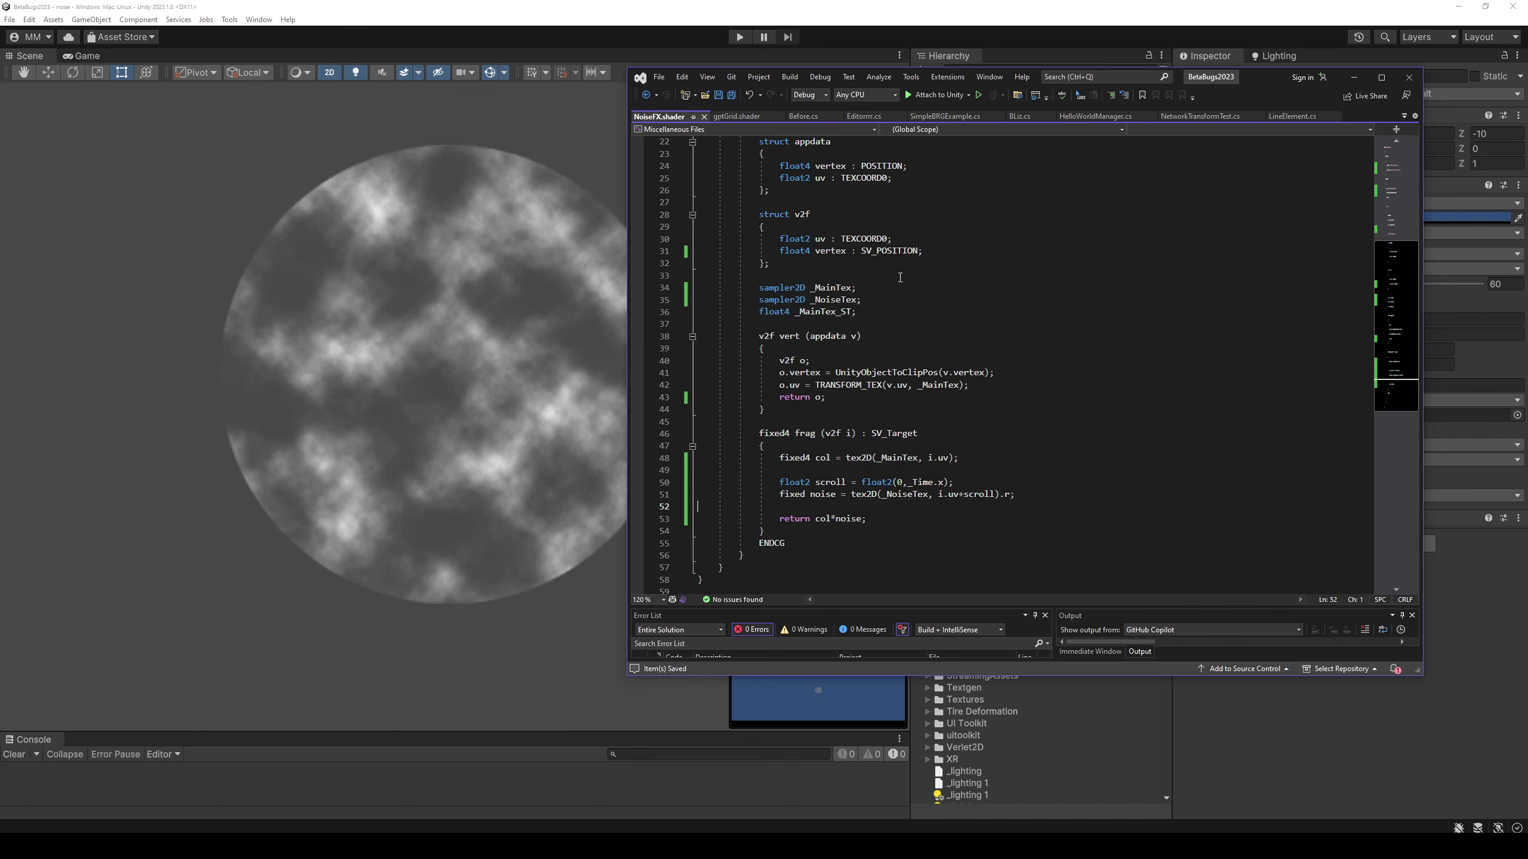
key(shift+Up)
key(shift+Up)
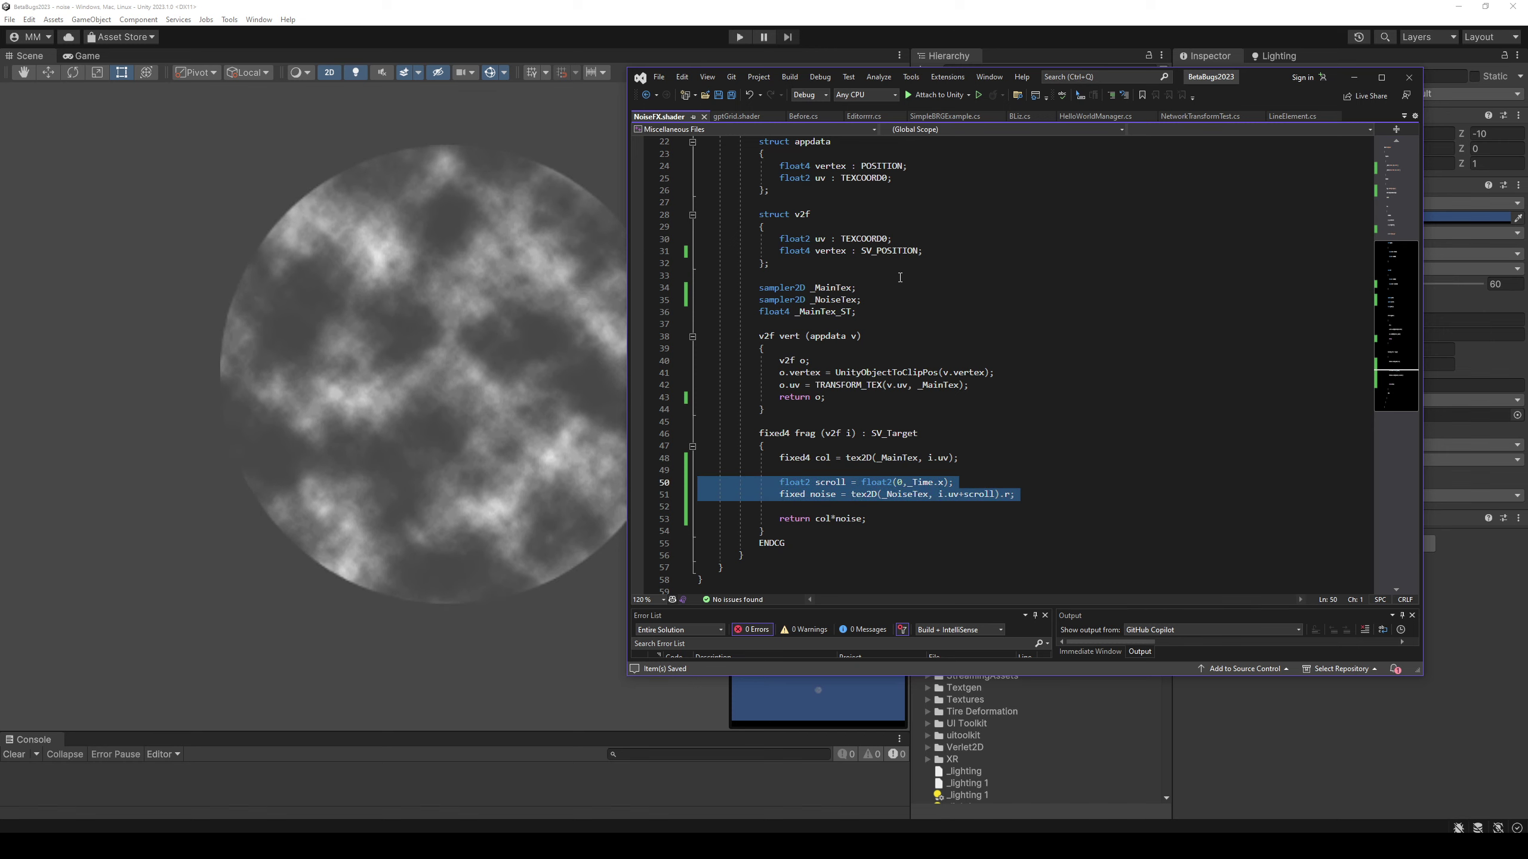
key(ctrl+x)
key(Up)
key(Up)
key(ctrl+v)
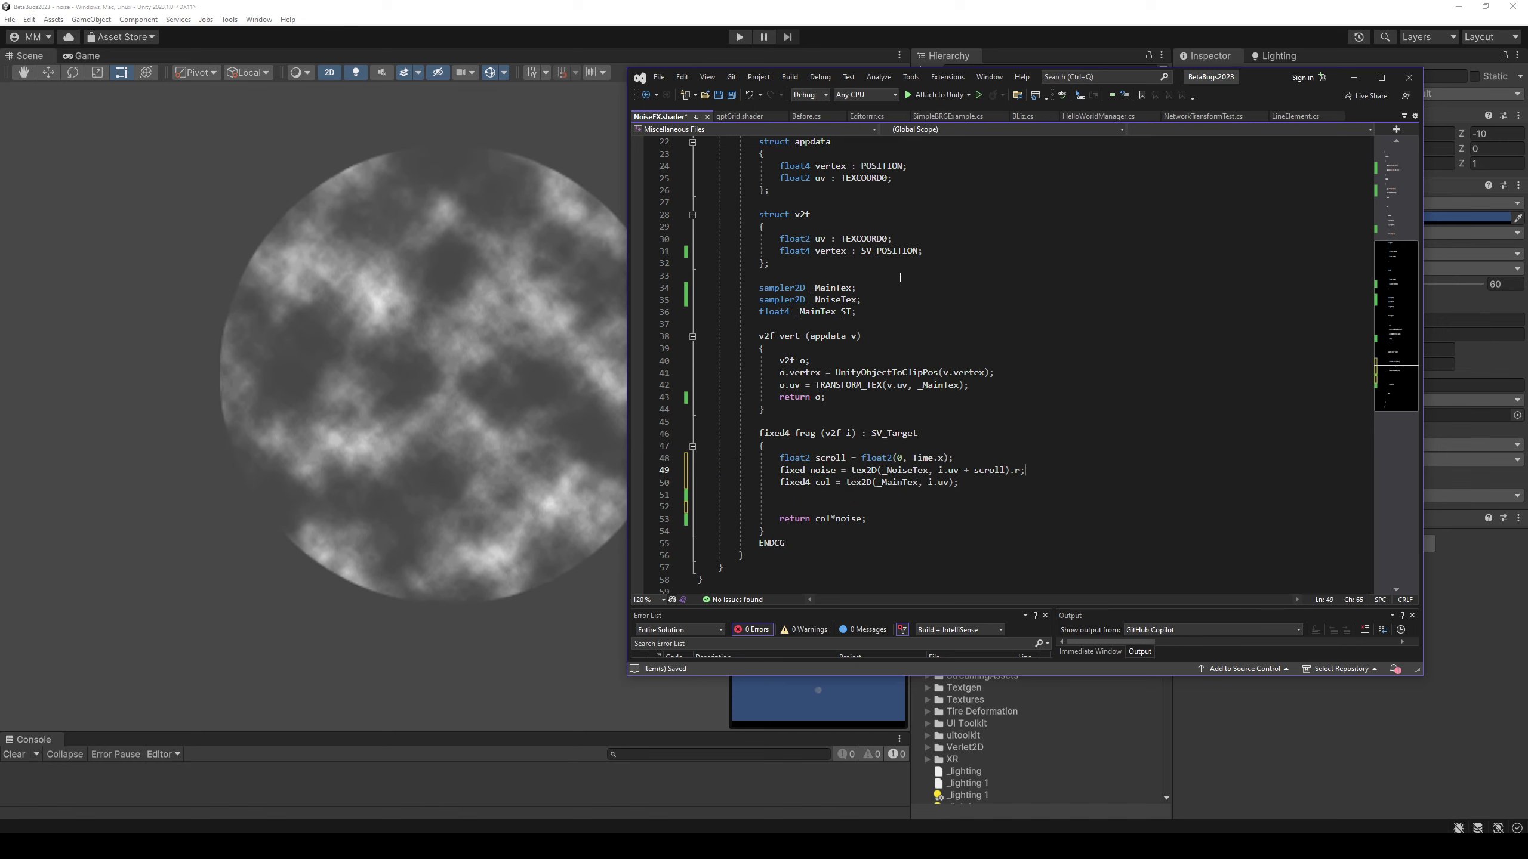
key(Return)
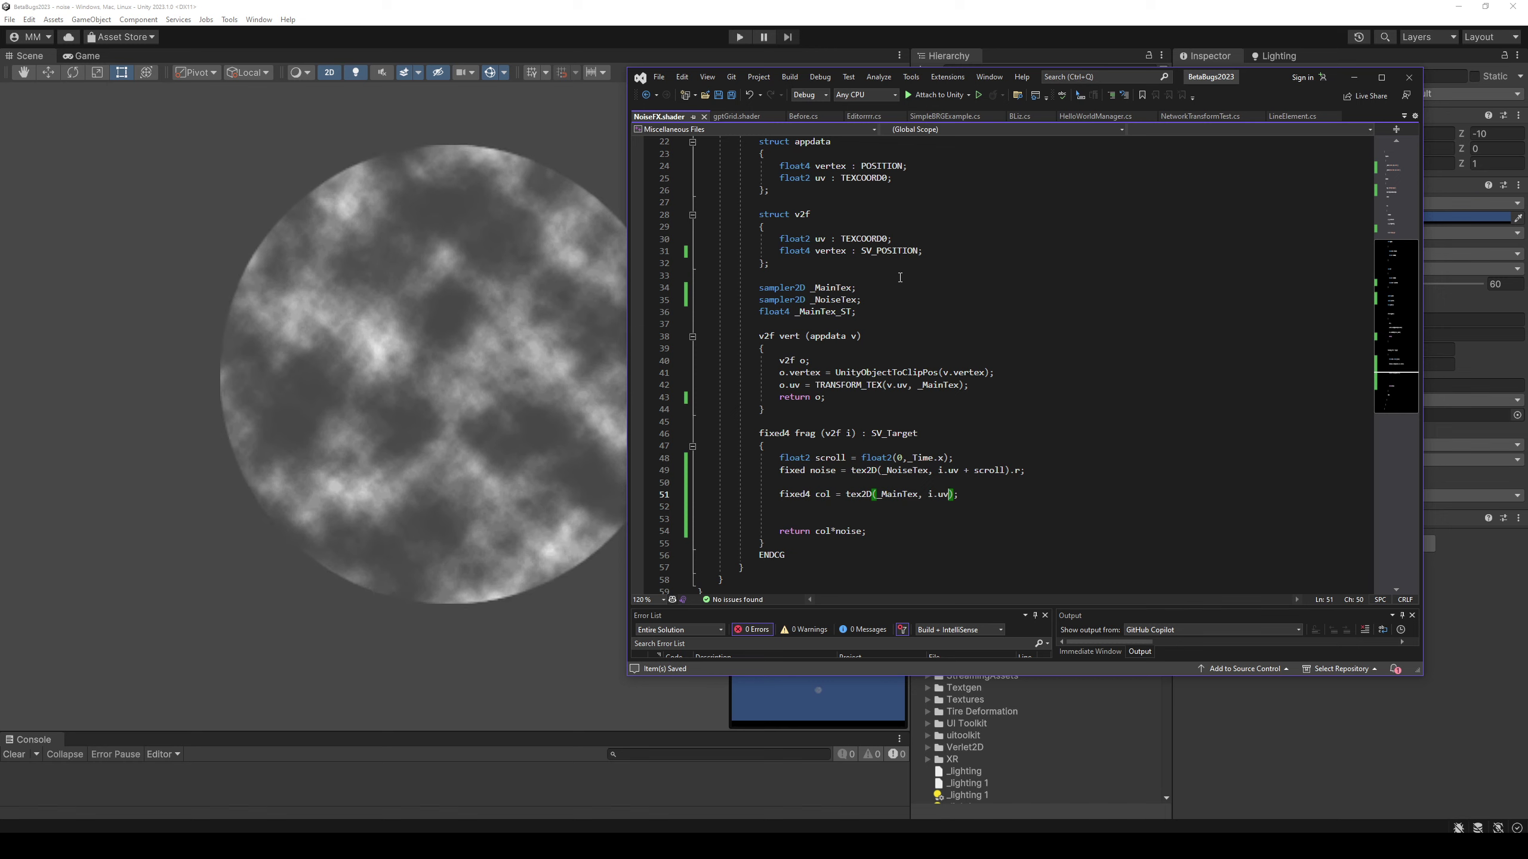
text(+)
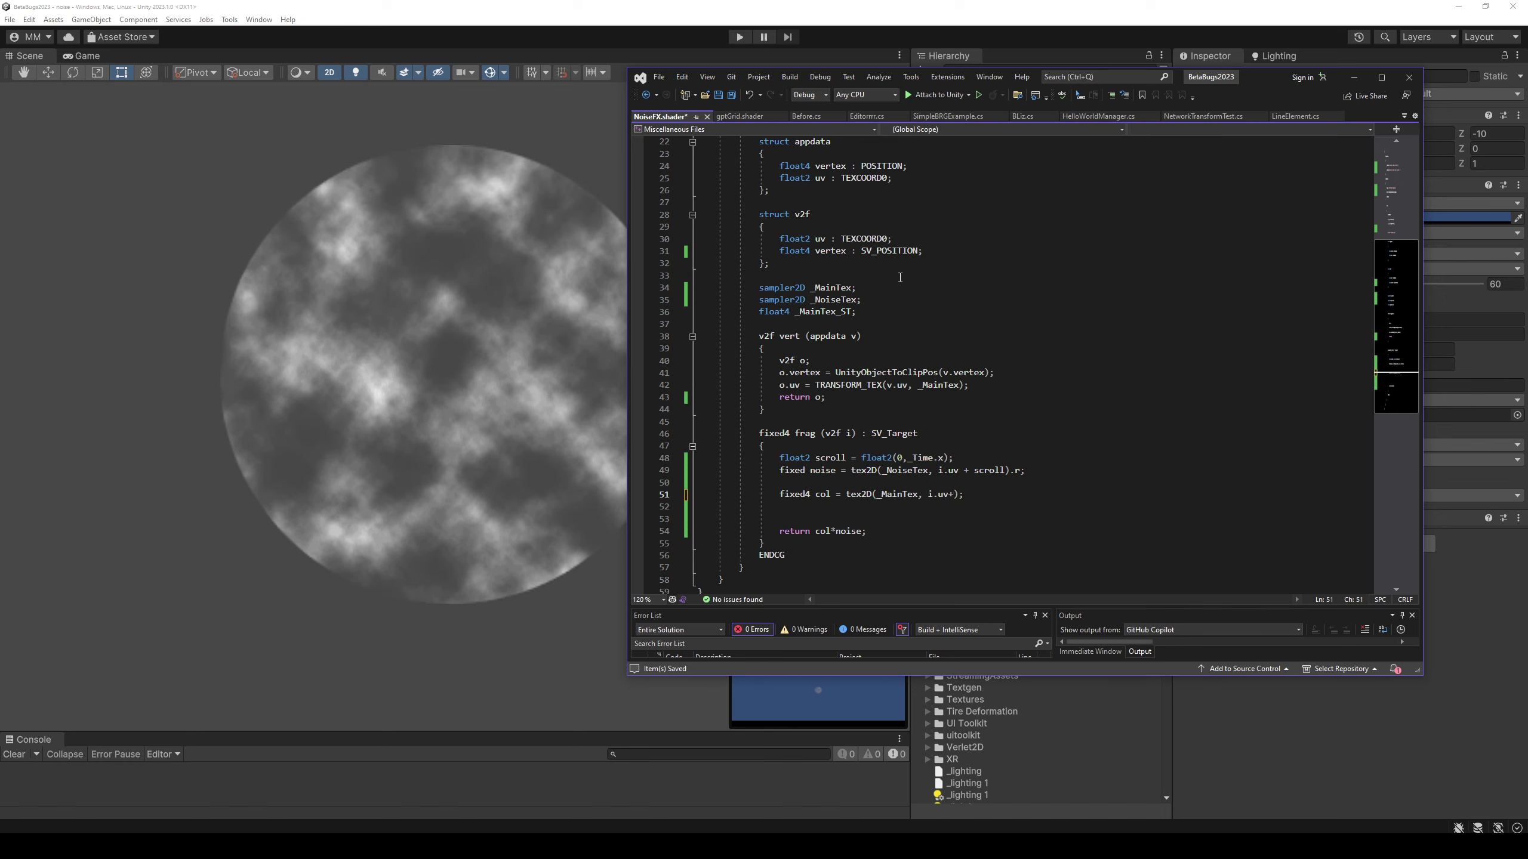
text(noise)
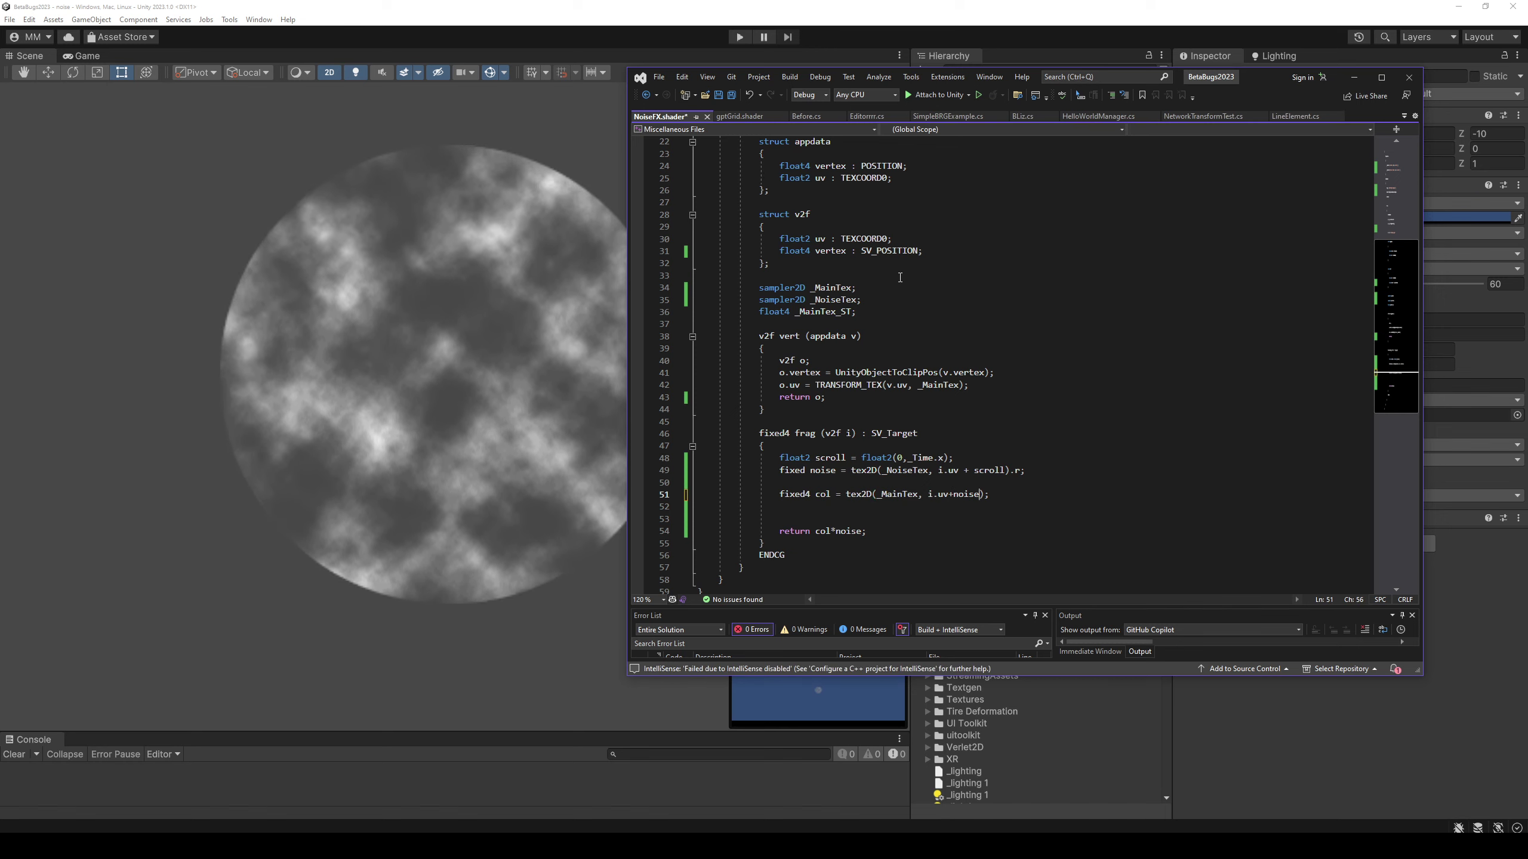
key(ctrl+s)
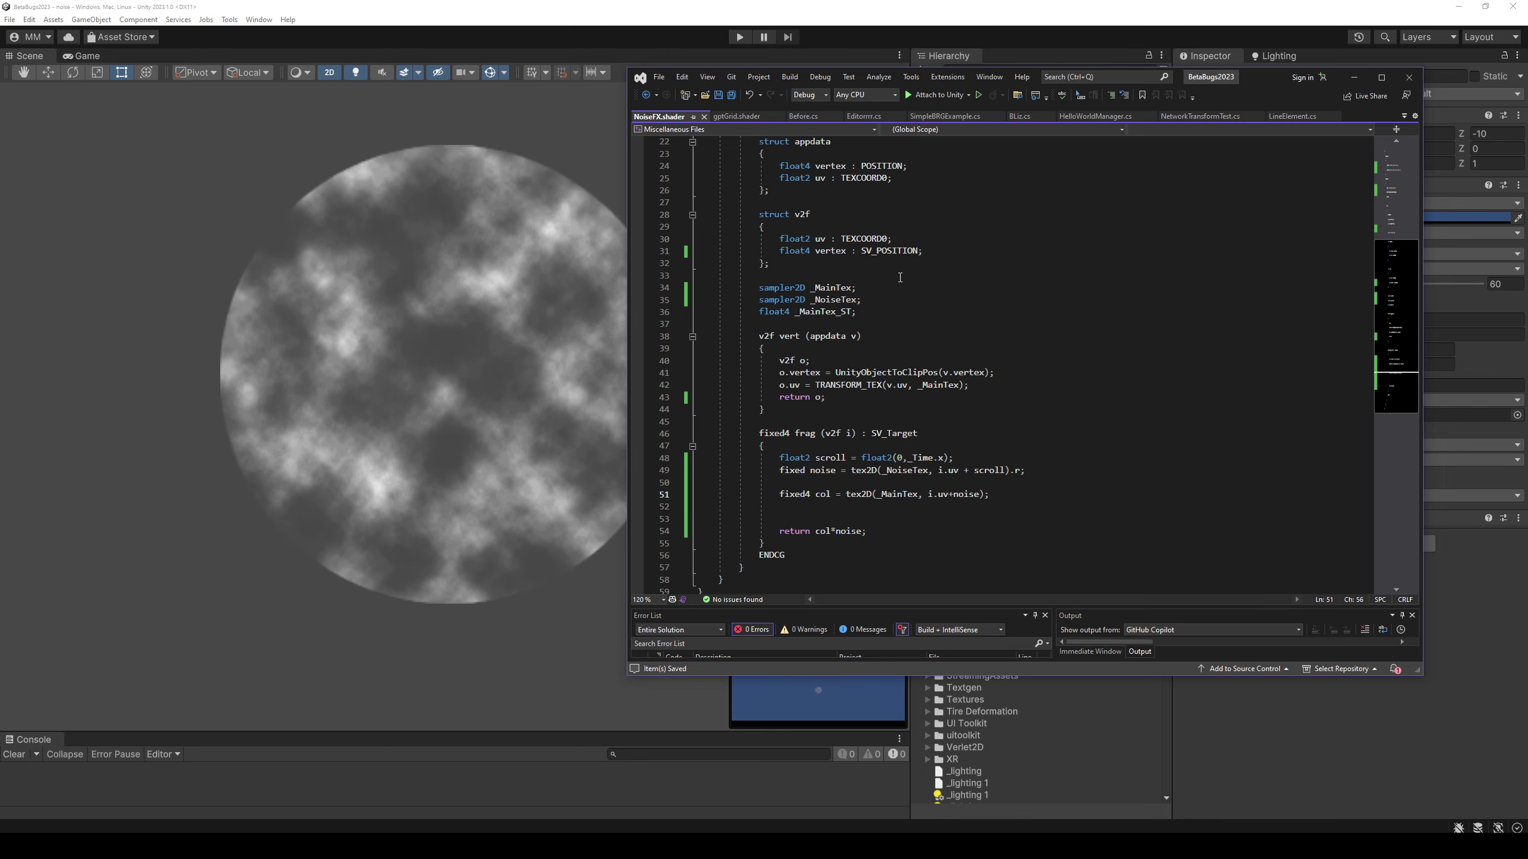
Make noise a fixed2 read from .rg, save, and drop the noise multiply from the return.
key(Up)
key(Up)
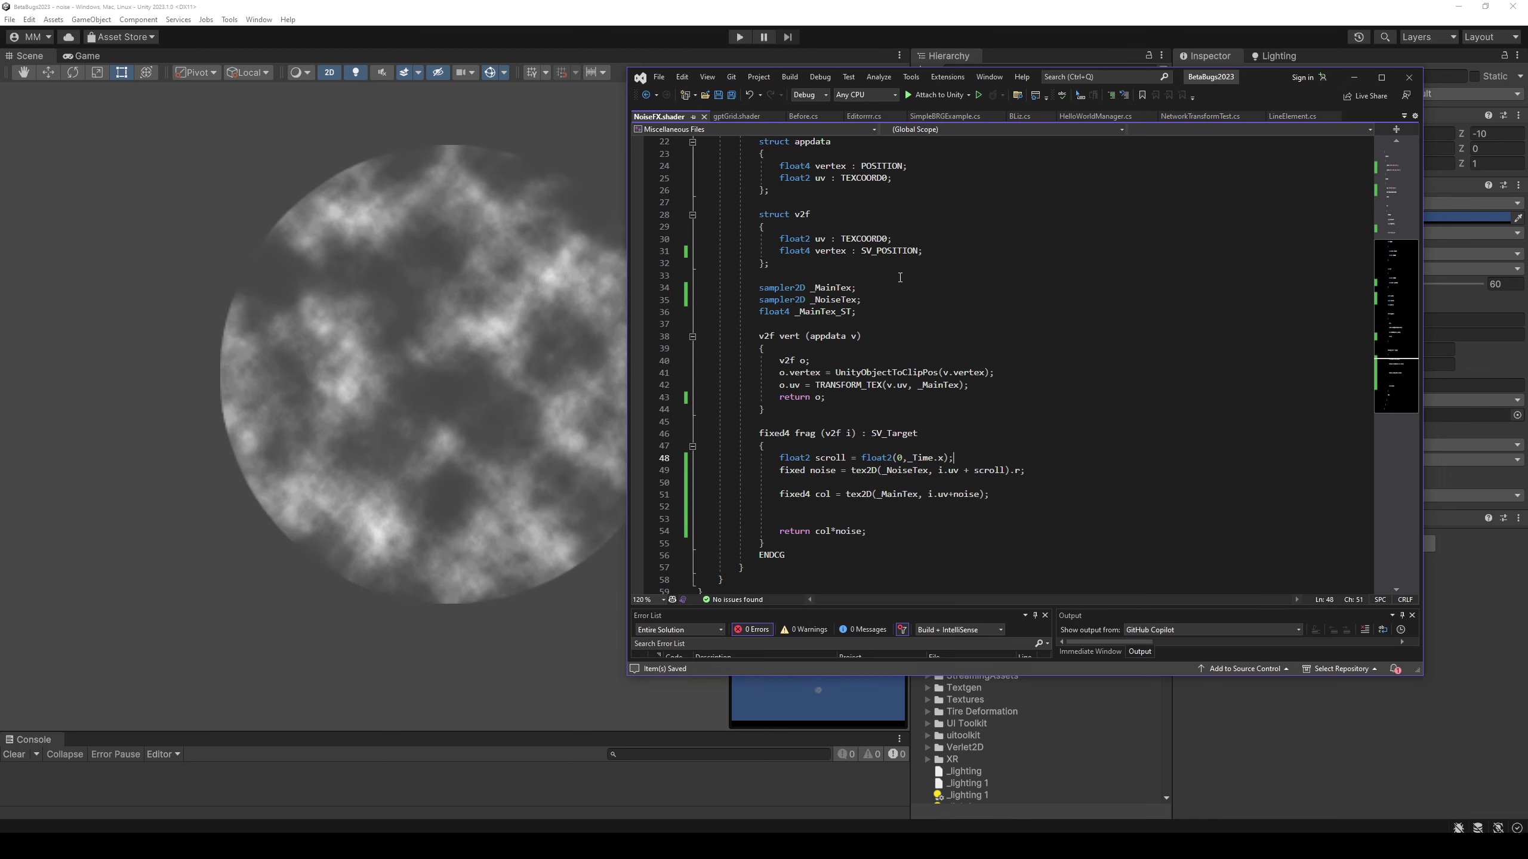
text(.r)
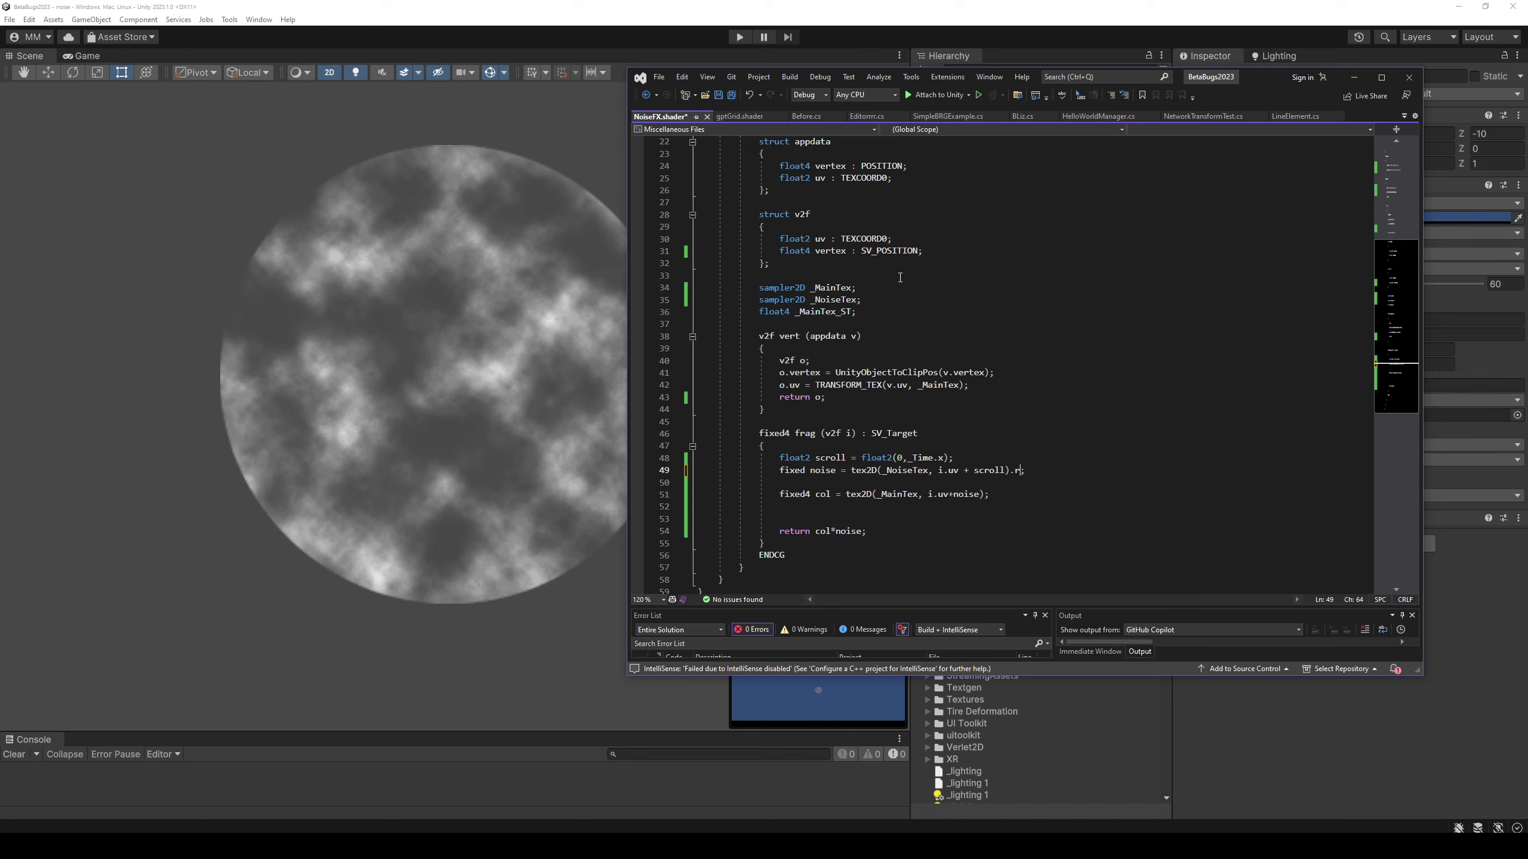
text(g)
key(Home)
key(Right)
key(Right)
key(Right)
text(2)
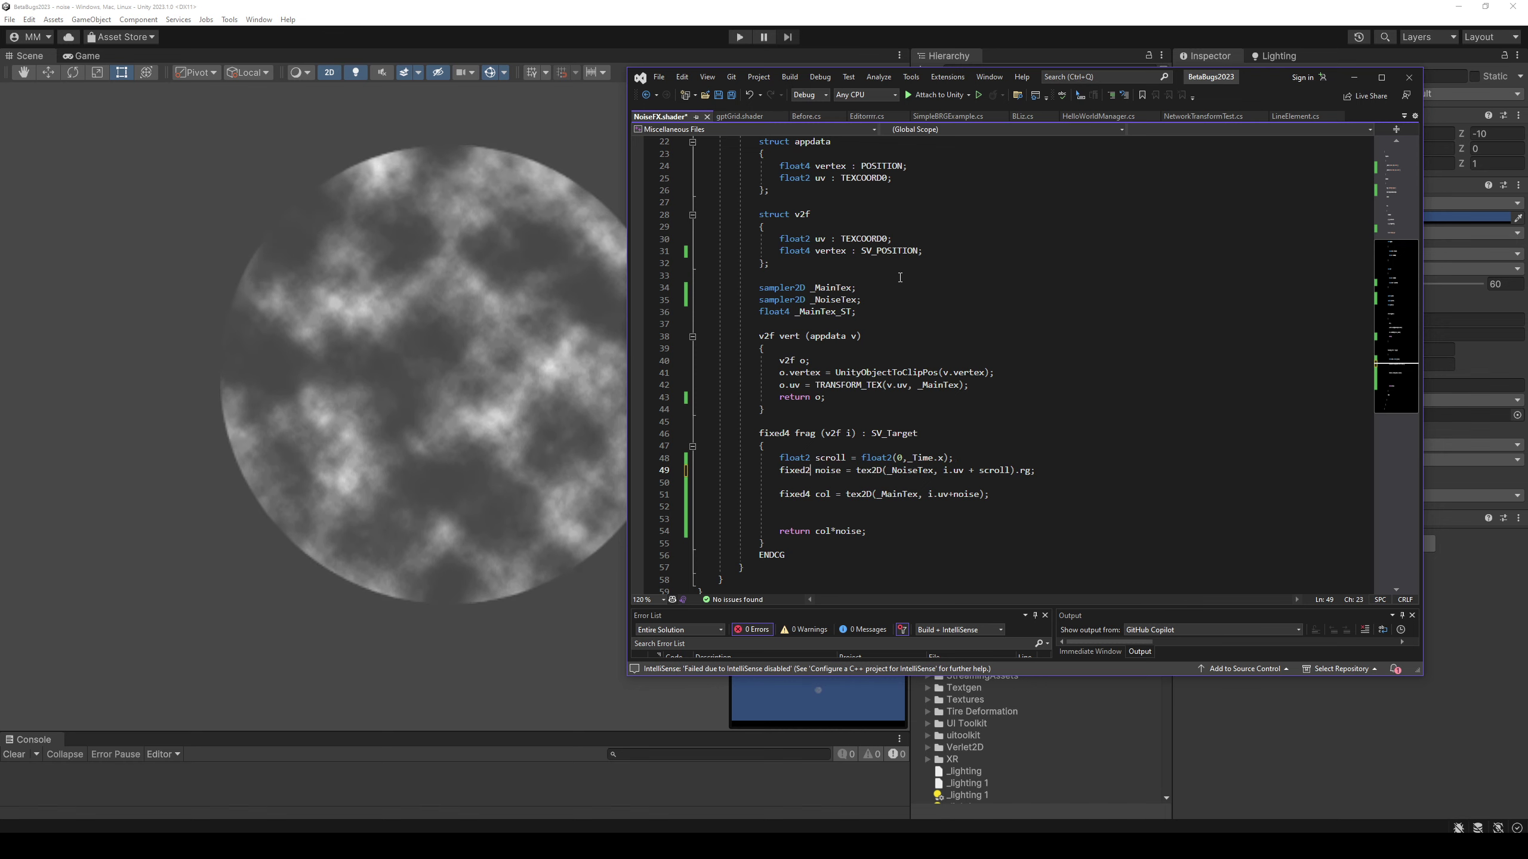
key(ctrl+s)
key(Down)
key(Down)
key(Down)
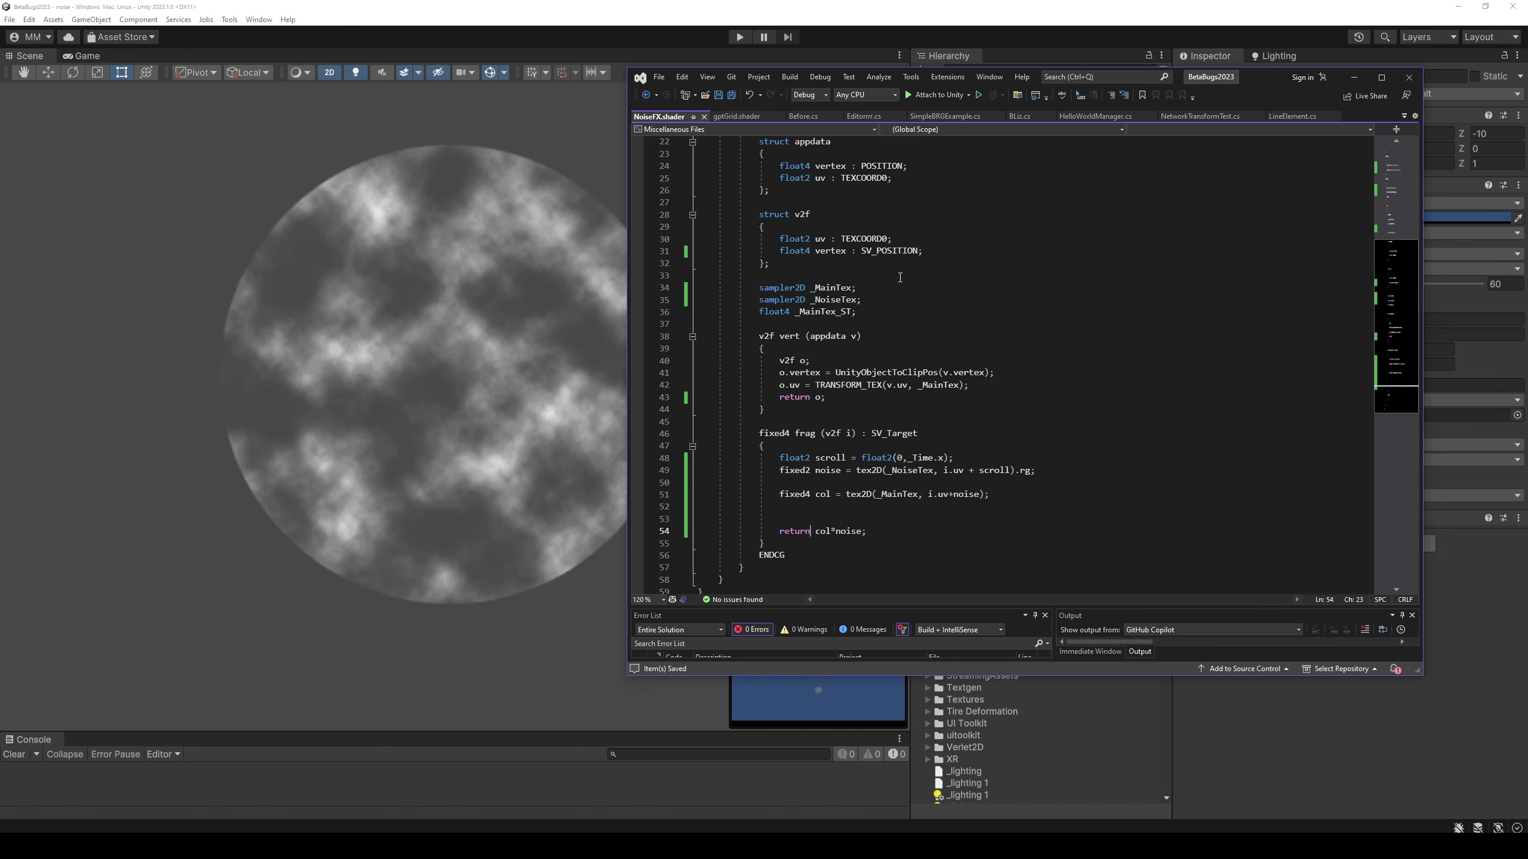
key(BackSpace)
key(BackSpace)
key(BackSpace)
key(BackSpace)
key(BackSpace)
key(BackSpace)
Save, preview the distortion in Unity, and move to the i.uv+noise expression on line 51.
key(ctrl+s)
key(alt+Tab)
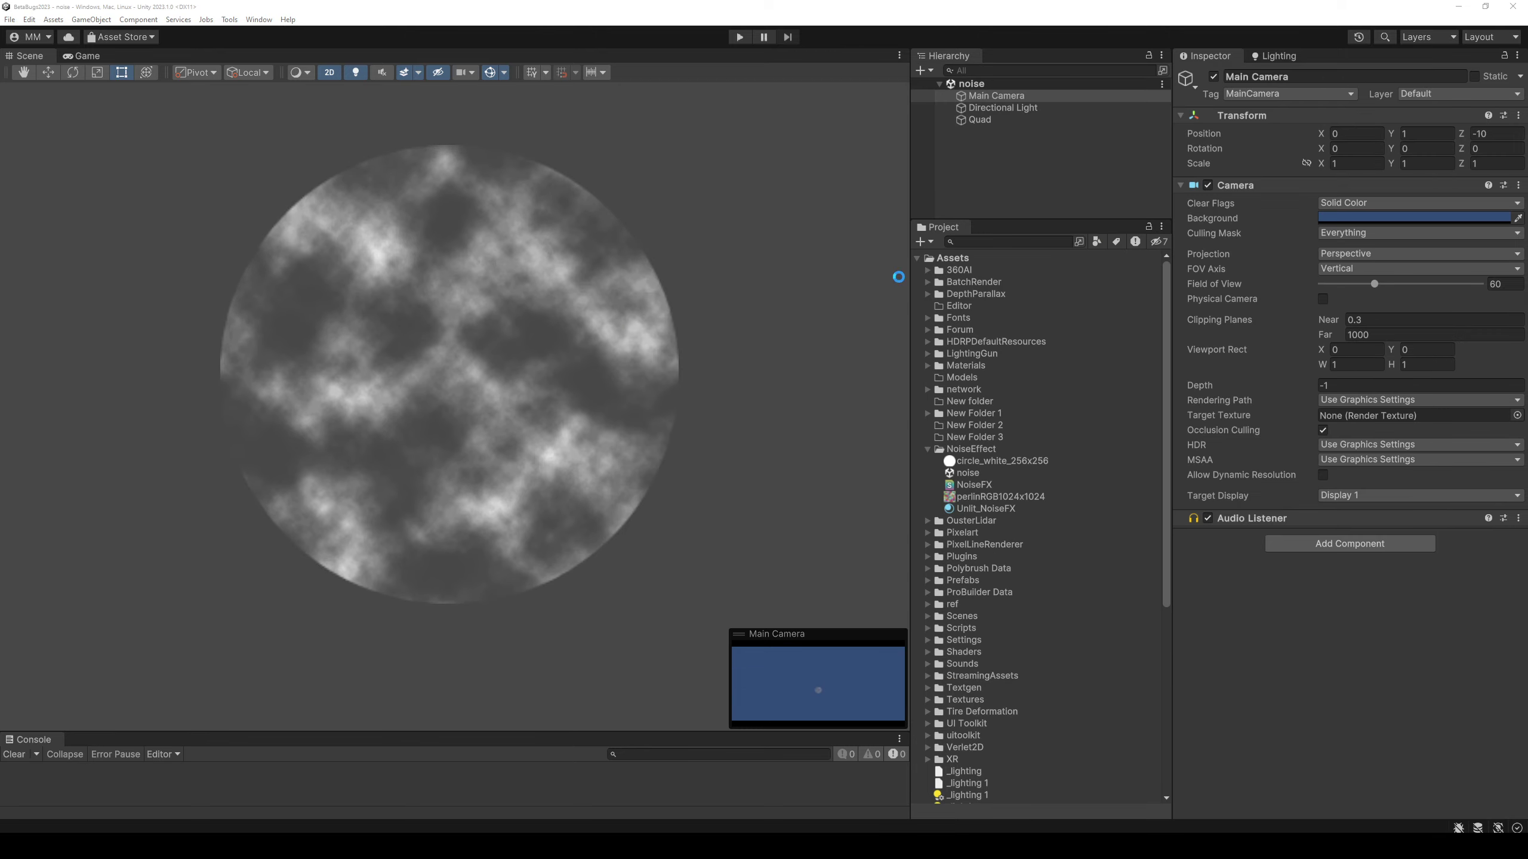
key(alt+Tab)
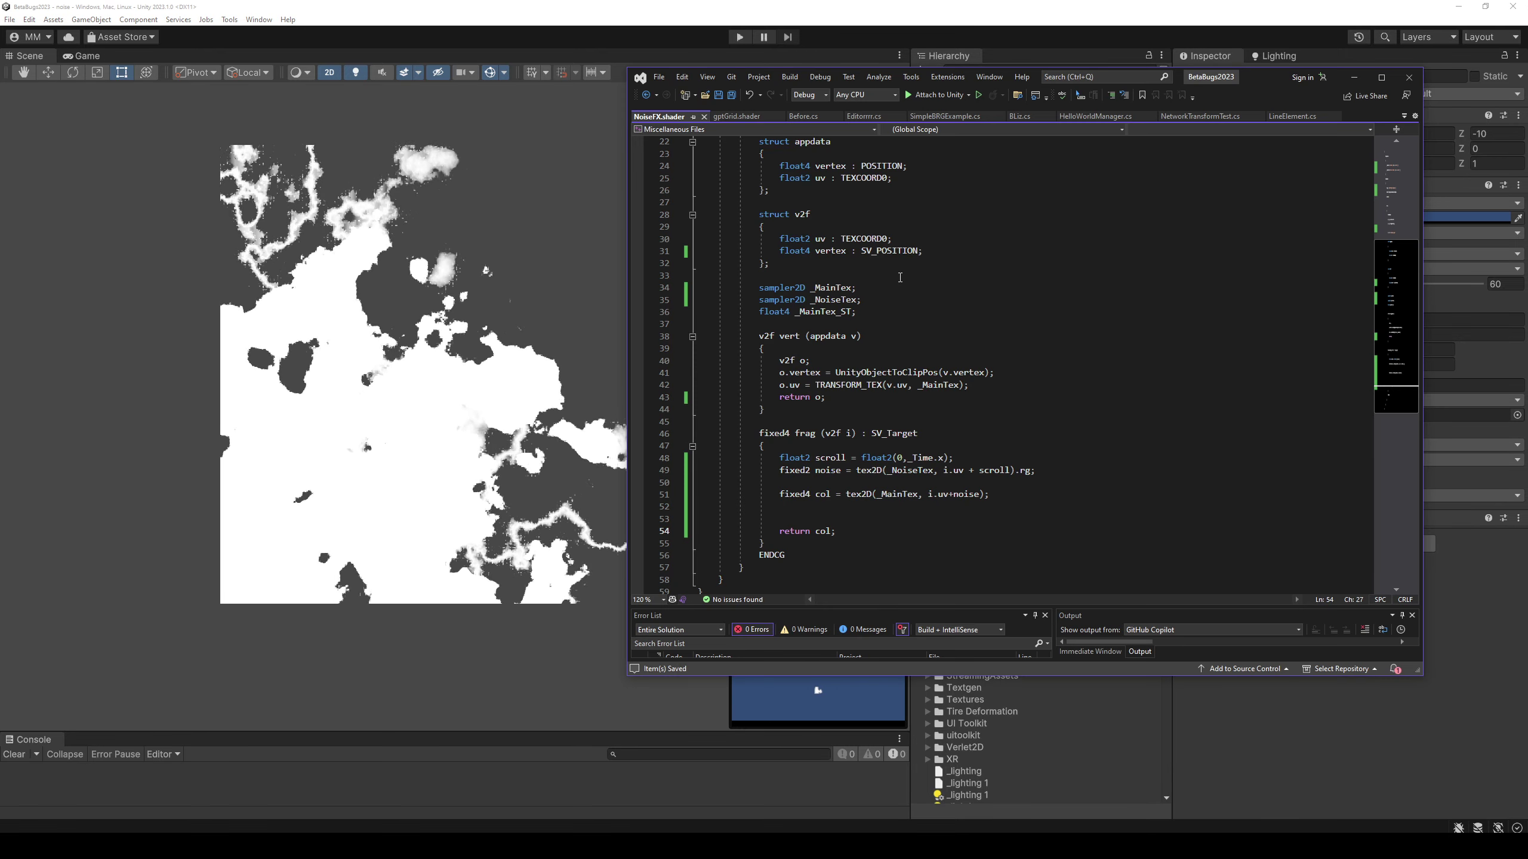
key(Up)
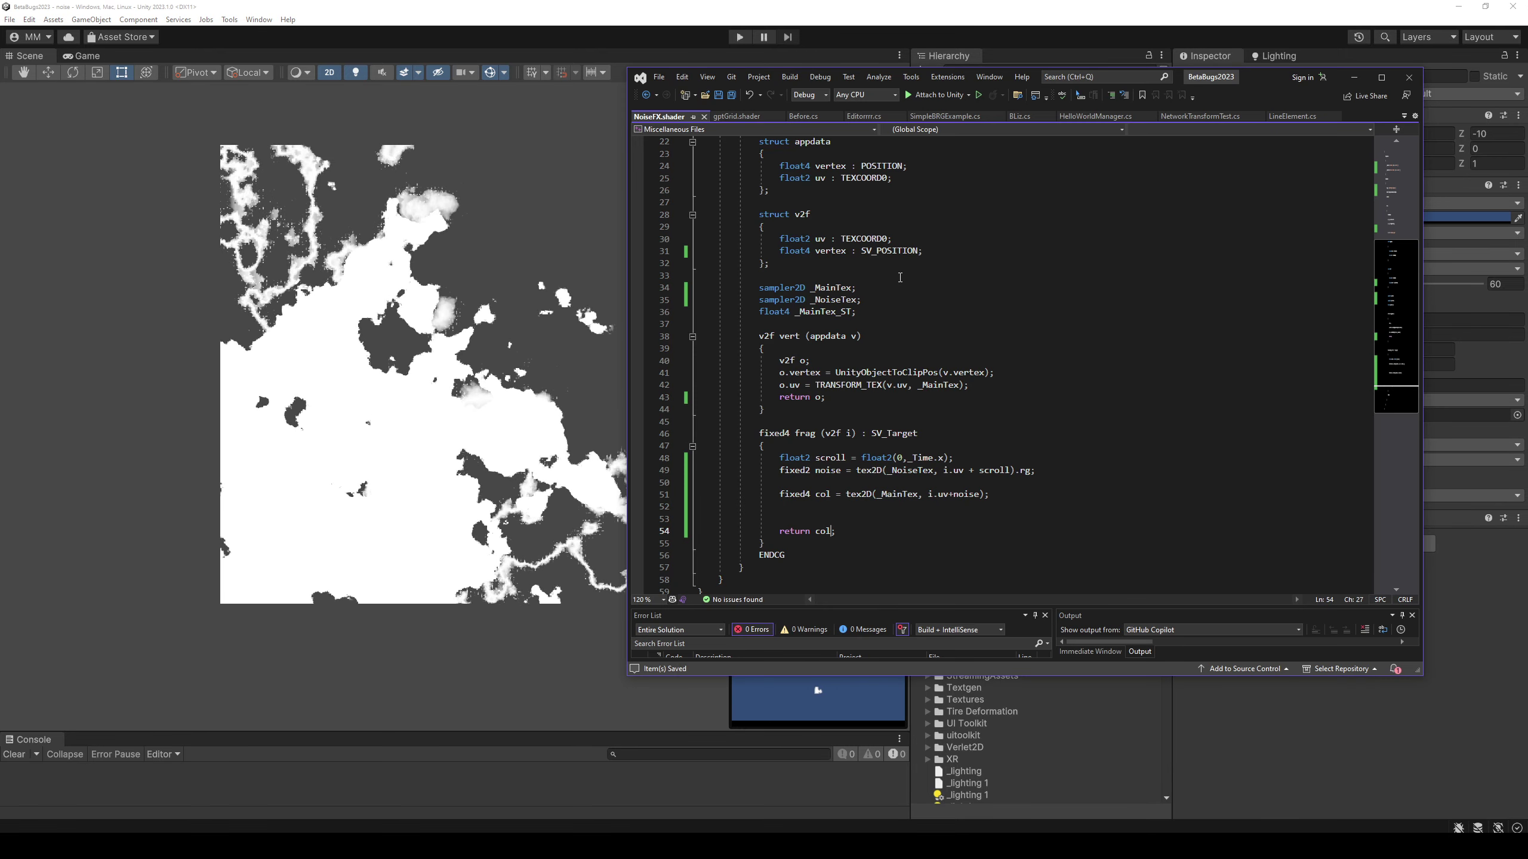
key(Up)
key(Up)
key(Up)
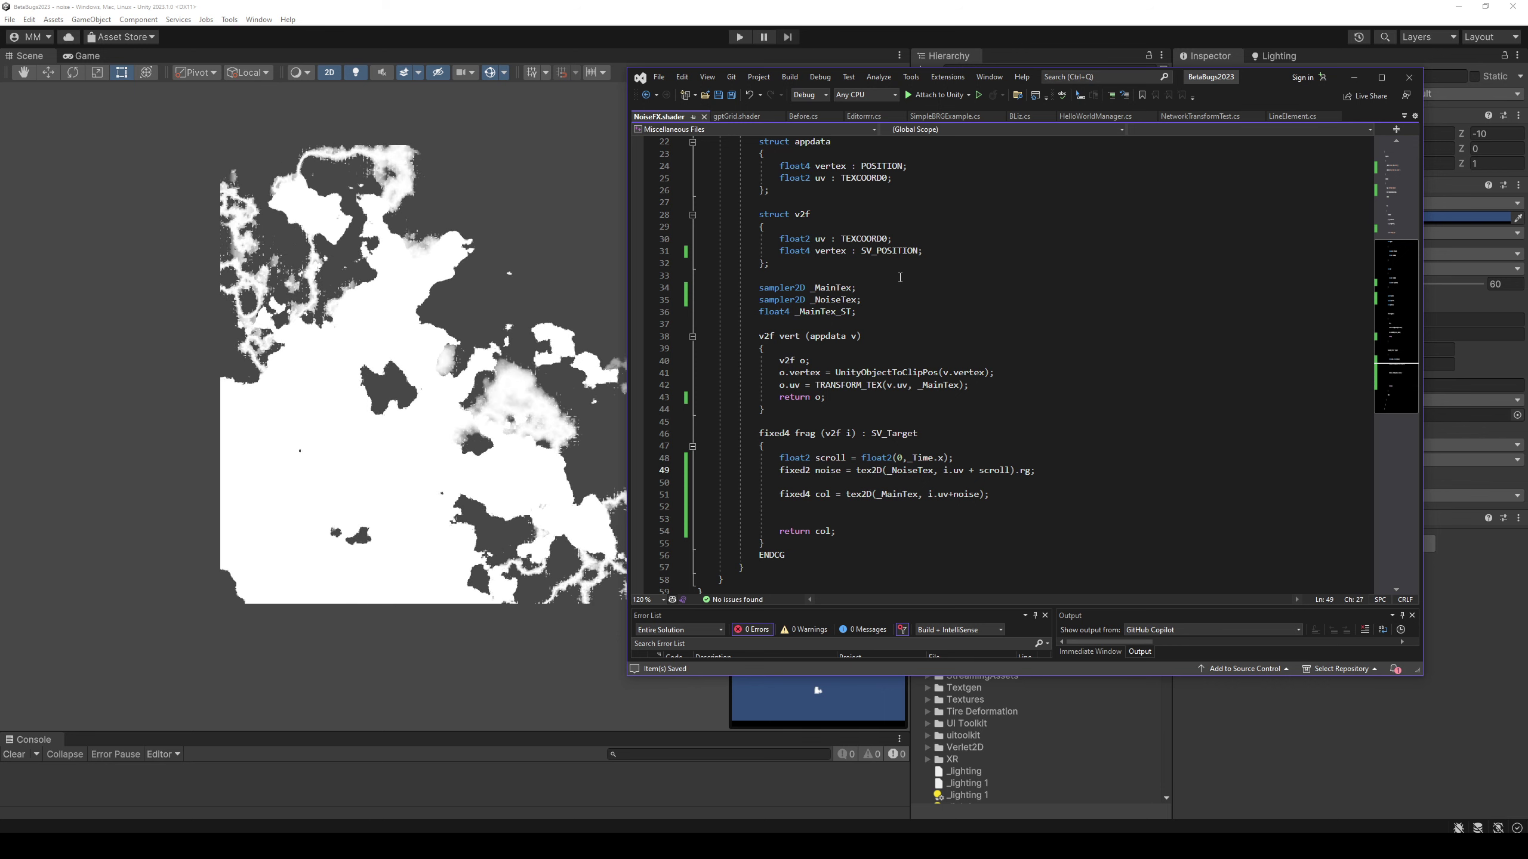
key(End)
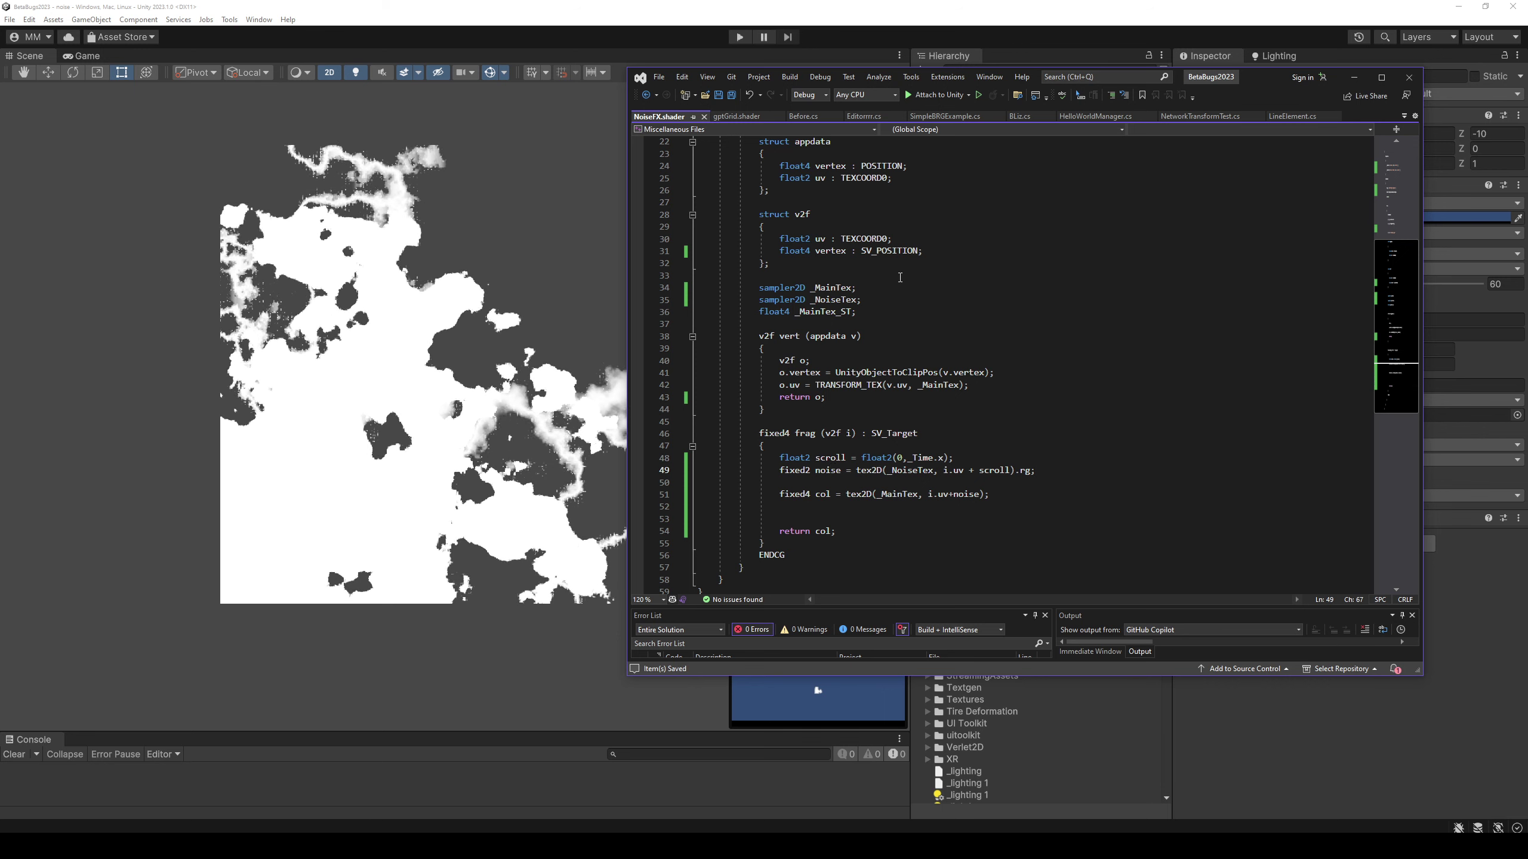
key(Down)
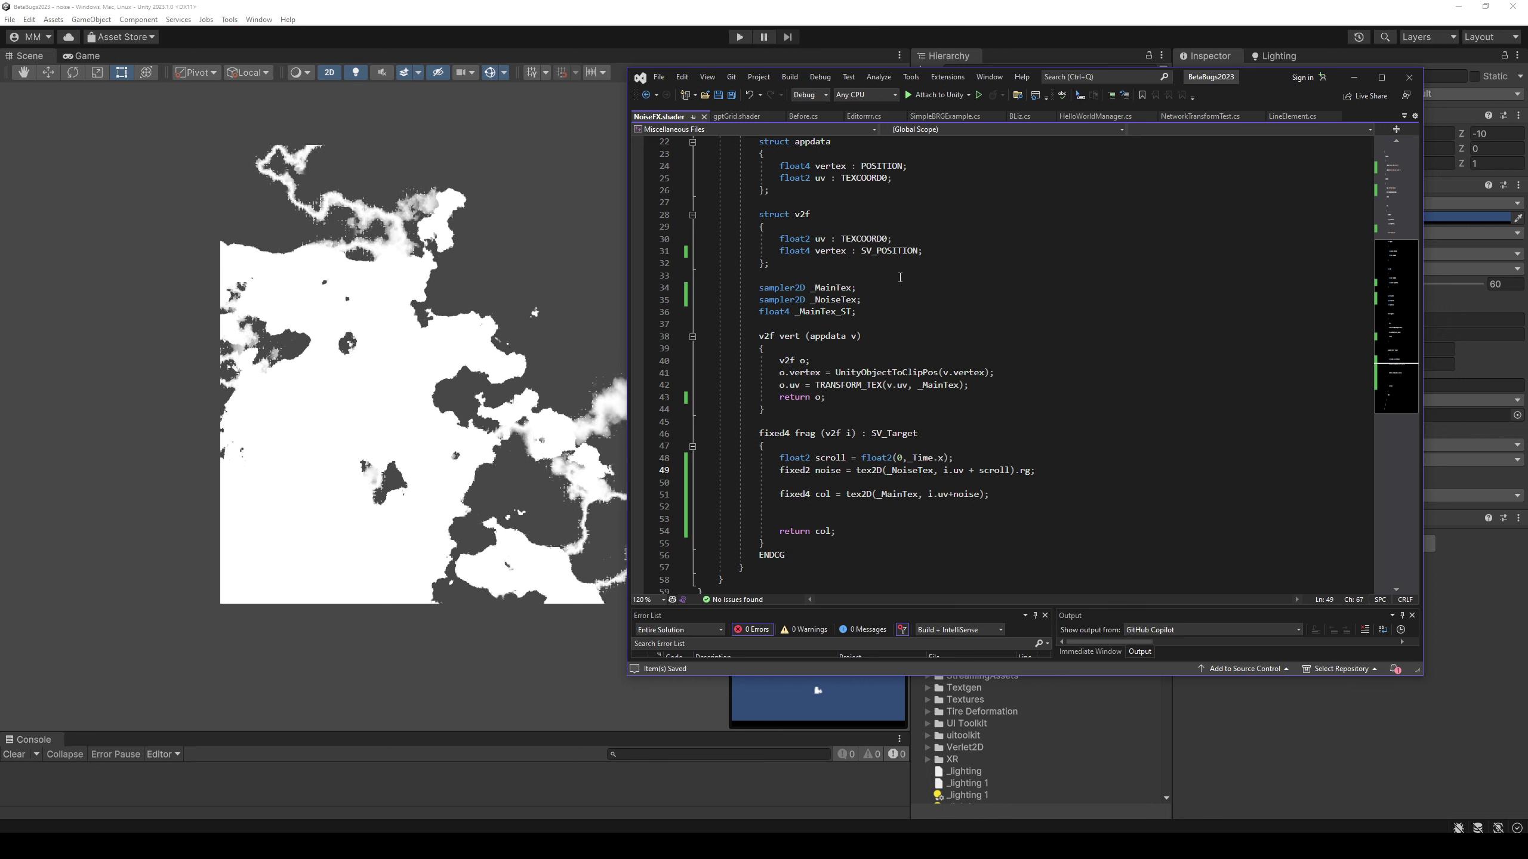
key(Down)
key(ctrl+Right)
key(ctrl+Right)
key(ctrl+Right)
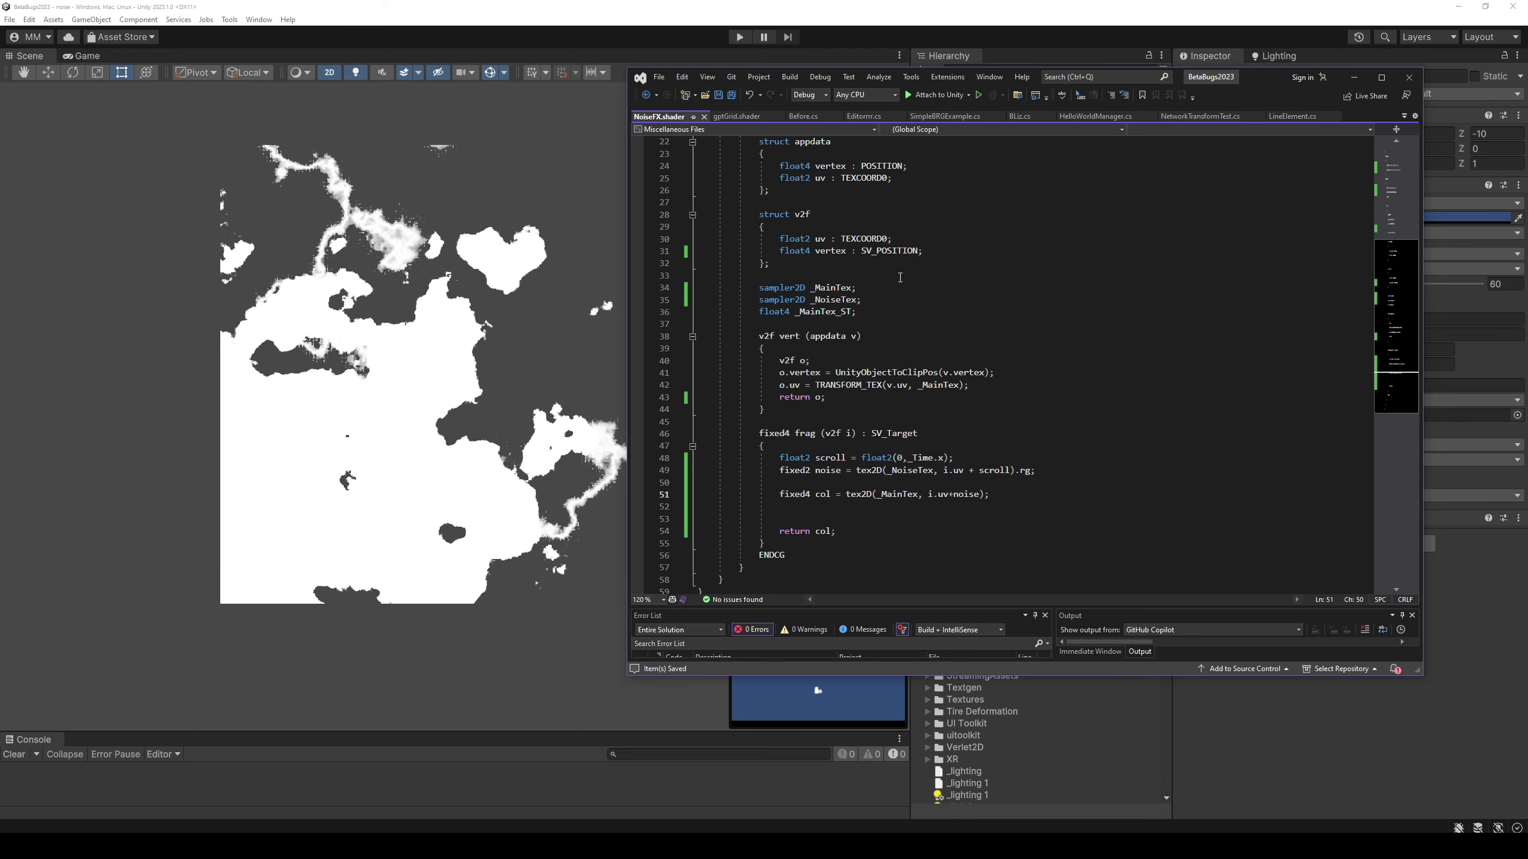
key(ctrl+Right)
key(ctrl+Right)
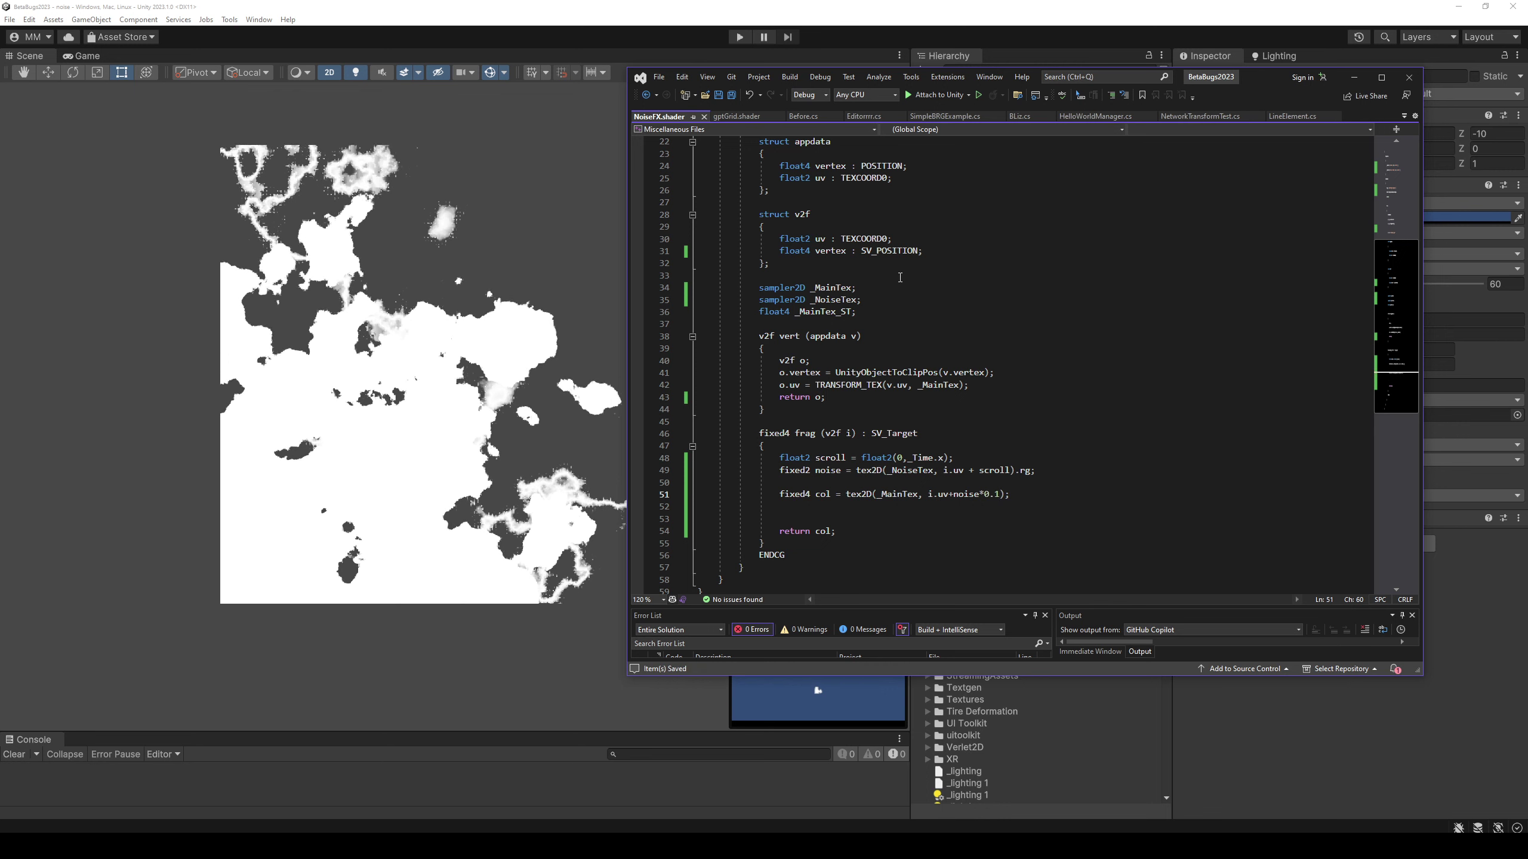
Scale the UV noise down to a small strength (noise*0.01–0.02), checking Unity between saves.
key(alt+Tab)
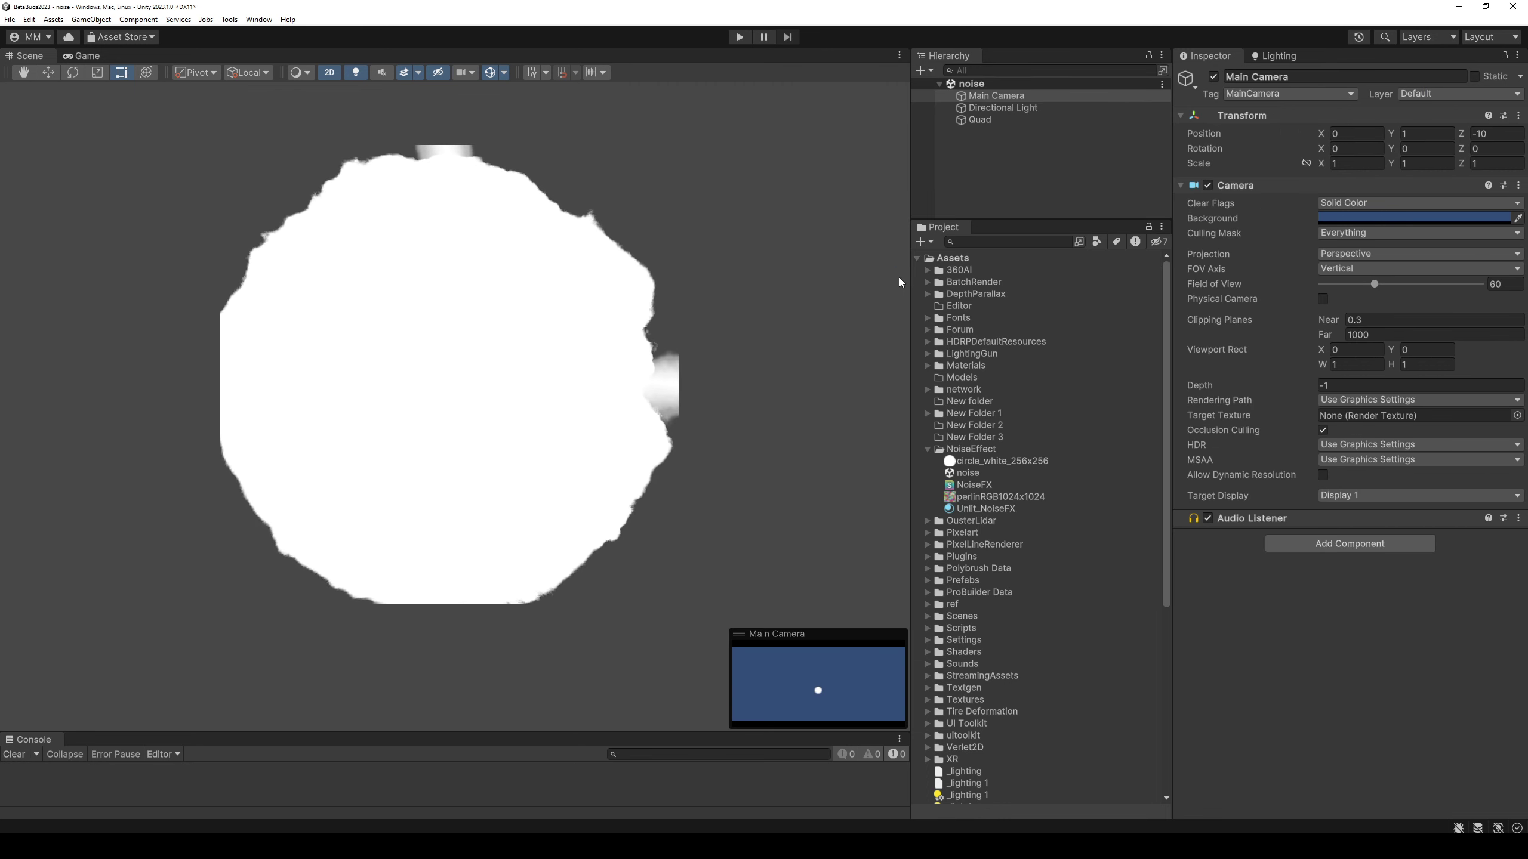
key(alt+Tab)
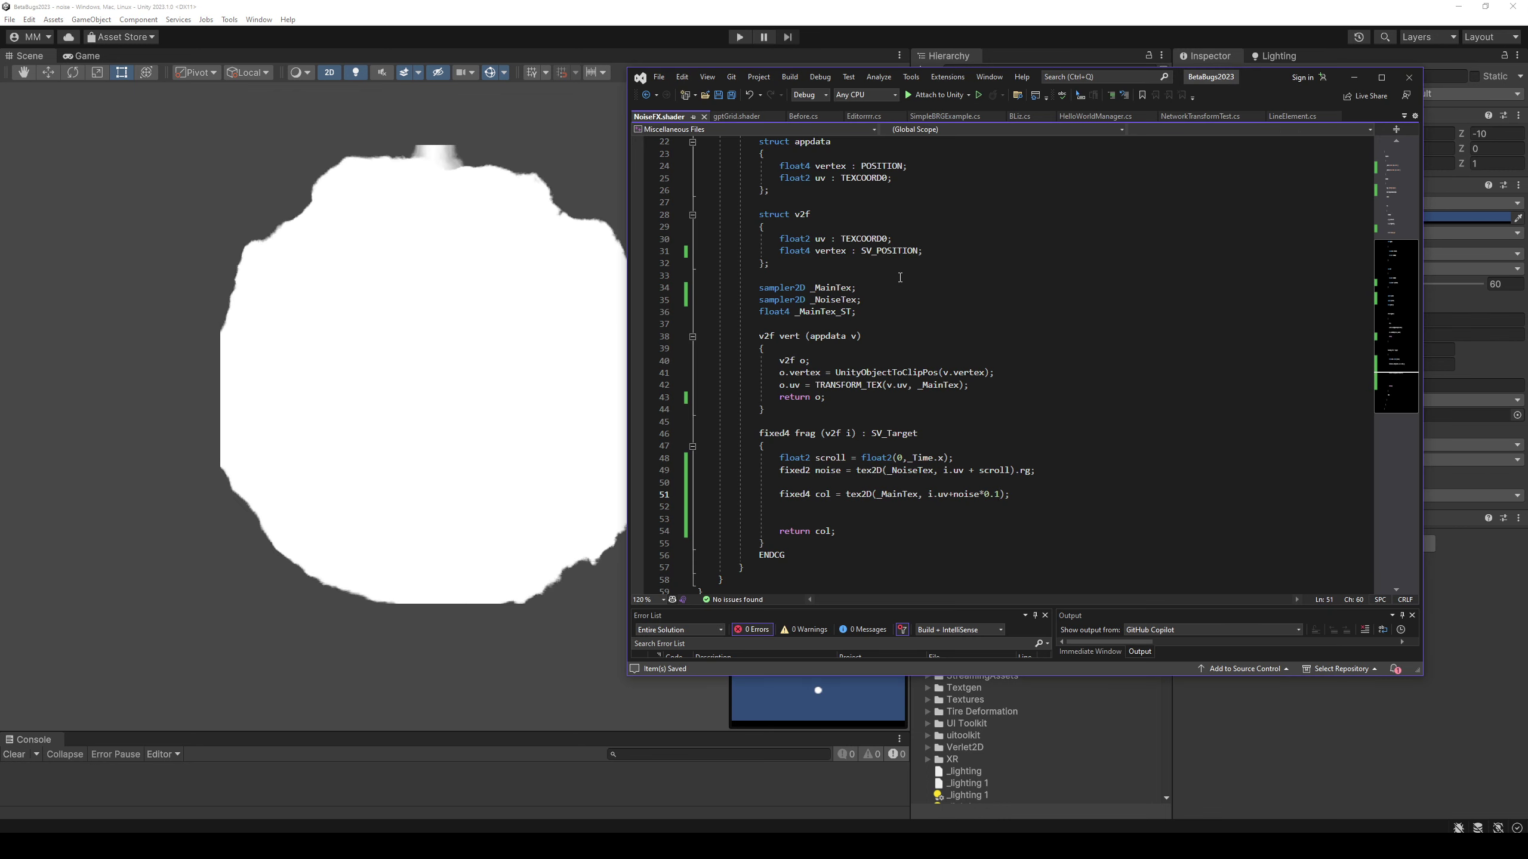
key(ctrl+s)
key(alt+Tab)
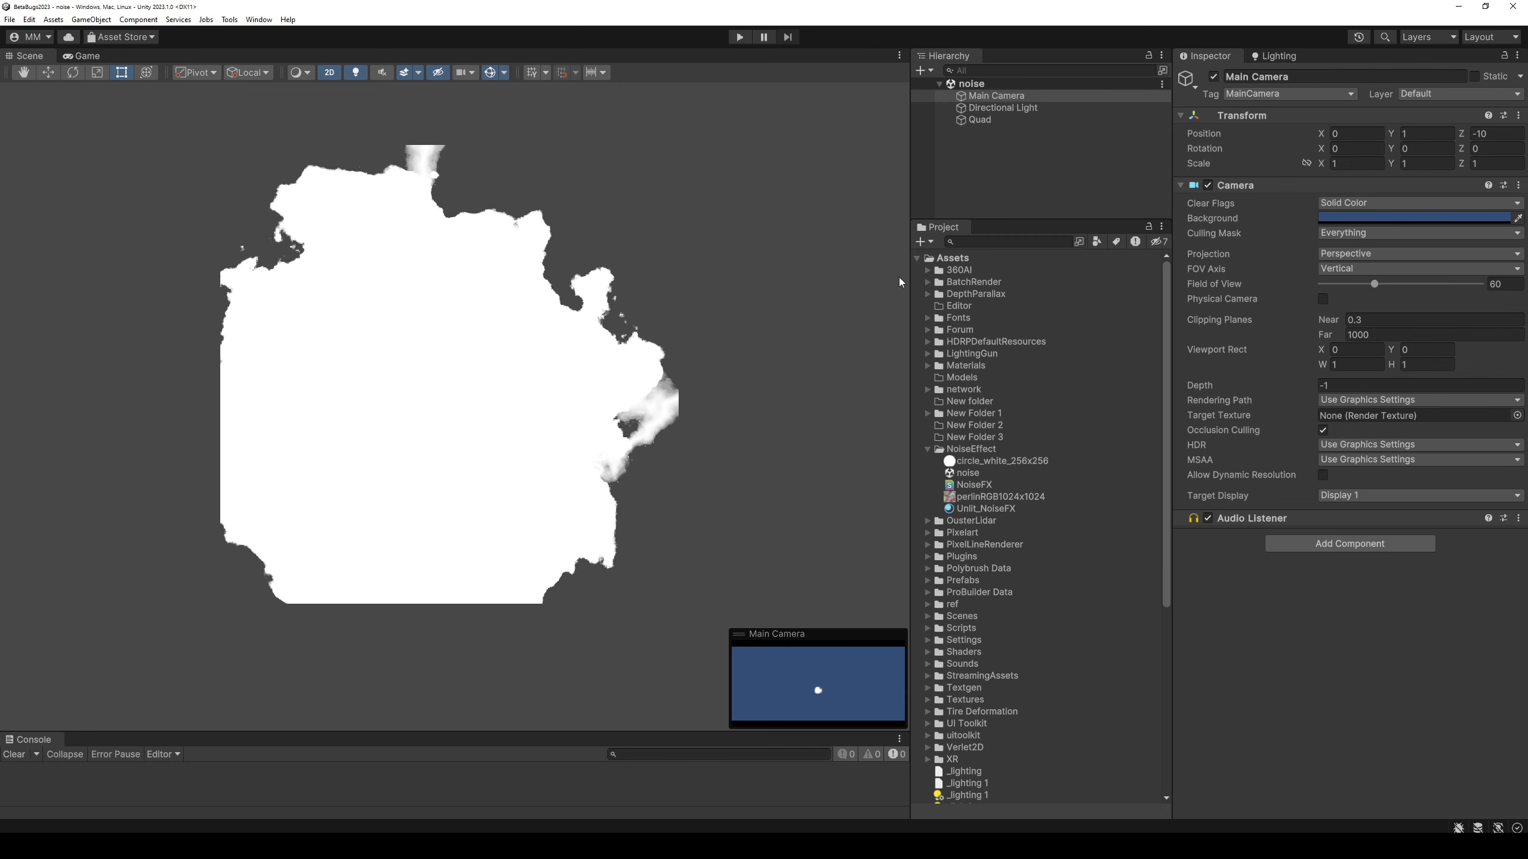
key(alt+Tab)
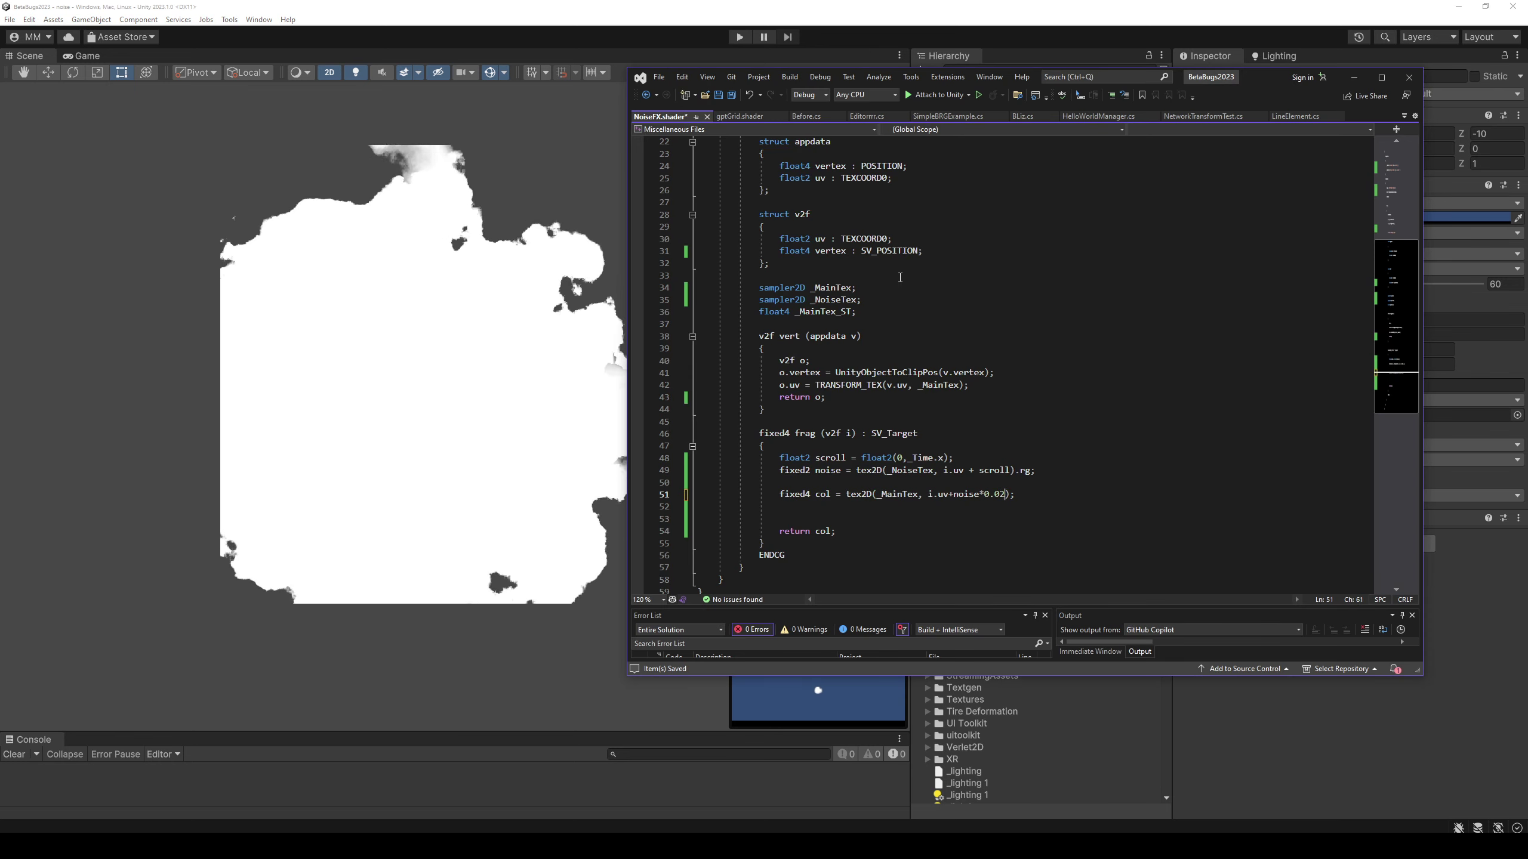
key(alt+Tab)
key(alt+Tab)
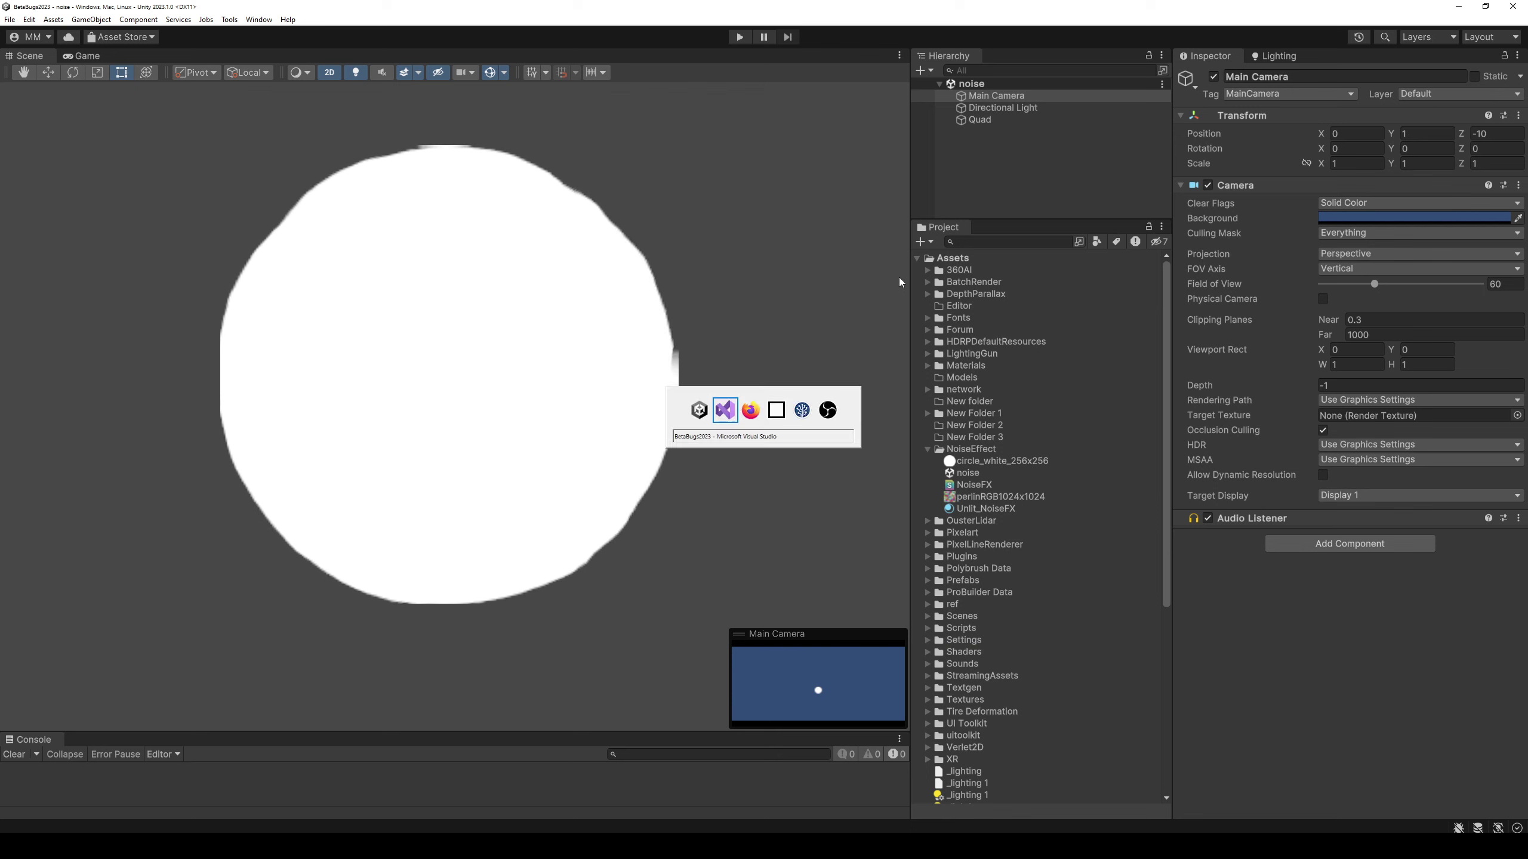
text(1)
key(ctrl+s)
key(alt+Tab)
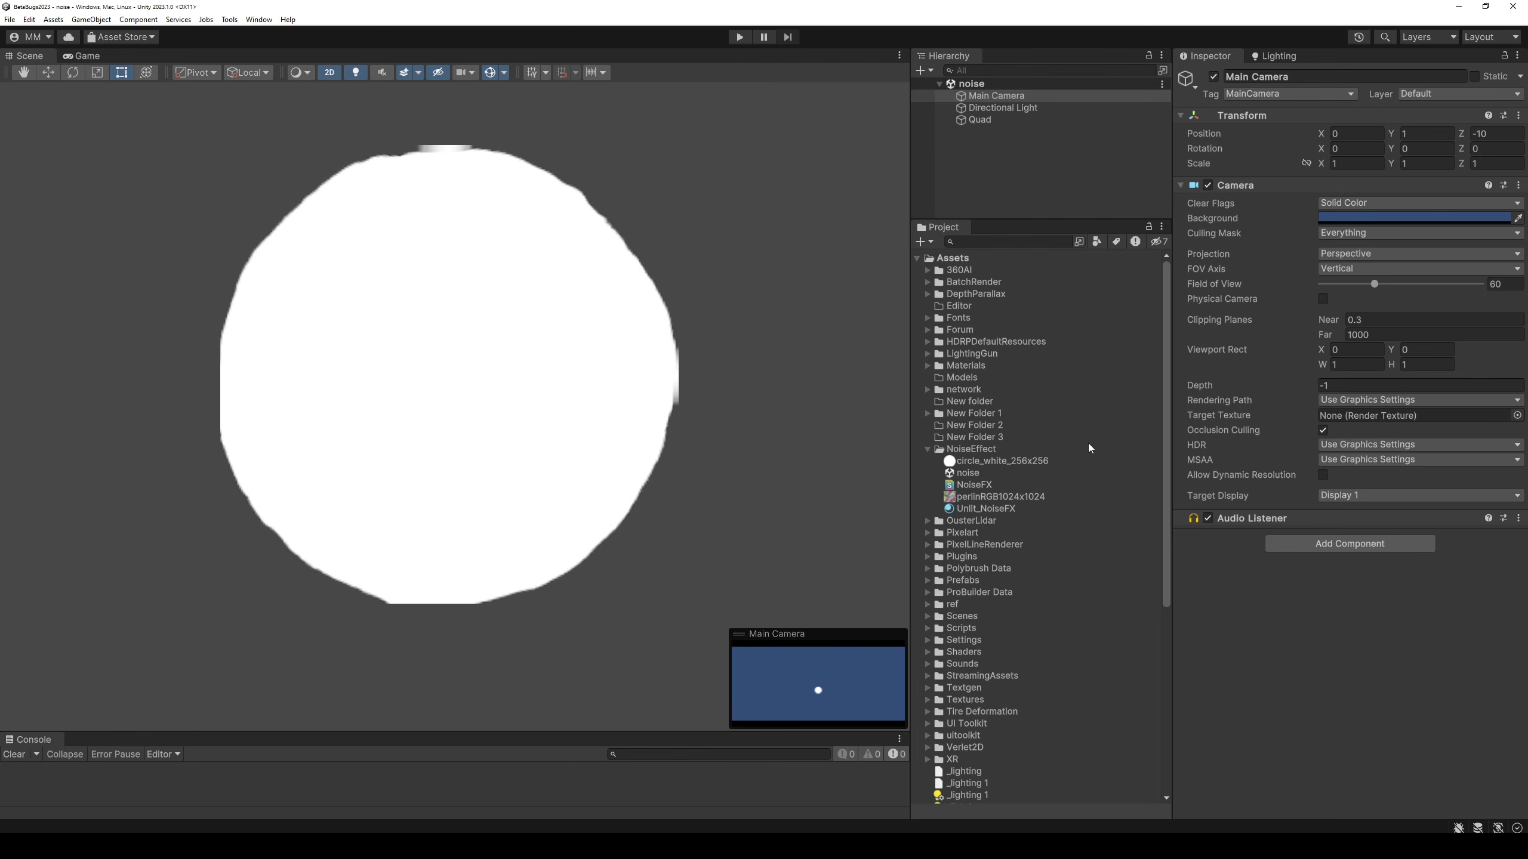
Apply Repeat wrap mode to circle_white_256x256, then set it back to Clamp and apply.
click(1041, 463)
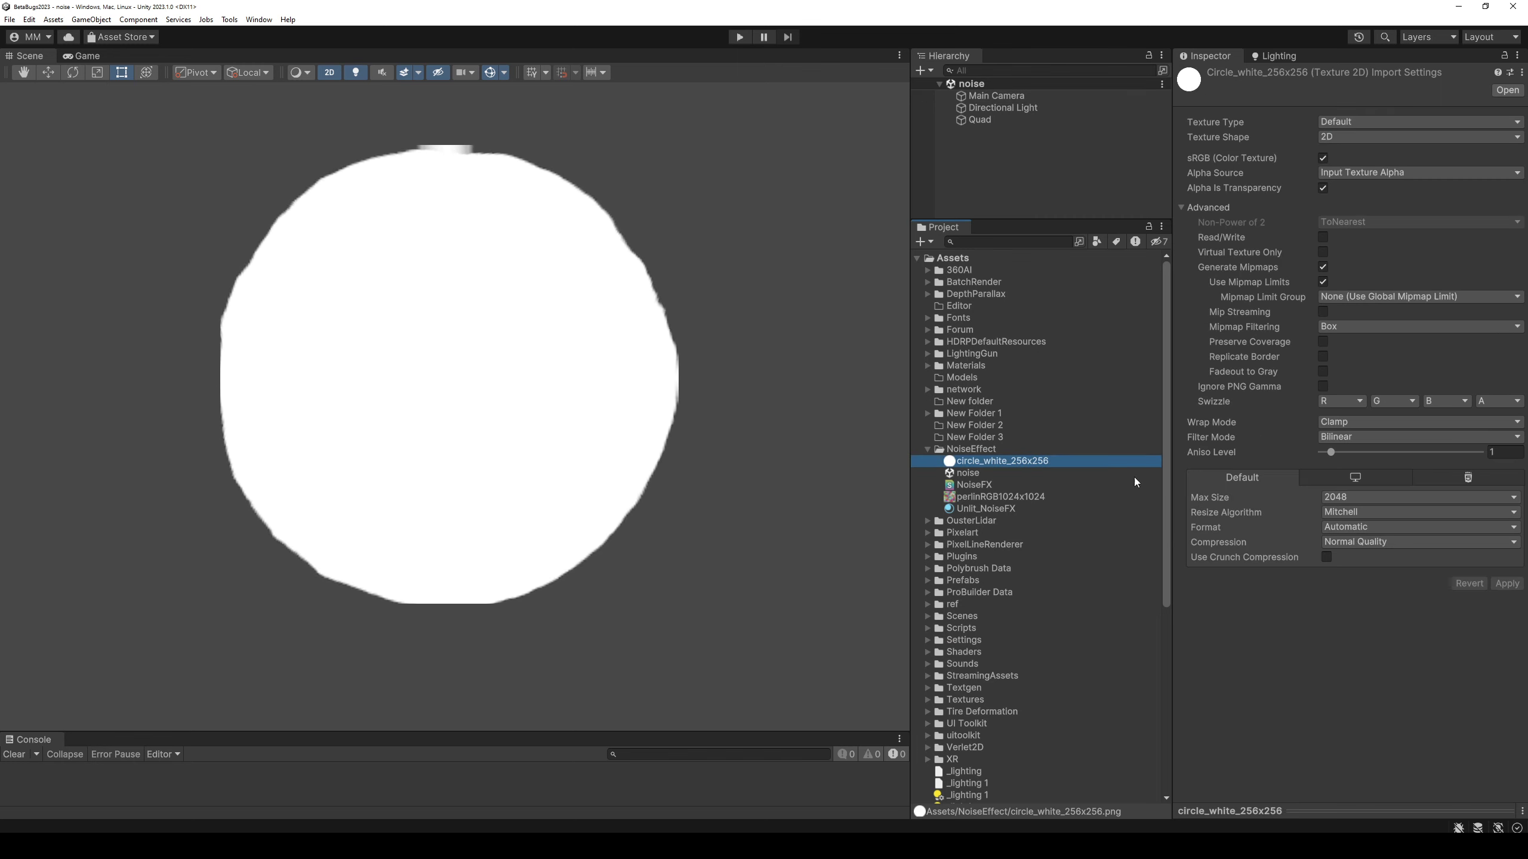
click(1373, 425)
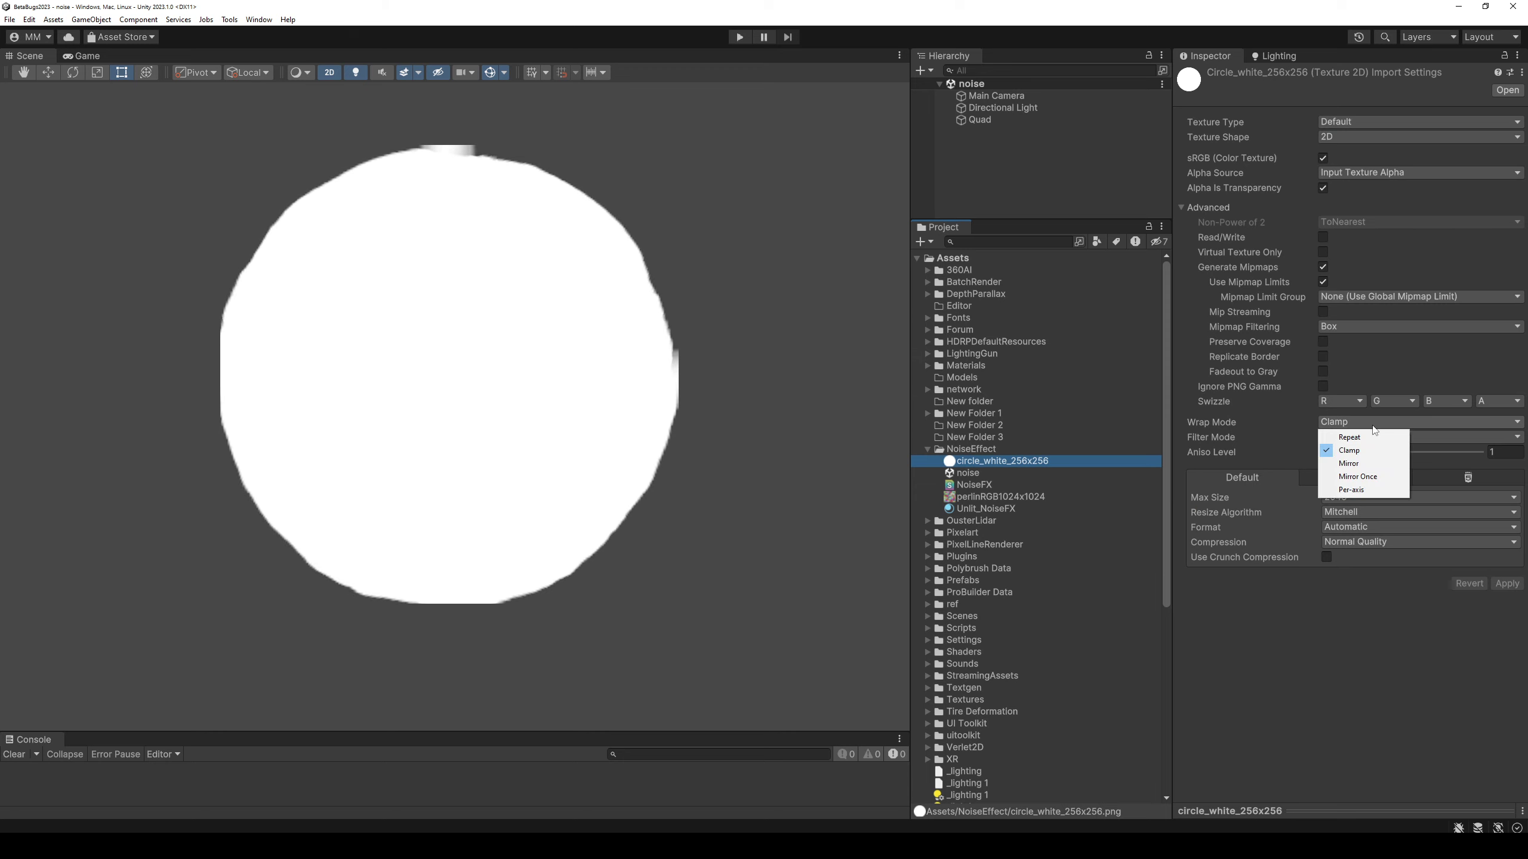
click(1353, 434)
click(1499, 584)
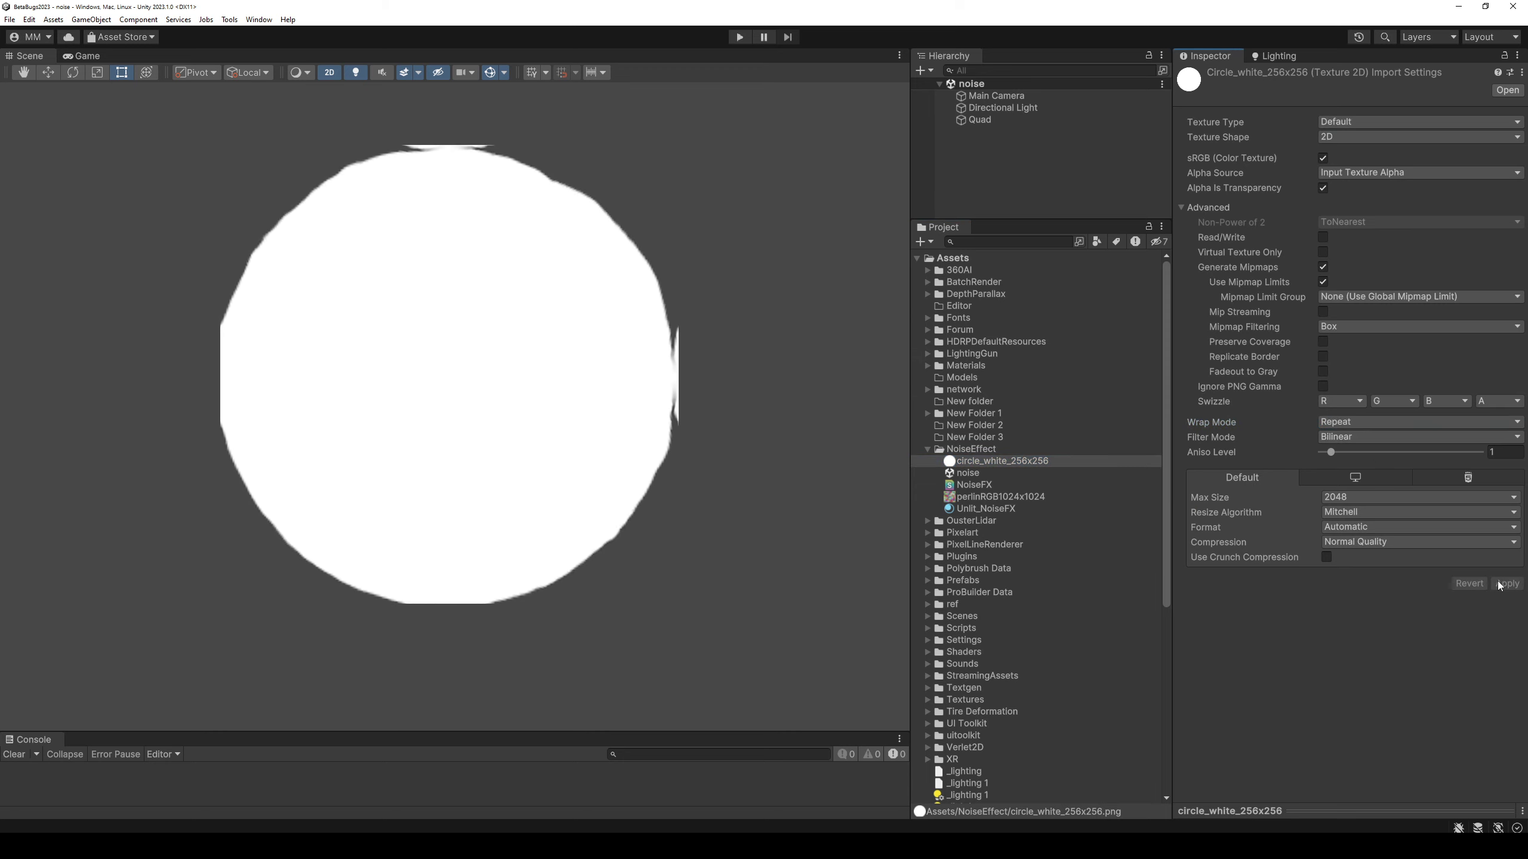
click(1357, 424)
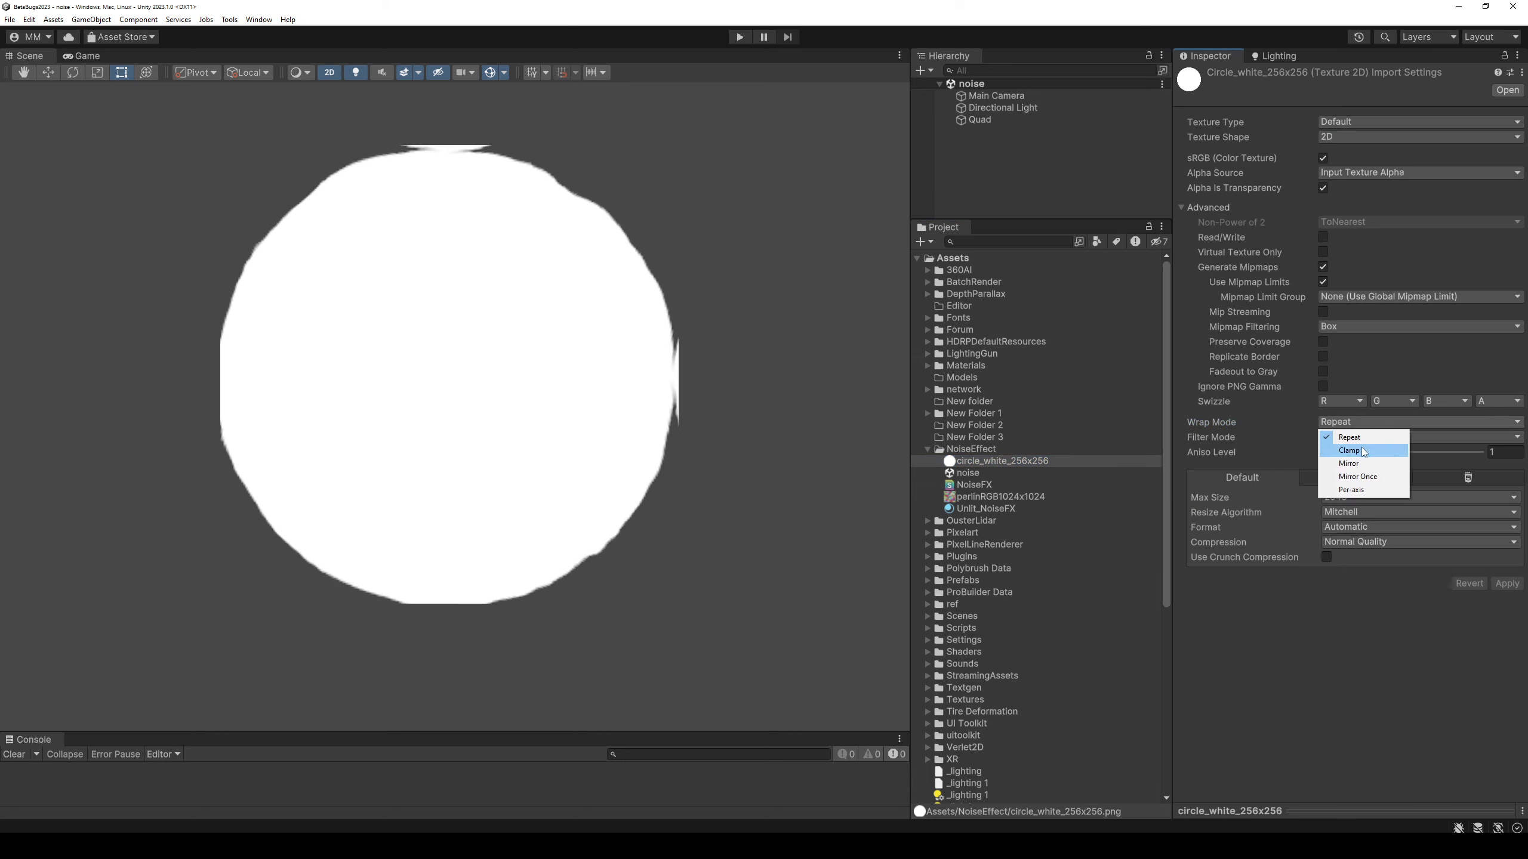
click(1350, 450)
click(1508, 583)
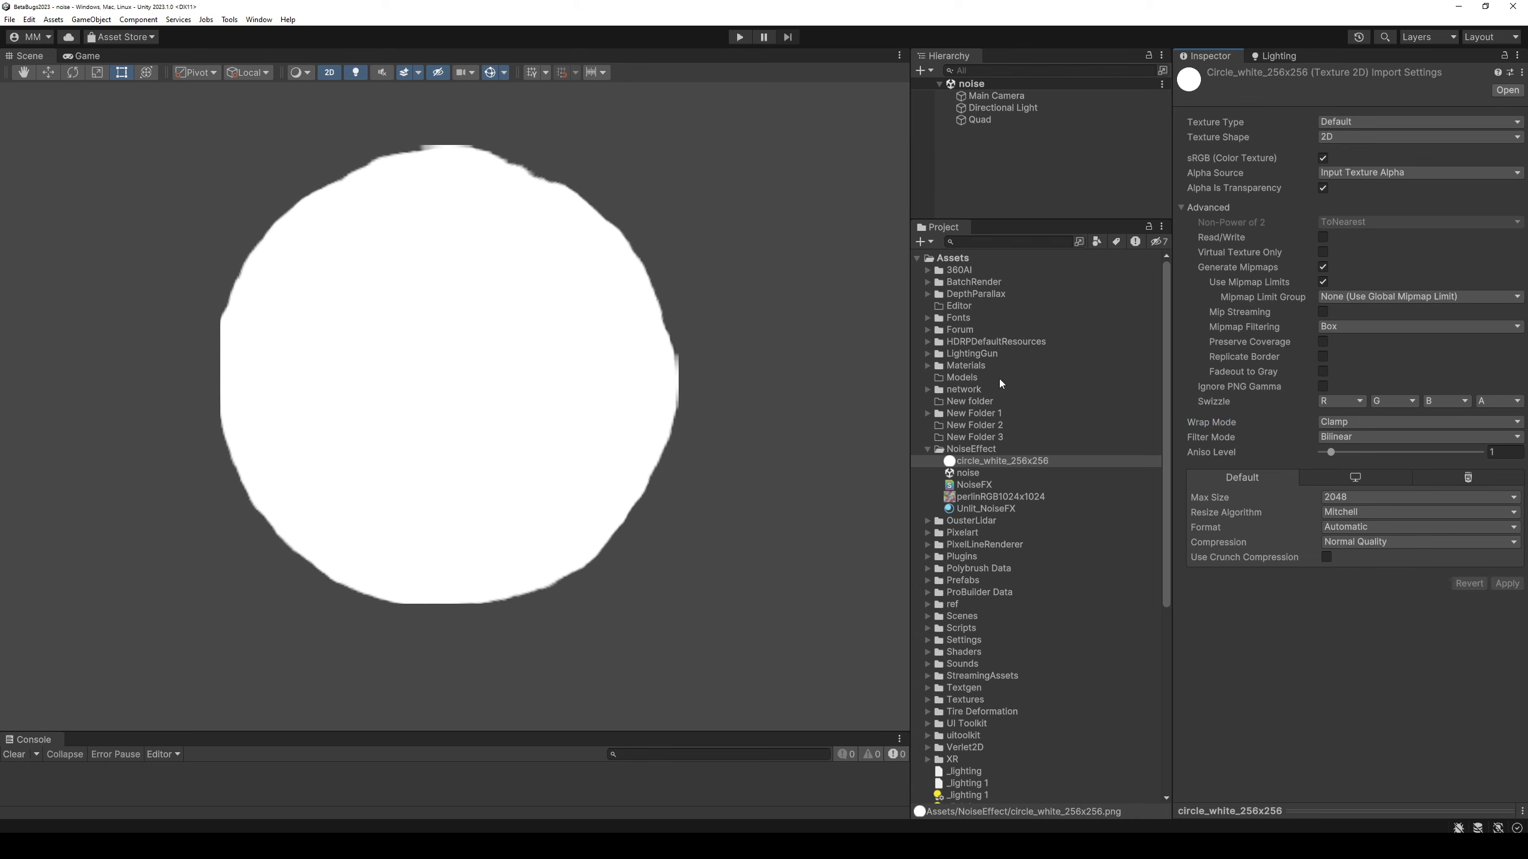
On the Quad's material, try Texture tiling X values 1.2 and 0.3, leaving it at 1.
click(991, 120)
scroll(1287, 542, down, 1)
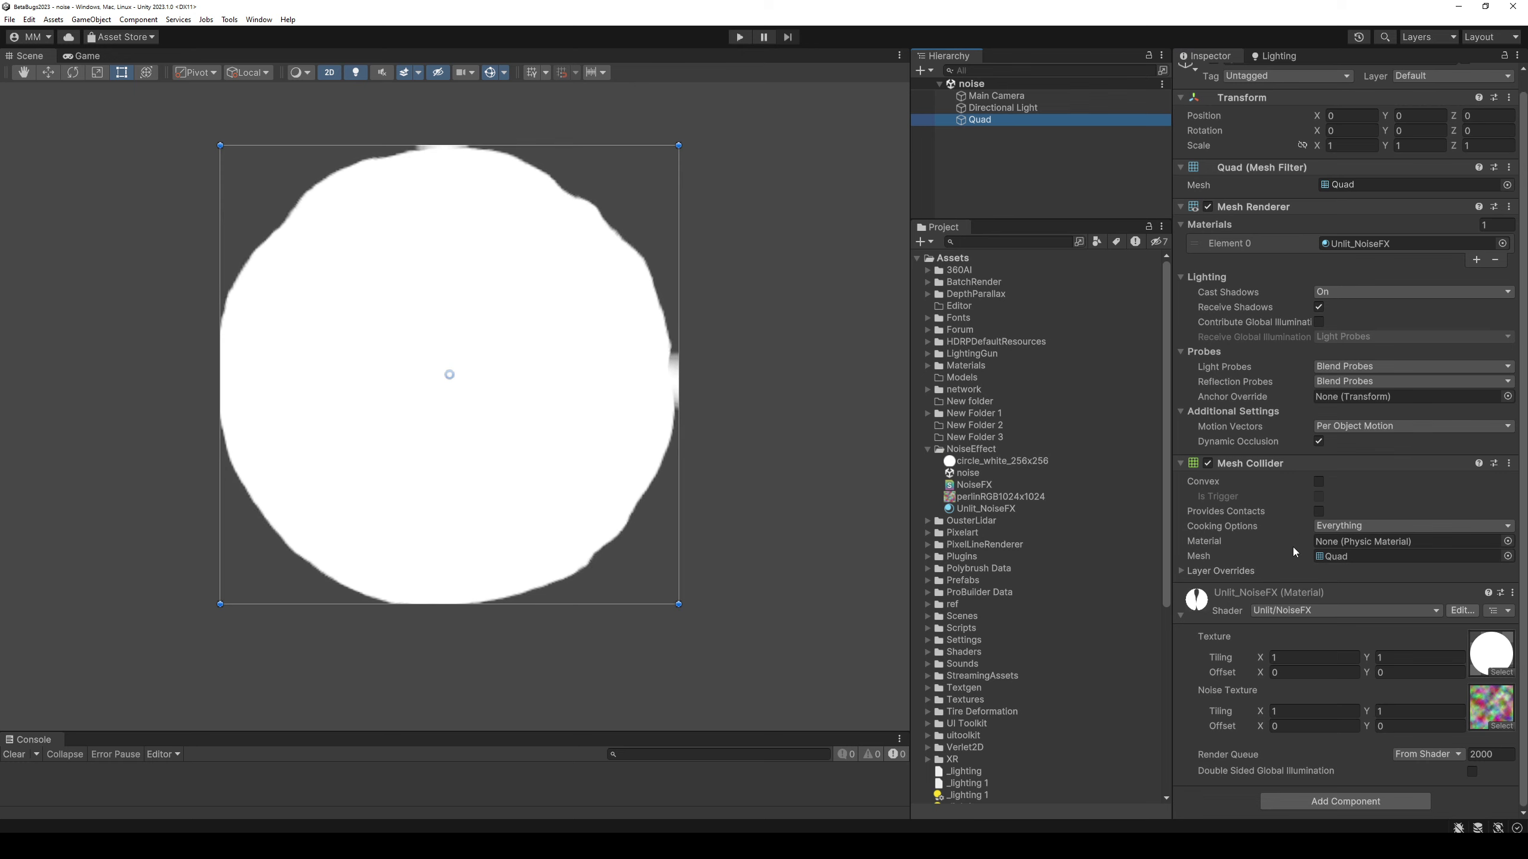
click(1323, 655)
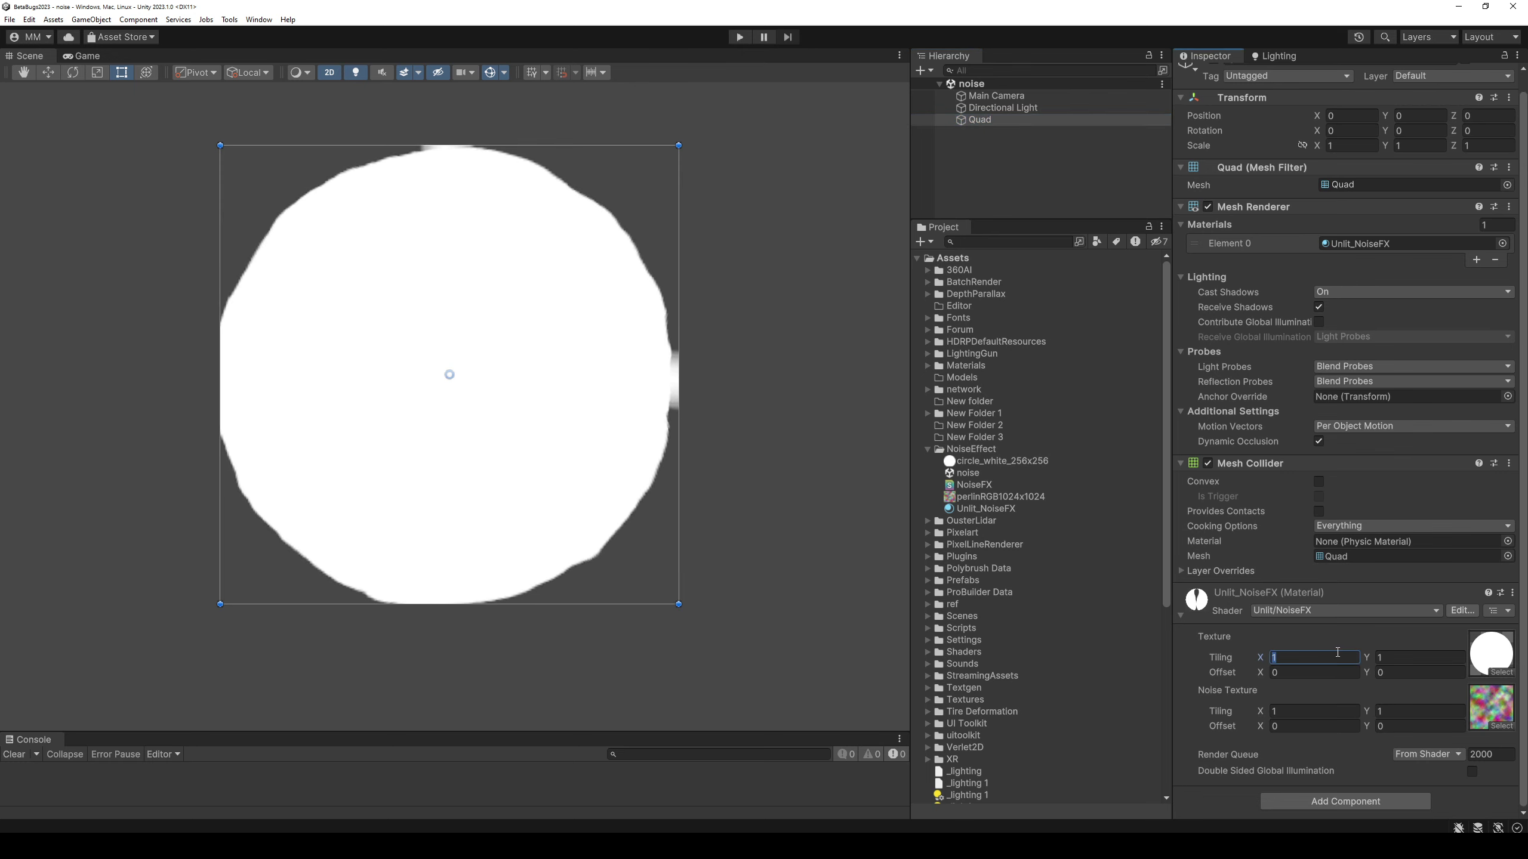
text(1)
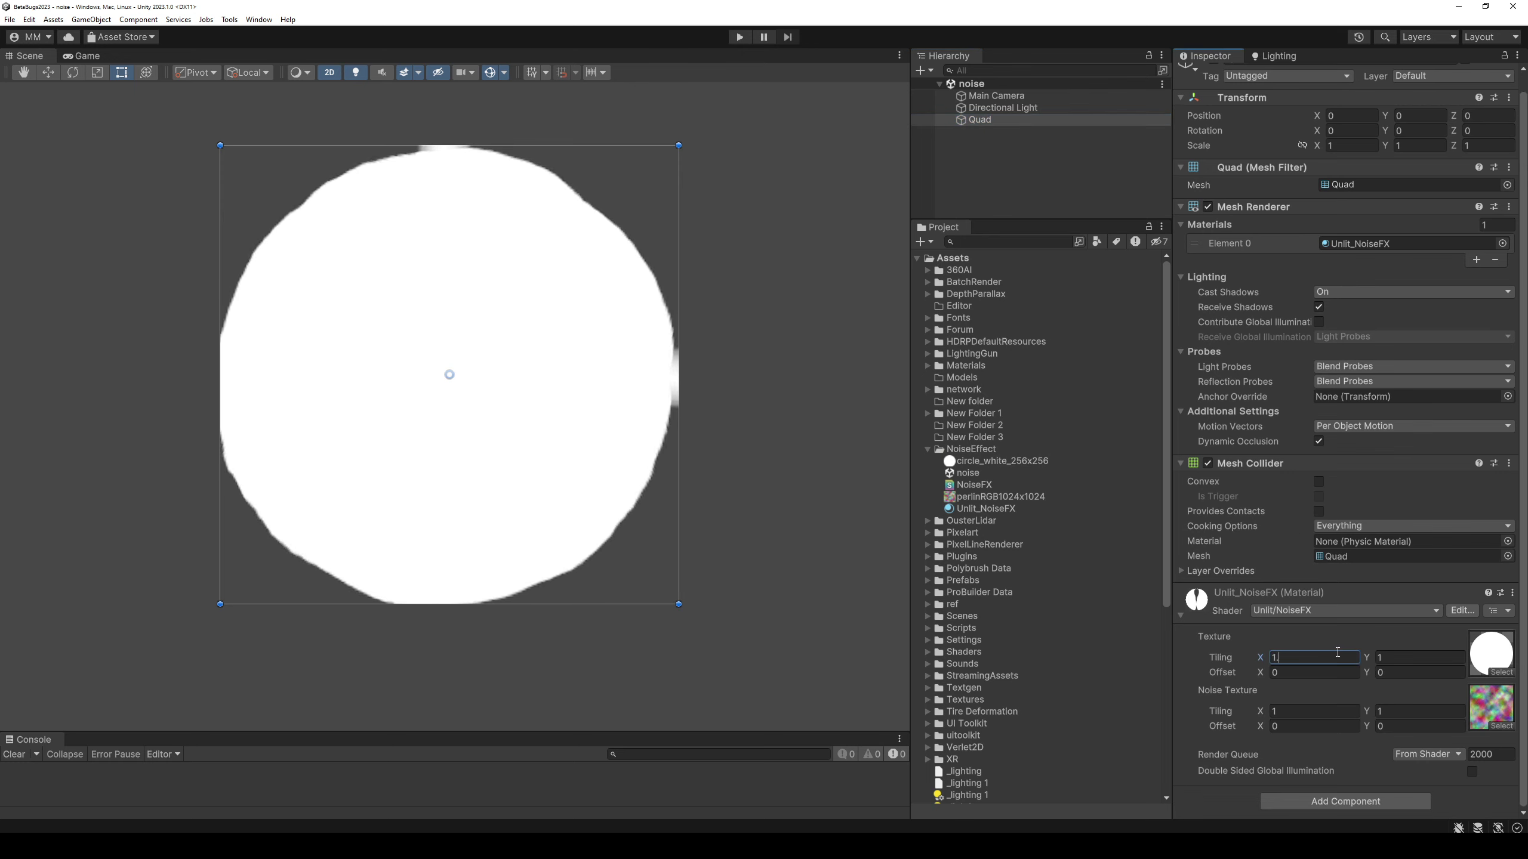
text(.2)
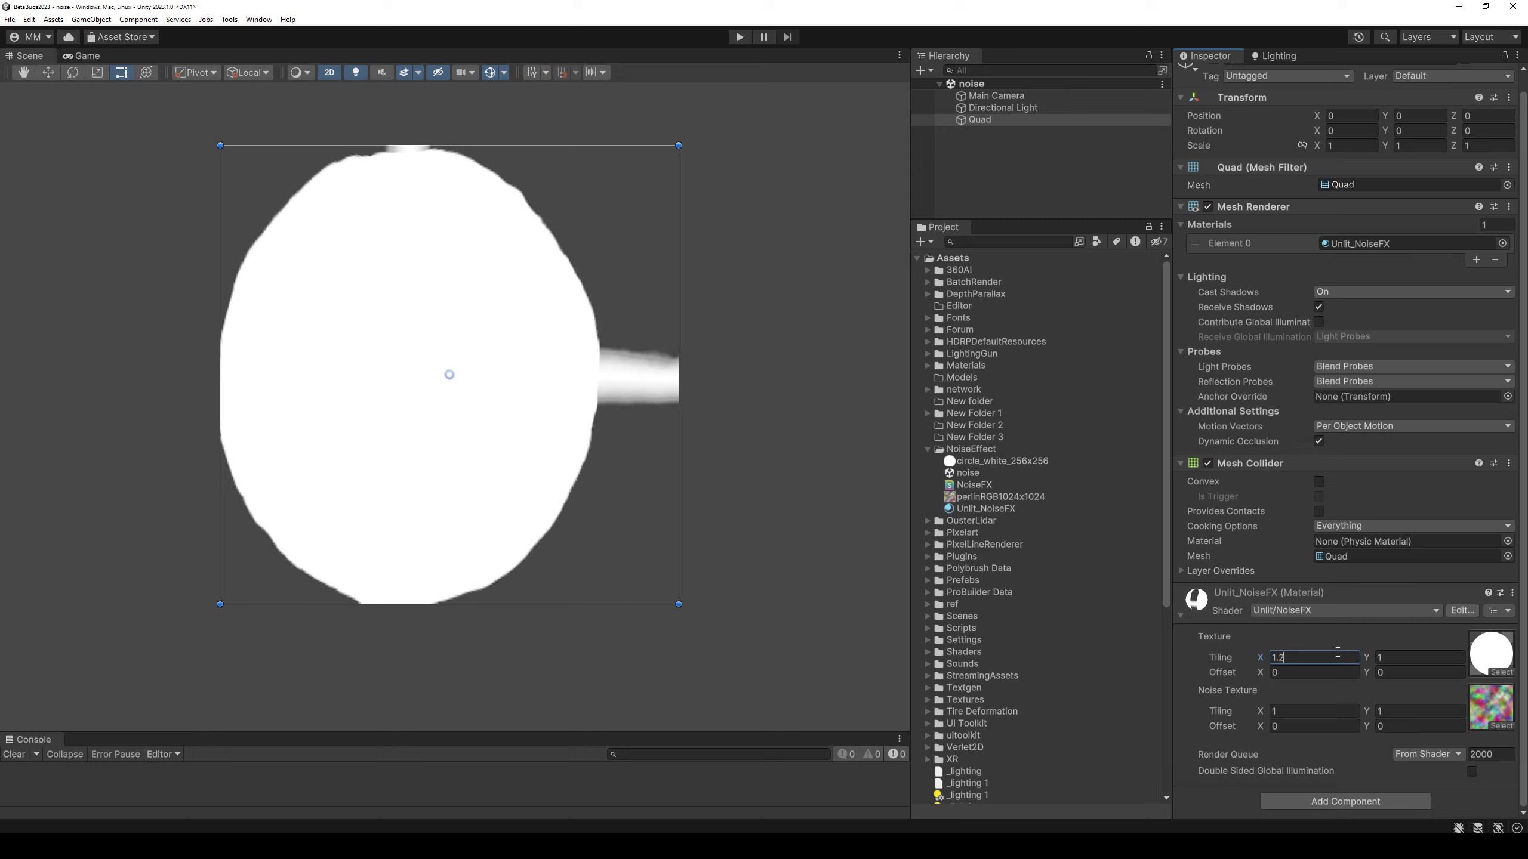
key(BackSpace)
key(BackSpace)
key(BackSpace)
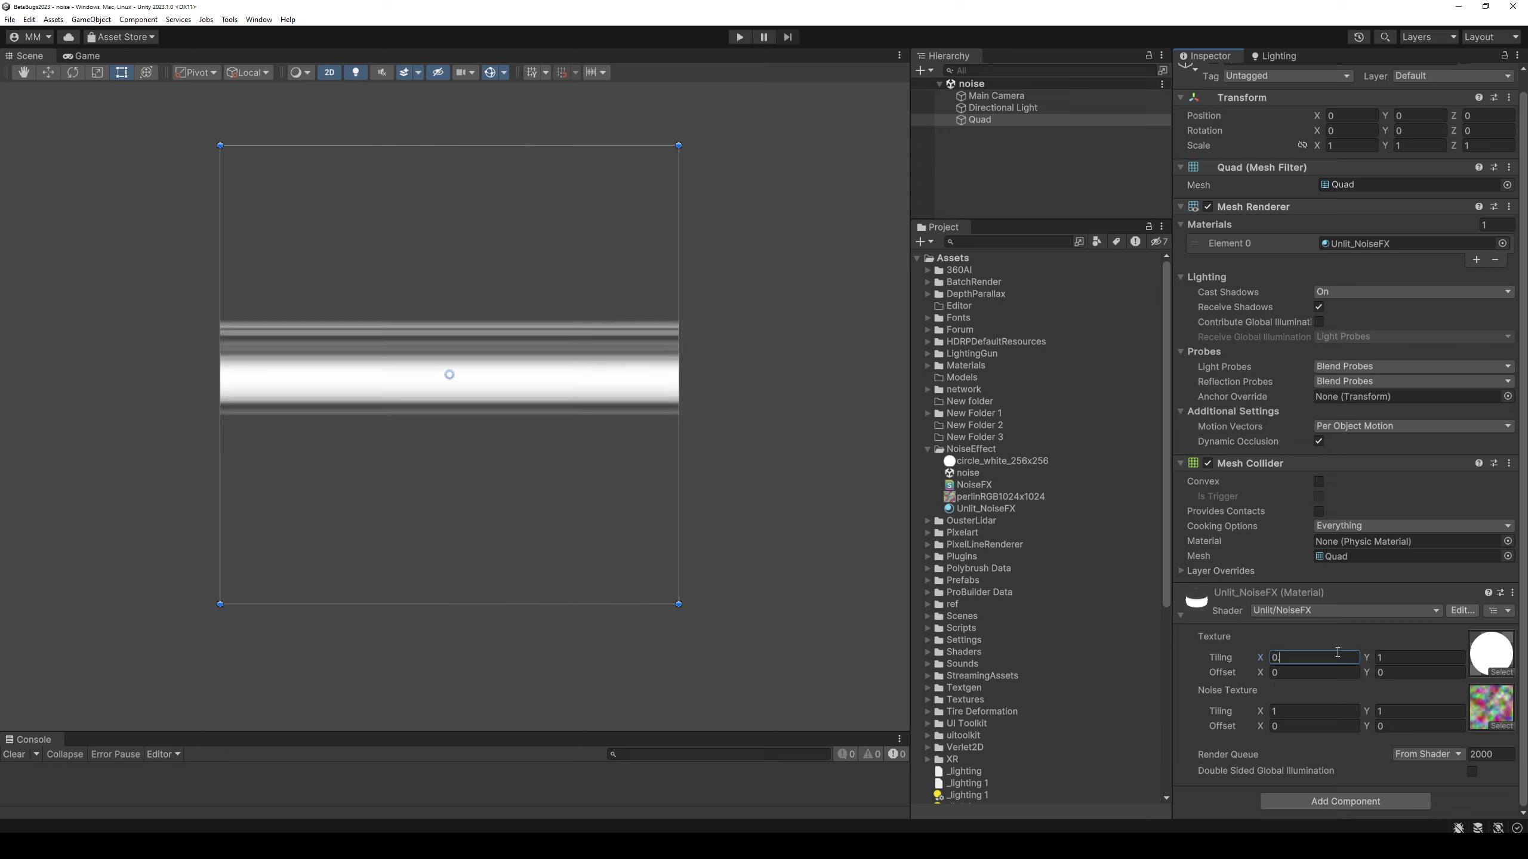
text(0.3)
key(BackSpace)
key(BackSpace)
key(BackSpace)
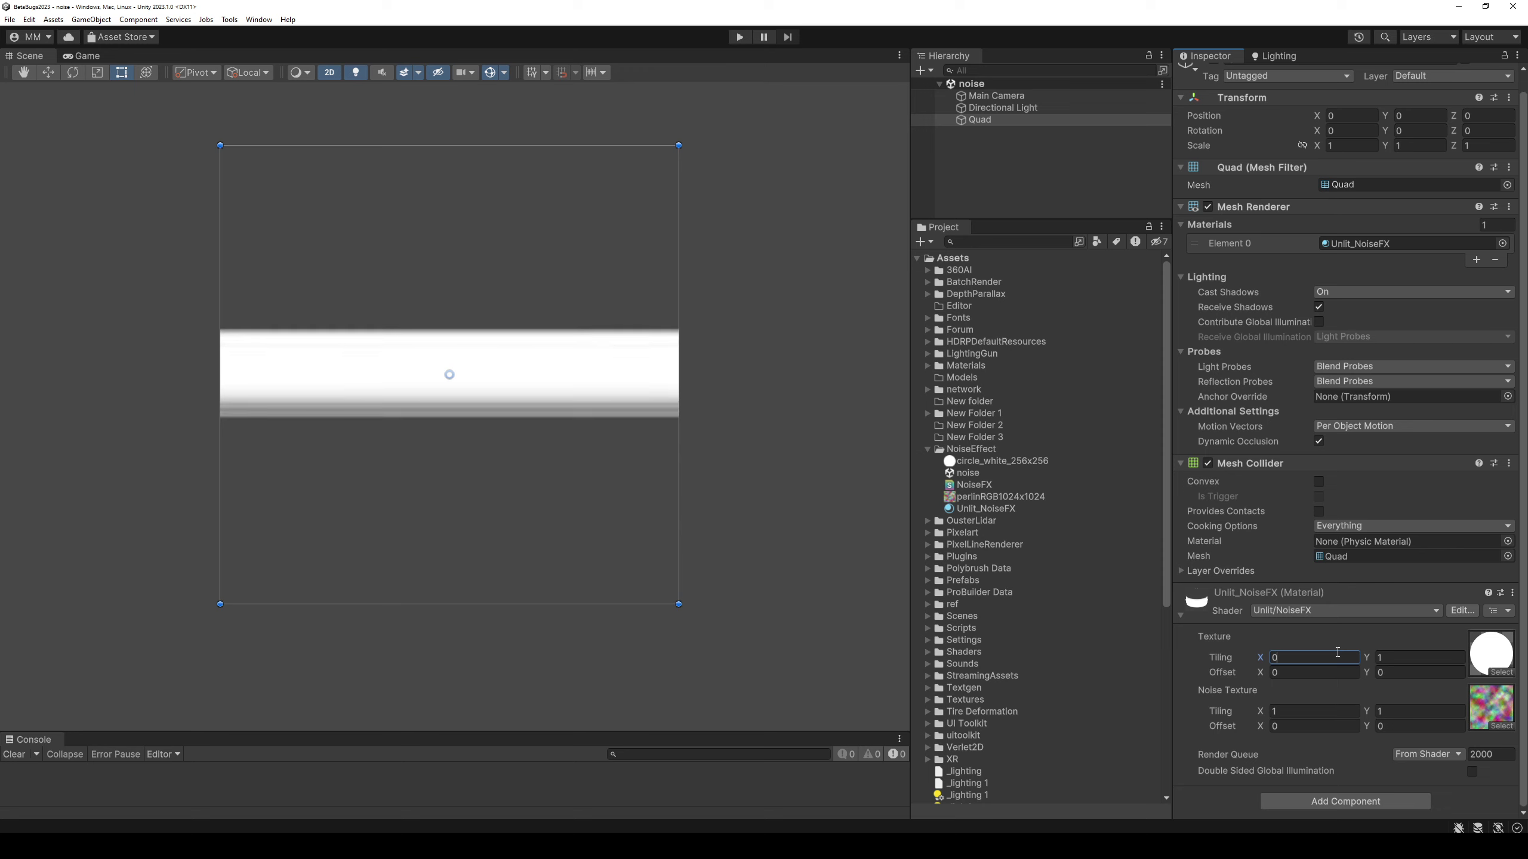
text(1)
key(Tab)
key(Tab)
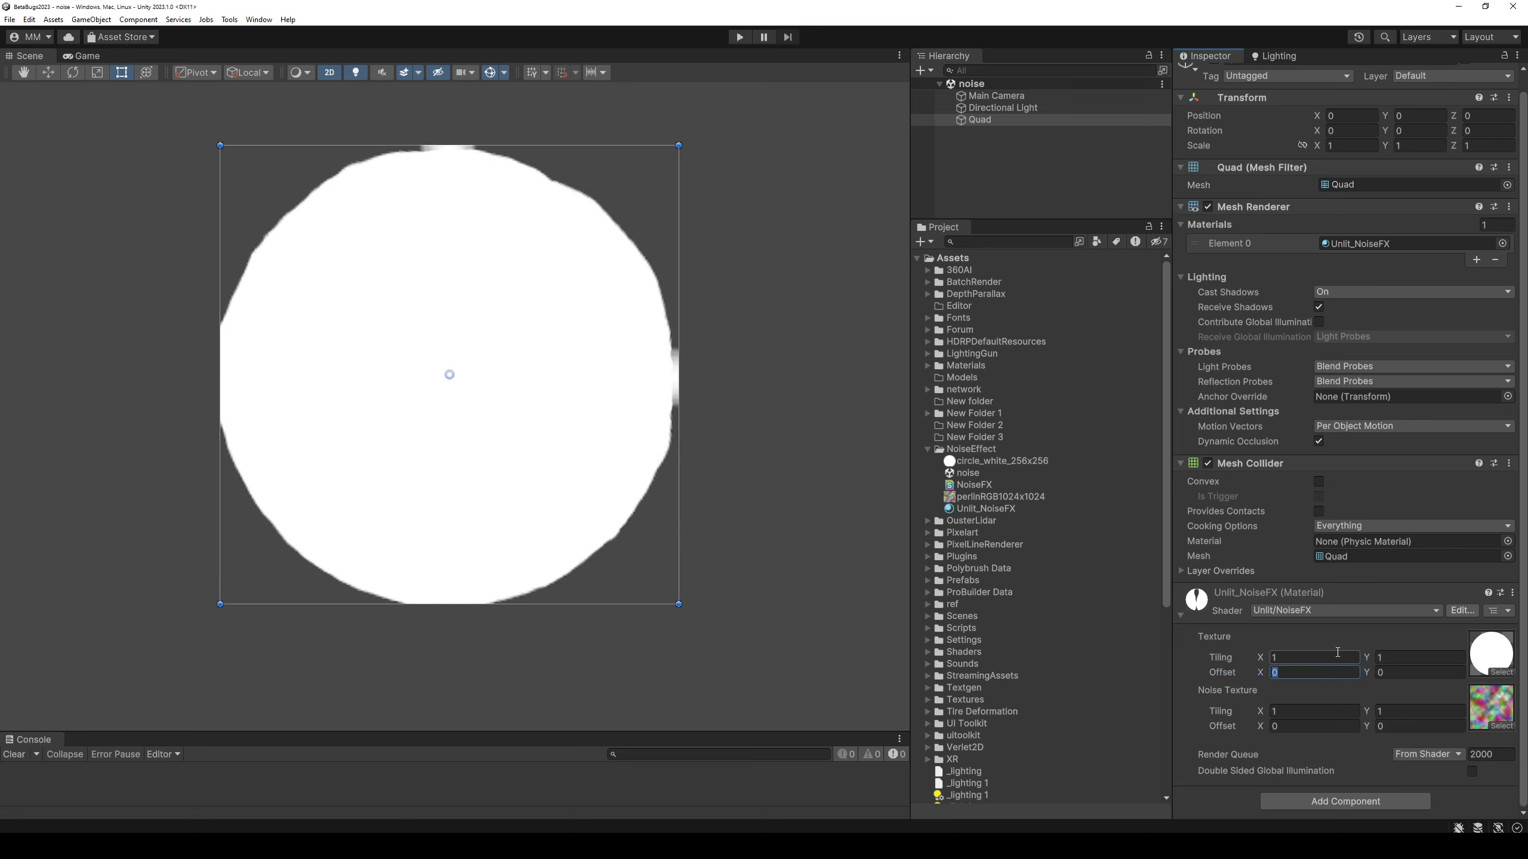
Try Texture offset X of 0.2, then reset it to 0 and locate the circle texture.
text(0.3)
key(BackSpace)
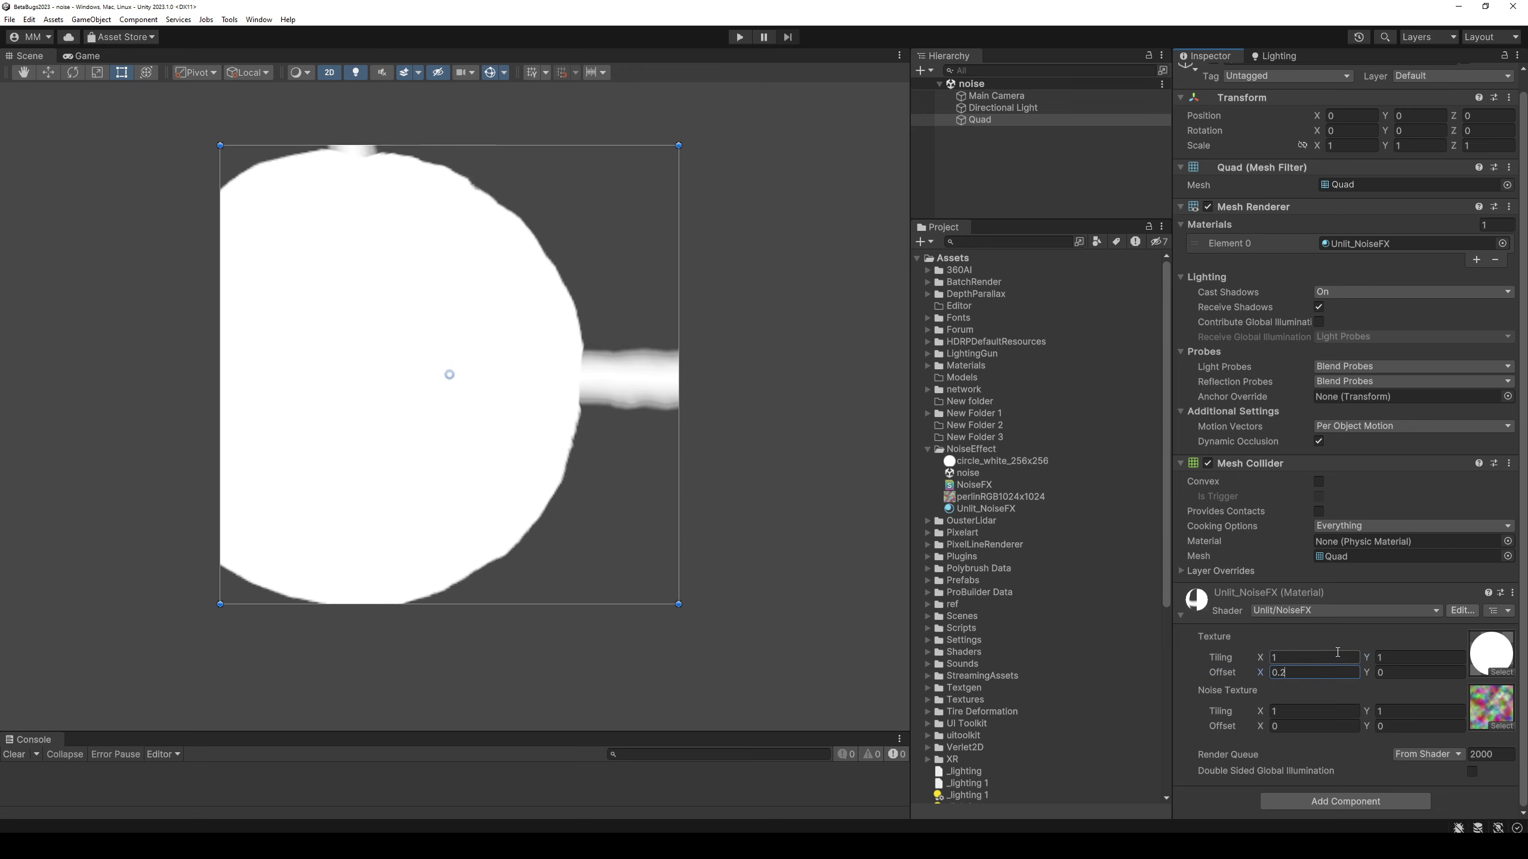
text(2)
key(Tab)
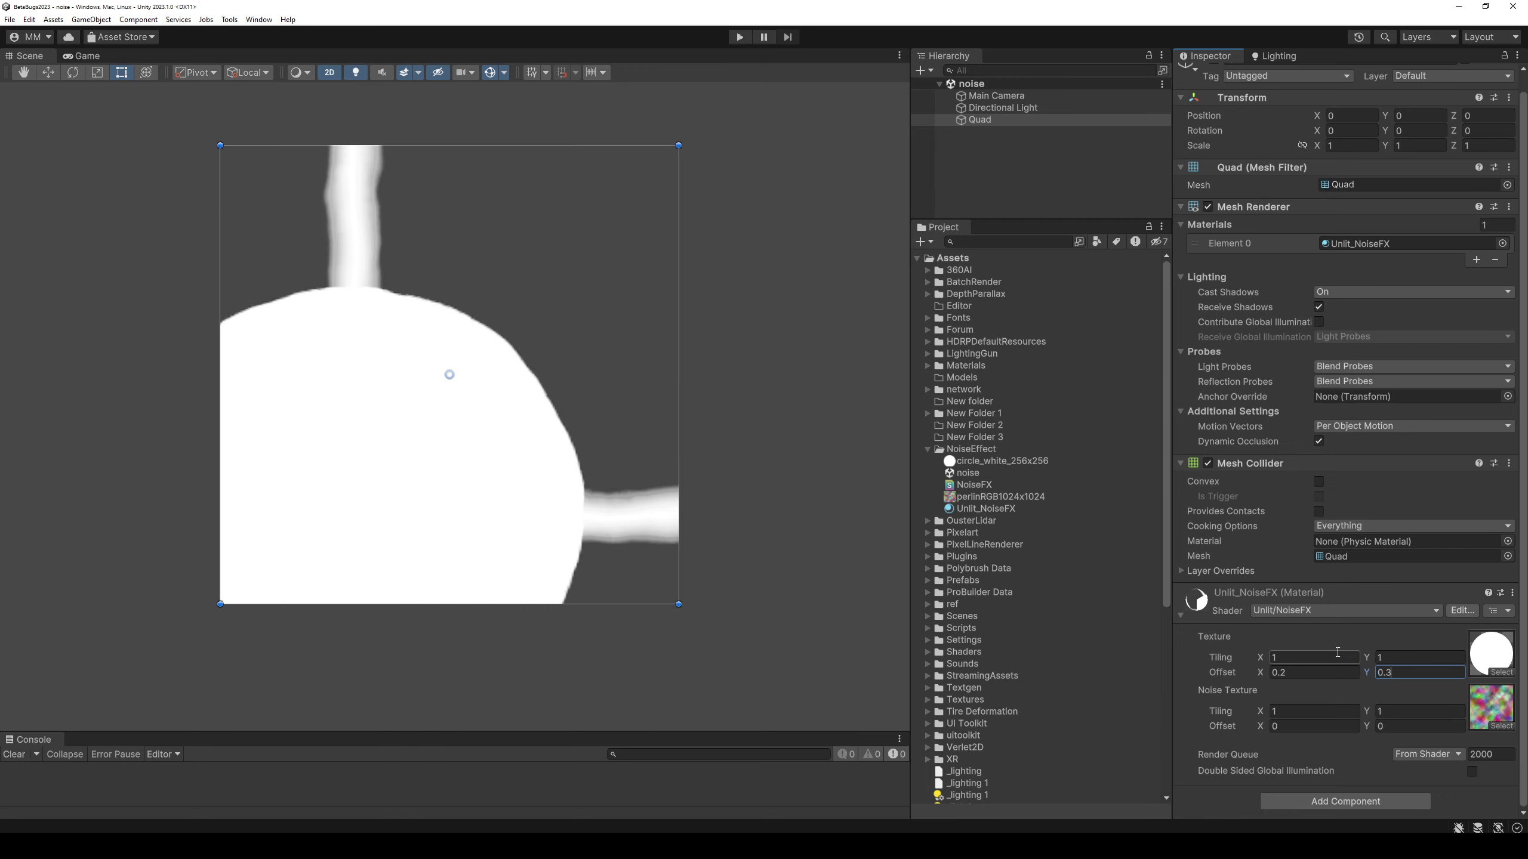
key(Tab)
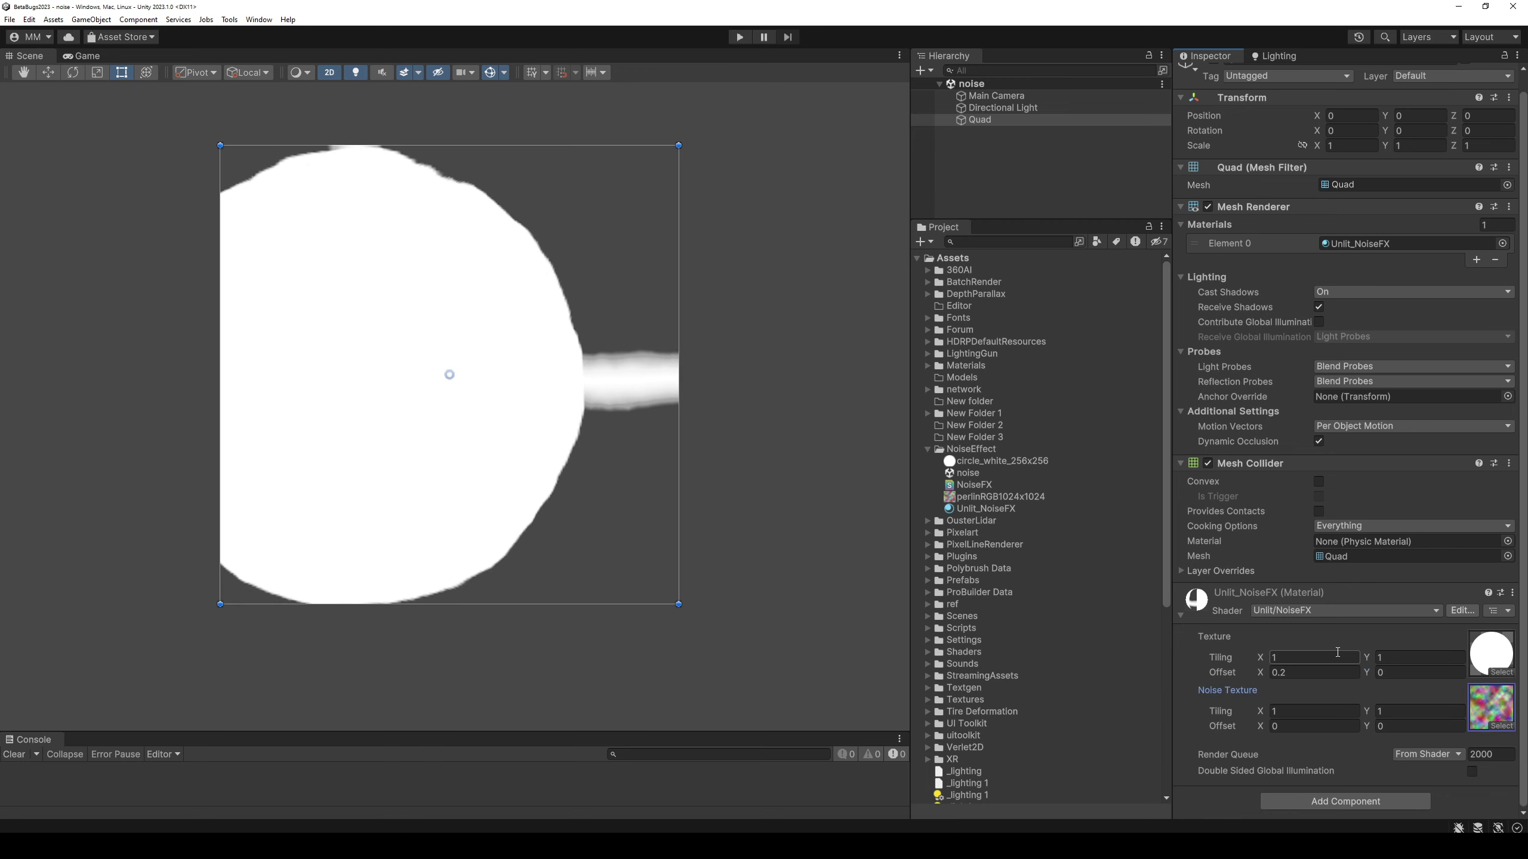
click(1328, 669)
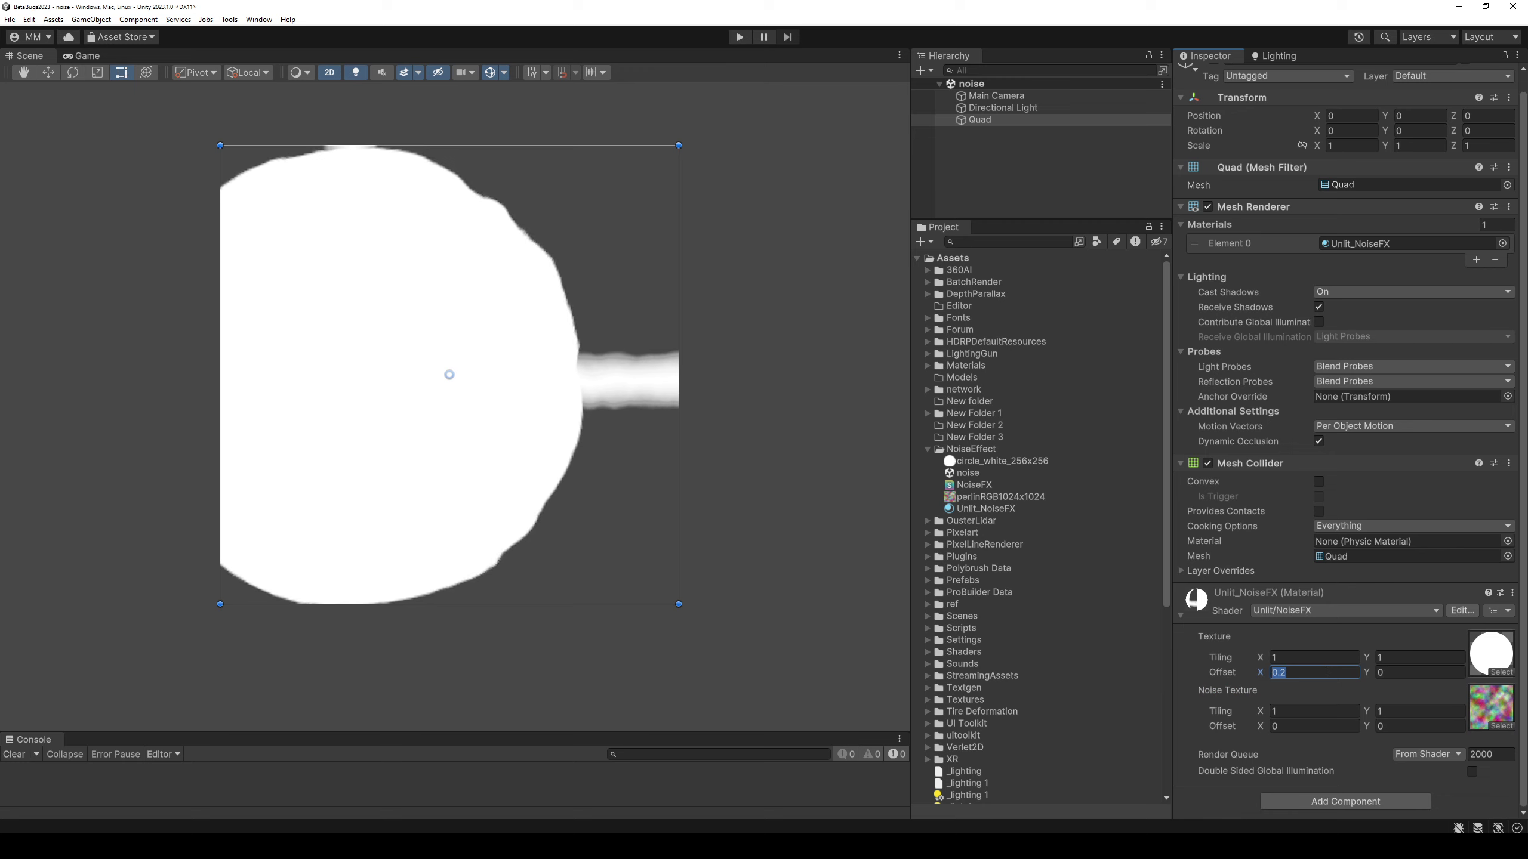
text(0)
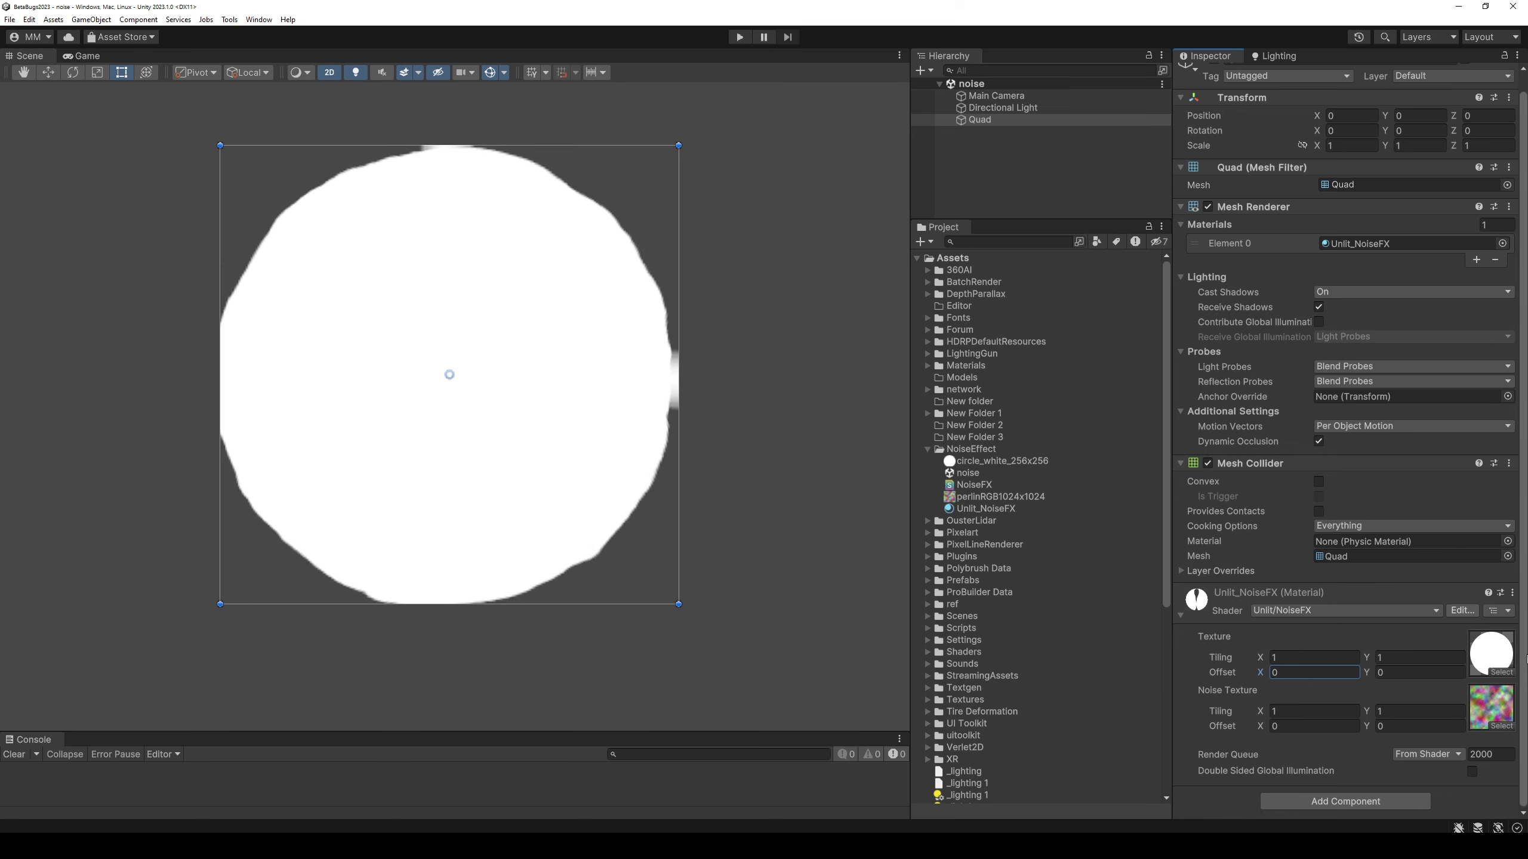
click(1512, 657)
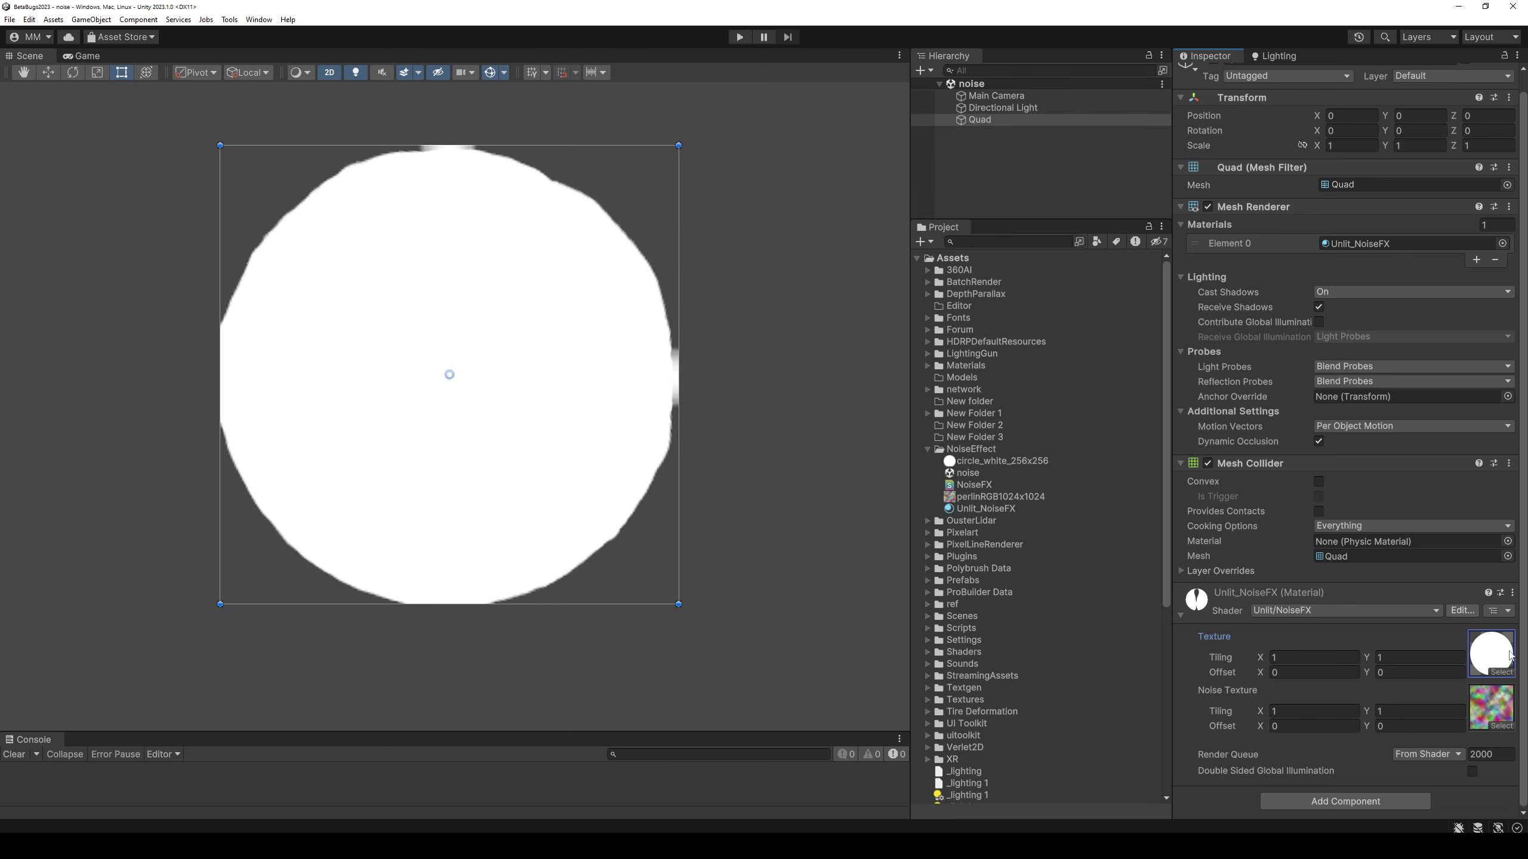
Search 'par' and assign Default-ParticleSystem as the material's main Texture, then return to Visual Studio.
click(1502, 672)
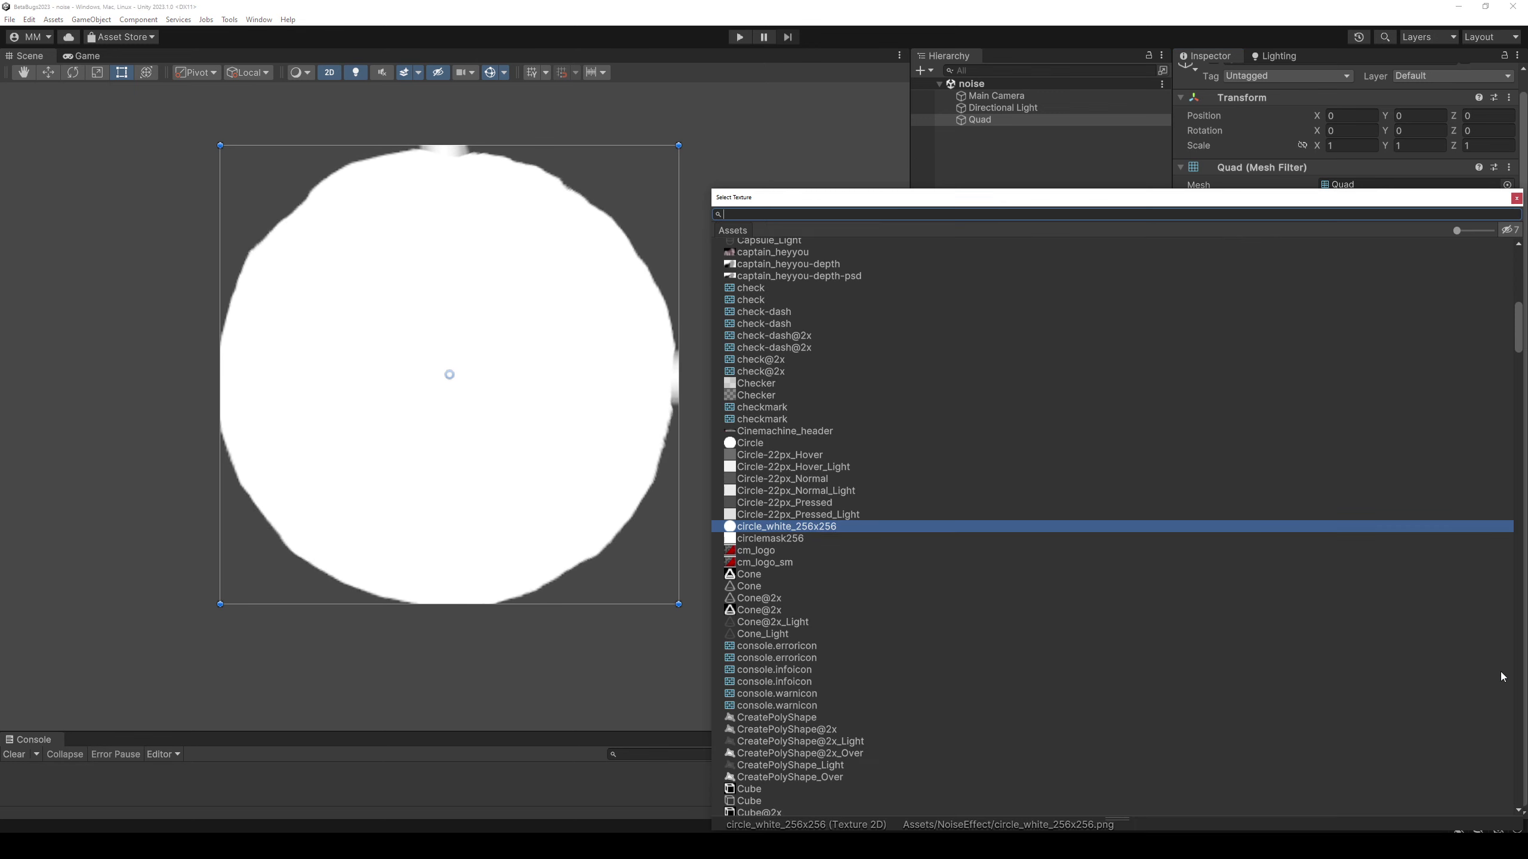
text(par)
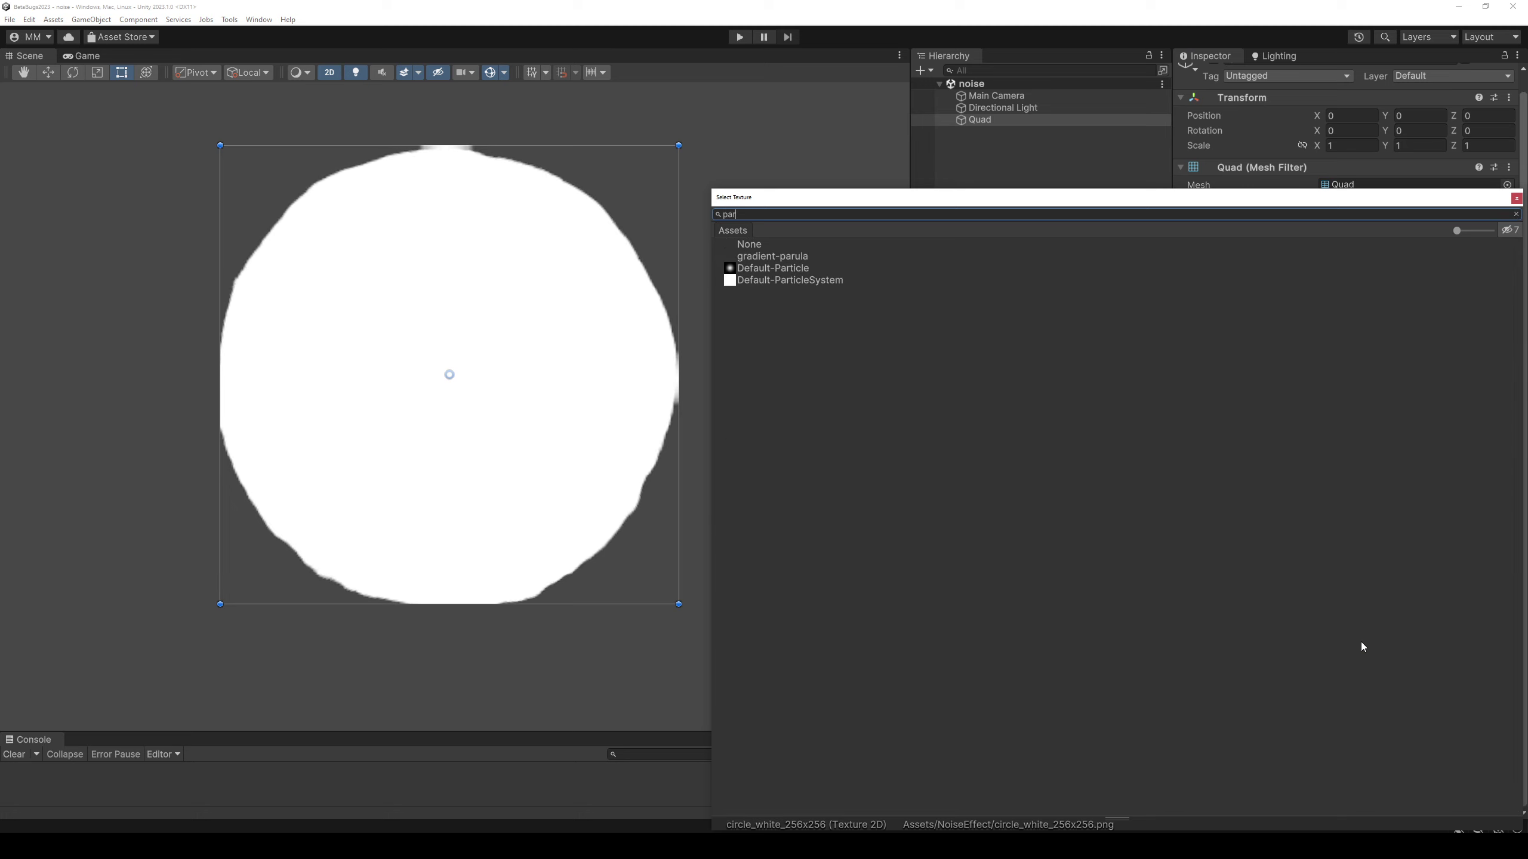
key(Down)
key(Down)
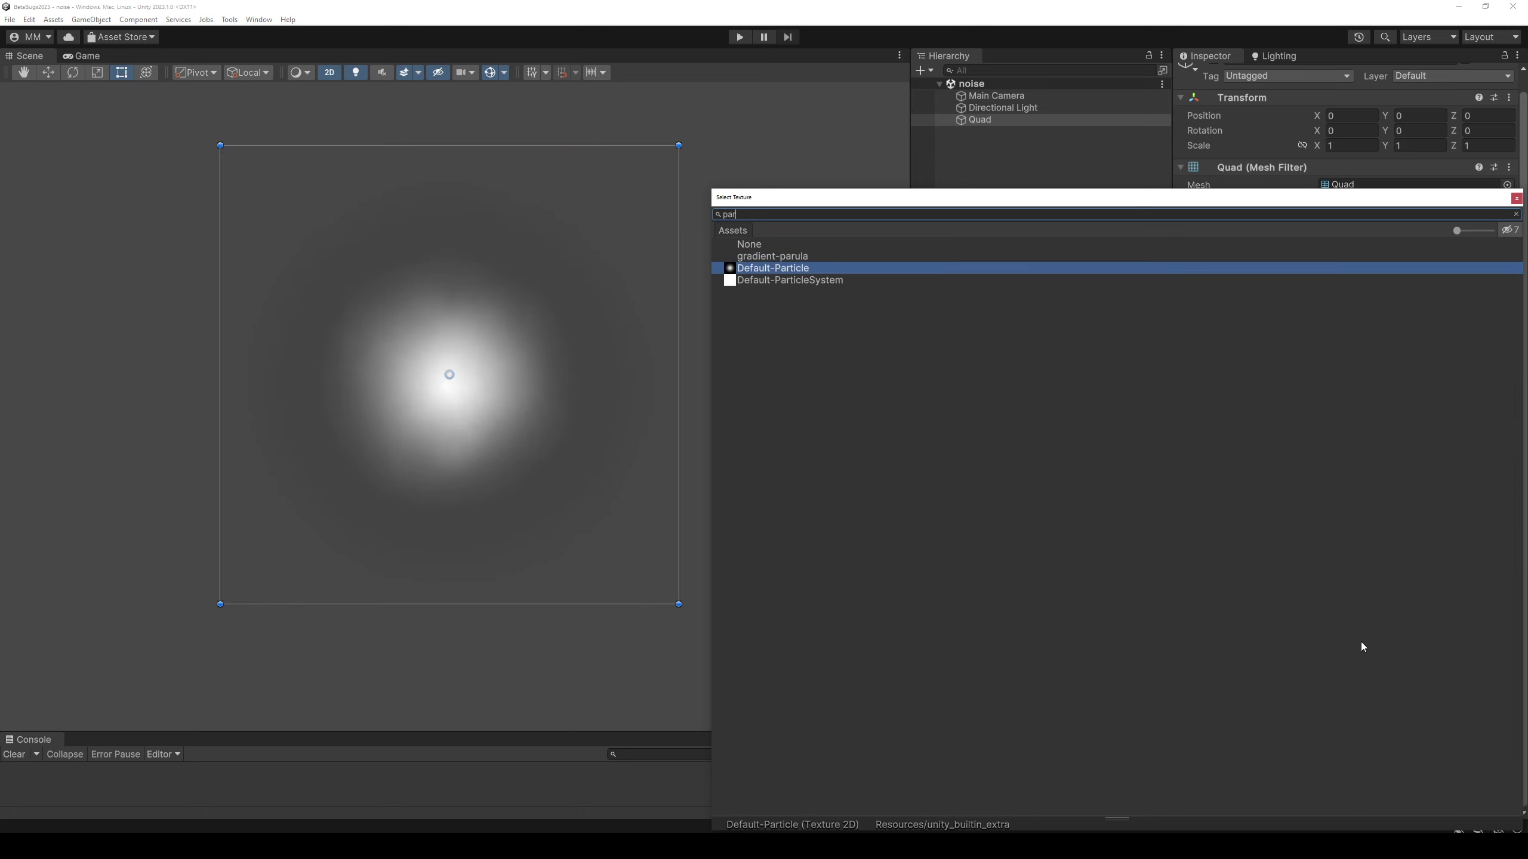
key(Down)
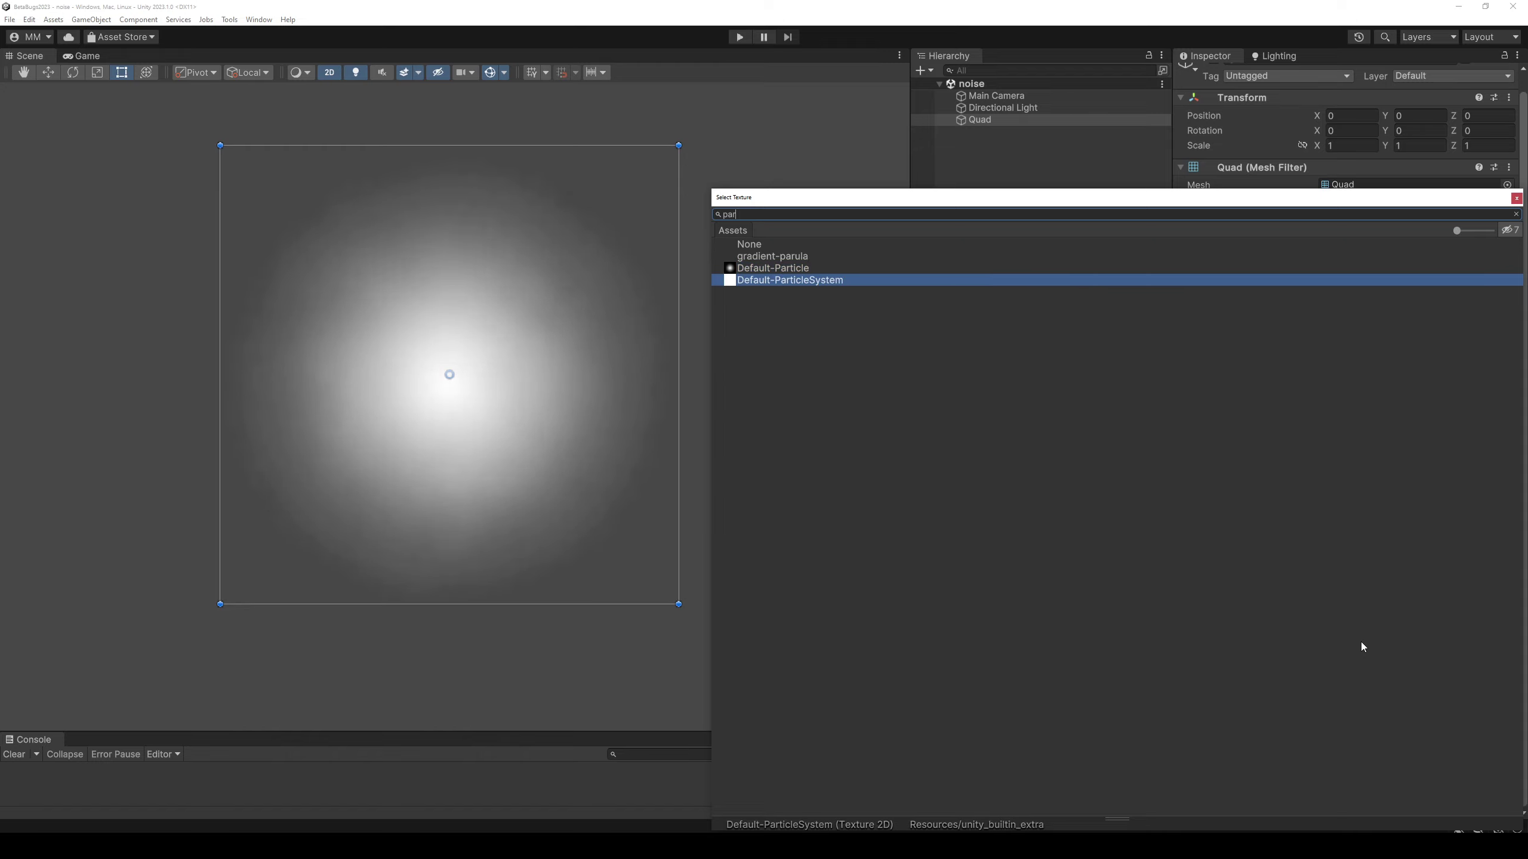
key(Return)
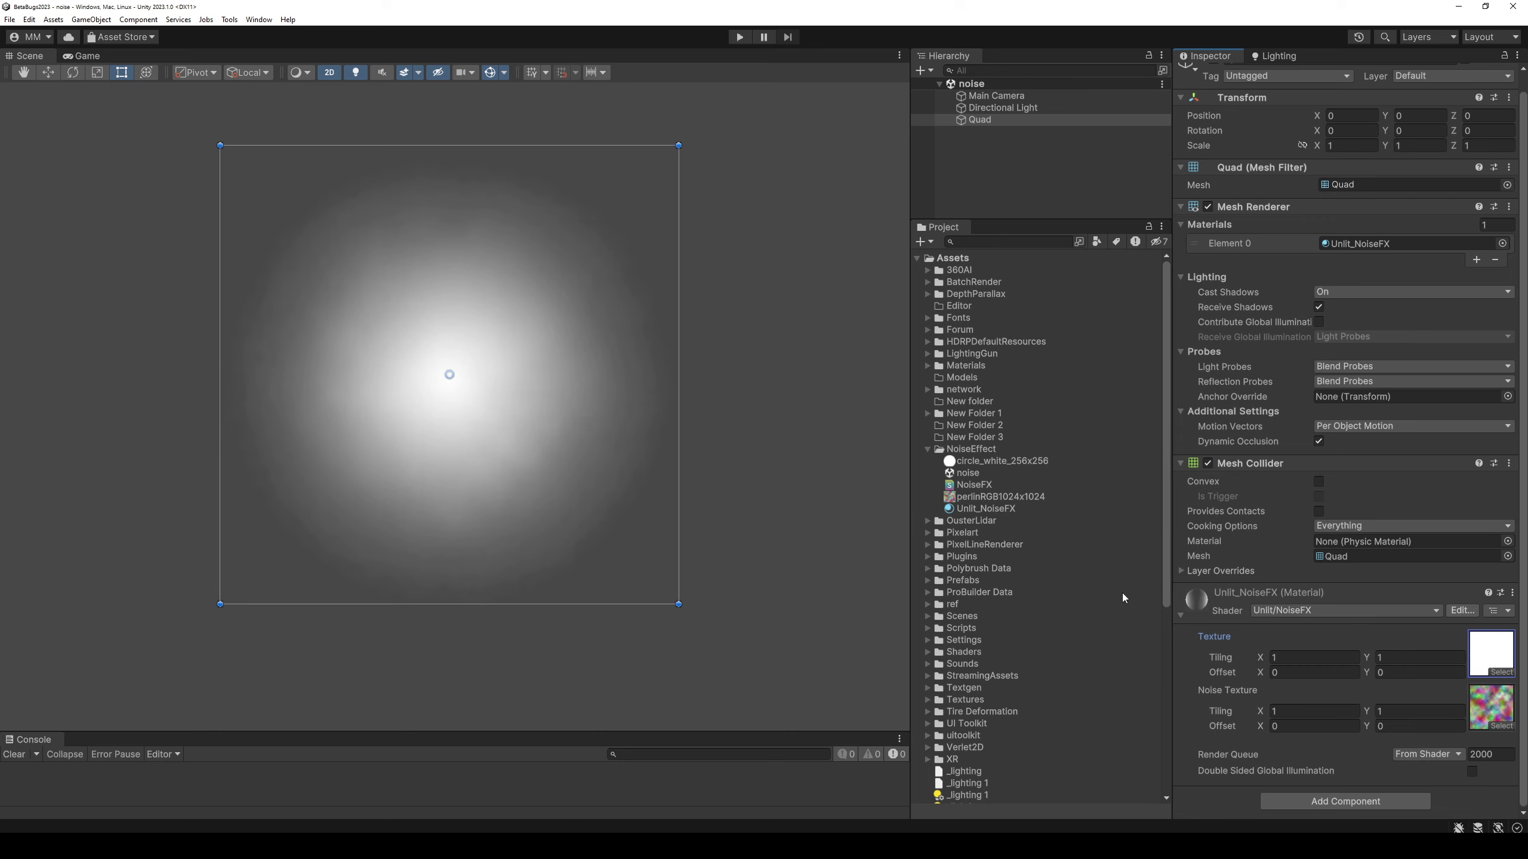
key(alt+Tab)
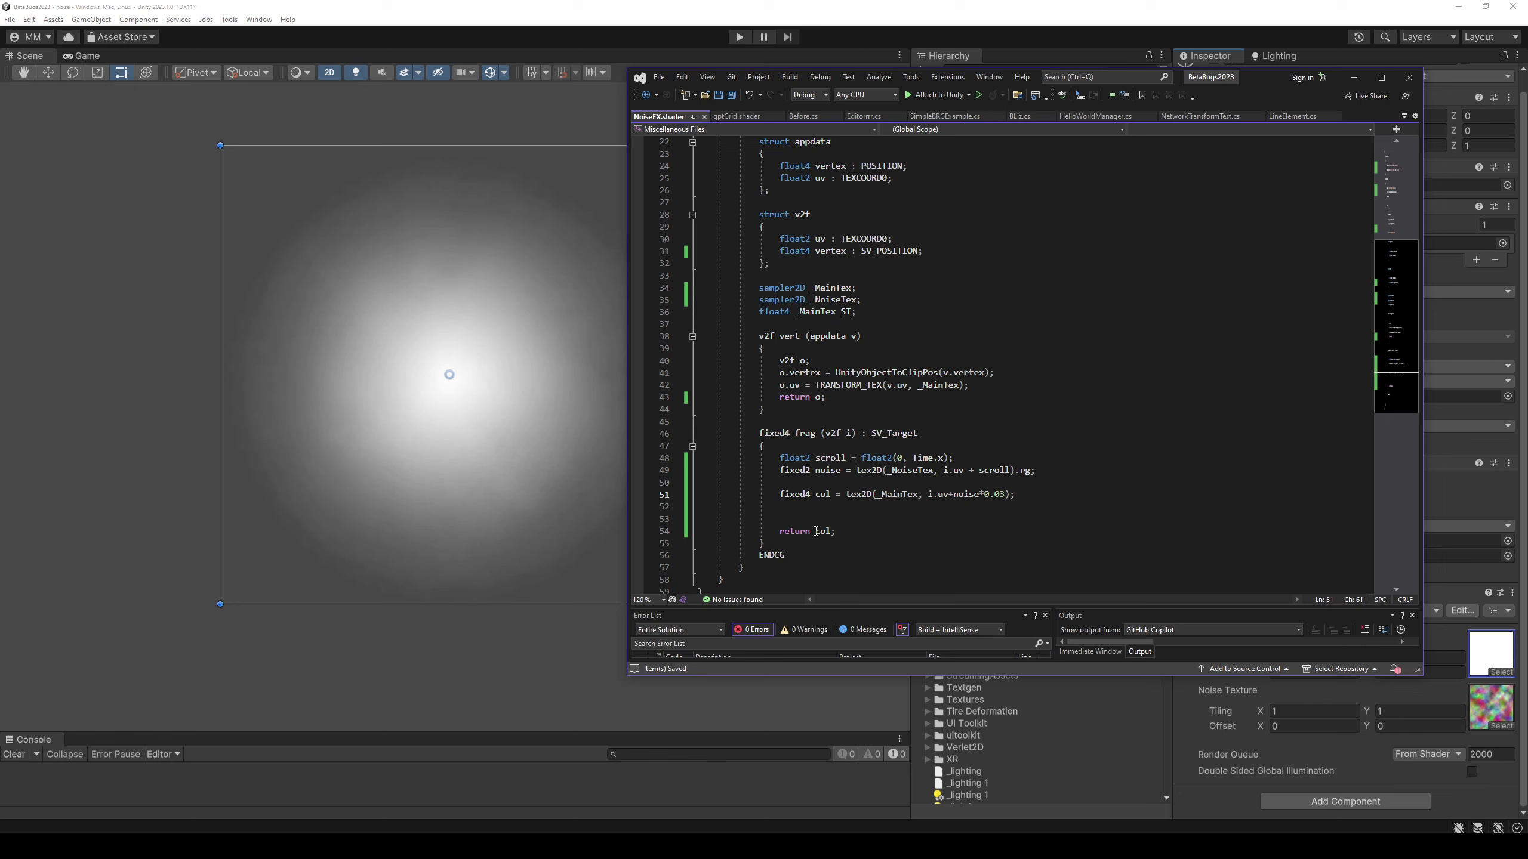
scroll(894, 495, up, 6)
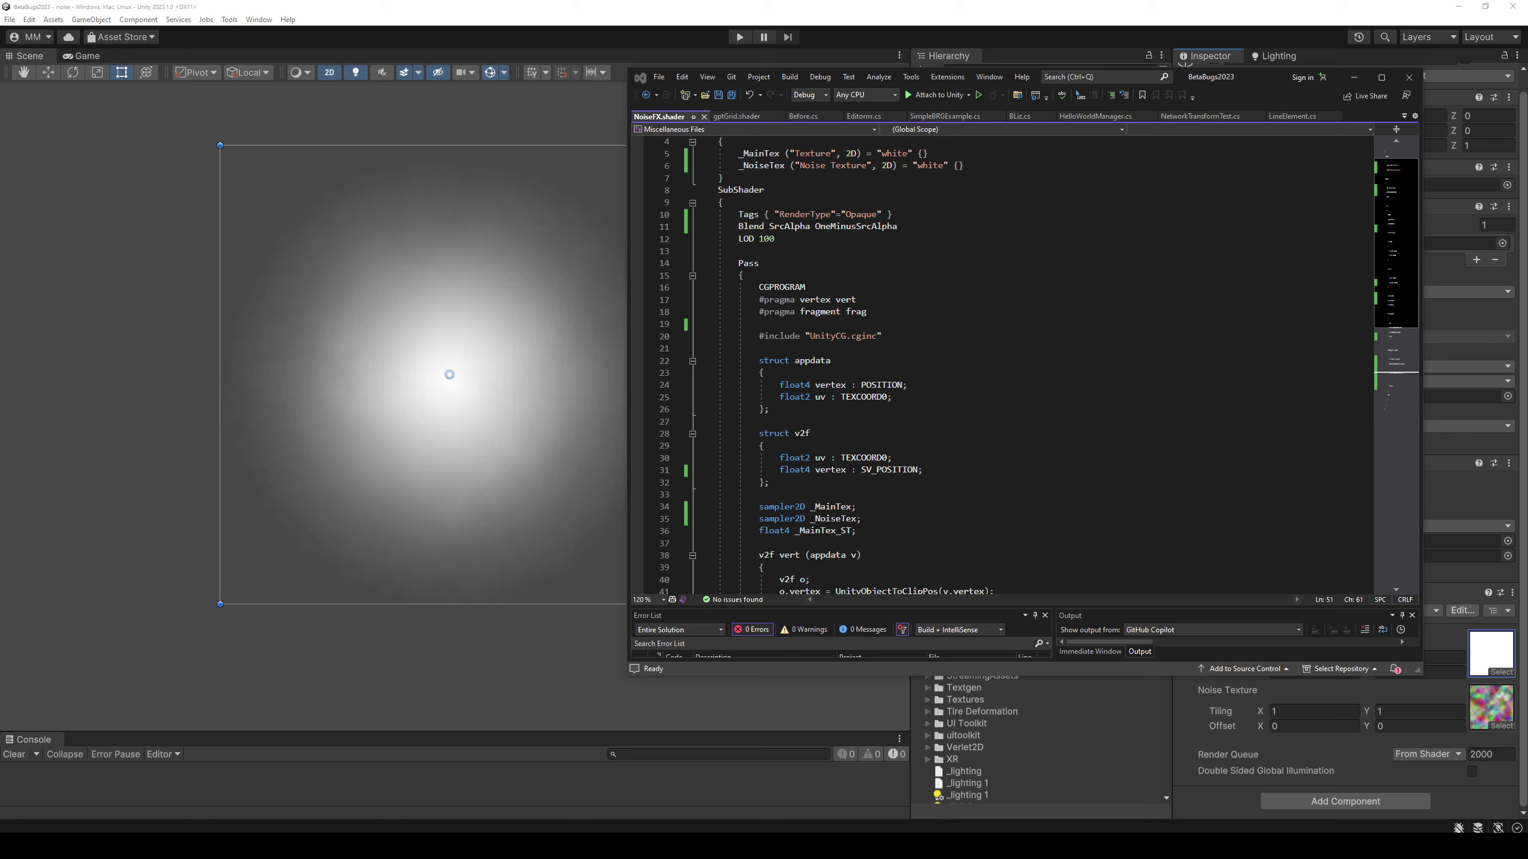
Add 'Blend DstColor Zero' below the SrcAlpha blend line, comment out the old line, and save.
click(927, 226)
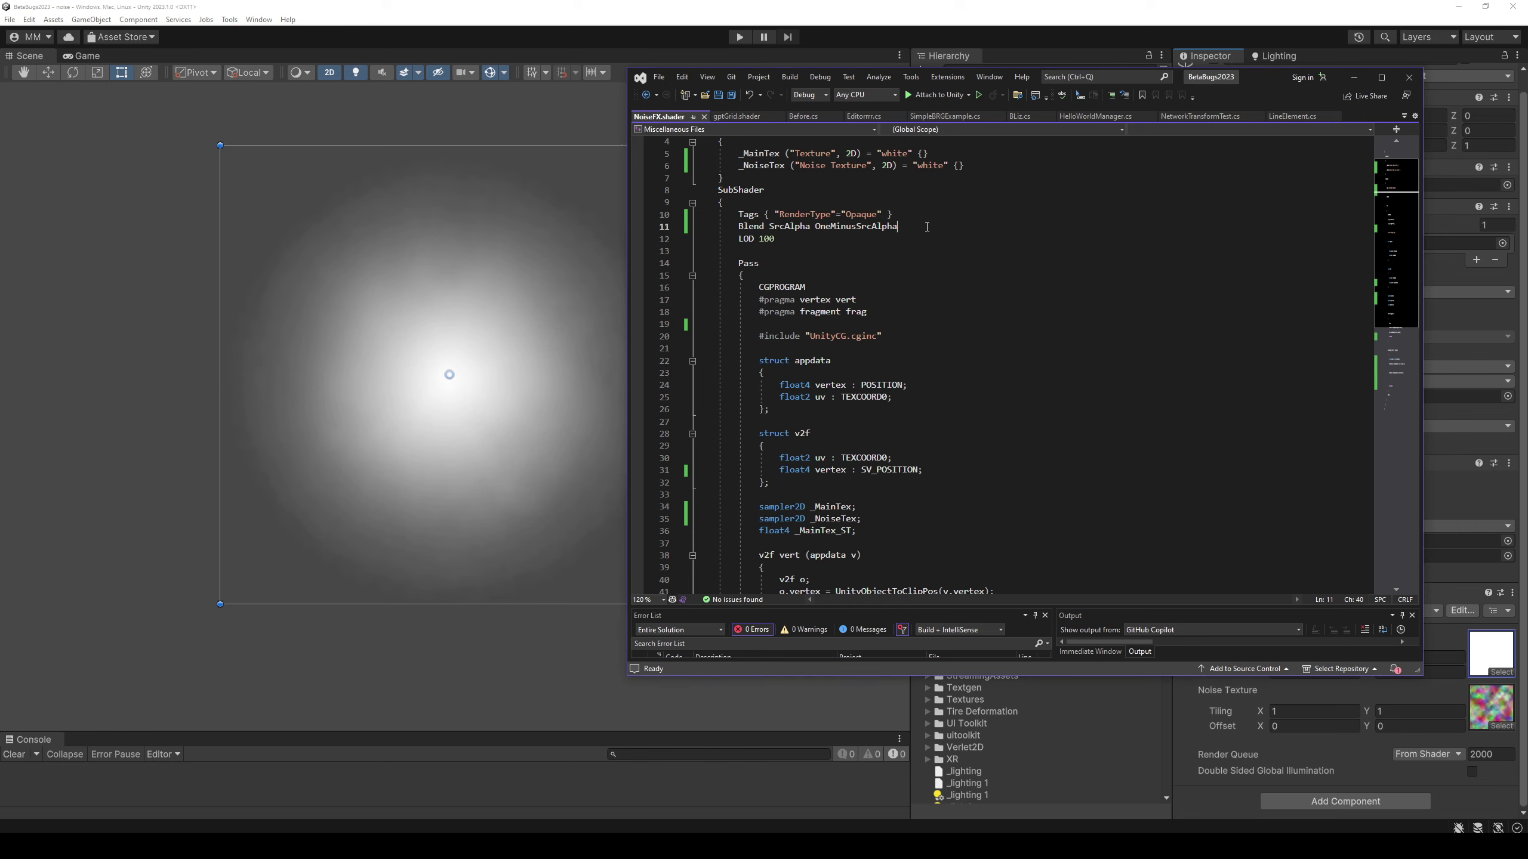
key(Return)
key(Tab)
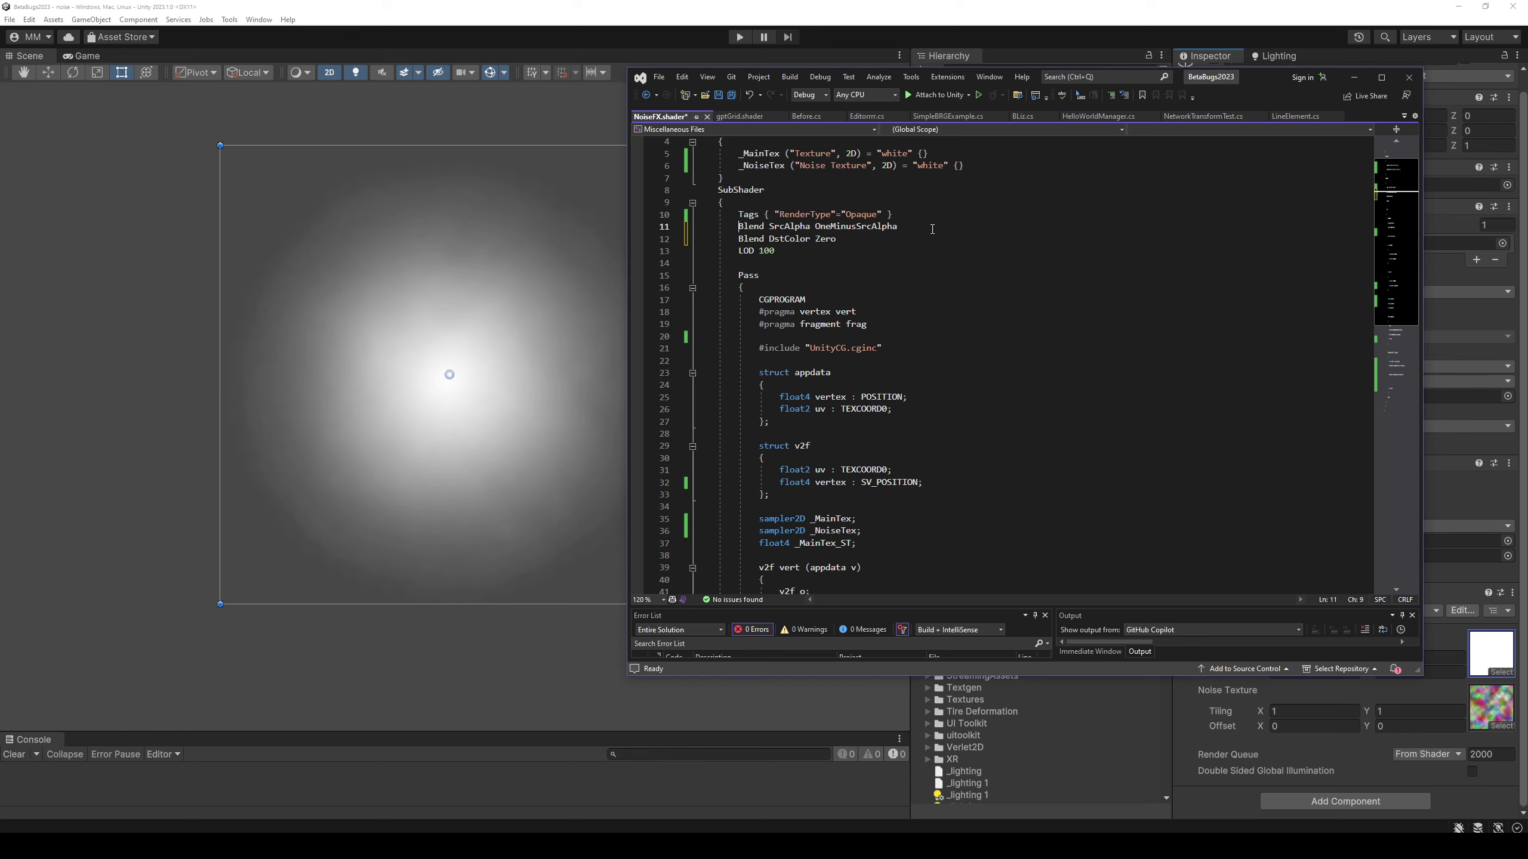
text(//)
key(ctrl+s)
Preview the multiplicatively blended quad in Unity, then return to the shader code.
click(616, 31)
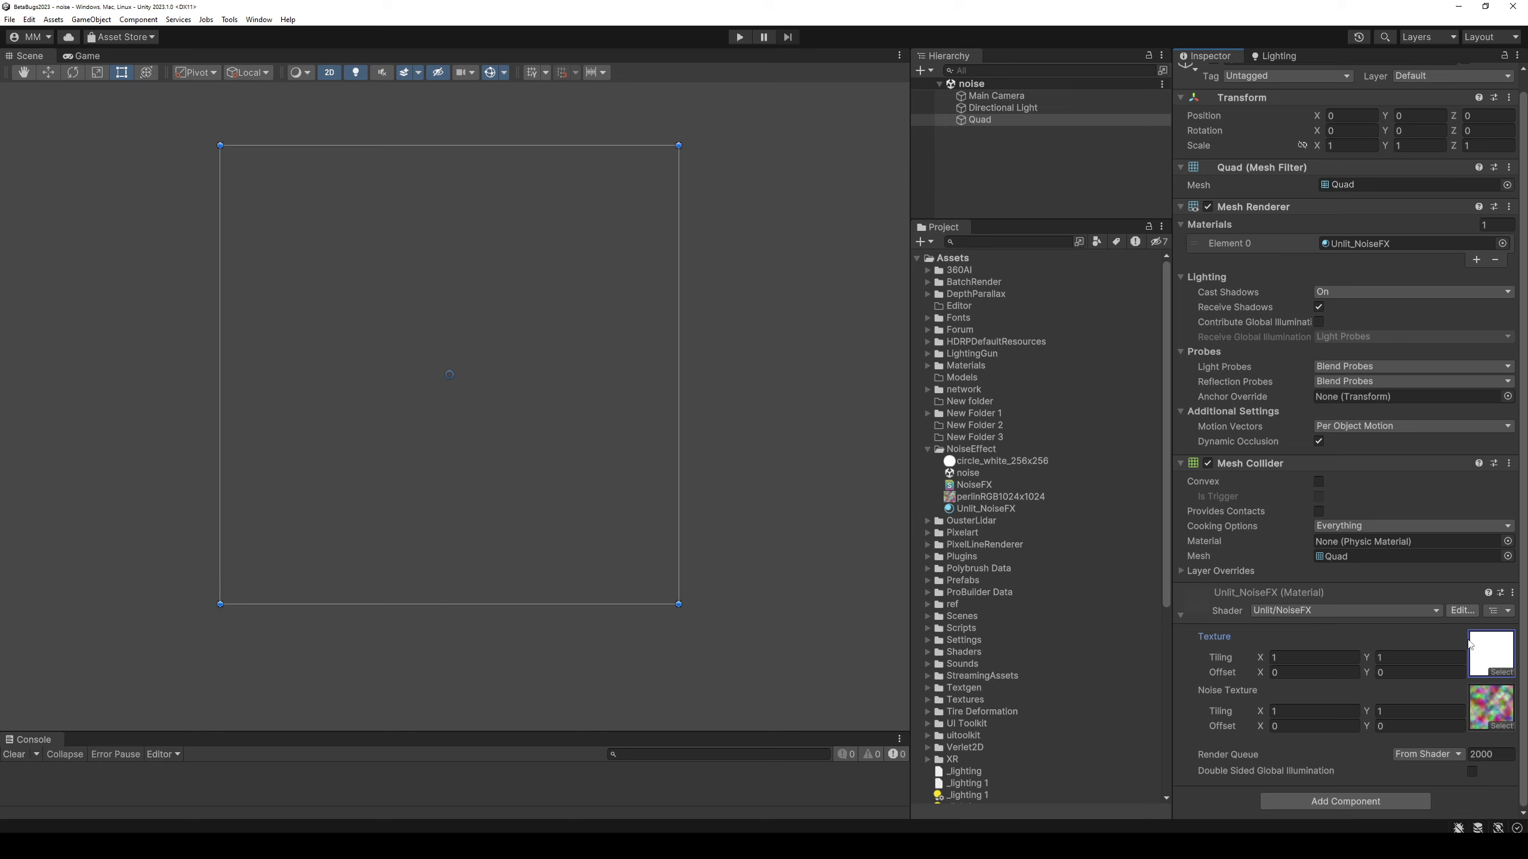
key(alt+Tab)
scroll(943, 246, down, 6)
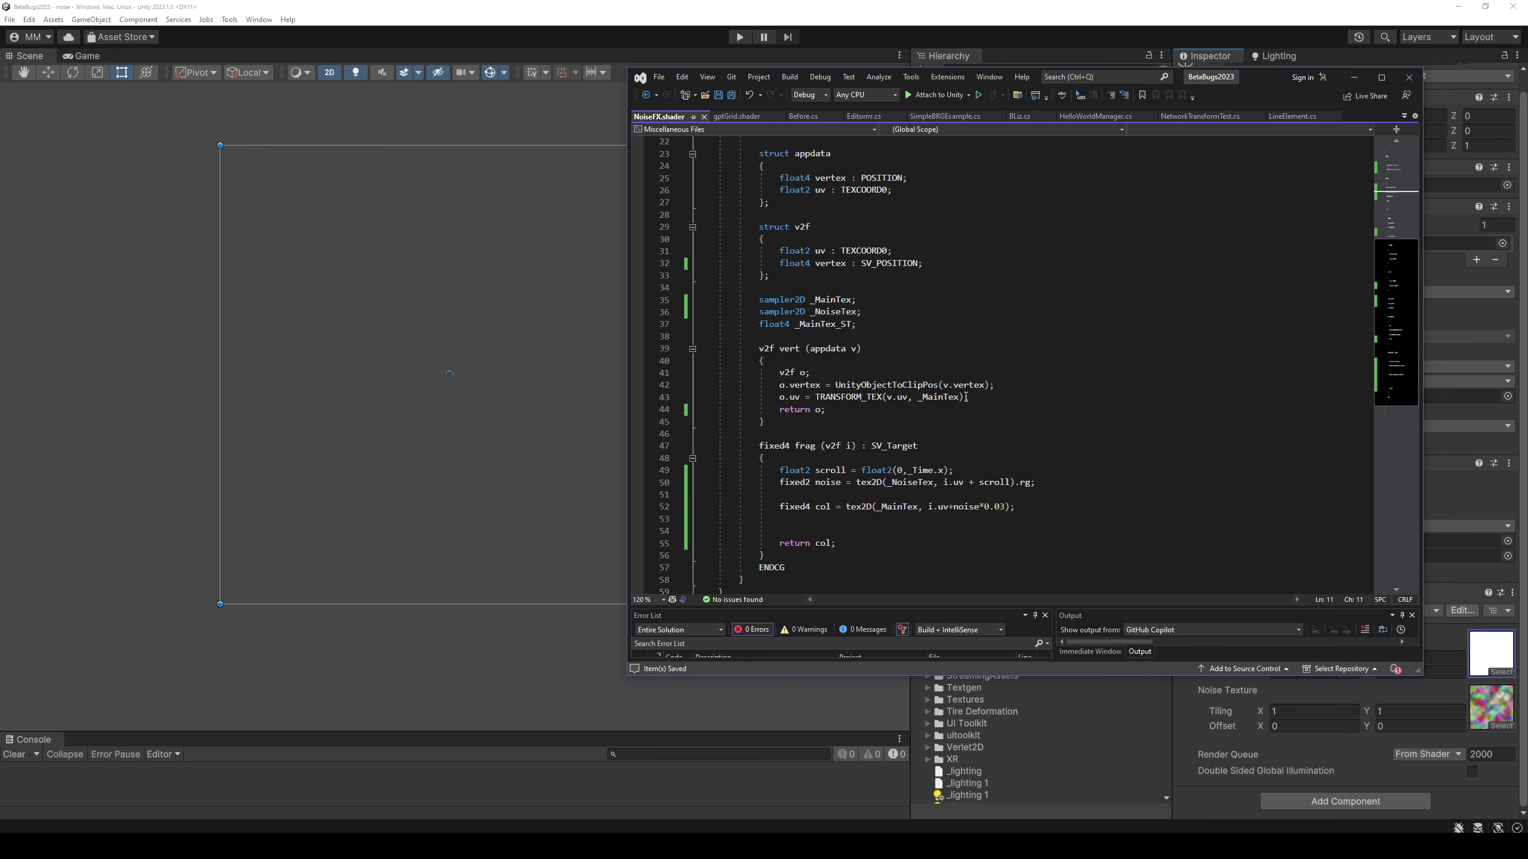
scroll(967, 397, up, 6)
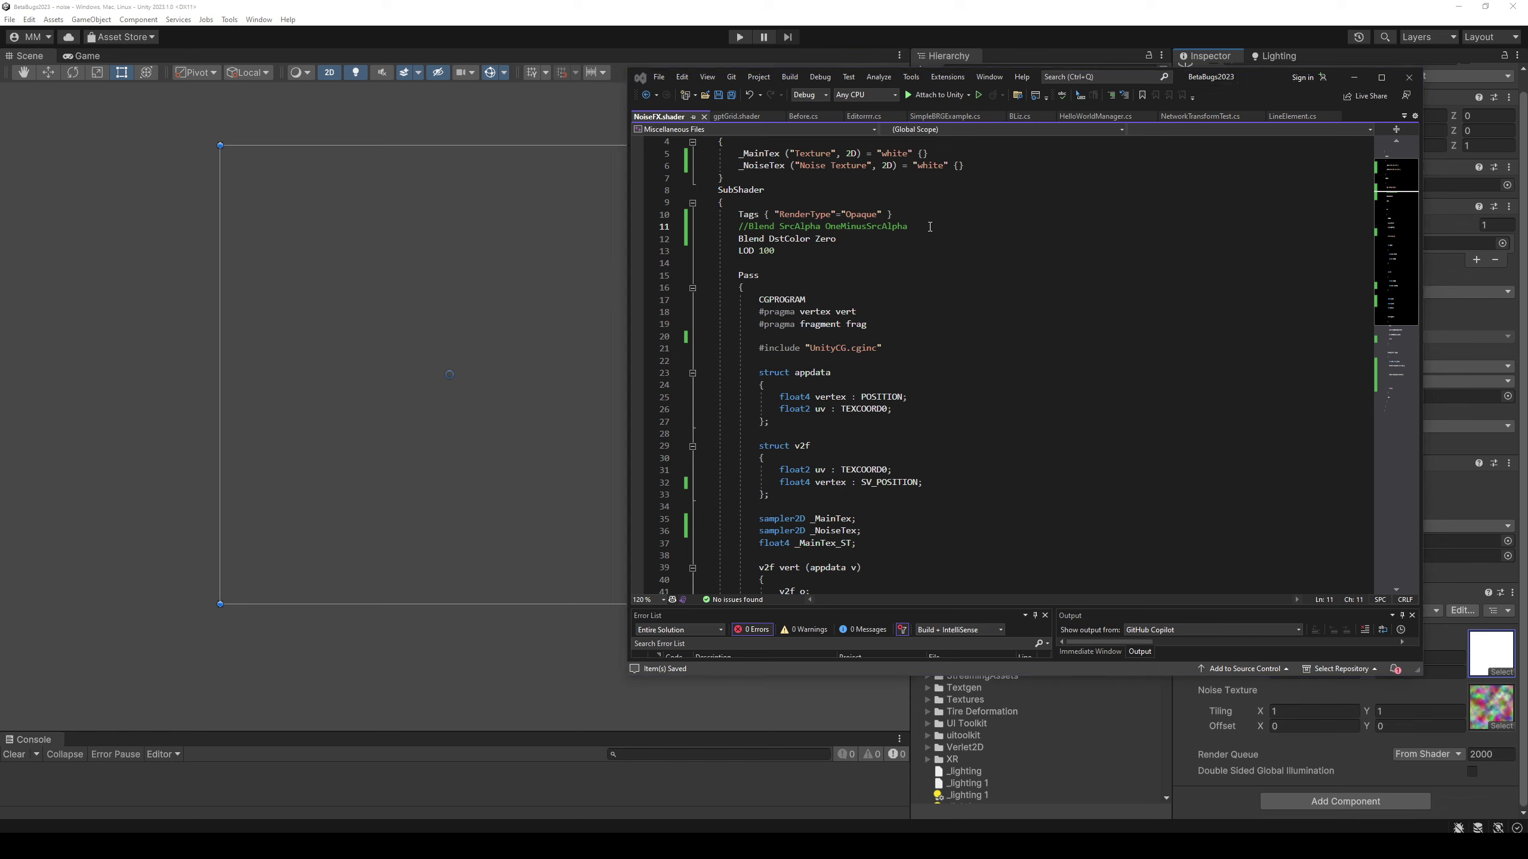
Replace the two blend lines with six commented Blend options and put LOD 100 on its own line.
click(699, 251)
key(shift+Up)
key(shift+Up)
text(Blend SrcAlpha OneMinusSrcAlpha // Traditional transparency Blend One OneMinusSrcAlpha // Premultiplied transparency Blend One One // Additive Blend OneMinusDstColor One // Soft additive Blend DstColor Zero // Multiplicative Blend DstColor SrcColor // 2x multiplicative)
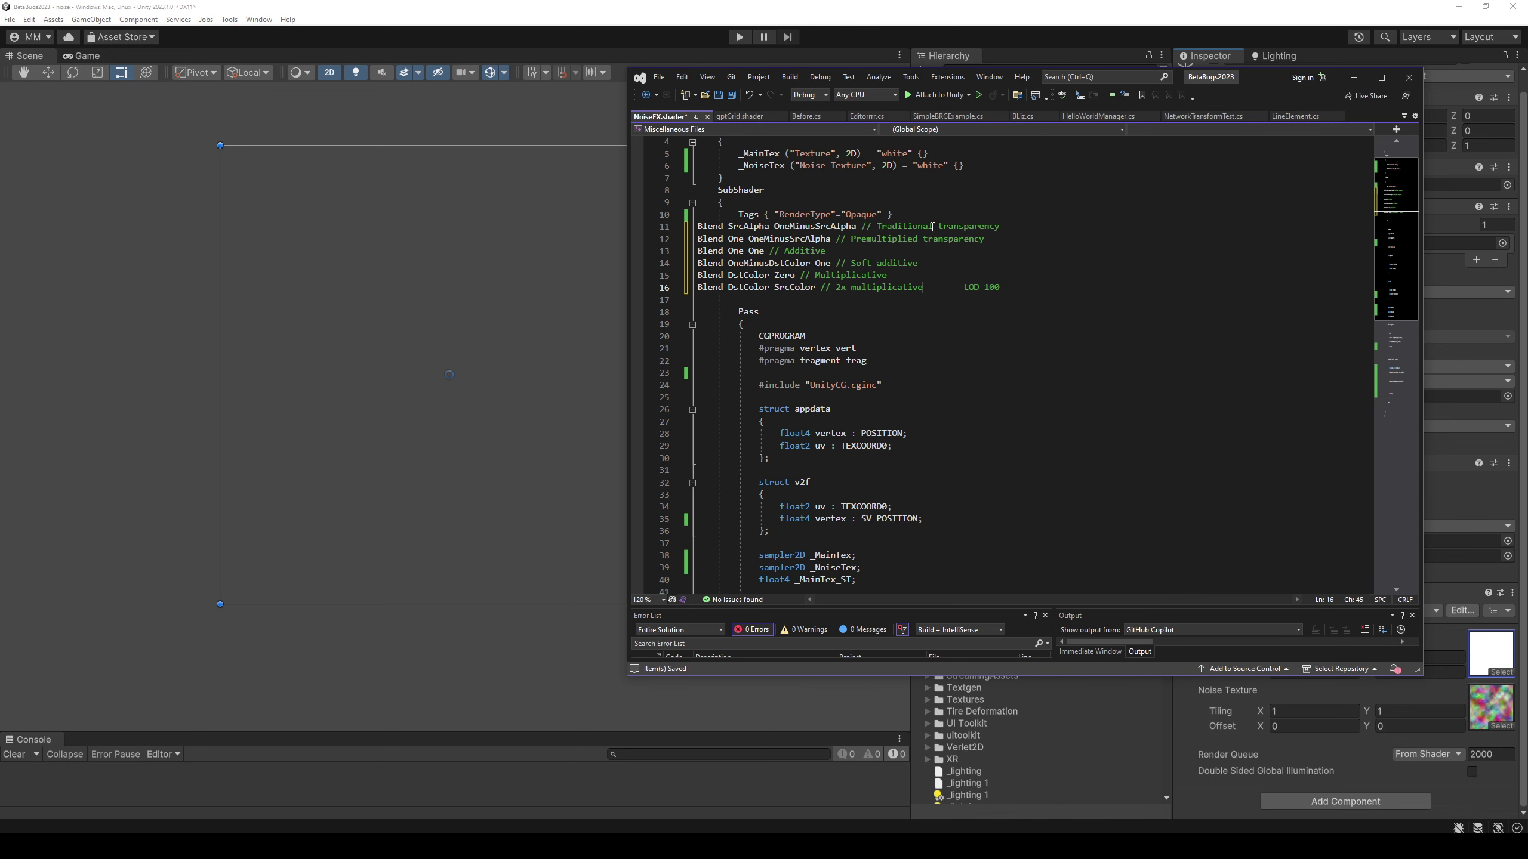
key(End)
key(Return)
key(Up)
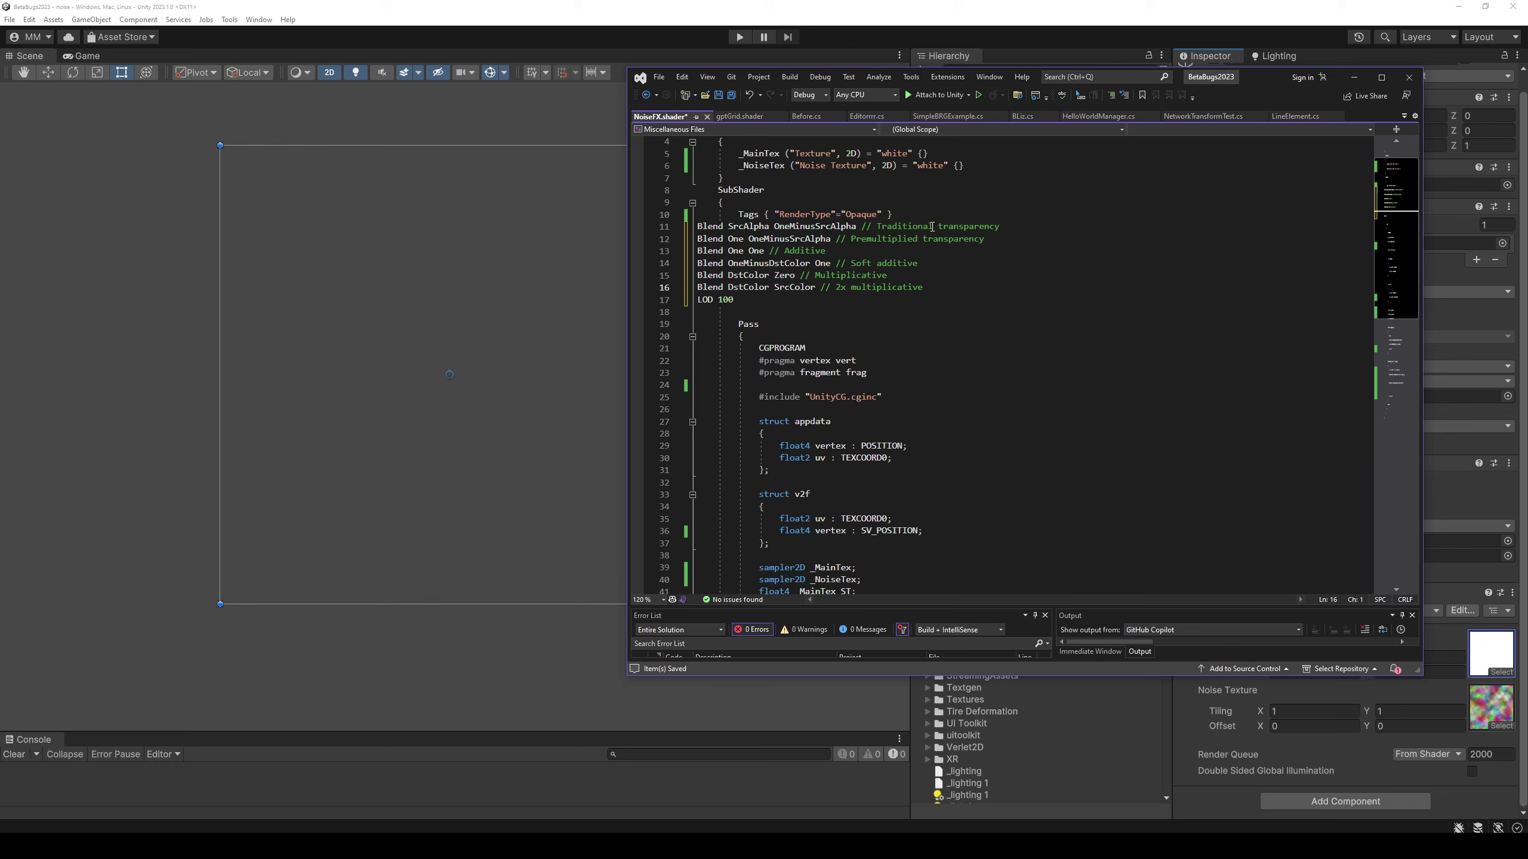
key(ctrl+k)
key(ctrl+d)
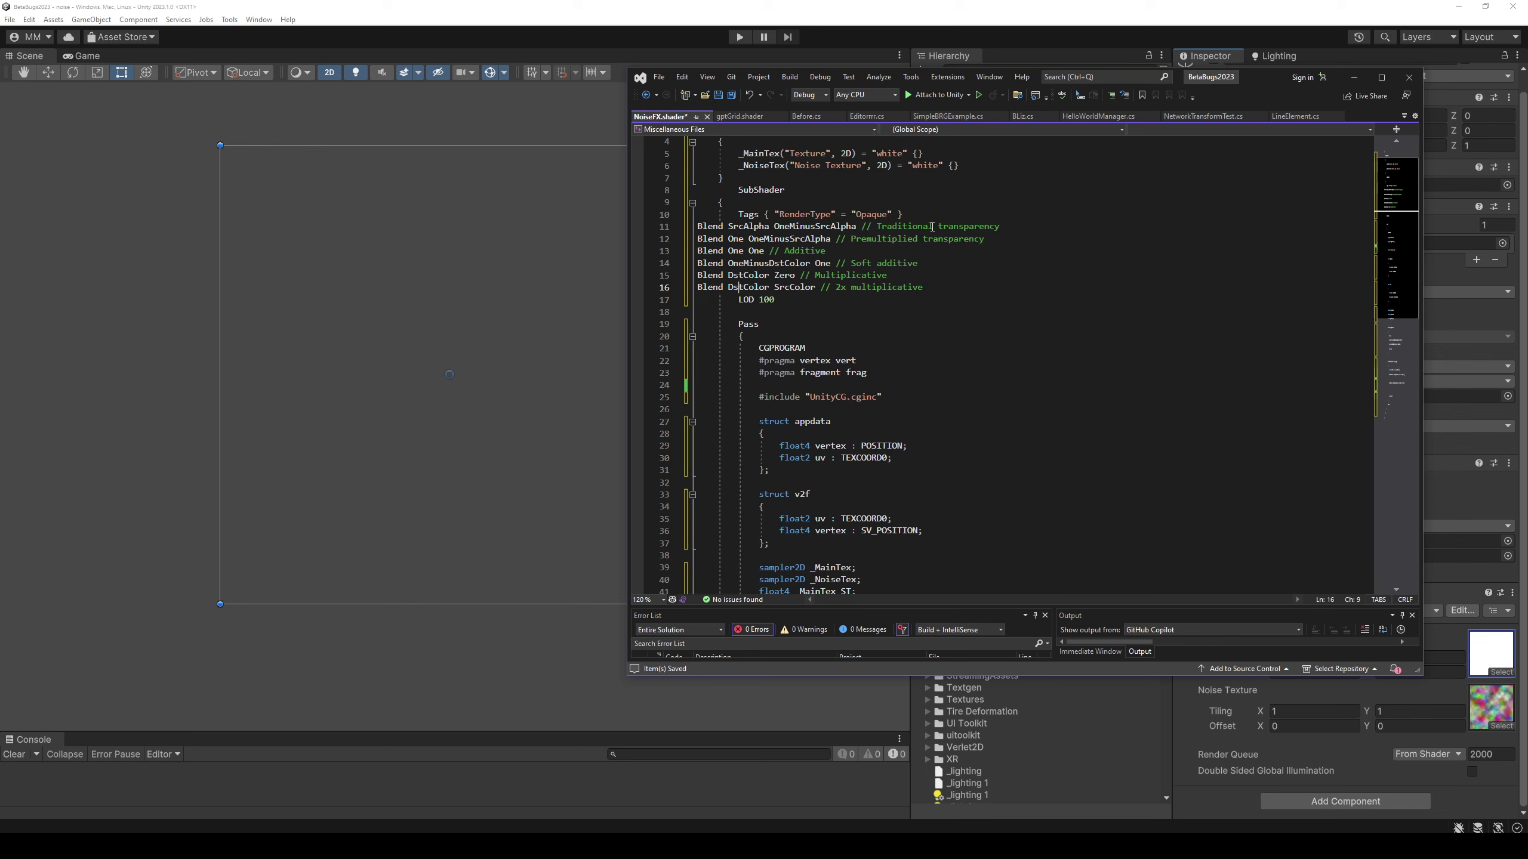
Indent all six Blend lines evenly, save the shader, and view the quad in Unity.
key(Home)
key(Tab)
key(Tab)
key(Up)
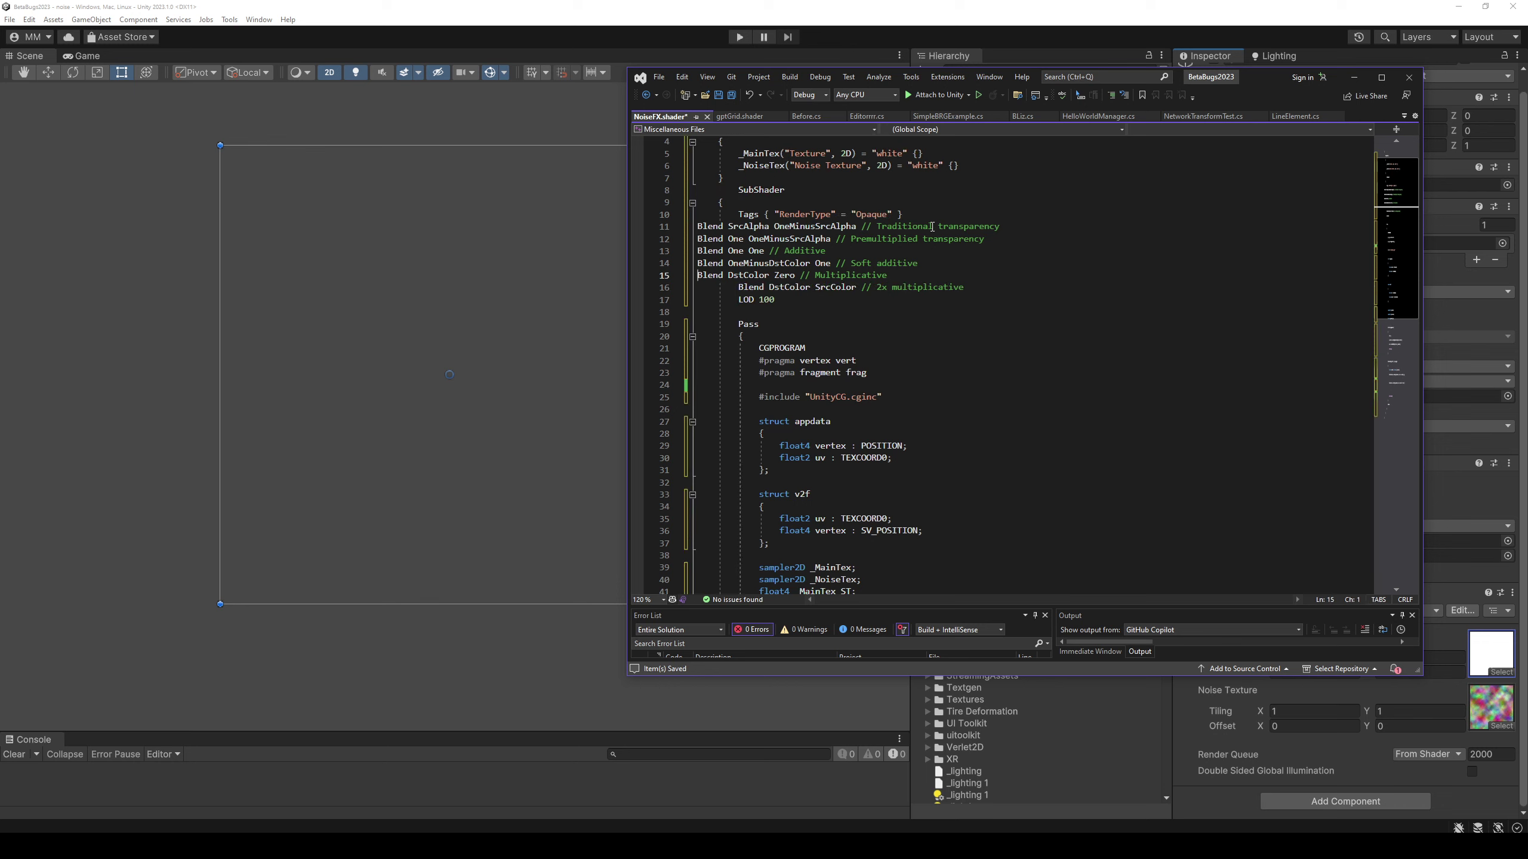
key(Tab)
key(Tab)
key(Up)
key(Tab)
key(Tab)
key(Up)
key(Tab)
key(Tab)
key(Up)
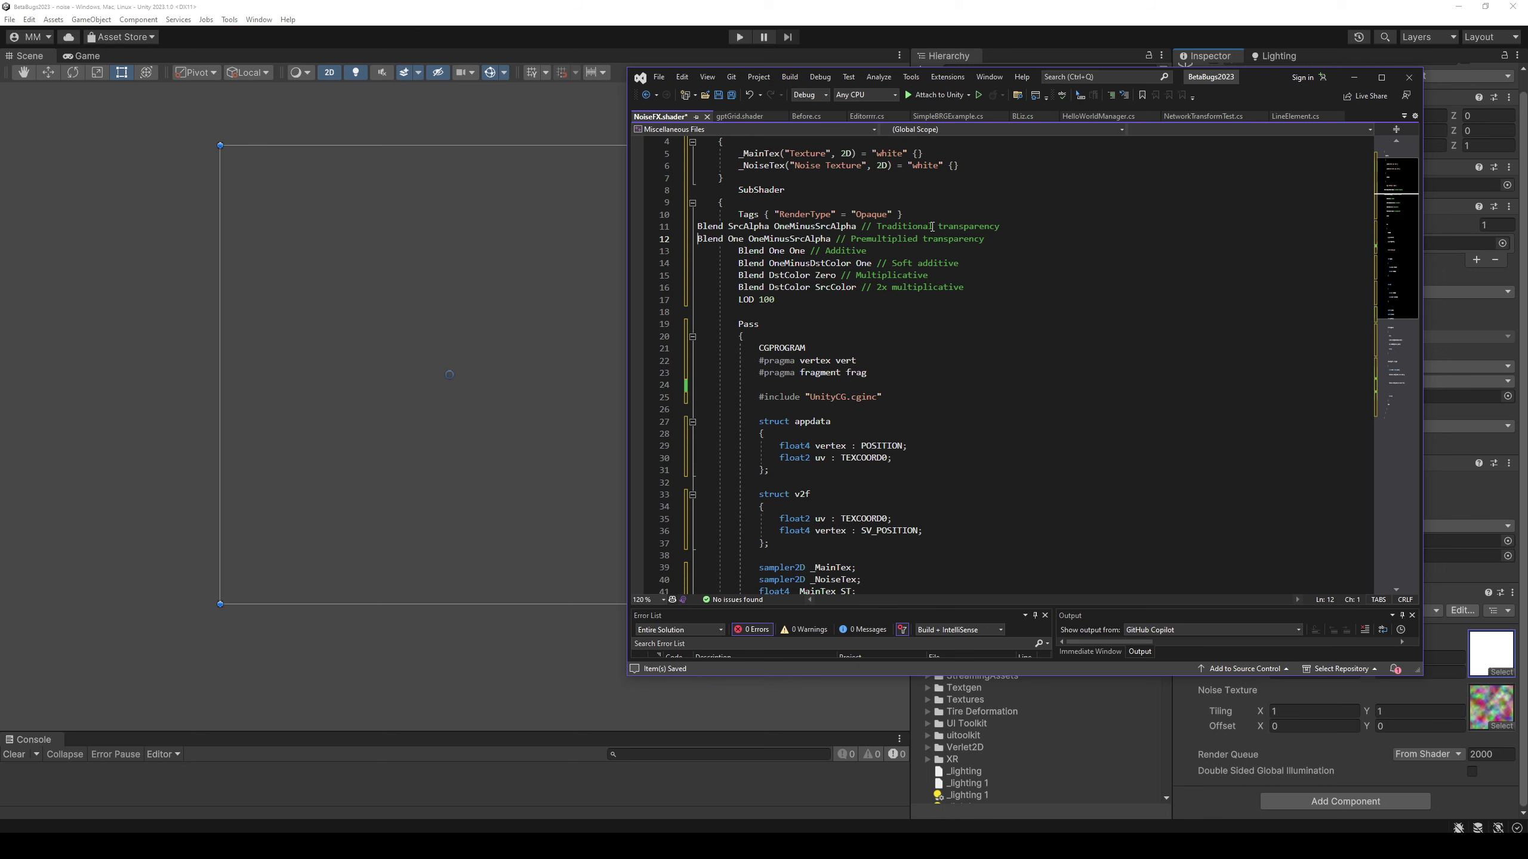
key(Tab)
key(Tab)
key(Up)
key(Tab)
key(Tab)
key(ctrl+s)
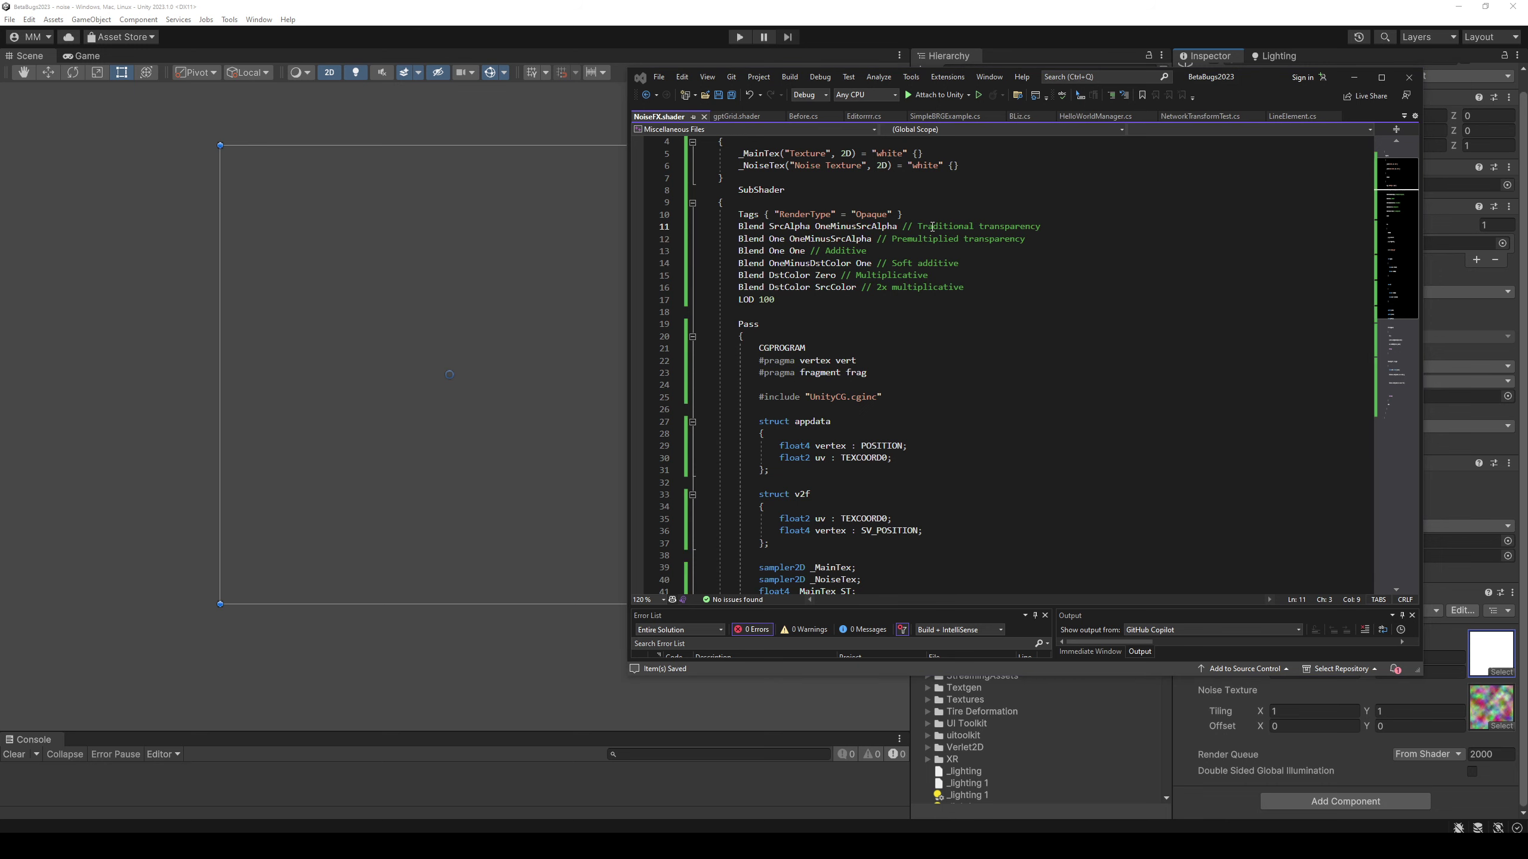
key(alt+Tab)
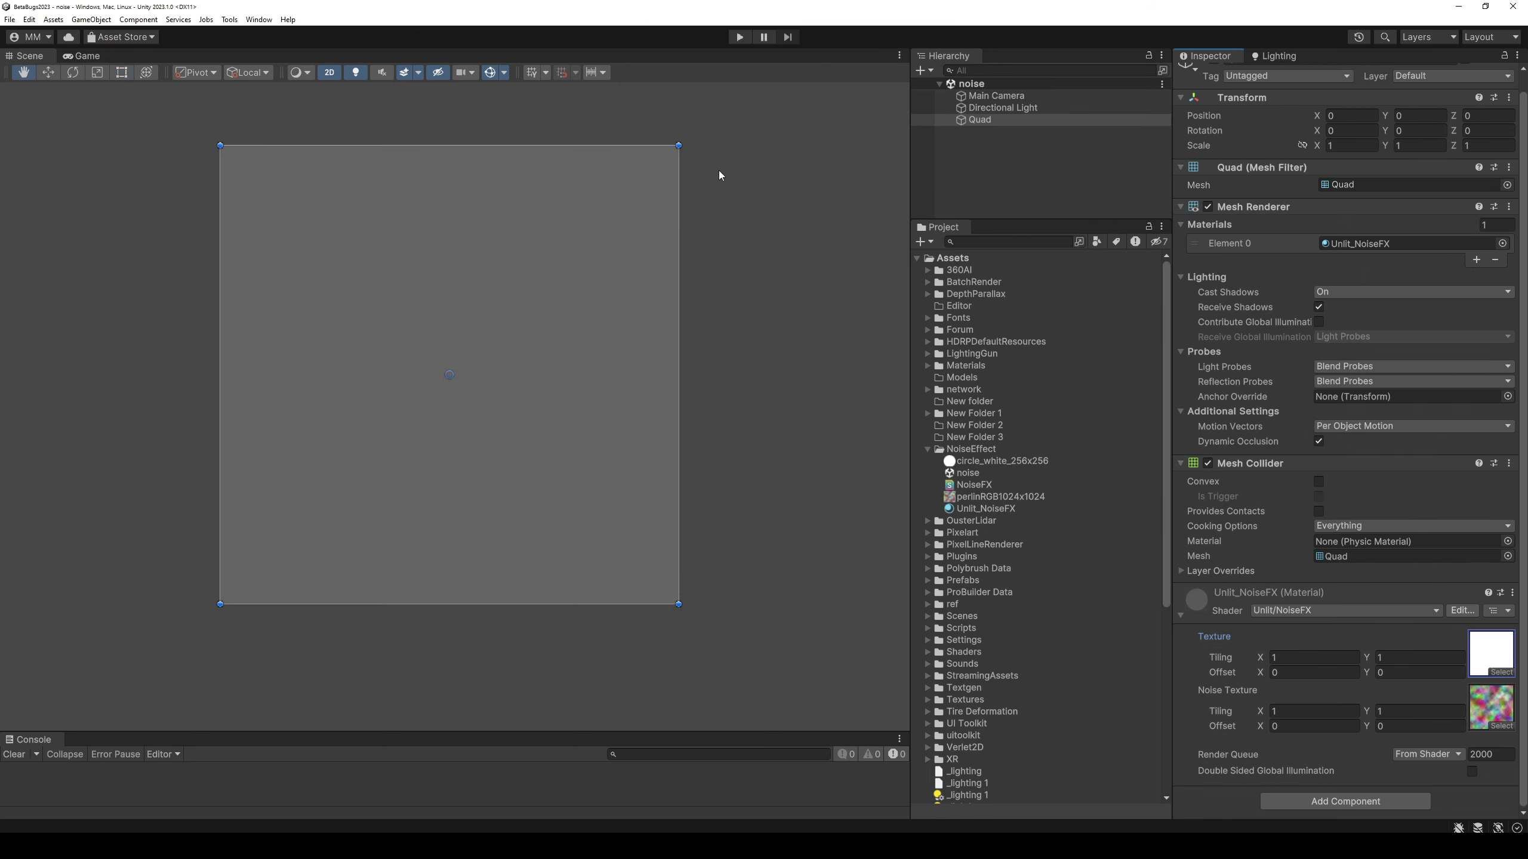
Comment out the 2x multiplicative and Multiplicative Blend lines, saving and checking the quad in Unity.
key(alt+Tab)
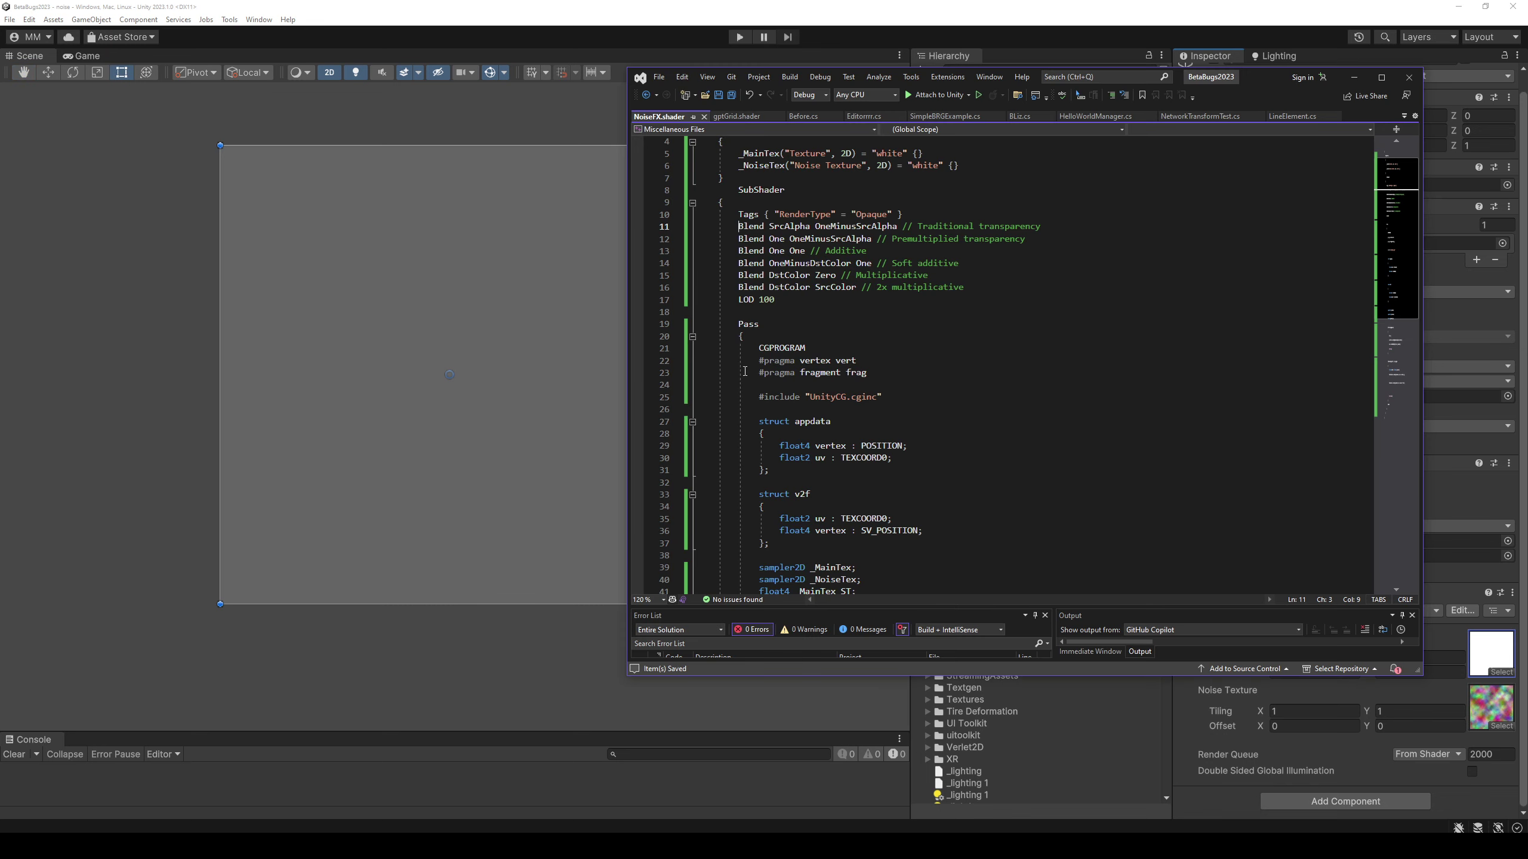
click(745, 287)
text(//)
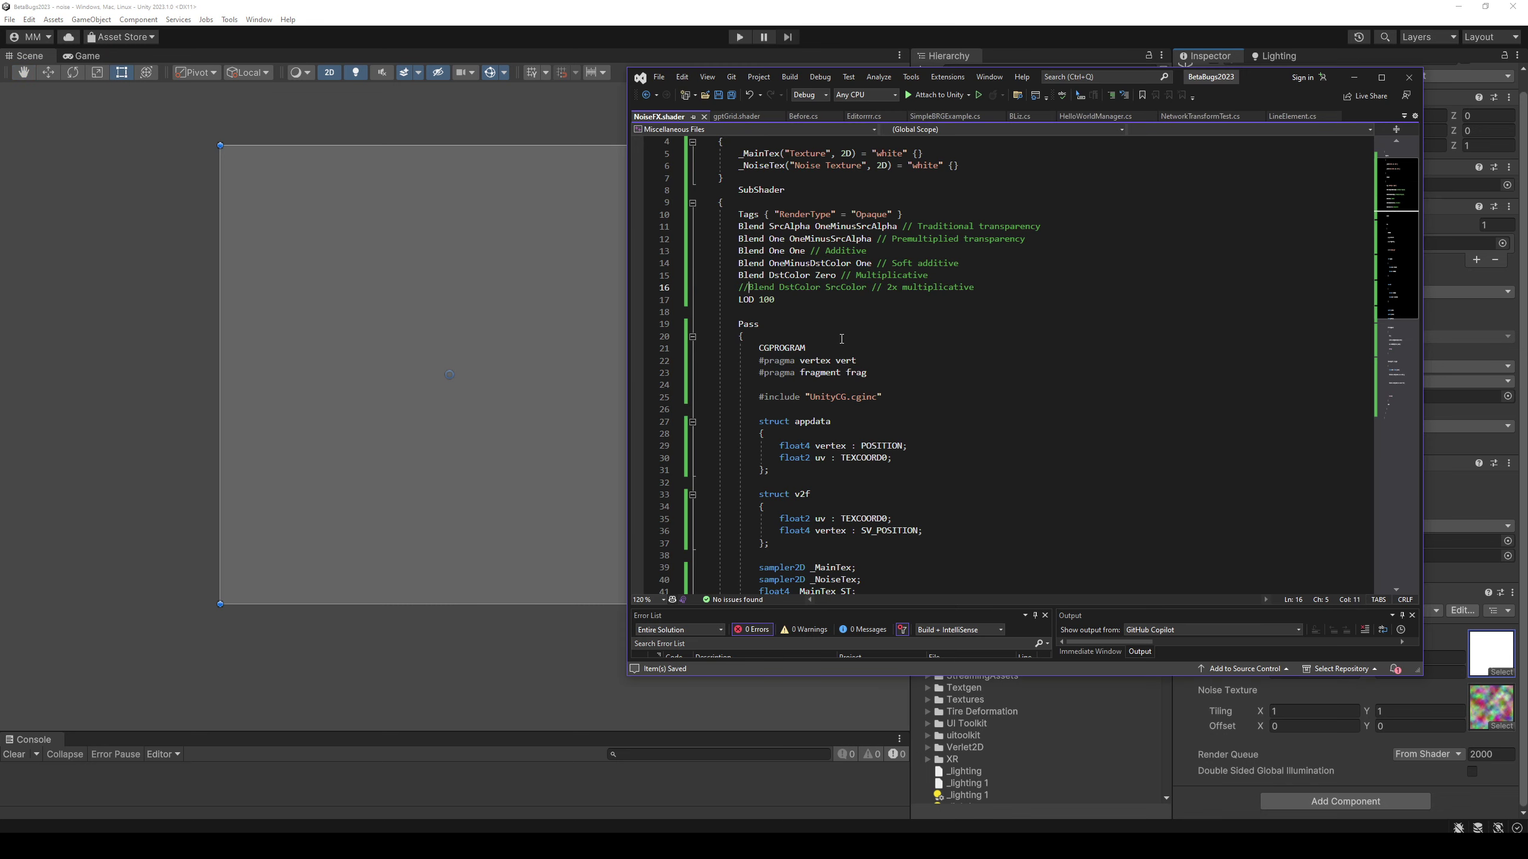
click(723, 8)
key(alt+Tab)
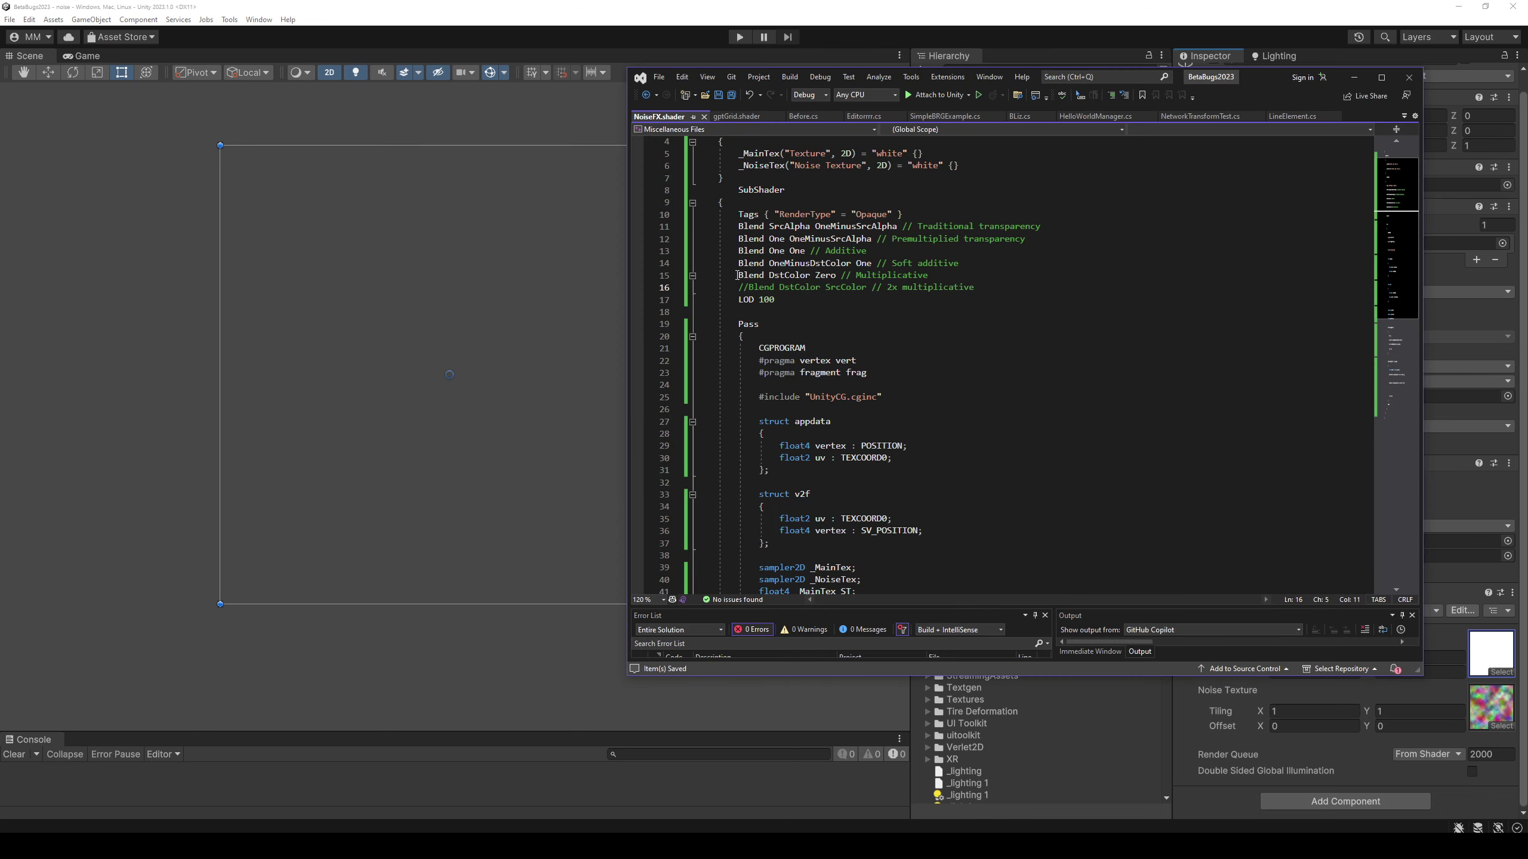
click(738, 275)
text(//)
key(ctrl+s)
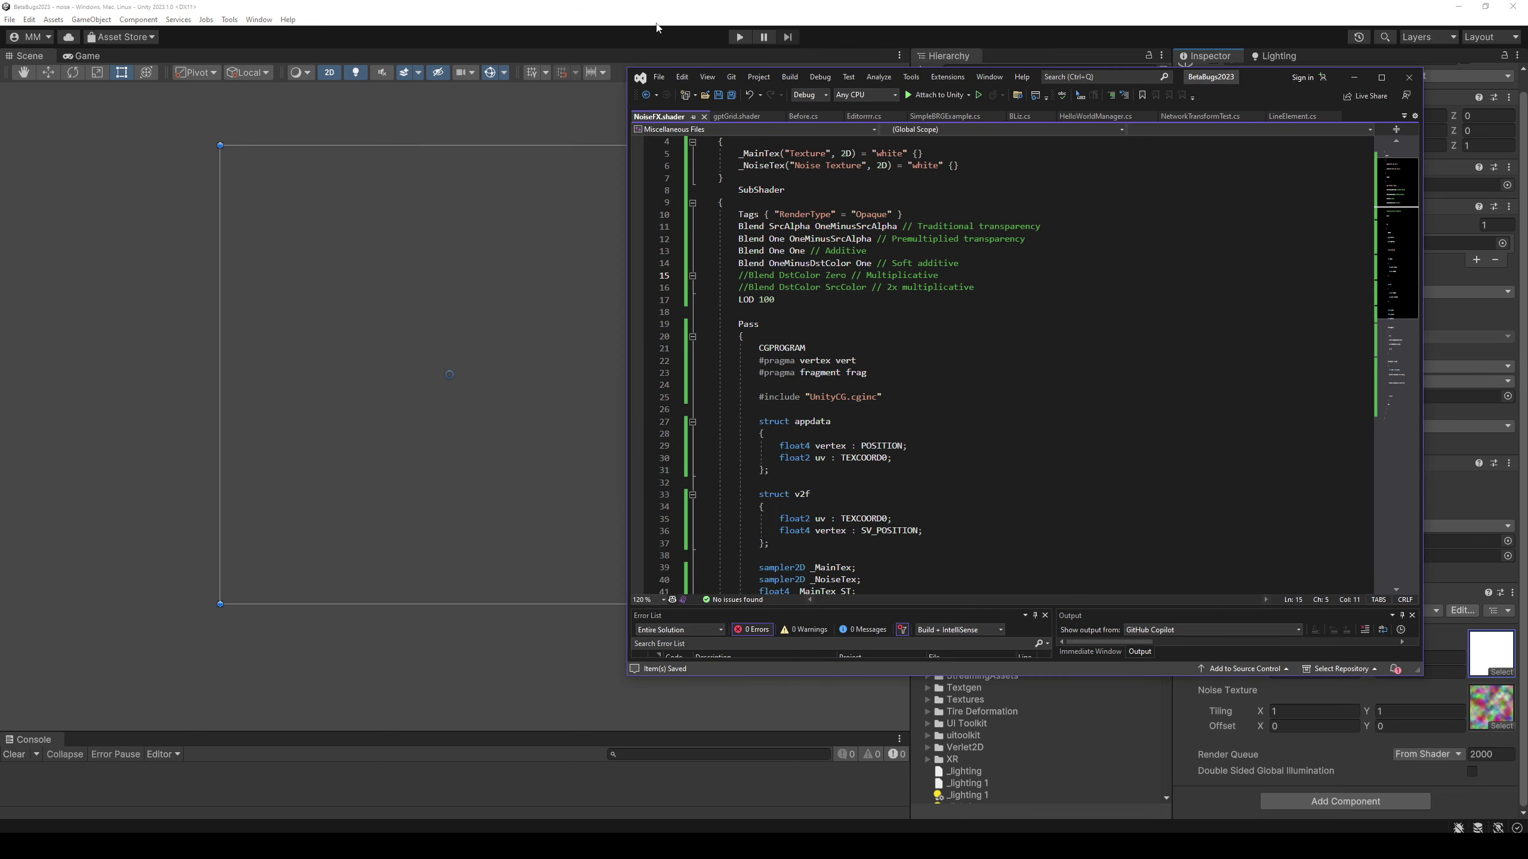
click(641, 13)
Comment out the Soft additive and Additive Blend lines, saving and checking the quad each time.
key(alt+Tab)
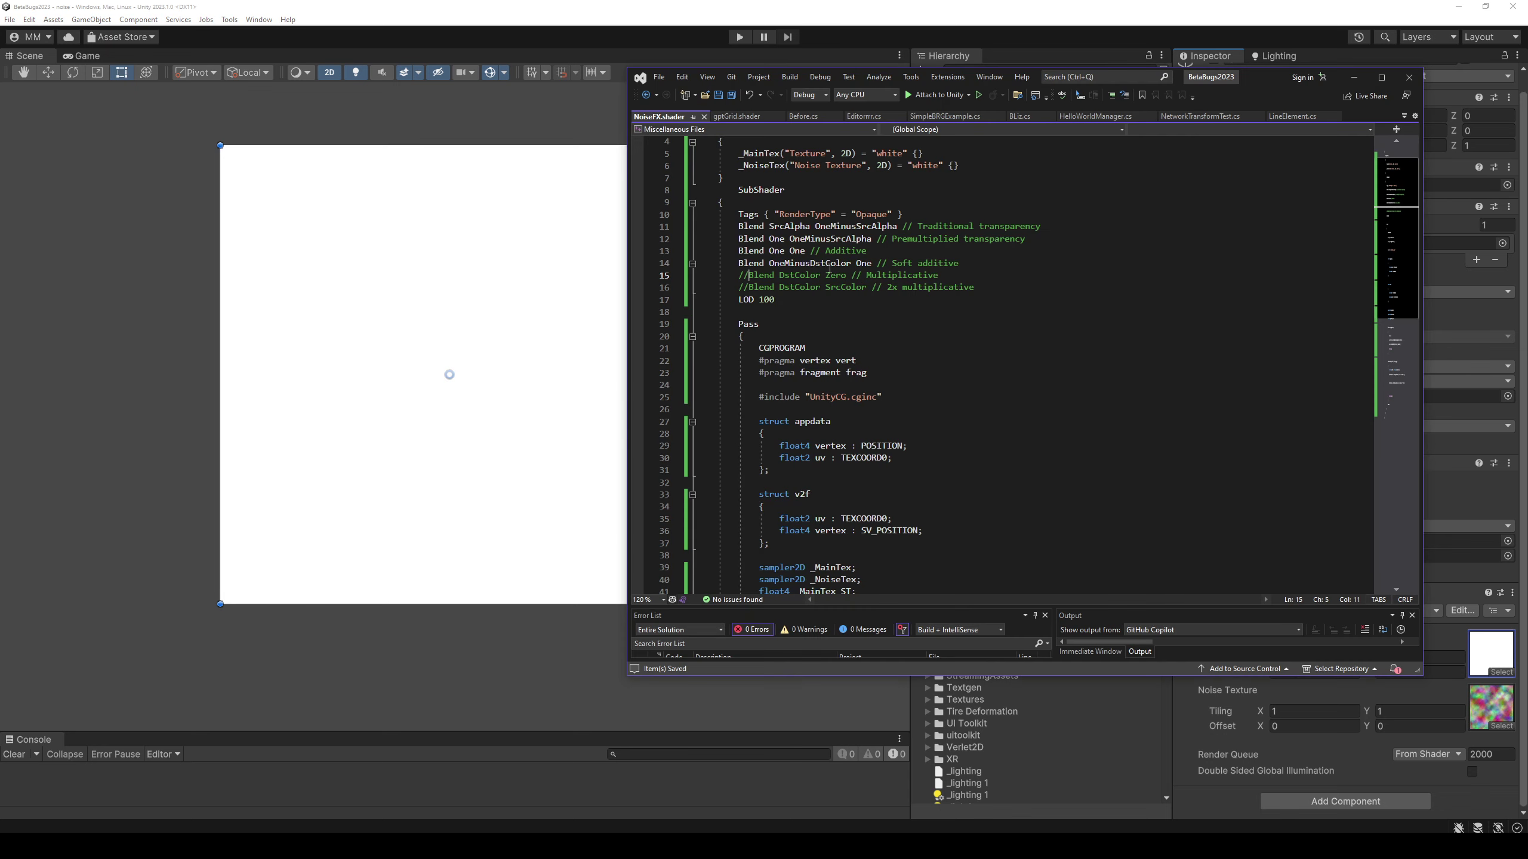
click(738, 263)
text(//)
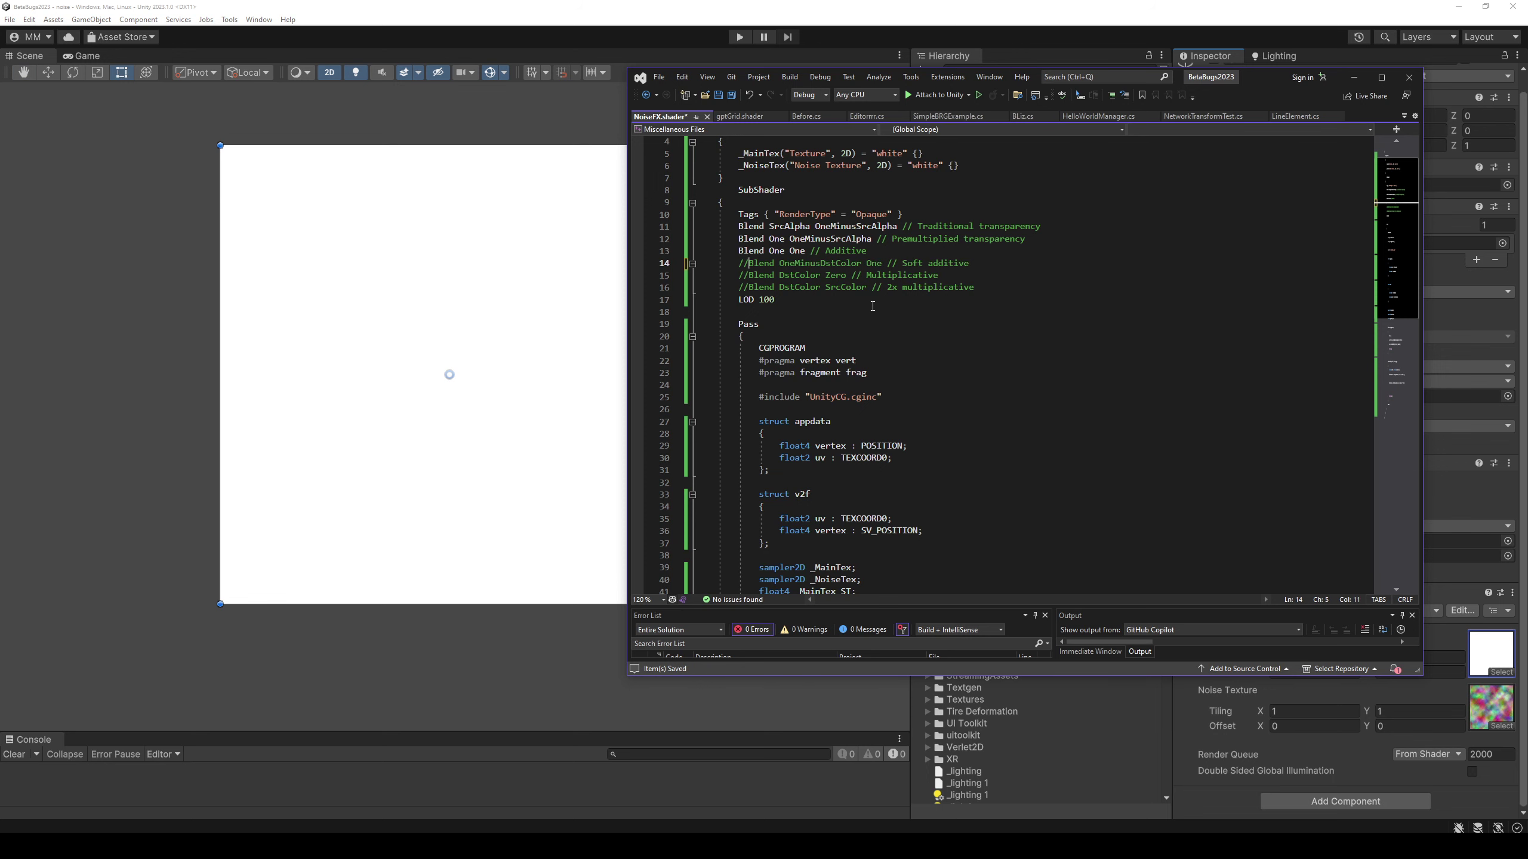
key(ctrl+s)
click(685, 6)
key(alt+Tab)
click(739, 251)
text(//)
key(ctrl+s)
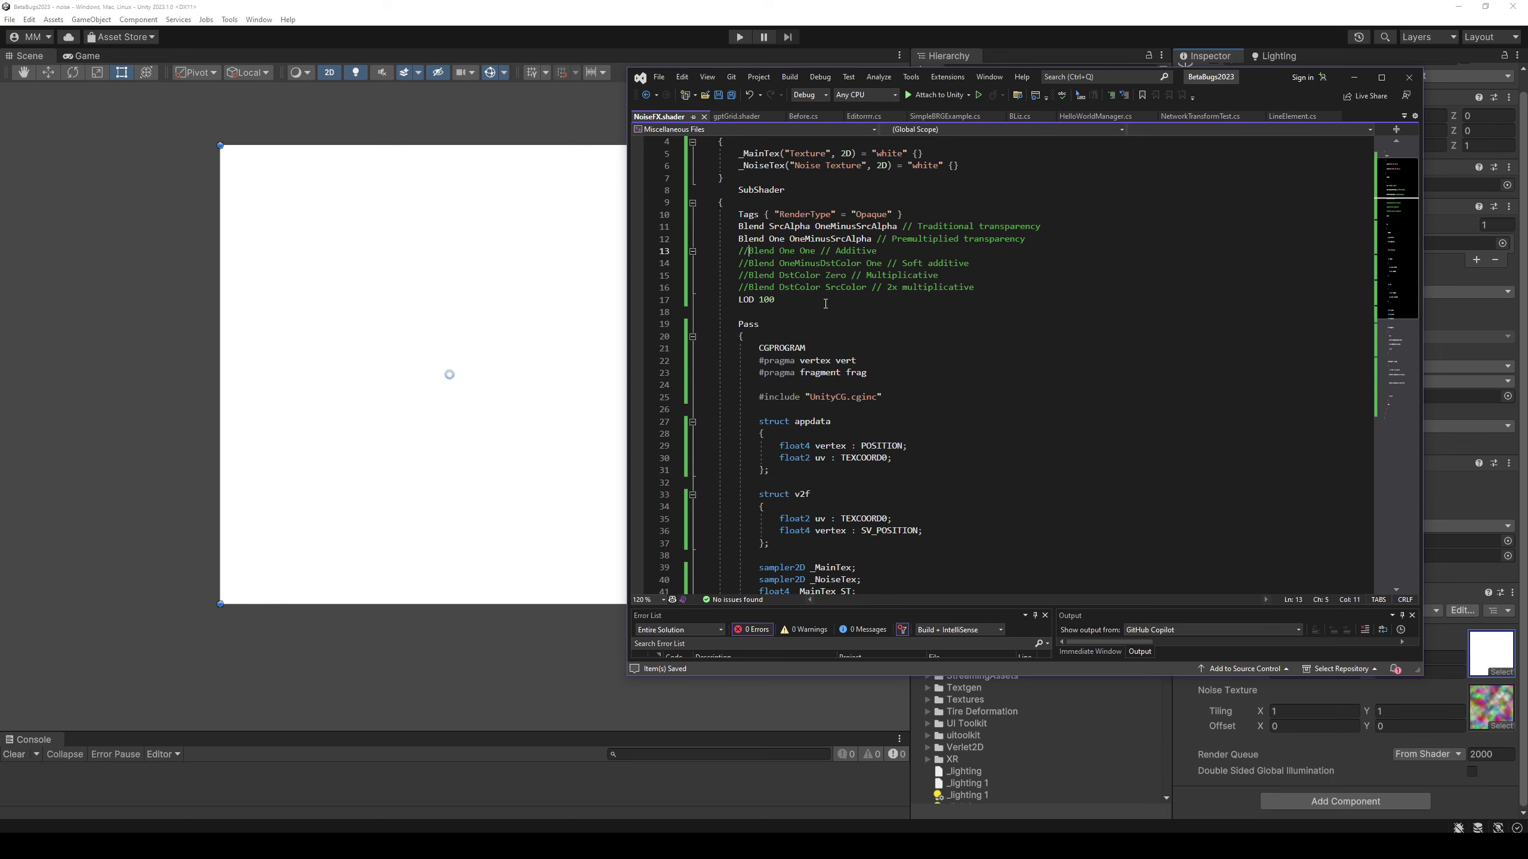
click(684, 24)
Comment out the Premultiplied transparency line so only traditional transparency stays active, then save.
key(alt+Tab)
click(739, 239)
text(//)
key(ctrl+s)
click(675, 17)
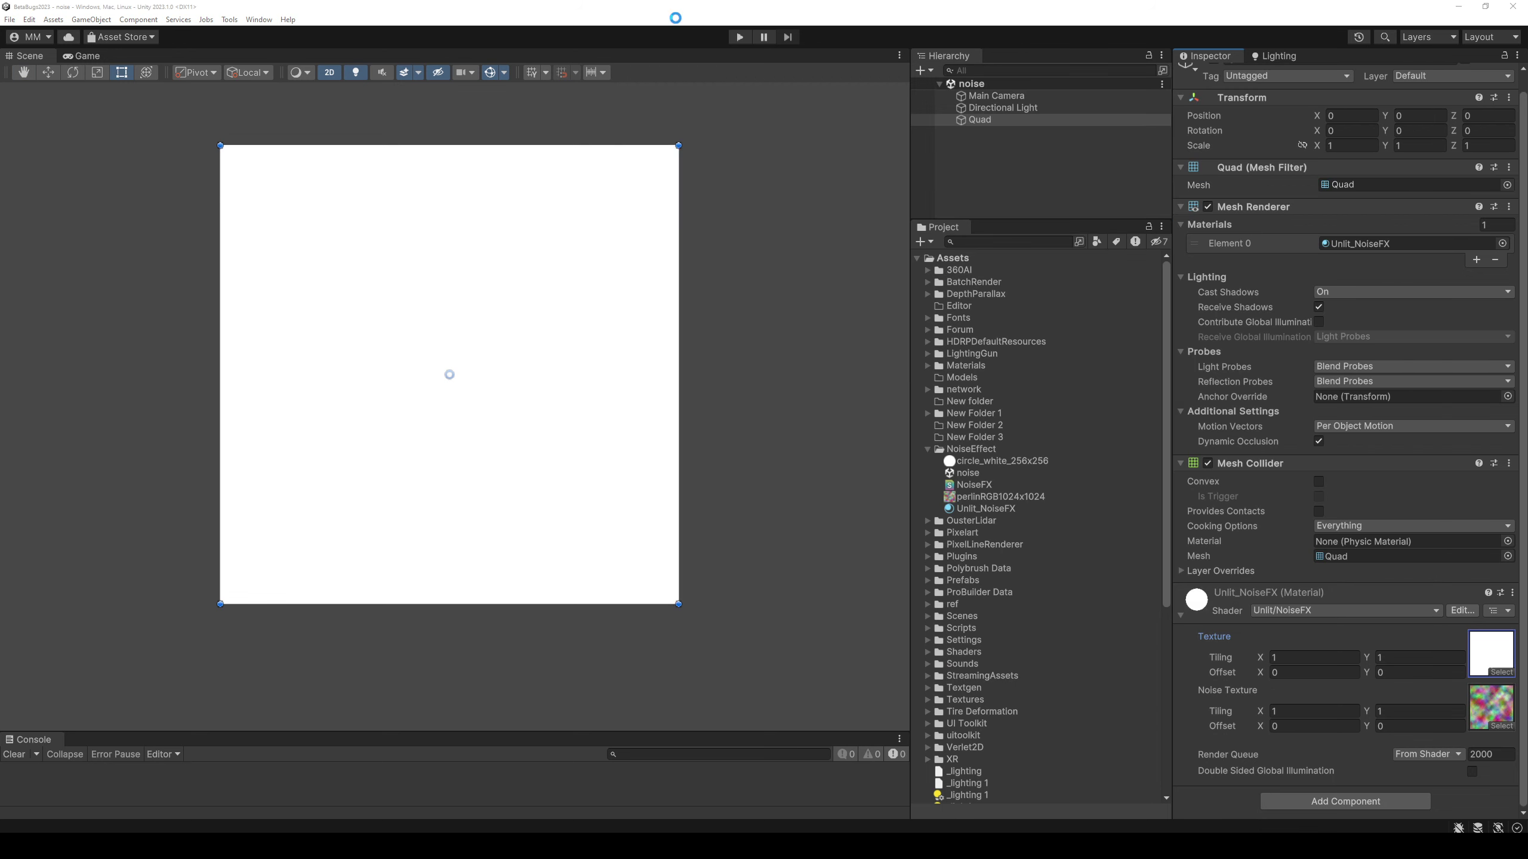
key(alt+Tab)
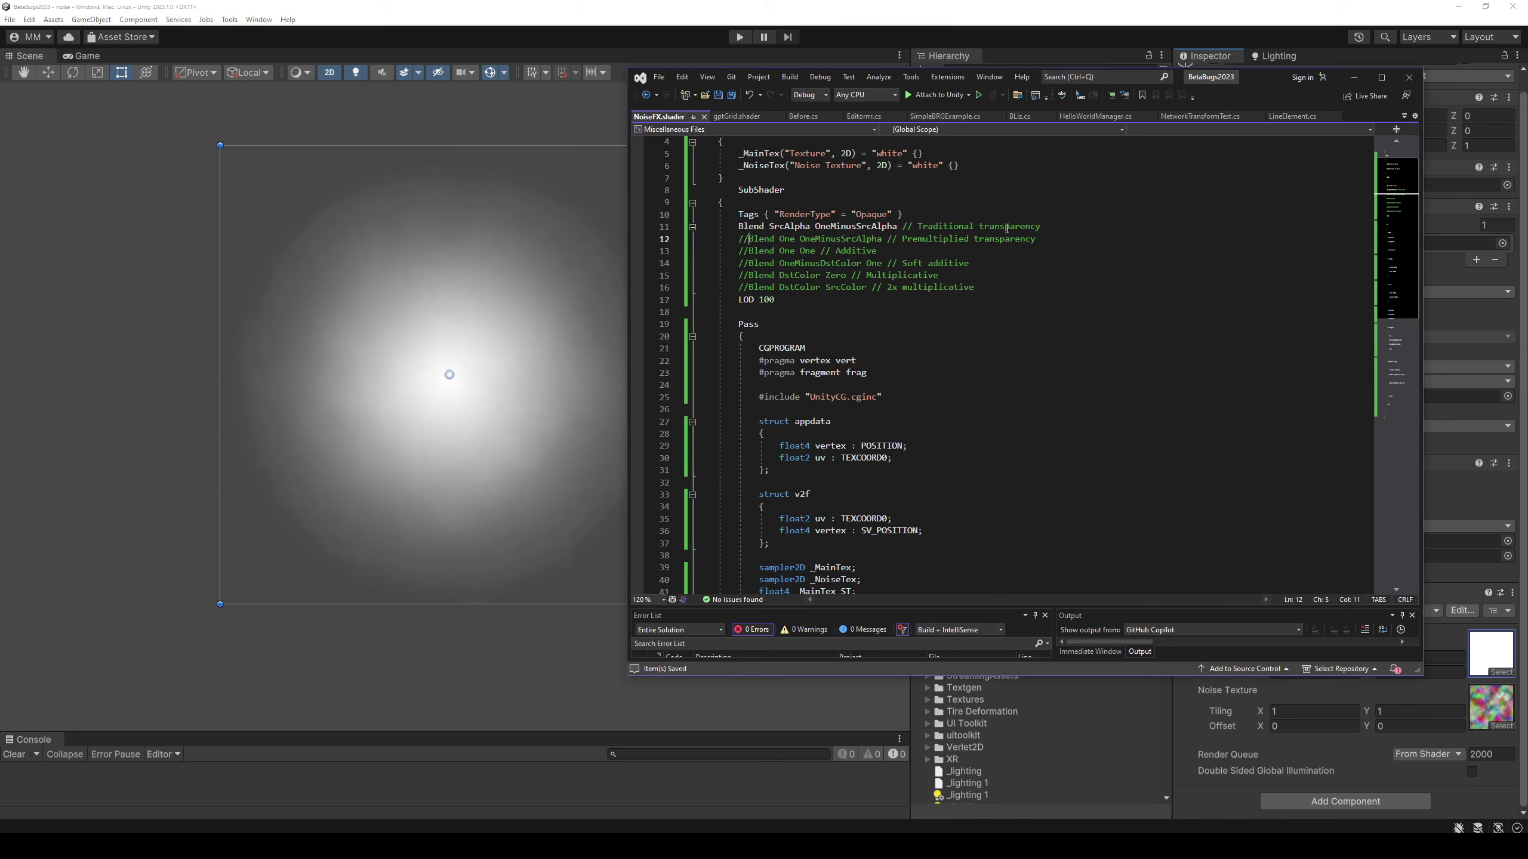
Set the NoiseFX material's main texture to Default-Particle and zoom the Scene view to check the quad.
click(613, 22)
click(1502, 671)
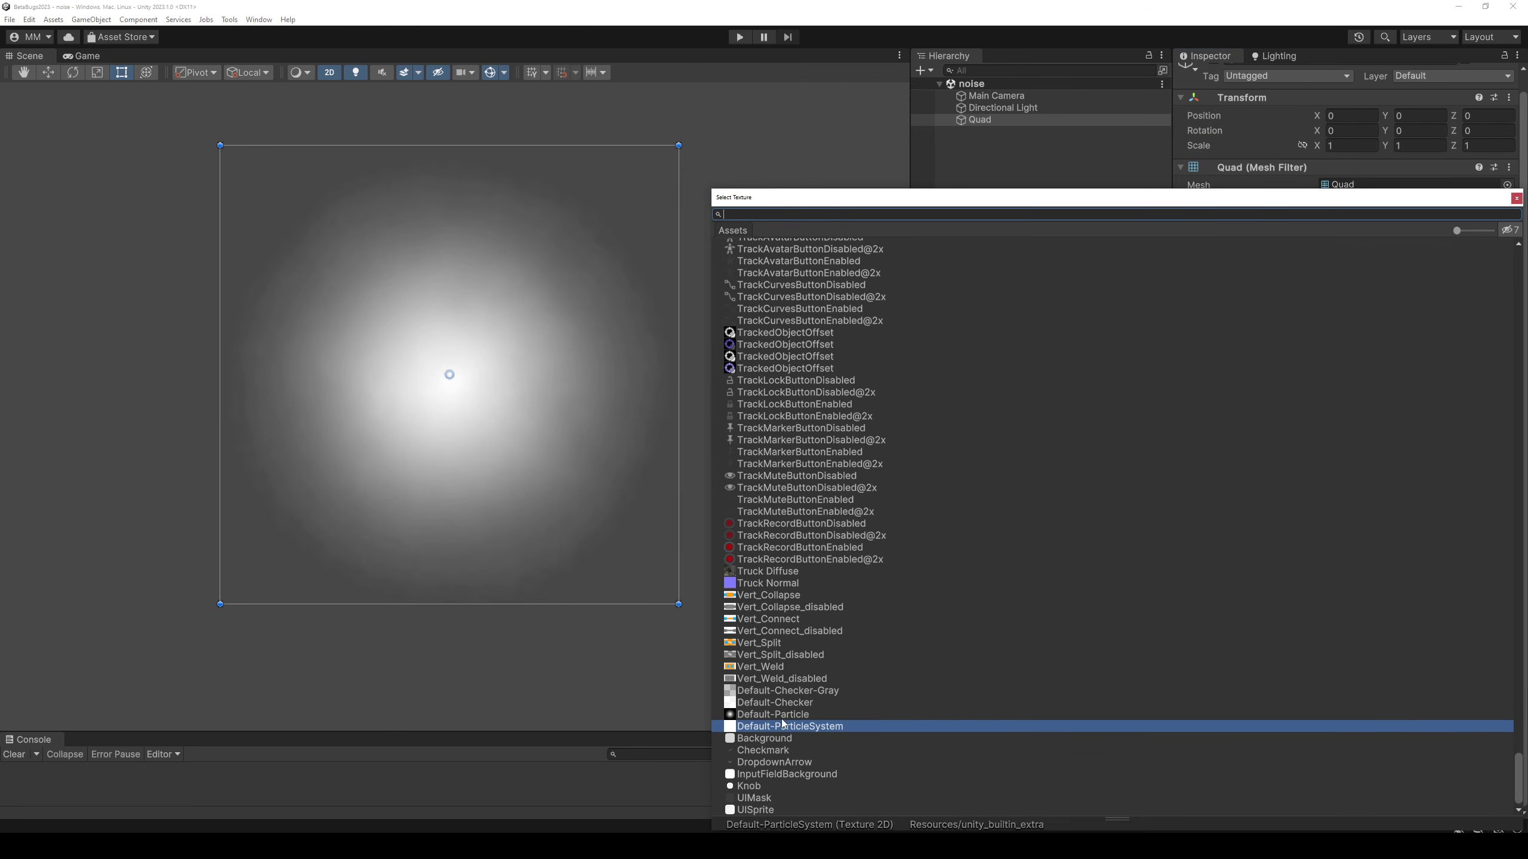
click(784, 715)
double_click(784, 715)
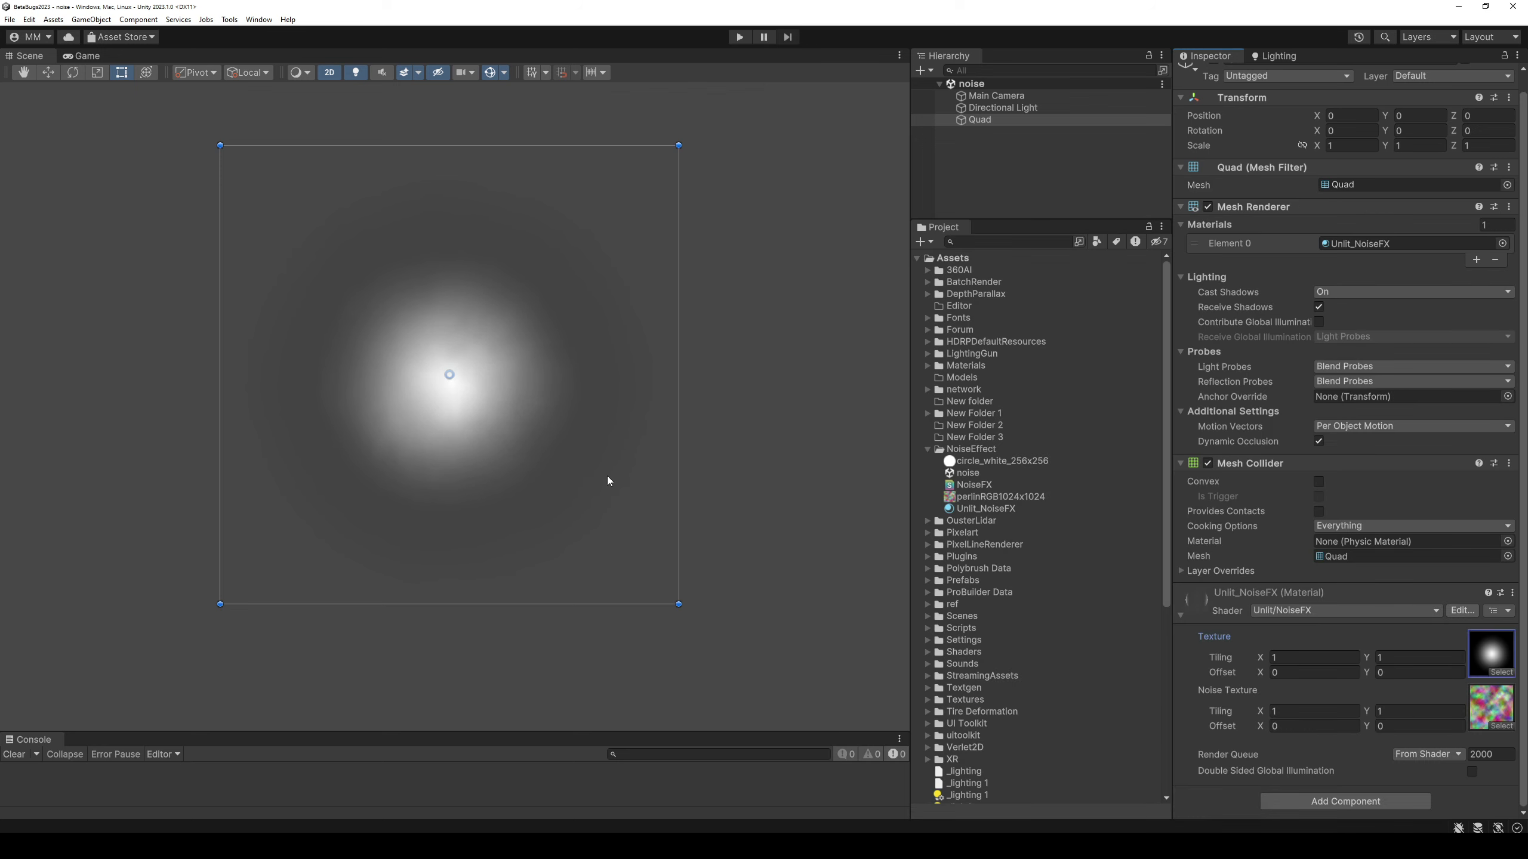
scroll(470, 432, up, 3)
scroll(468, 432, up, 3)
scroll(465, 431, up, 3)
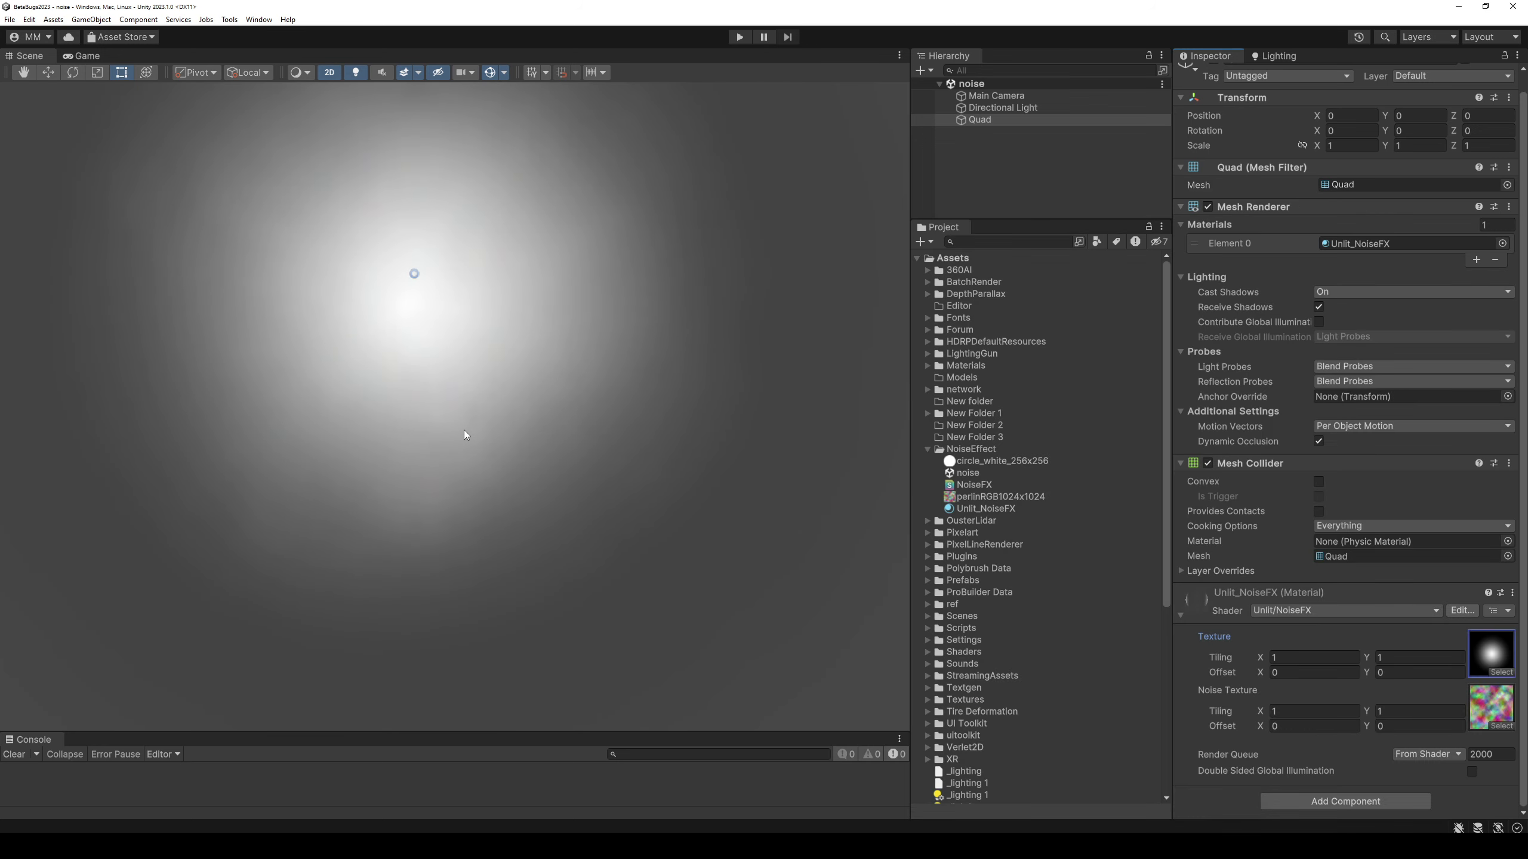
scroll(464, 430, down, 3)
scroll(468, 443, down, 2)
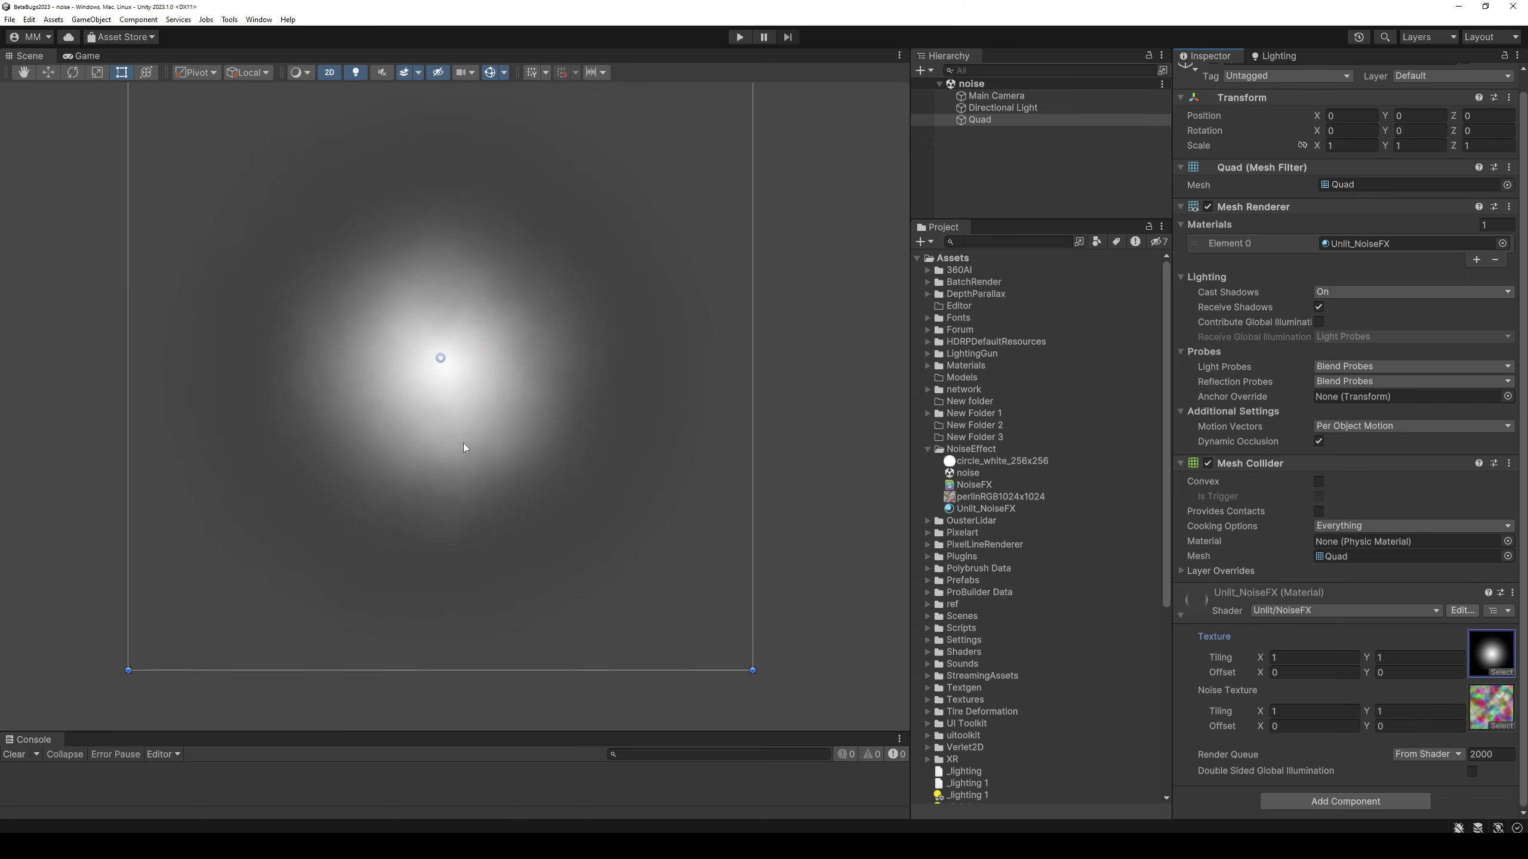
scroll(509, 437, down, 2)
key(alt+Tab)
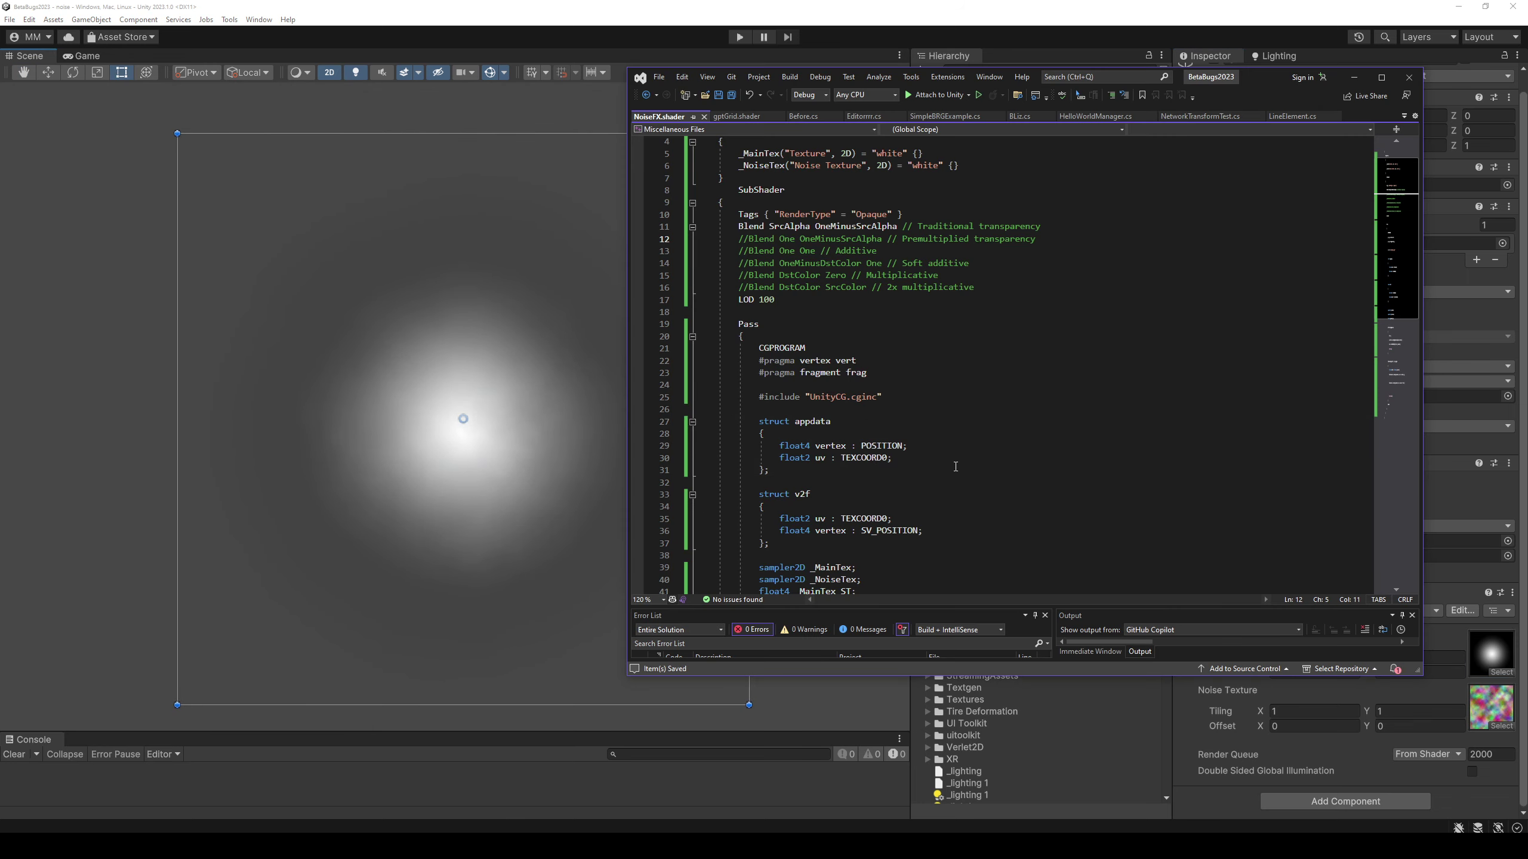
Uncomment the 2x multiplicative Blend DstColor SrcColor line, save, and preview it in Unity.
key(Down)
key(Down)
key(Down)
key(BackSpace)
key(BackSpace)
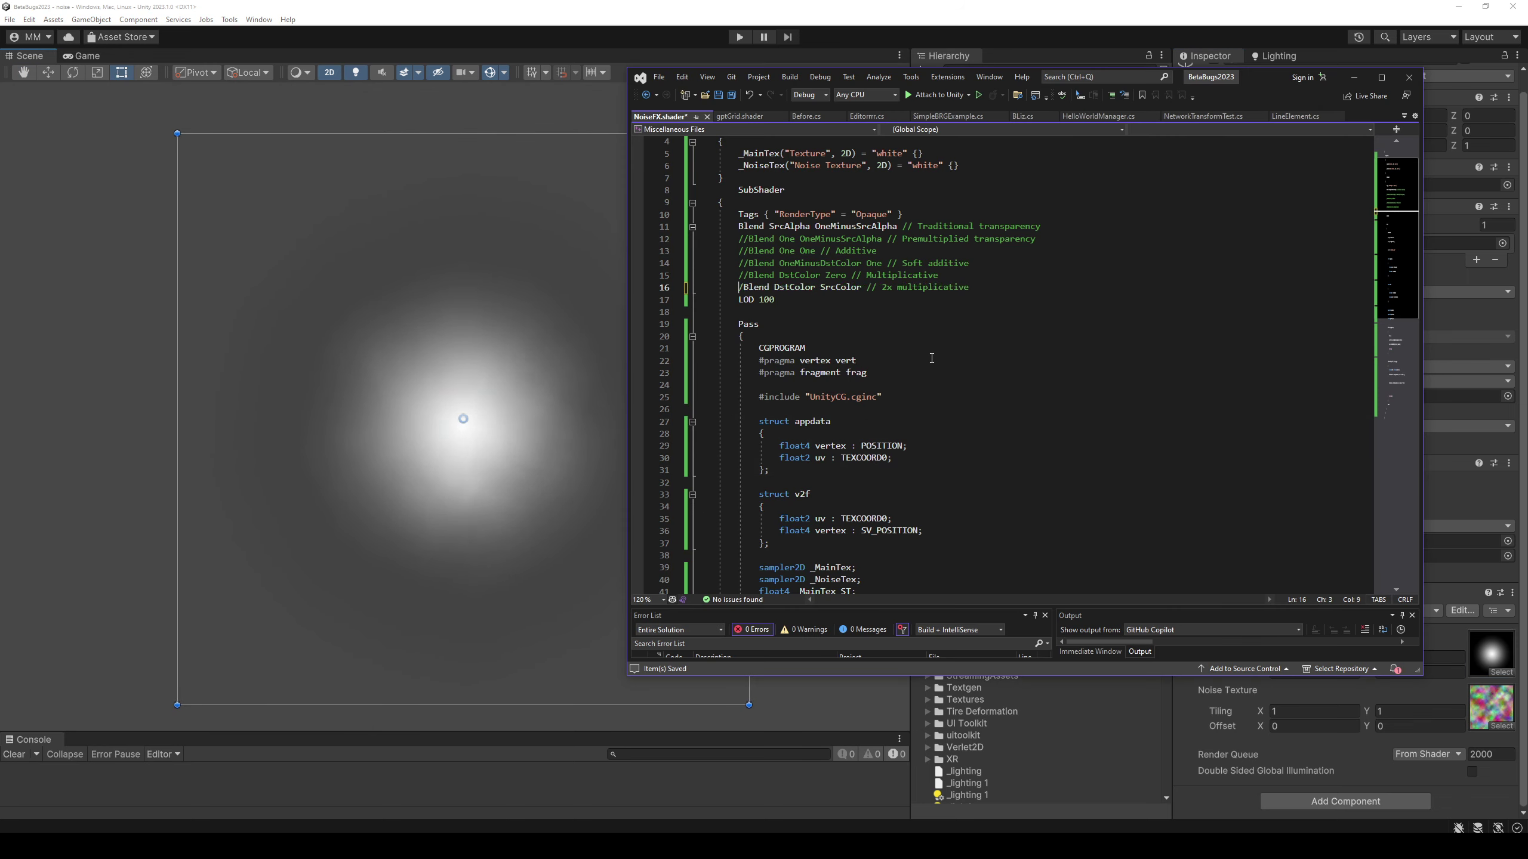
key(ctrl+s)
key(alt+Tab)
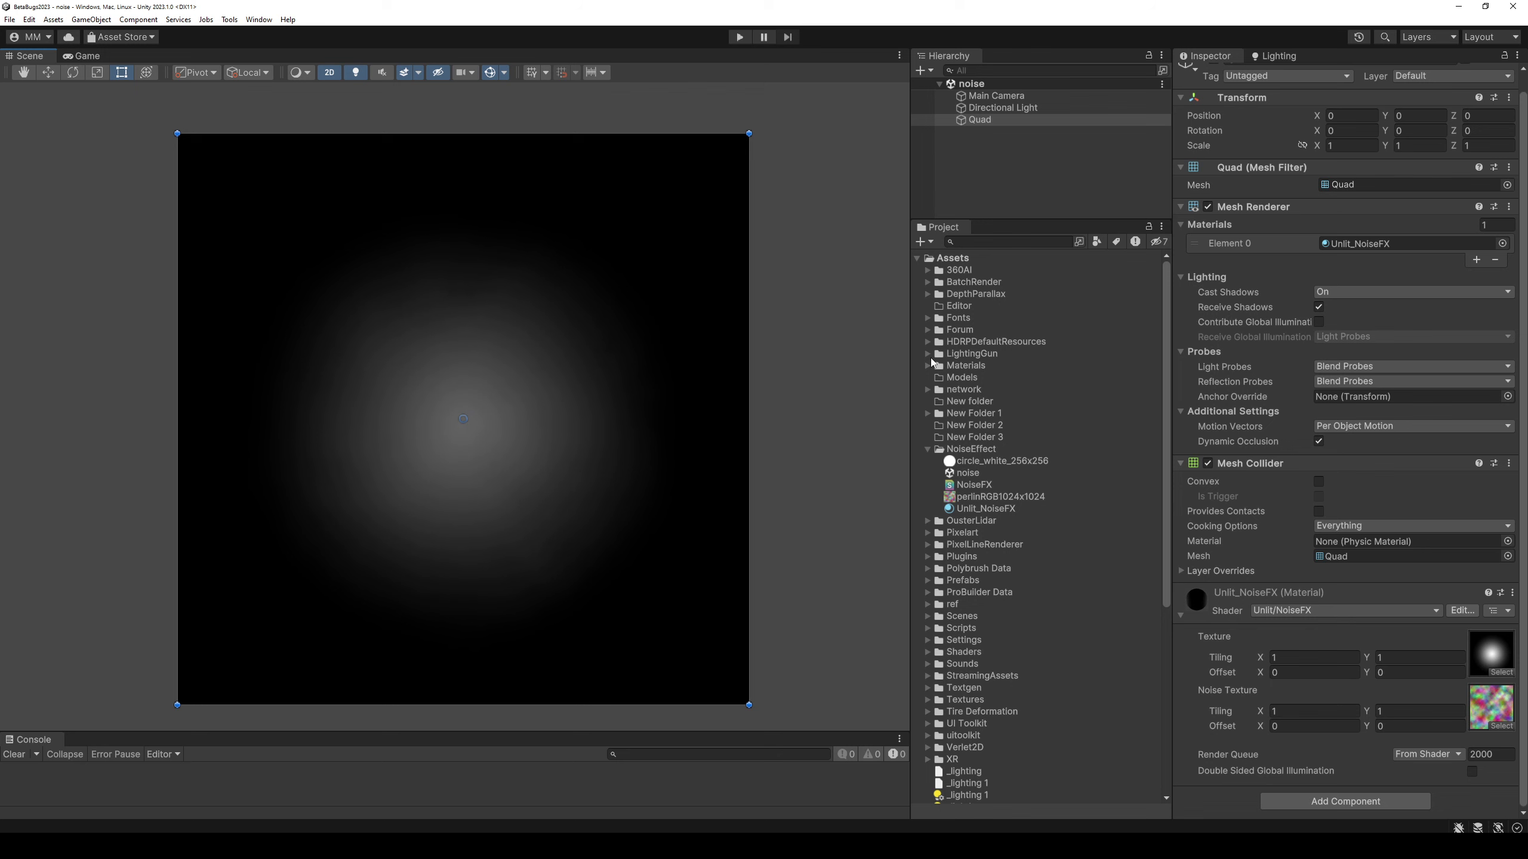
key(alt+Tab)
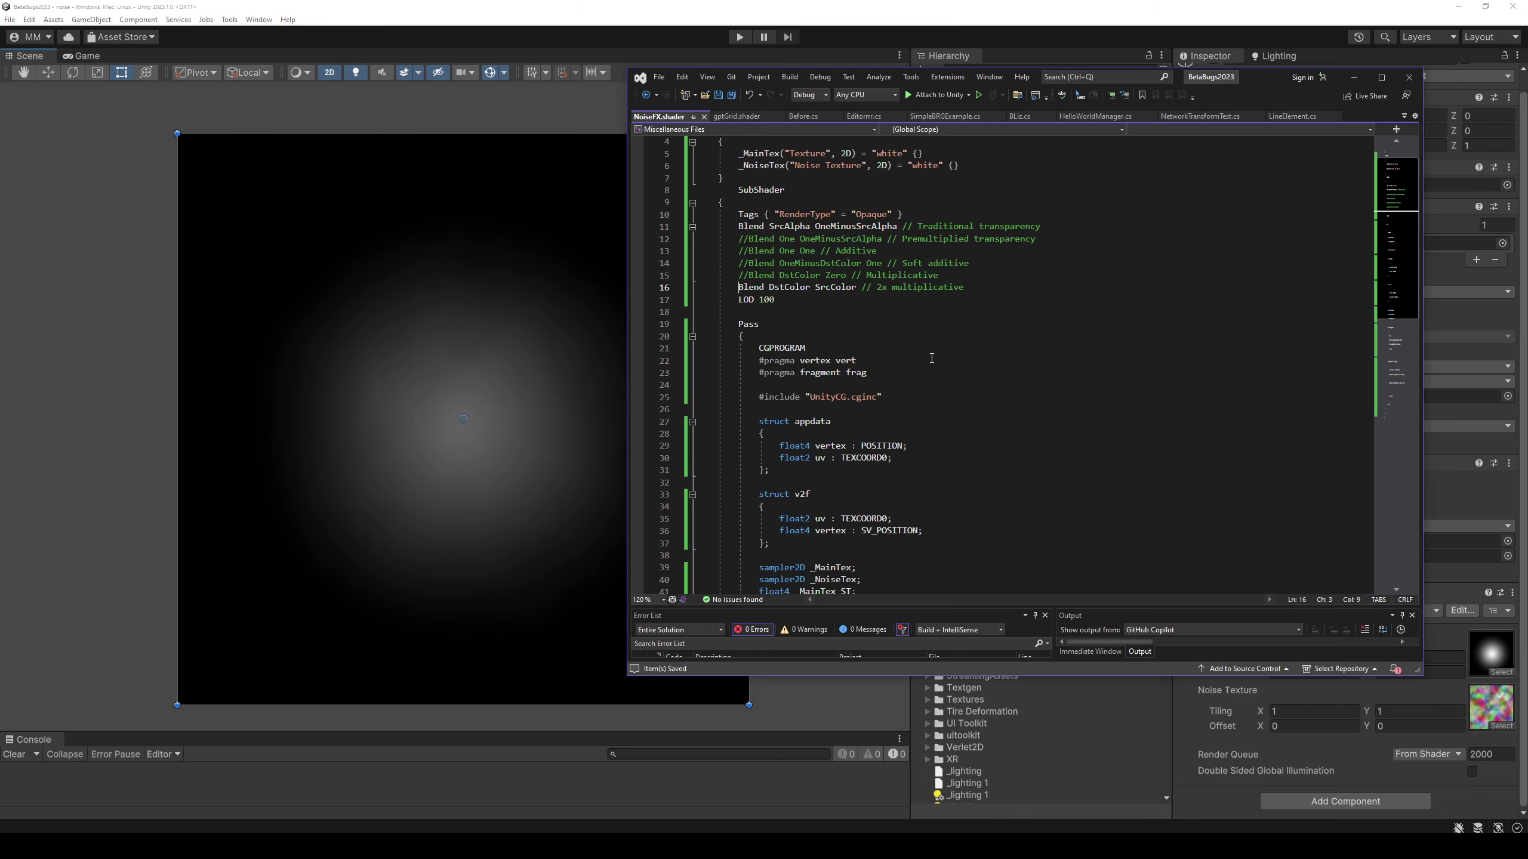
Replace it with additive Blend One One and comment out the Blend SrcAlpha transparency line.
key(ctrl+k)
key(ctrl+c)
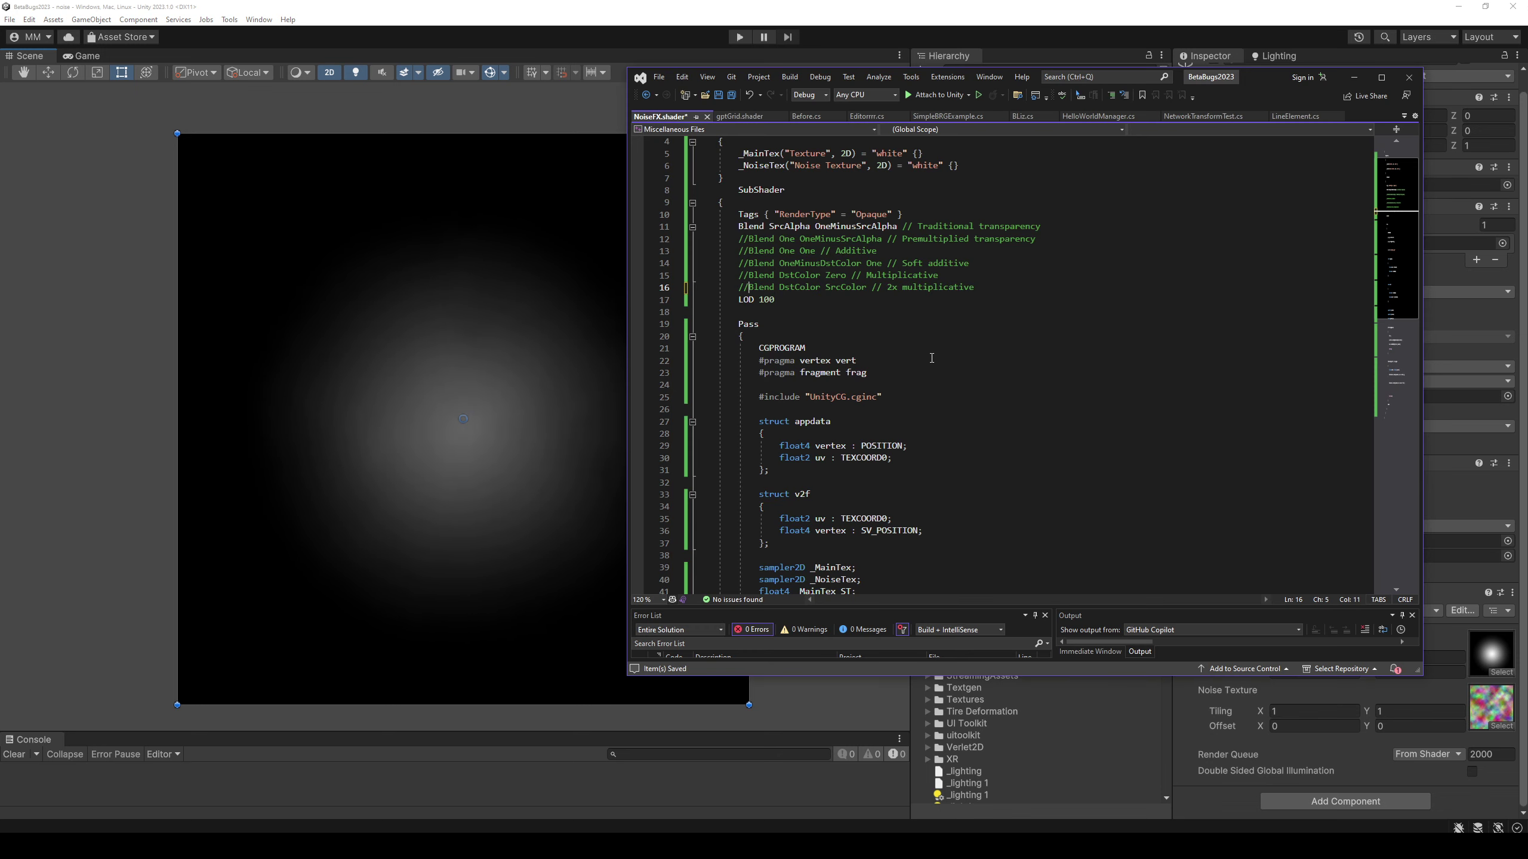
key(Up)
key(Up)
key(Up)
key(ctrl+k)
key(ctrl+u)
key(ctrl+s)
key(alt+Tab)
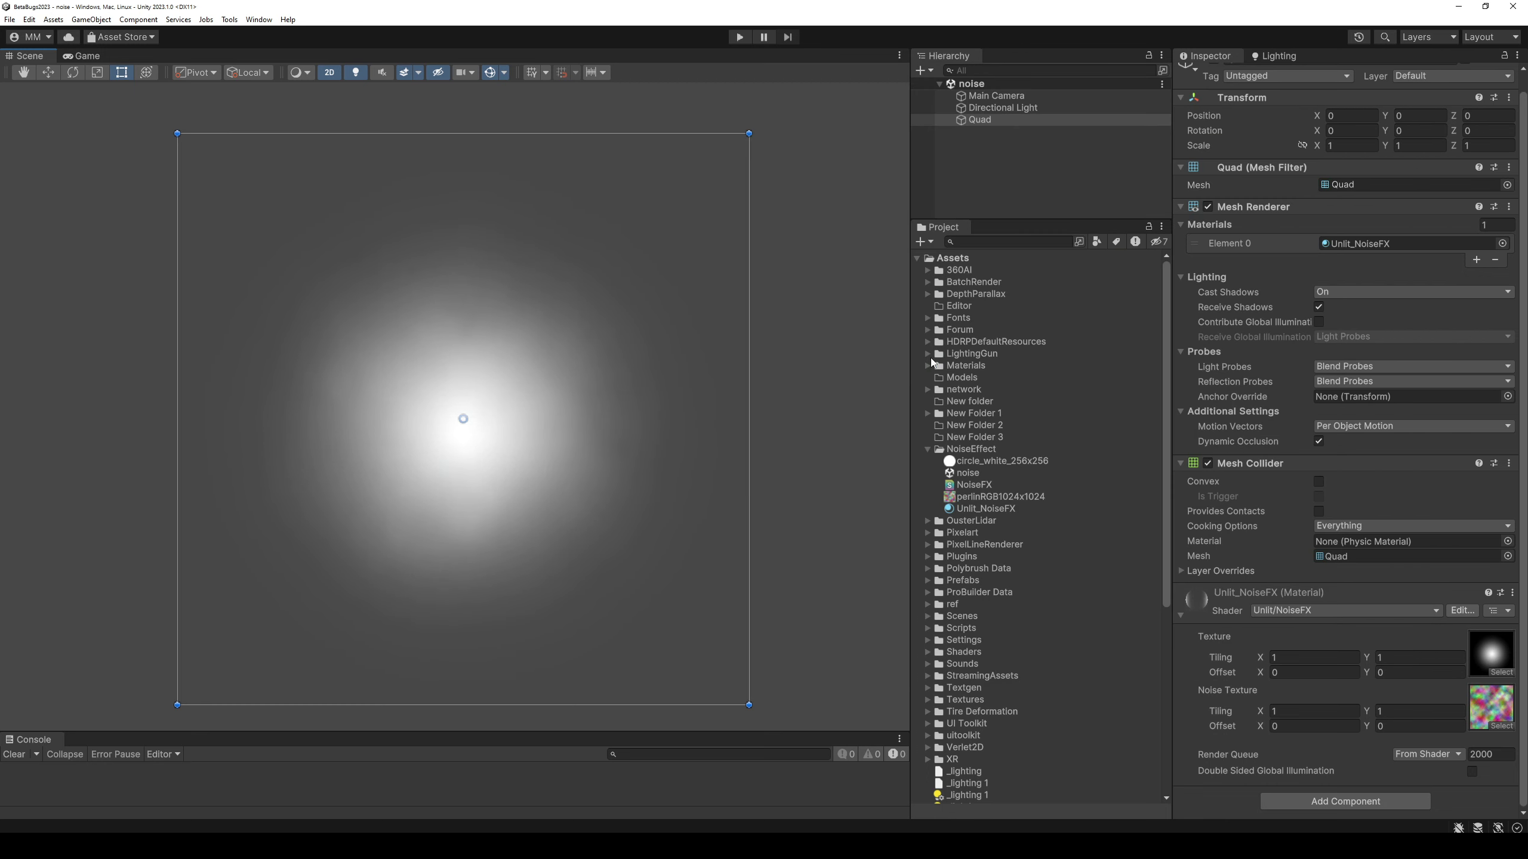
key(alt+Tab)
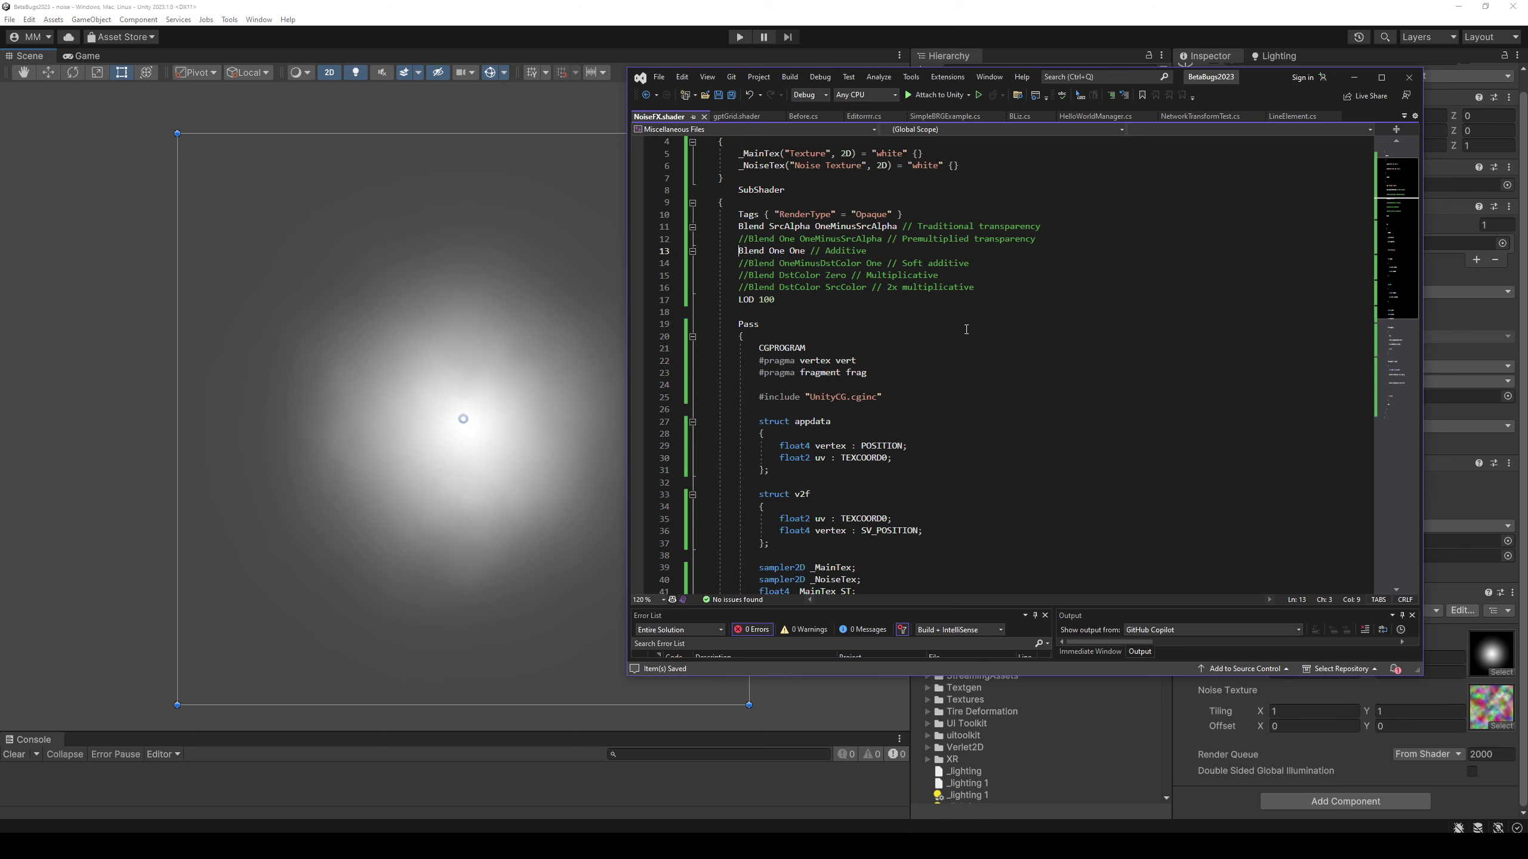
key(Up)
key(Up)
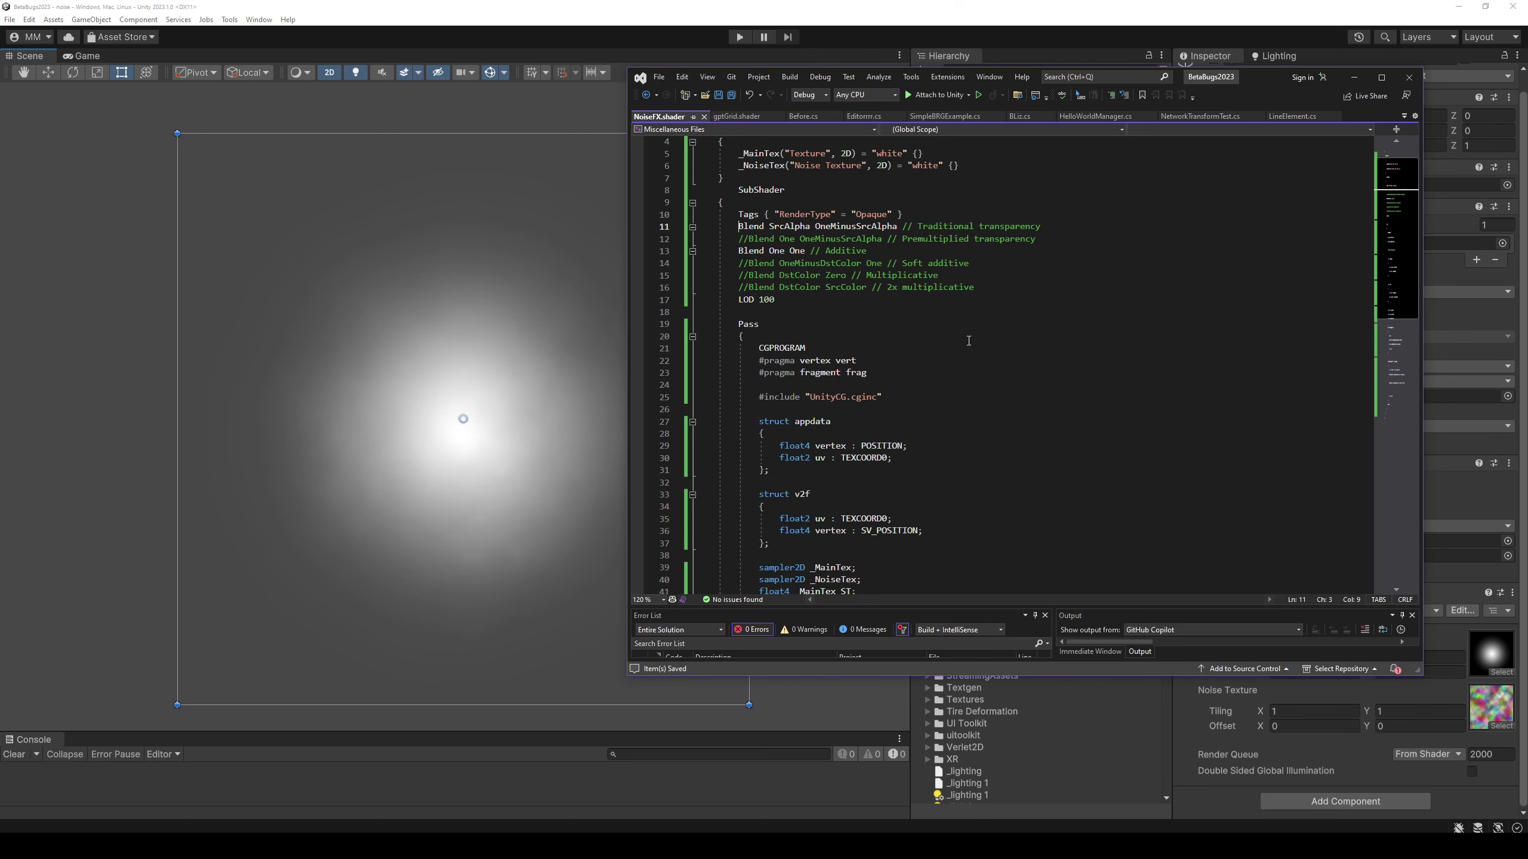
text(//)
key(ctrl+s)
key(alt+Tab)
Try inverting the colour by adding '1 -' before tex2D in frag(), then save and preview.
scroll(974, 361, down, 5)
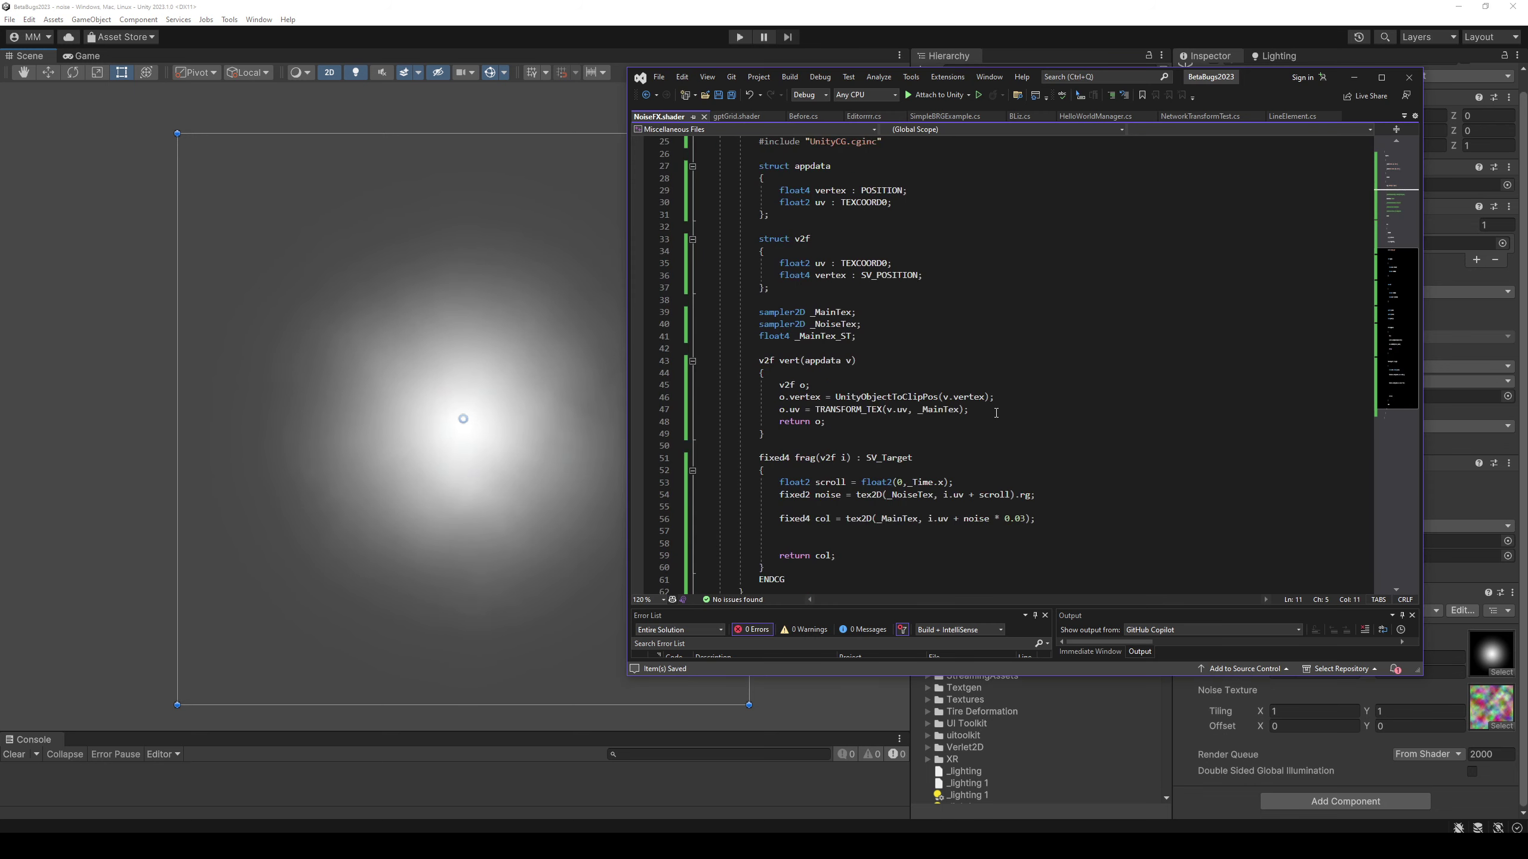
scroll(992, 404, down, 6)
click(856, 349)
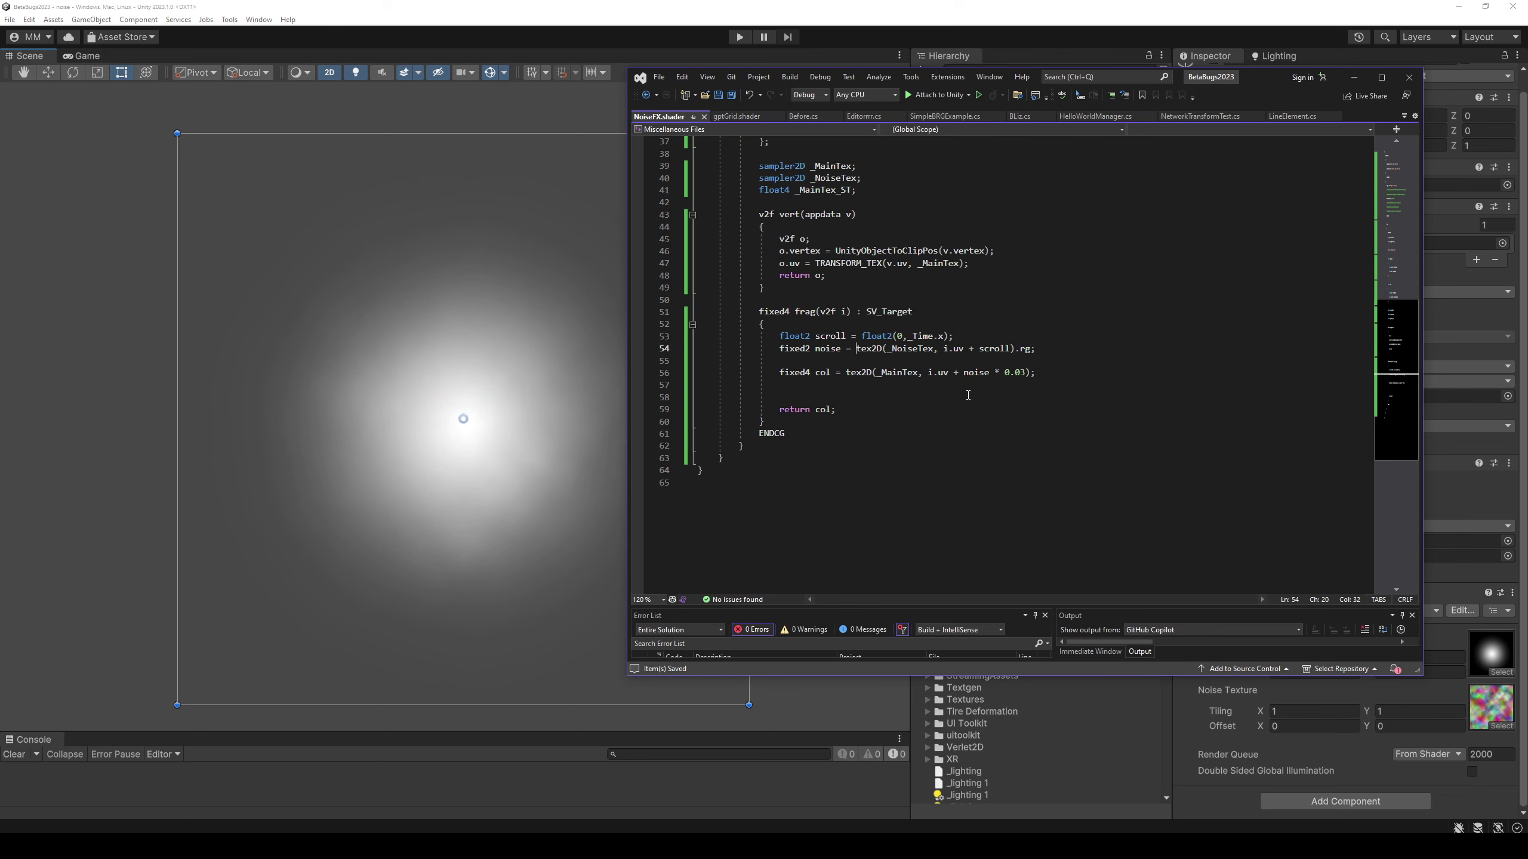
key(Down)
key(Down)
key(Left)
key(Left)
text(1 -)
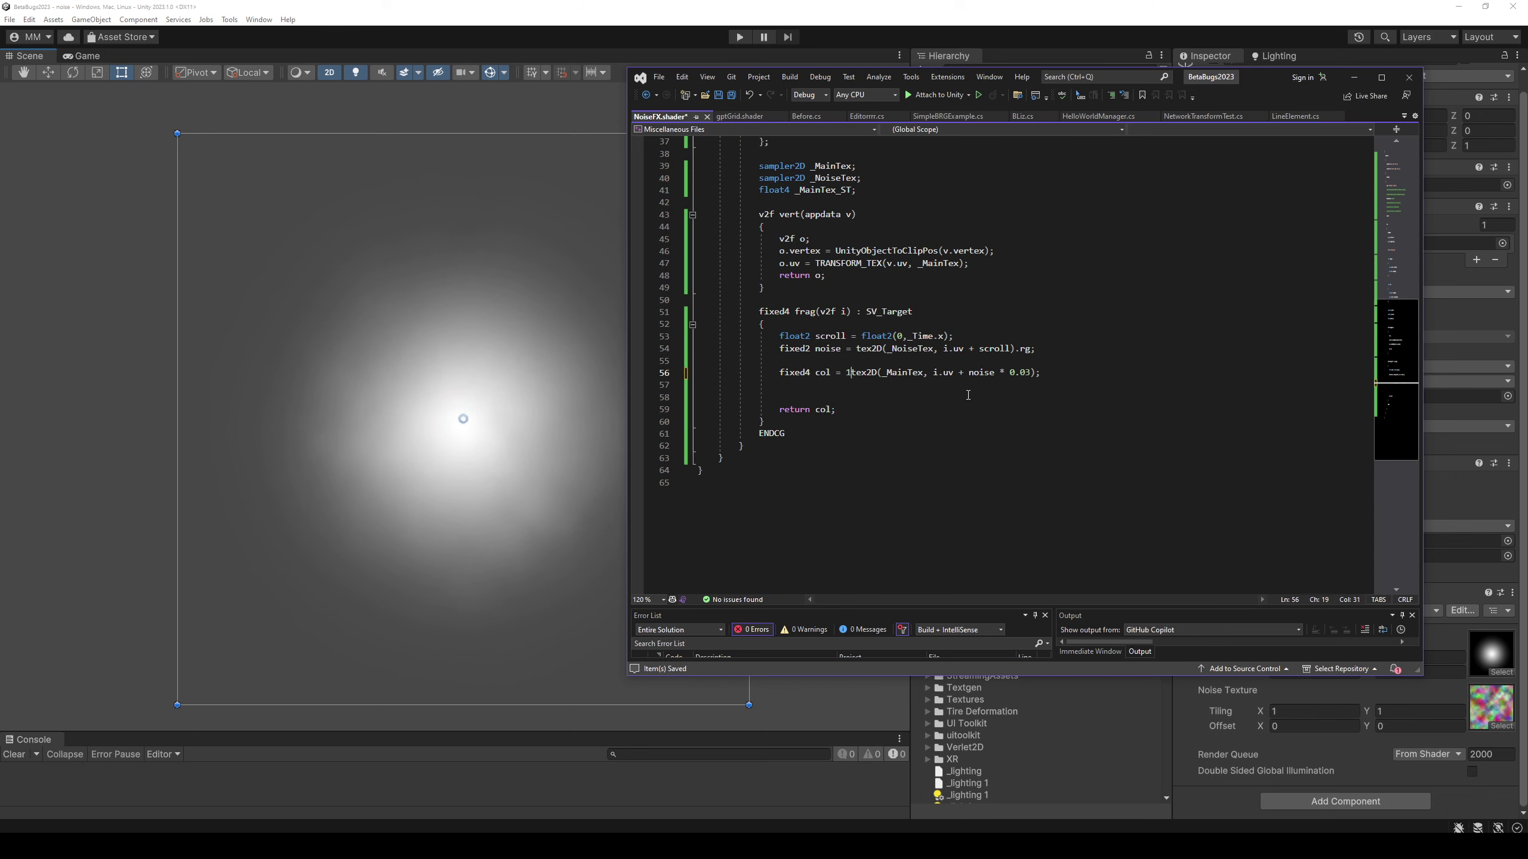
key(ctrl+s)
key(alt+Tab)
key(alt+Tab)
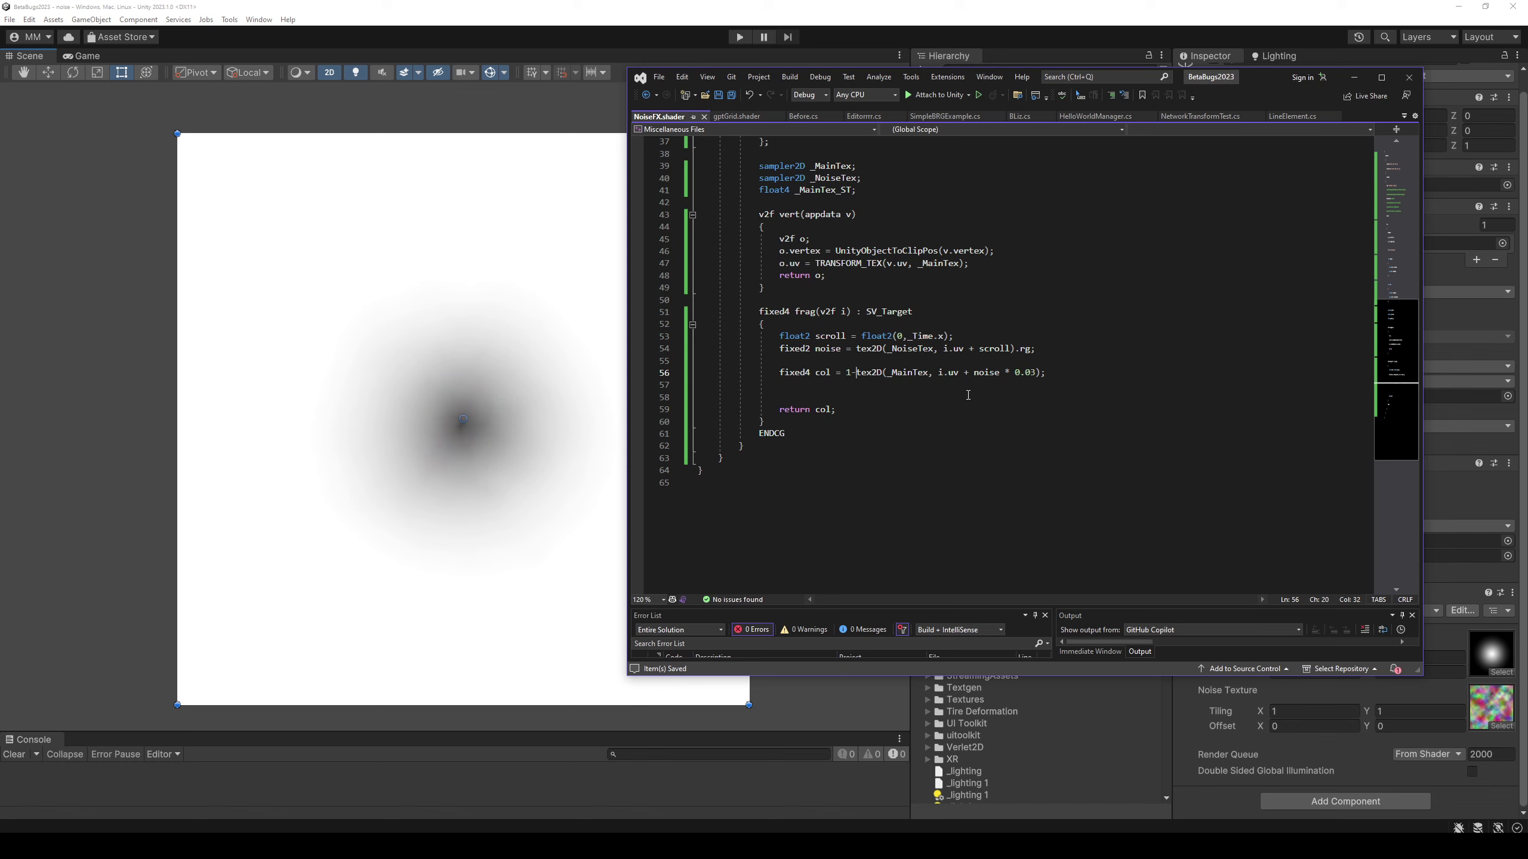
Undo that and add line 57 'col.rgb = 1- col.rgb;' instead, then save.
key(ctrl+z)
key(ctrl+z)
text(col)
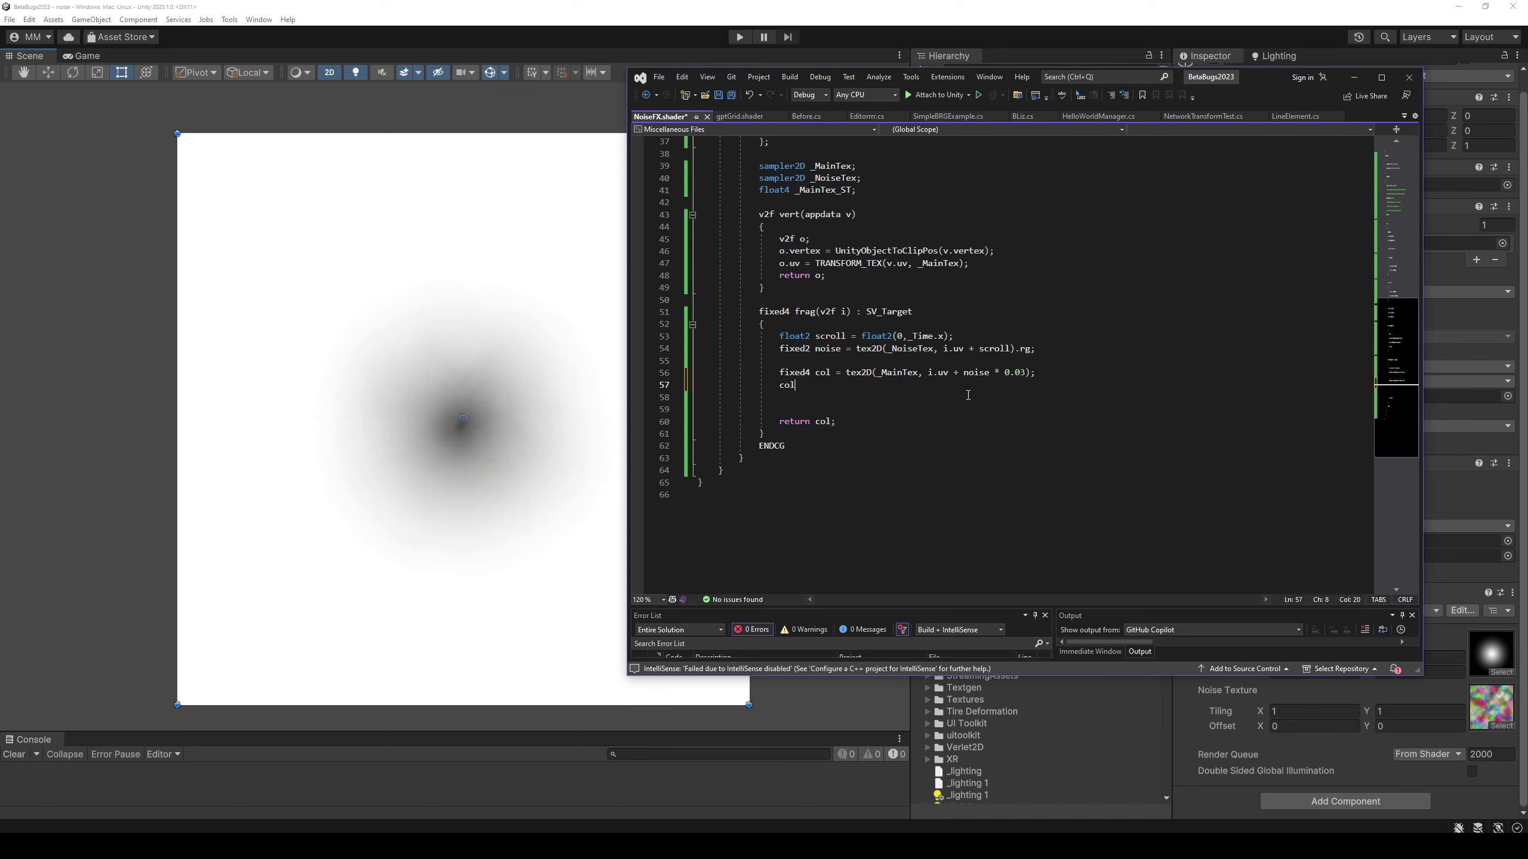
text(.rgb = )
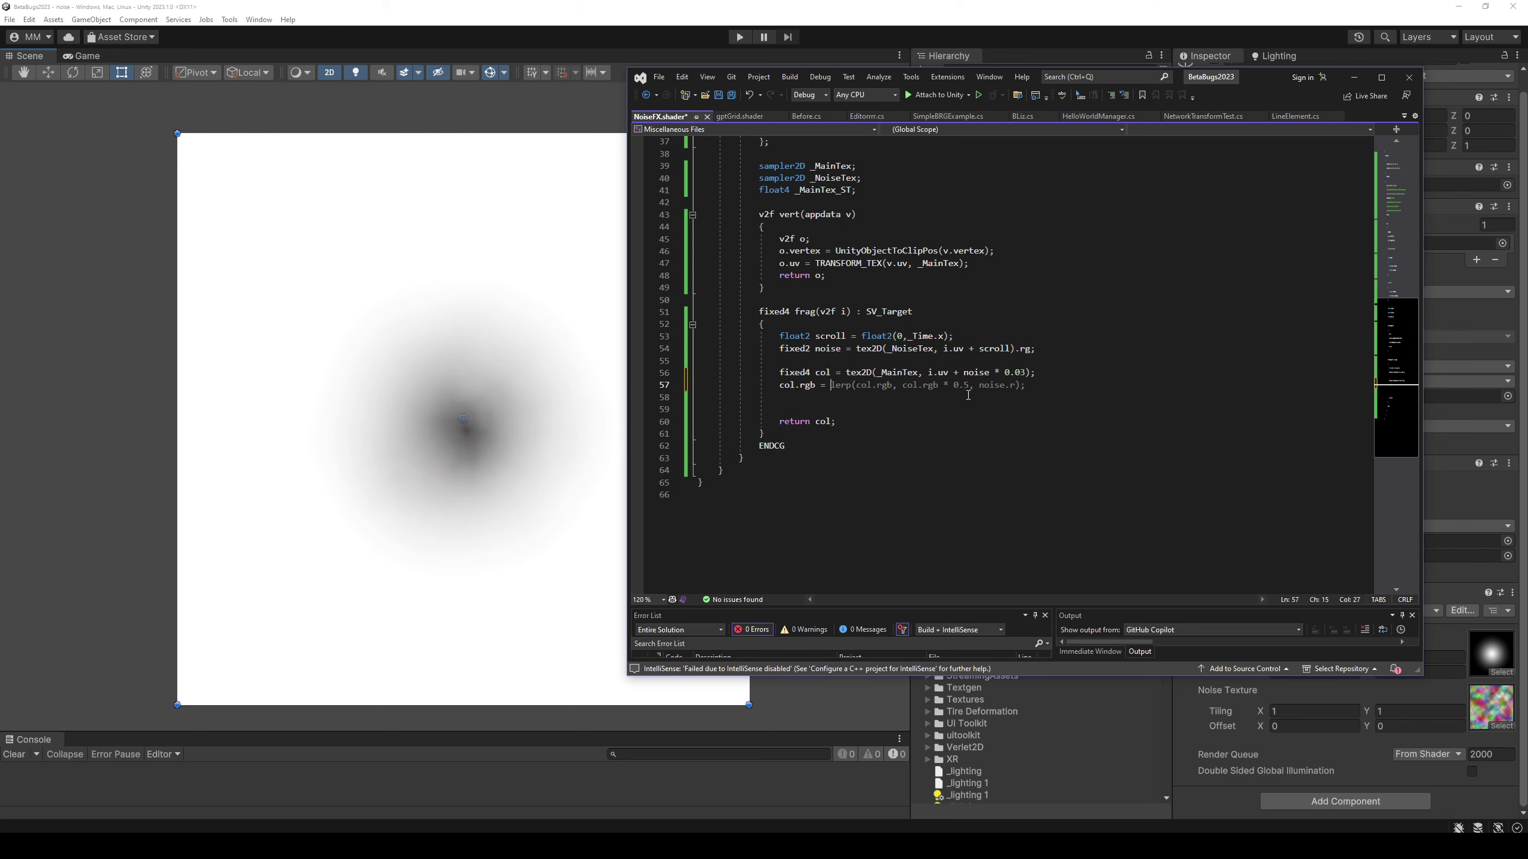
text(1- col.rgb;)
key(ctrl+s)
key(alt+Tab)
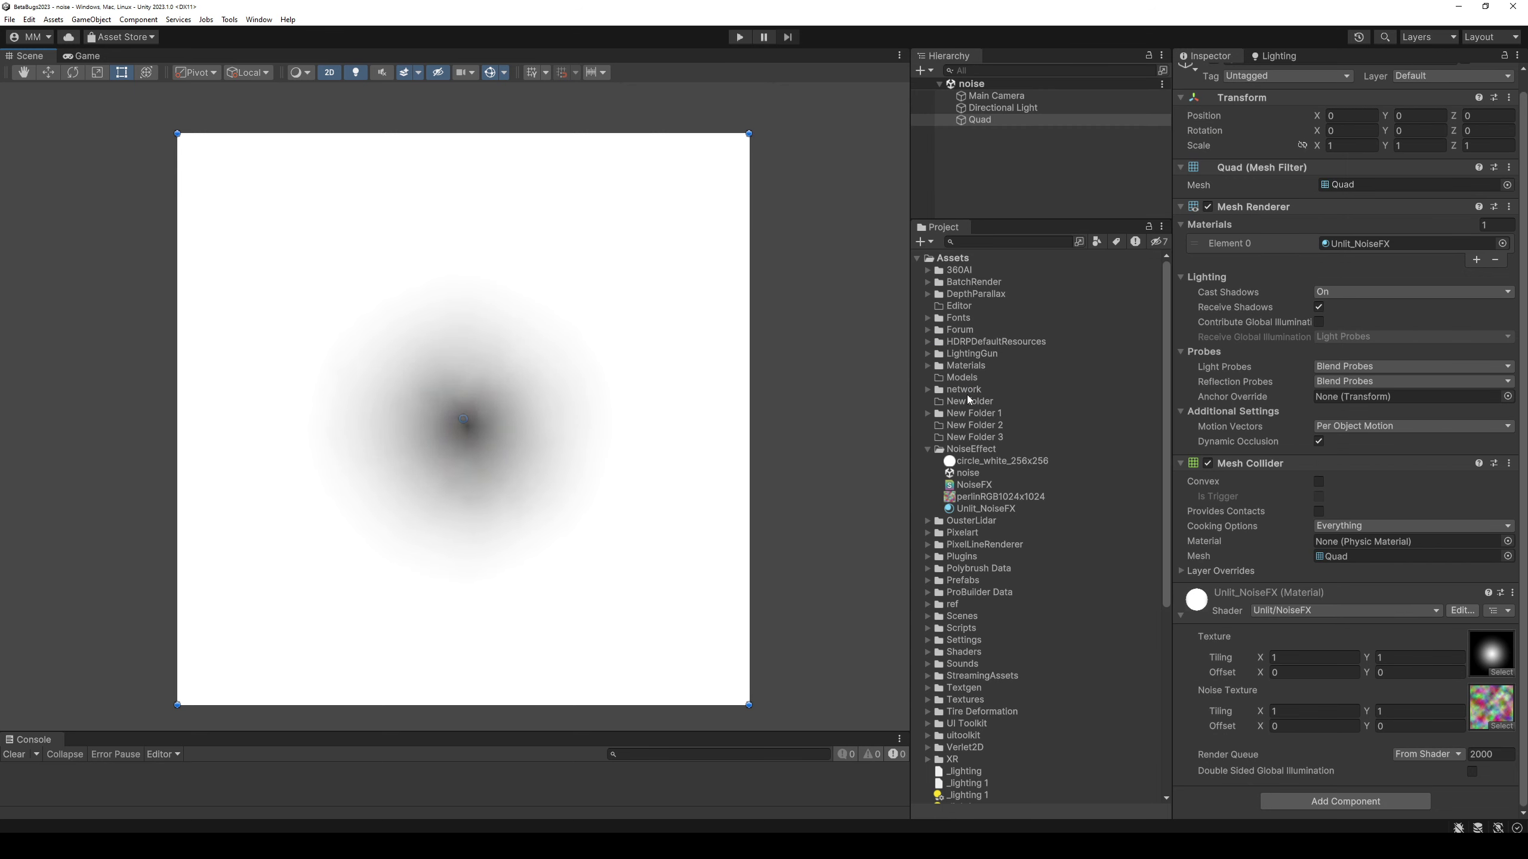
key(alt+Tab)
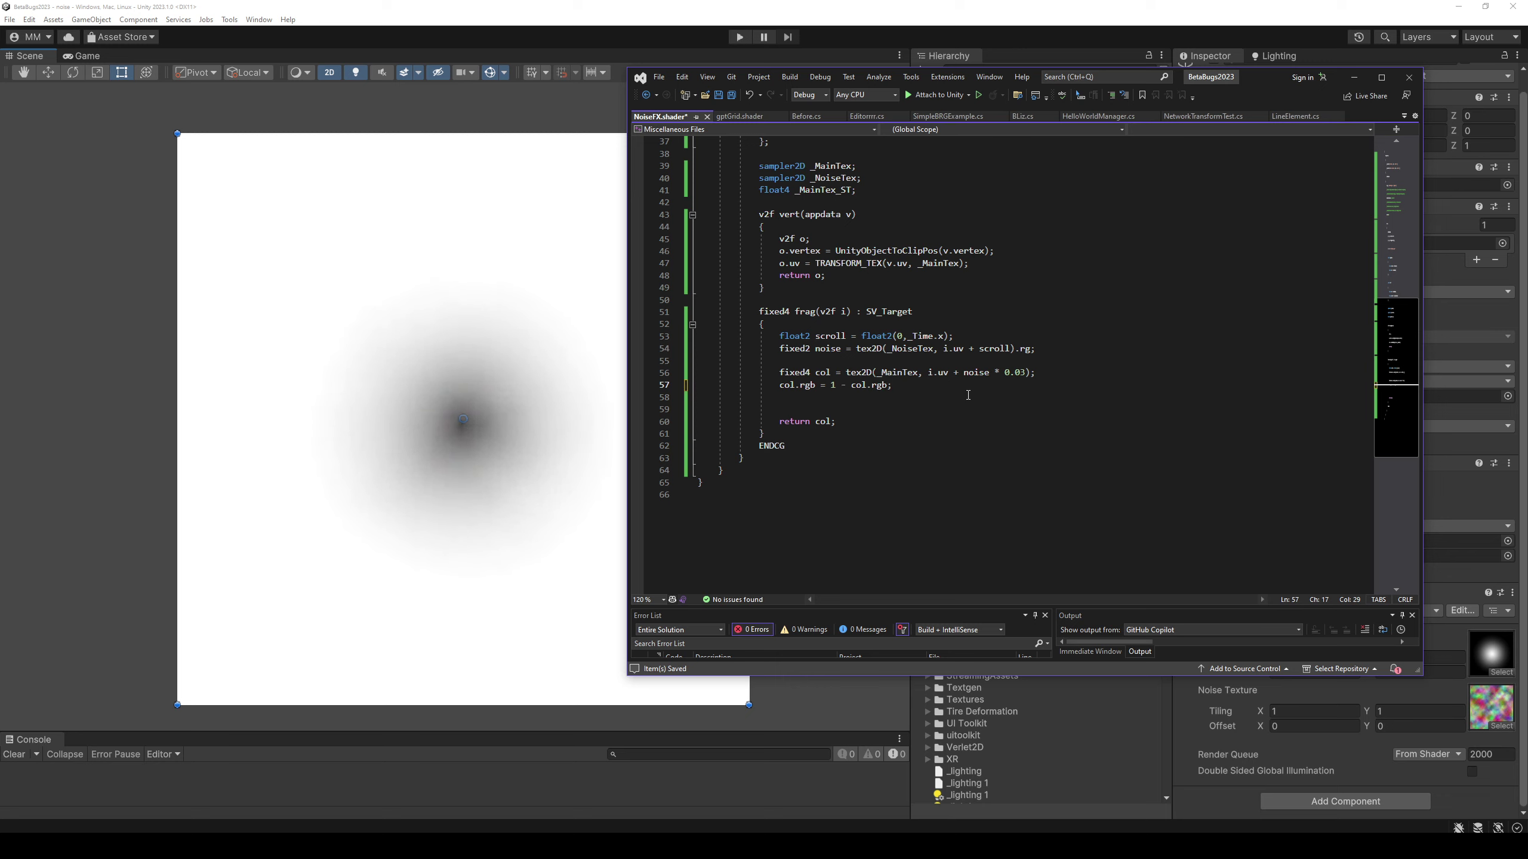
Uncomment a Multiplicative Blend line, save, and preview the result in Unity.
key(ctrl+s)
scroll(967, 395, up, 8)
scroll(883, 357, up, 4)
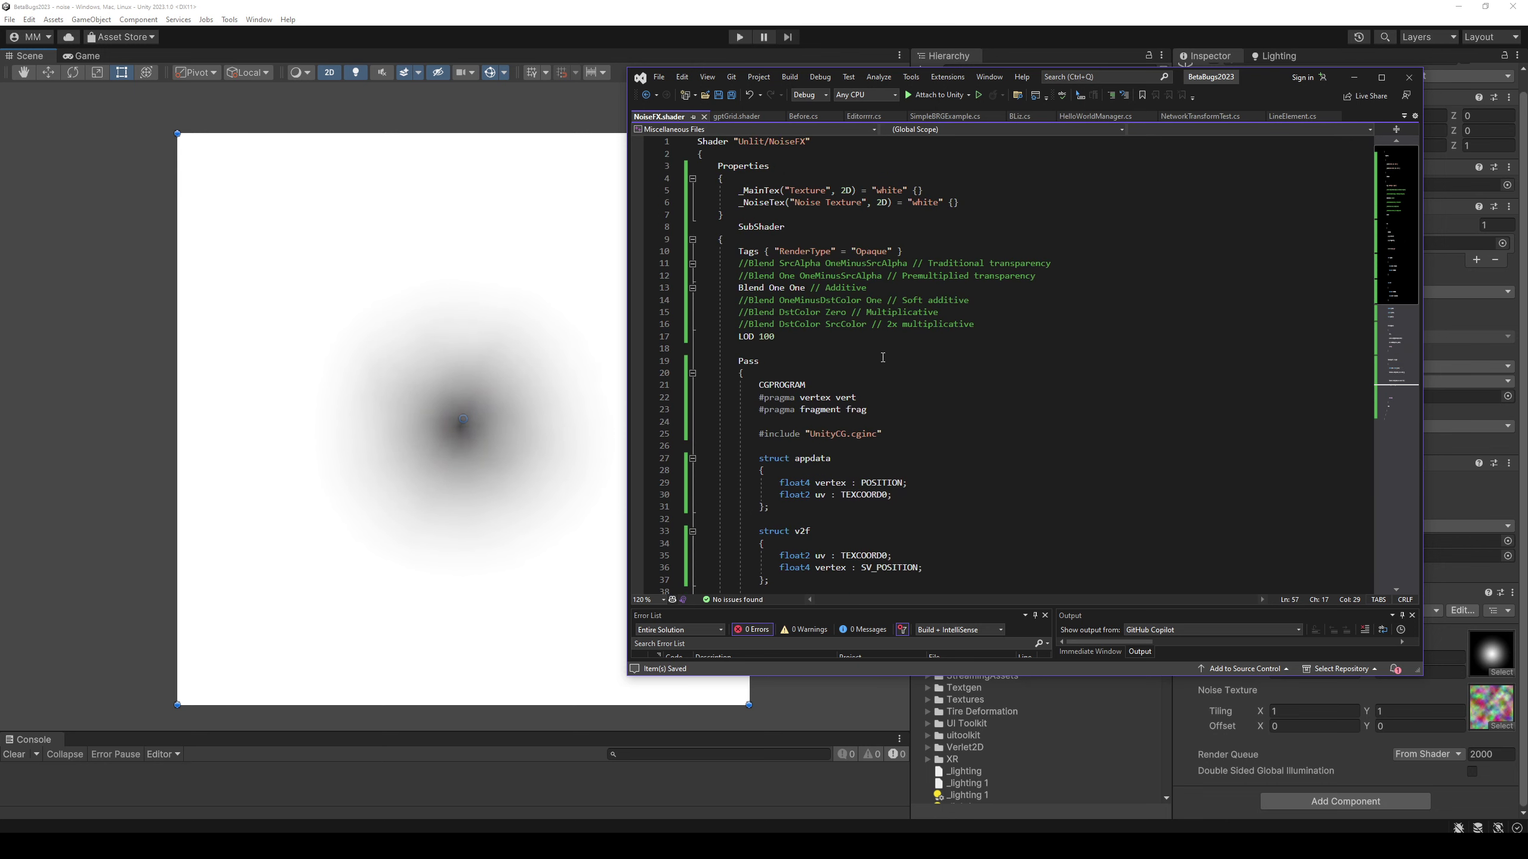
click(743, 312)
key(Down)
key(Delete)
key(Delete)
key(ctrl+s)
key(alt+Tab)
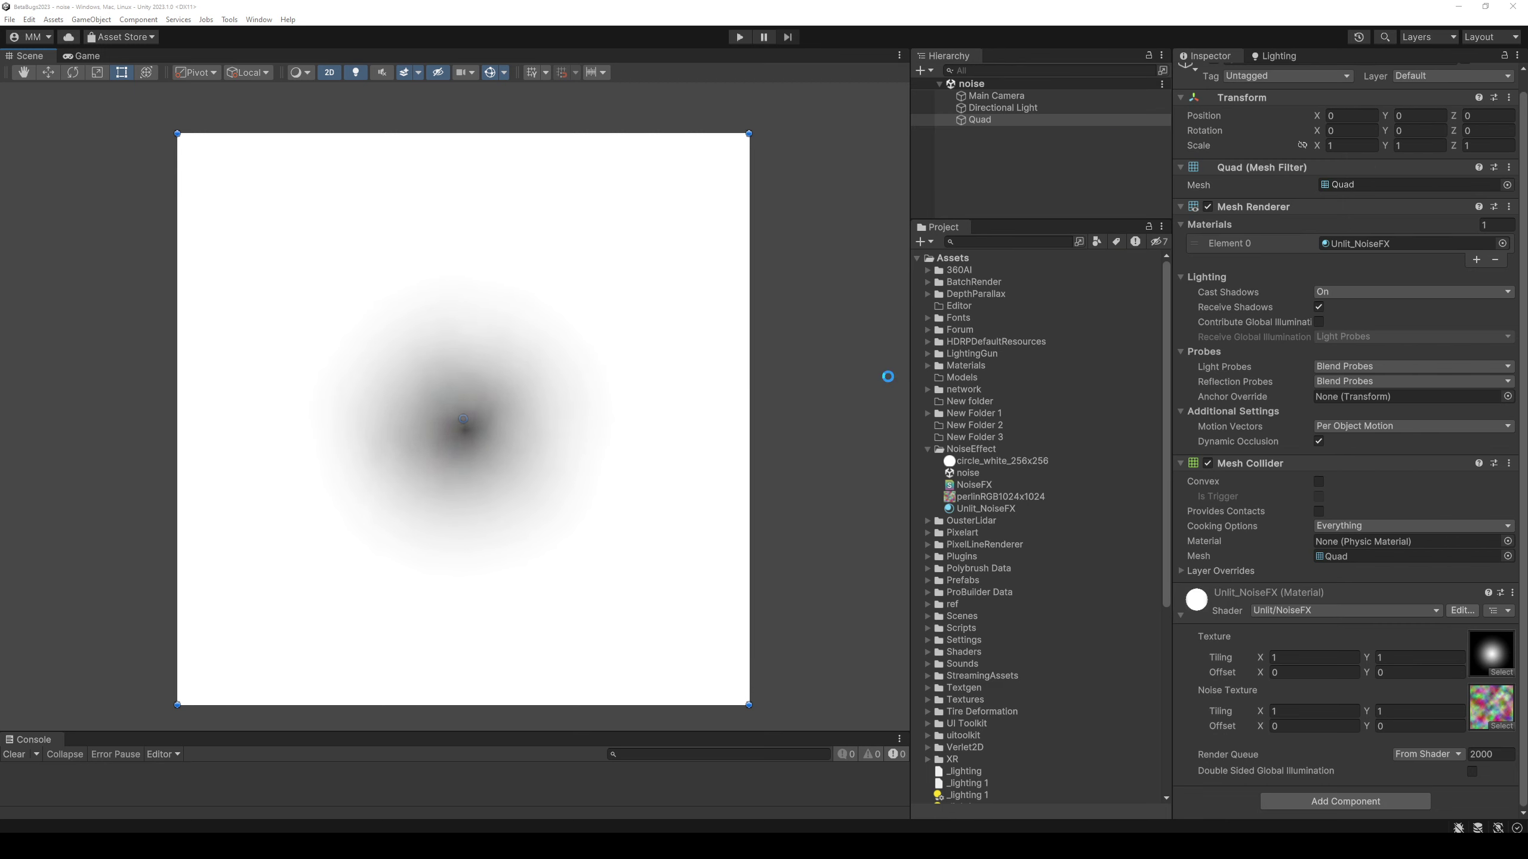
key(alt+Tab)
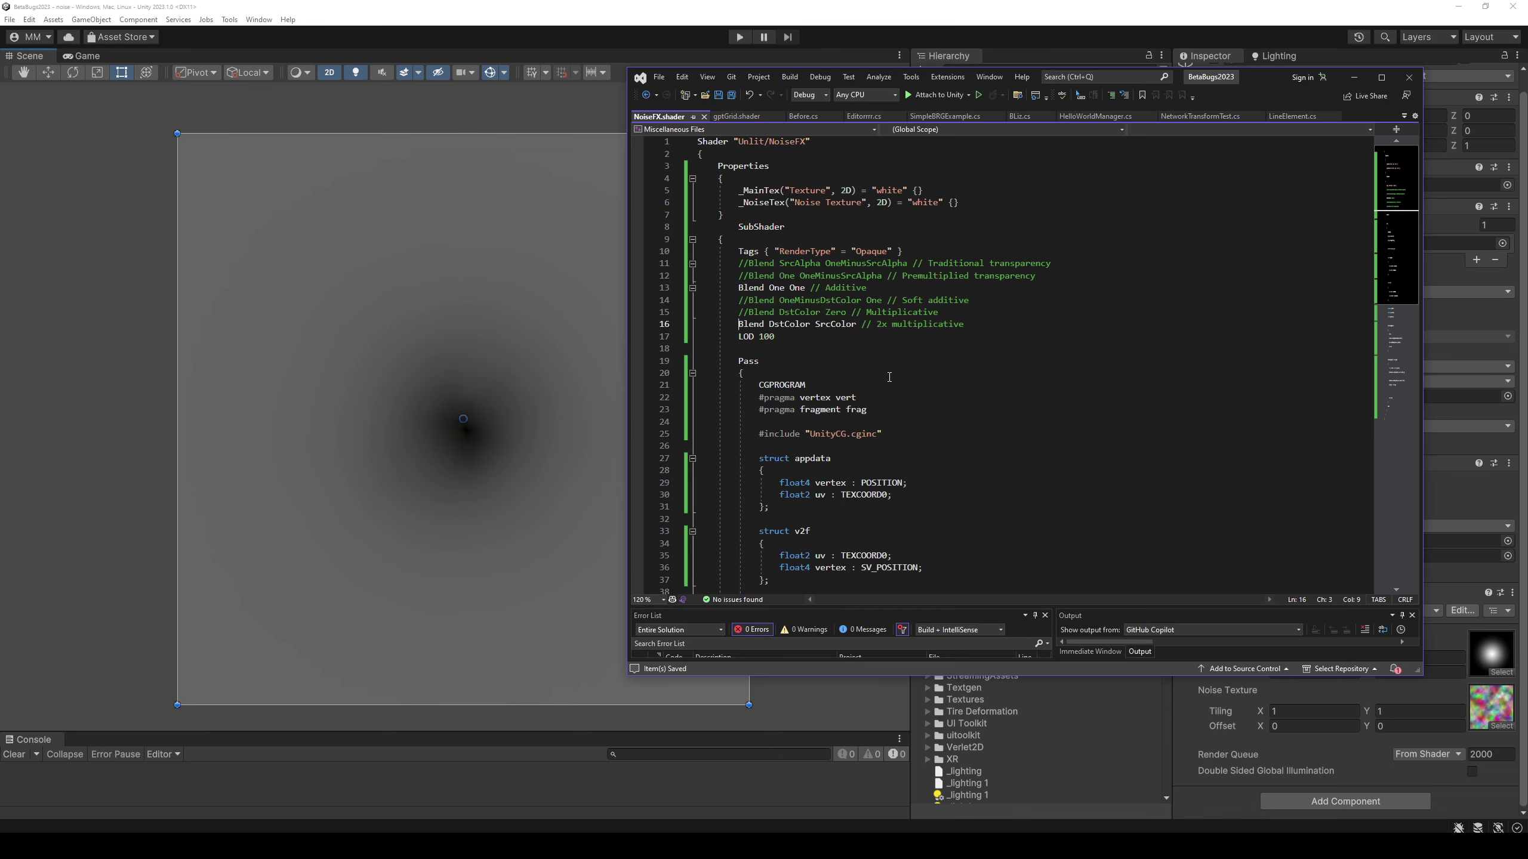
Comment out the multiplicative and additive lines and enable Premultiplied transparency instead.
text(//)
key(Up)
key(Up)
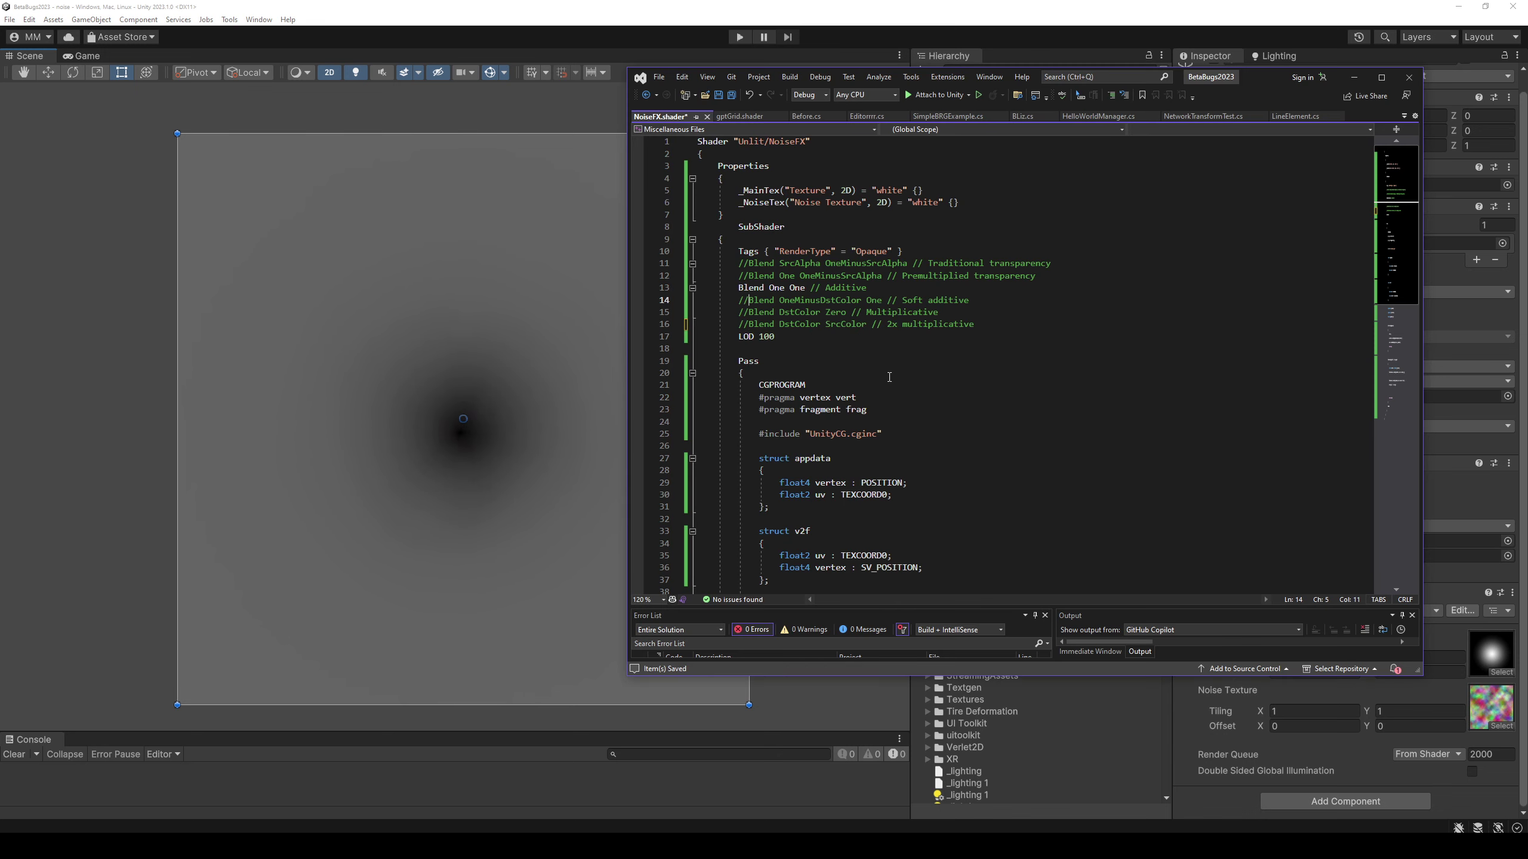
key(Up)
key(Home)
text(//)
Leave only traditional Blend SrcAlpha OneMinusSrcAlpha active, then save and preview.
key(Up)
key(Home)
key(Delete)
key(Delete)
key(ctrl+s)
key(alt+Tab)
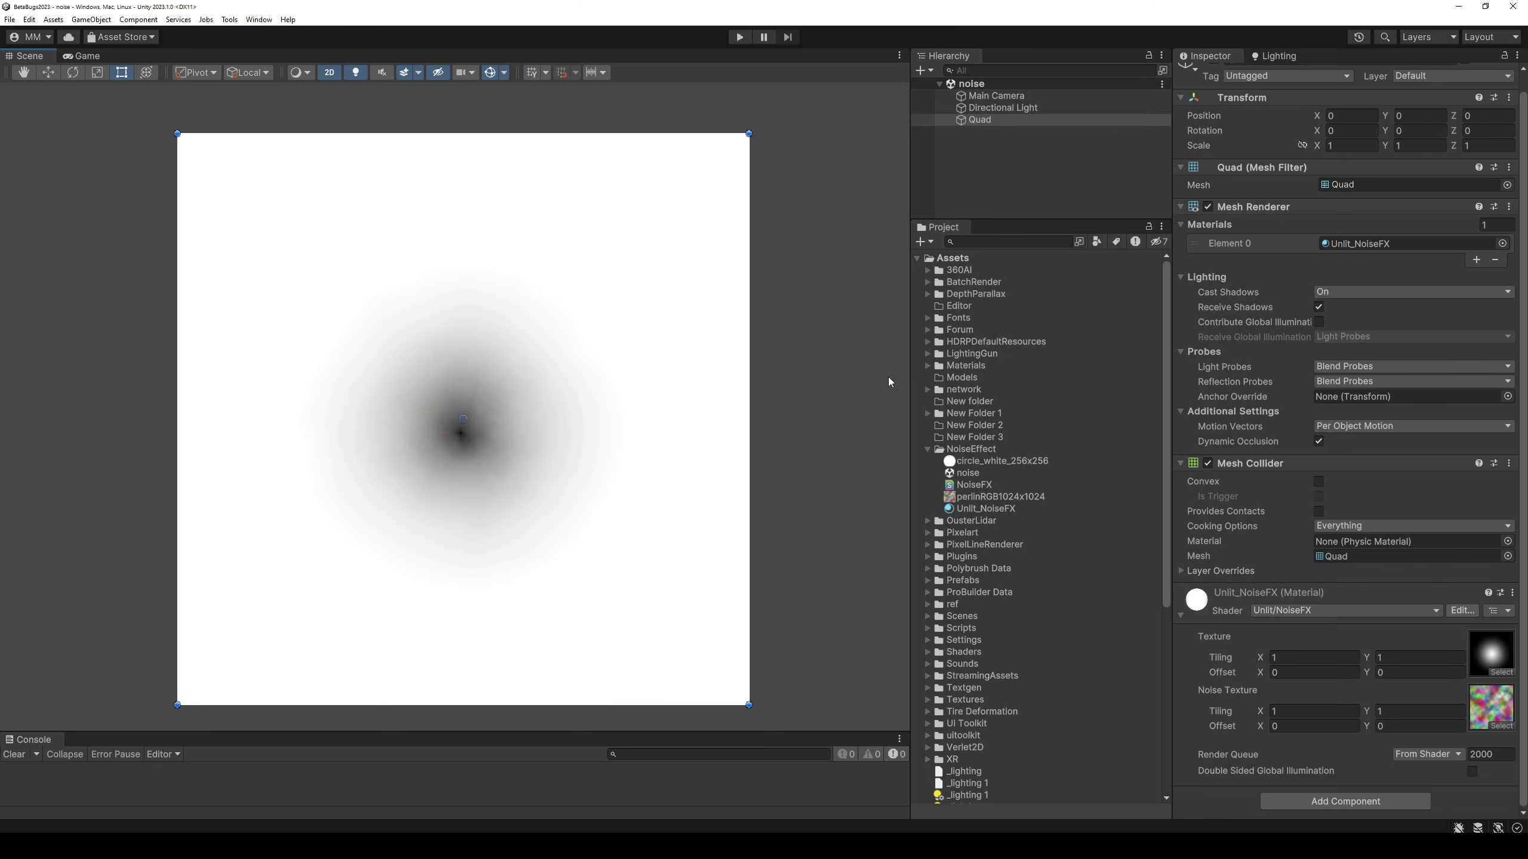
key(alt+Tab)
key(Up)
key(Delete)
key(Delete)
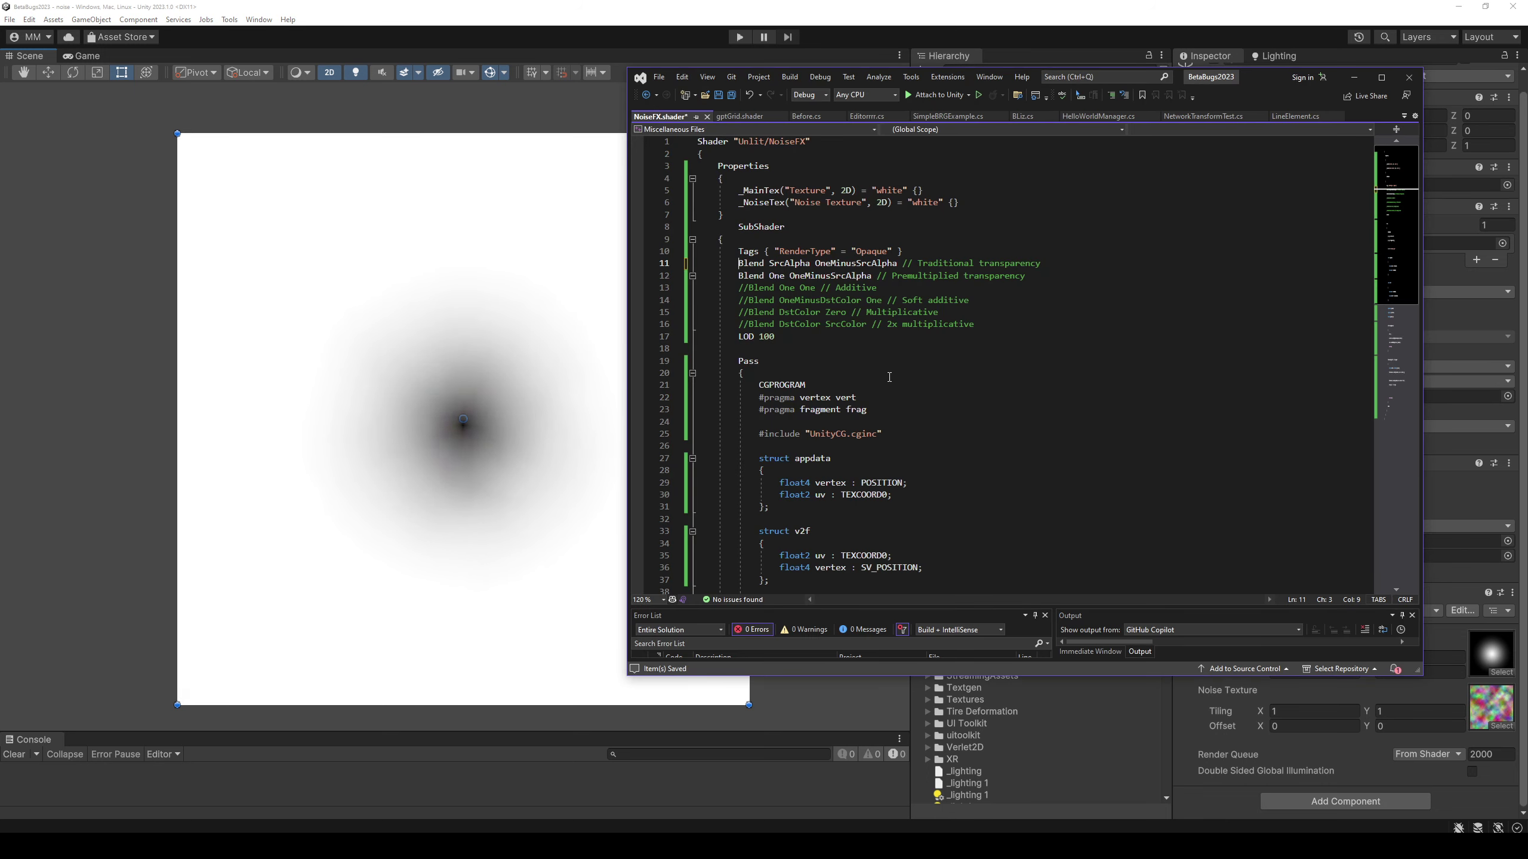
key(Down)
text(//)
key(ctrl+s)
key(alt+Tab)
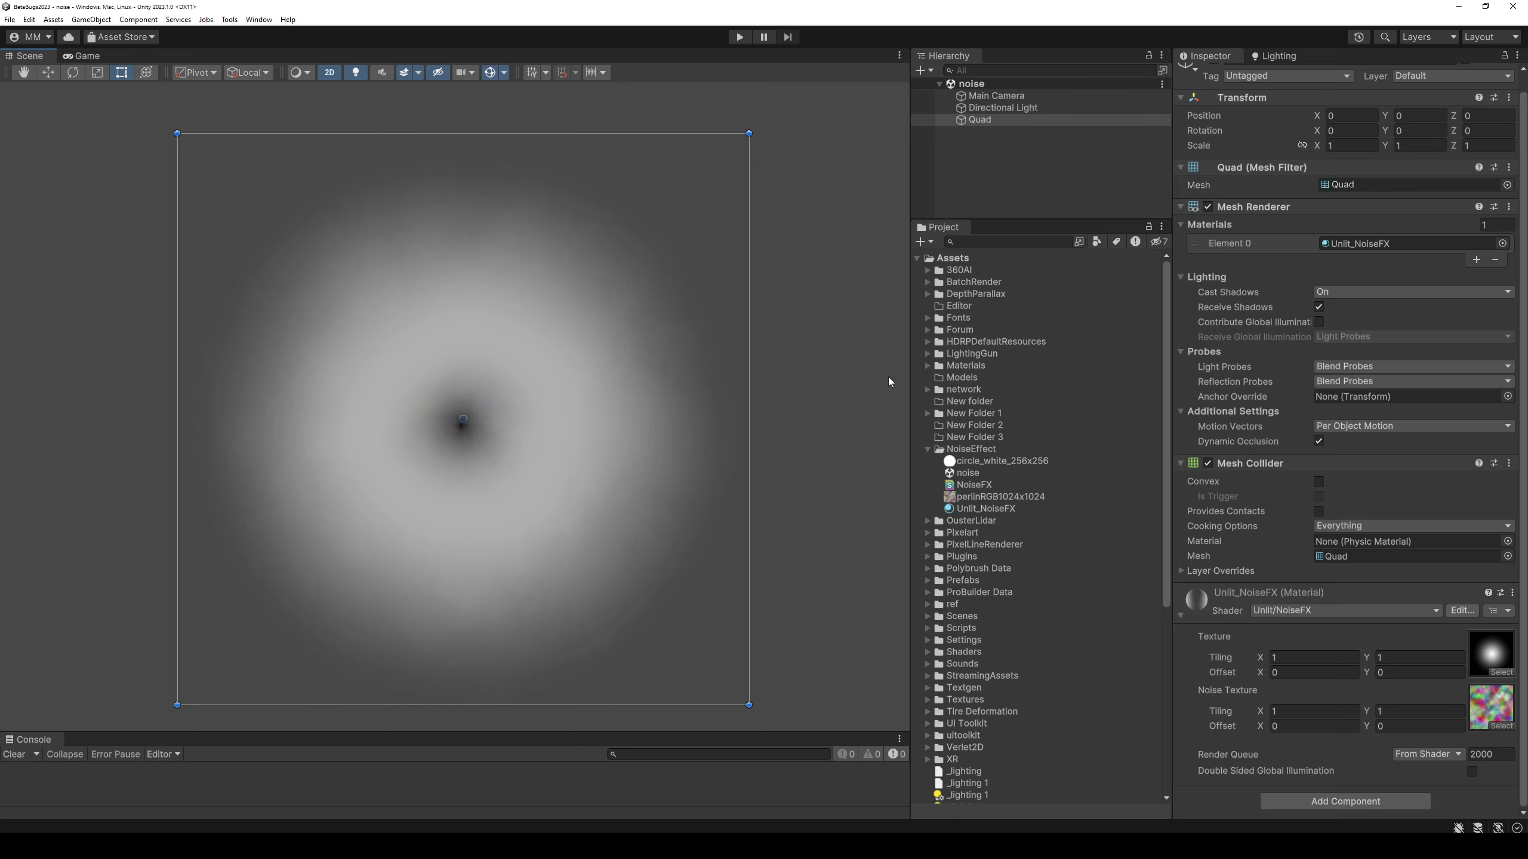
Select the Main Camera in the Hierarchy and show the Game view.
click(1027, 162)
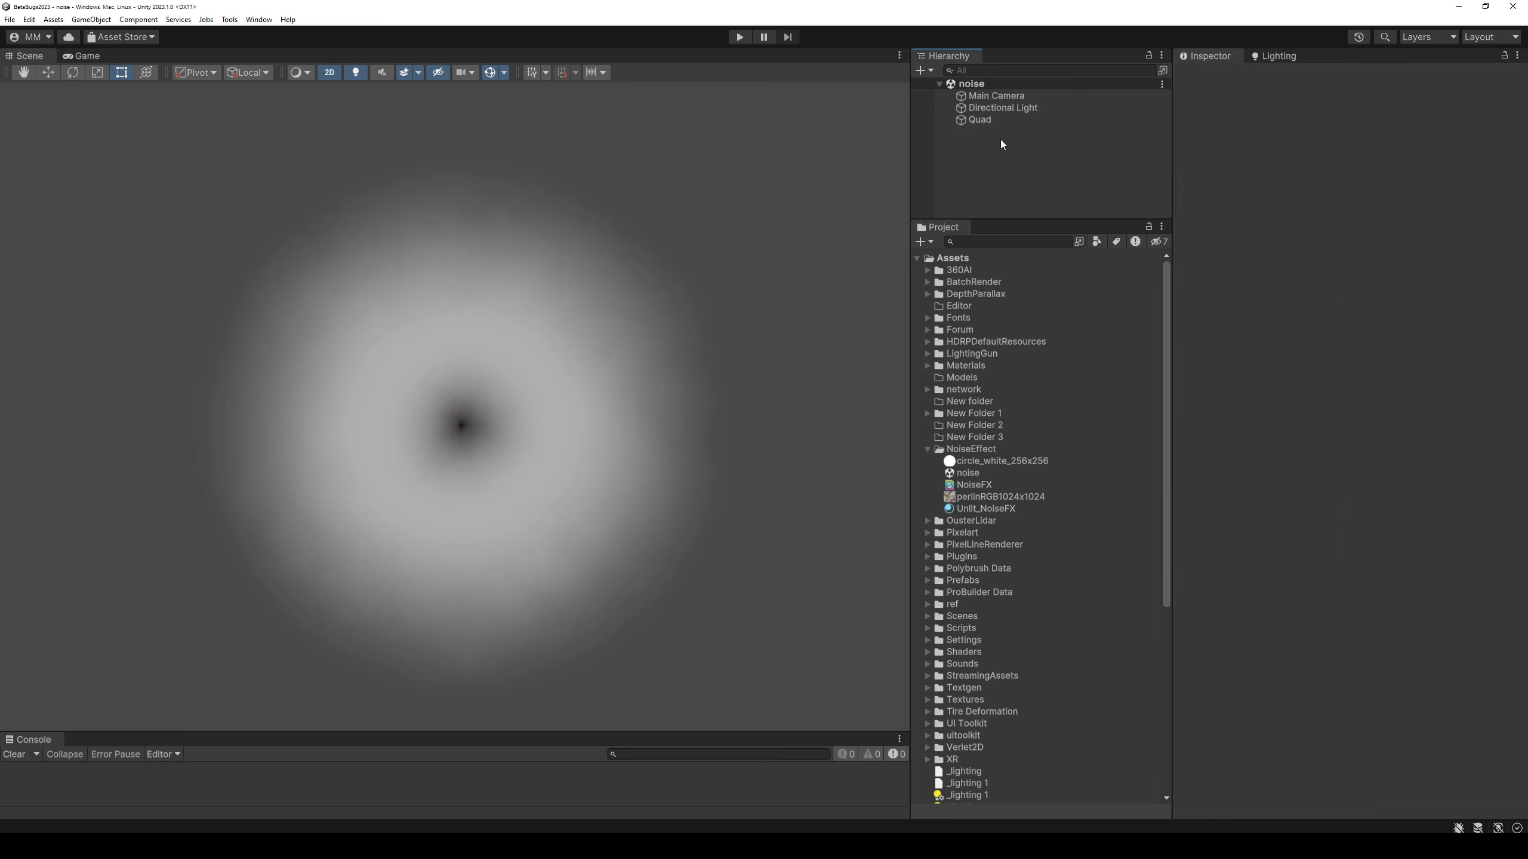
right_click(1001, 144)
click(989, 139)
click(1000, 97)
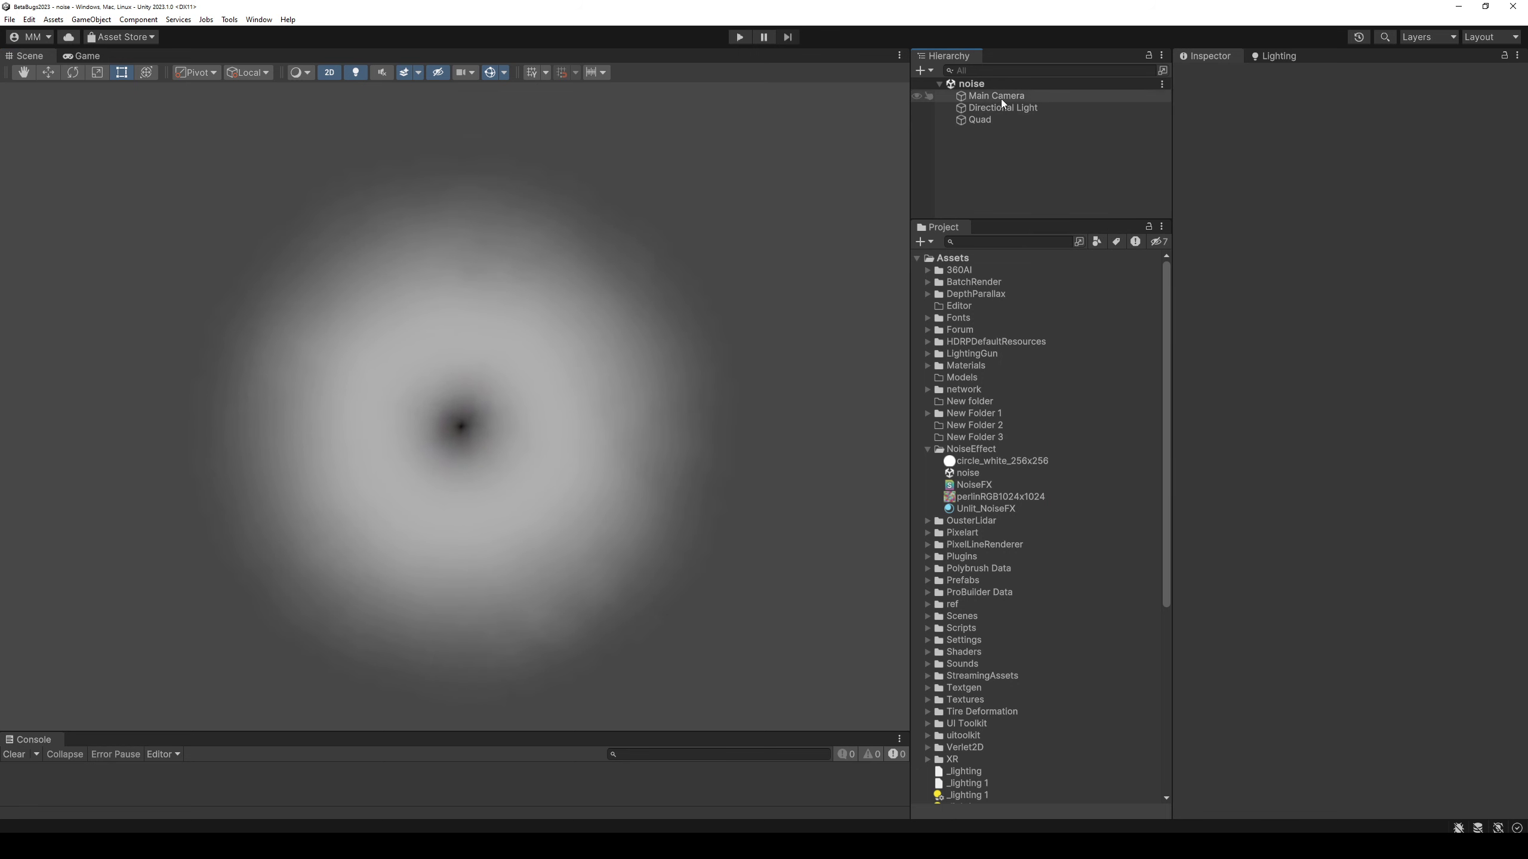
click(84, 55)
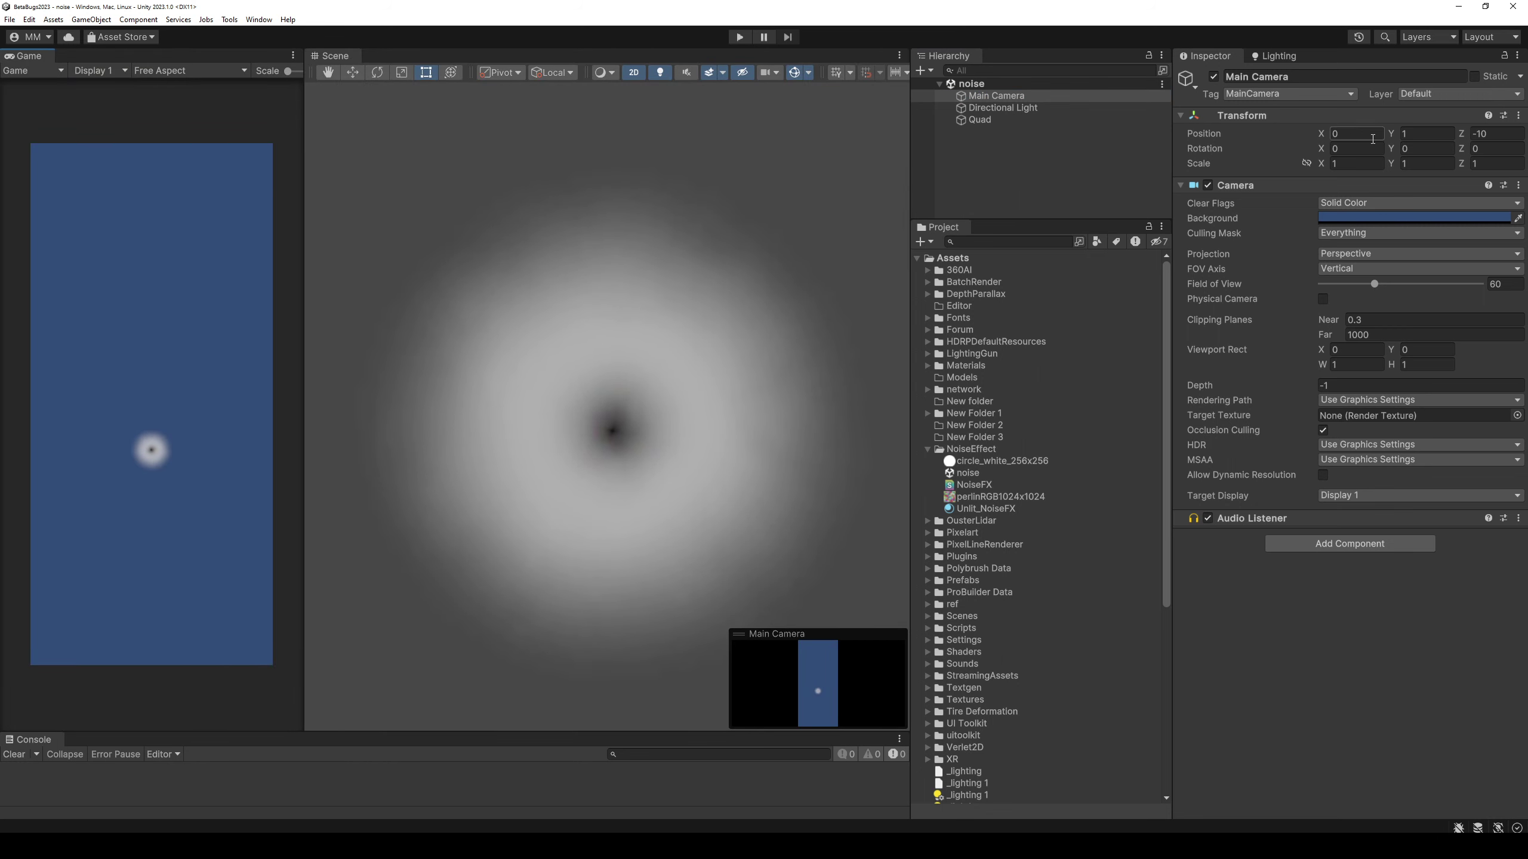
Set the camera's Y position to 0 and Z to -1.93, then deselect it.
click(1425, 134)
text(0)
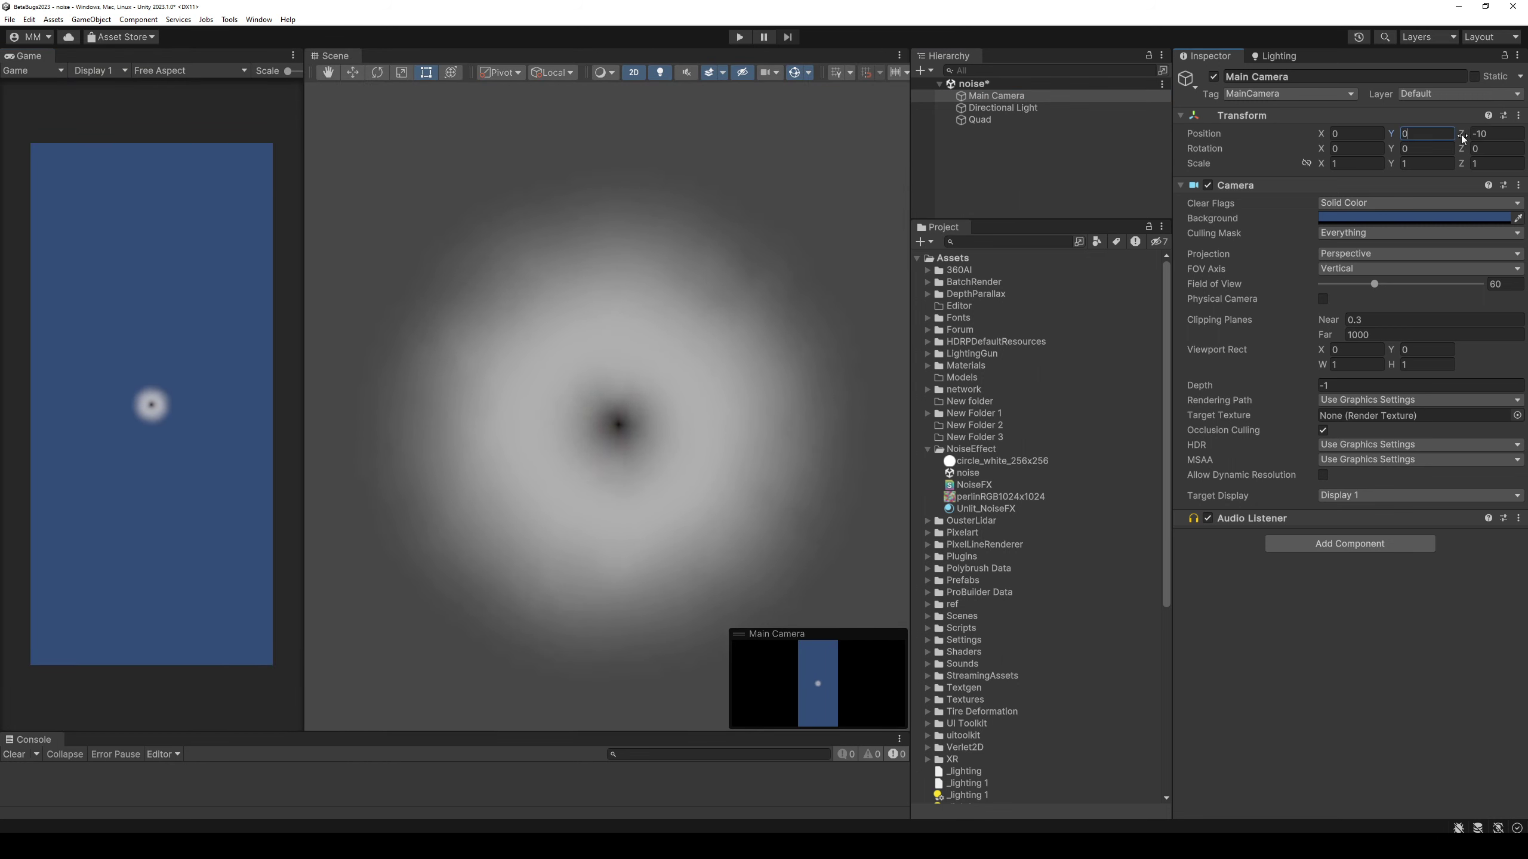
drag(1461, 133, 142, 152)
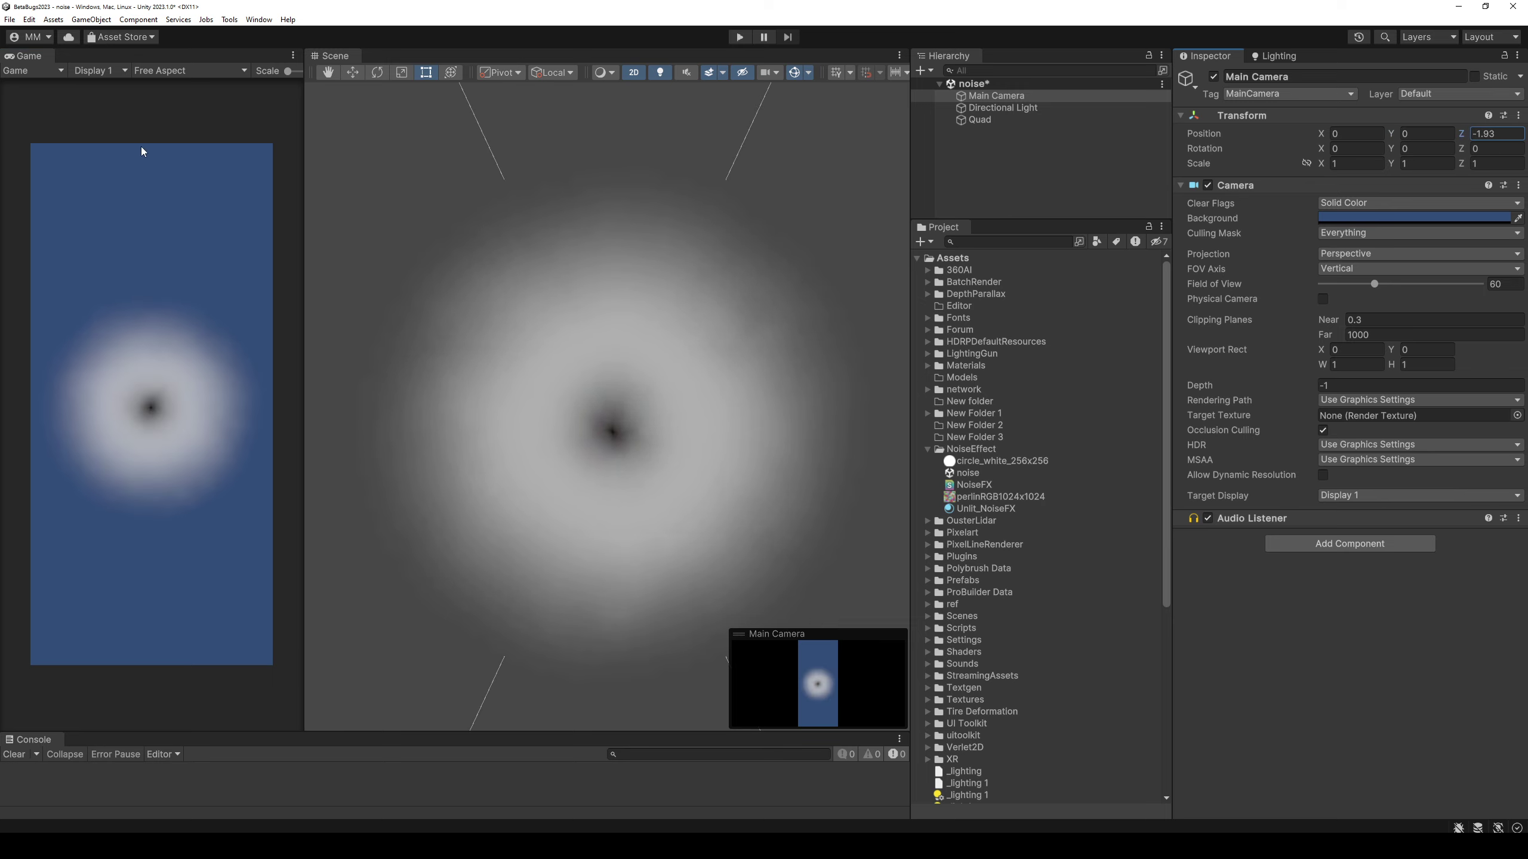
click(1044, 178)
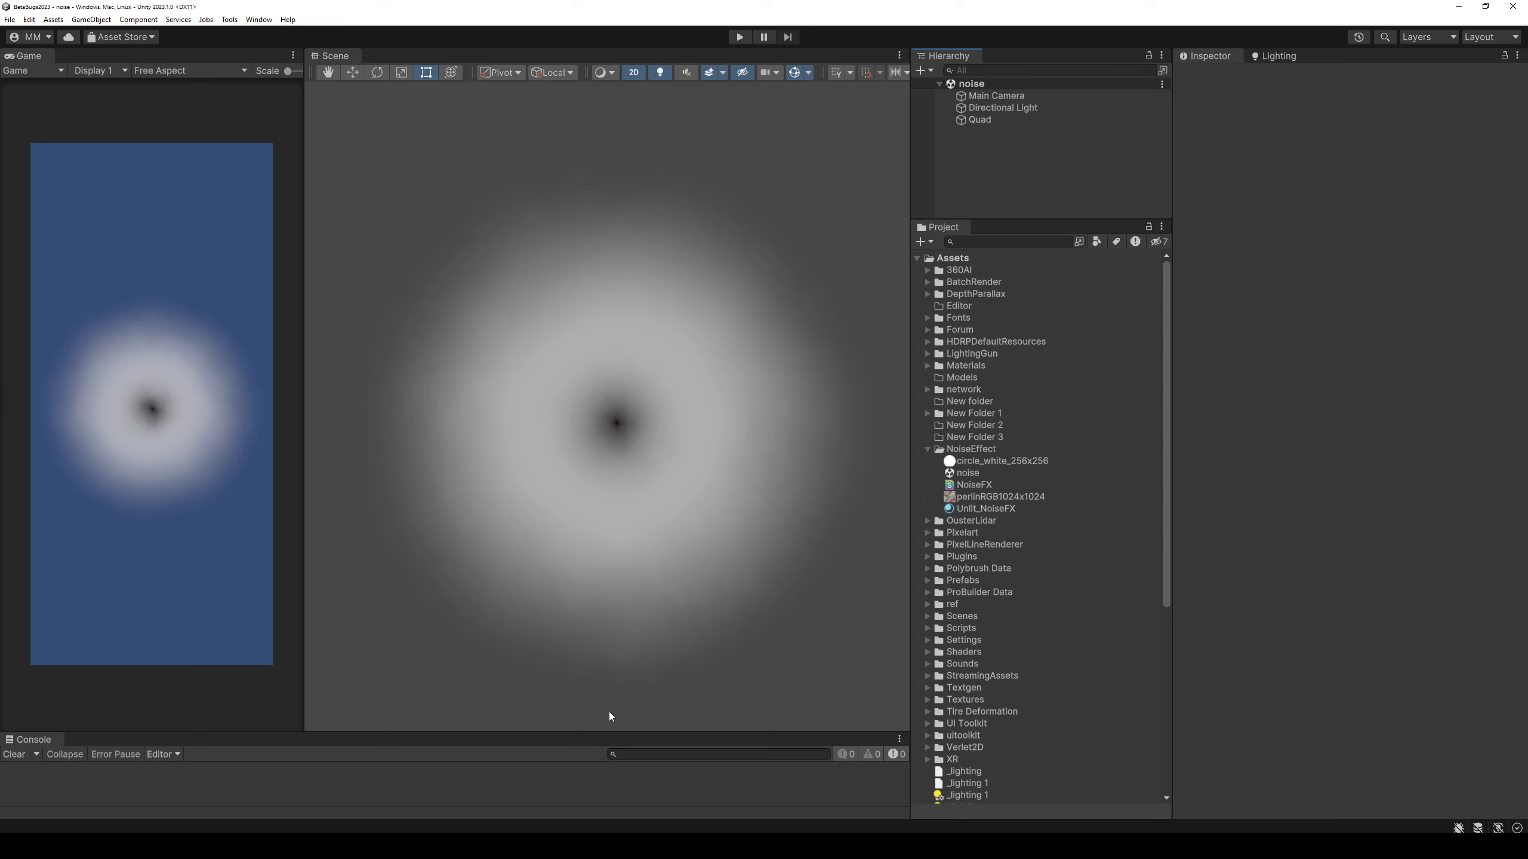
key(alt+Tab)
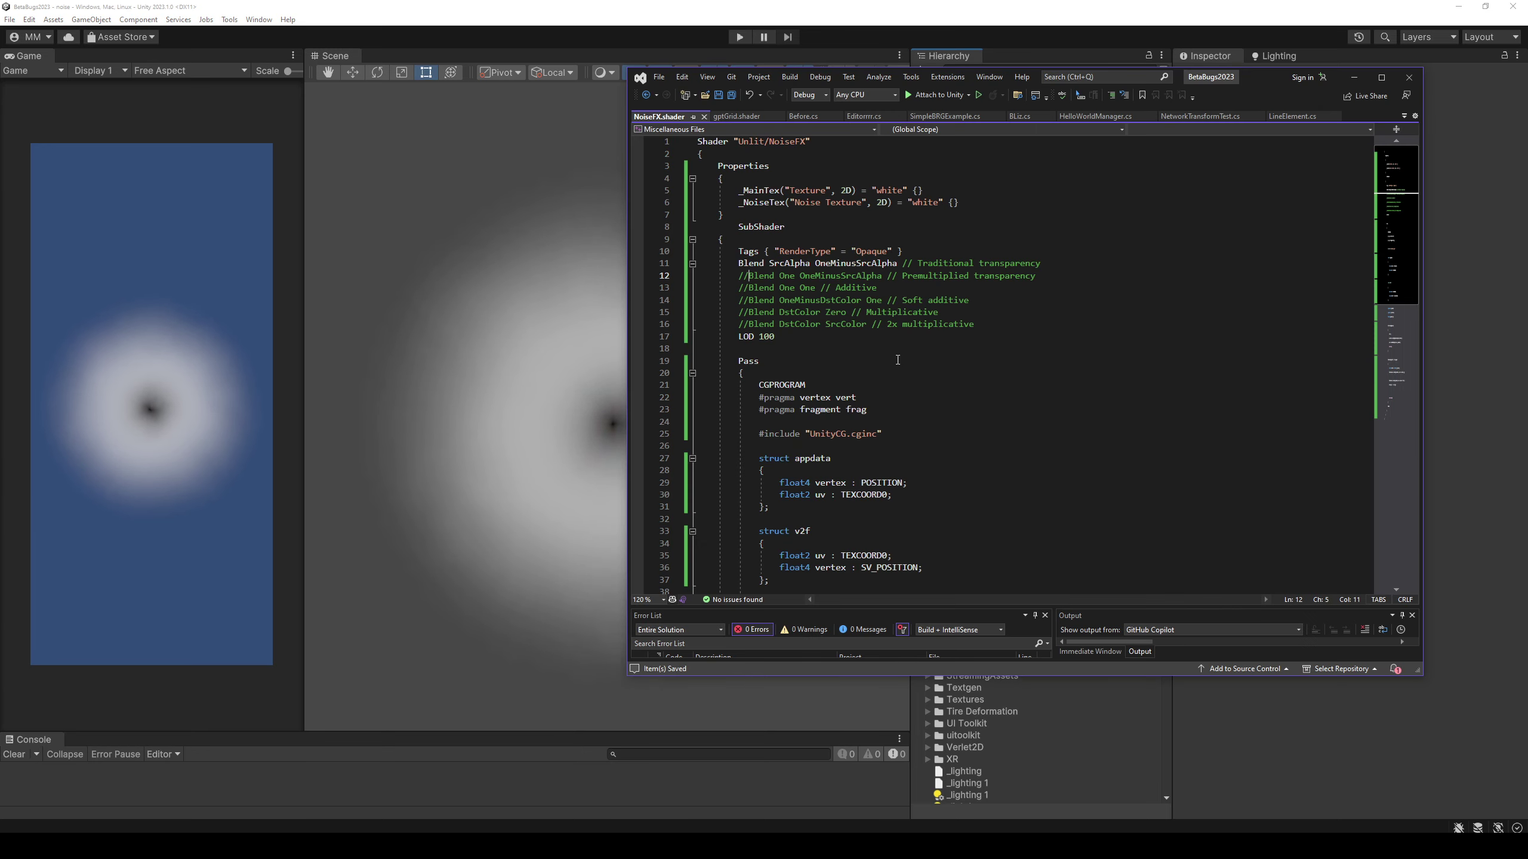
Change line 57 to col.rgb = 0; so the shader outputs black, then save.
scroll(898, 359, down, 7)
scroll(948, 494, down, 5)
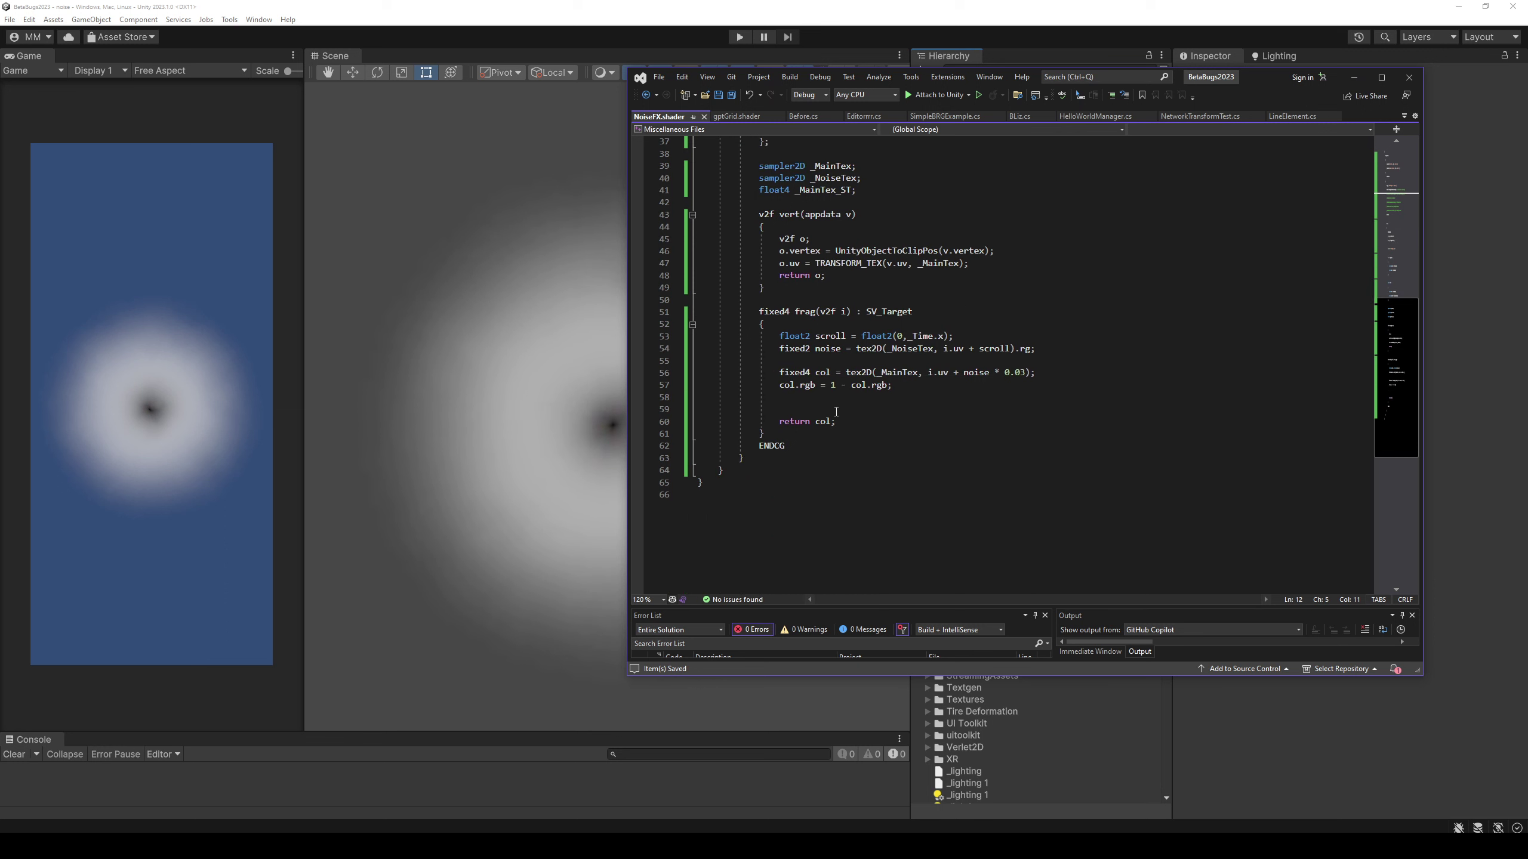
click(832, 385)
text(0;//)
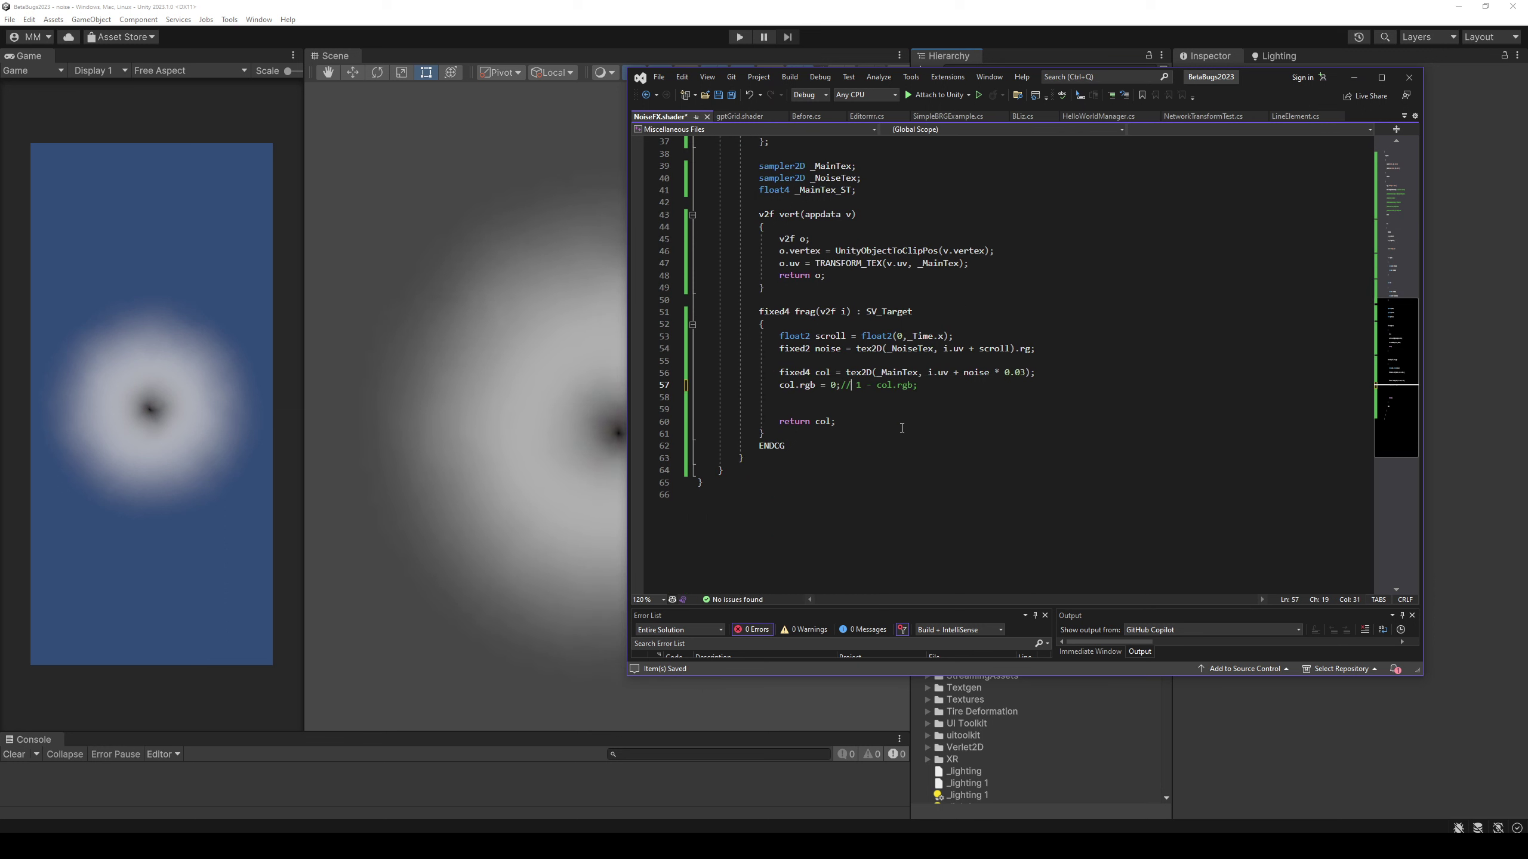
key(ctrl+s)
key(alt+Tab)
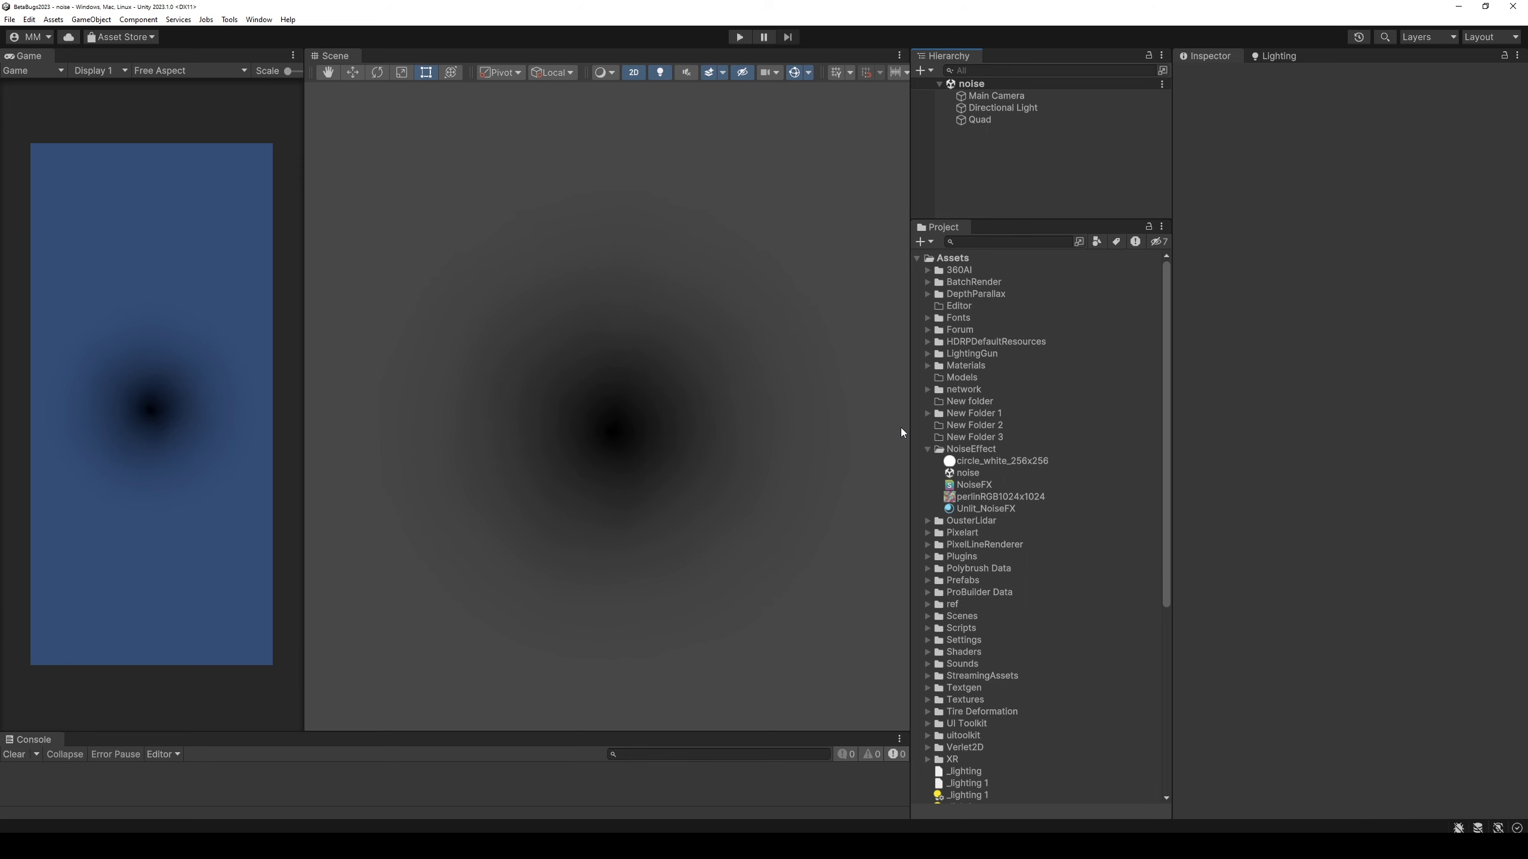
key(alt+Tab)
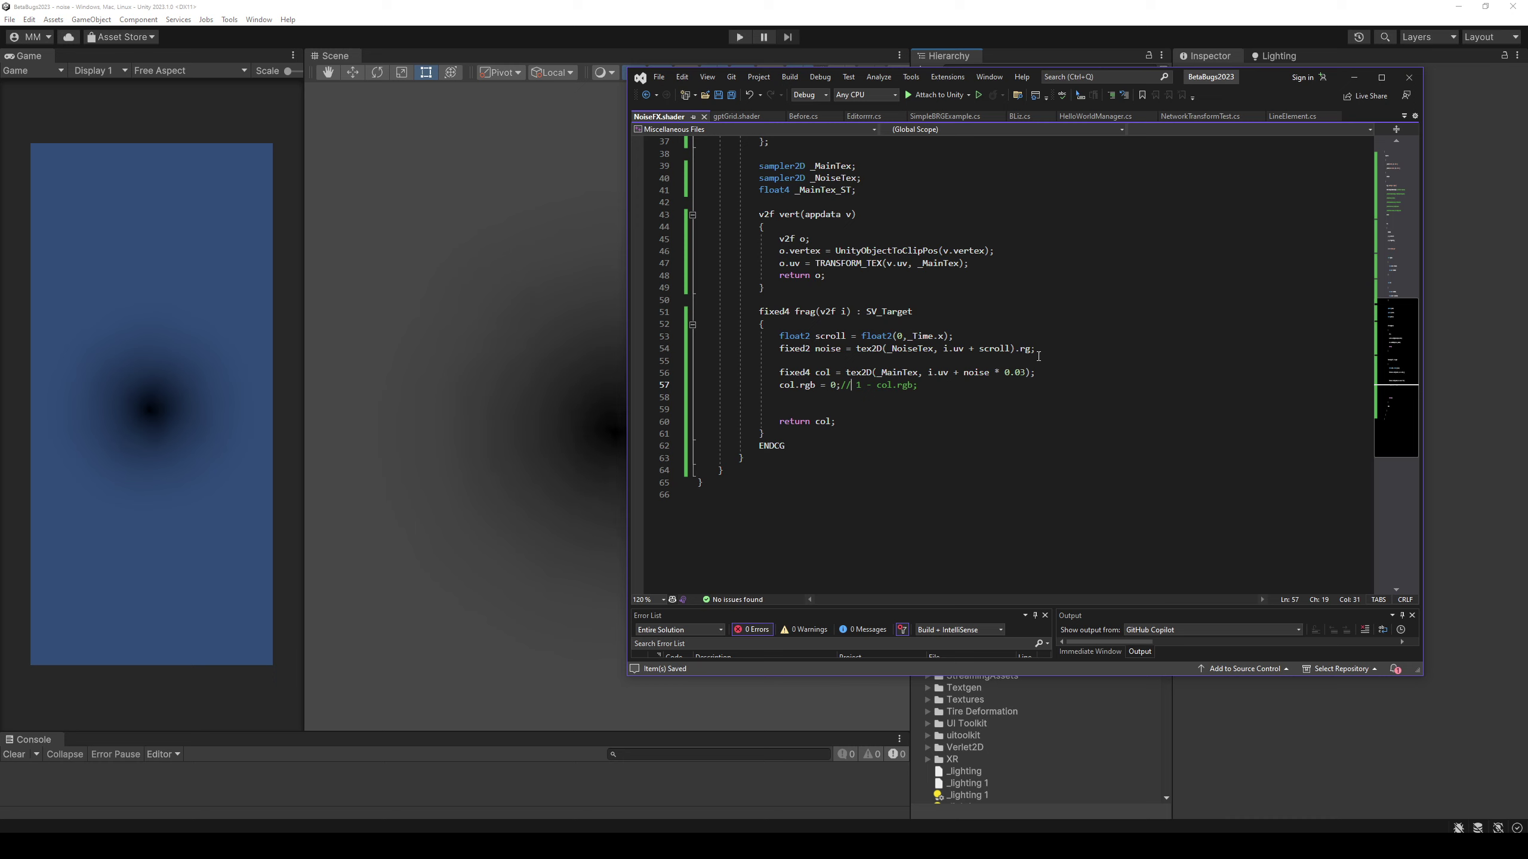
Multiply the tex2D sample by 5 by appending *5, then save.
click(1030, 374)
text(*5)
key(ctrl+s)
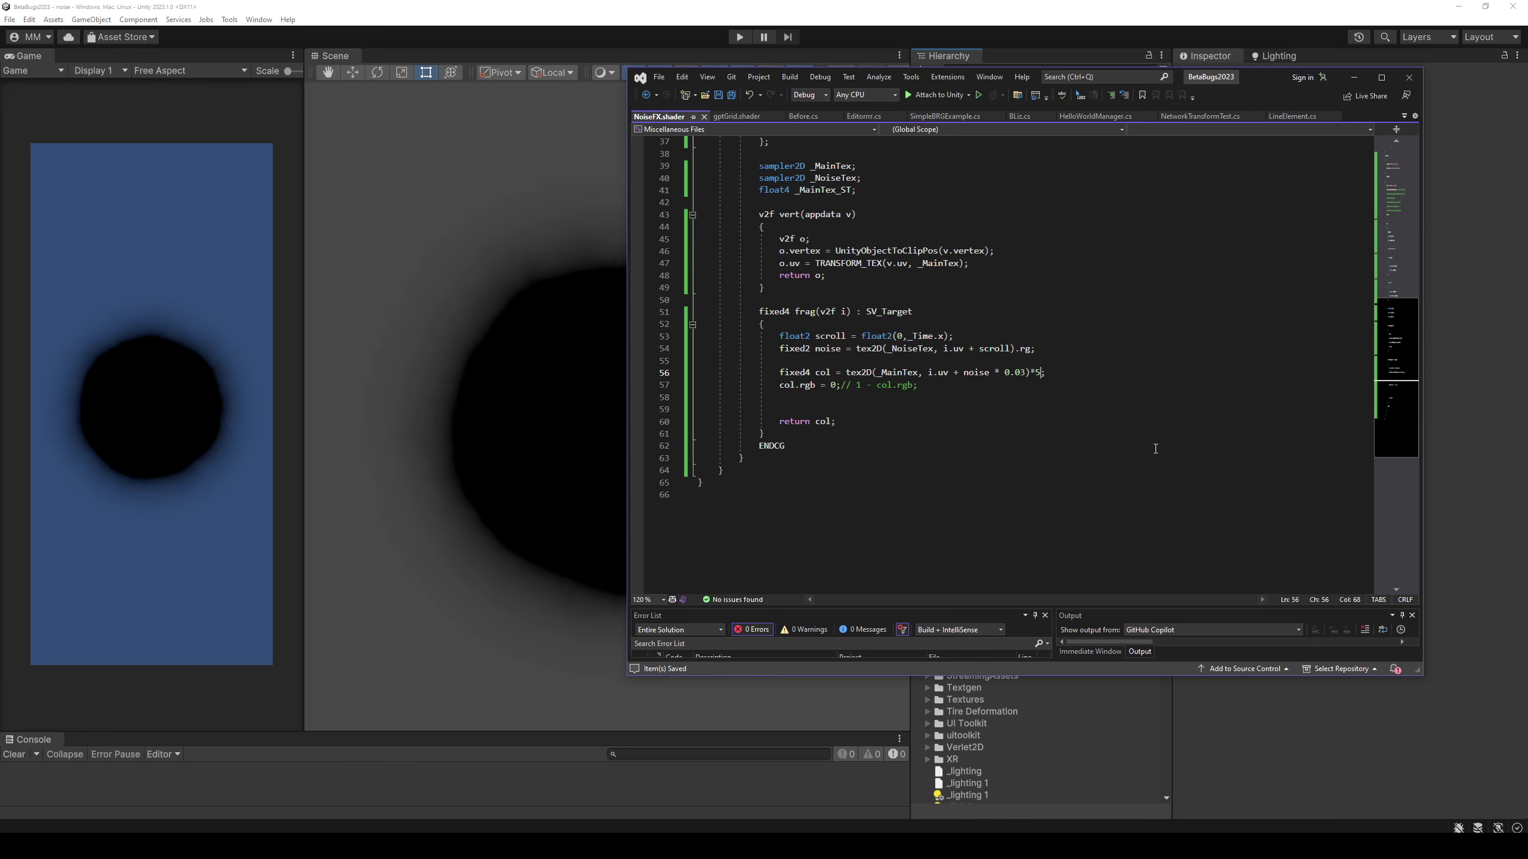
key(alt+Tab)
key(alt+Tab)
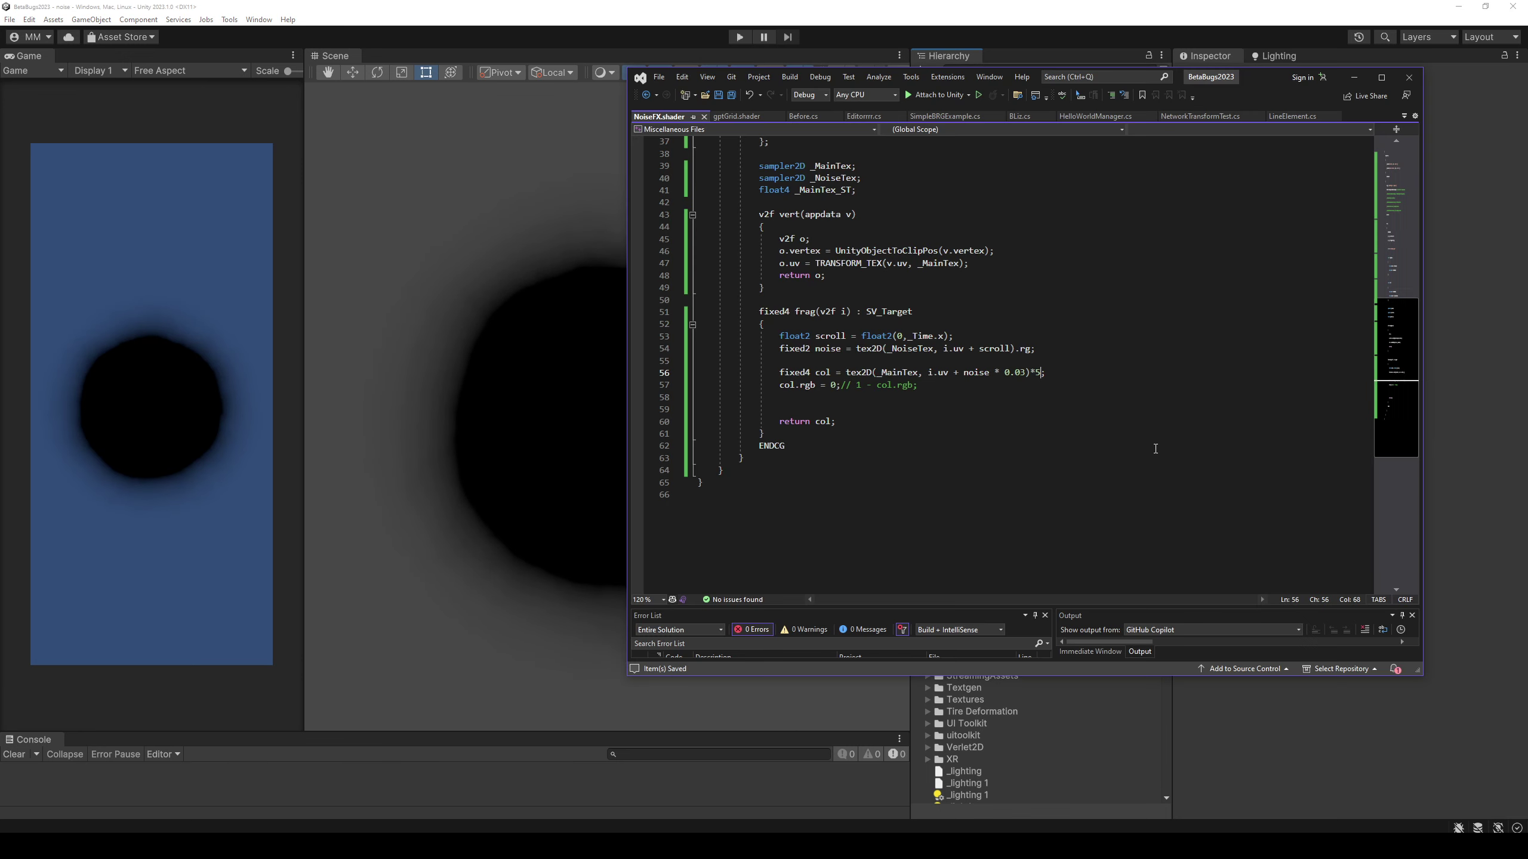
Try the Additive and then Soft additive Blend lines, saving and checking Unity each time.
scroll(1053, 409, up, 3)
scroll(1048, 405, up, 9)
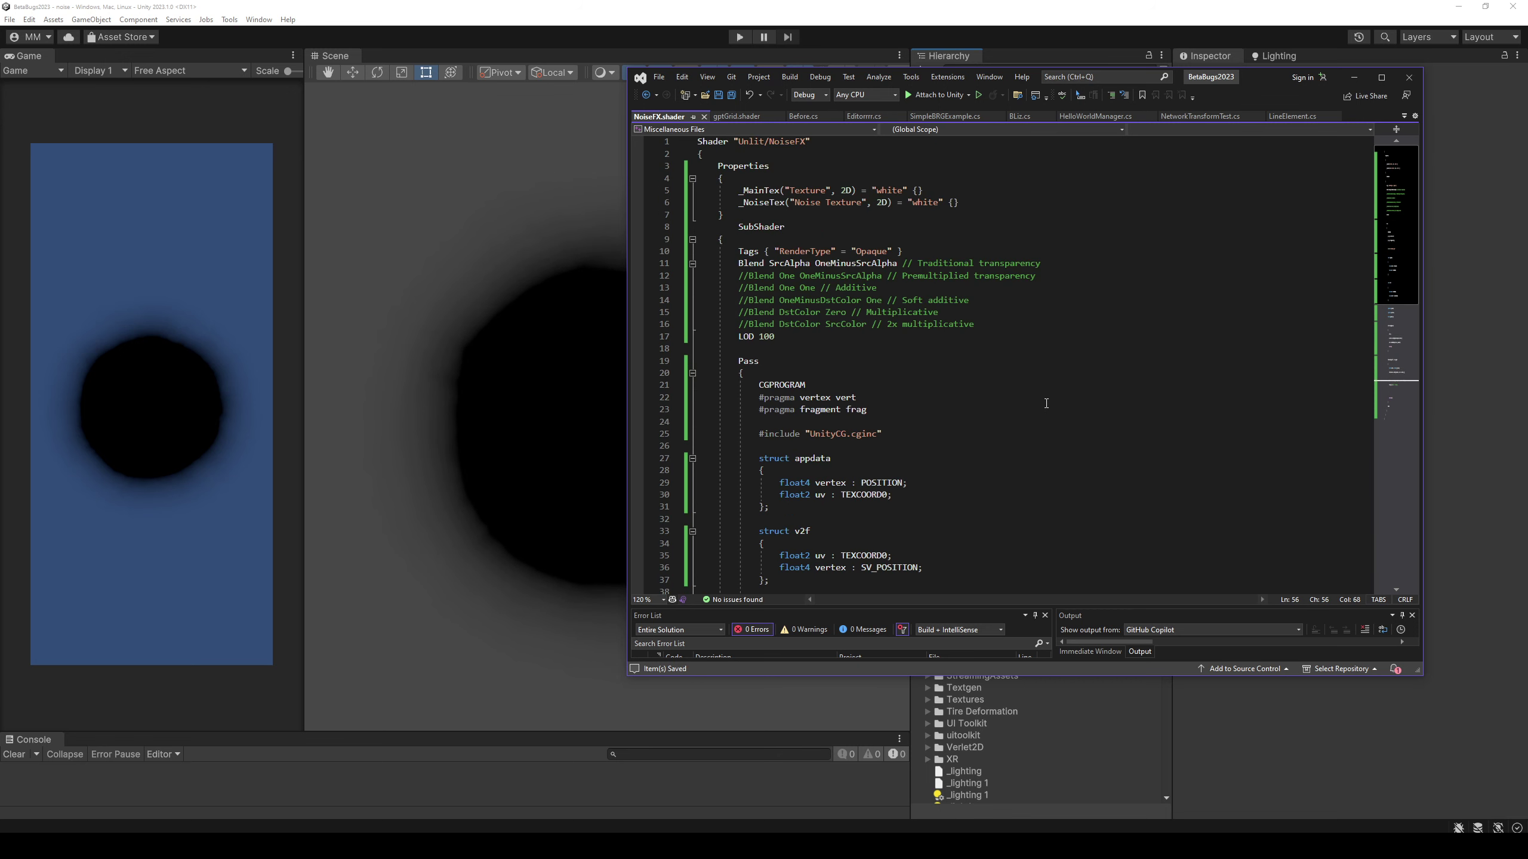
click(739, 288)
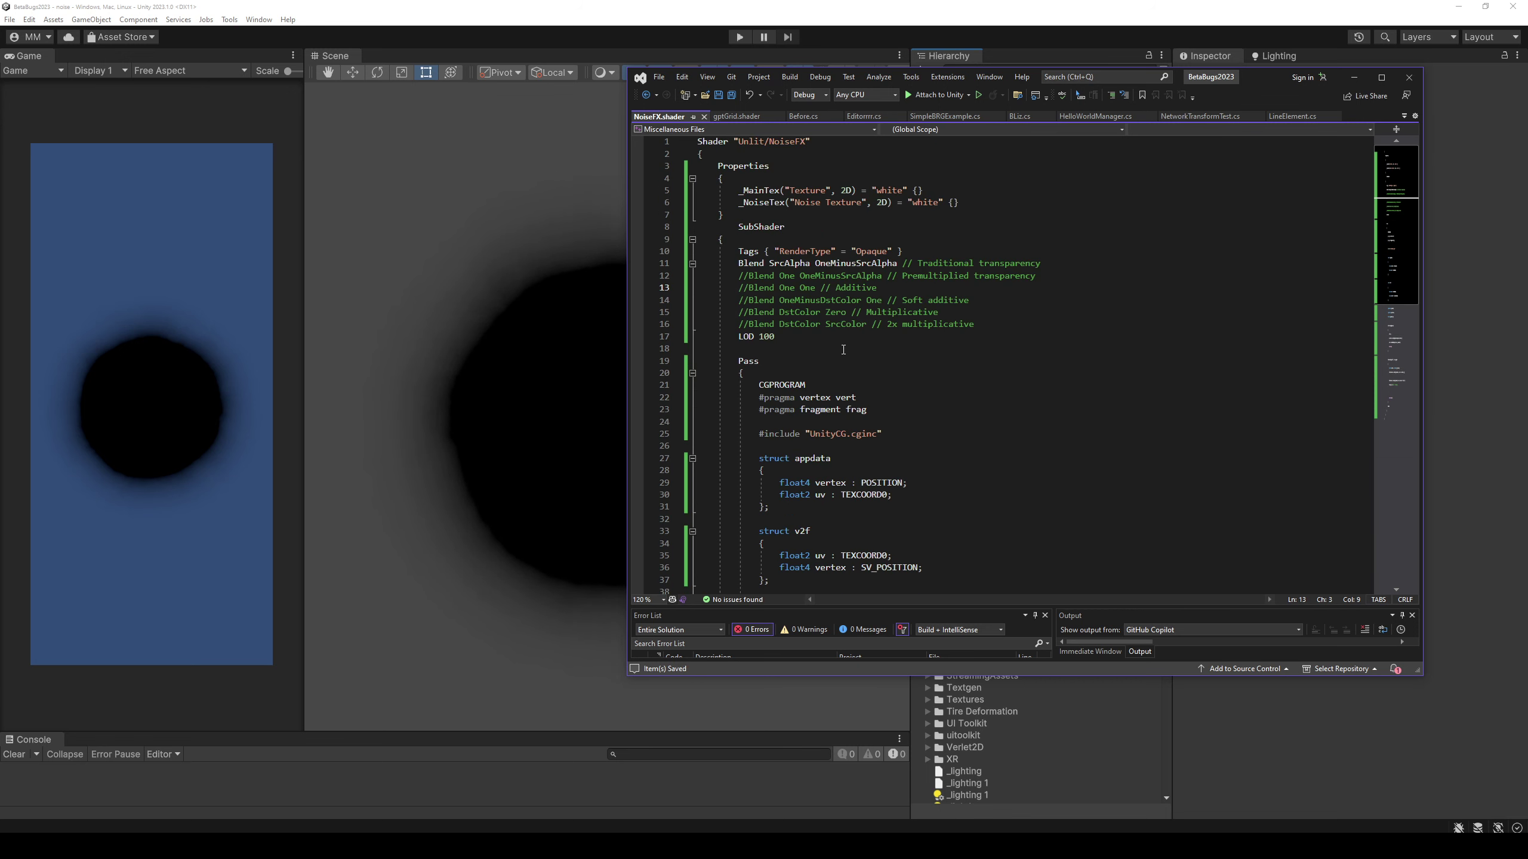
key(Delete)
key(Delete)
key(ctrl+s)
key(alt+Tab)
key(alt+Tab)
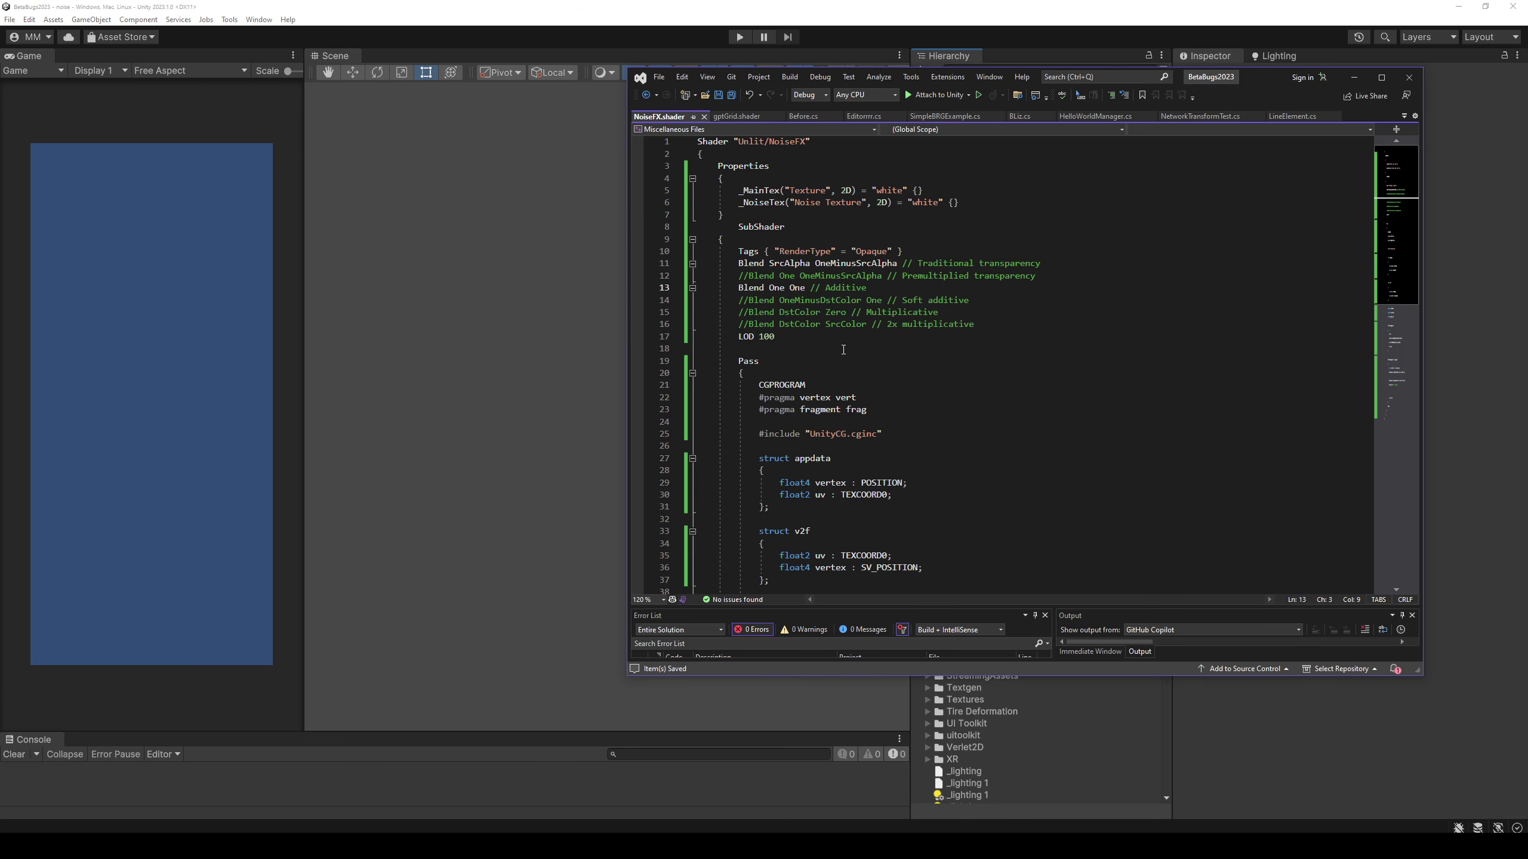
text(//)
key(Down)
key(BackSpace)
key(BackSpace)
key(ctrl+s)
Switch from Soft additive to the Multiplicative Blend line and check the result.
key(alt+Tab)
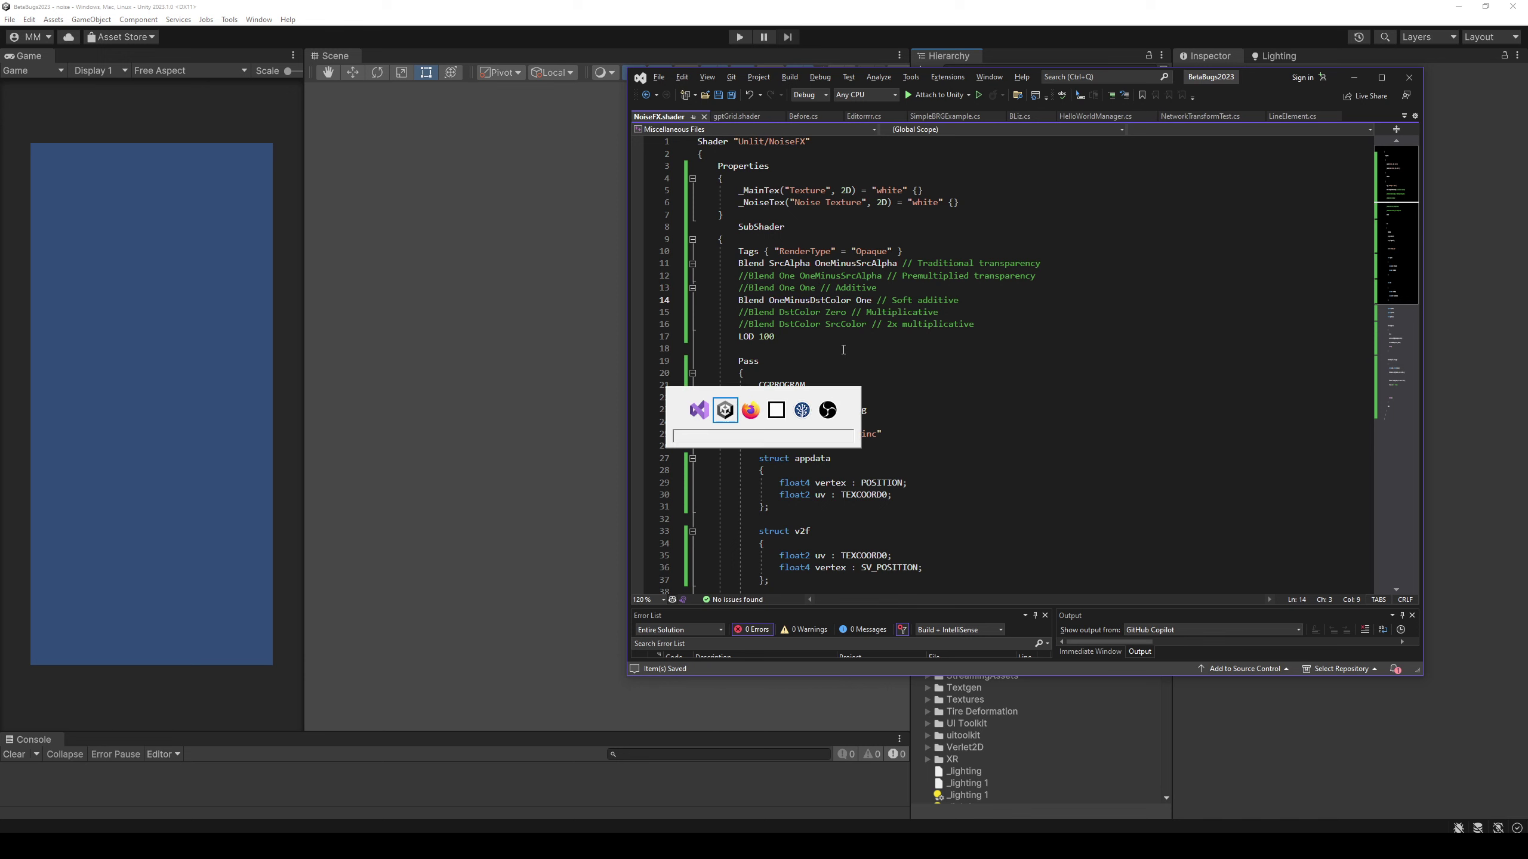
key(alt+Tab)
text(//)
key(Down)
key(BackSpace)
key(BackSpace)
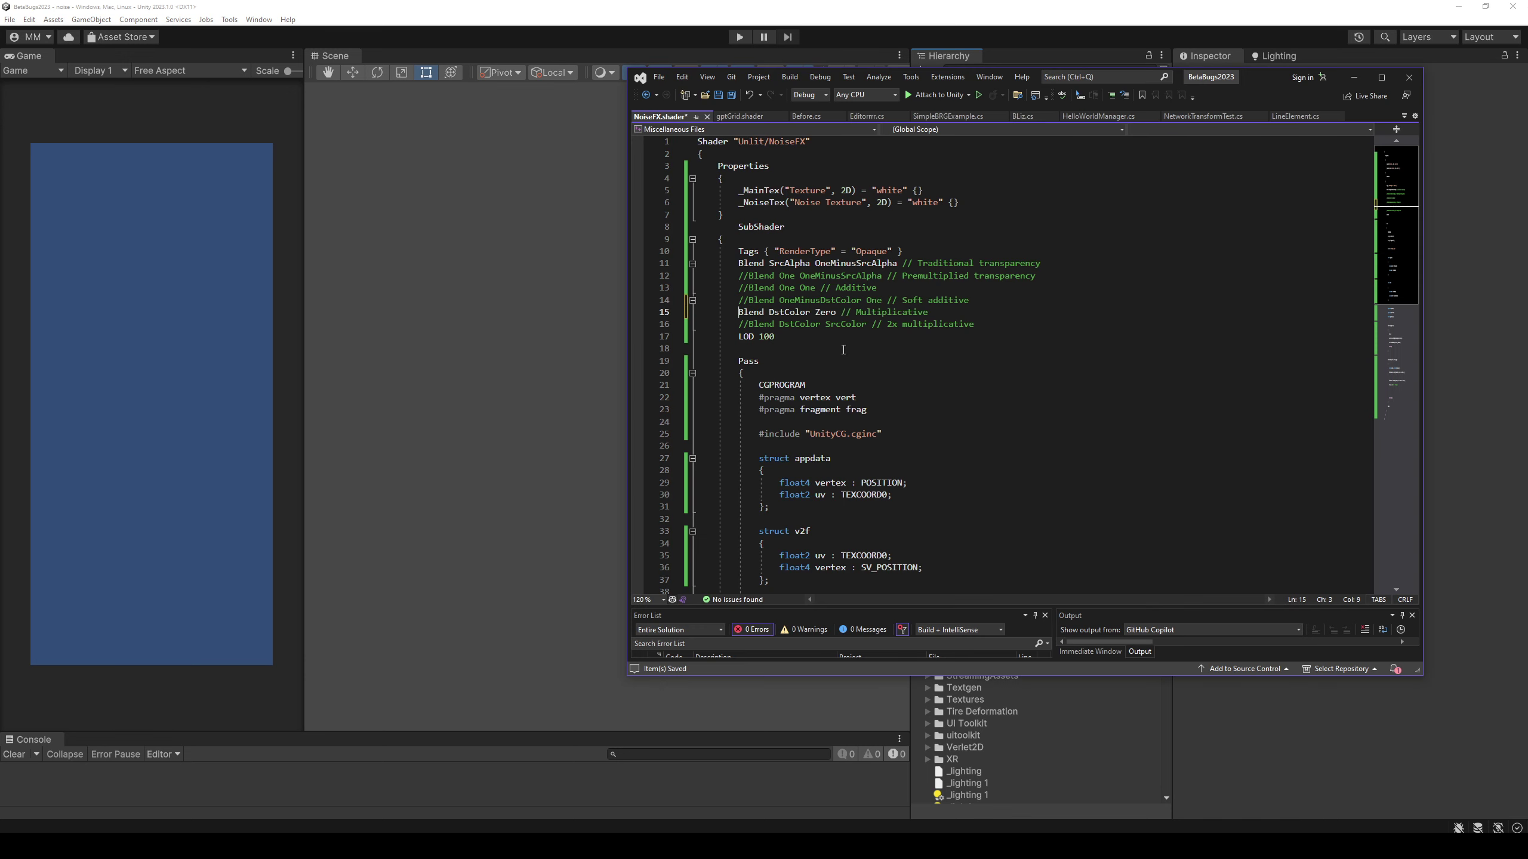
key(ctrl+s)
key(alt+Tab)
Leave the 2x multiplicative Blend DstColor SrcColor line active and select the Quad in Unity.
key(alt+Tab)
text(/)
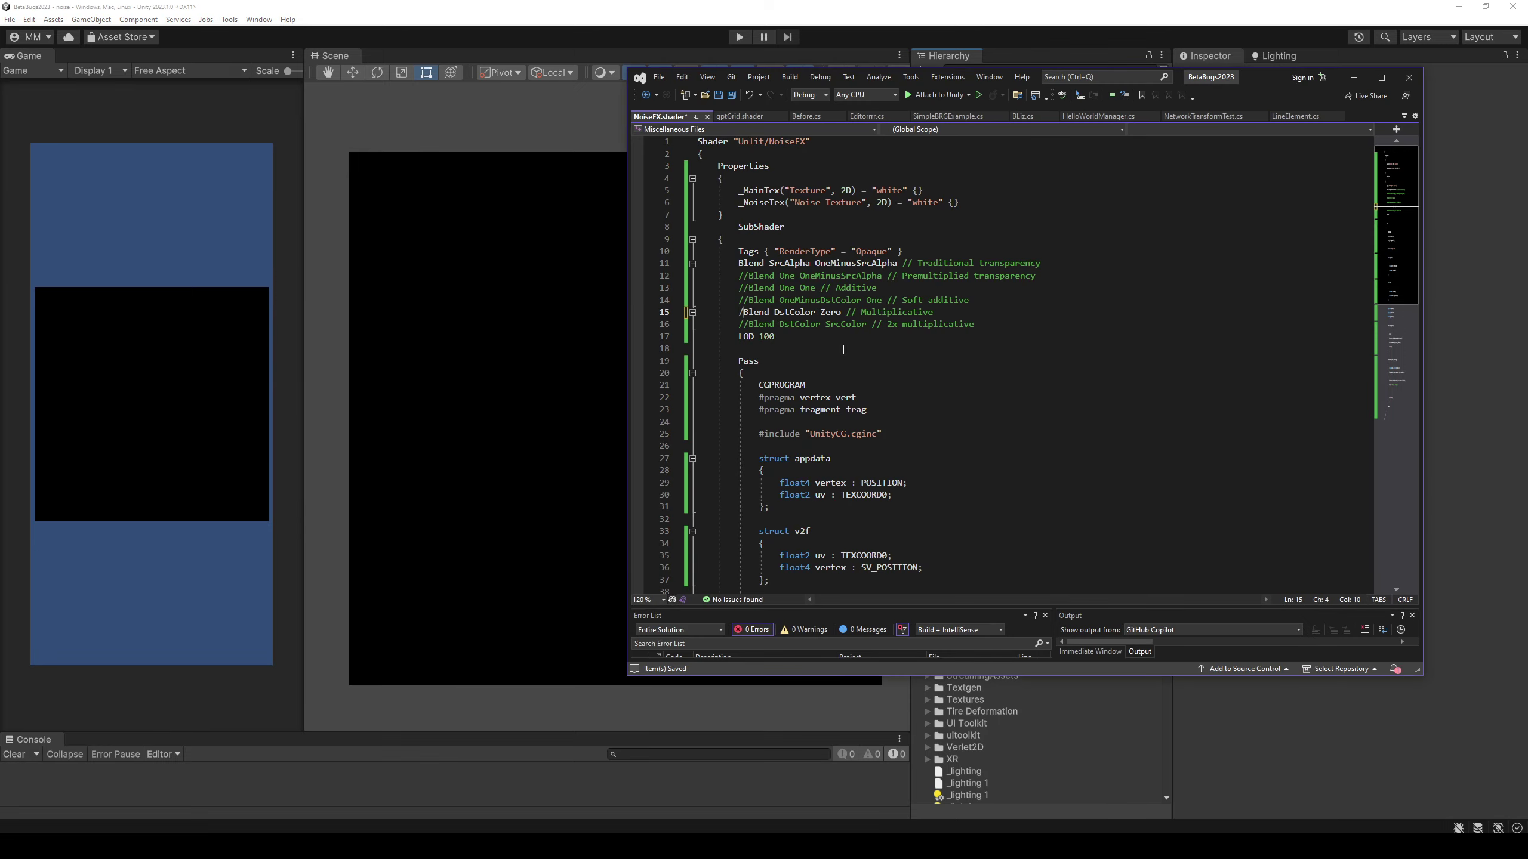
text(/)
key(Down)
key(BackSpace)
key(BackSpace)
key(ctrl+s)
key(alt+Tab)
key(alt+Tab)
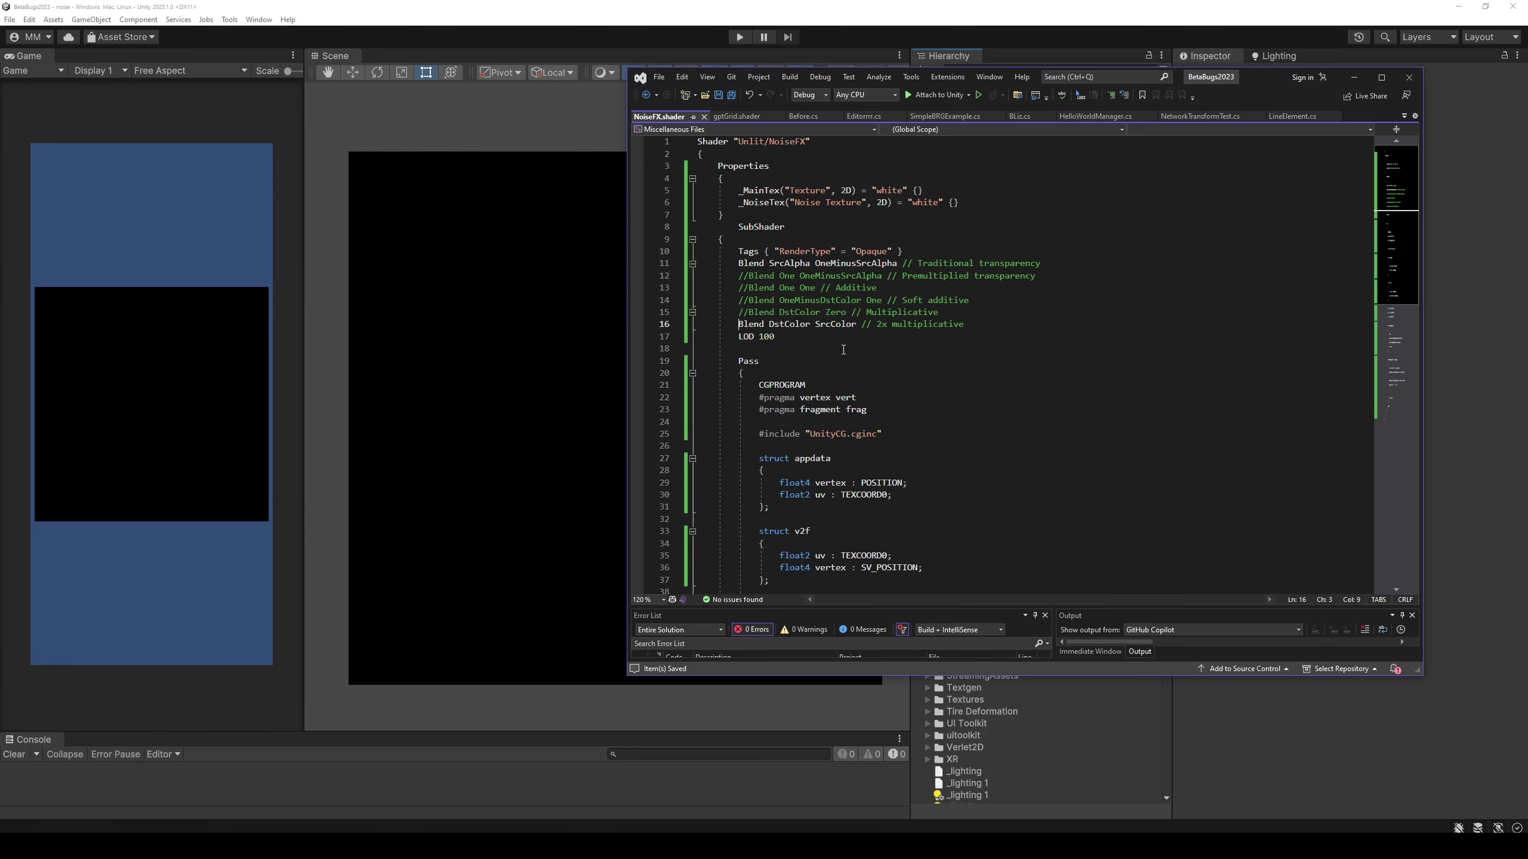
text(//)
key(ctrl+s)
key(alt+Tab)
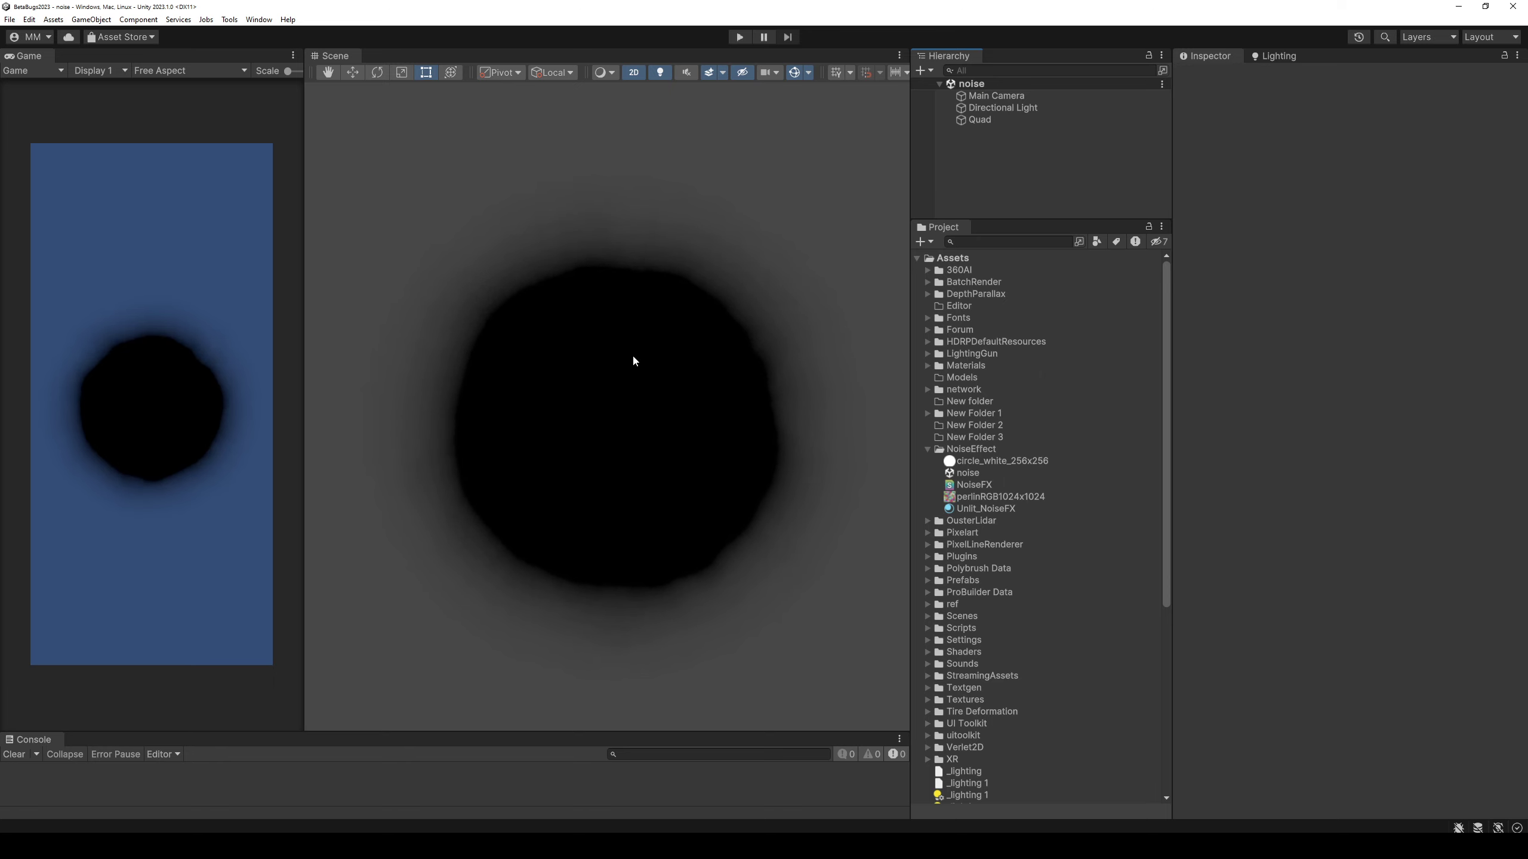
key(alt+Tab)
click(623, 370)
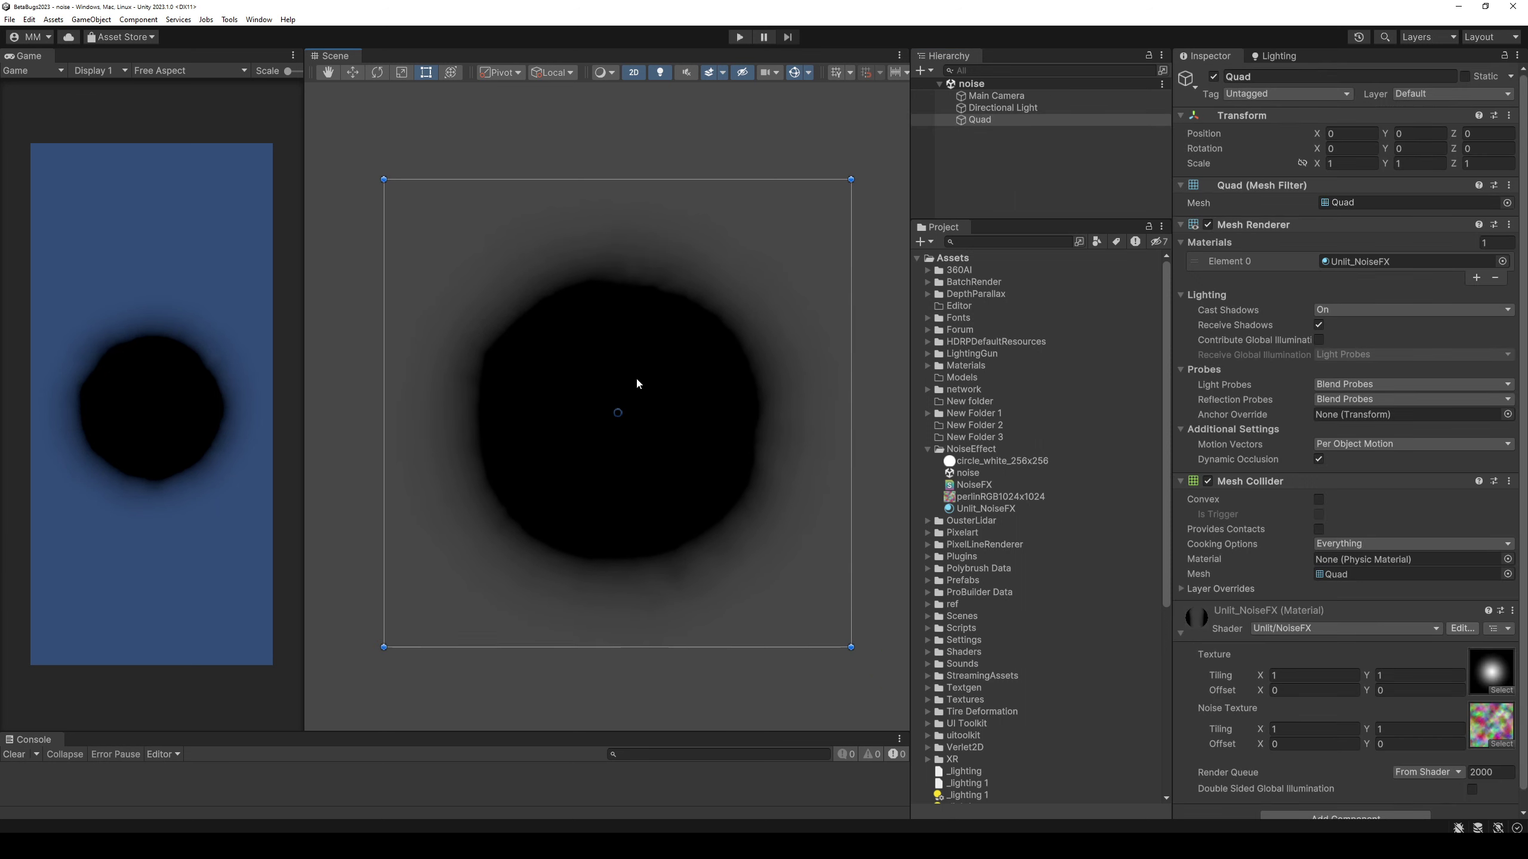
Scale the quad with the scale tool so it is stretched wider.
scroll(638, 383, down, 3)
key(r)
mouse_move(625, 336)
mouse_down()
mouse_move(626, 378)
mouse_move(746, 401)
mouse_up()
drag(625, 340, 630, 228)
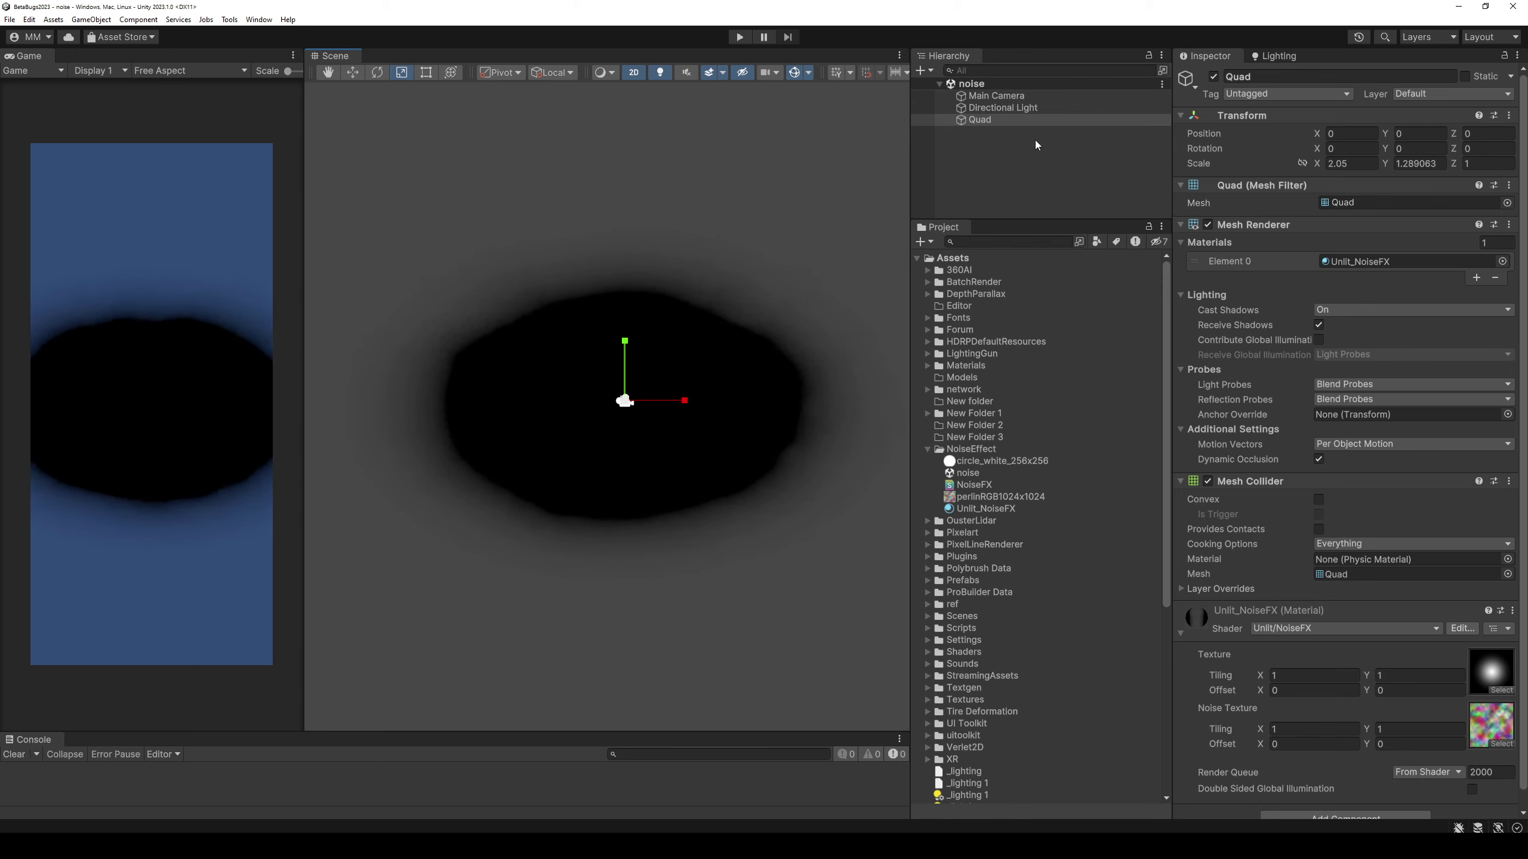
Move the Main Camera back to Position Z -2.59 and save the scene.
click(1002, 96)
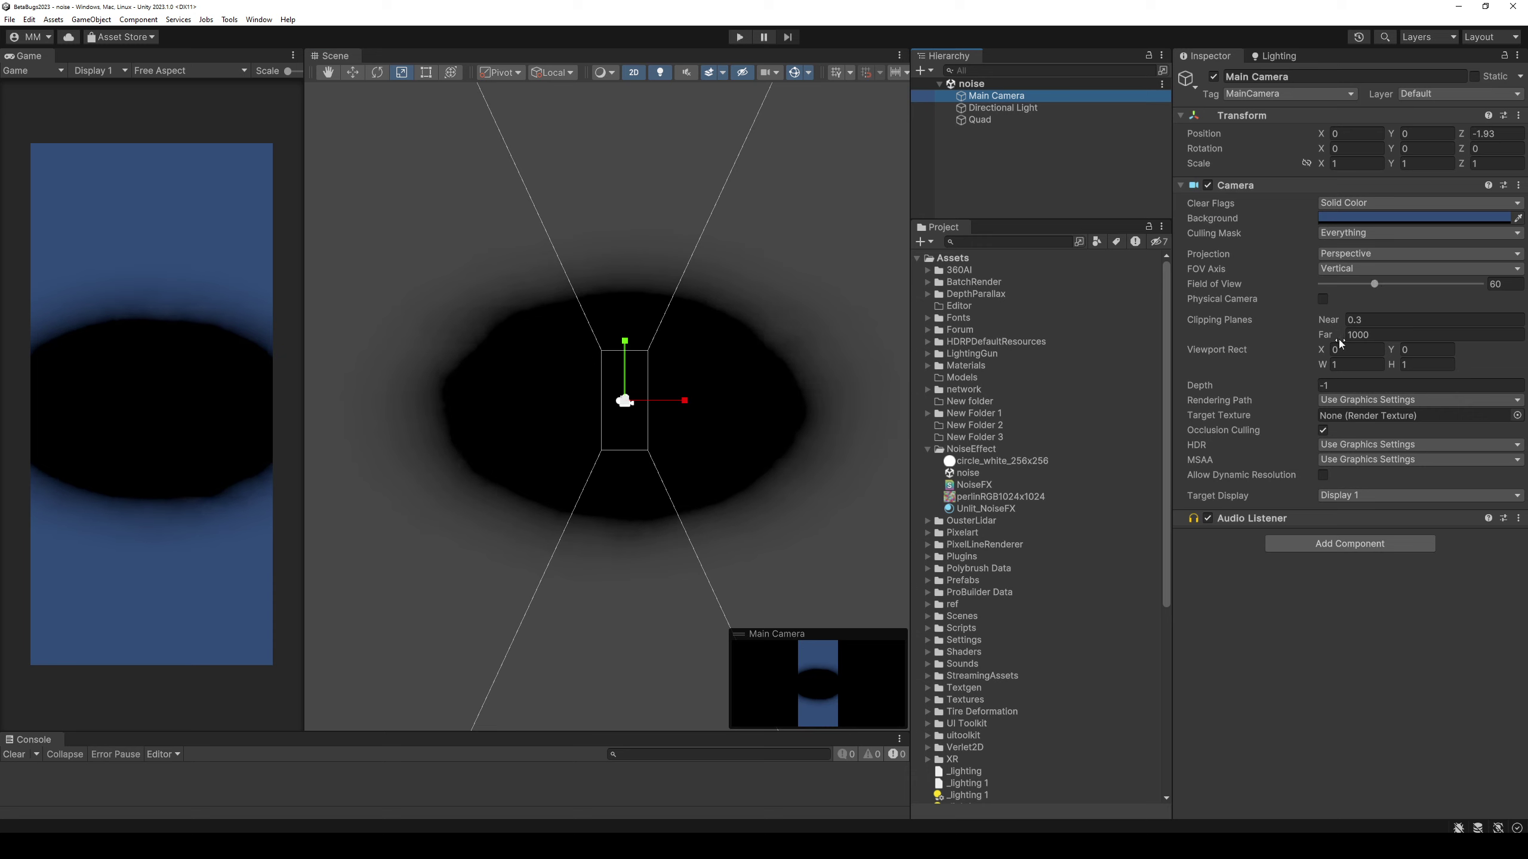
drag(1468, 138, 1463, 143)
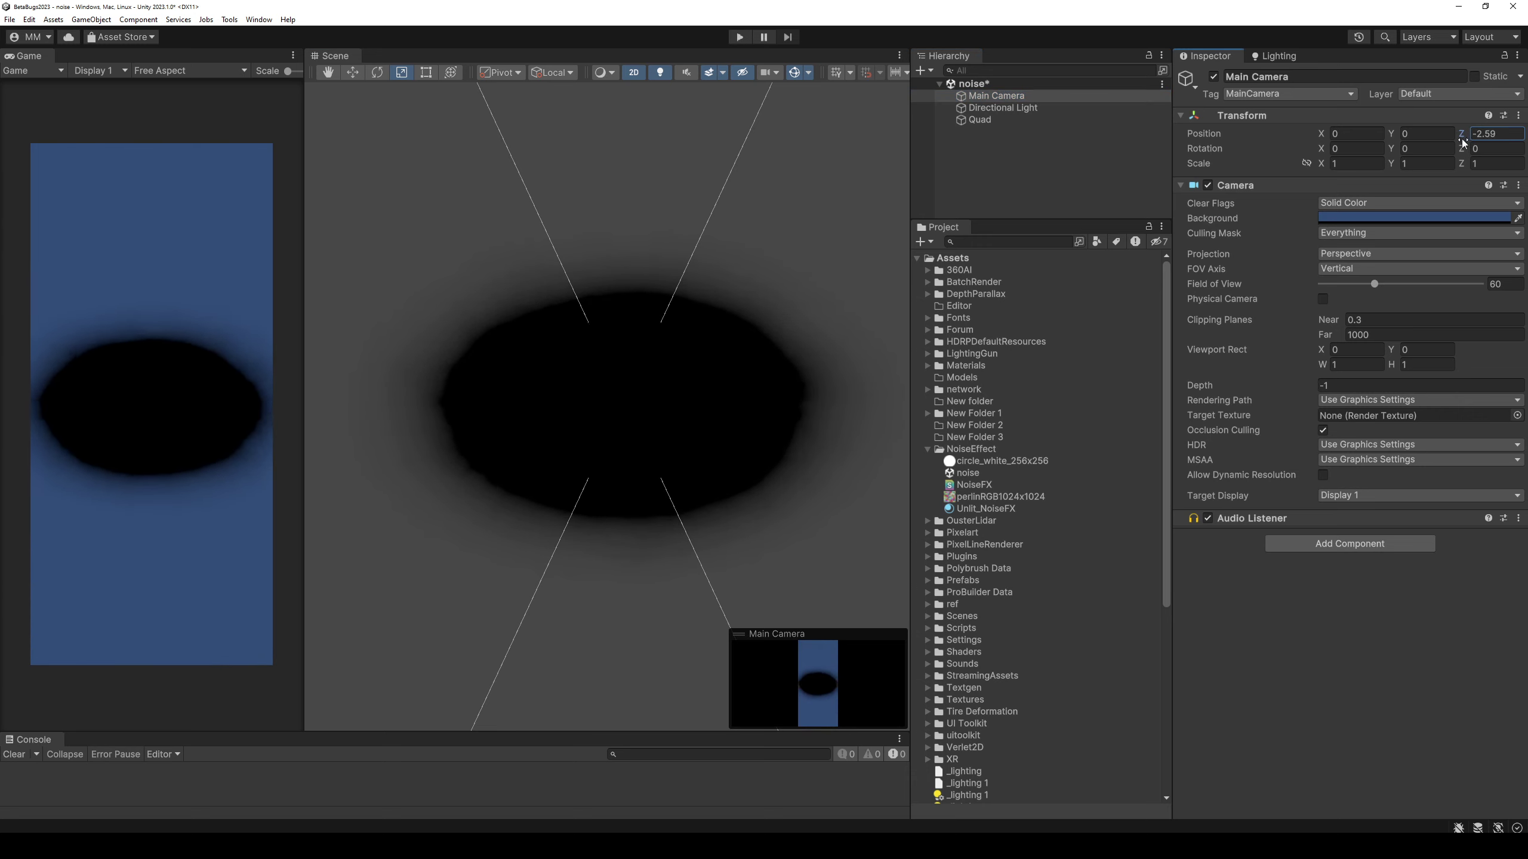
key(ctrl+s)
key(alt+Tab)
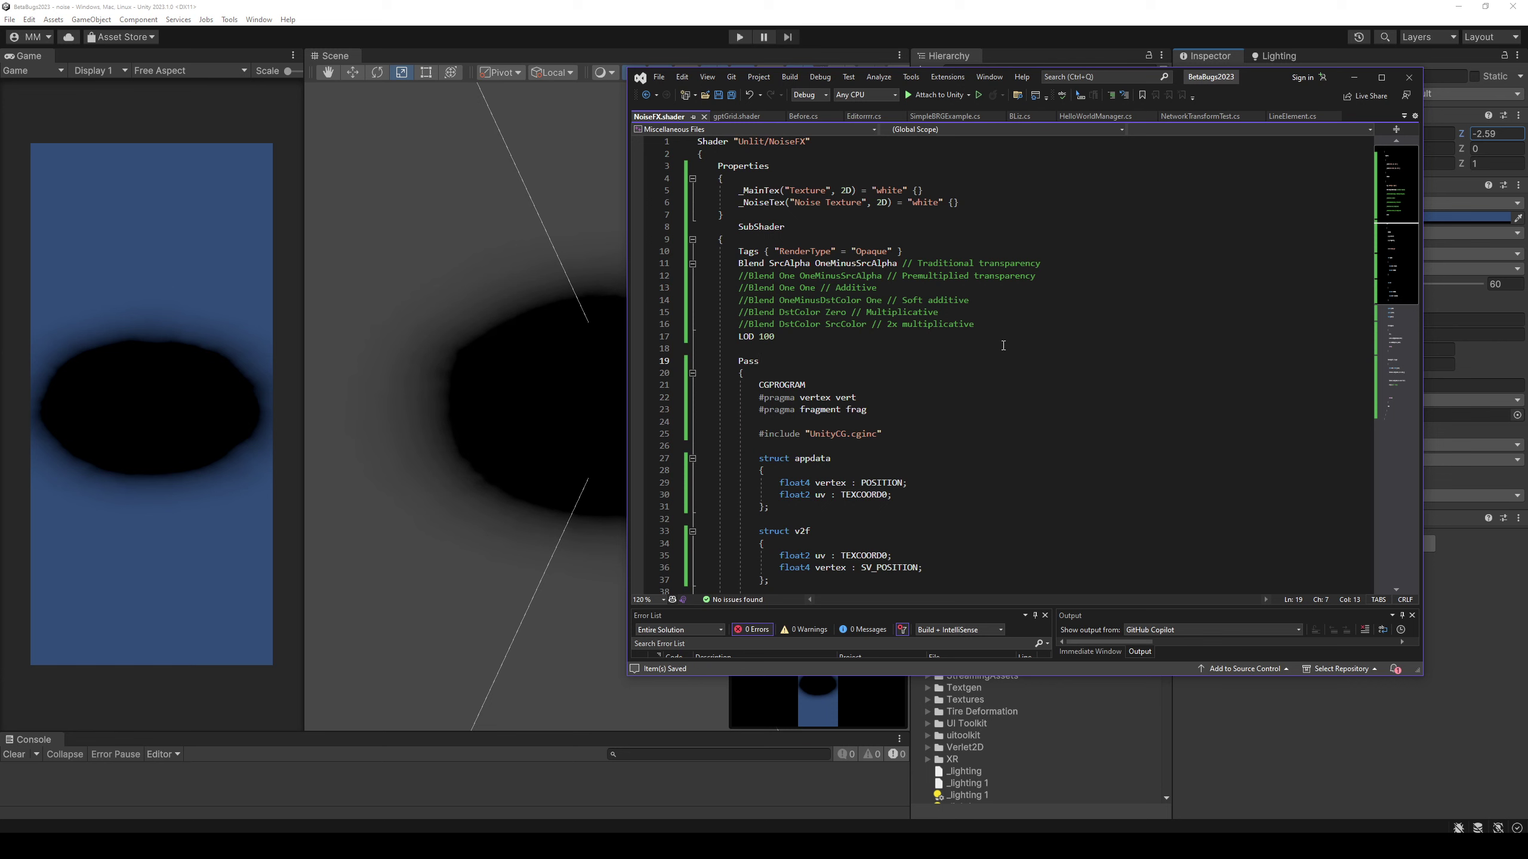
Raise the 0.03 noise distortion multiplier on line 56, save NoiseFX, and check the ragged blob in Unity.
scroll(1005, 337, down, 8)
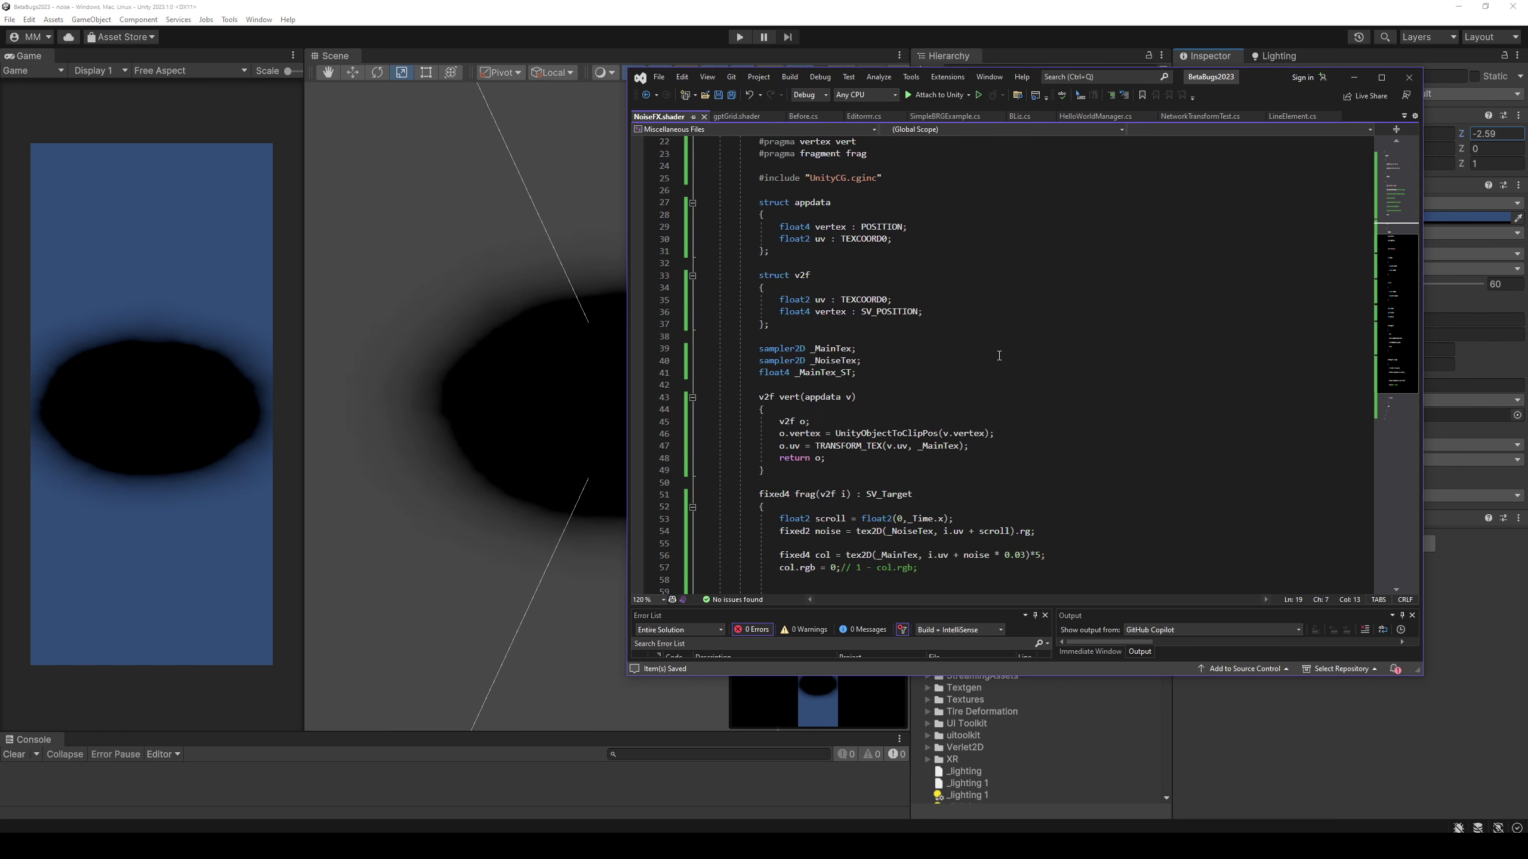
scroll(1003, 351, down, 3)
click(1016, 409)
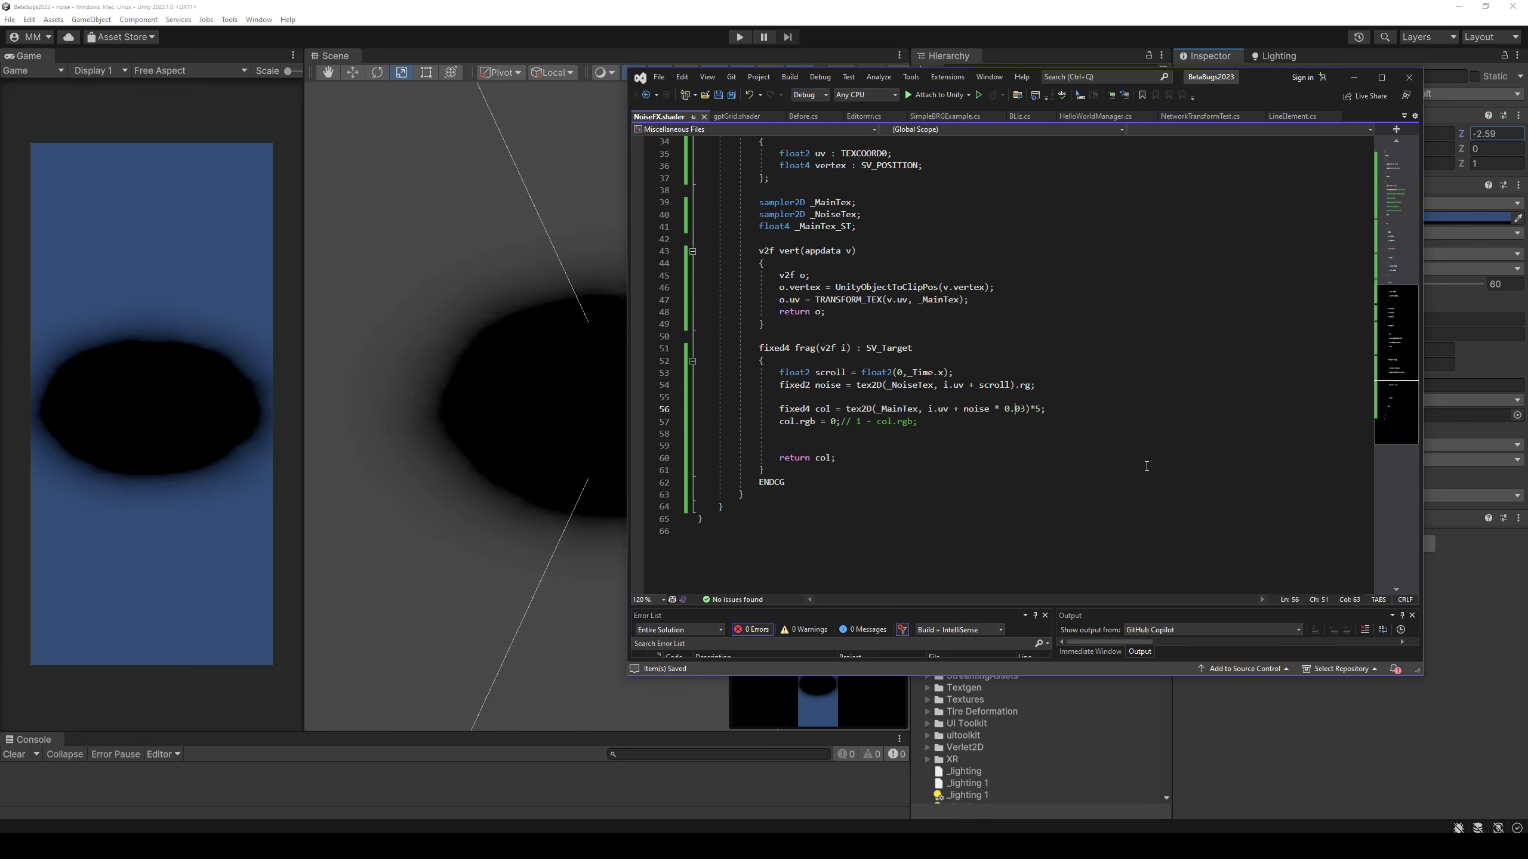
key(Delete)
key(ctrl+s)
key(alt+Tab)
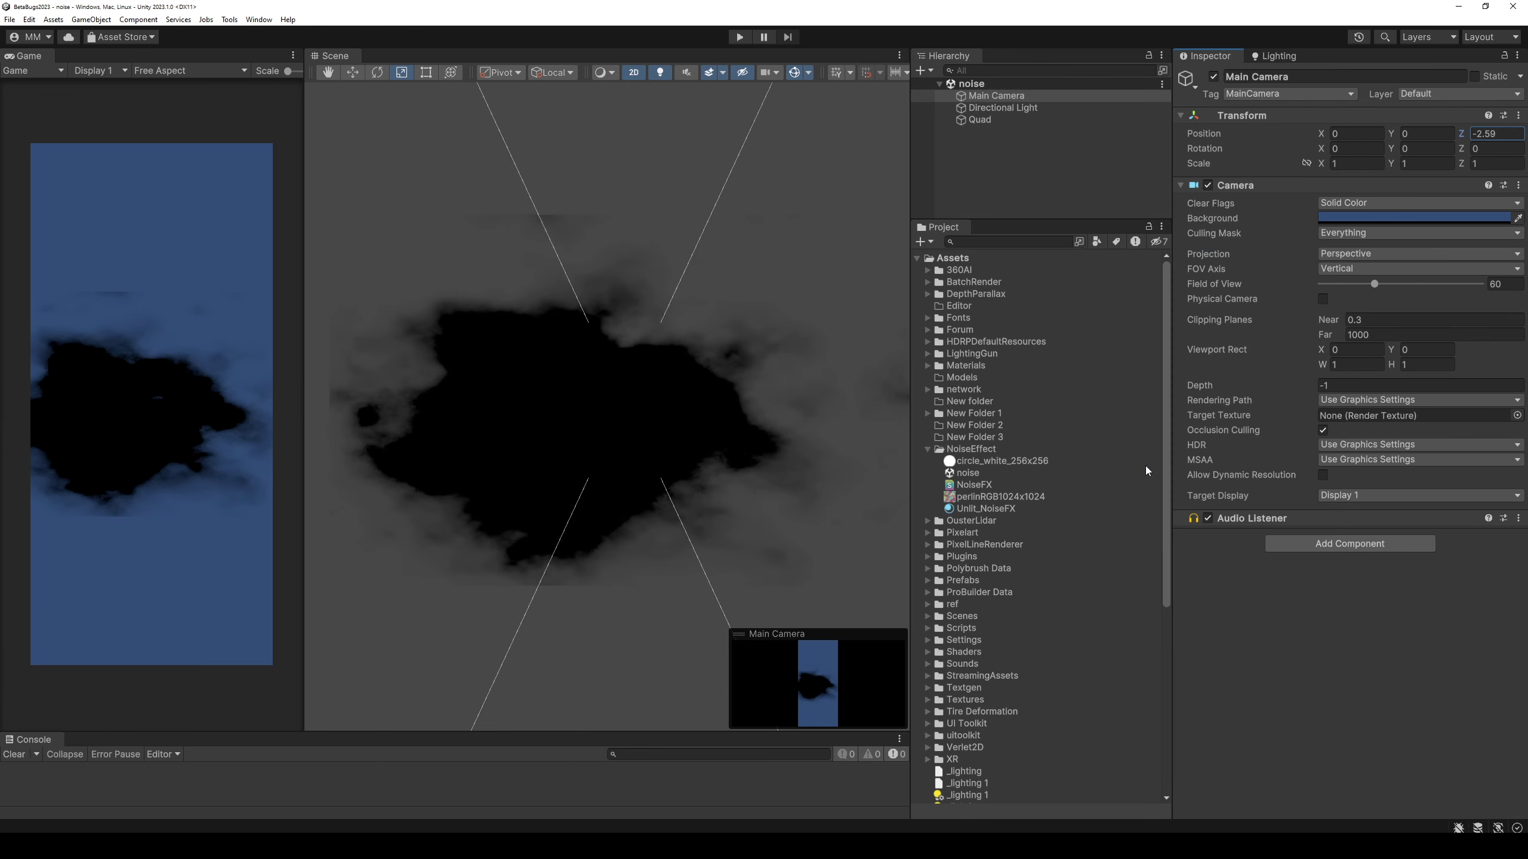
key(alt+Tab)
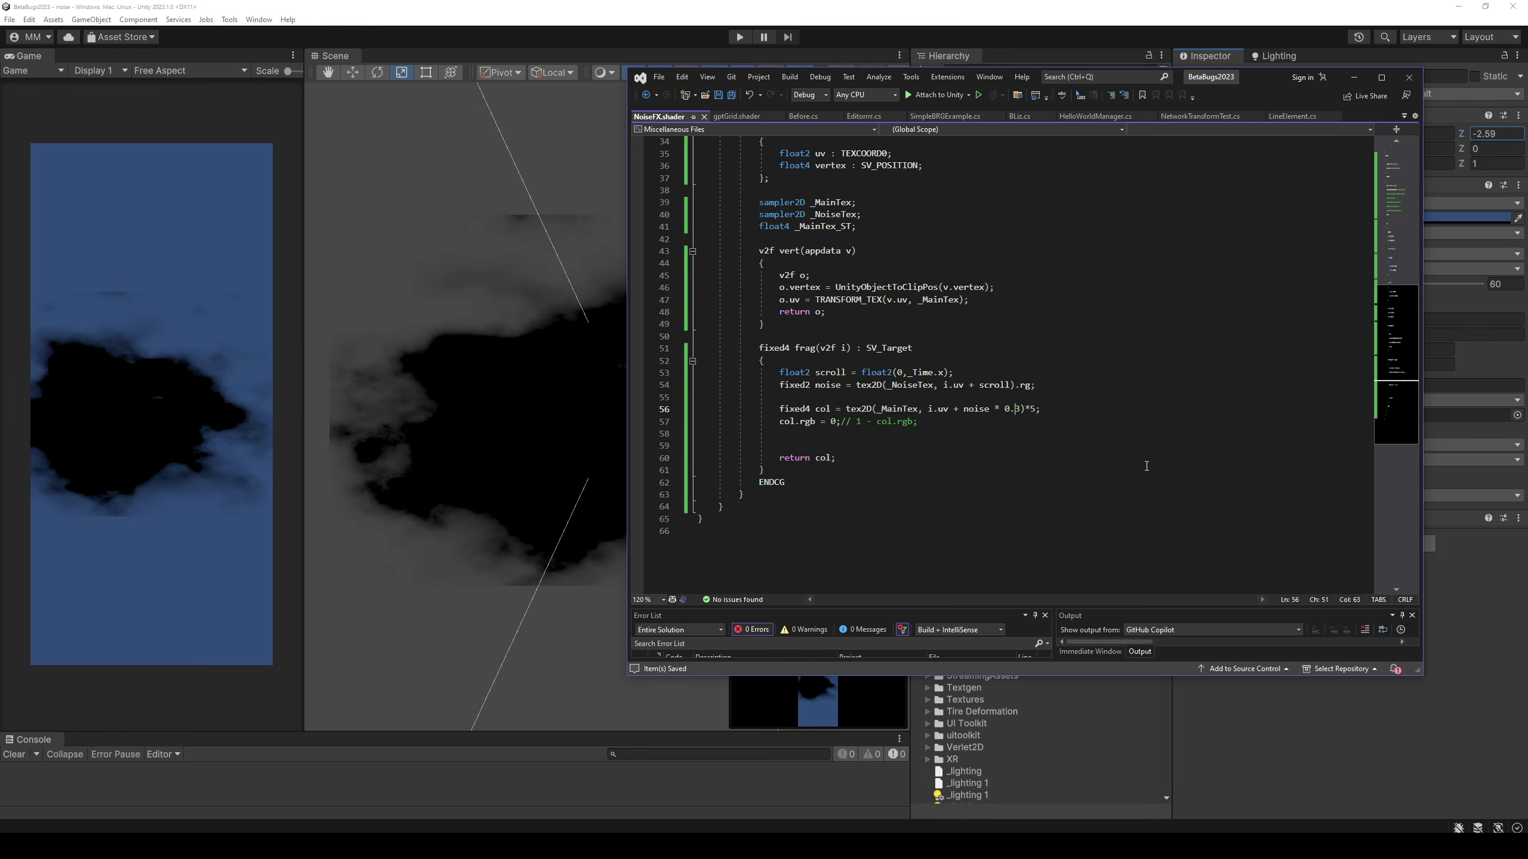
key(Right)
key(ctrl+s)
key(alt+Tab)
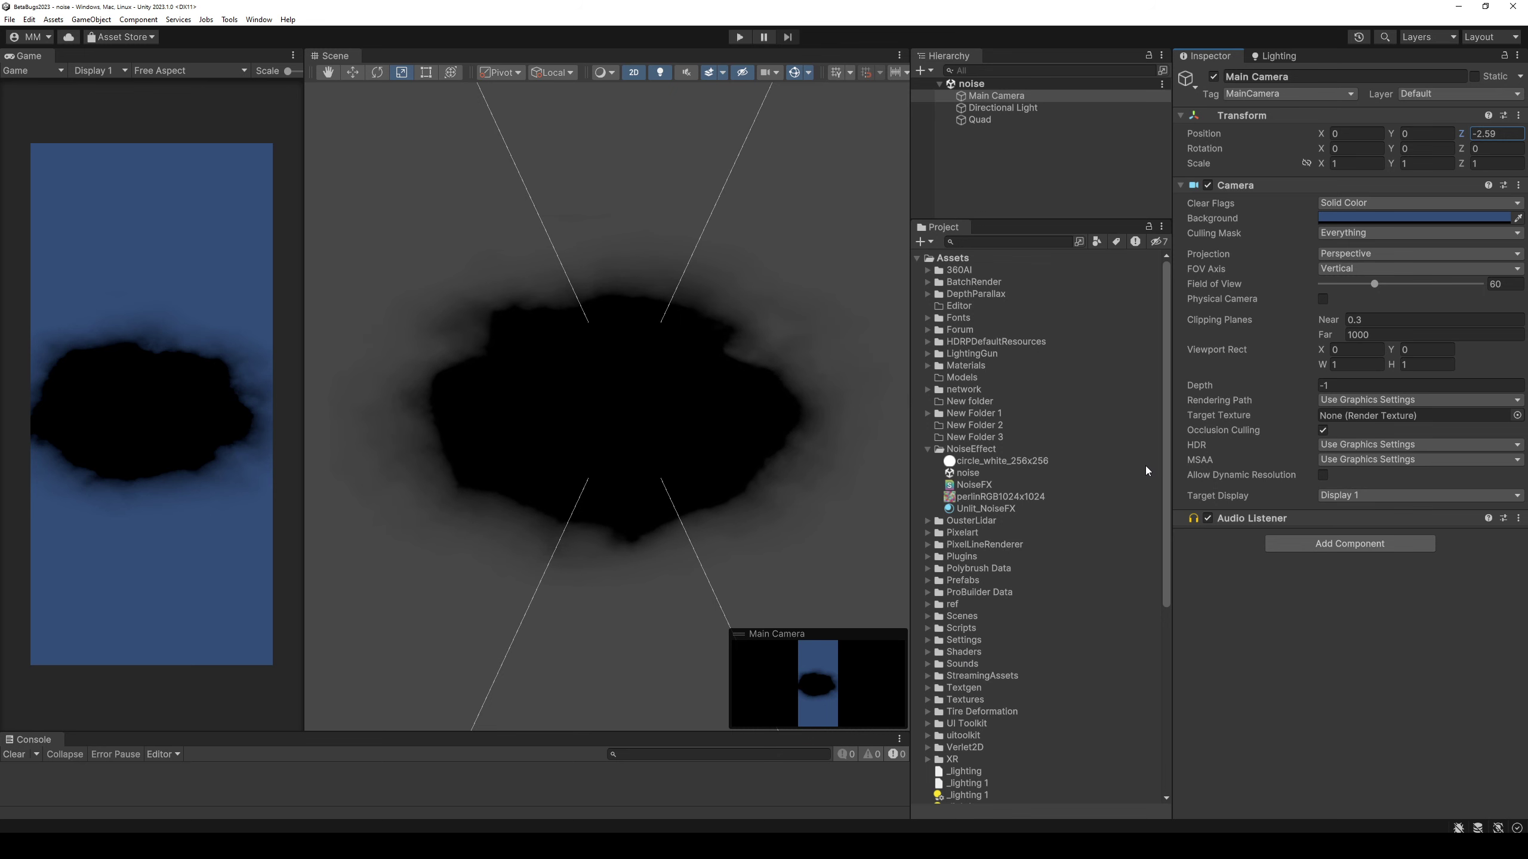
key(alt+Tab)
key(alt+Tab)
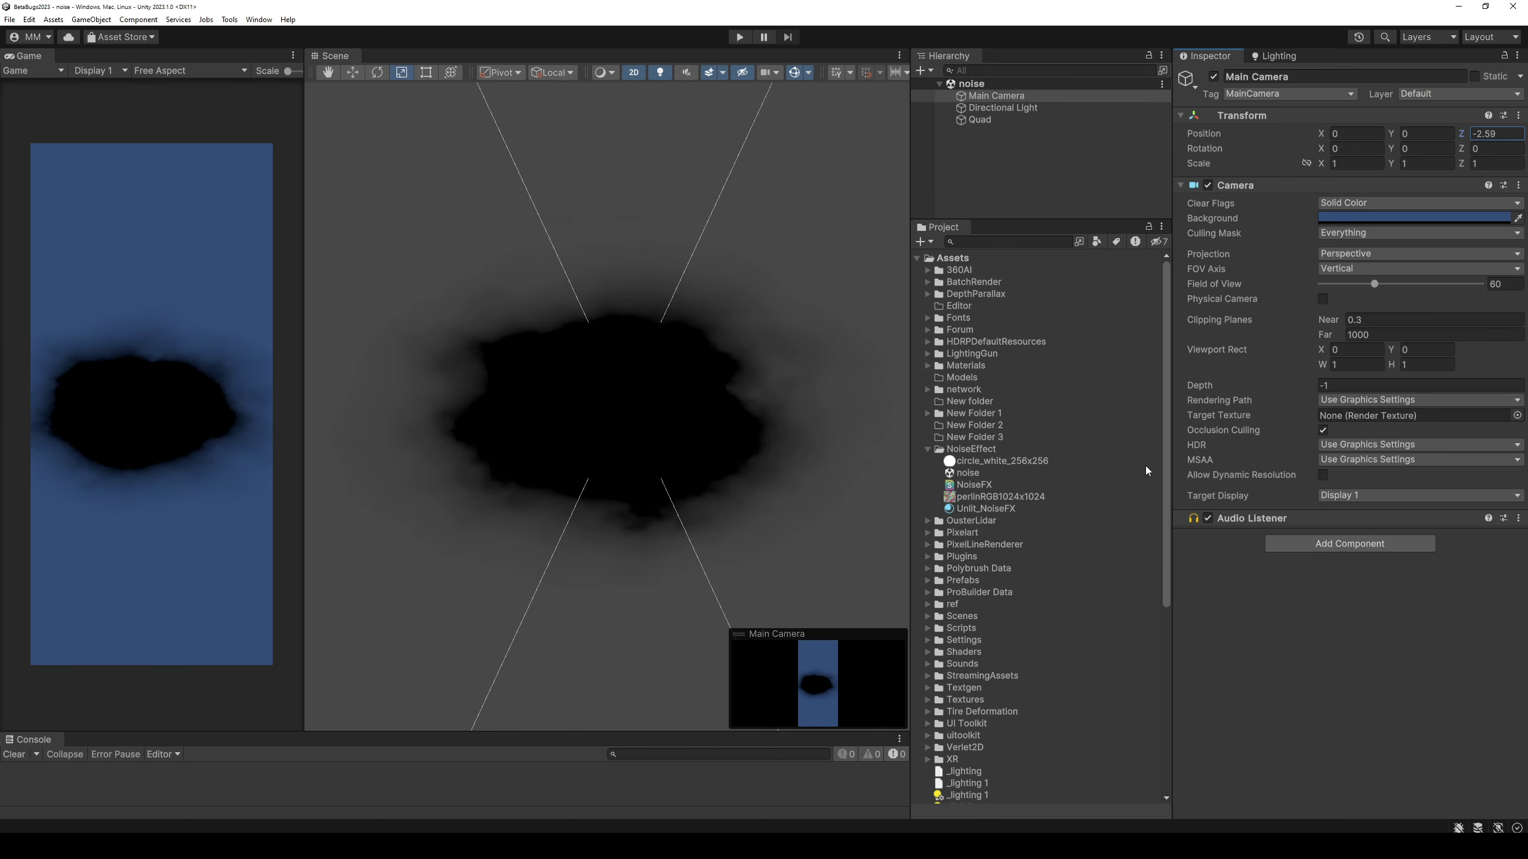
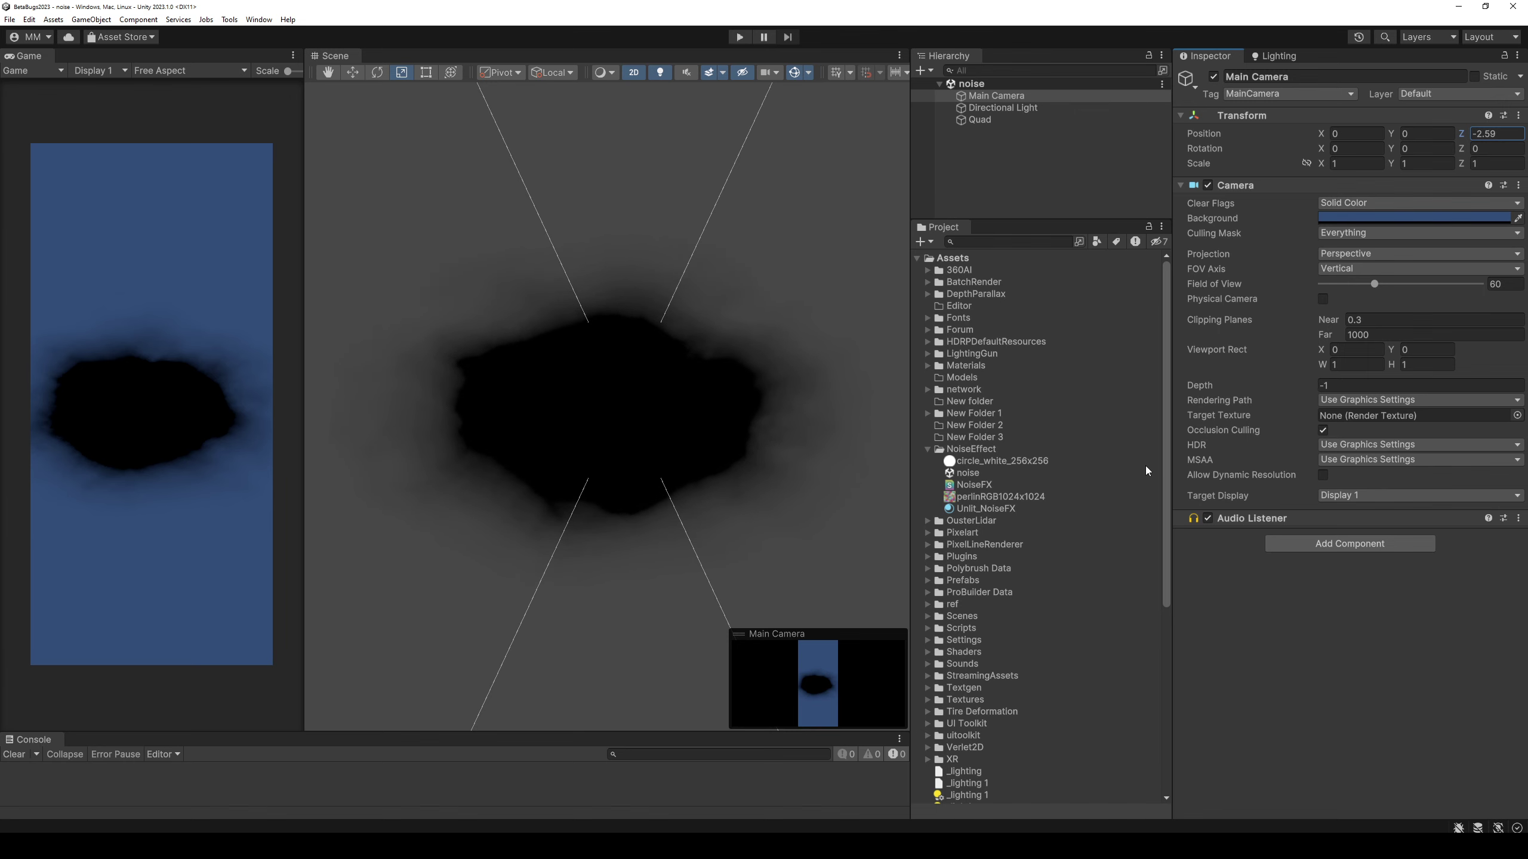
Add a col.a alpha line after col.rgb, test values, and settle on 0.5.
key(alt+Tab)
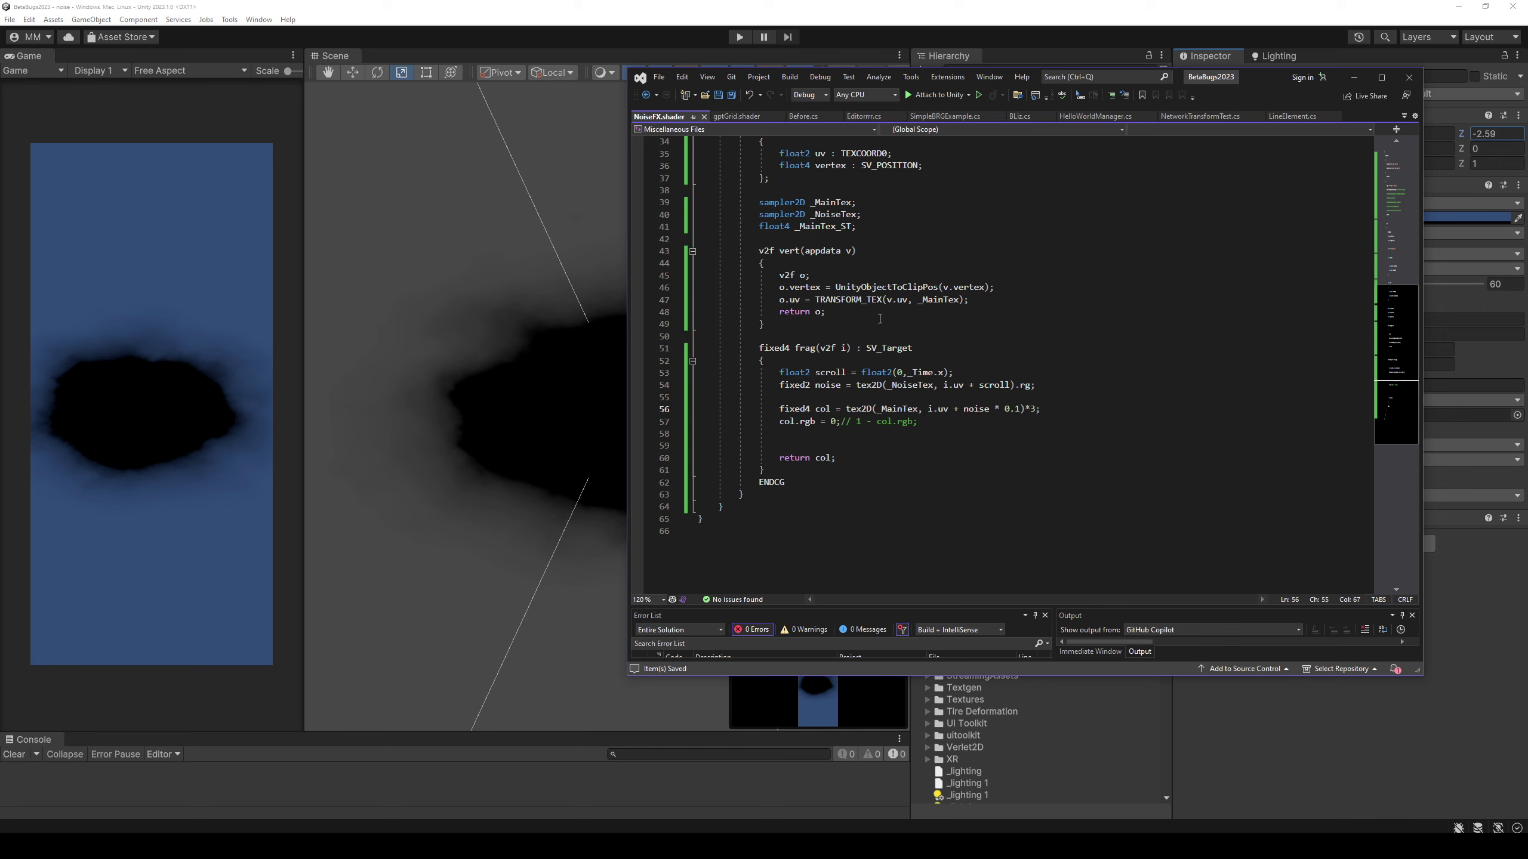
click(990, 434)
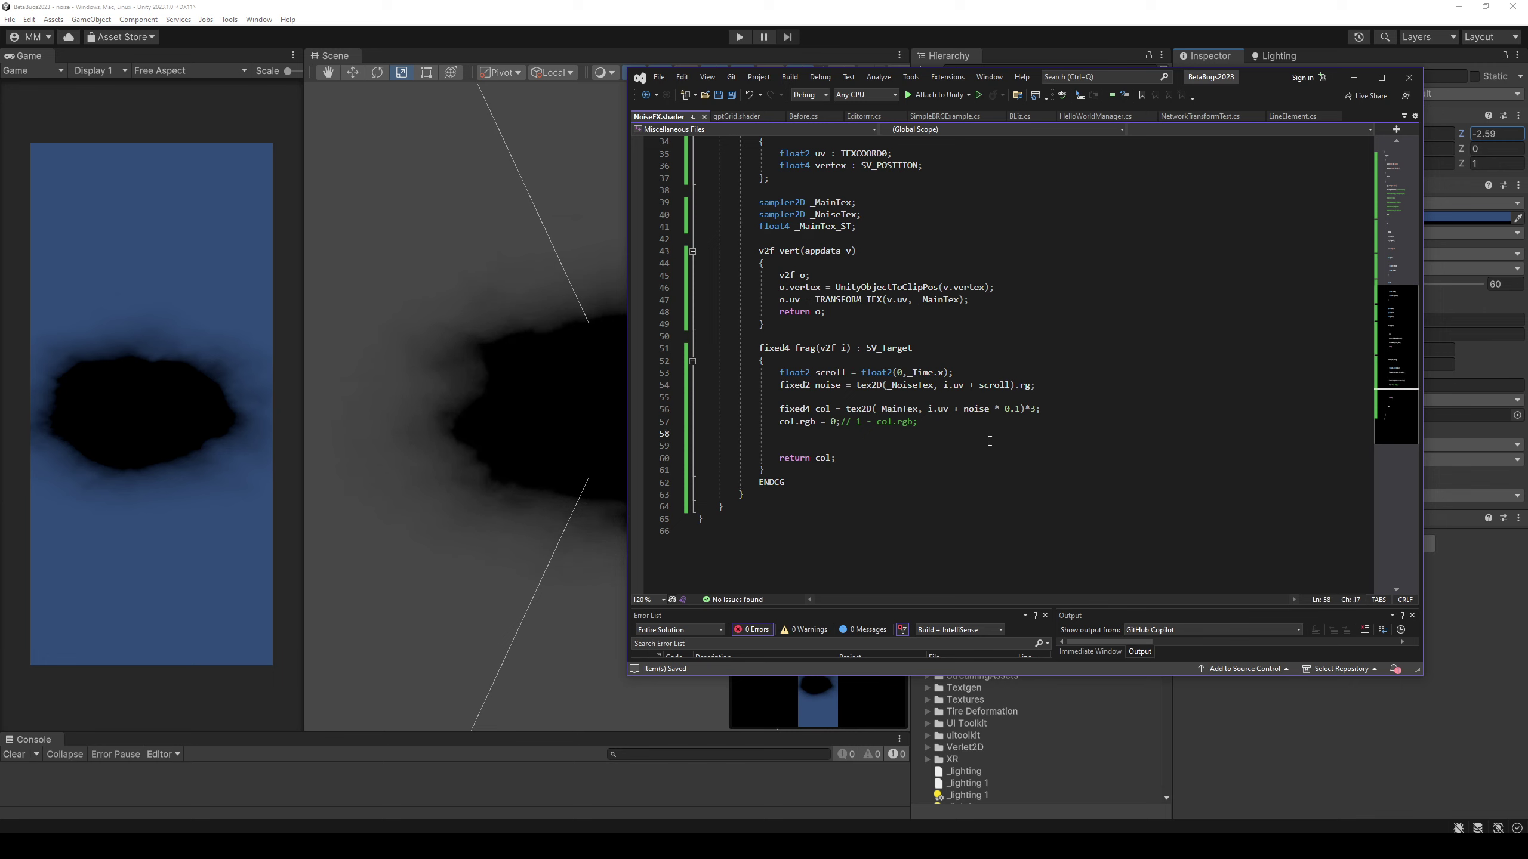
text(col.a = 1)
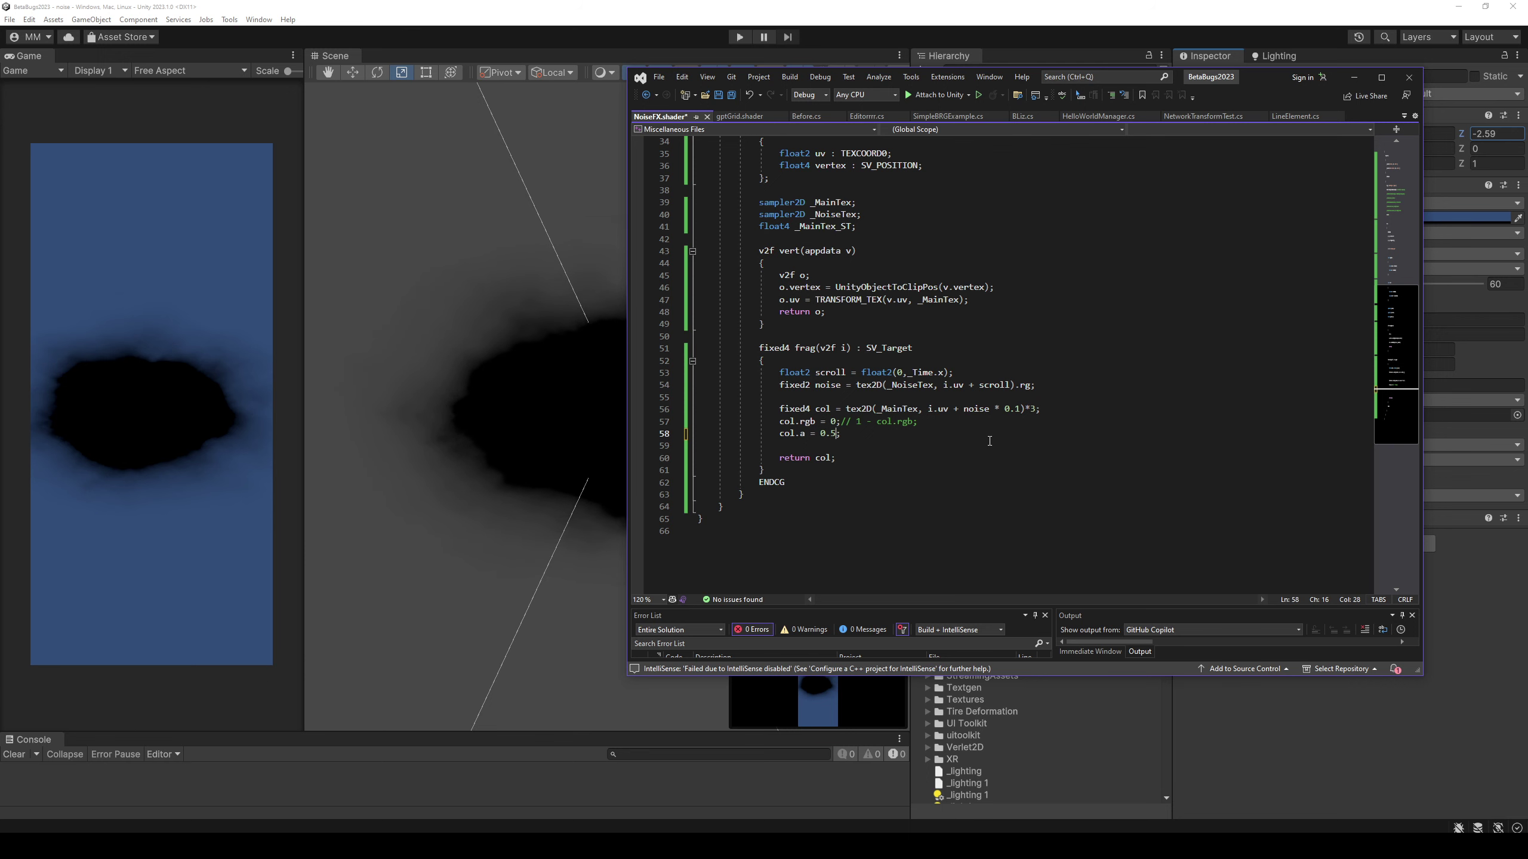
key(ctrl+s)
key(alt+Tab)
key(alt+Tab)
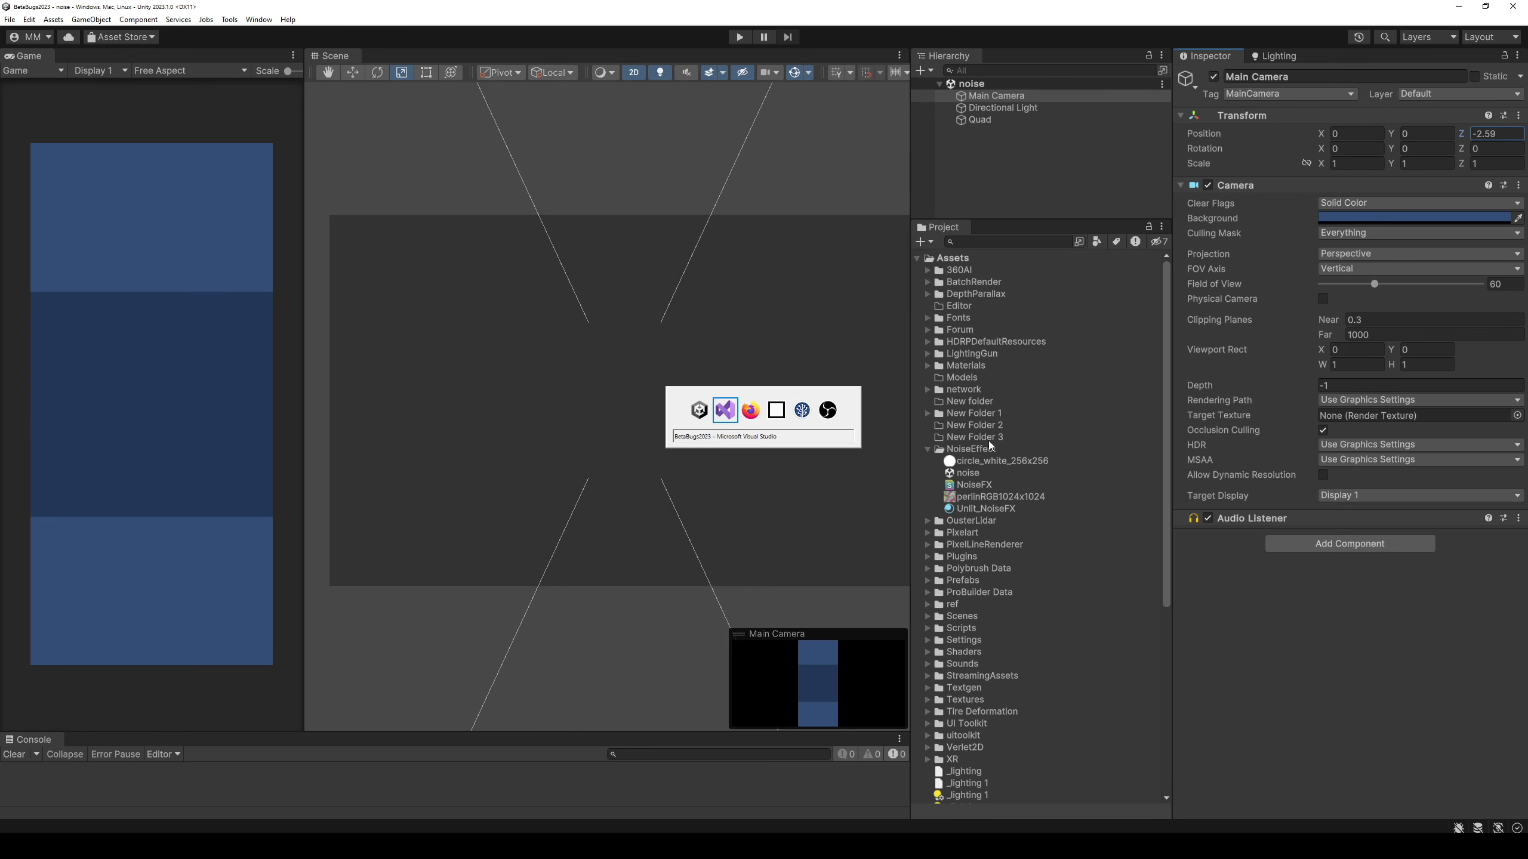
text(15;)
key(ctrl+s)
key(alt+Tab)
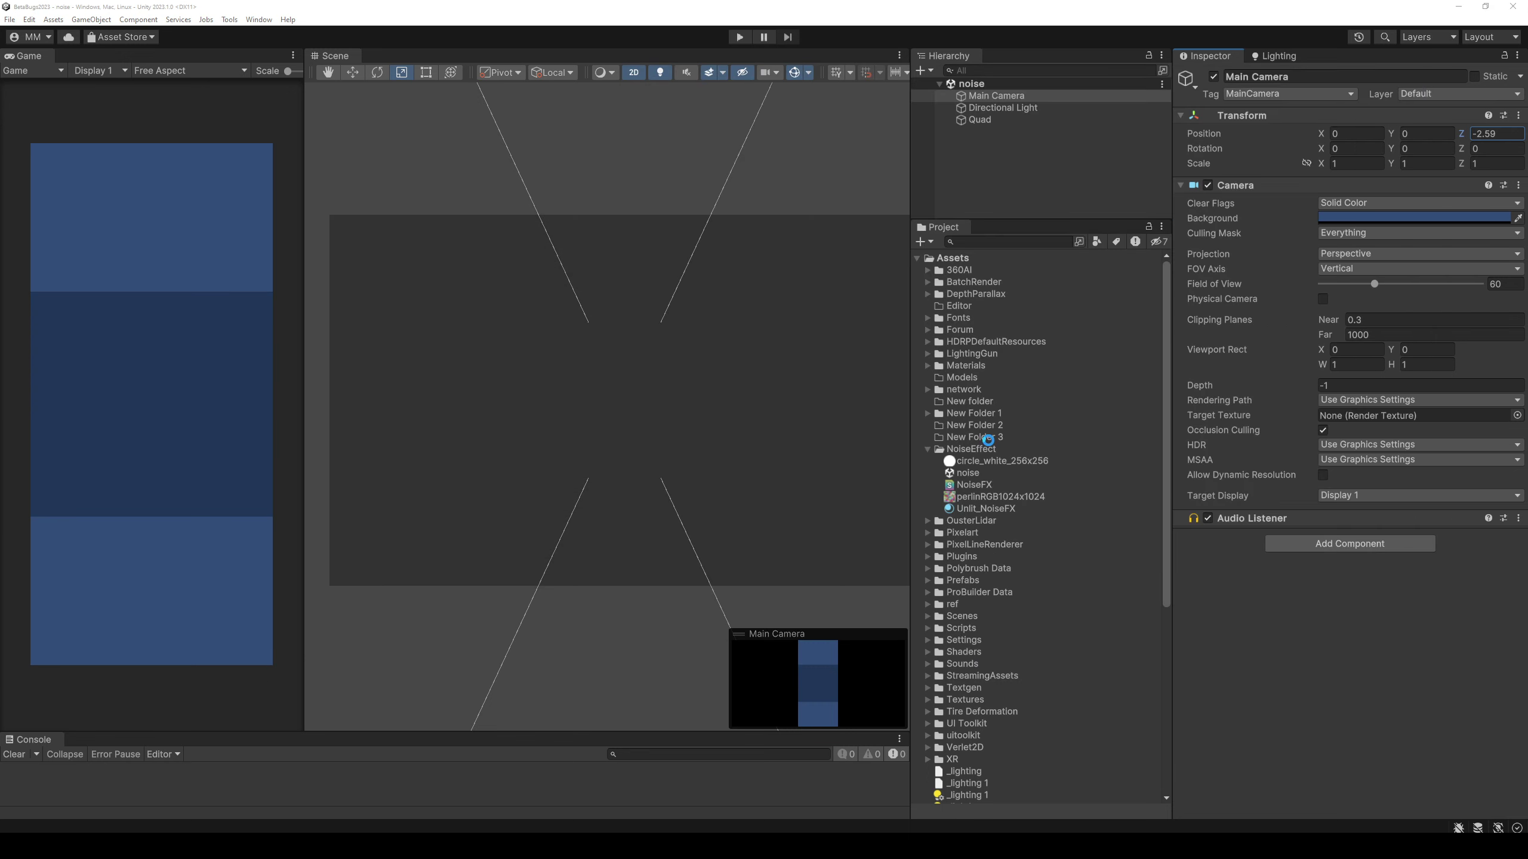
key(alt+Tab)
key(ctrl+z)
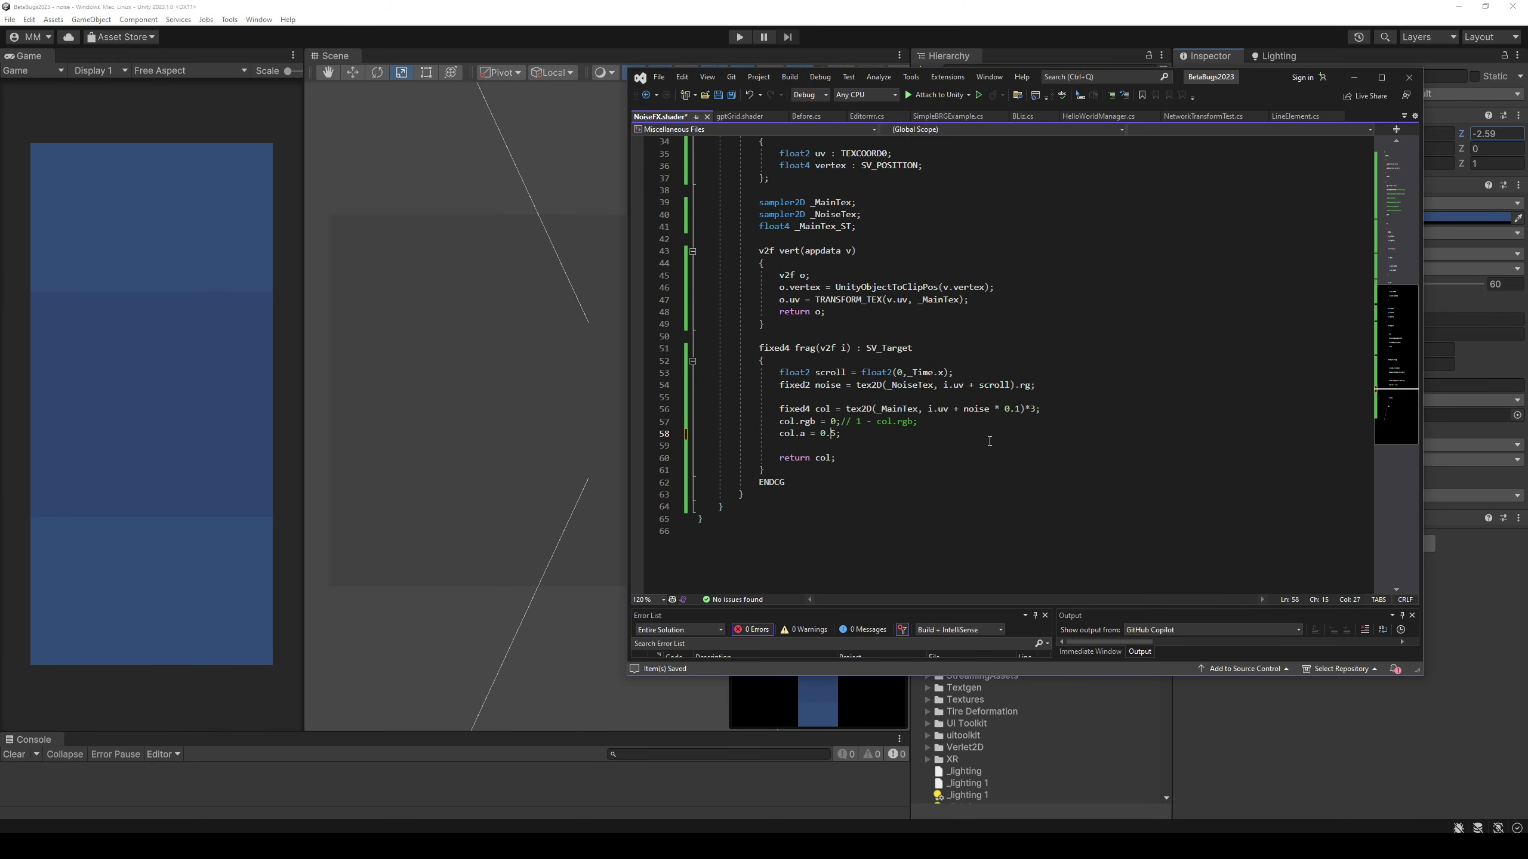
key(ctrl+s)
Uncomment 'Blend DstColor SrcColor' for 2x multiplicative blending and check the black quad in Unity.
key(alt+Tab)
key(alt+Tab)
scroll(933, 359, up, 7)
scroll(929, 356, up, 4)
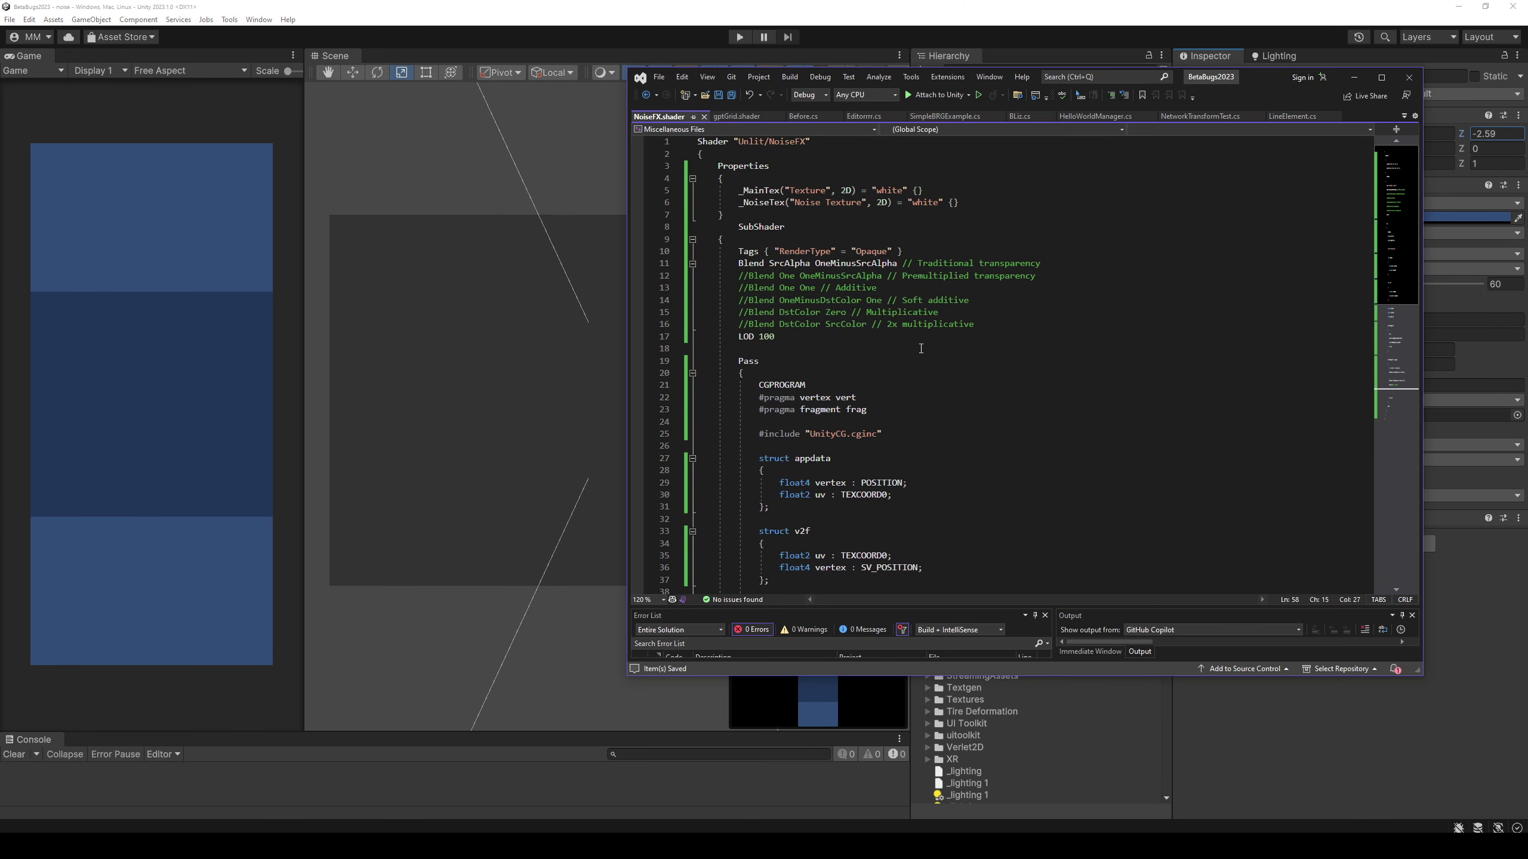
key(Home)
key(Delete)
key(Delete)
key(ctrl+s)
key(alt+Tab)
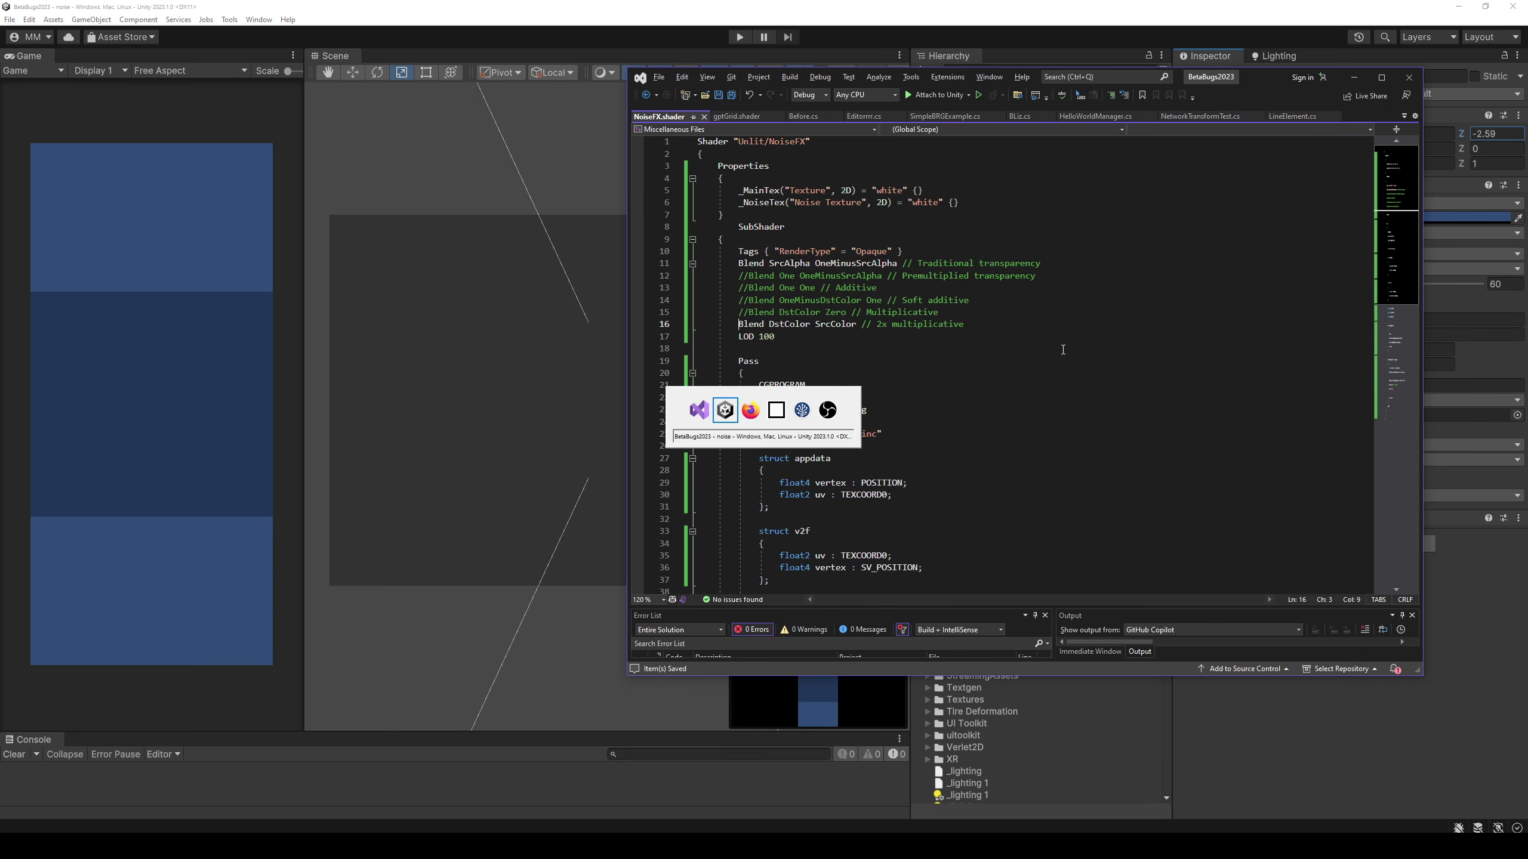
key(alt+Tab)
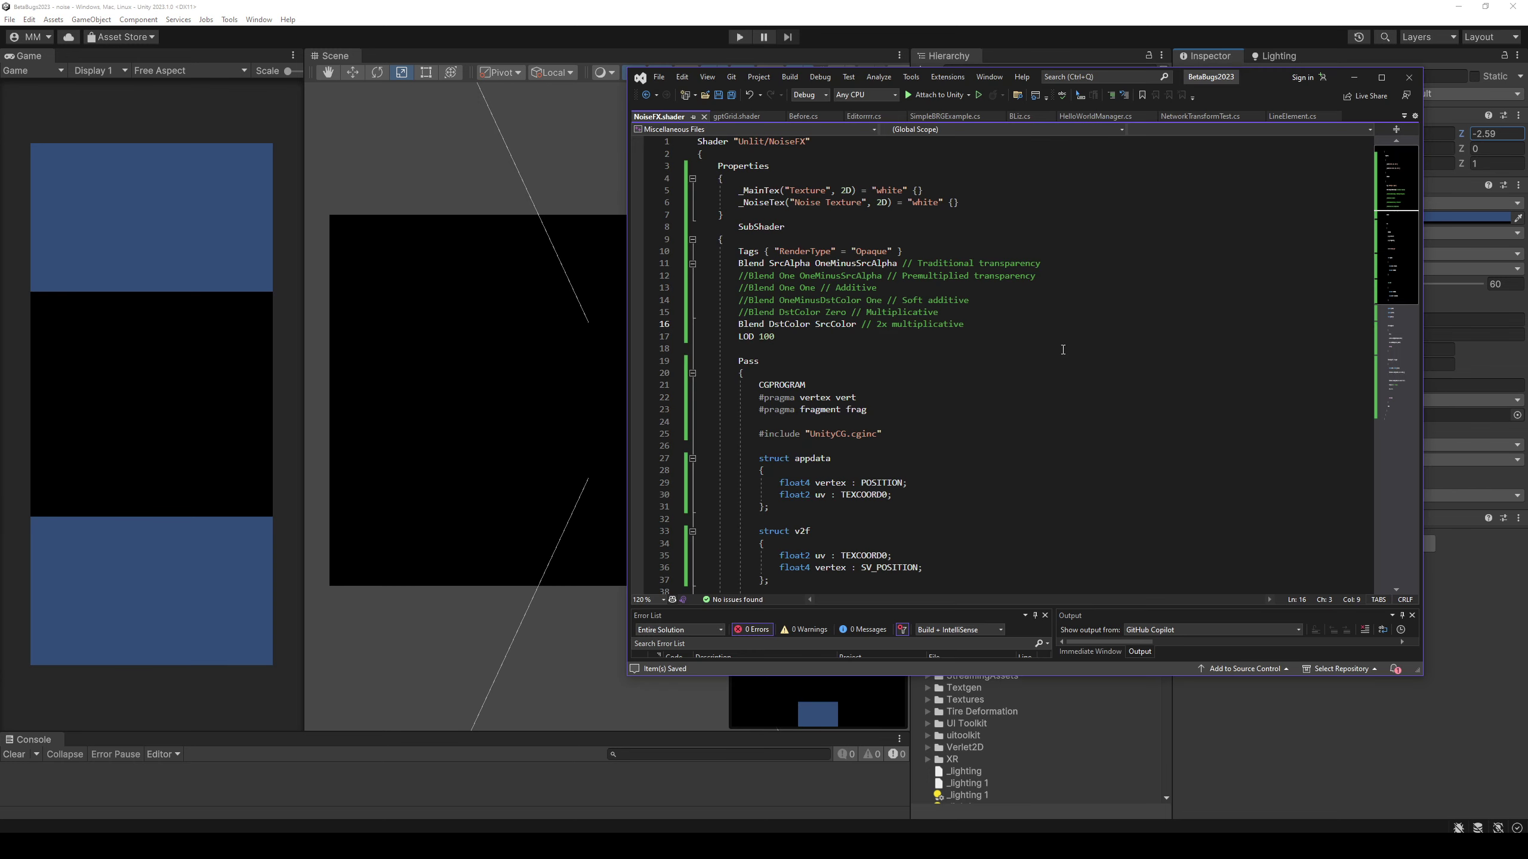
key(alt+Tab)
key(alt+Tab)
Return to the col.a alpha line and delete the end of its assignment.
scroll(914, 393, down, 8)
scroll(914, 393, down, 6)
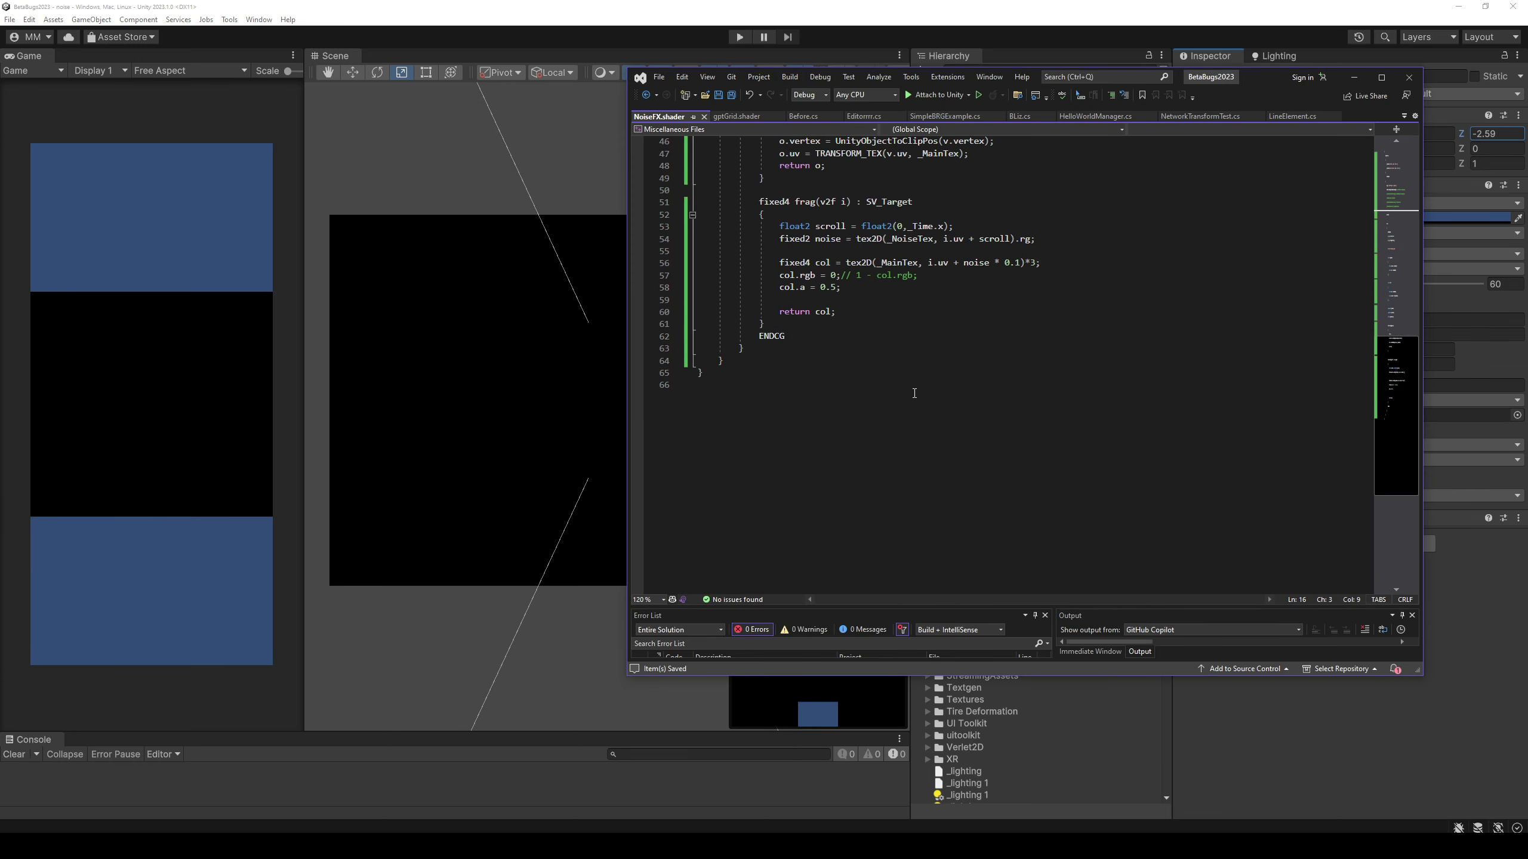
scroll(914, 392, up, 4)
click(864, 434)
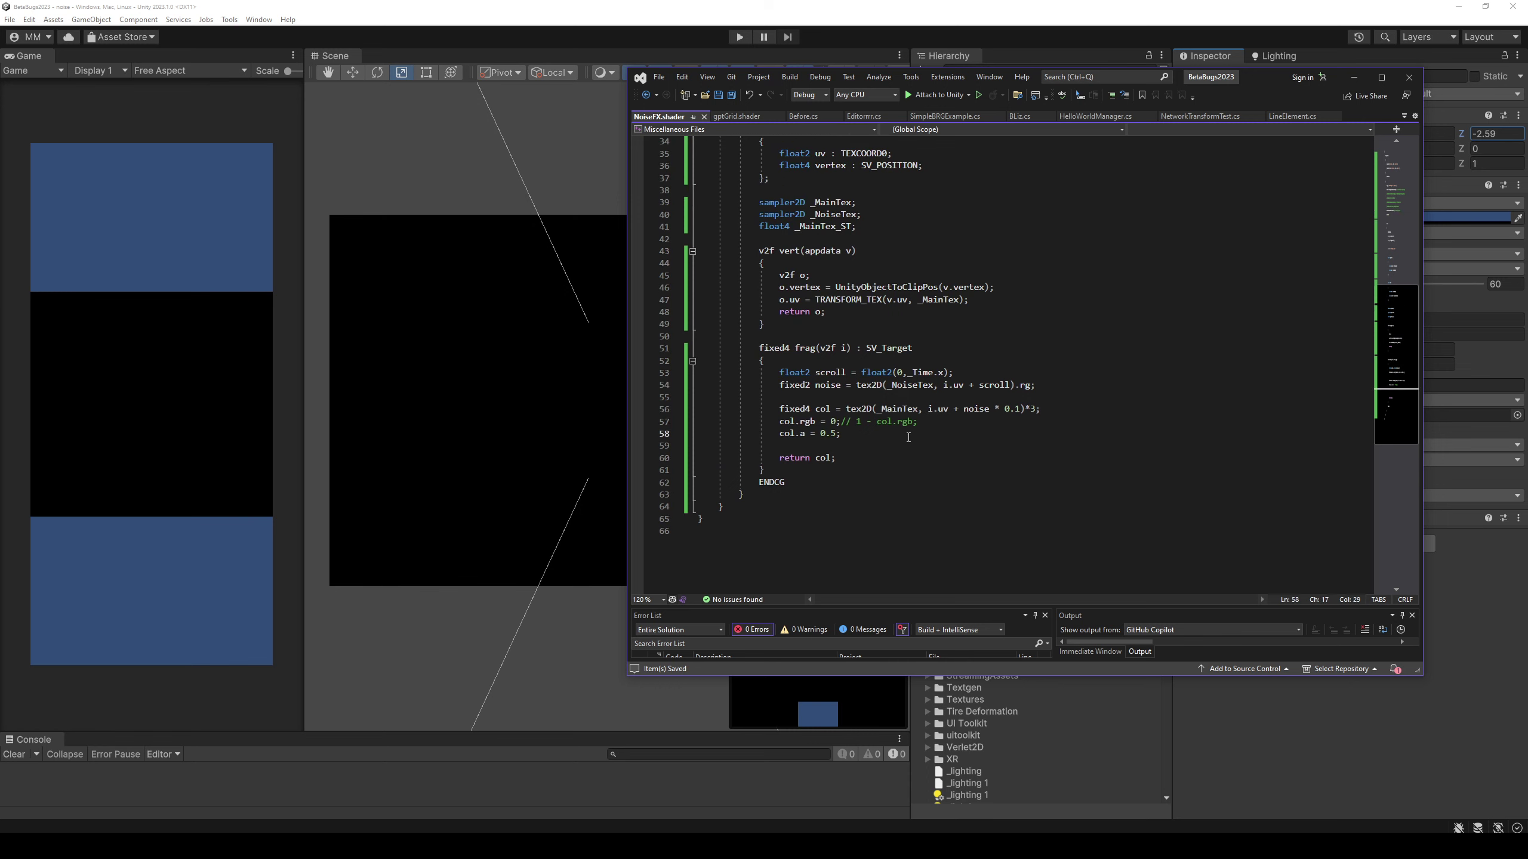
key(BackSpace)
Comment out the 2x multiplicative blend line and uncomment 'Blend One One' for additive blending.
key(ctrl+s)
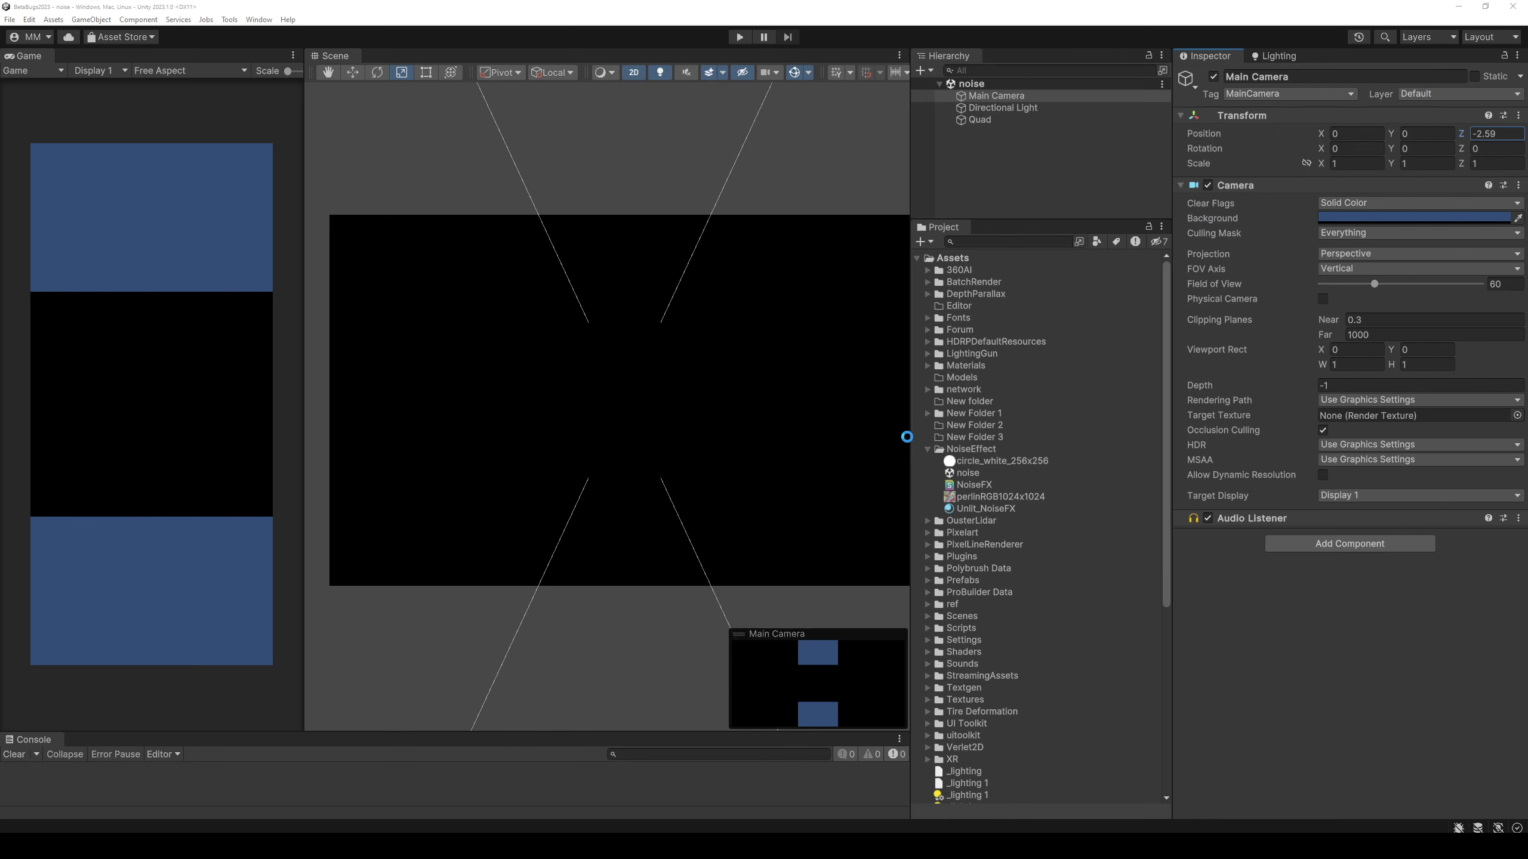
scroll(809, 324, up, 5)
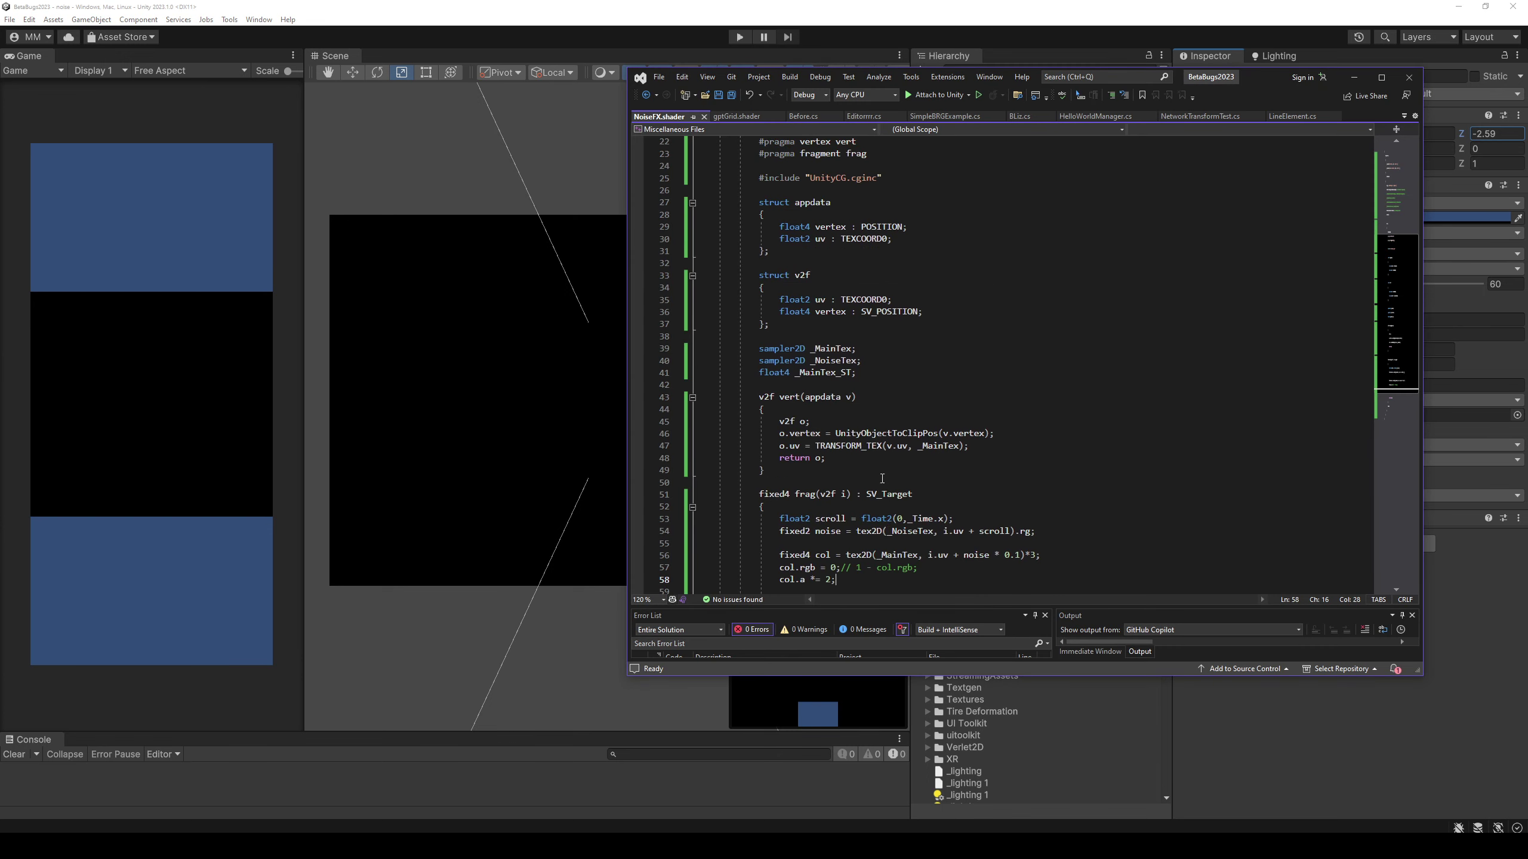
scroll(809, 324, up, 4)
click(739, 251)
text(// 2x multiplicative)
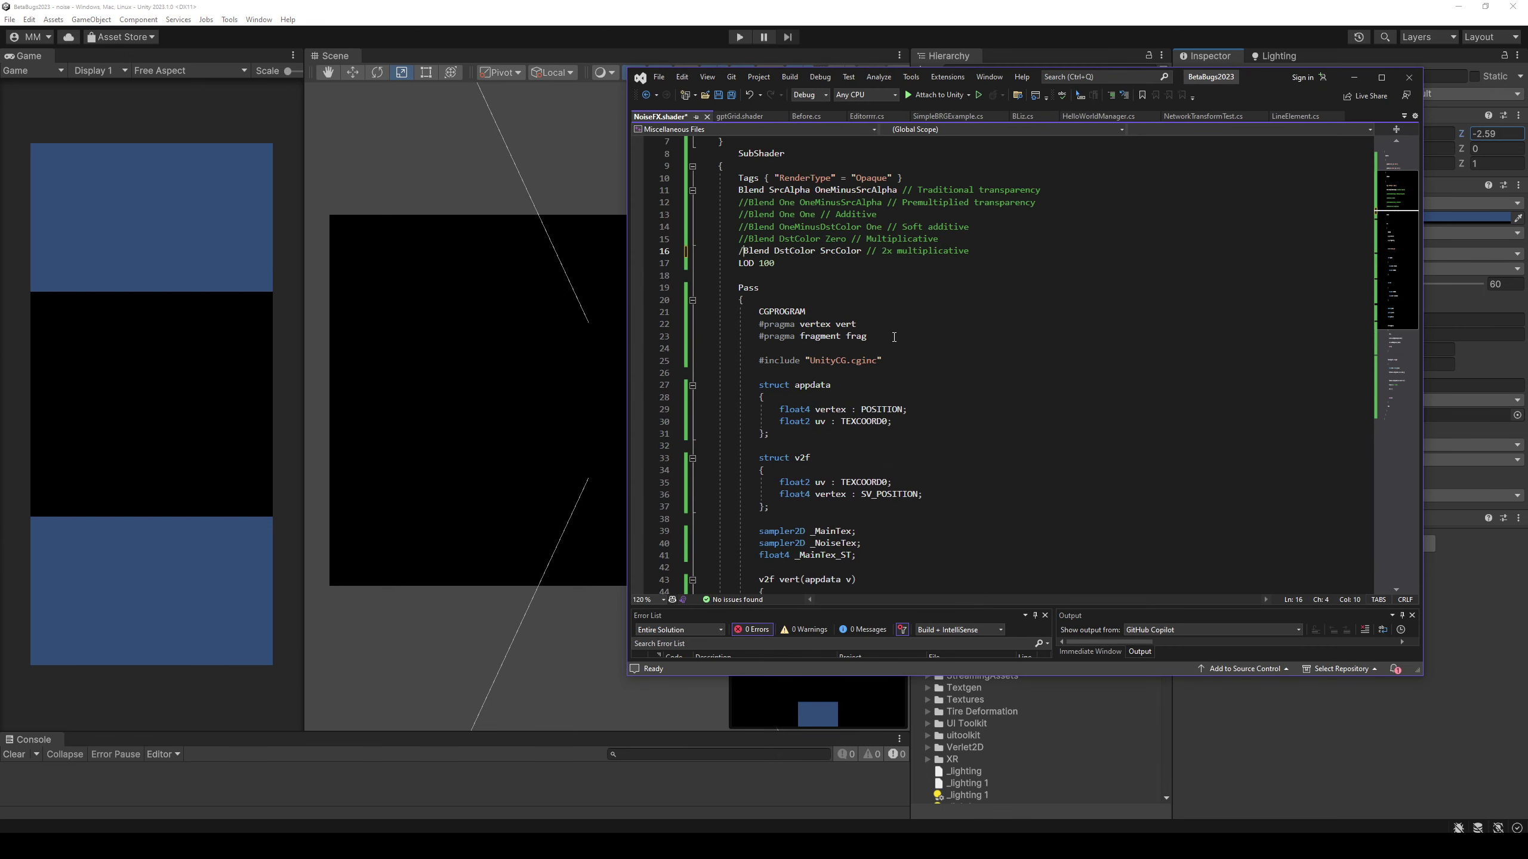
key(Up)
key(Up)
key(Up)
key(BackSpace)
key(BackSpace)
key(ctrl+s)
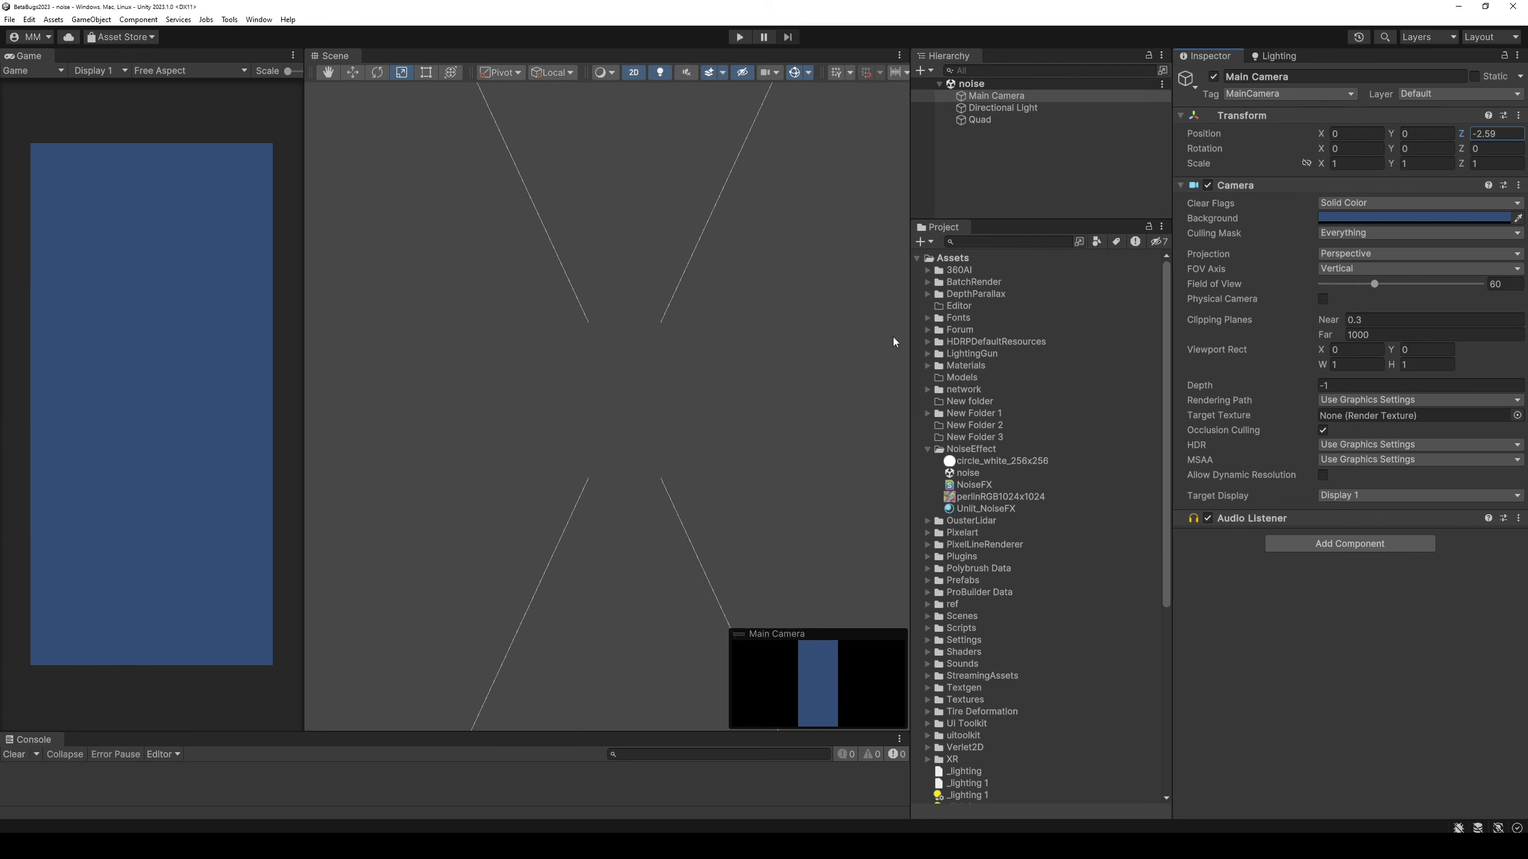
Re-comment 'Blend One One' to restore standard transparency blending.
text(//Blend One One // Additive)
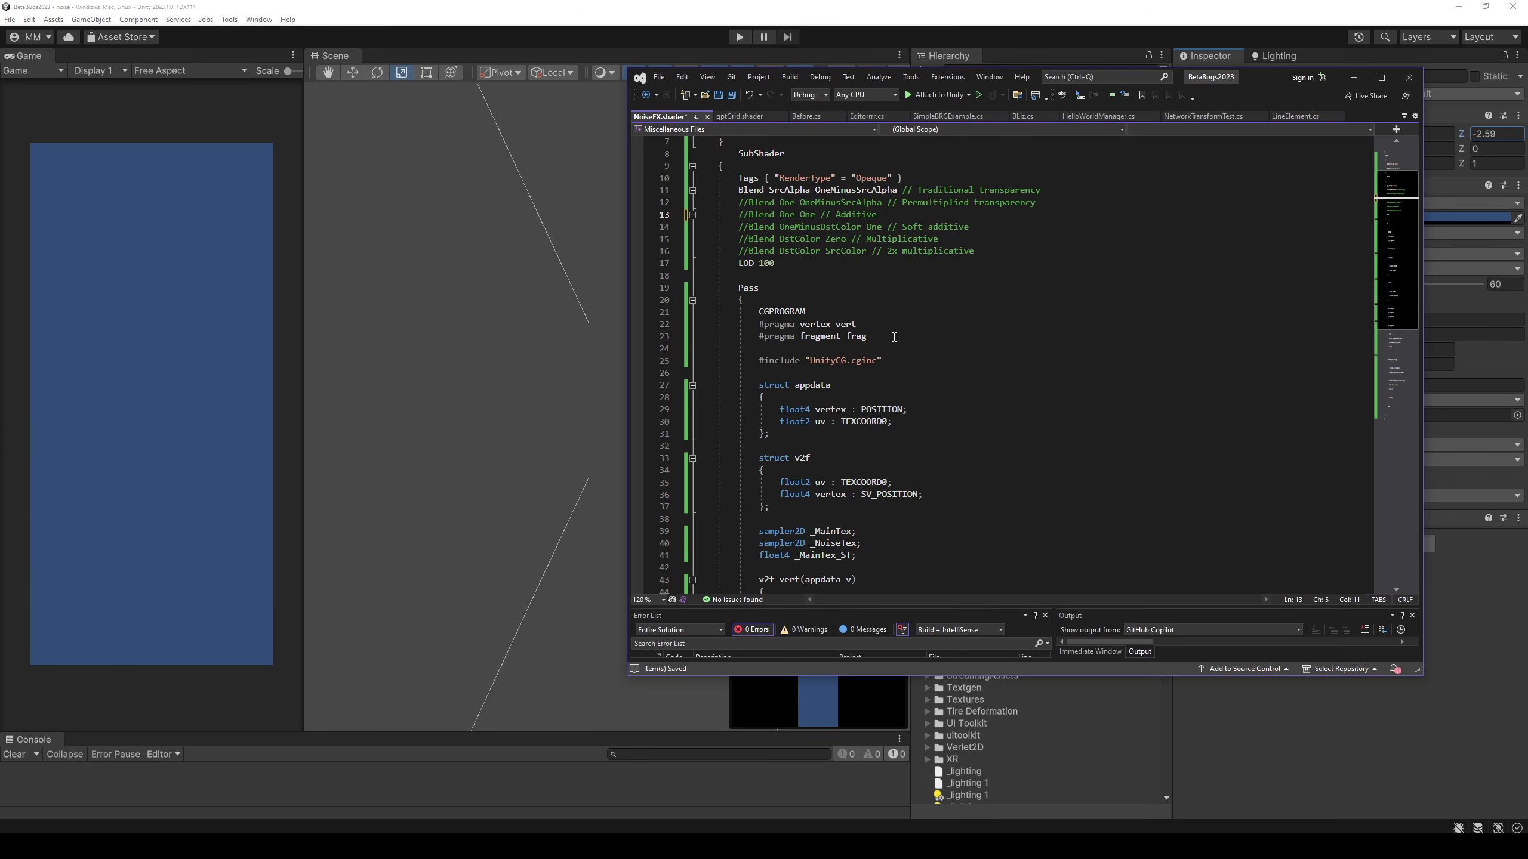
key(Up)
key(Home)
key(ctrl+s)
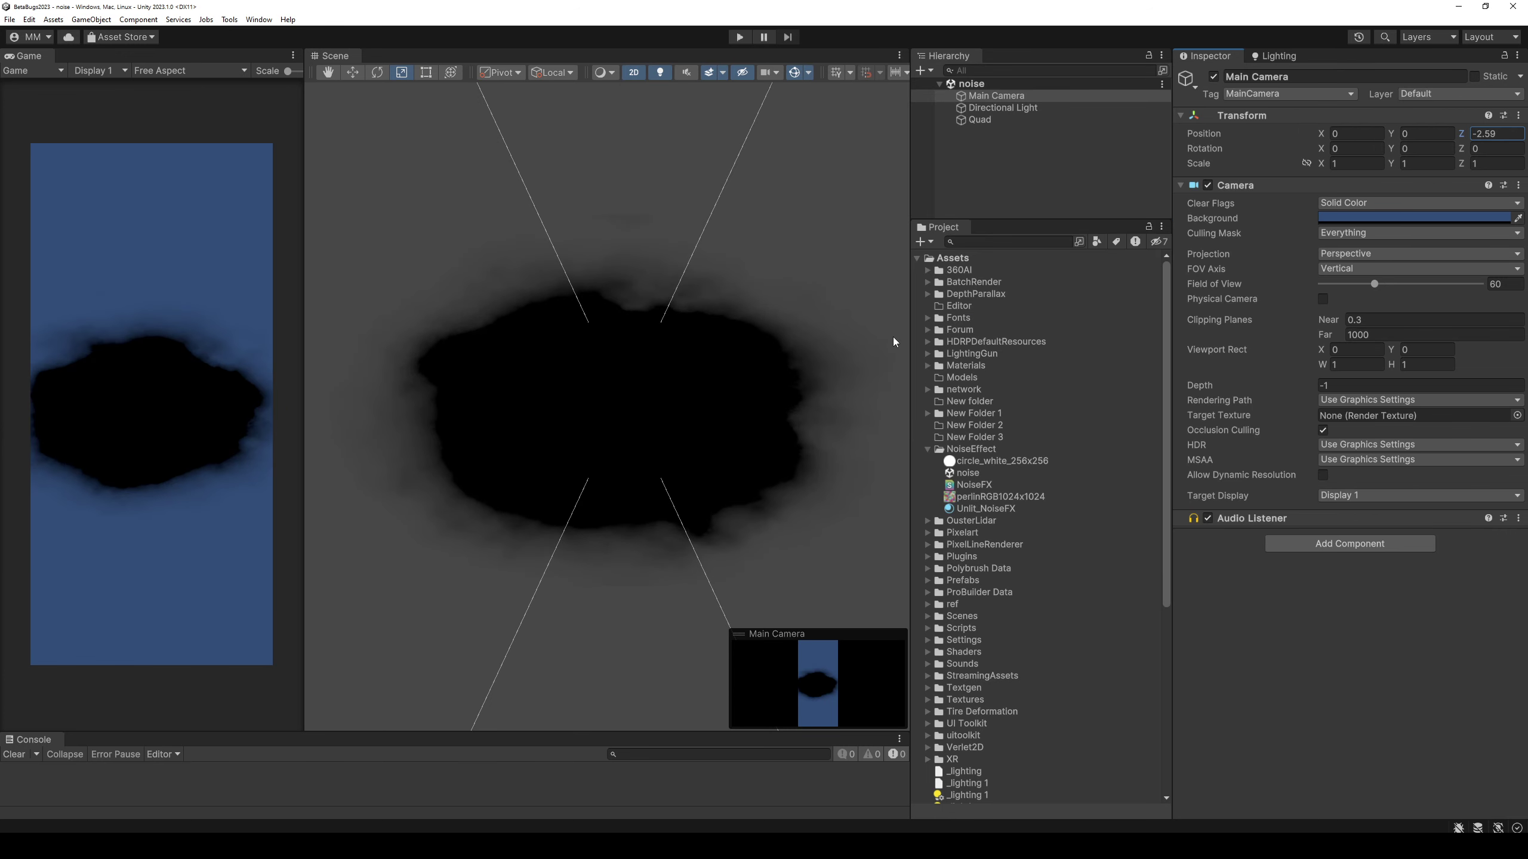
Change the alpha line to 'col.a *= 20', comment it out, and view the soft noise blob.
scroll(894, 337, down, 5)
scroll(903, 373, down, 5)
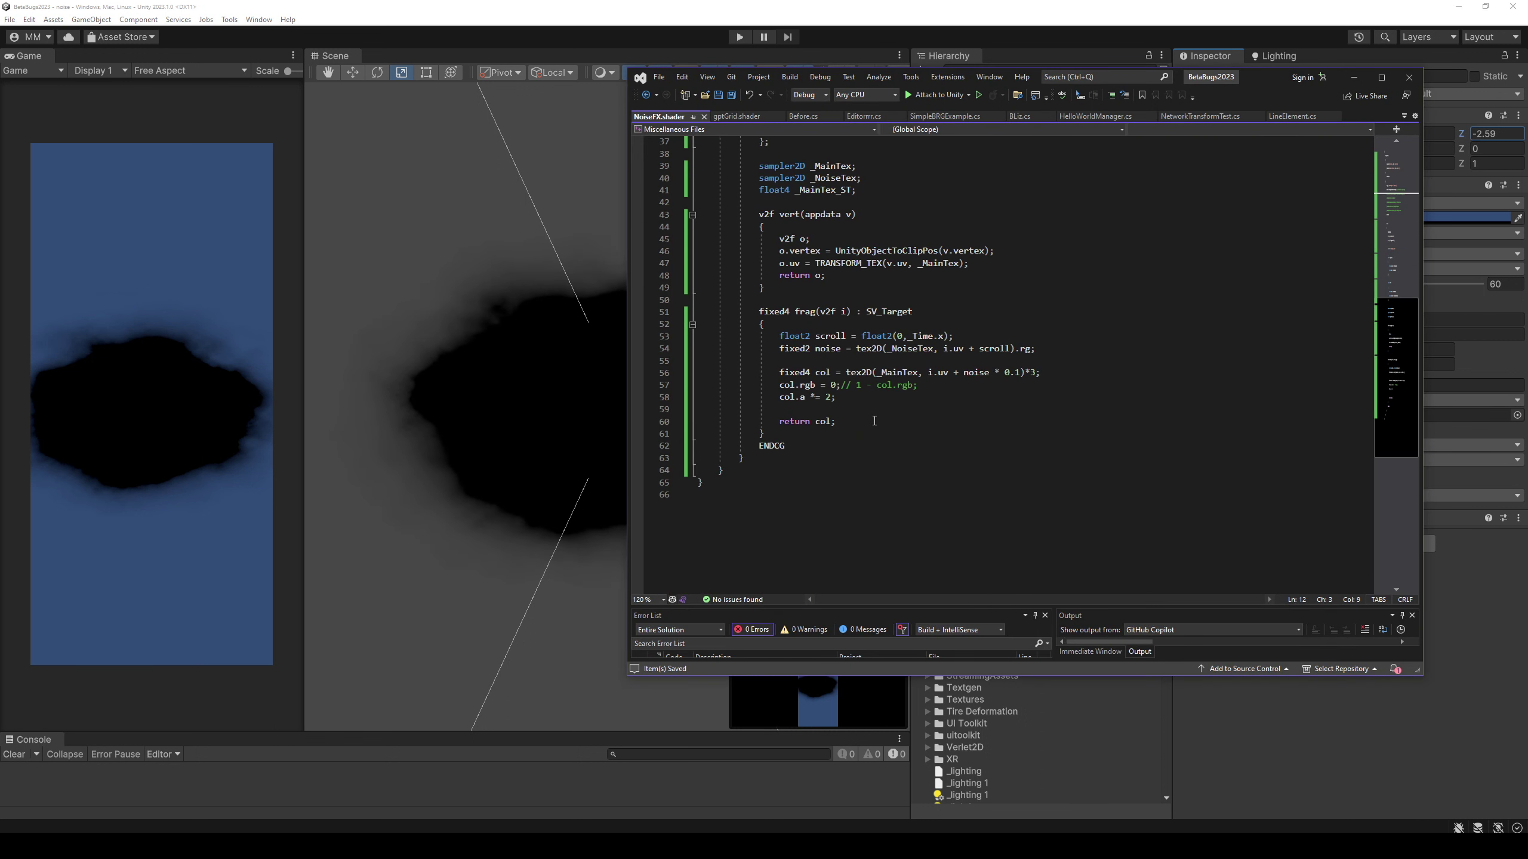
click(830, 398)
key(alt+Tab)
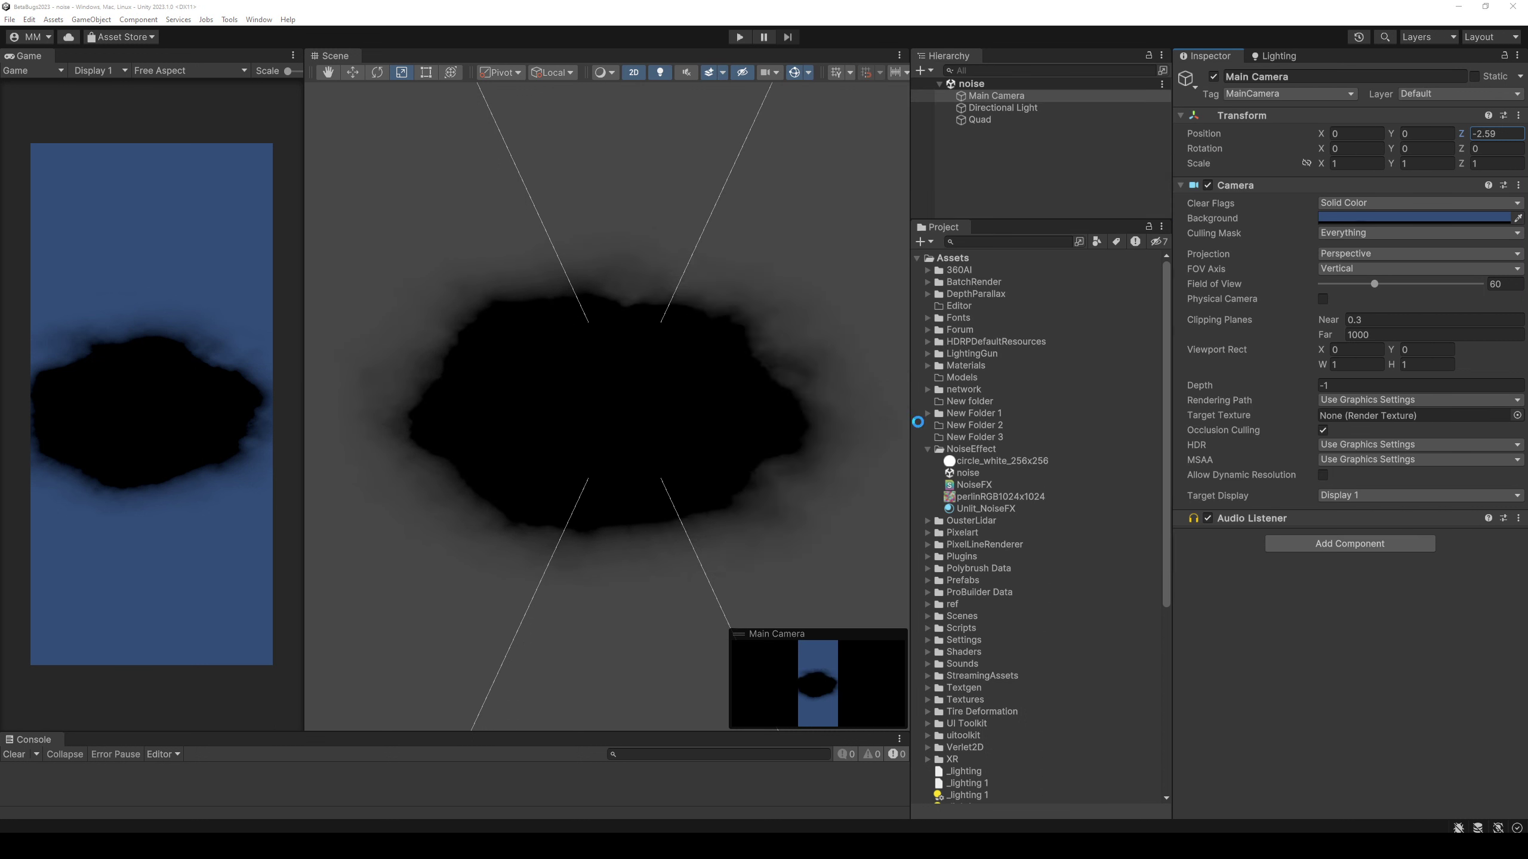
key(alt+Tab)
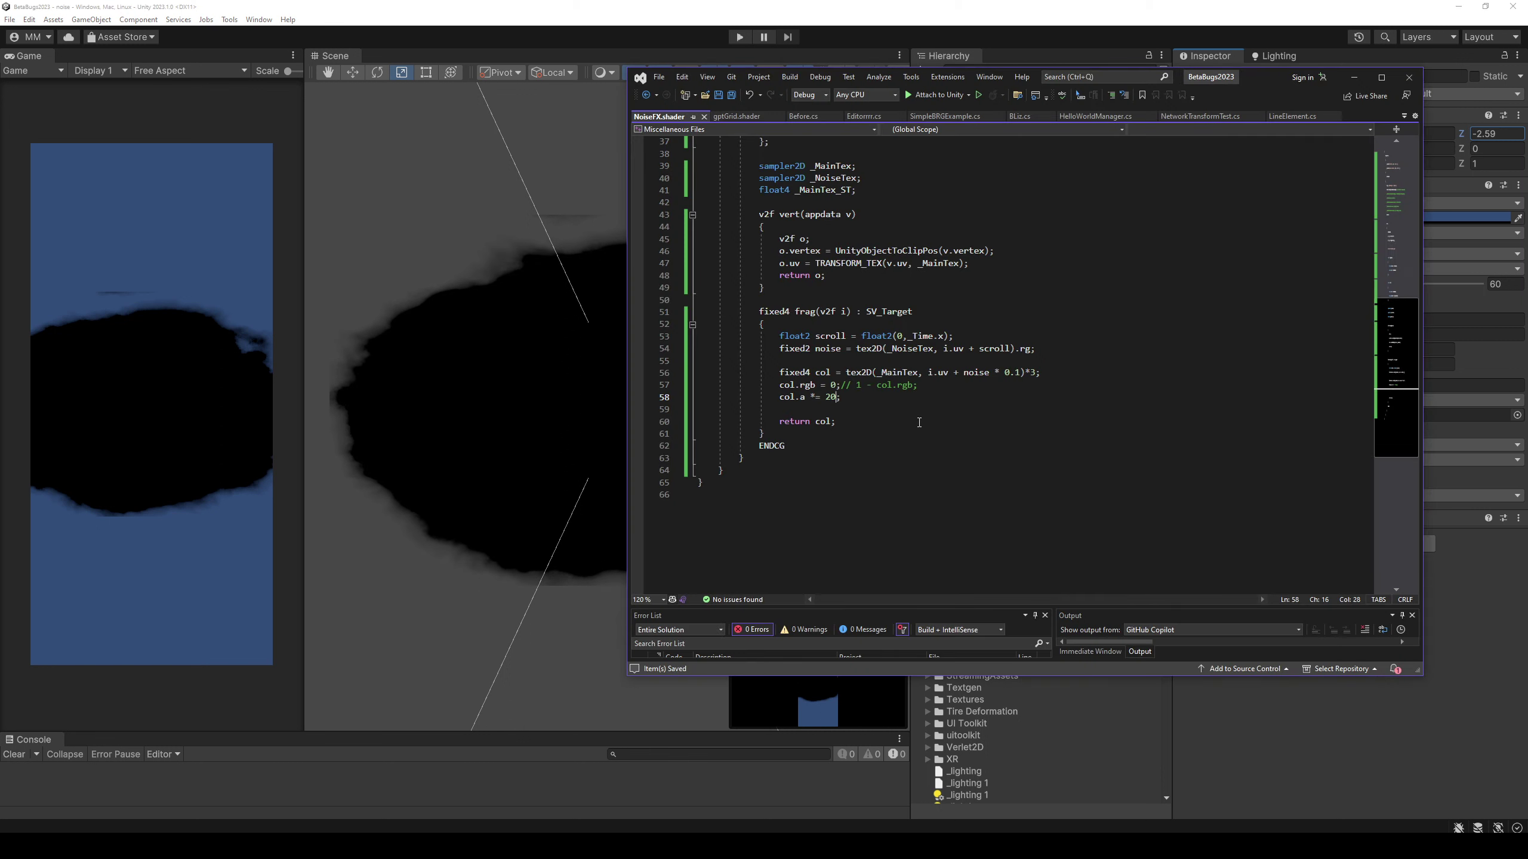
key(alt+Tab)
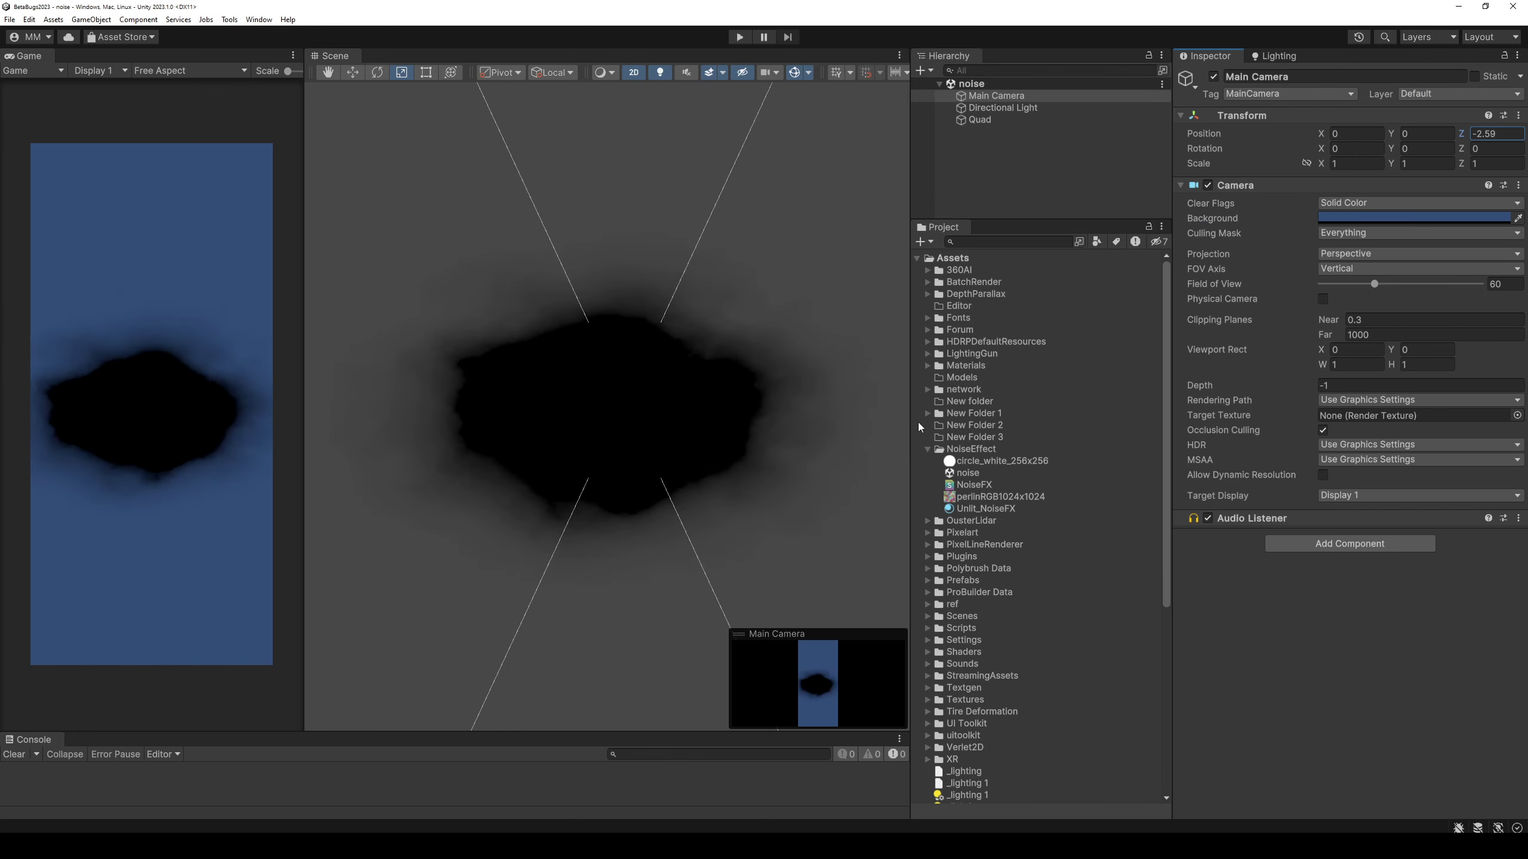
key(alt+Tab)
key(alt+Tab)
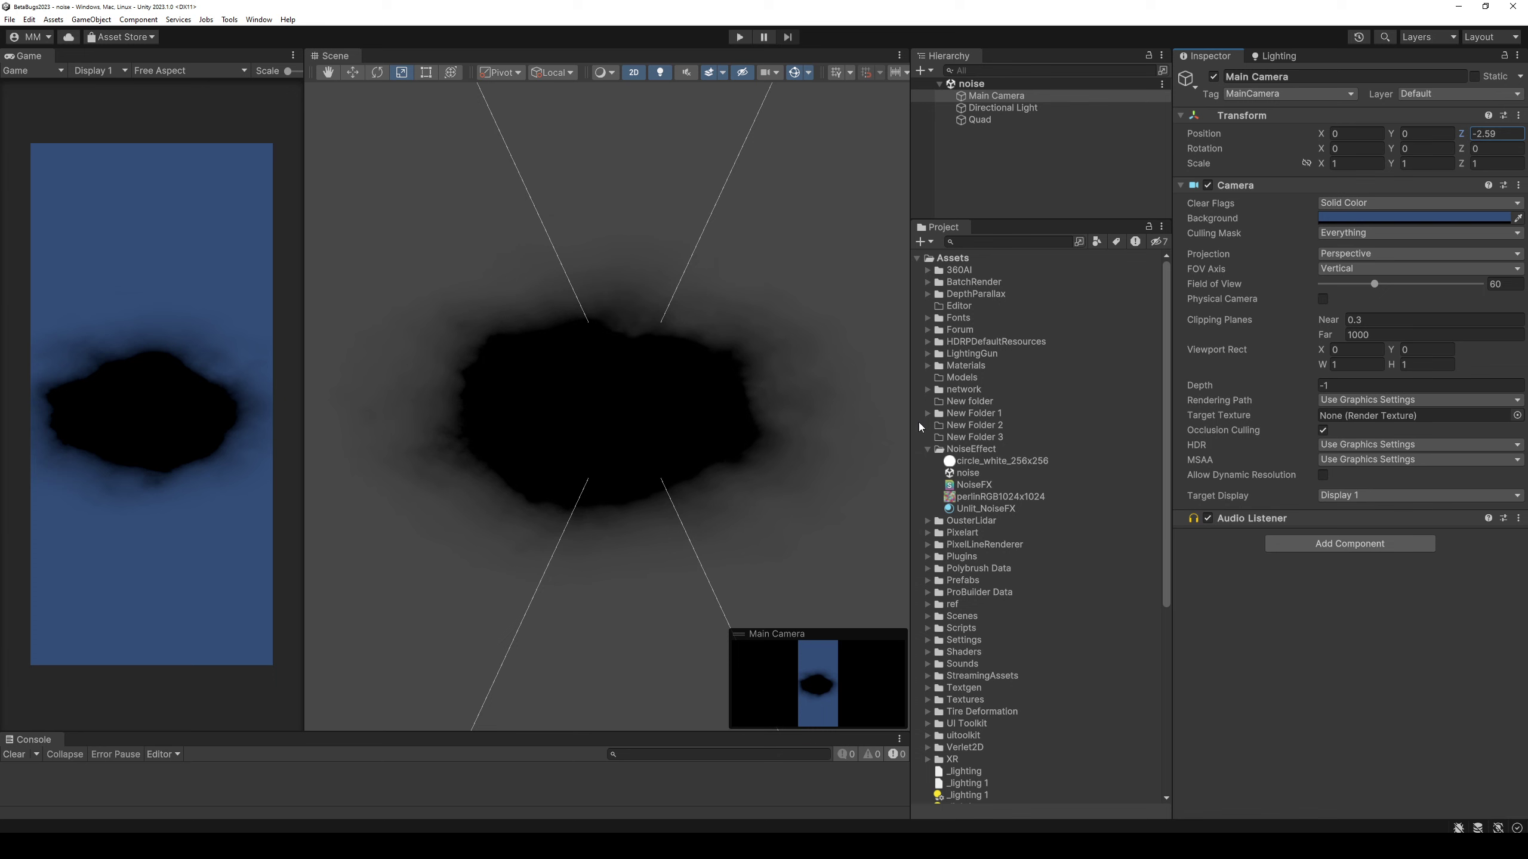
key(alt+Tab)
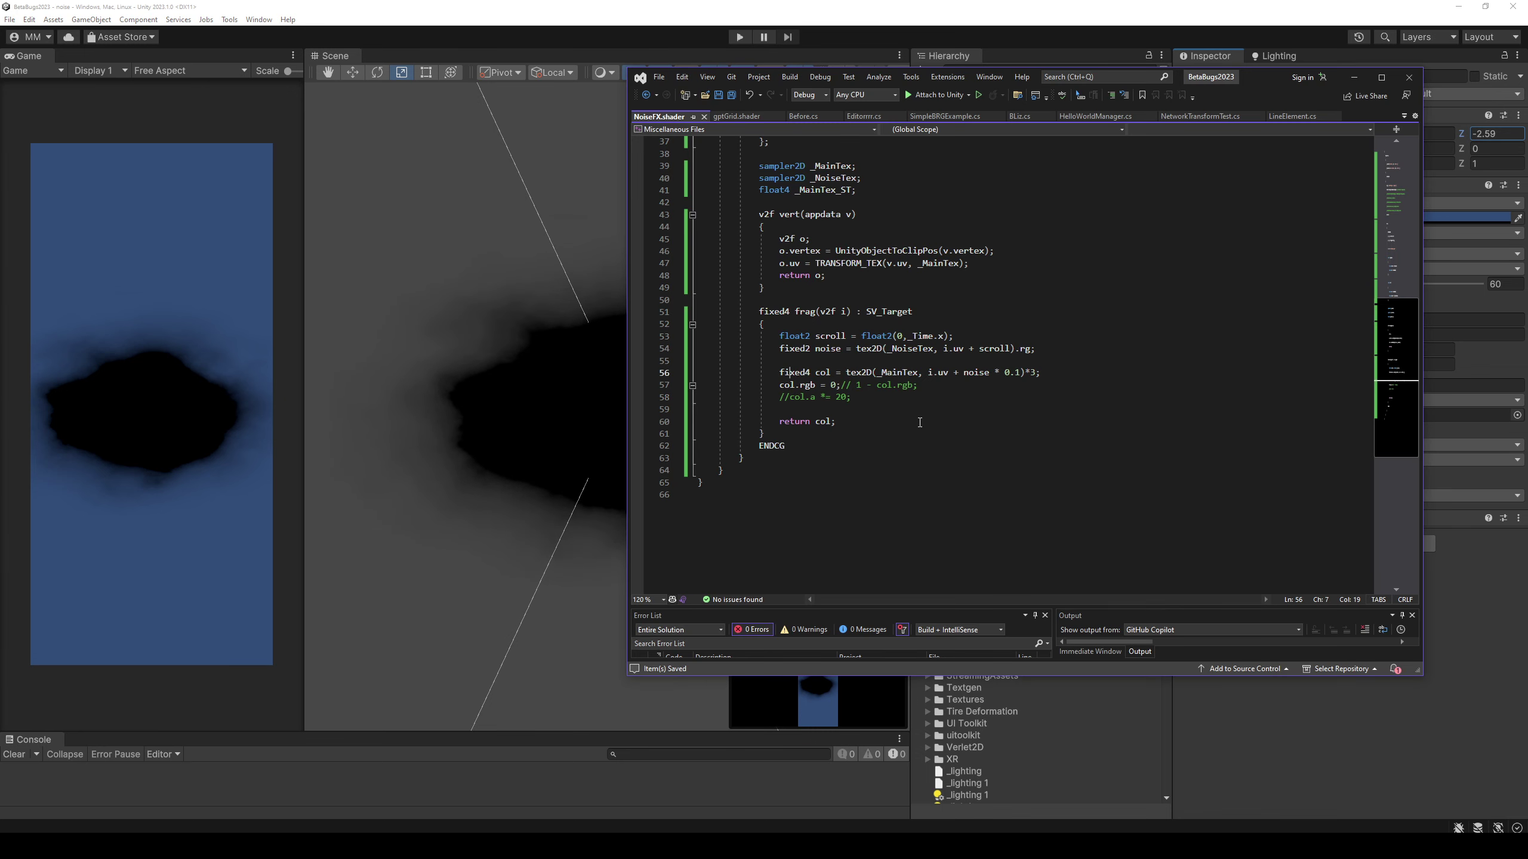
Duplicate the texture sampling line, comment out the original, and drop the 0.1 noise-offset factor.
key(ctrl+d)
key(Up)
key(ctrl+k)
key(ctrl+c)
key(Down)
key(End)
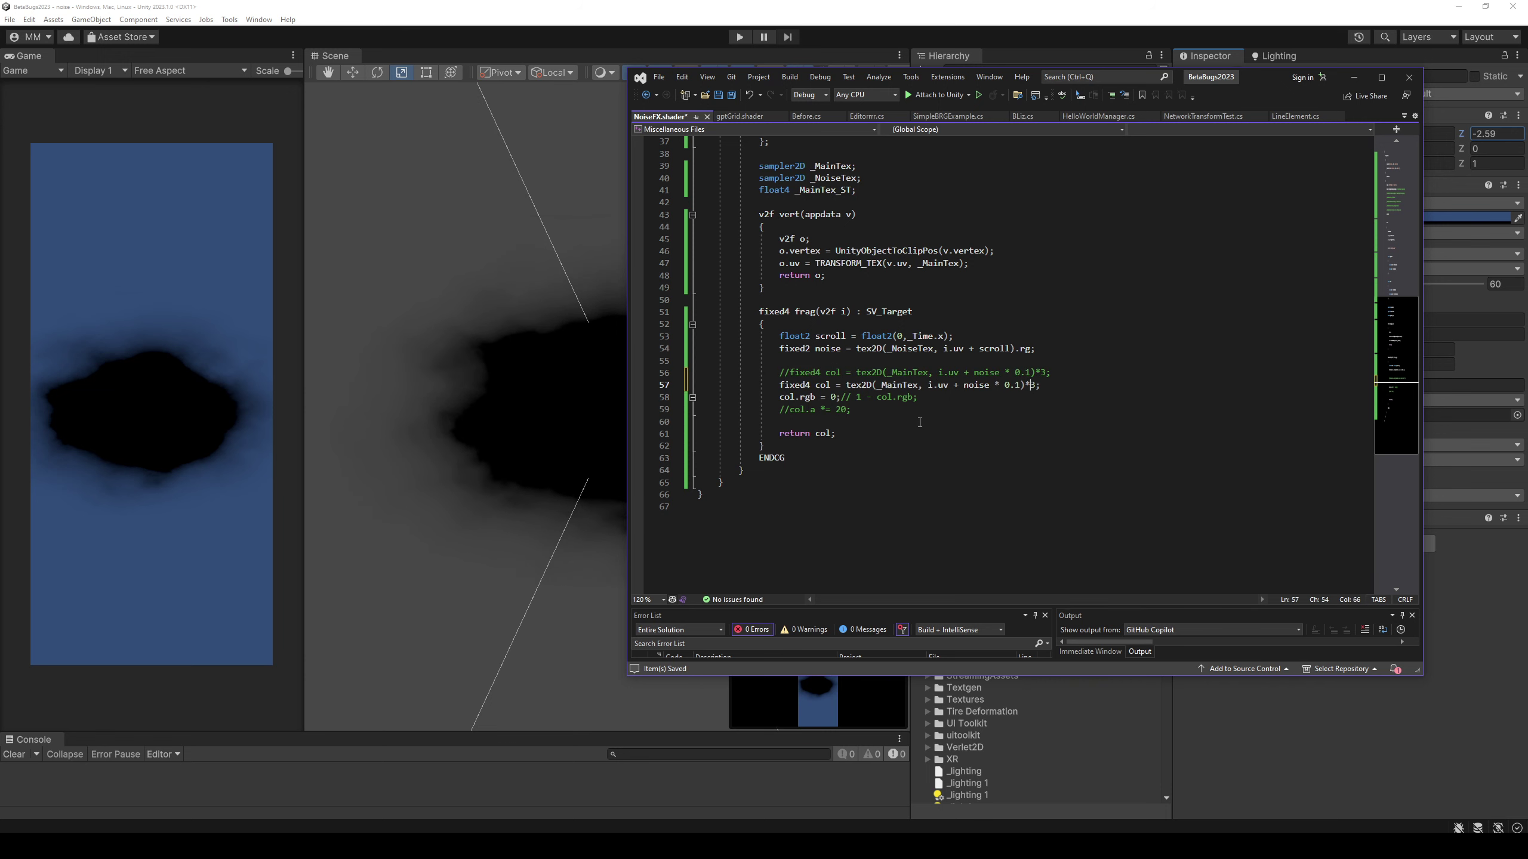
key(BackSpace)
key(BackSpace)
key(BackSpace)
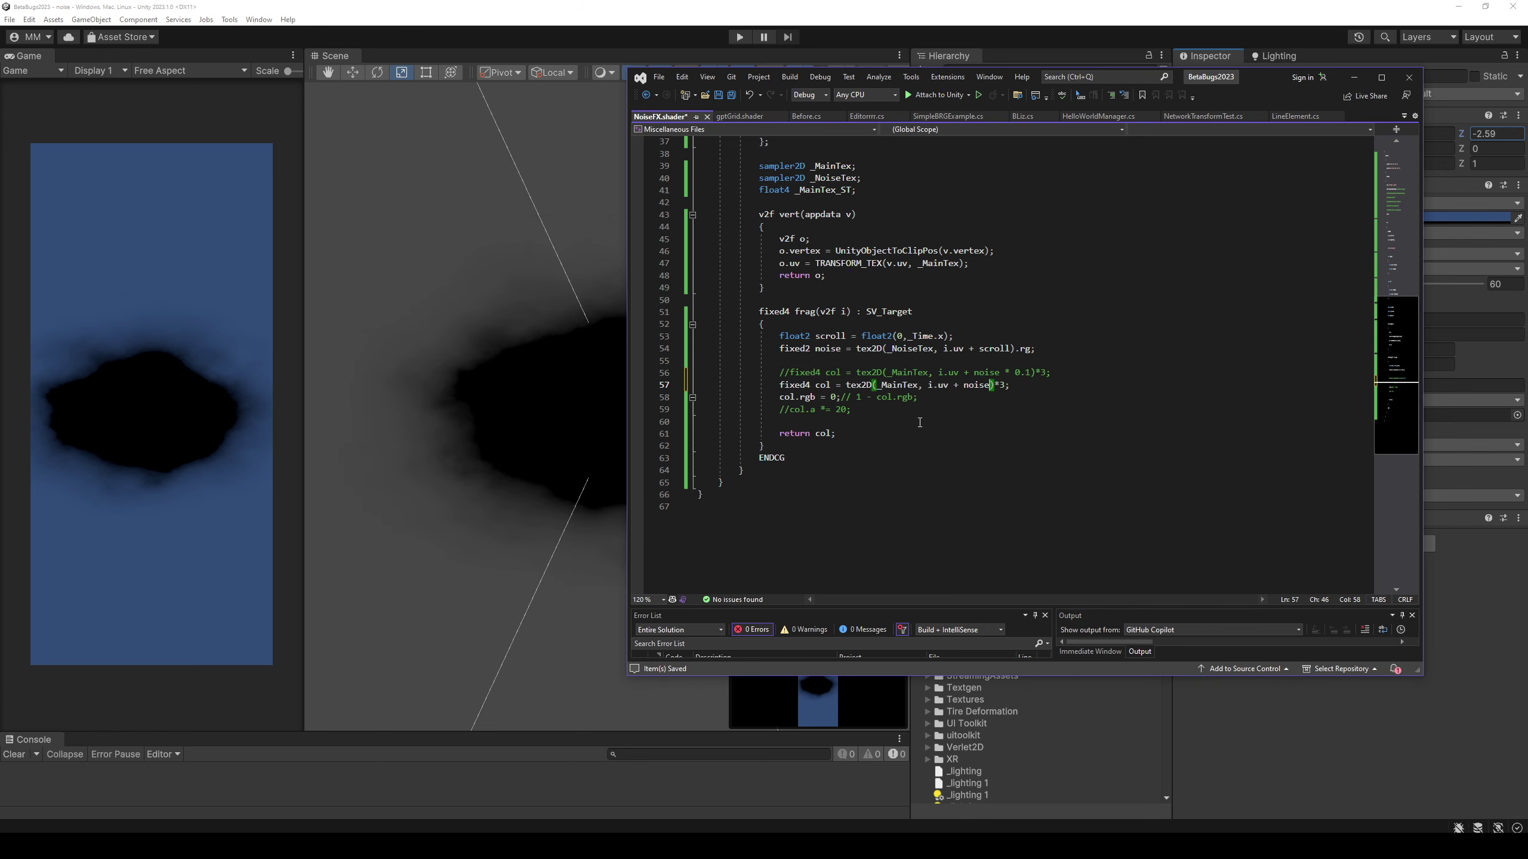
key(Right)
key(Right)
key(Right)
key(ctrl+s)
key(alt+Tab)
Remove the noise offset from the texture lookup and preview the plain black ellipse.
key(alt+Tab)
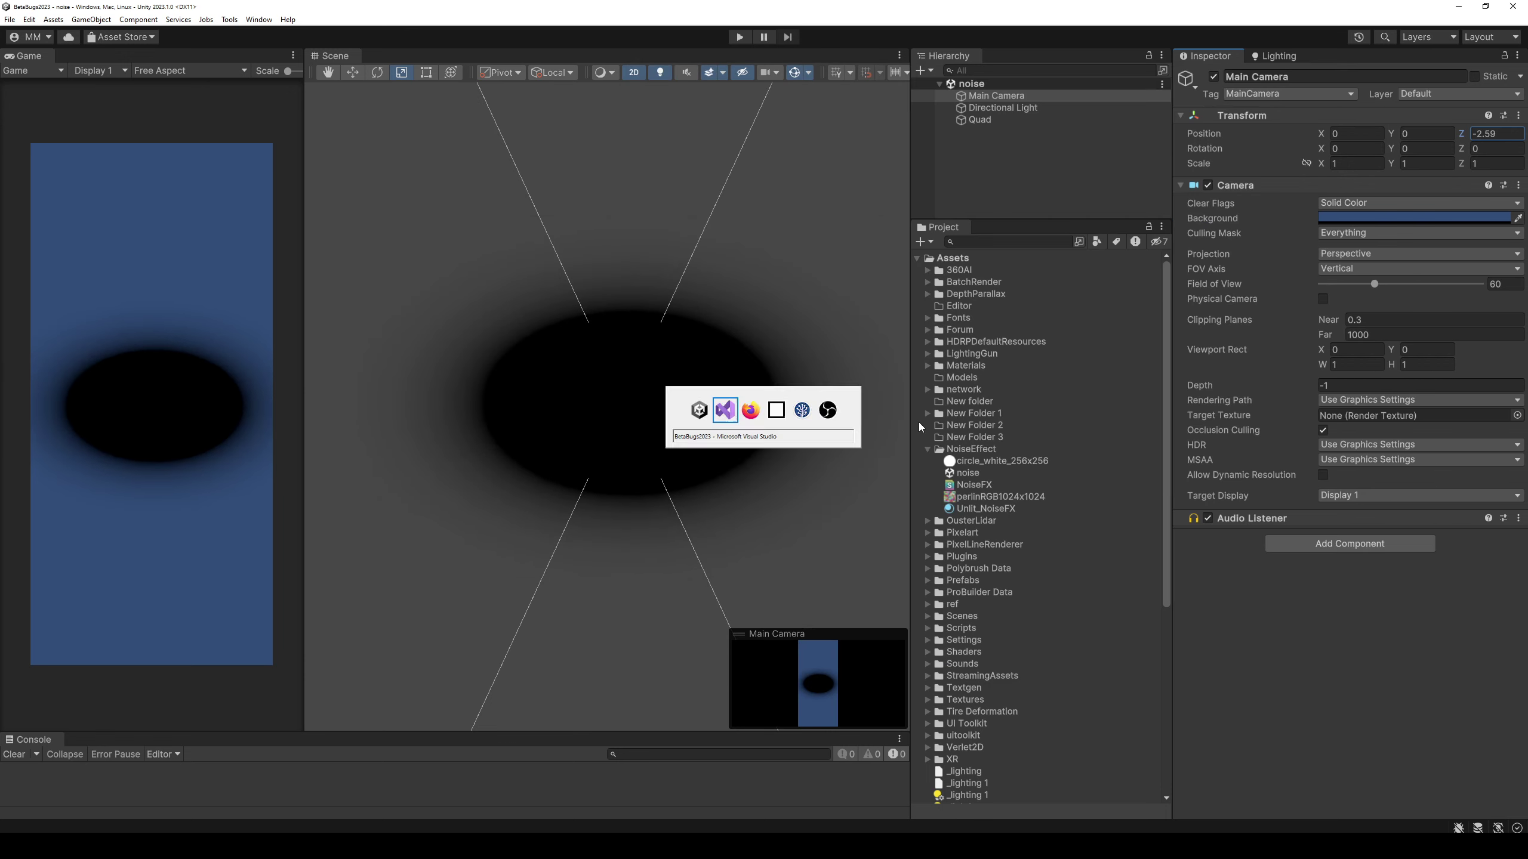
key(BackSpace)
key(BackSpace)
key(ctrl+s)
key(alt+Tab)
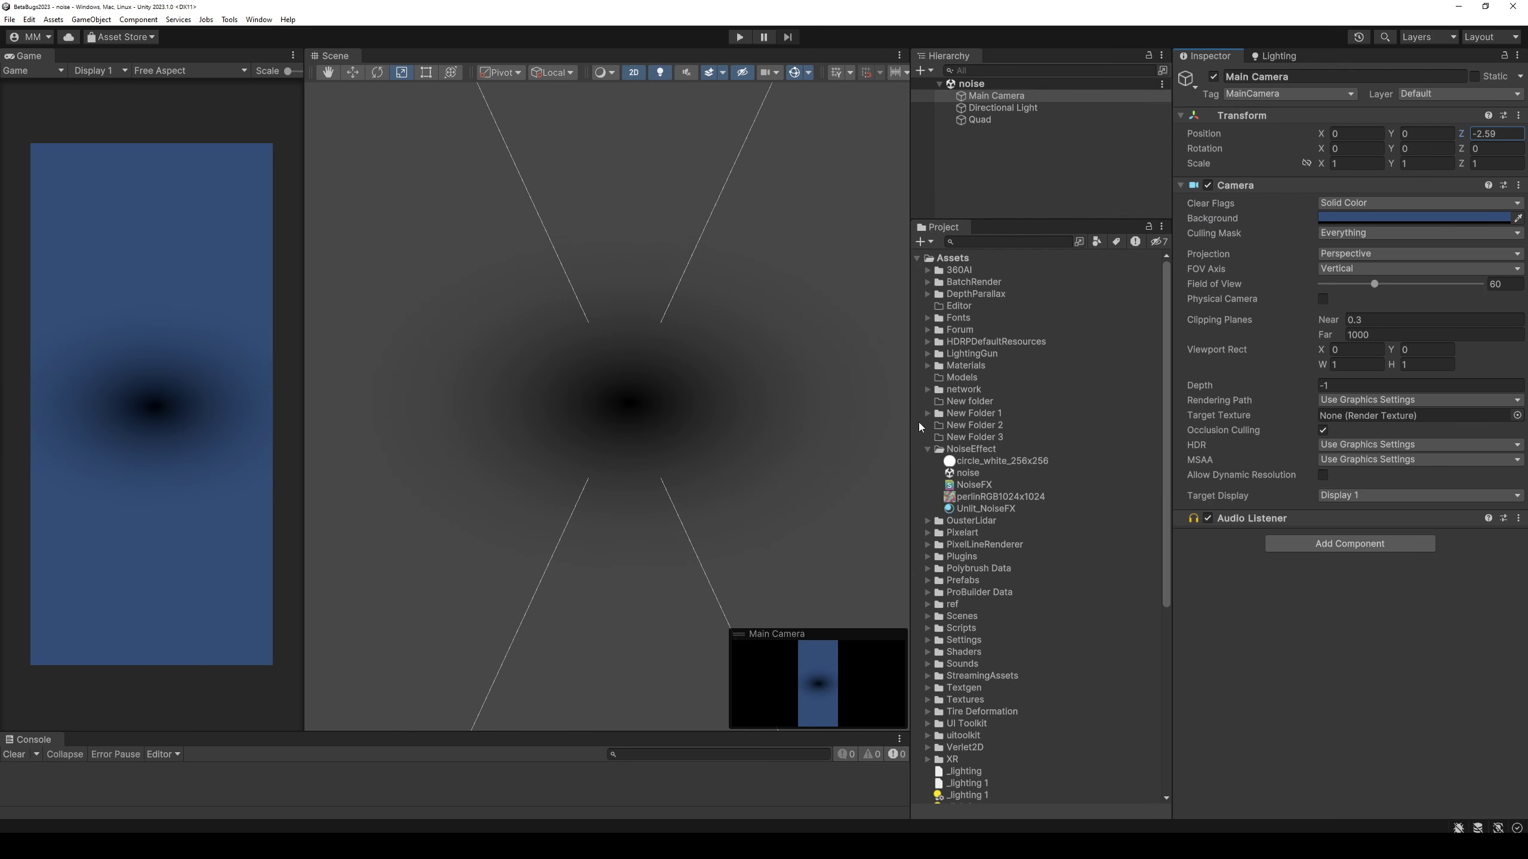
key(alt+Tab)
key(alt+Tab)
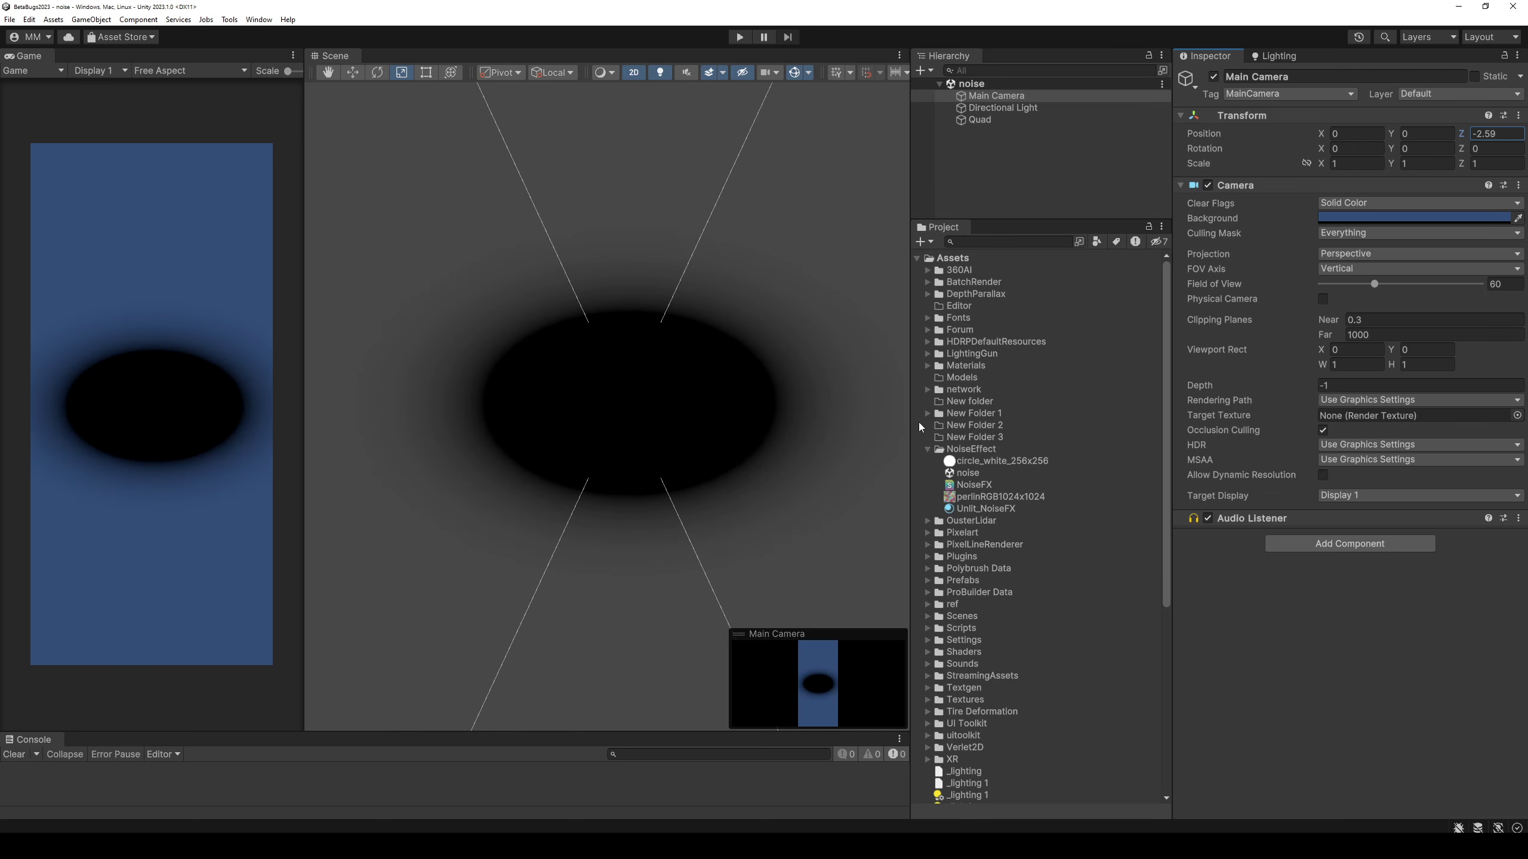
key(alt+Tab)
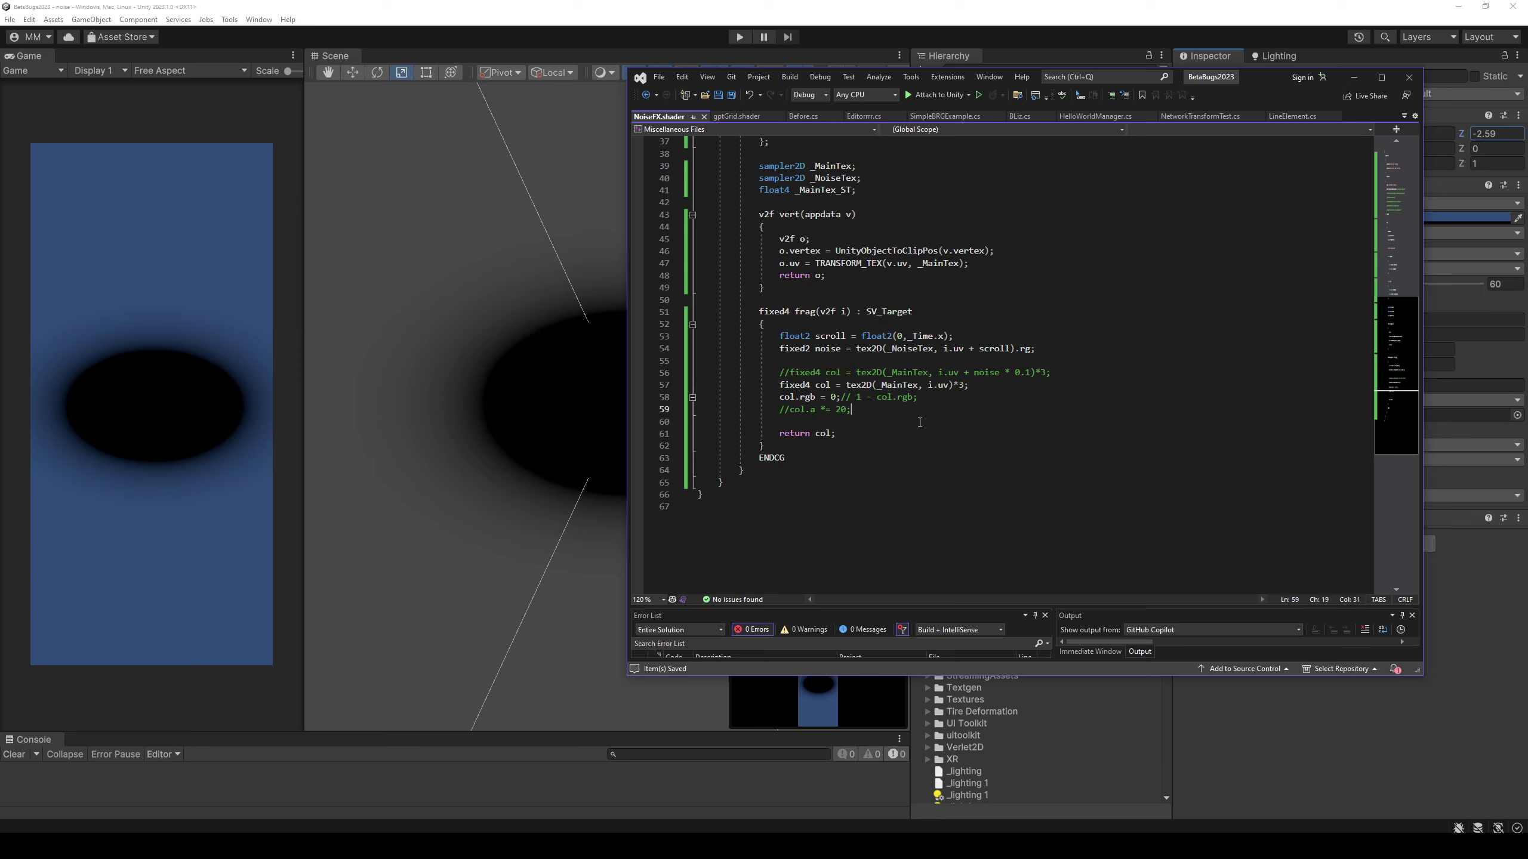
Re-enable the alpha line, multiply it by noise.r, and check the effect in Unity.
key(Delete)
key(Delete)
text(n)
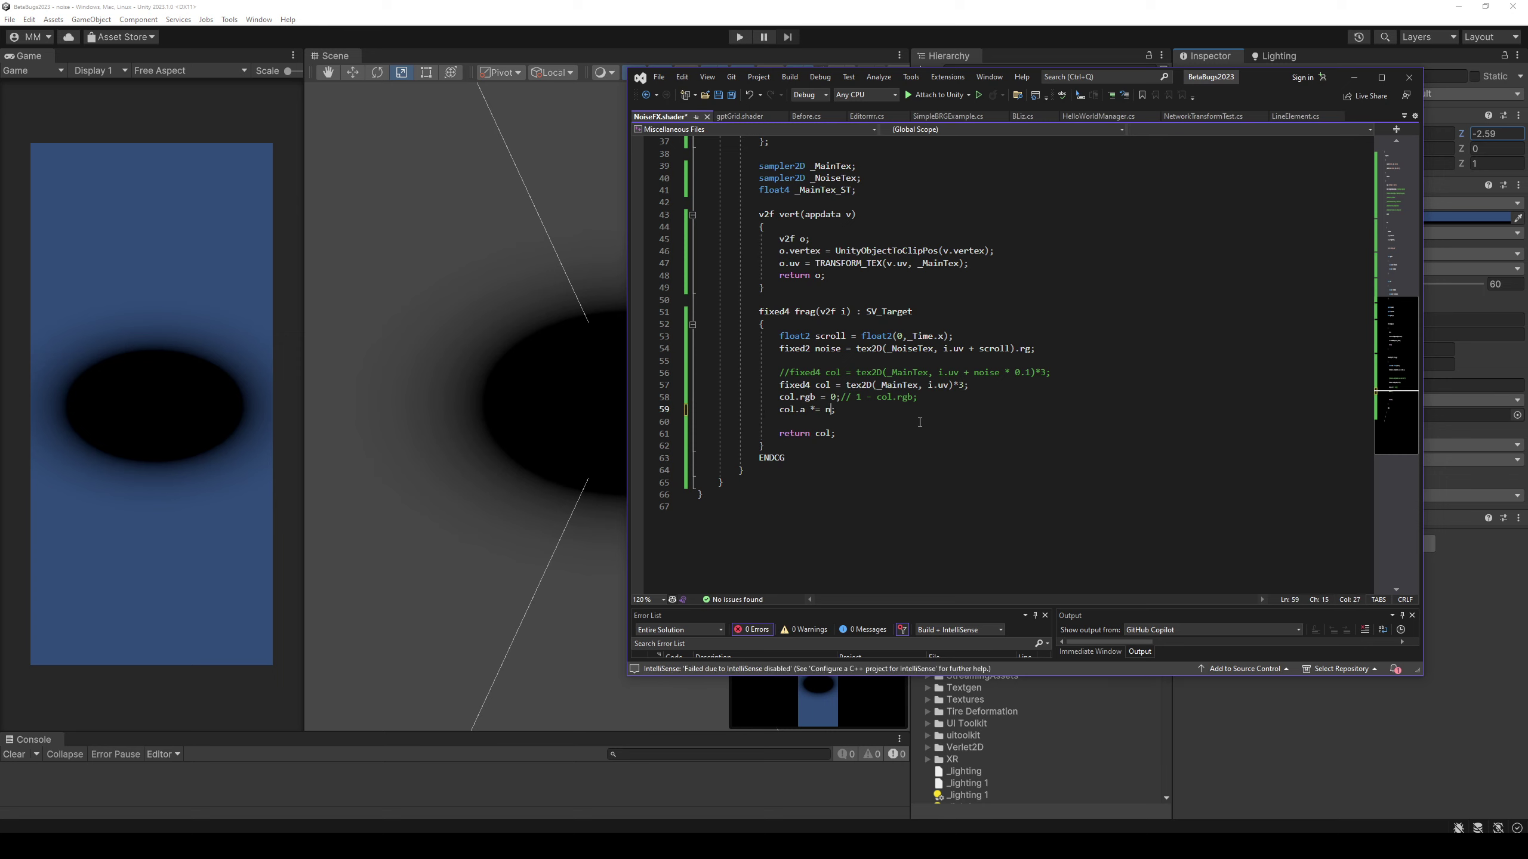
text(r)
key(ctrl+s)
key(alt+Tab)
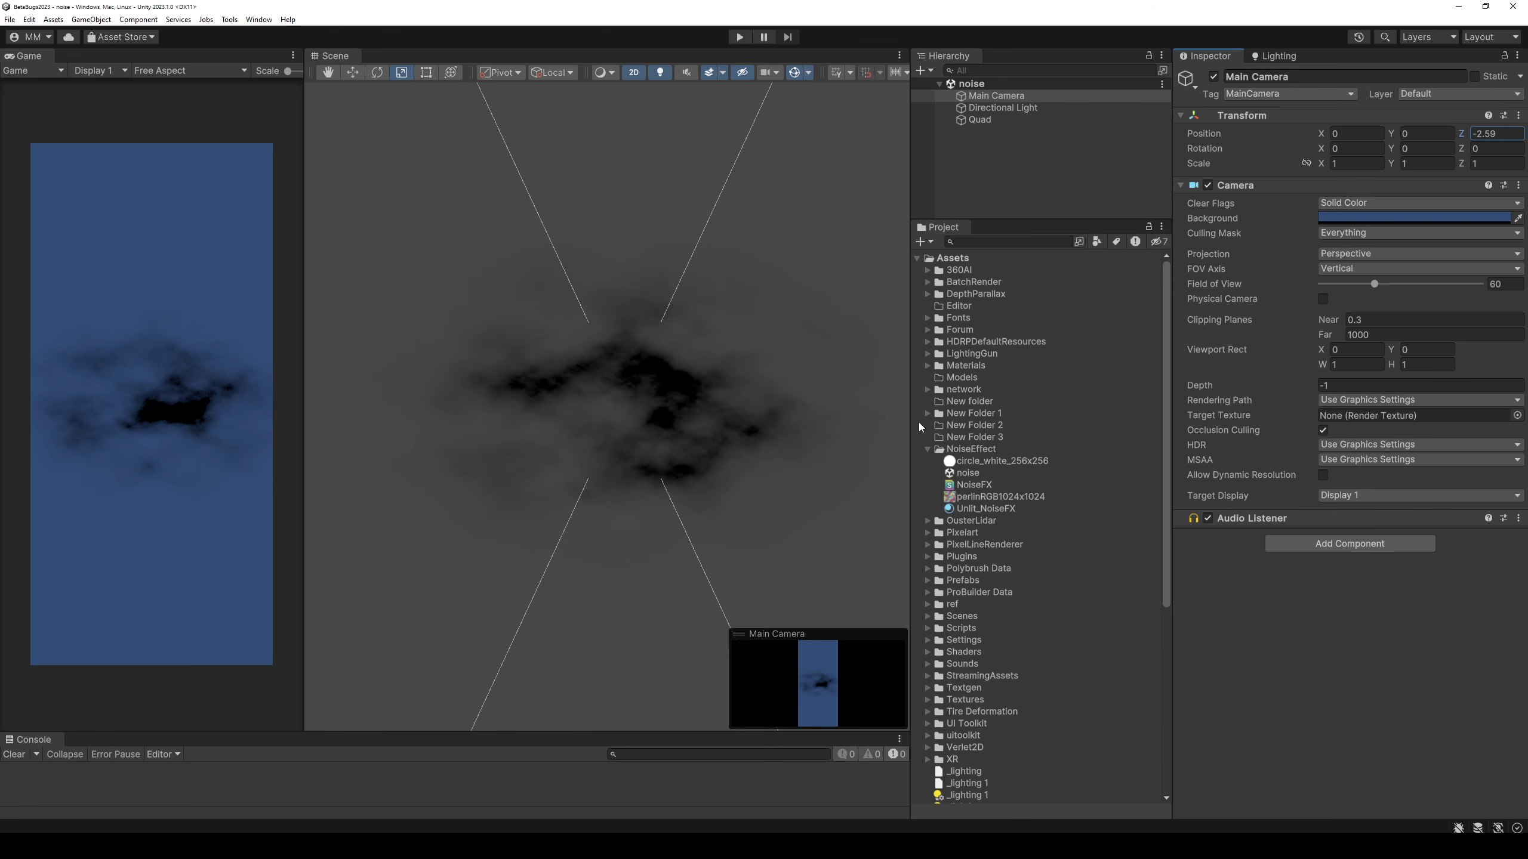
key(alt+Tab)
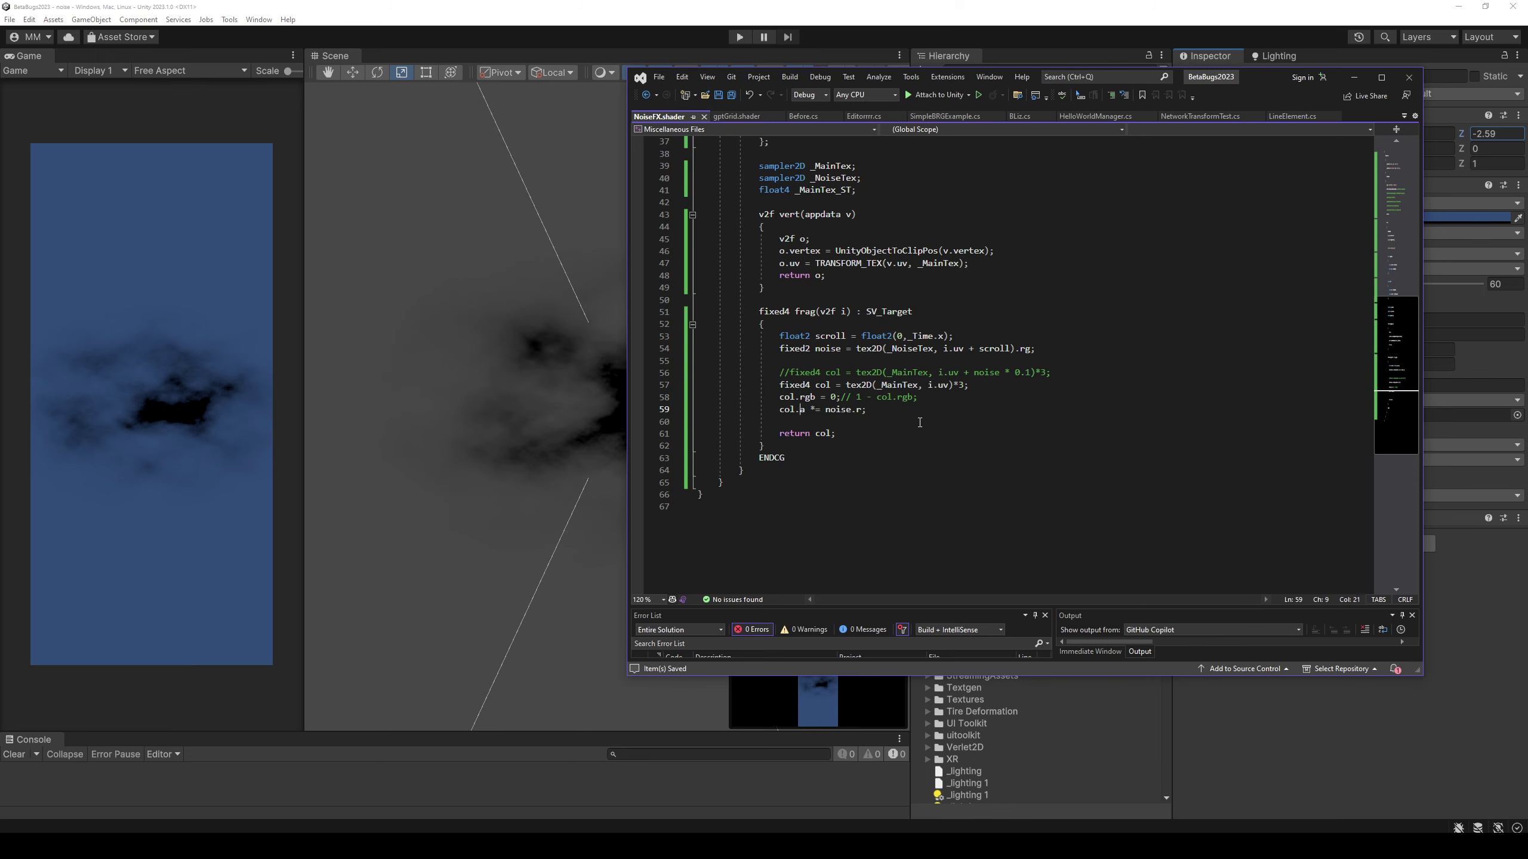
Switch the alpha operator to += and watch the animating noise cloud.
key(Left)
key(Left)
key(Left)
key(BackSpace)
text(+)
key(alt+Tab)
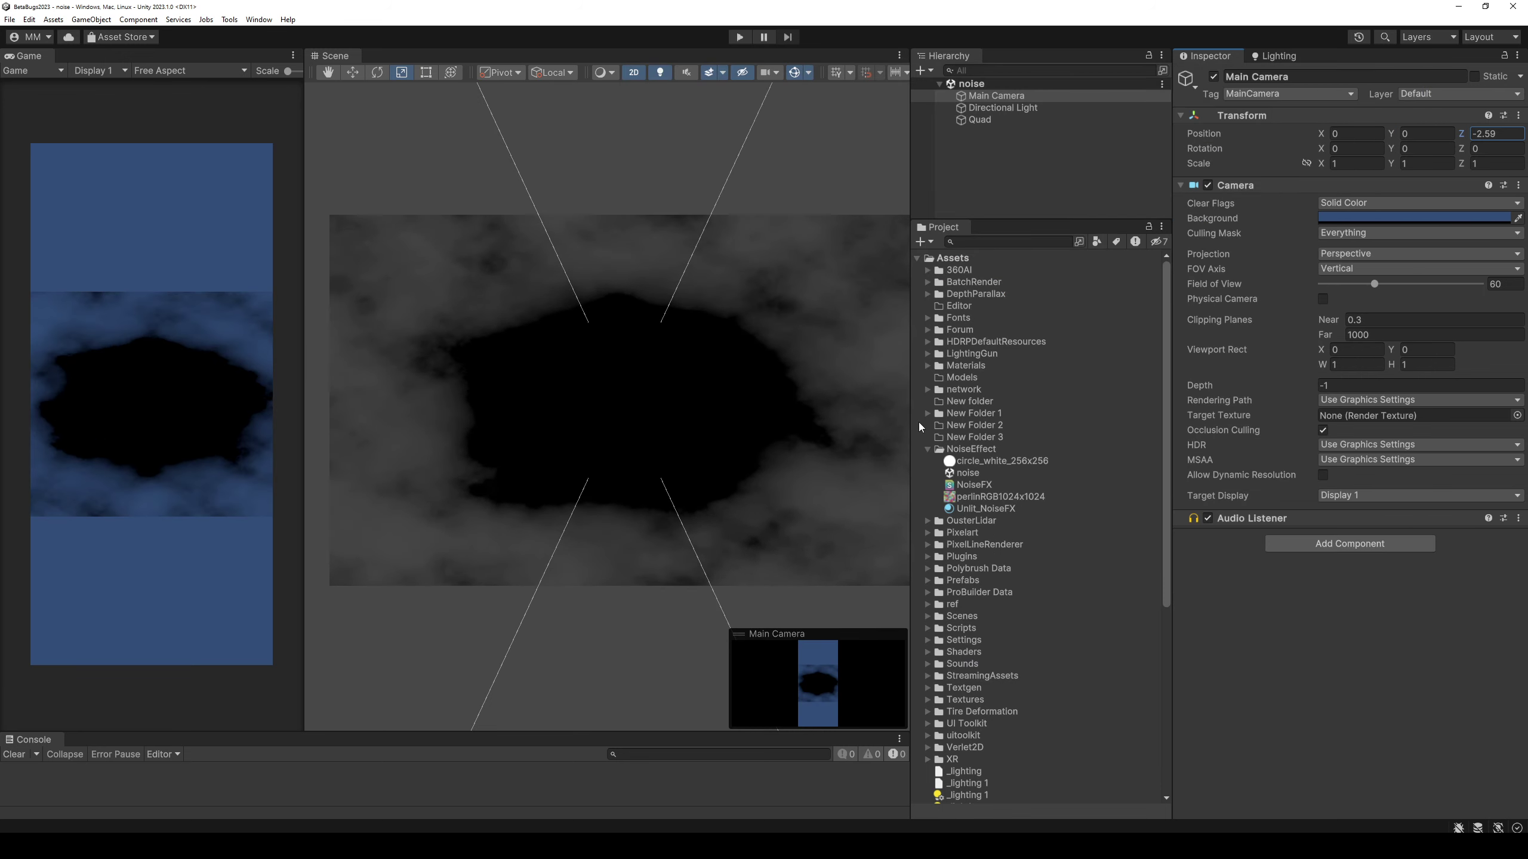
key(alt+Tab)
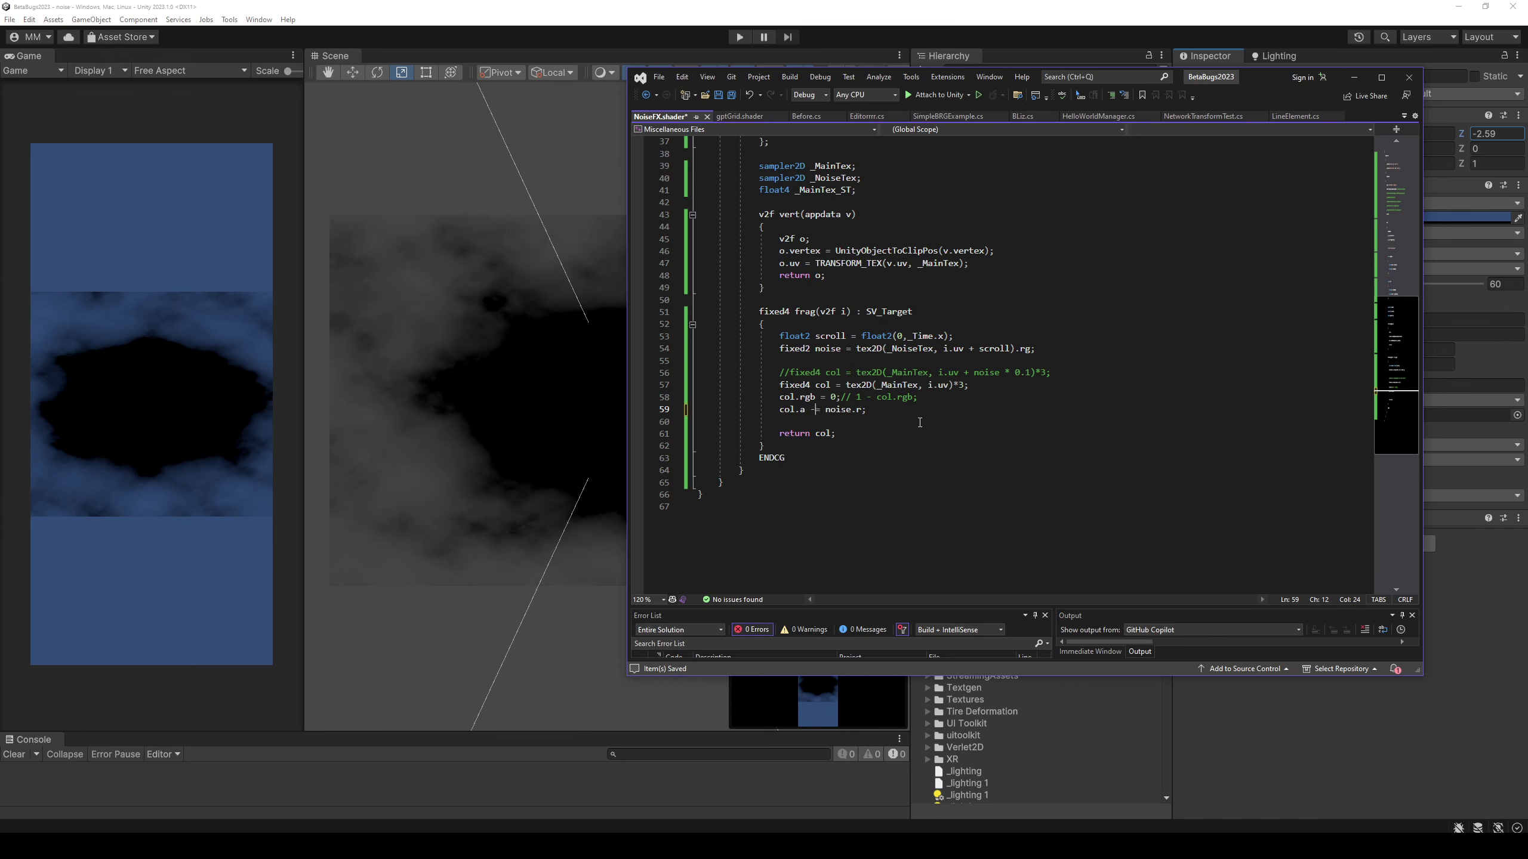
key(alt+Tab)
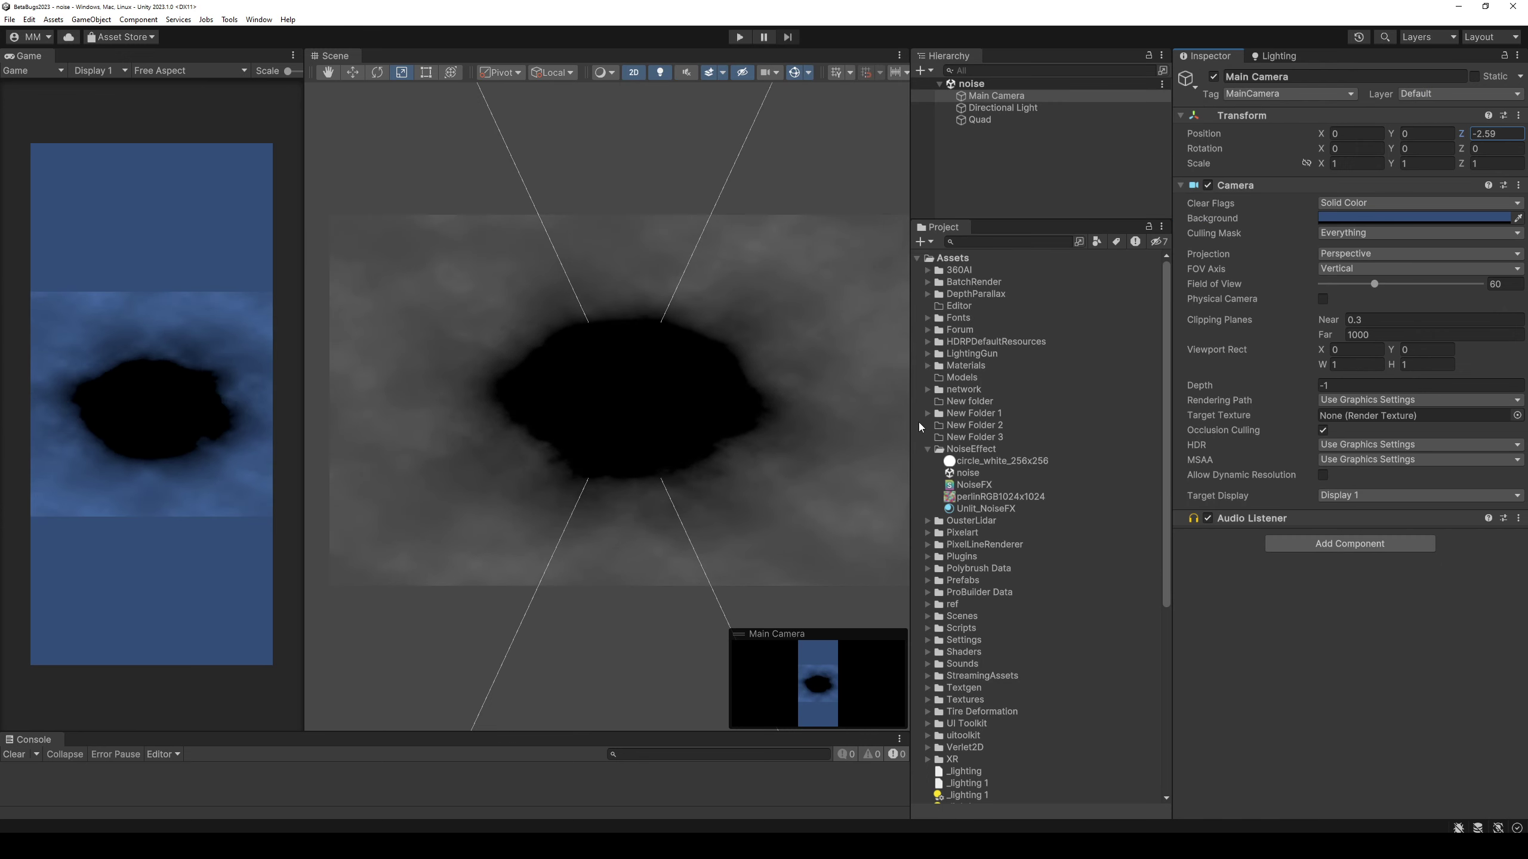
key(alt+Tab)
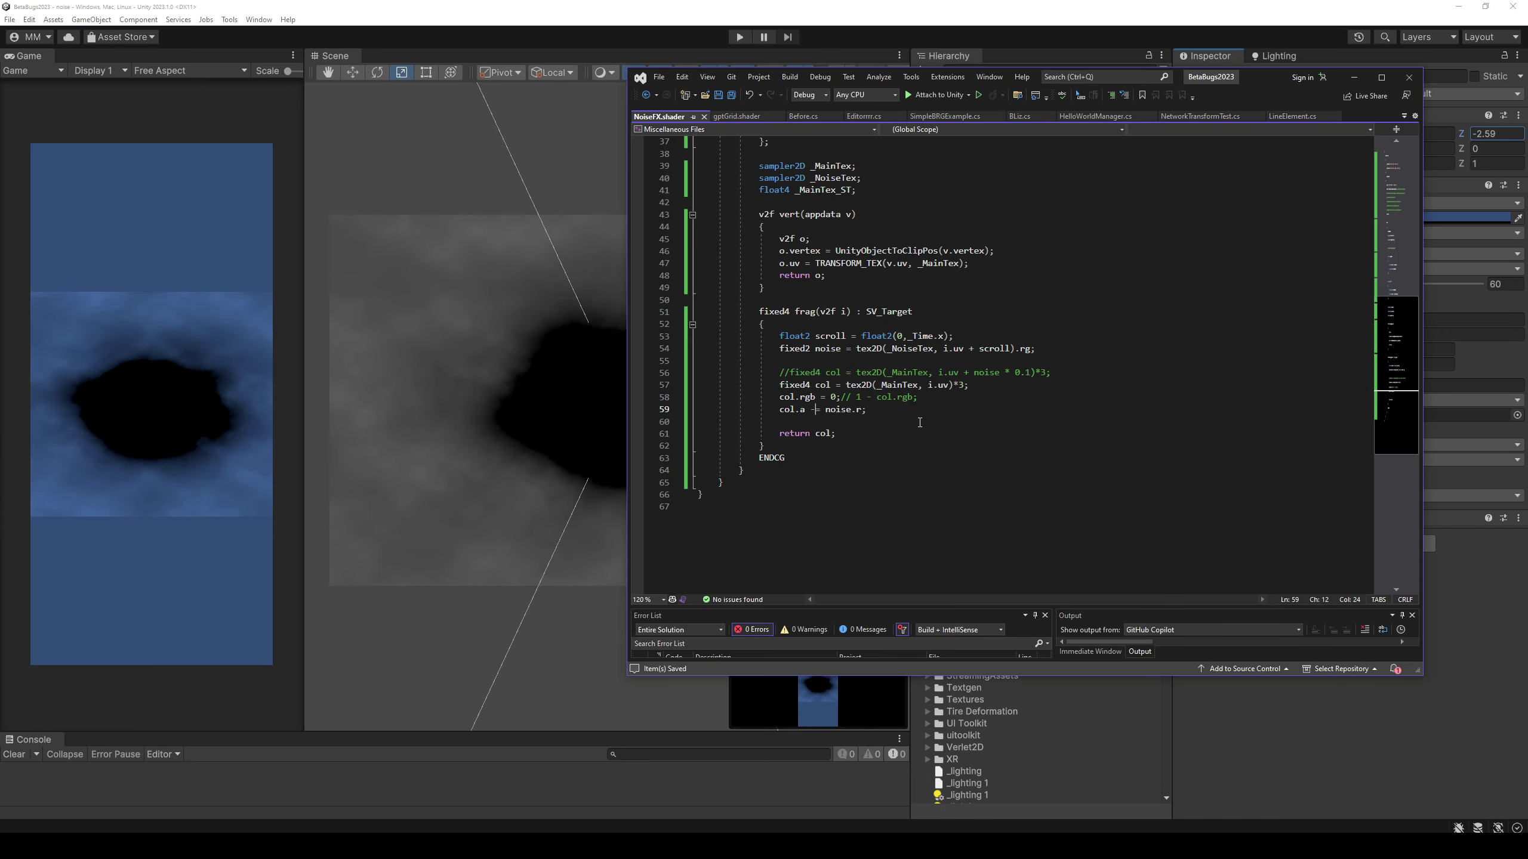
key(alt+Tab)
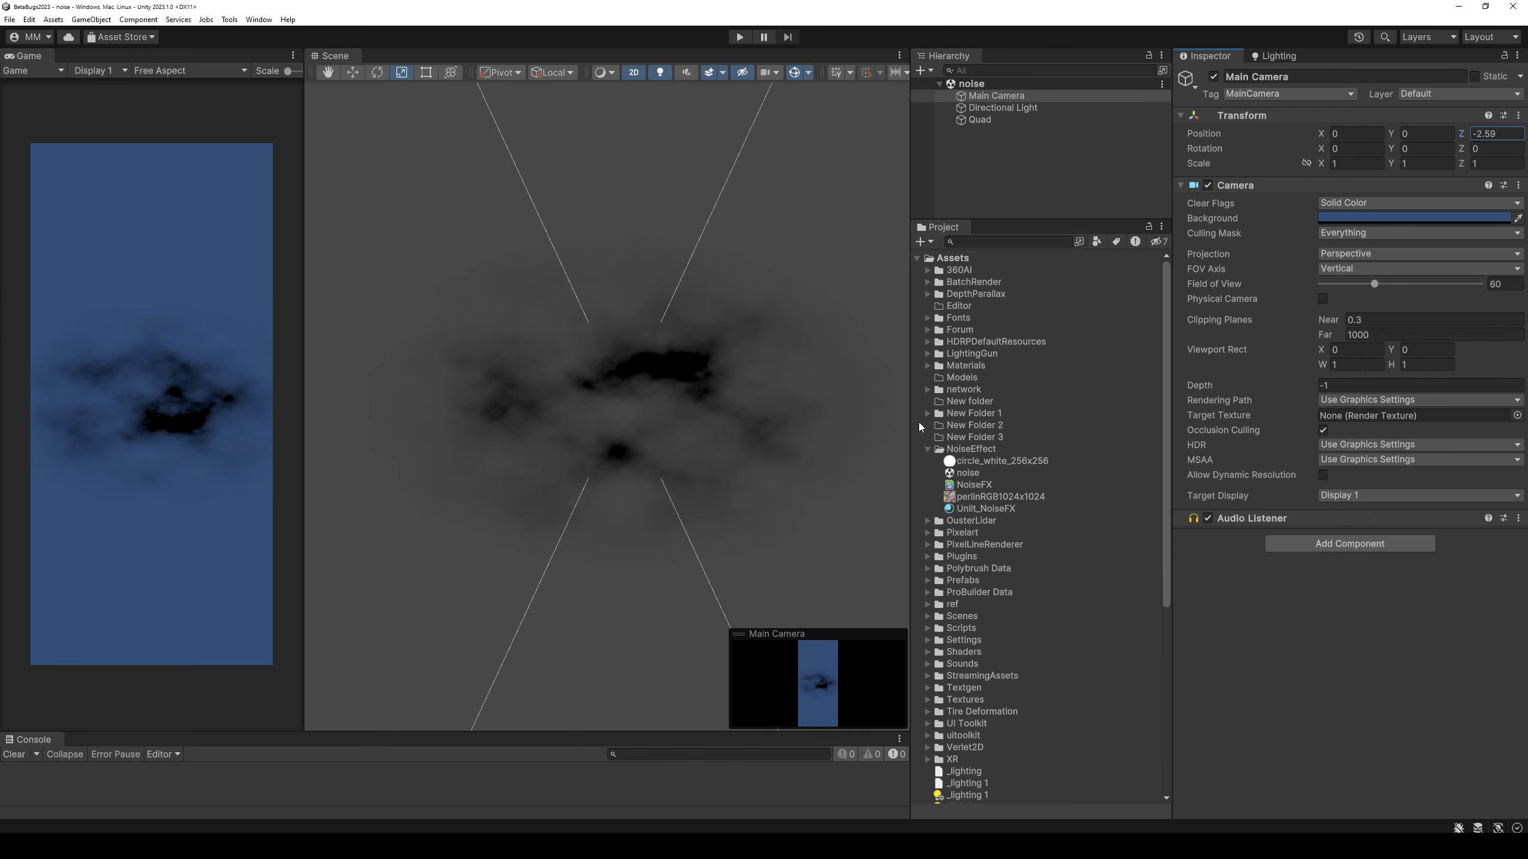
key(alt+Tab)
Try noise.r multipliers of 2 and 3, then settle on col.a *= noise.r*5.
text(*2)
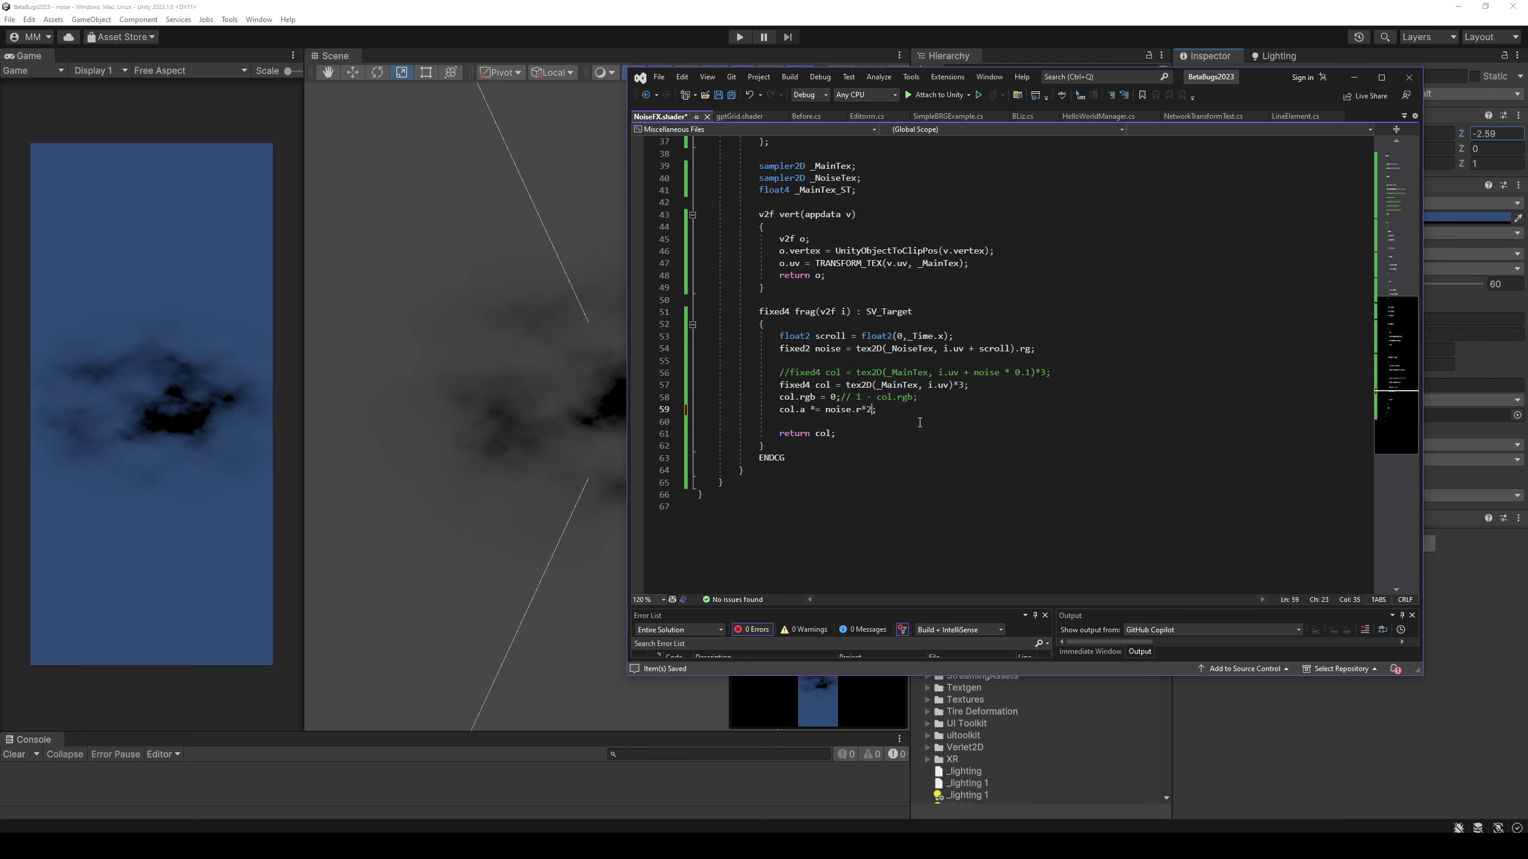
key(ctrl+s)
key(alt+Tab)
key(alt+Tab)
key(BackSpace)
text(3)
key(ctrl+s)
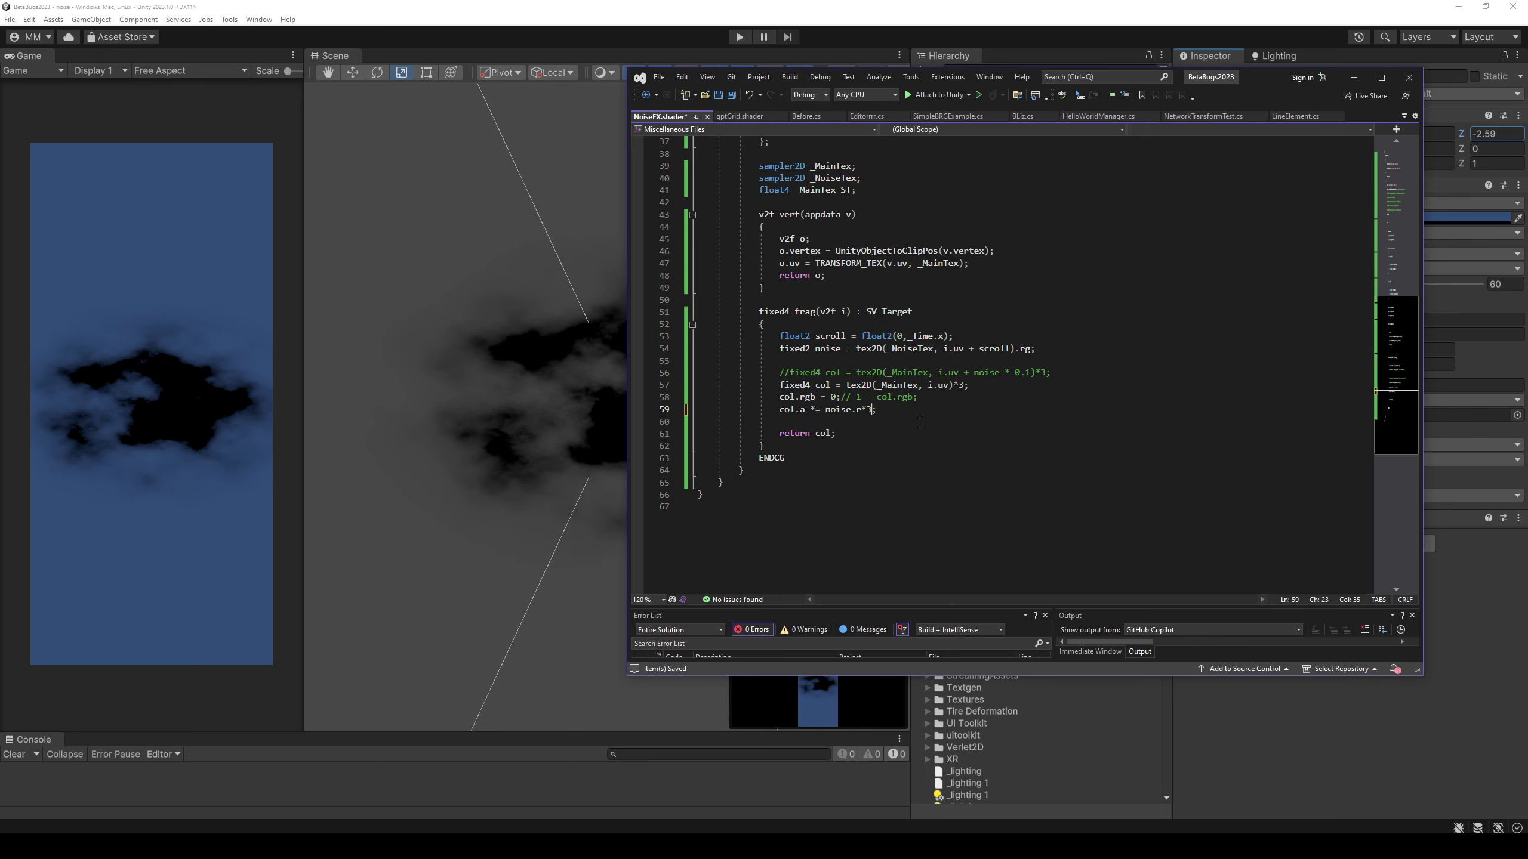
key(alt+Tab)
key(alt+Tab)
key(BackSpace)
text(5)
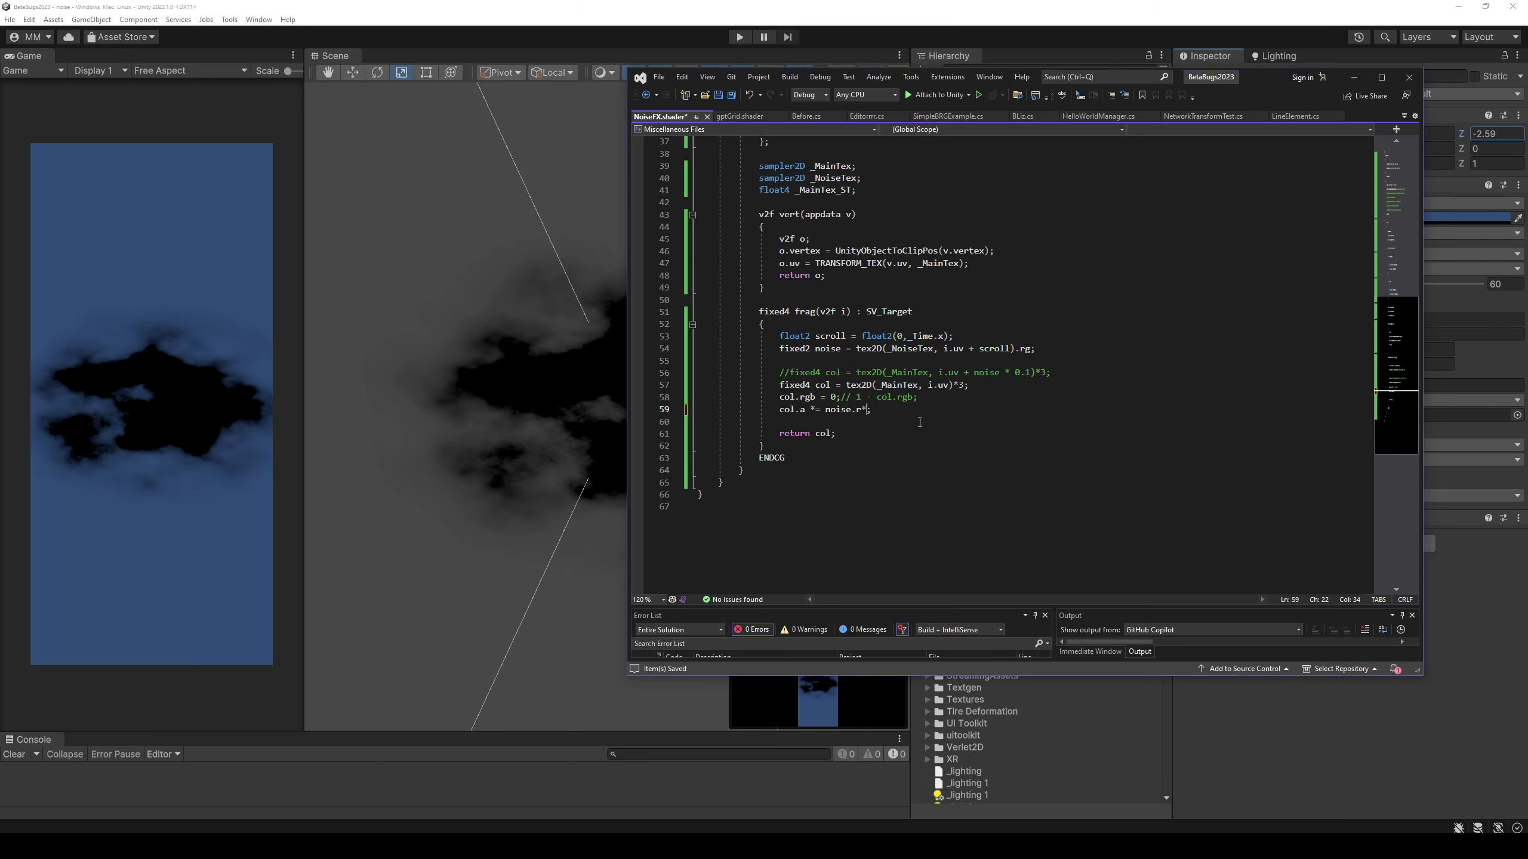
key(ctrl+s)
key(alt+Tab)
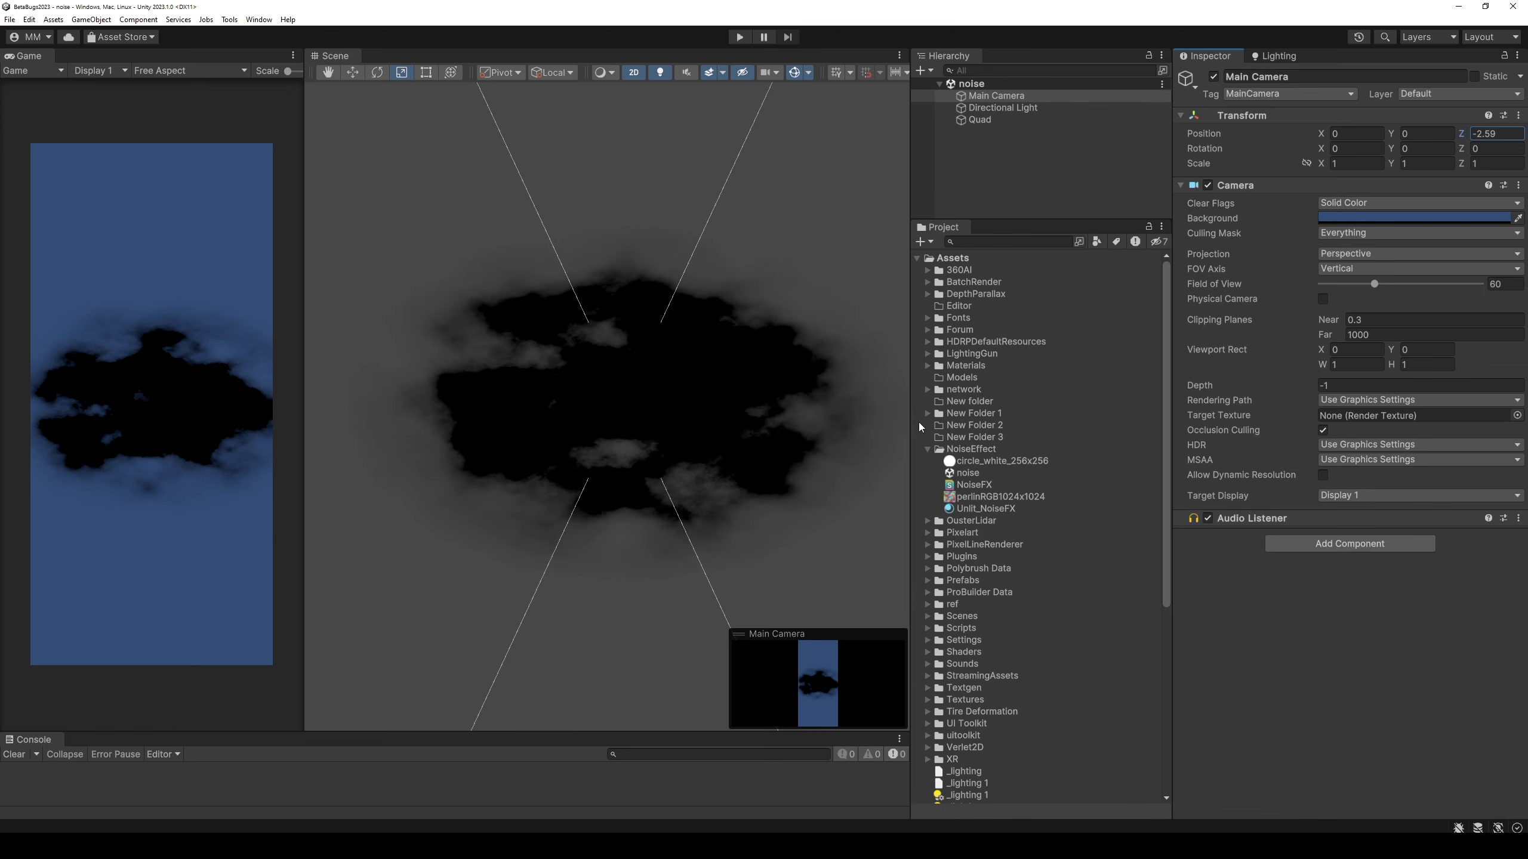
key(alt+Tab)
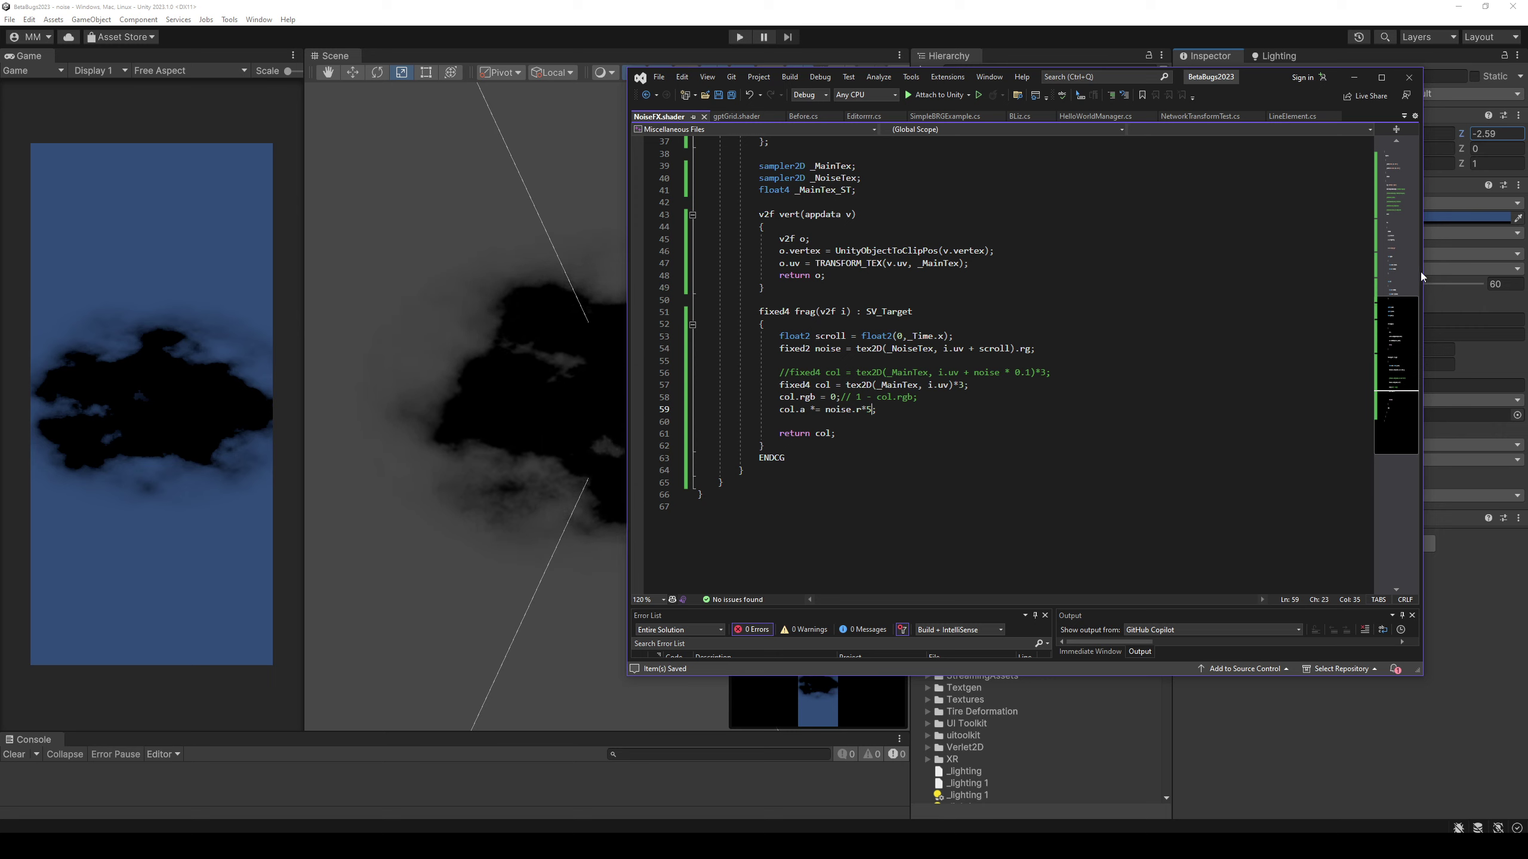
Narrow, reposition and enlarge the Visual Studio editor window.
drag(1422, 272, 1234, 273)
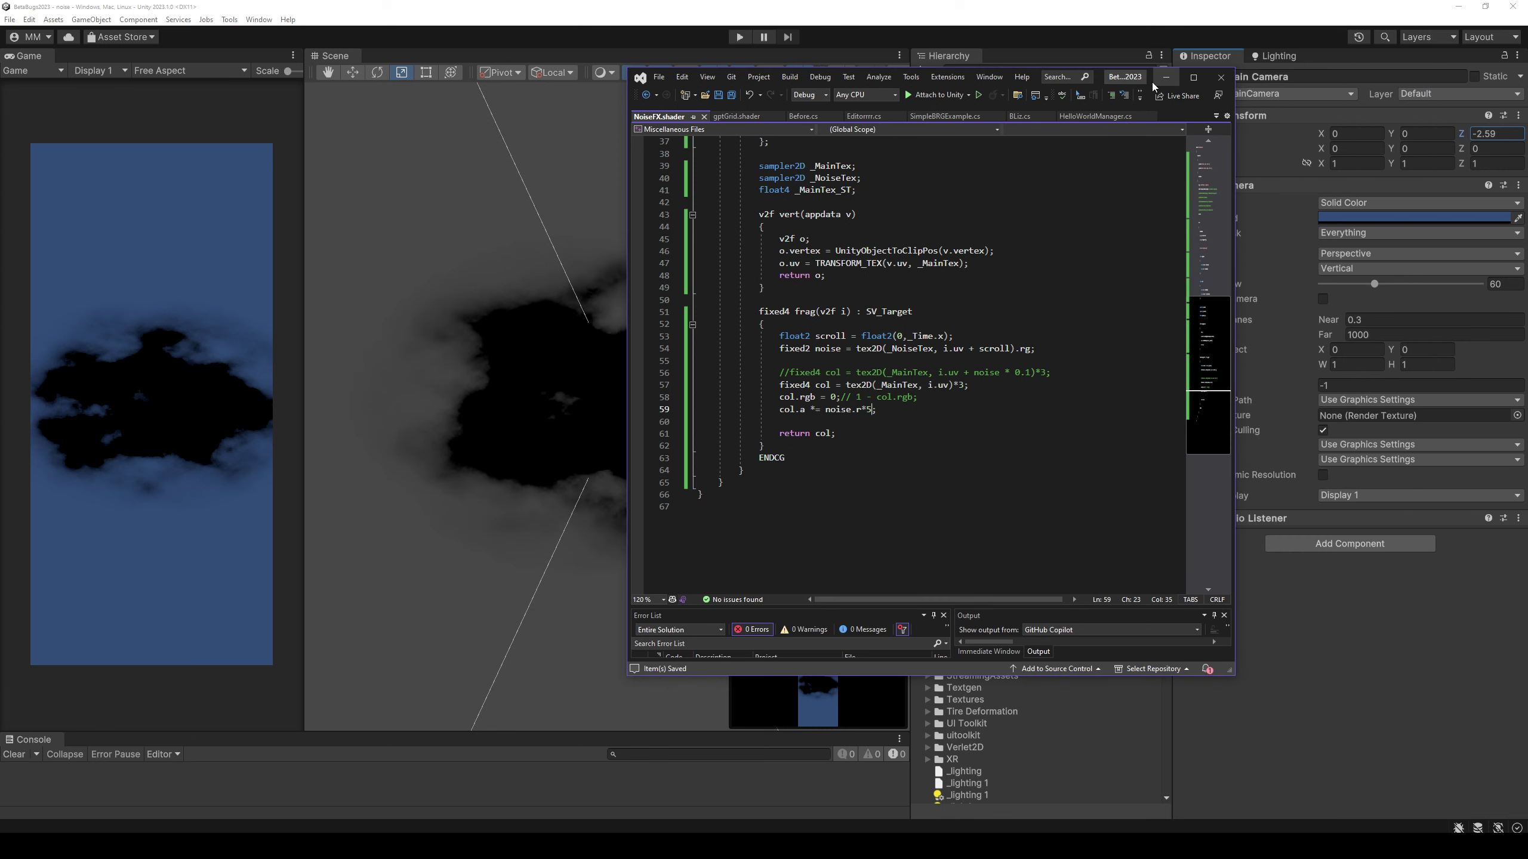
drag(1152, 81, 1345, 87)
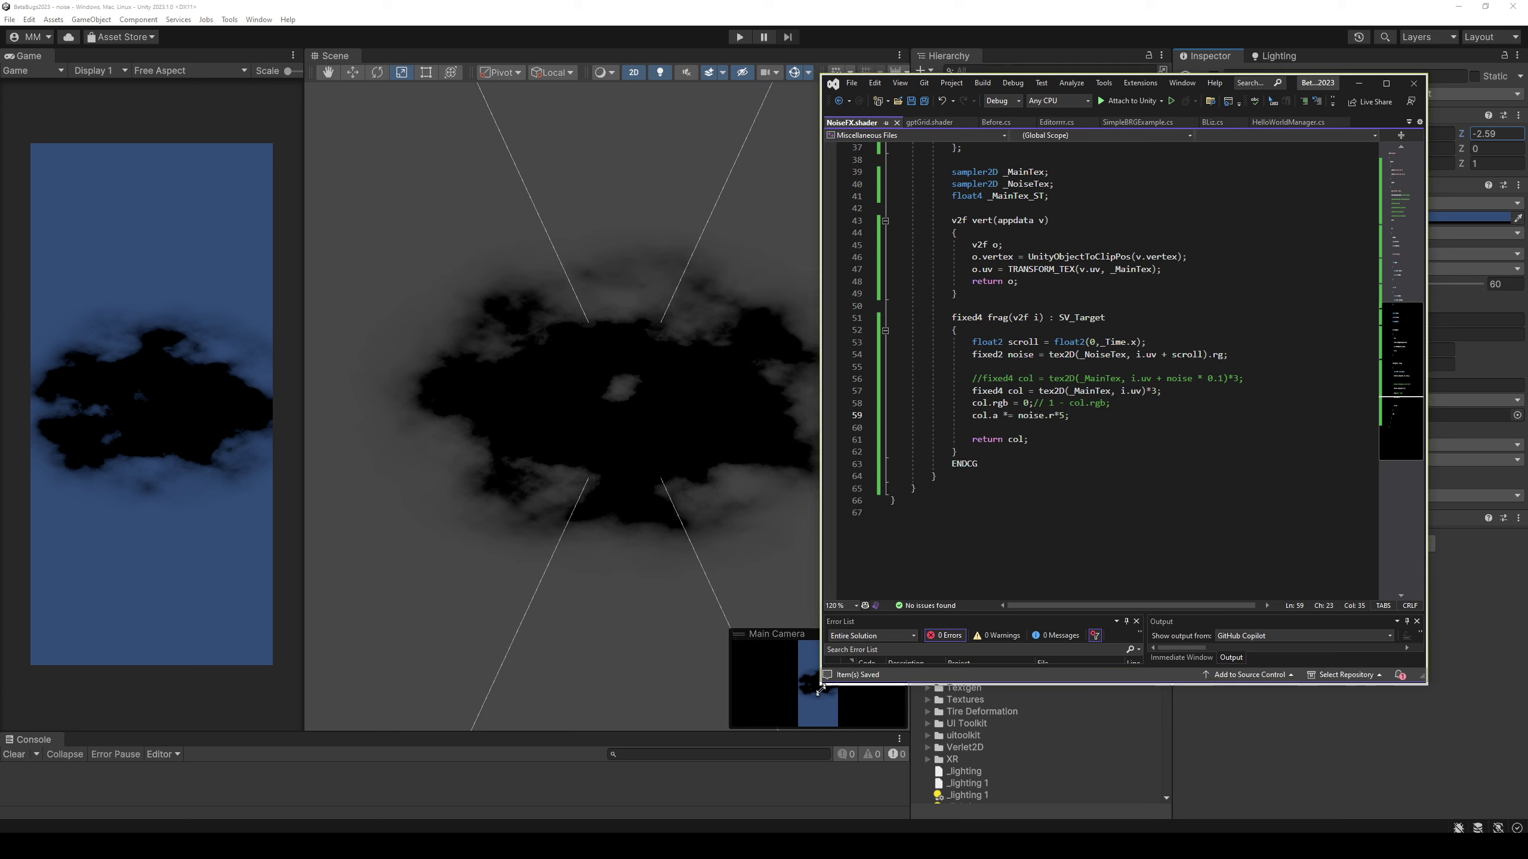
drag(820, 690, 809, 800)
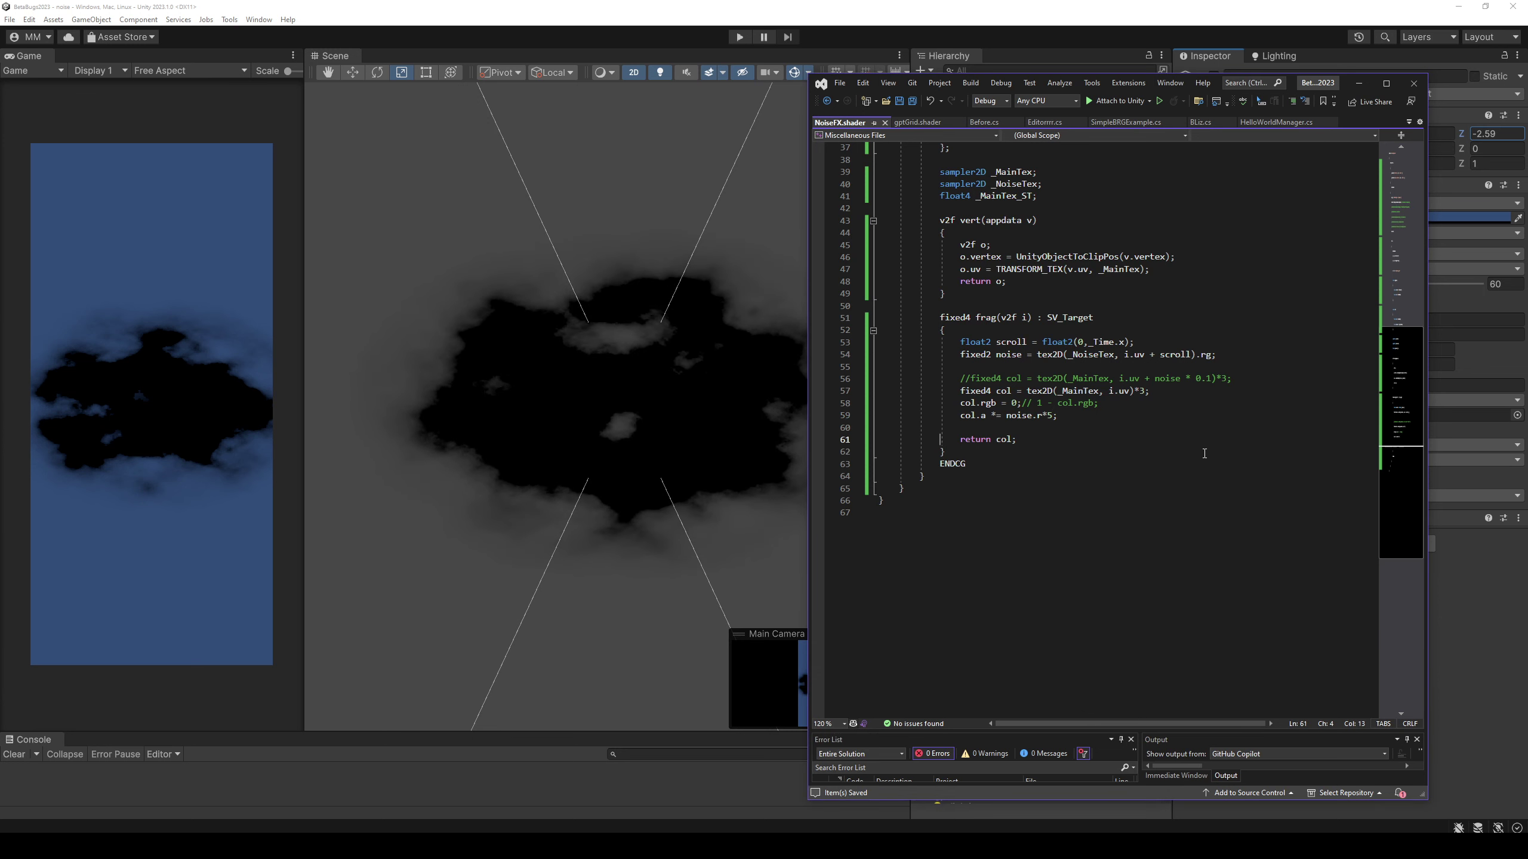
Change the alpha line to 'col.a *= noise.r*col.r', move it above 'col.rgb = 0', and preview.
key(Up)
key(Up)
key(Up)
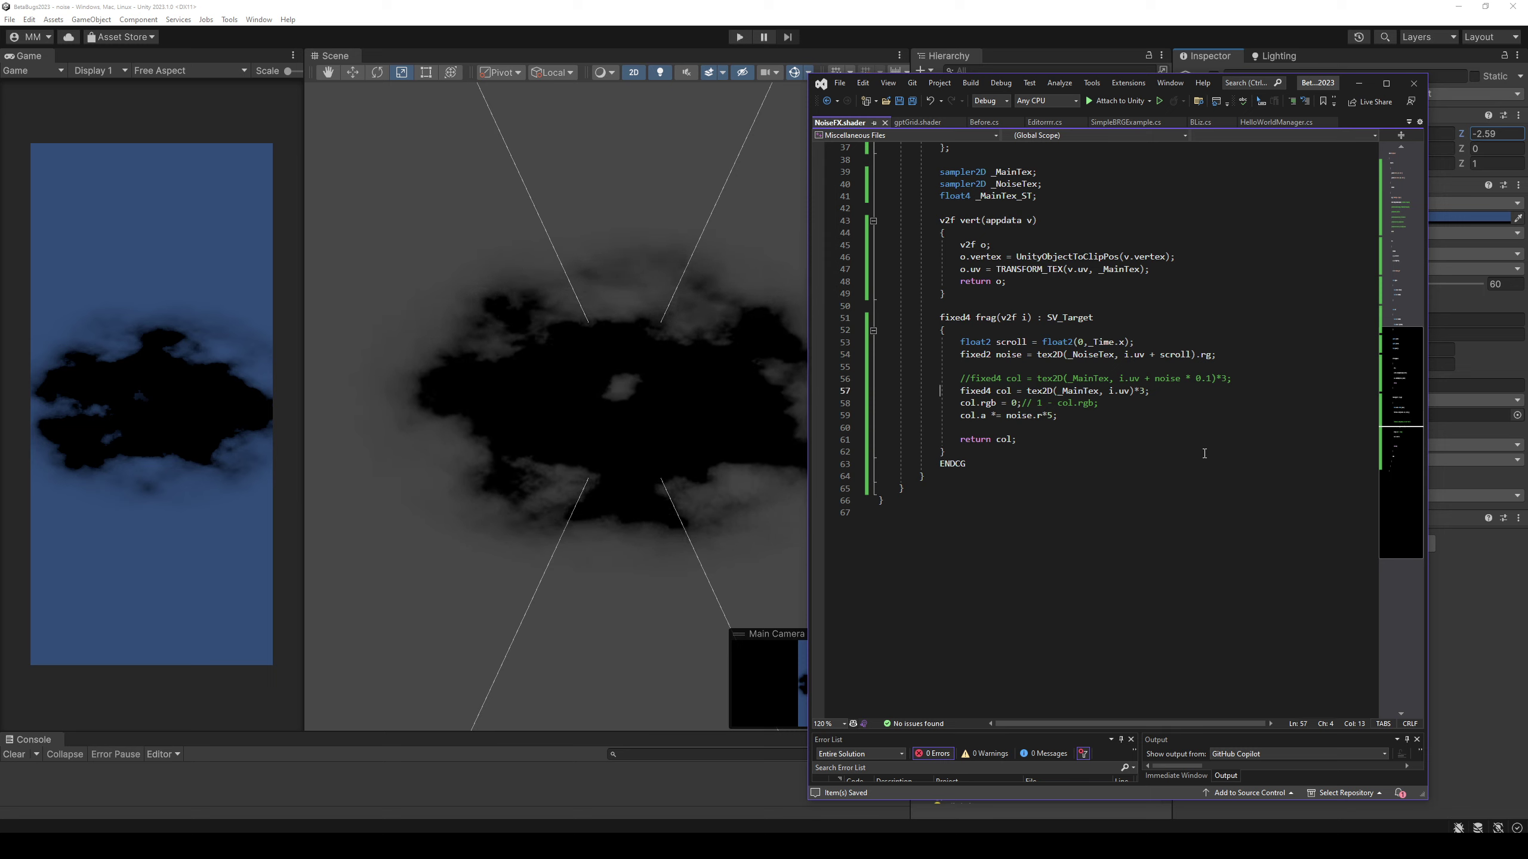
key(Down)
key(Down)
key(Down)
key(End)
key(Left)
key(BackSpace)
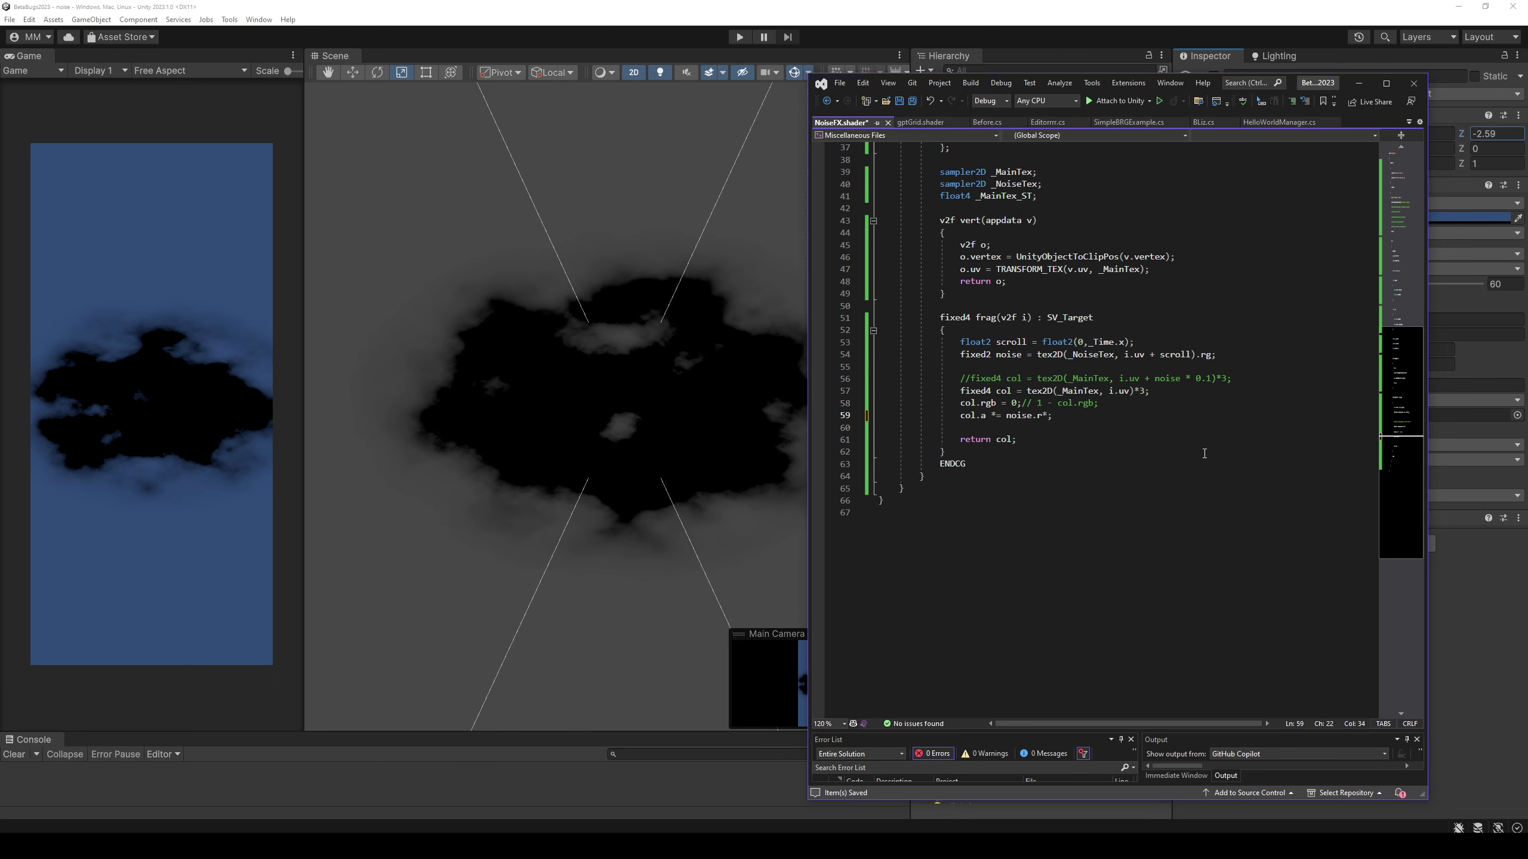
text(col.r)
key(ctrl+s)
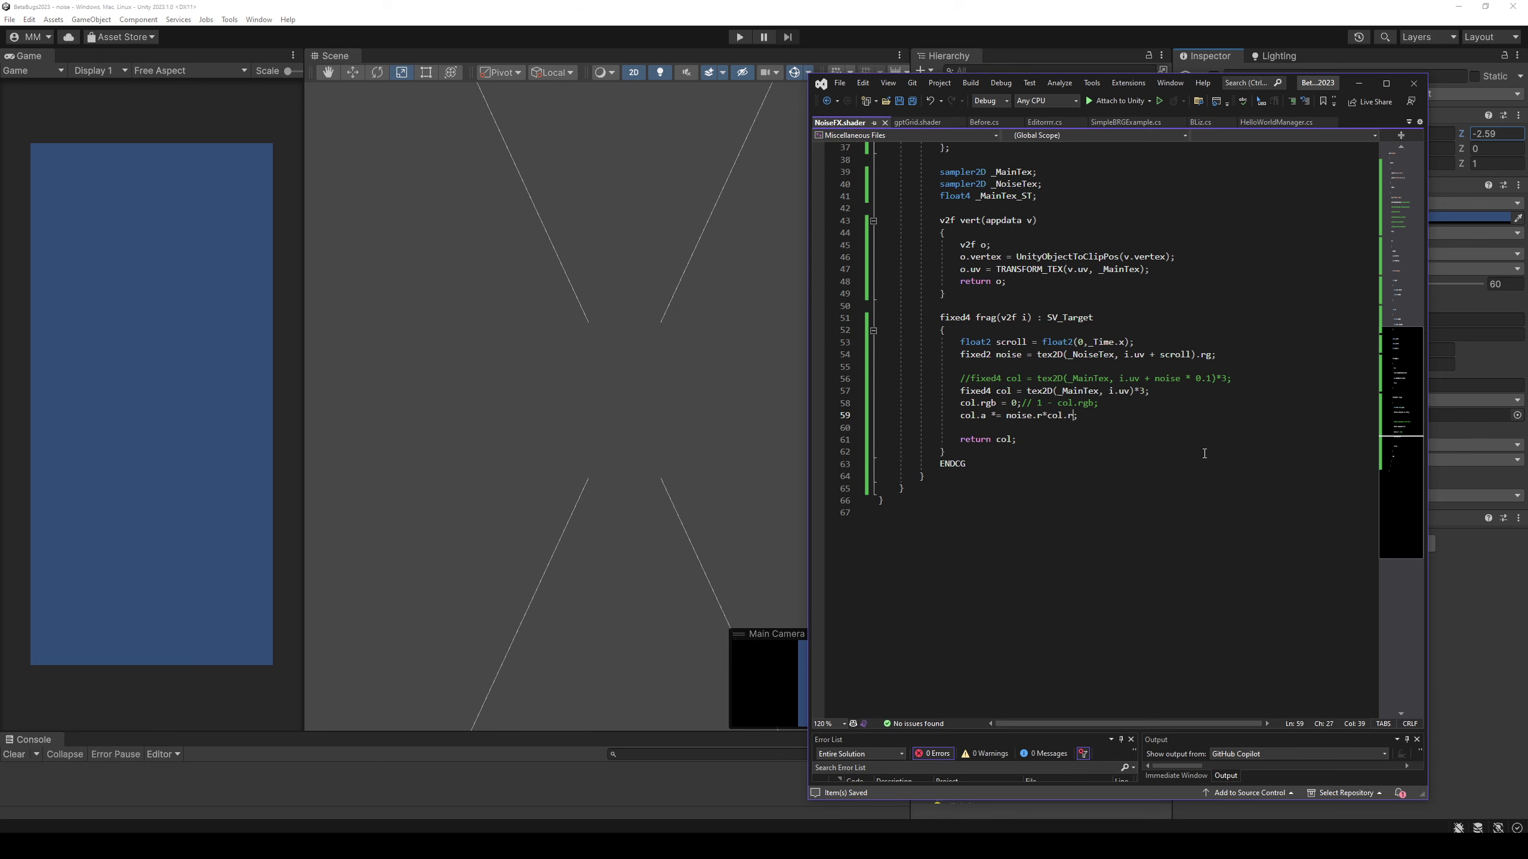
key(alt+Tab)
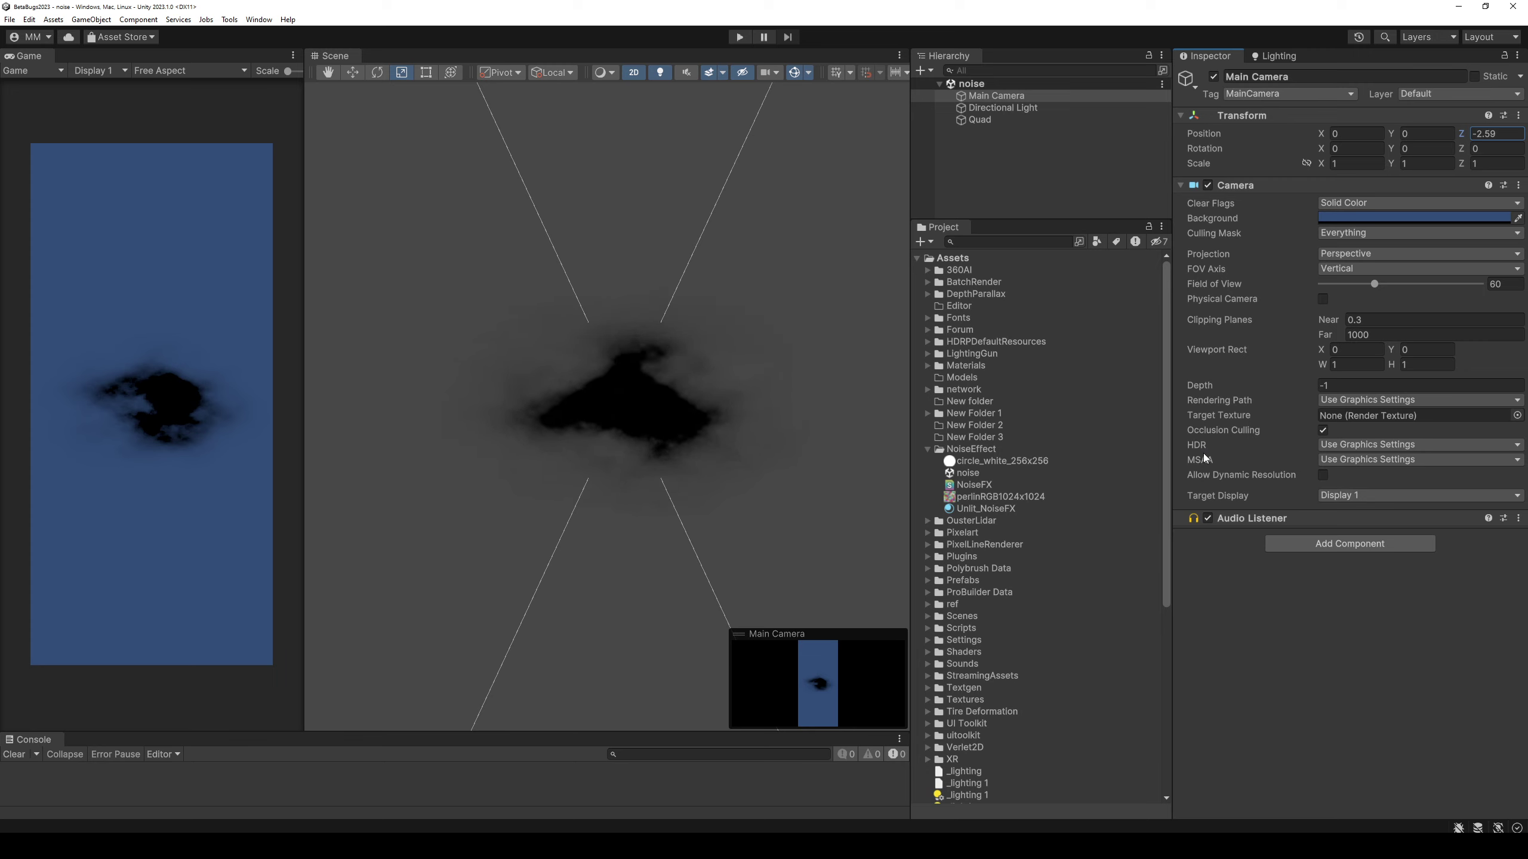
key(alt+Tab)
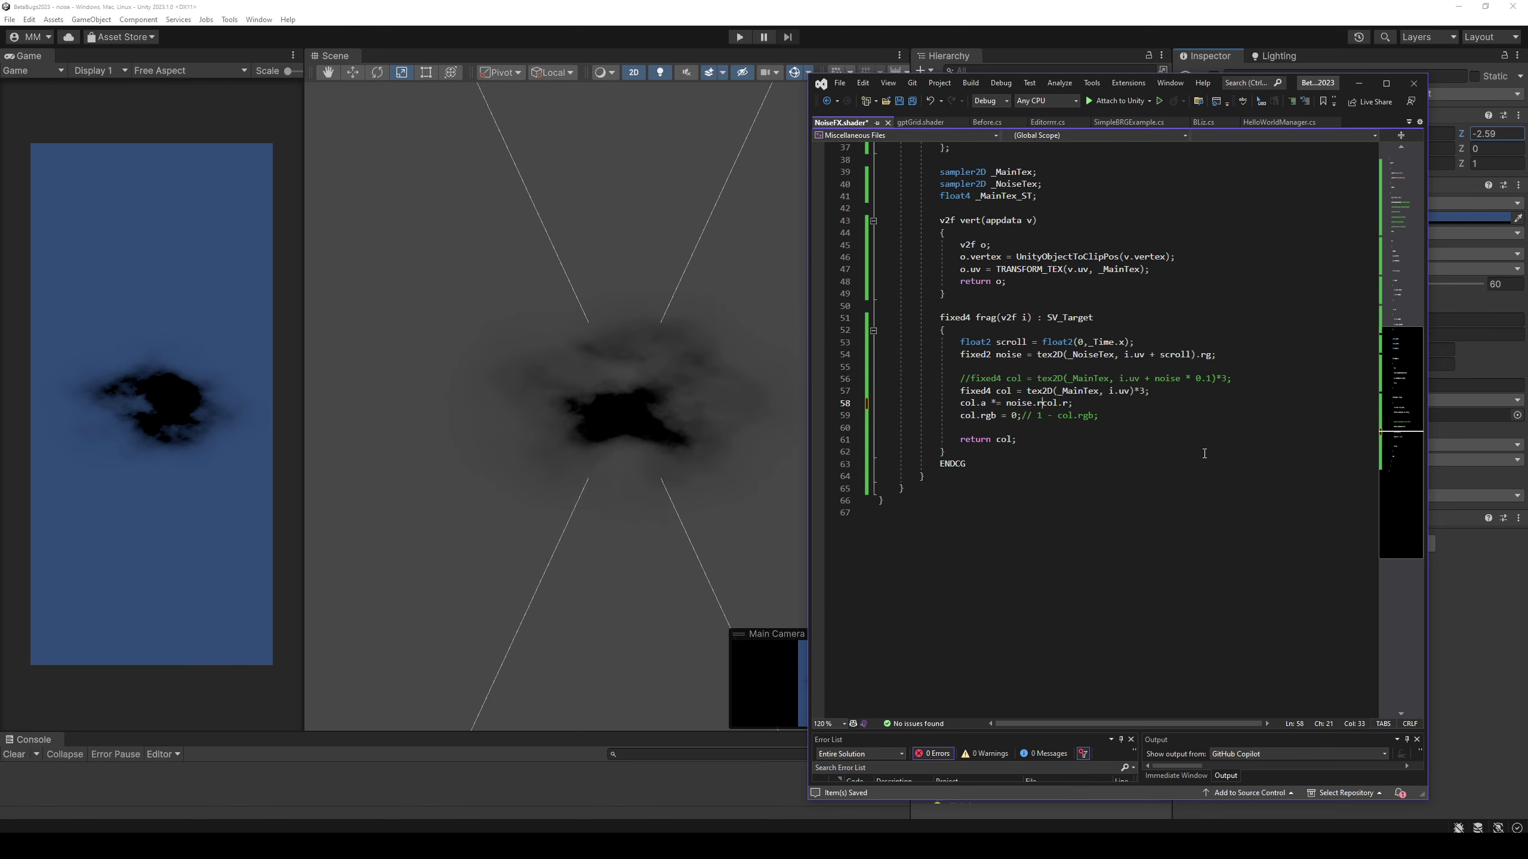
key(alt+Tab)
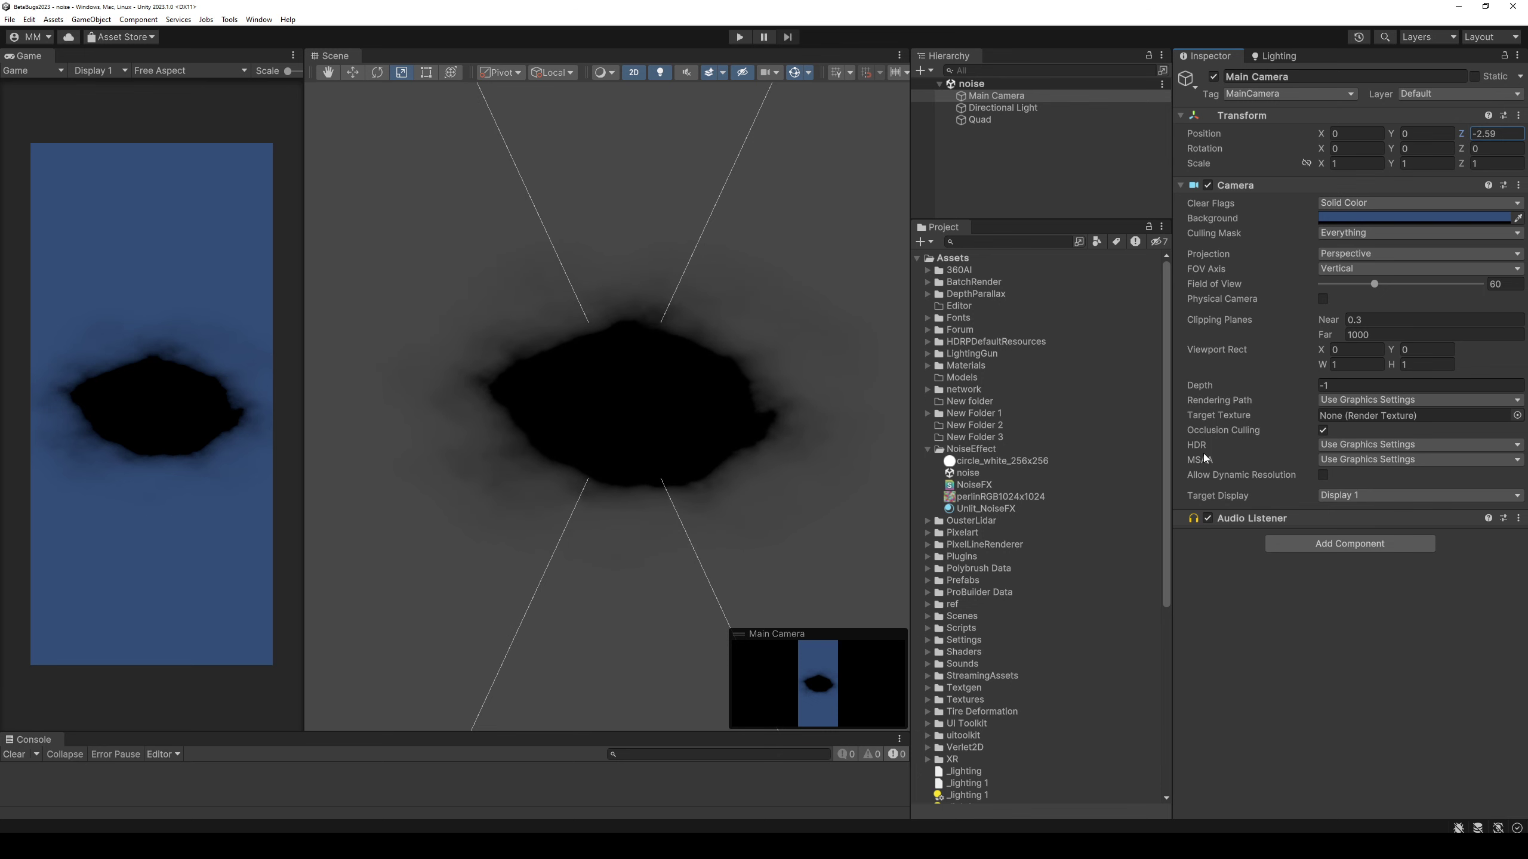
key(alt+Tab)
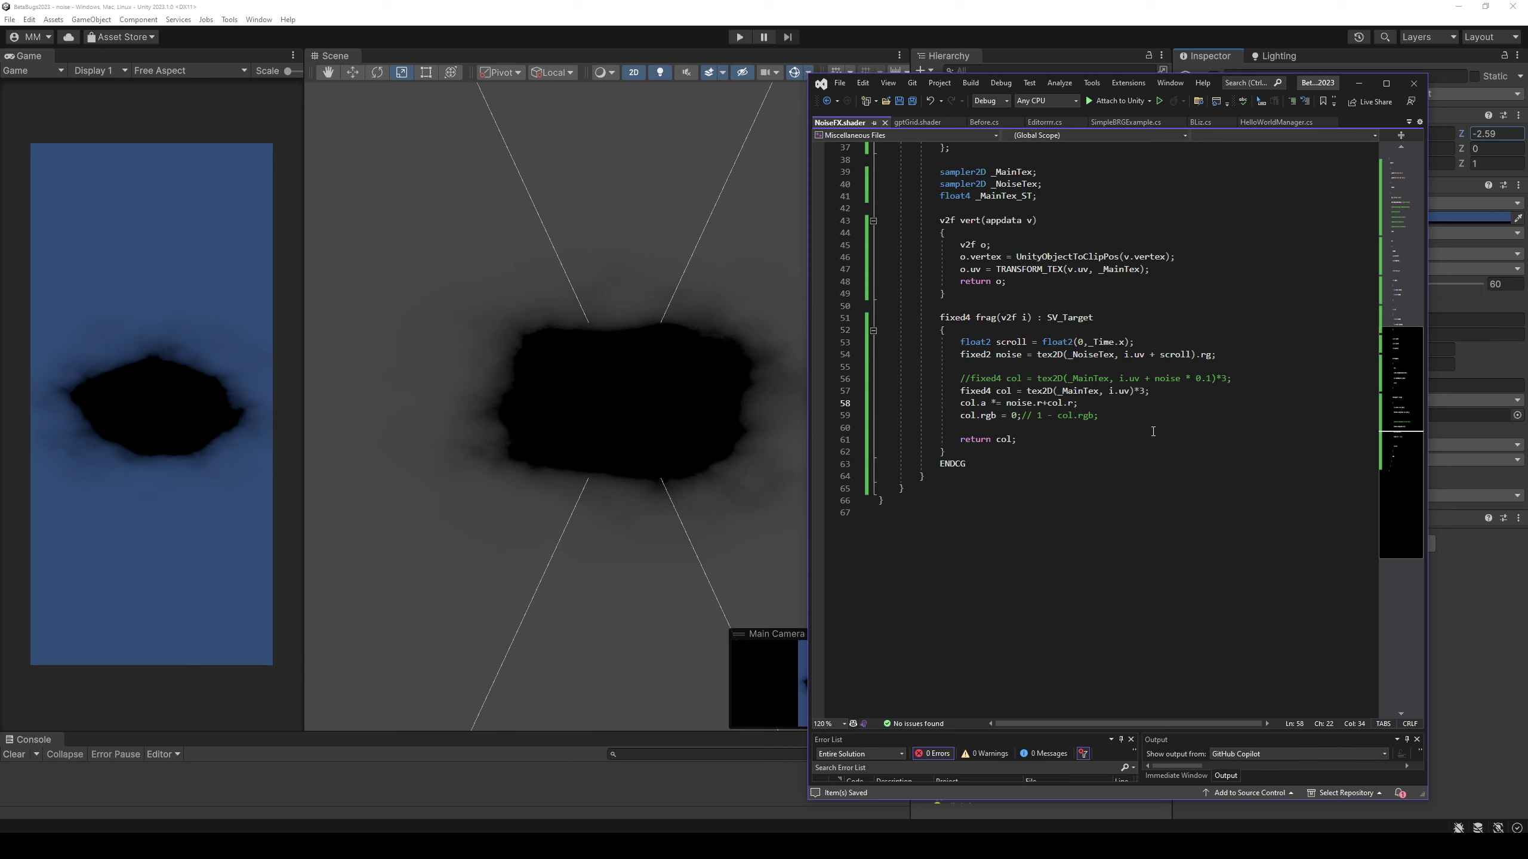
scroll(1153, 431, up, 12)
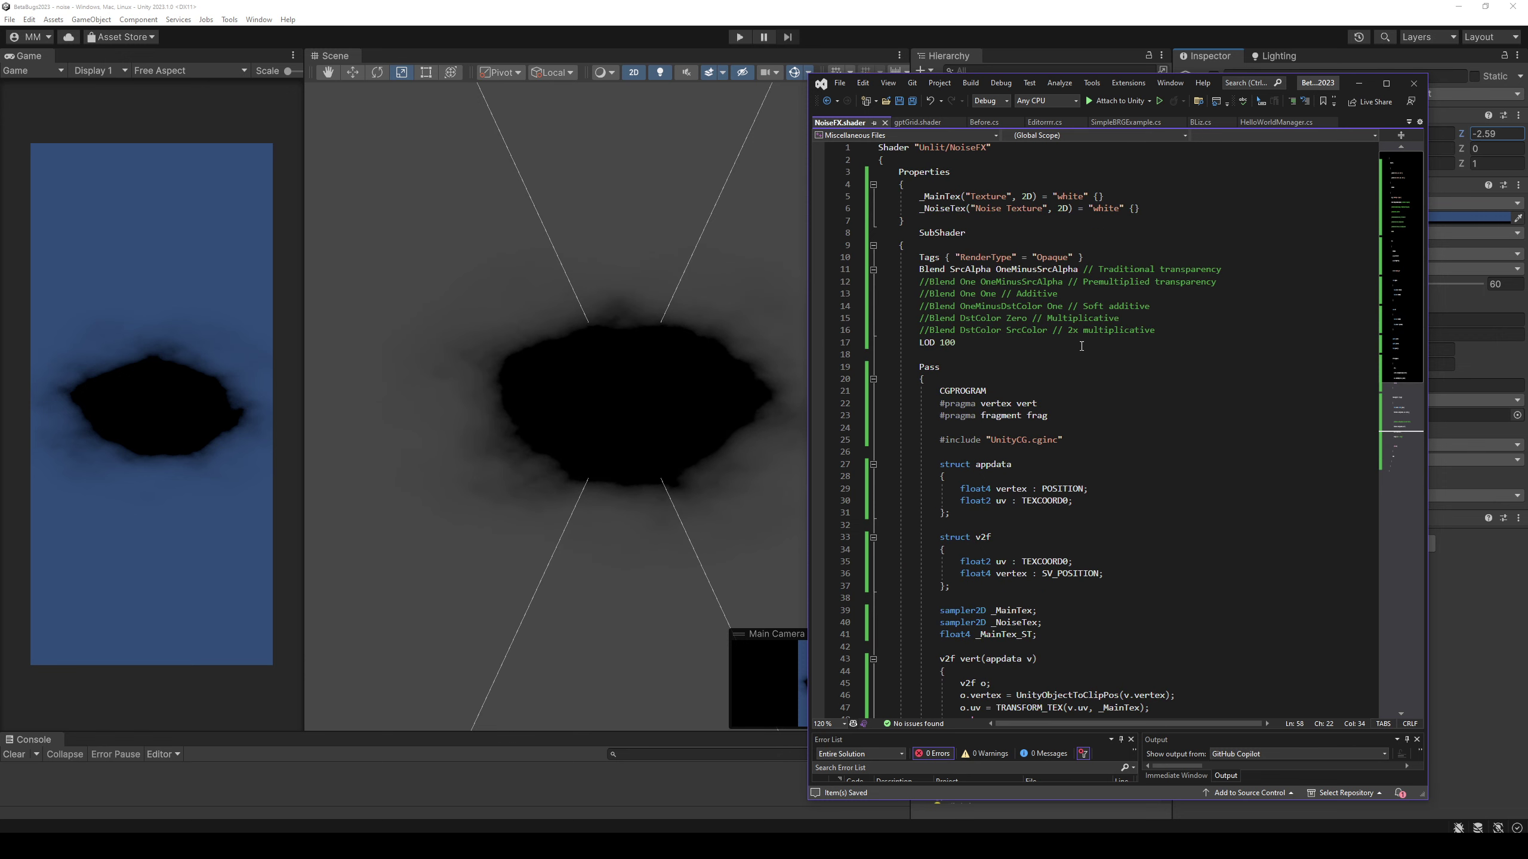
Add a _Tint Color property after the noise texture property.
key(Return)
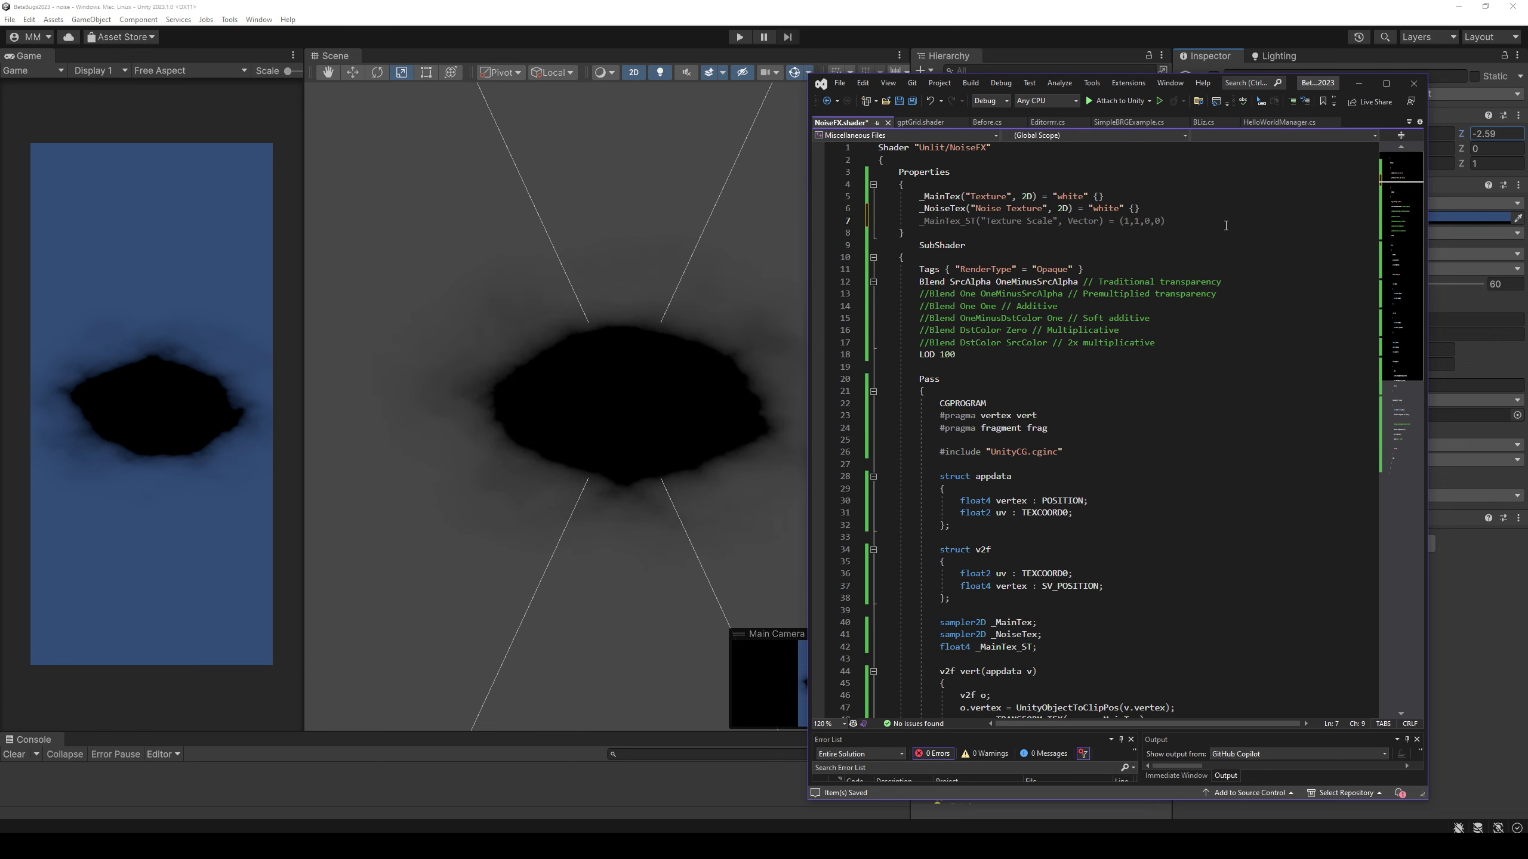
text(_)
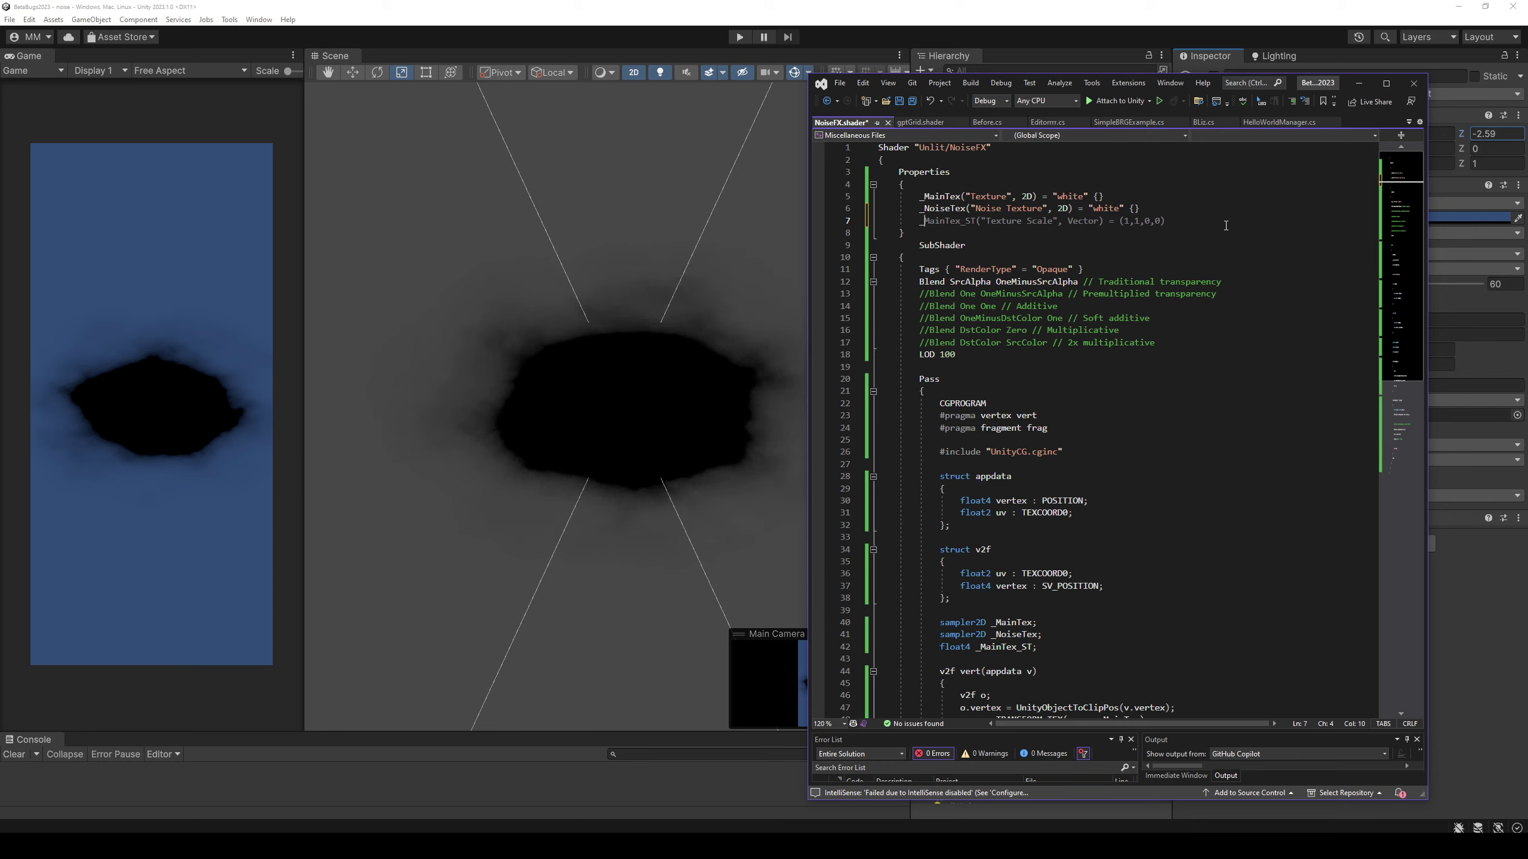
text(Tint()
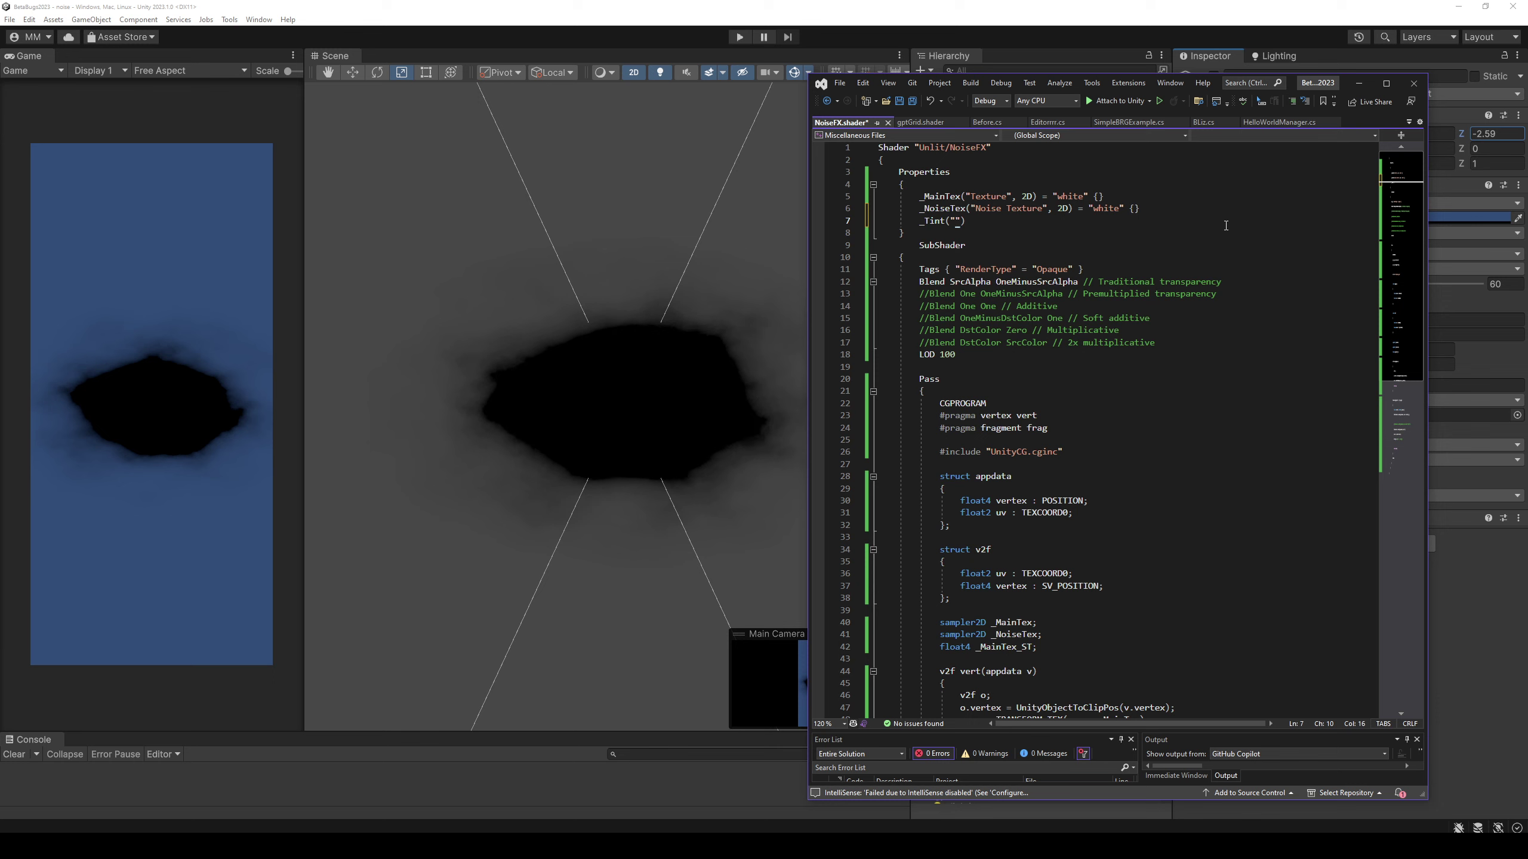
text(C)
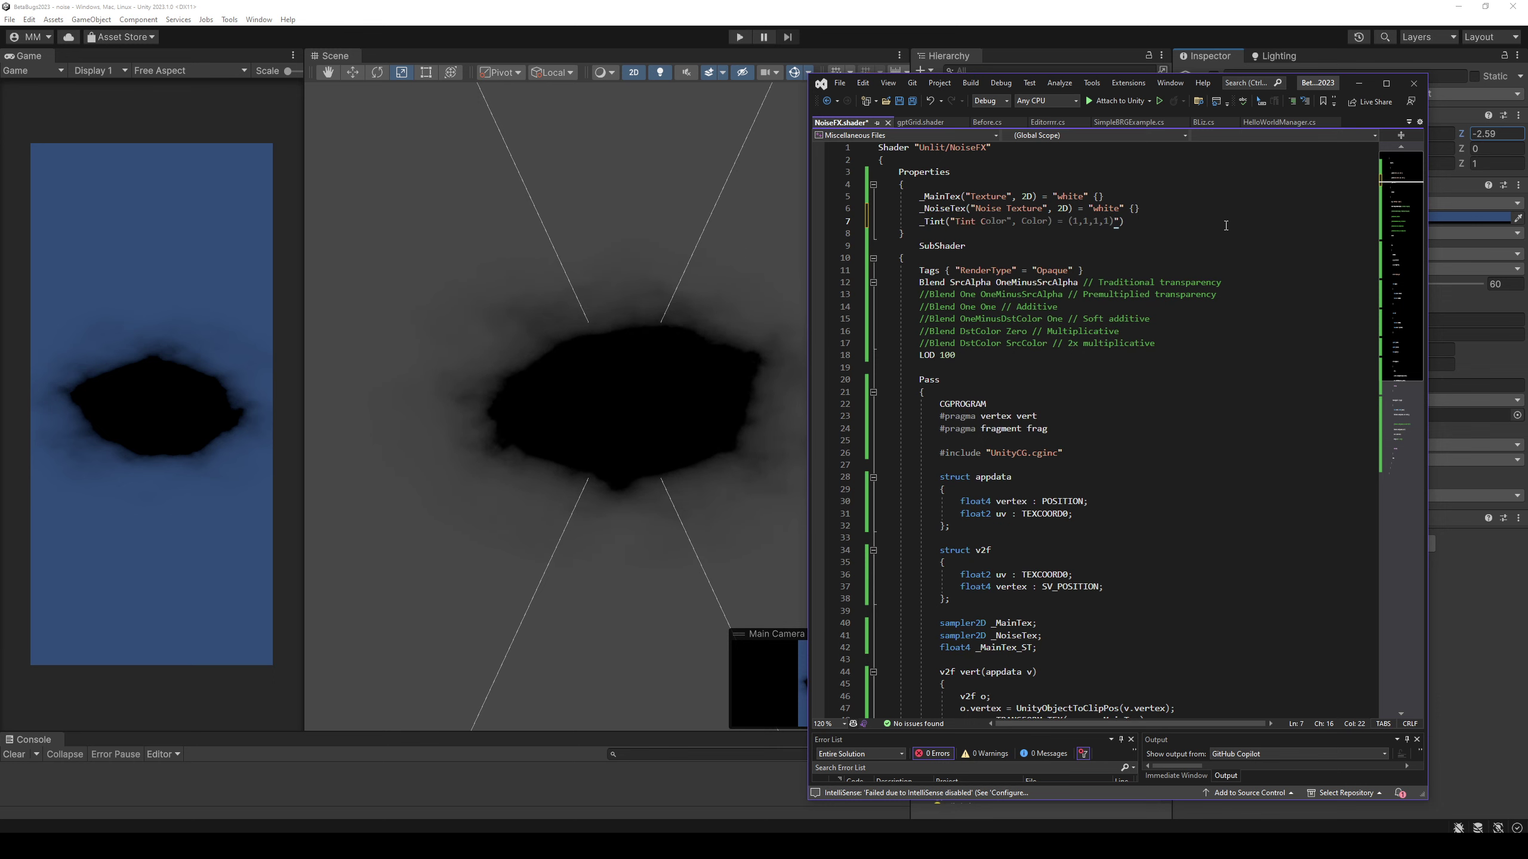
key(Tab)
key(ctrl+s)
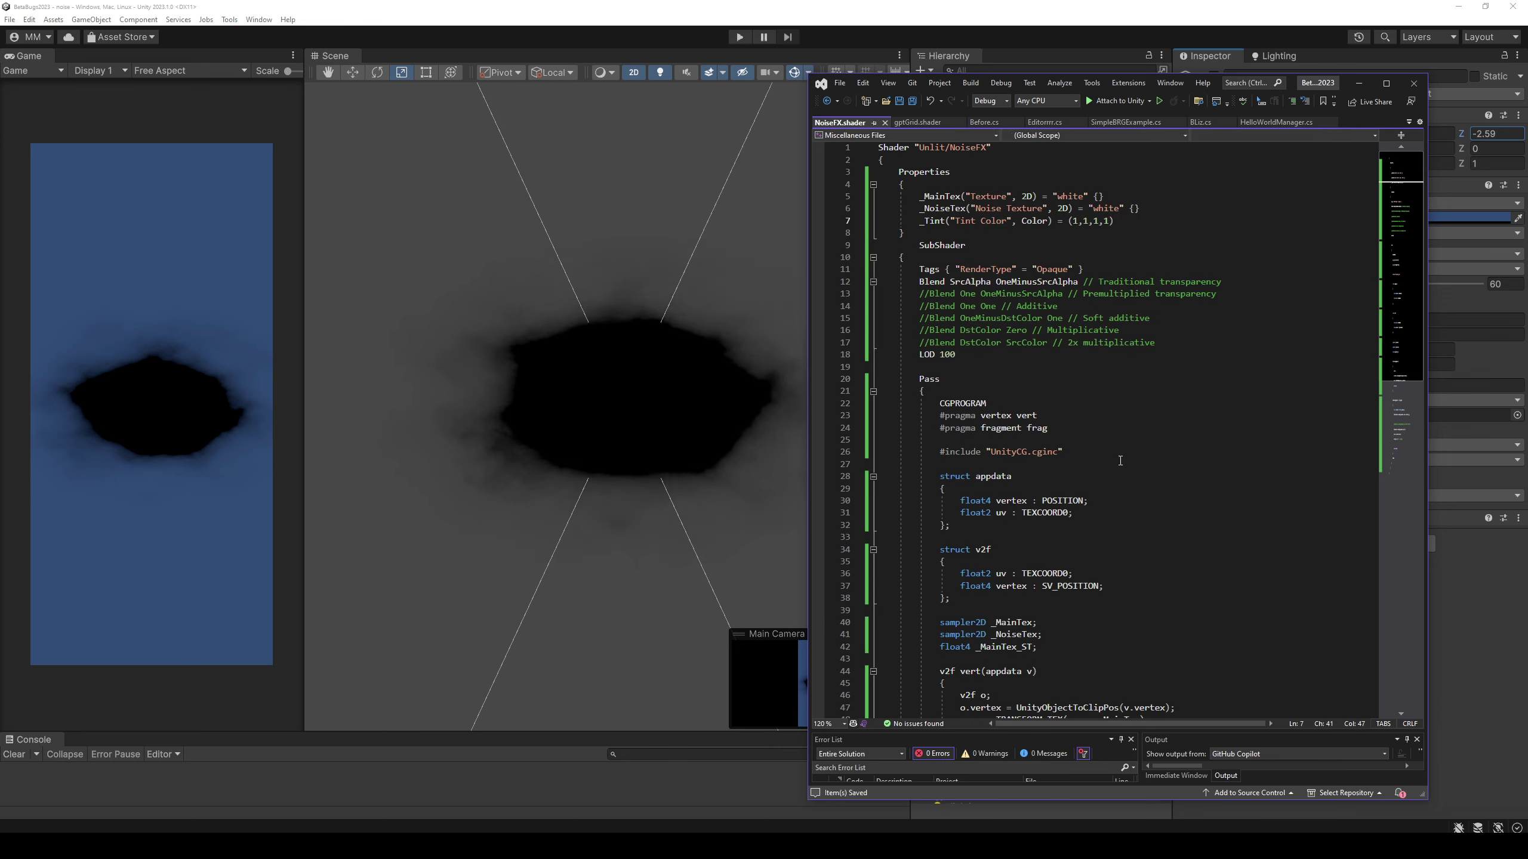
Declare the matching float _Tint variable after the texture variables.
scroll(1120, 461, down, 5)
key(Return)
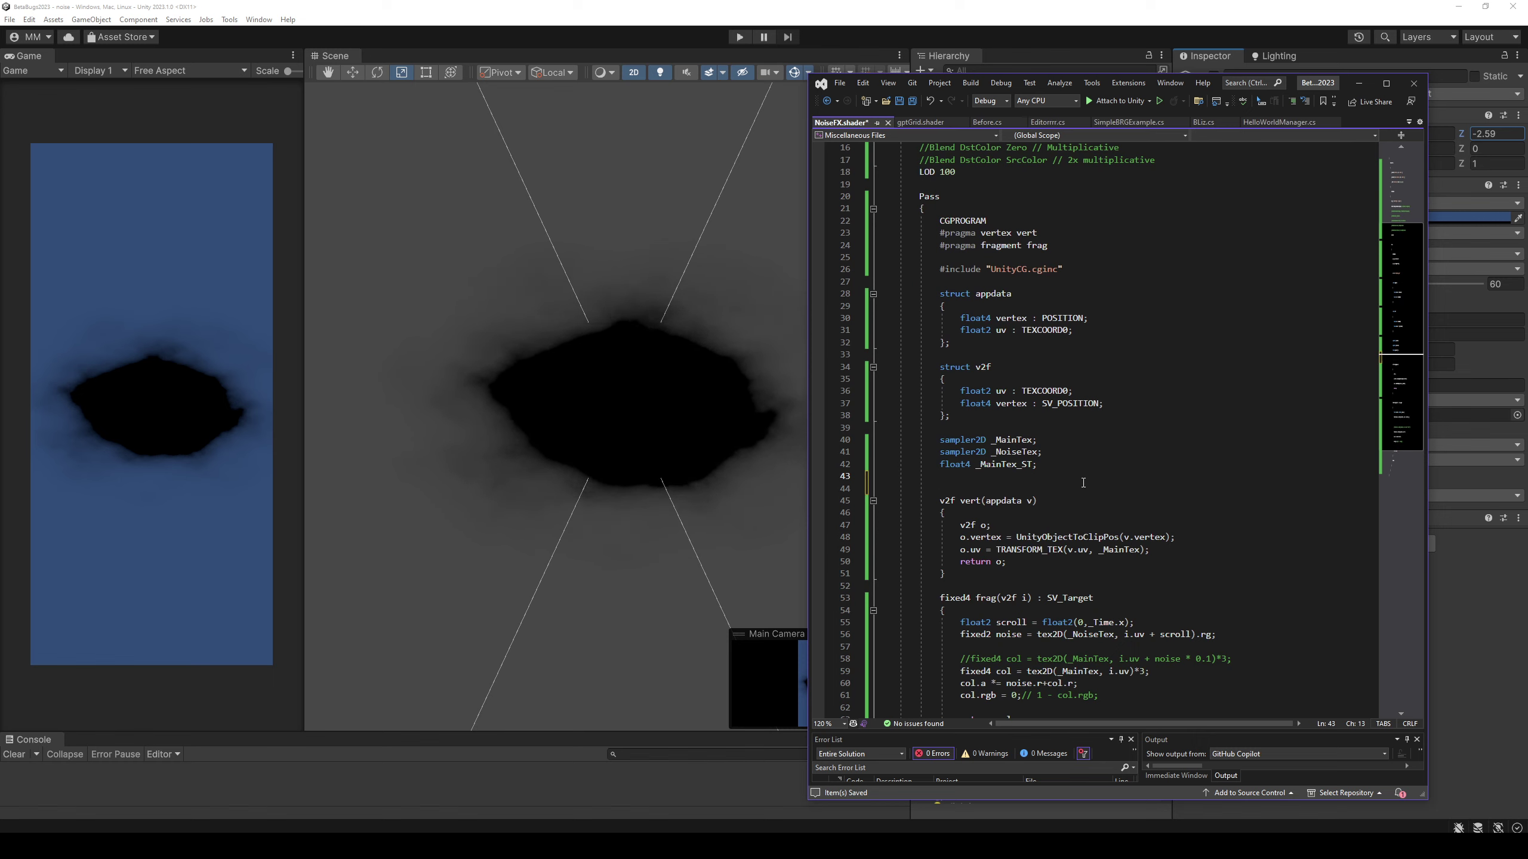
text(float4 _Tint;)
key(ctrl+s)
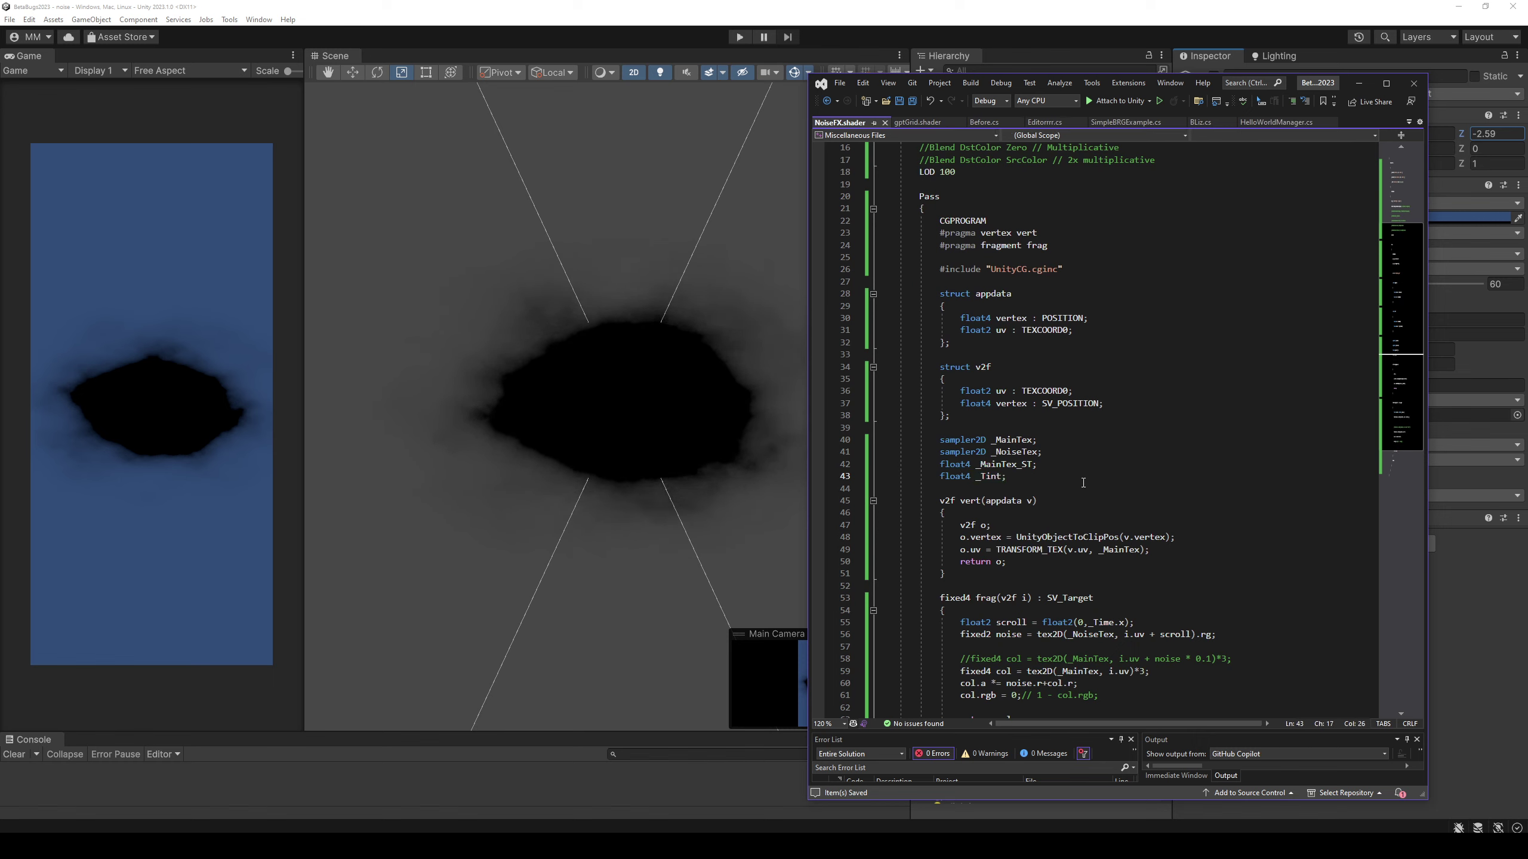
double_click(992, 475)
scroll(1138, 579, down, 5)
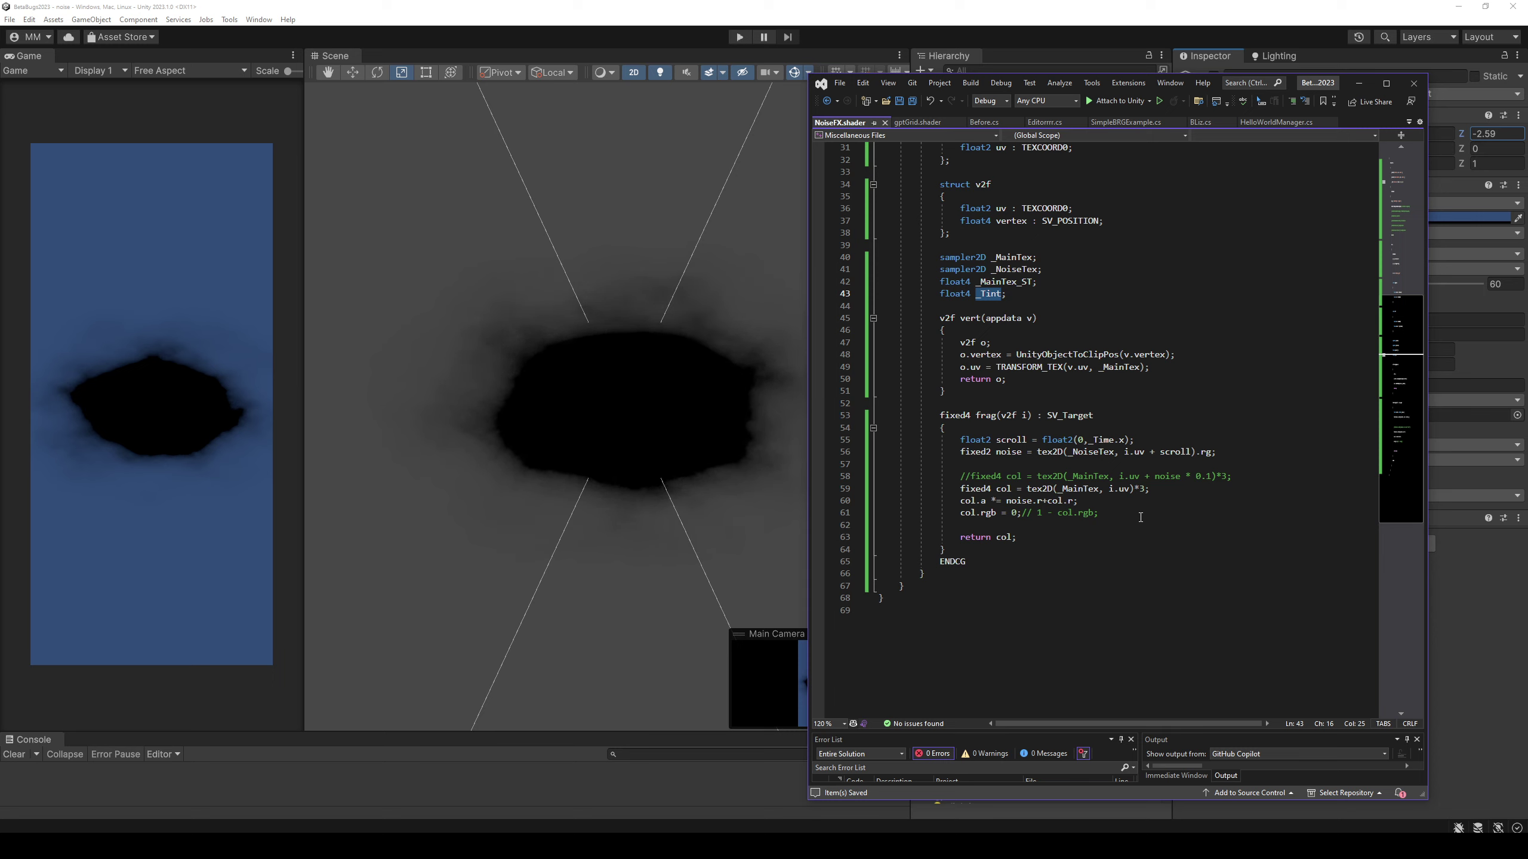
Add 'col *= _Tint;' before the return in frag and save.
click(1129, 526)
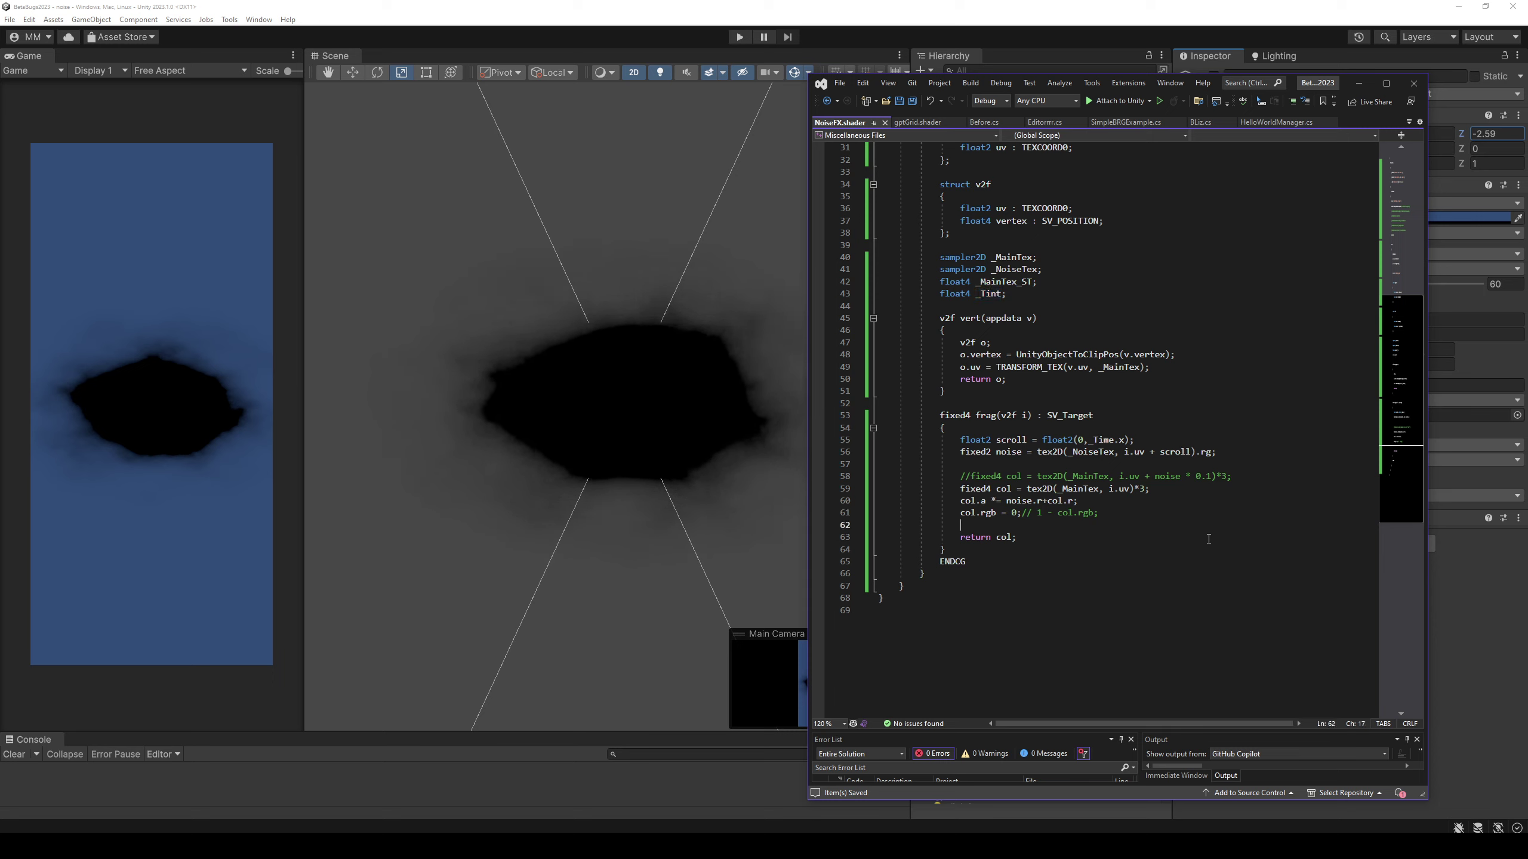
key(Return)
key(Return)
key(Up)
text(col)
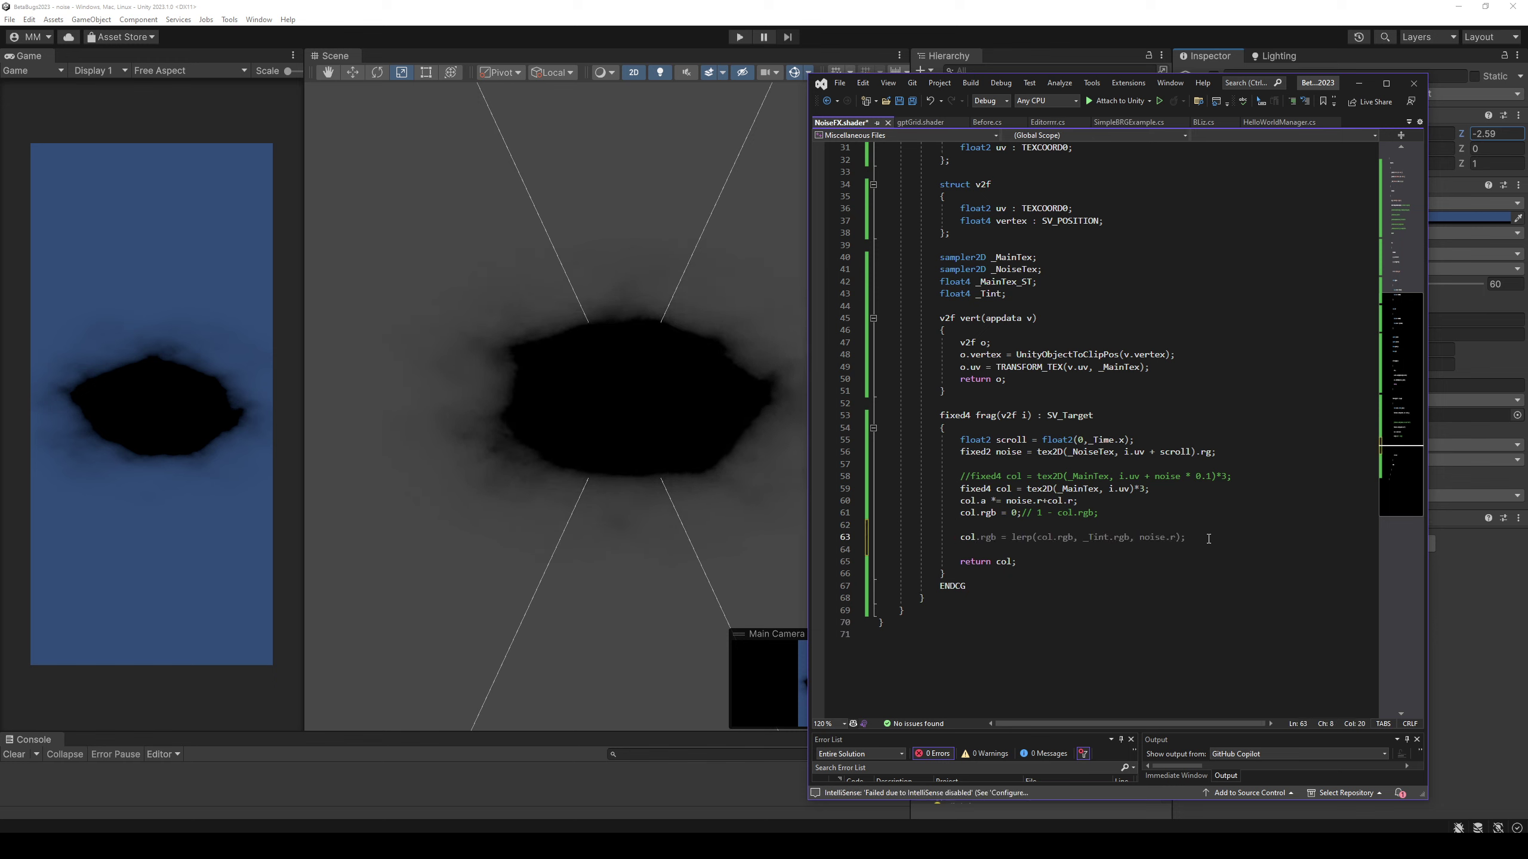
text(*)
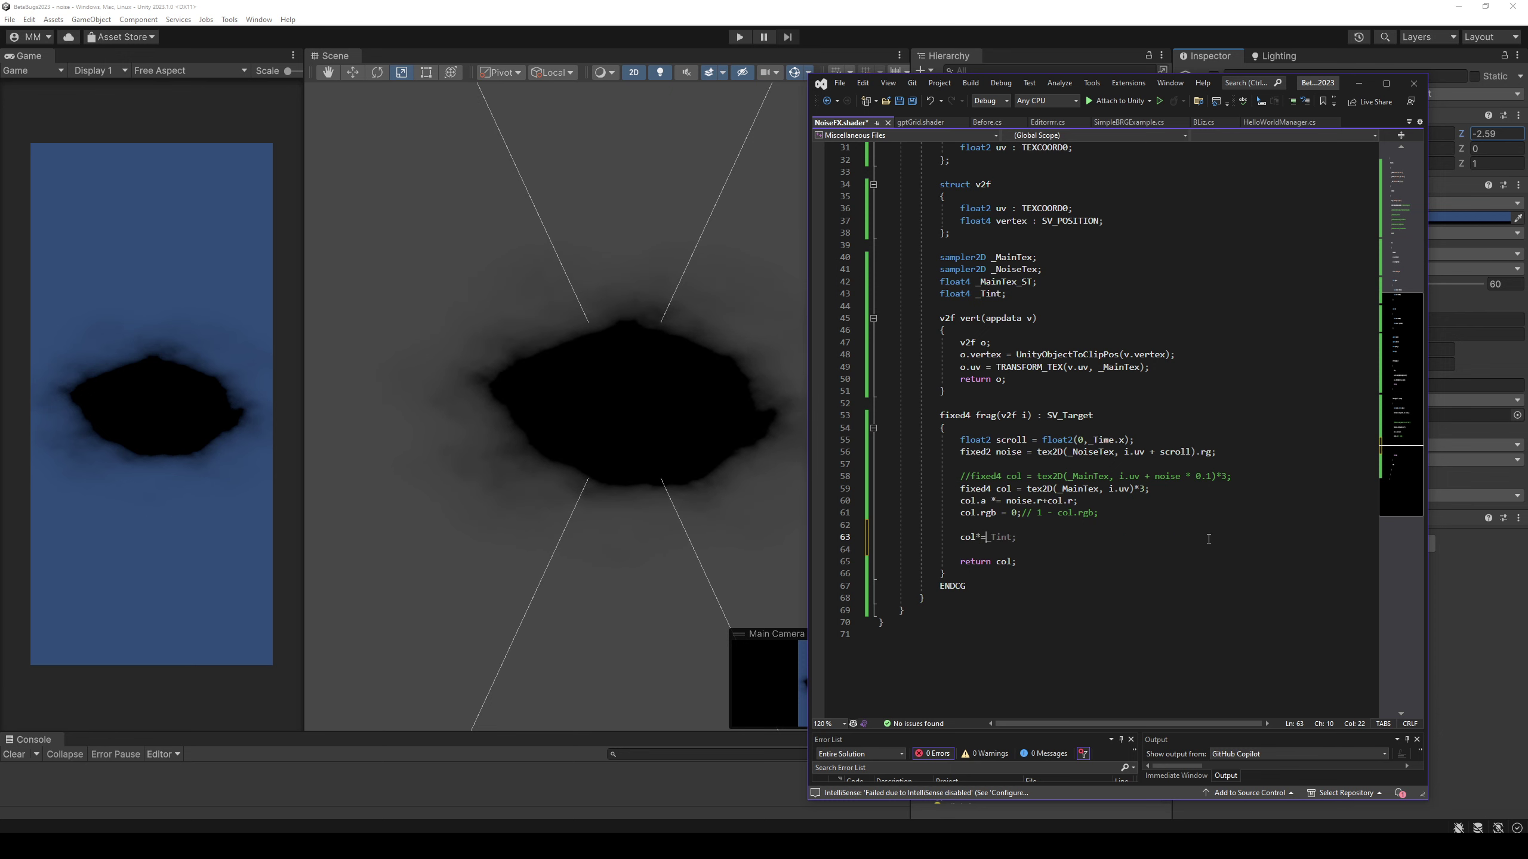
key(ctrl+s)
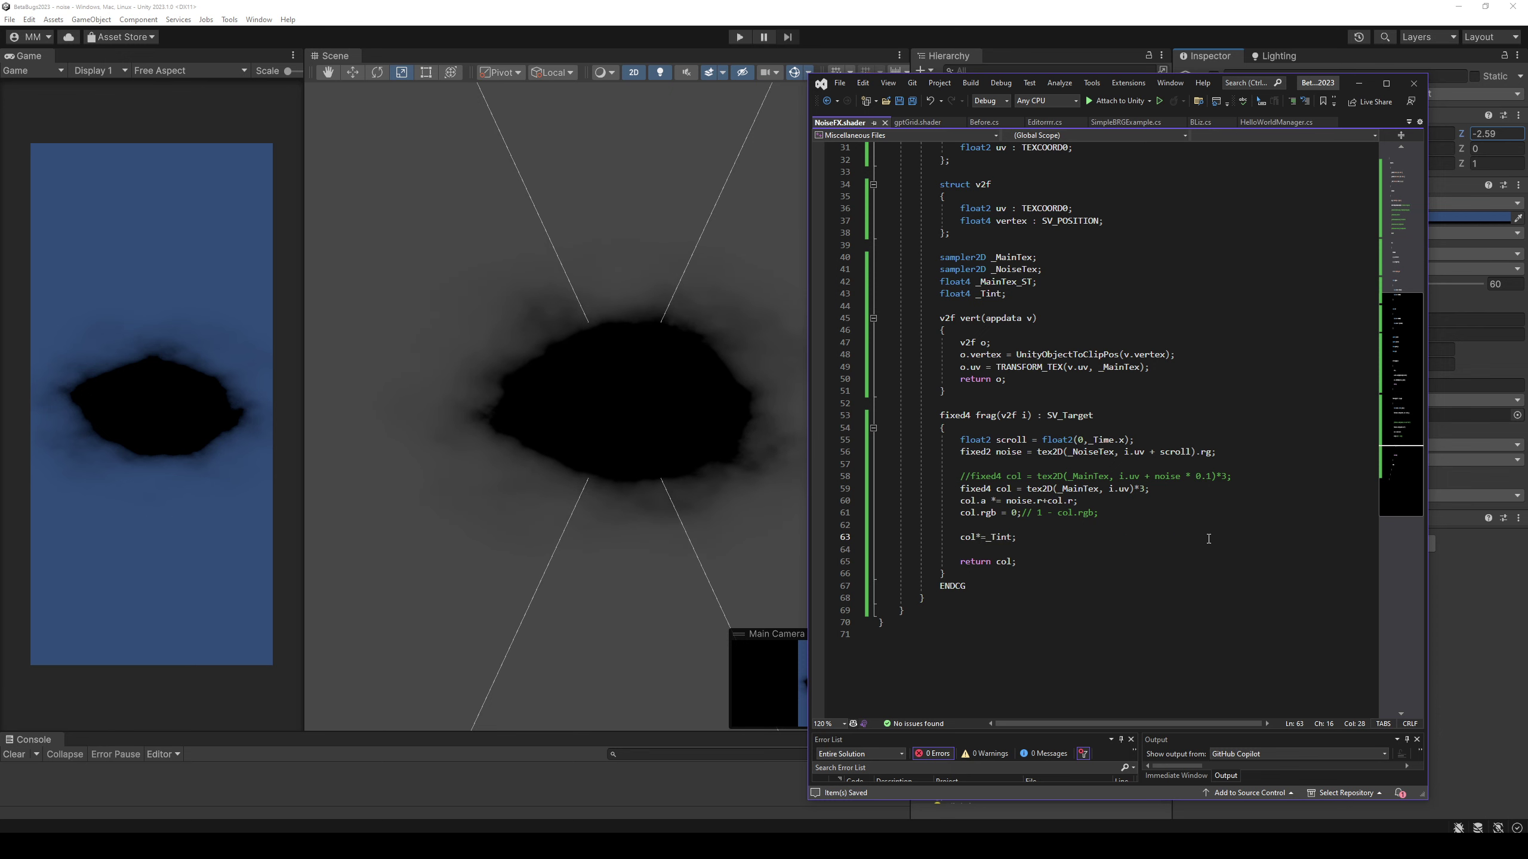
key(alt+Tab)
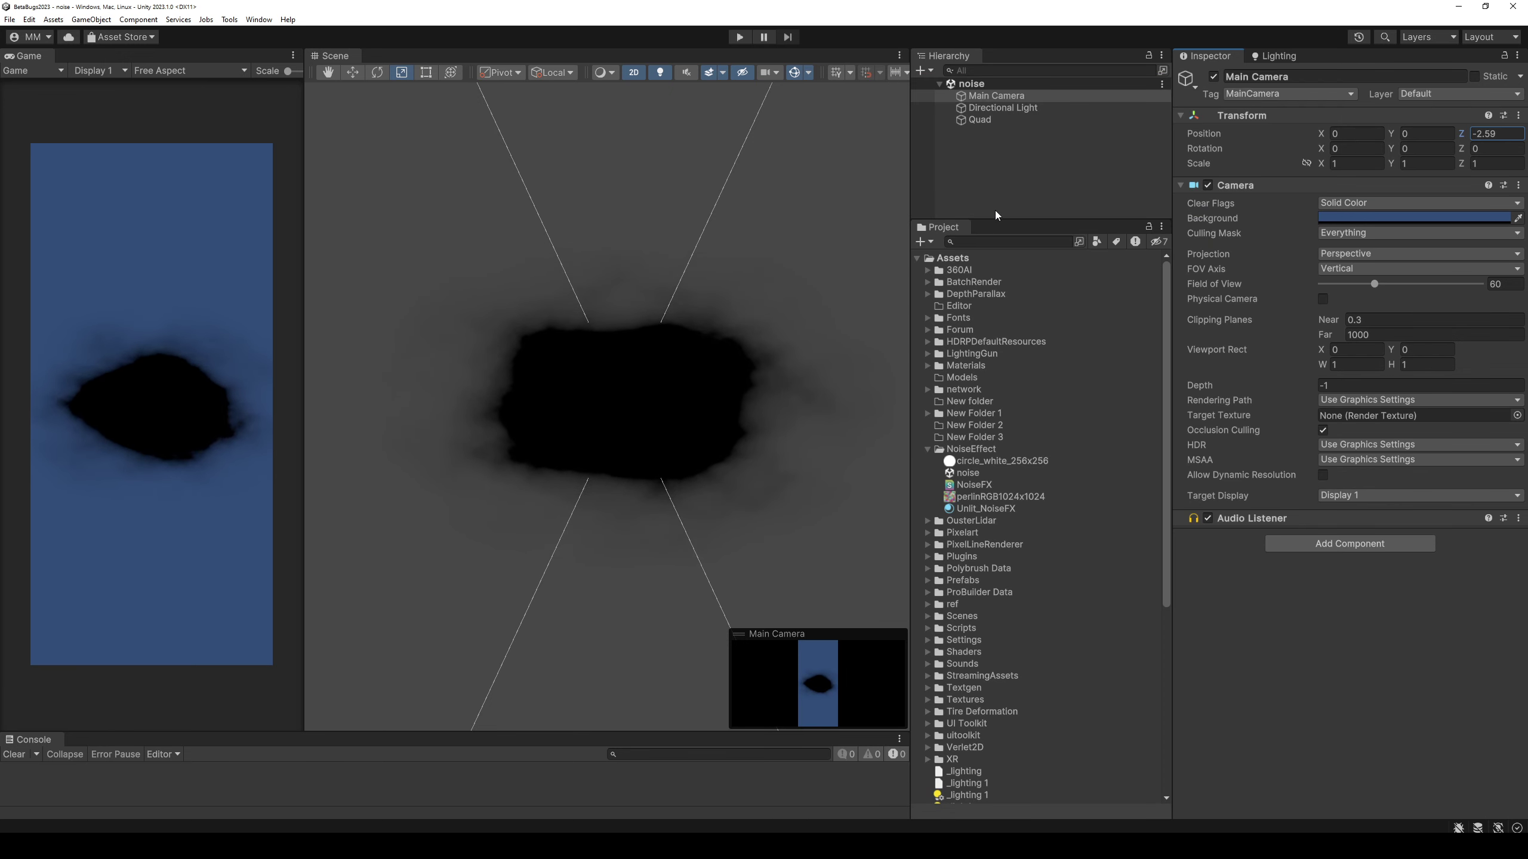
Lower the Quad material's Tint Color alpha to 10.
click(980, 120)
scroll(1347, 626, down, 2)
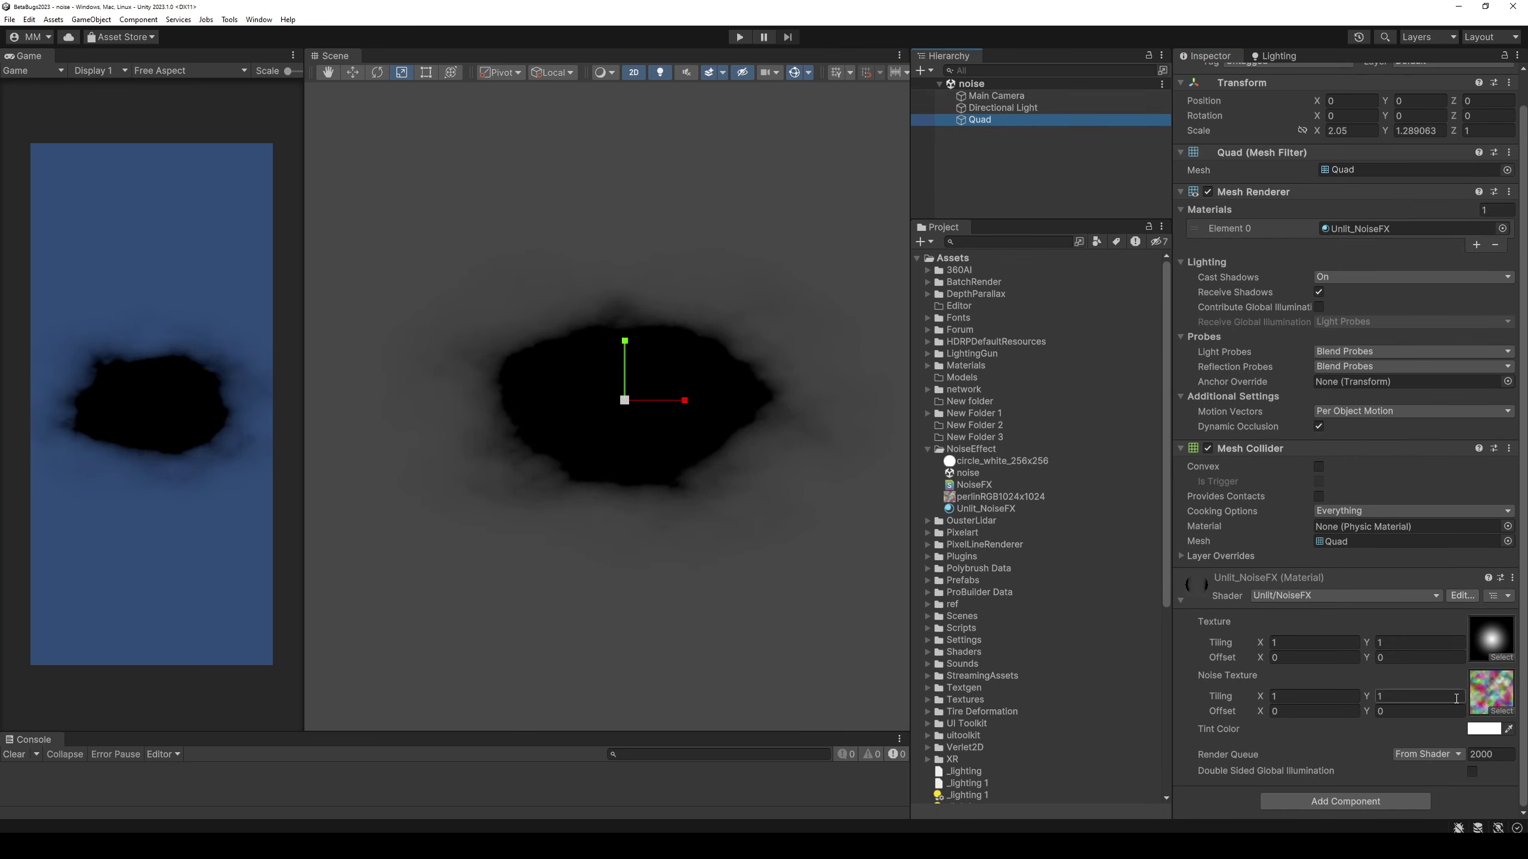
click(1483, 730)
mouse_move(1468, 759)
mouse_down()
mouse_move(1289, 750)
mouse_move(1447, 736)
mouse_move(1477, 756)
mouse_up()
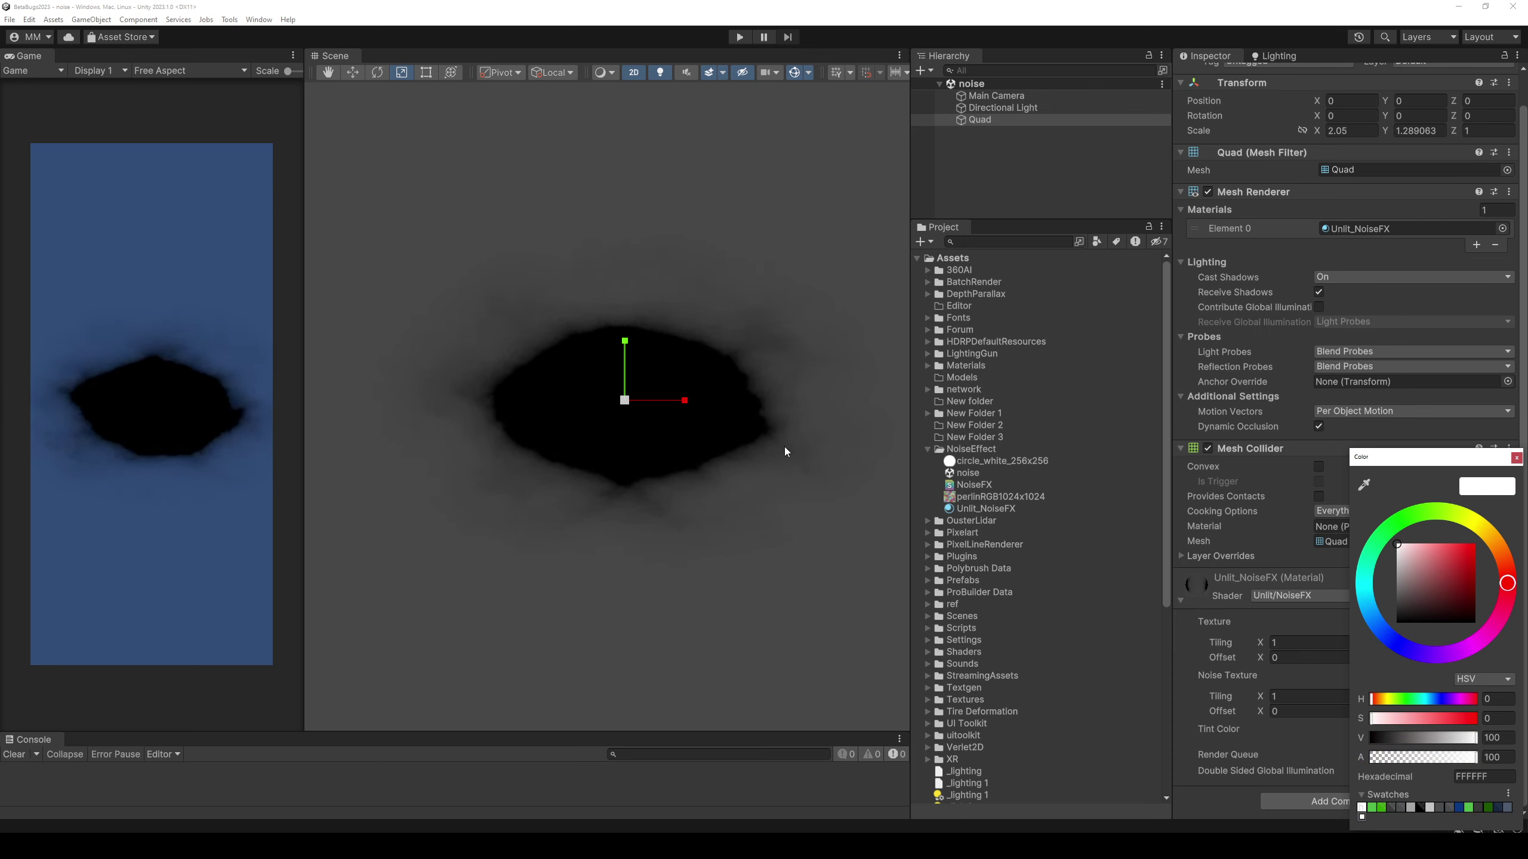
click(1517, 457)
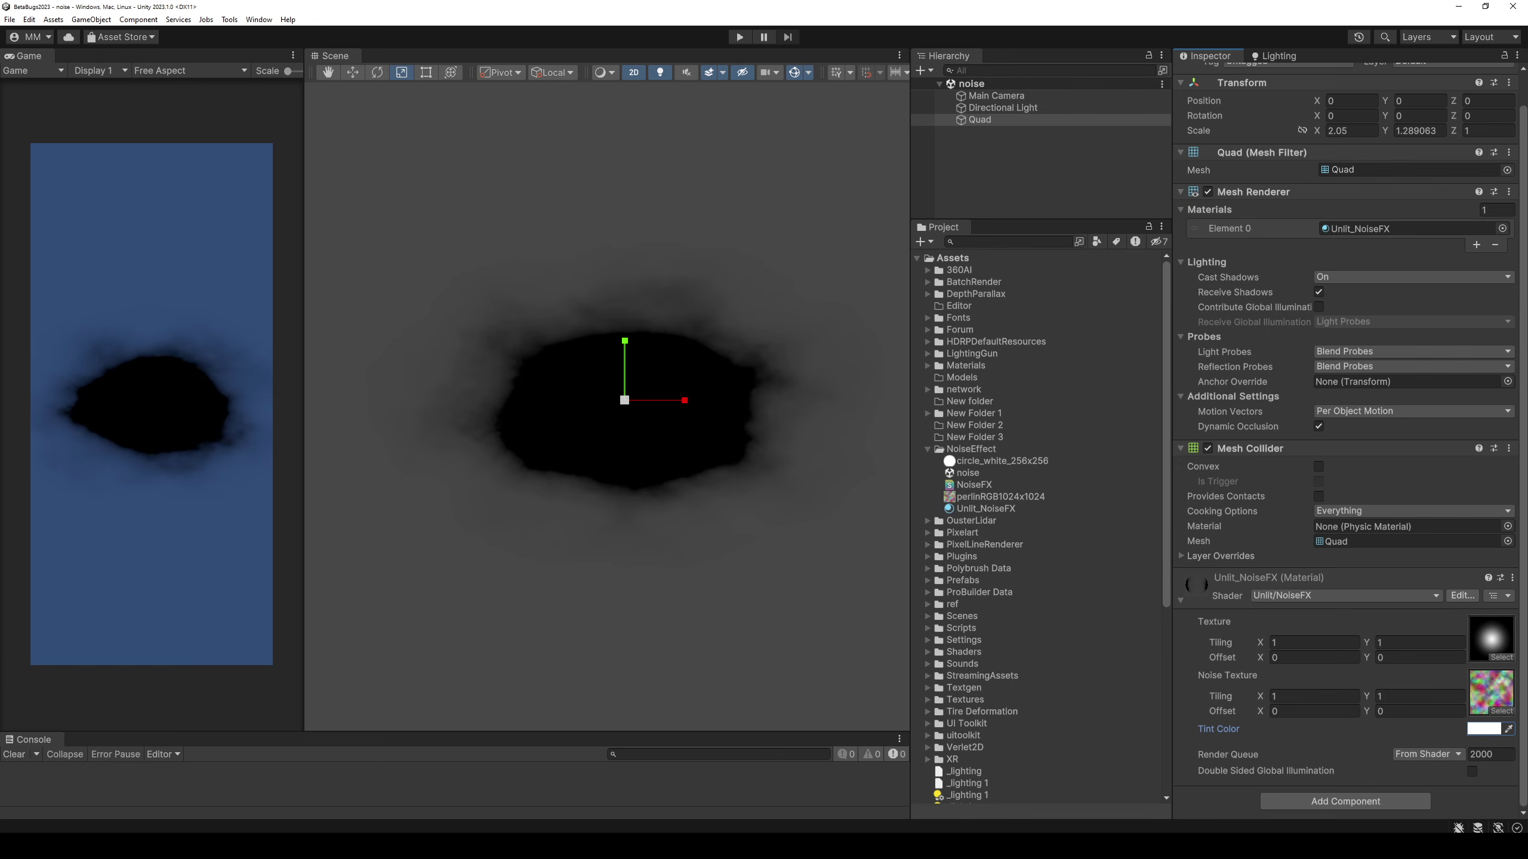
Change line 61 to 'col.rgb = _Tint.rgb * col.a;' and save.
key(alt+Tab)
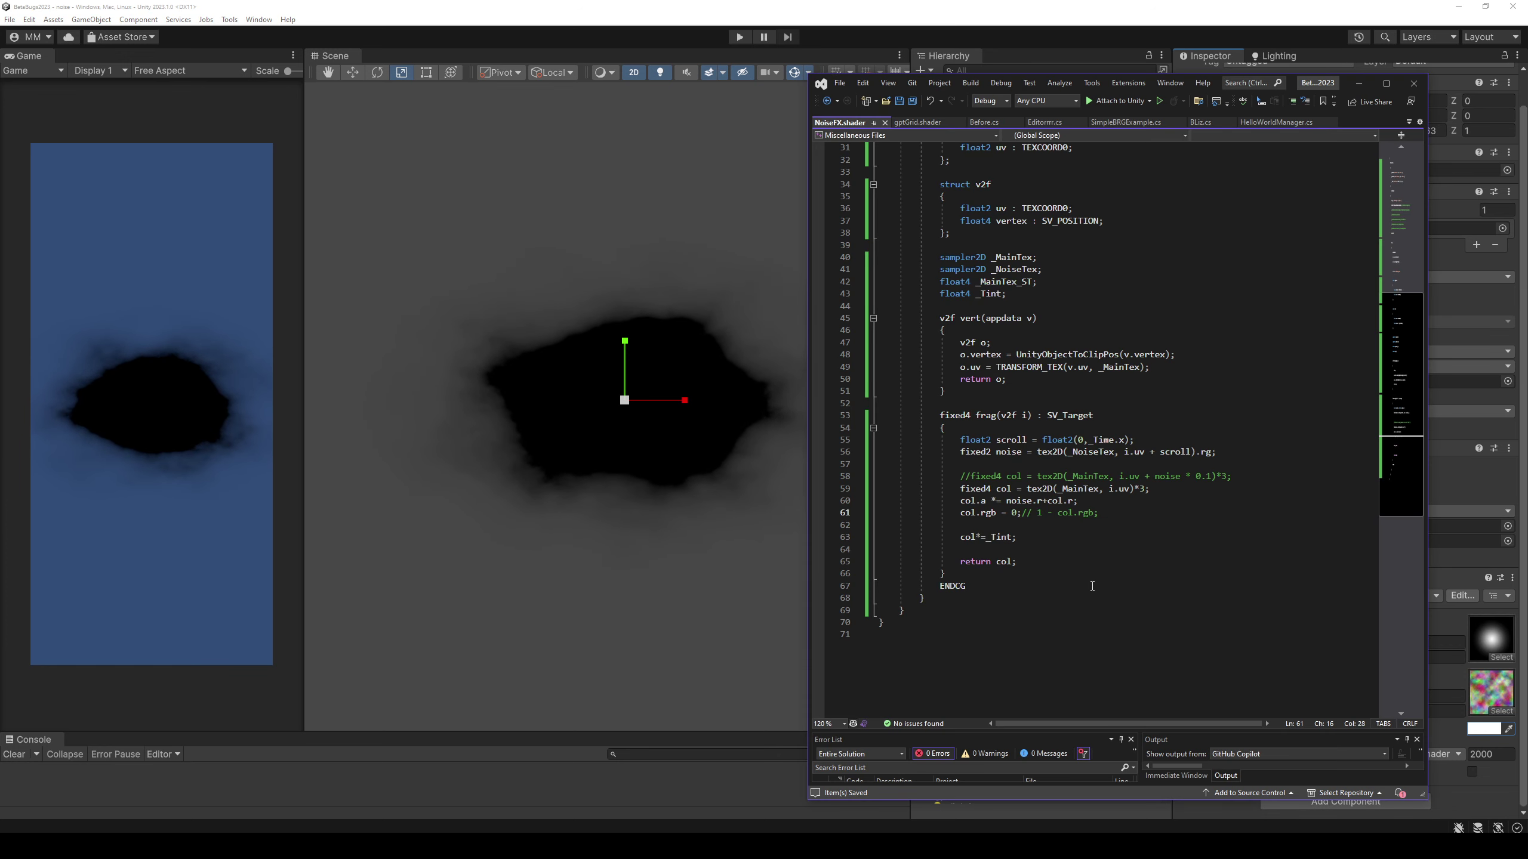
key(shift+End)
text(_)
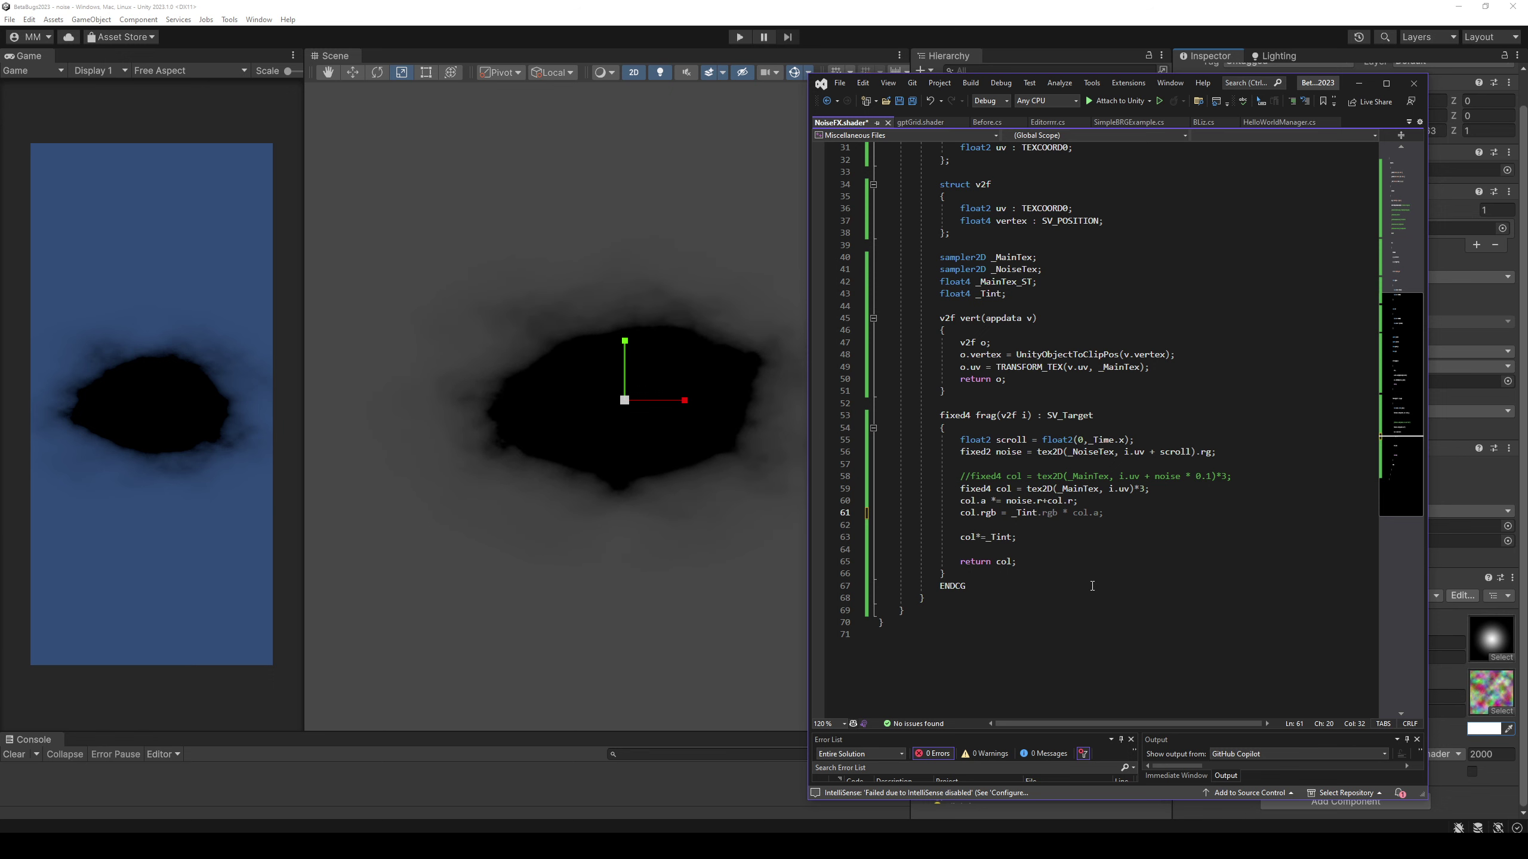
key(Tab)
key(ctrl+s)
key(alt+Tab)
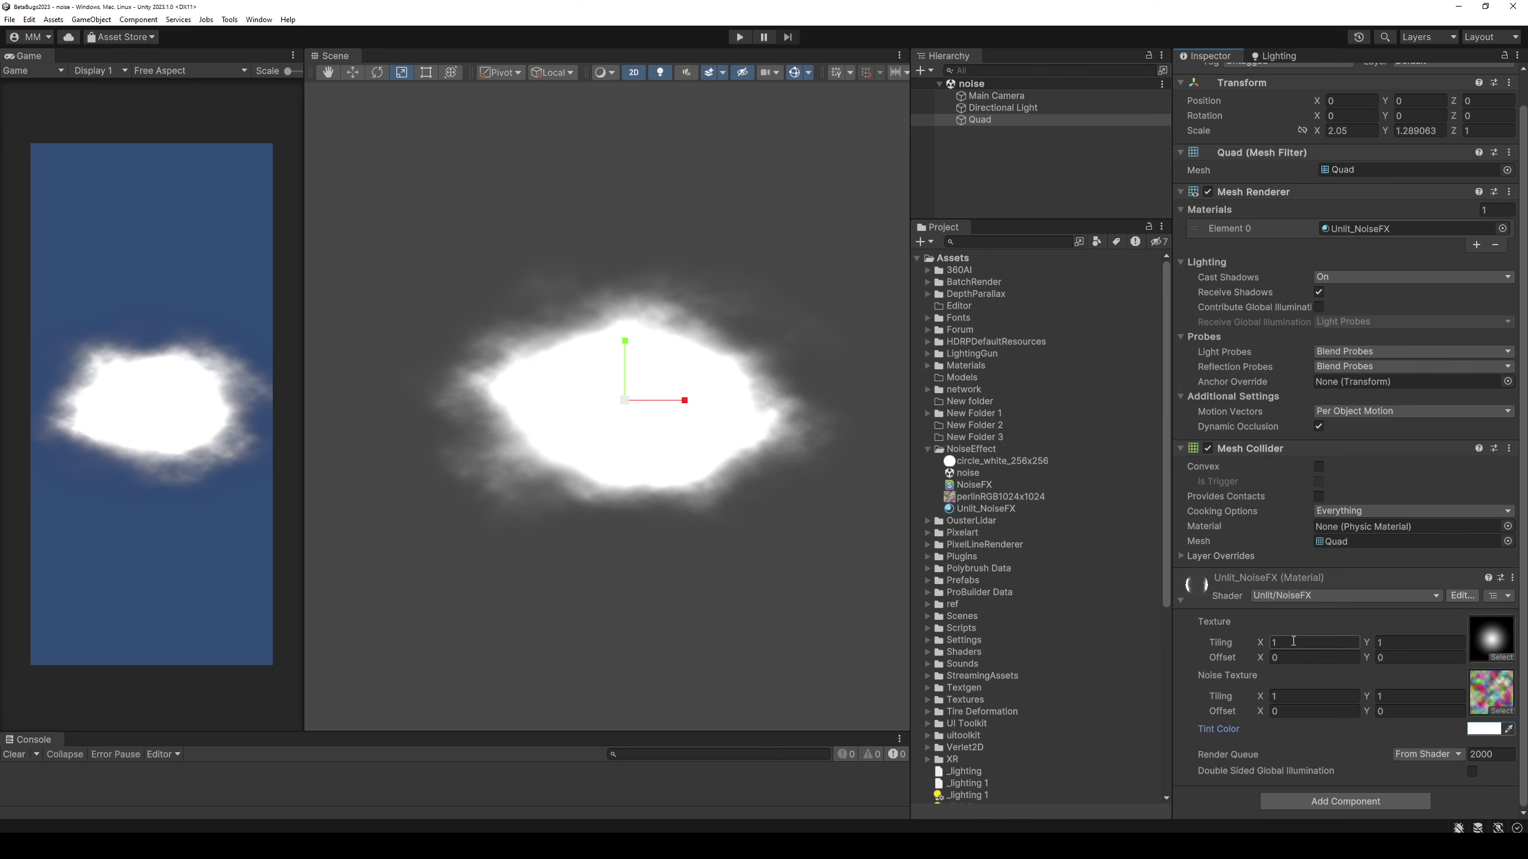
Try dark red, white, saturated red and magenta tints, settling on yellow FFDB00.
click(1477, 727)
mouse_move(1425, 569)
mouse_down()
mouse_move(1526, 593)
mouse_move(1475, 594)
mouse_up()
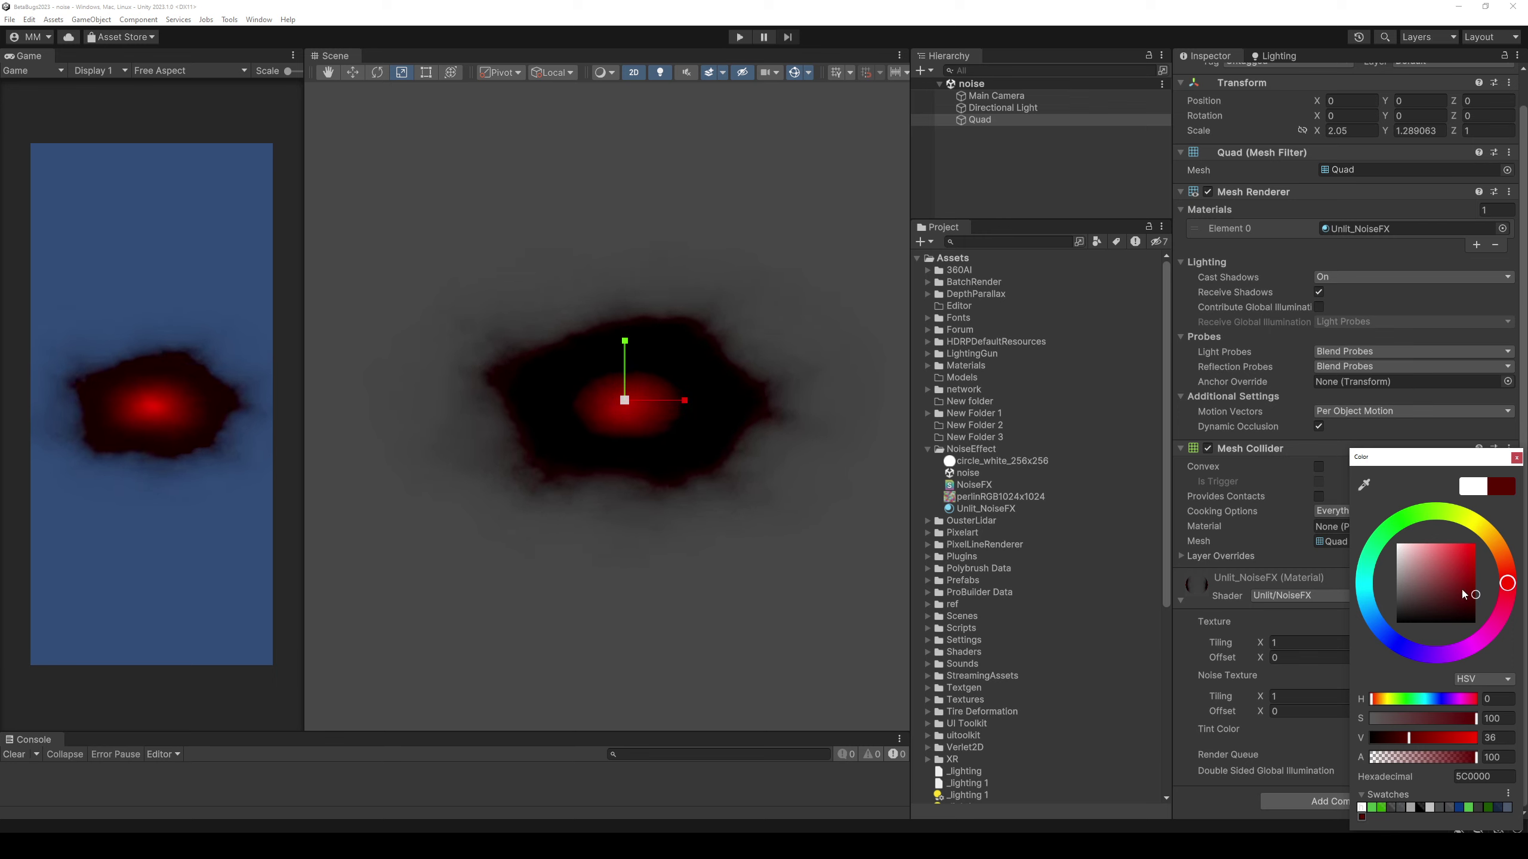
mouse_move(1463, 594)
mouse_down()
mouse_move(1350, 556)
mouse_move(1336, 509)
mouse_up()
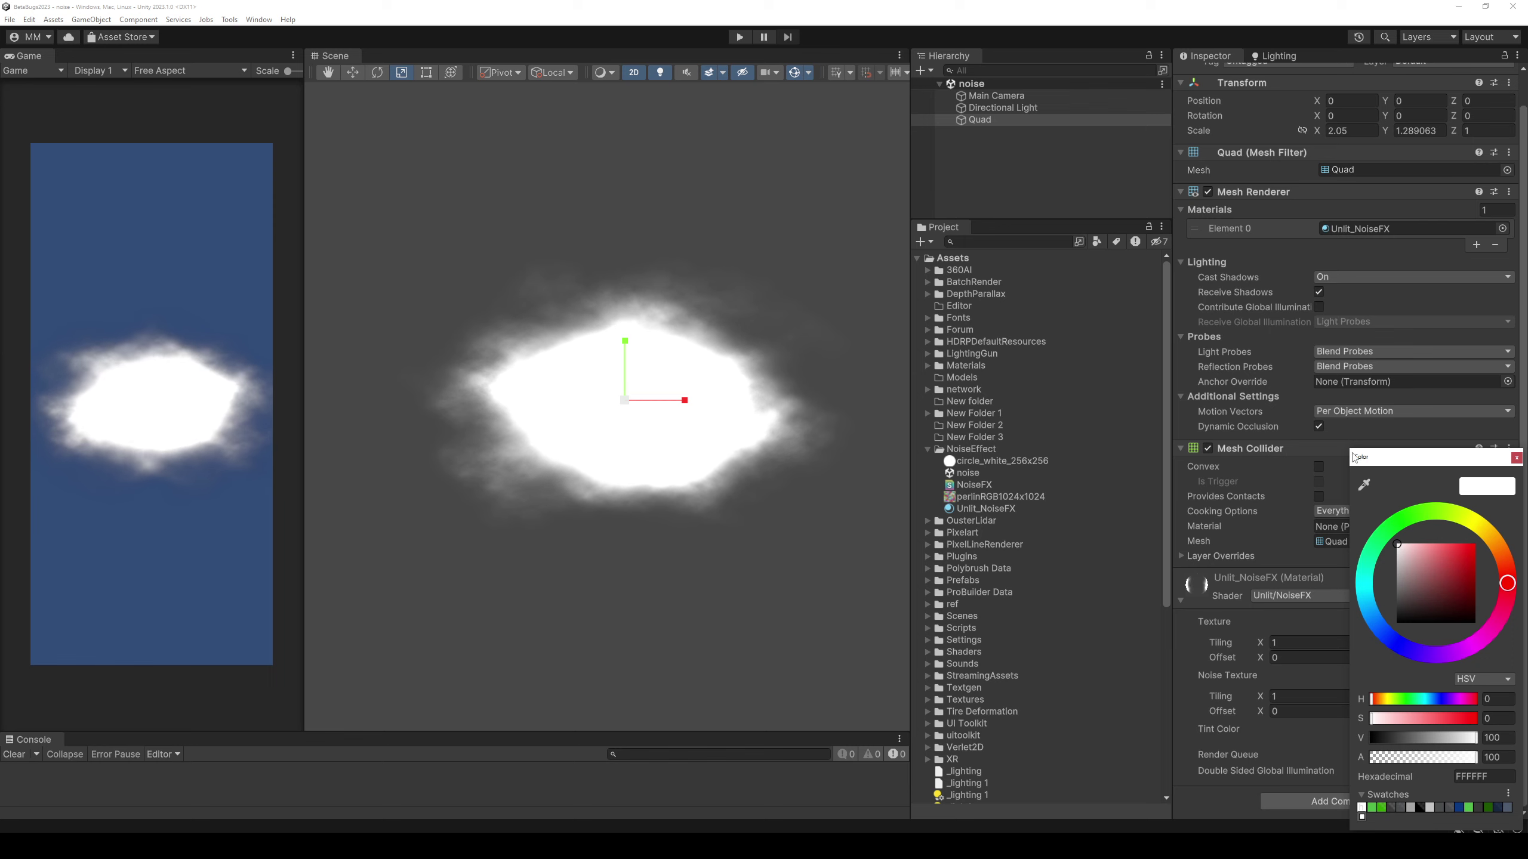
drag(1444, 554, 1501, 524)
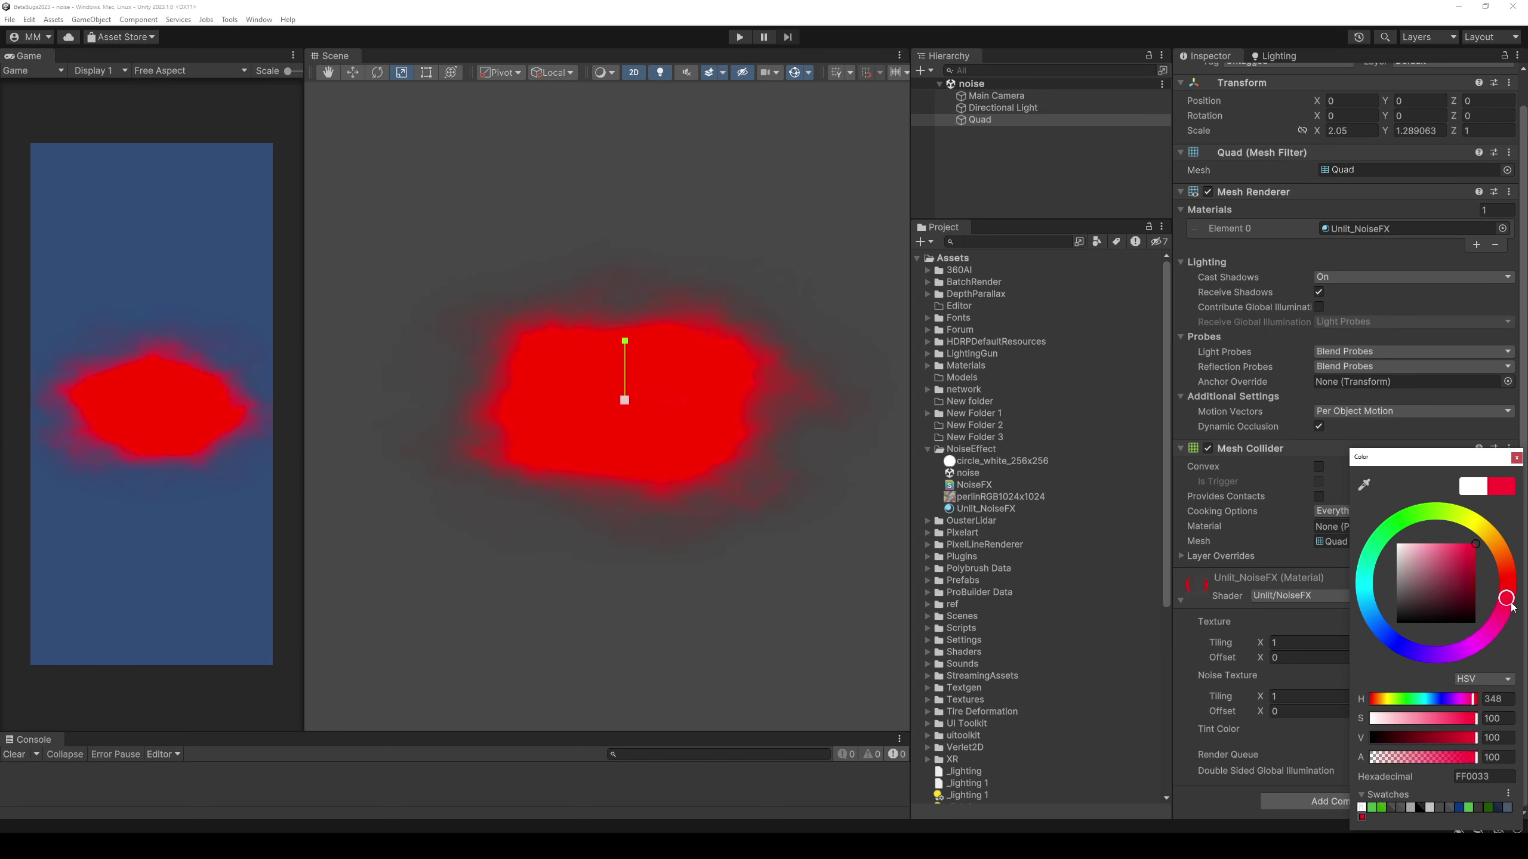
mouse_move(1510, 606)
mouse_down()
mouse_move(1472, 633)
mouse_move(1395, 643)
mouse_move(1358, 510)
mouse_move(1481, 466)
mouse_up()
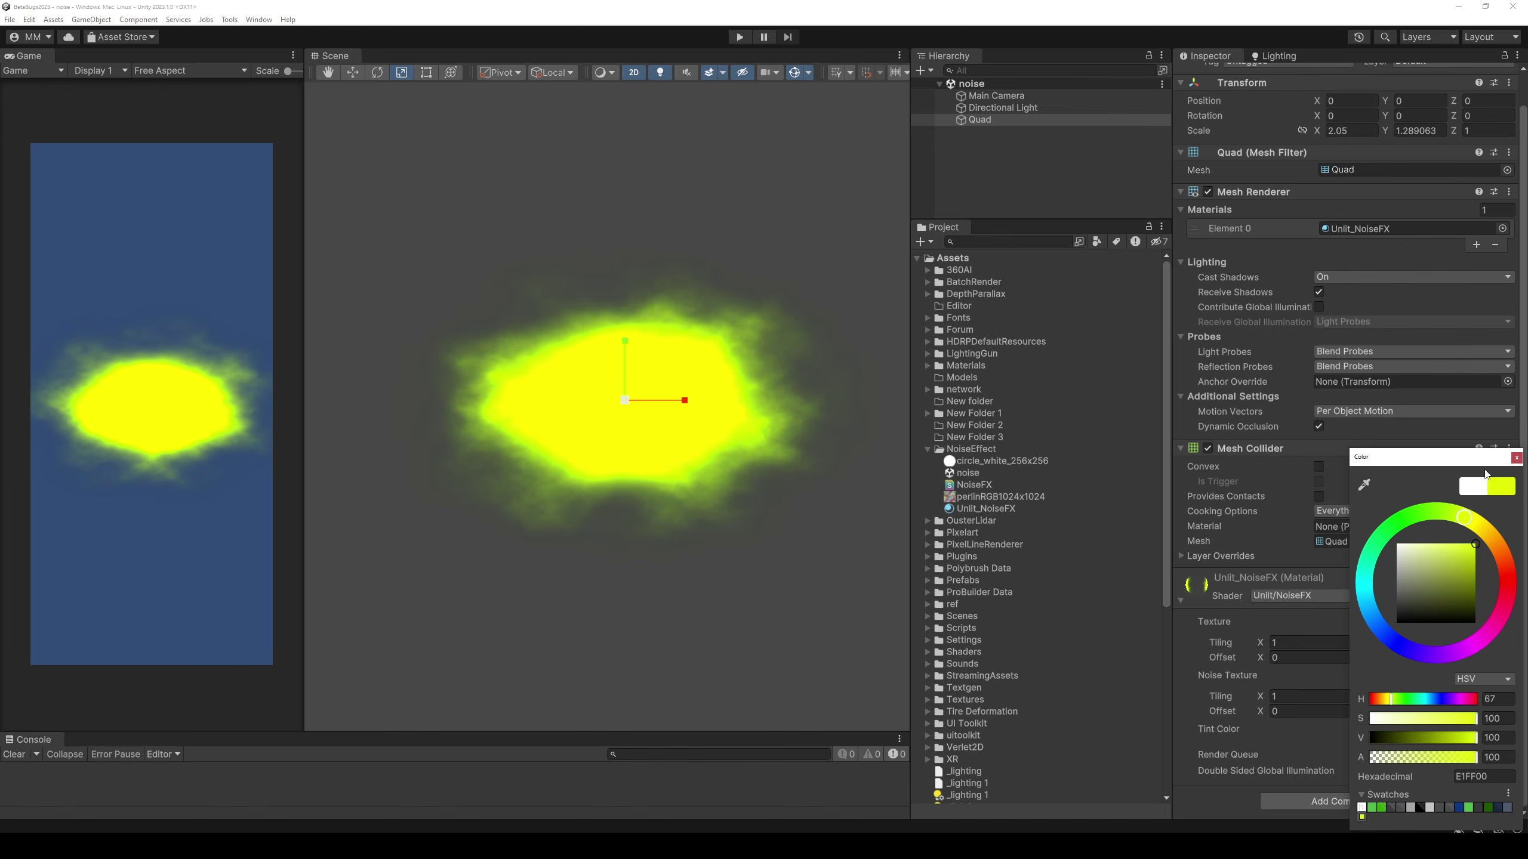
drag(1481, 467, 1510, 497)
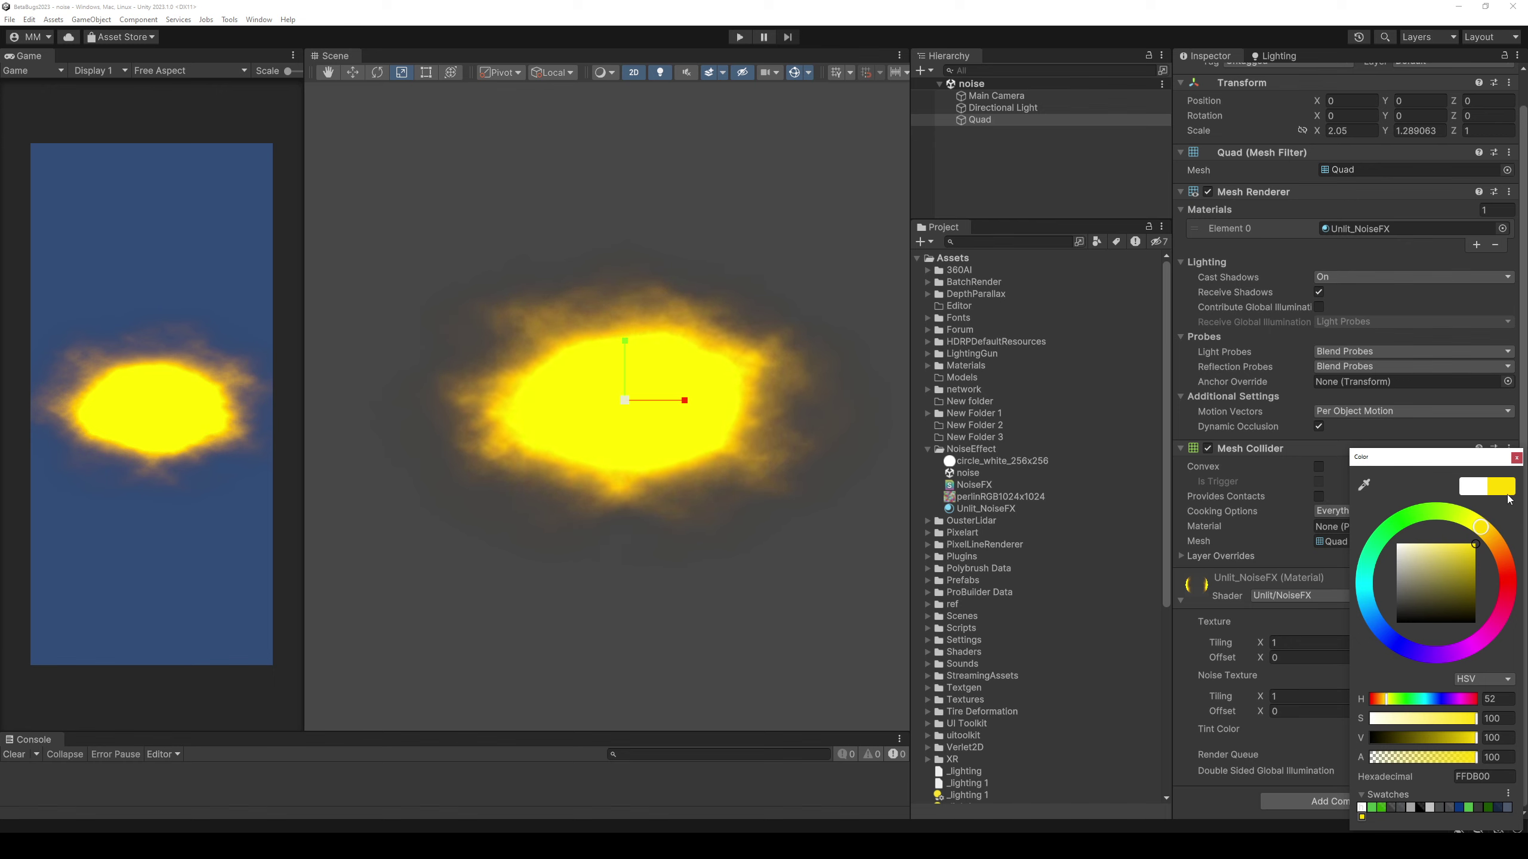
middle_drag(311, 400, 423, 400)
key(f)
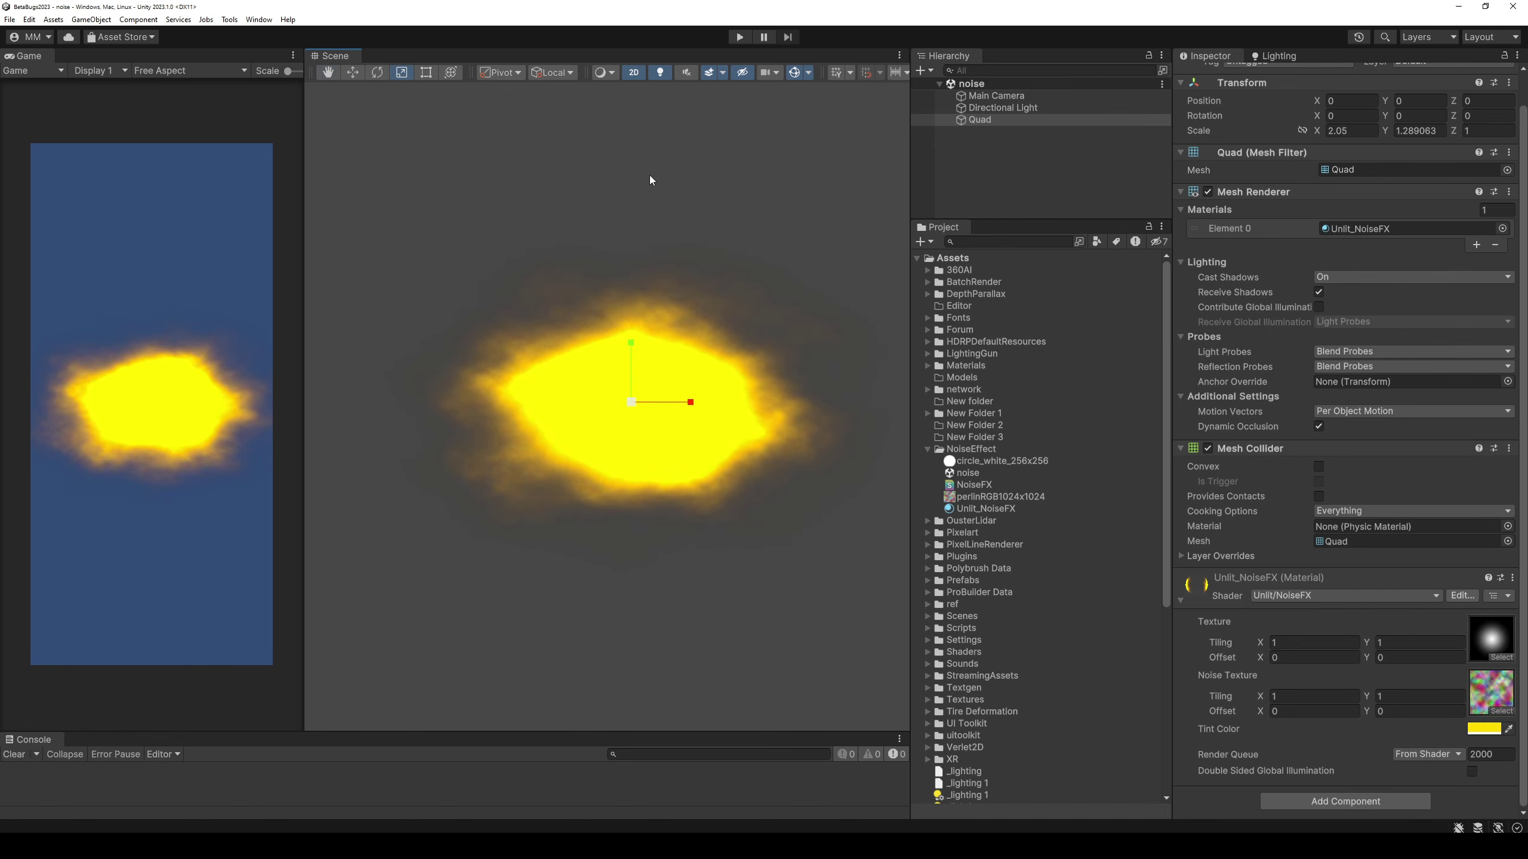
Run the scene in Play mode, test tint brightness 48 and 34, then restore bright yellow.
click(739, 37)
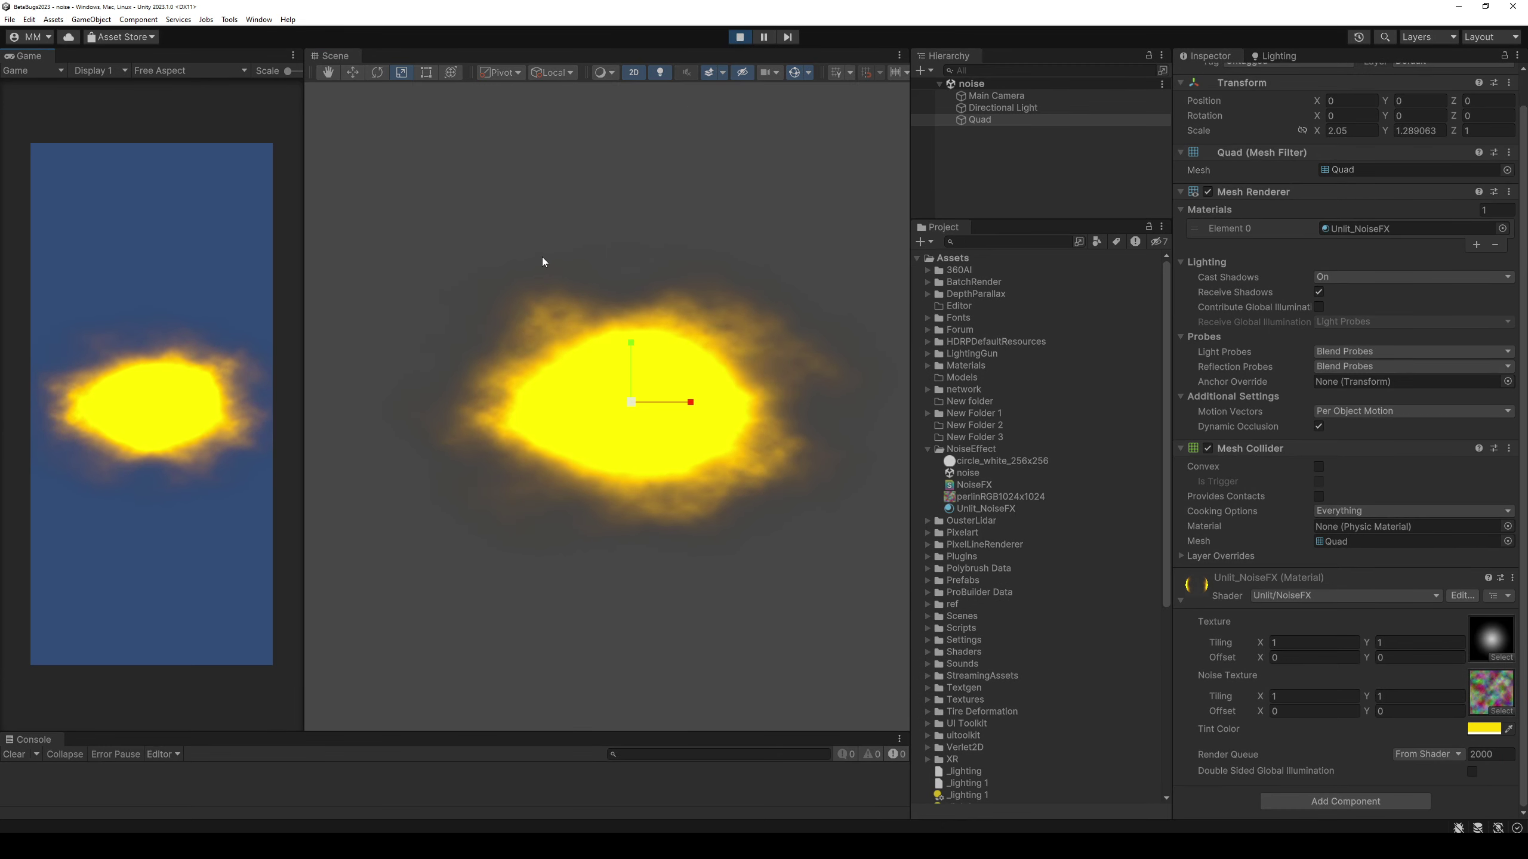
key(alt+Tab)
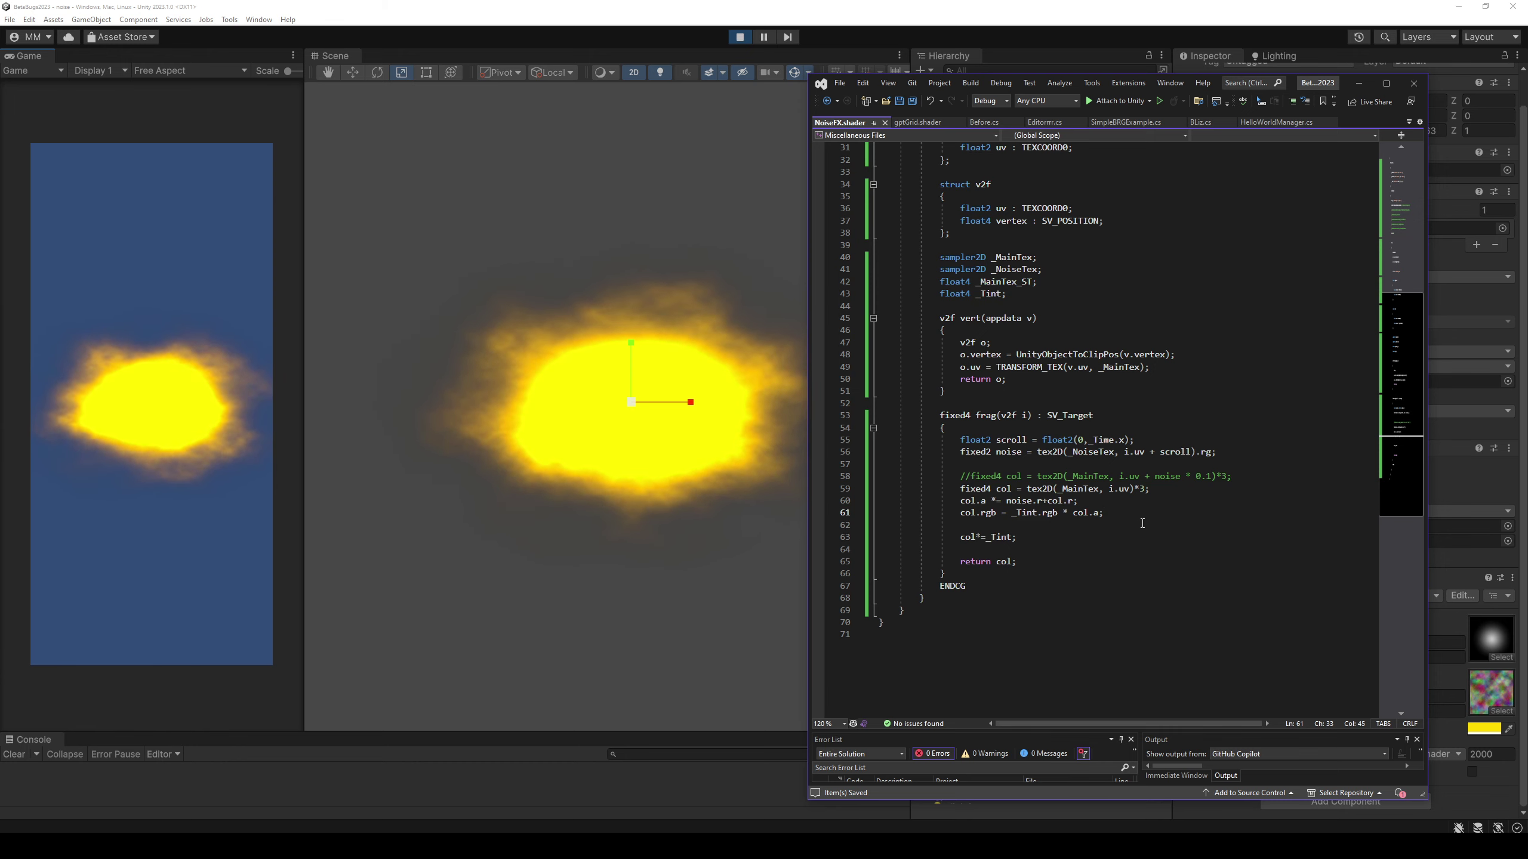
key(alt+Tab)
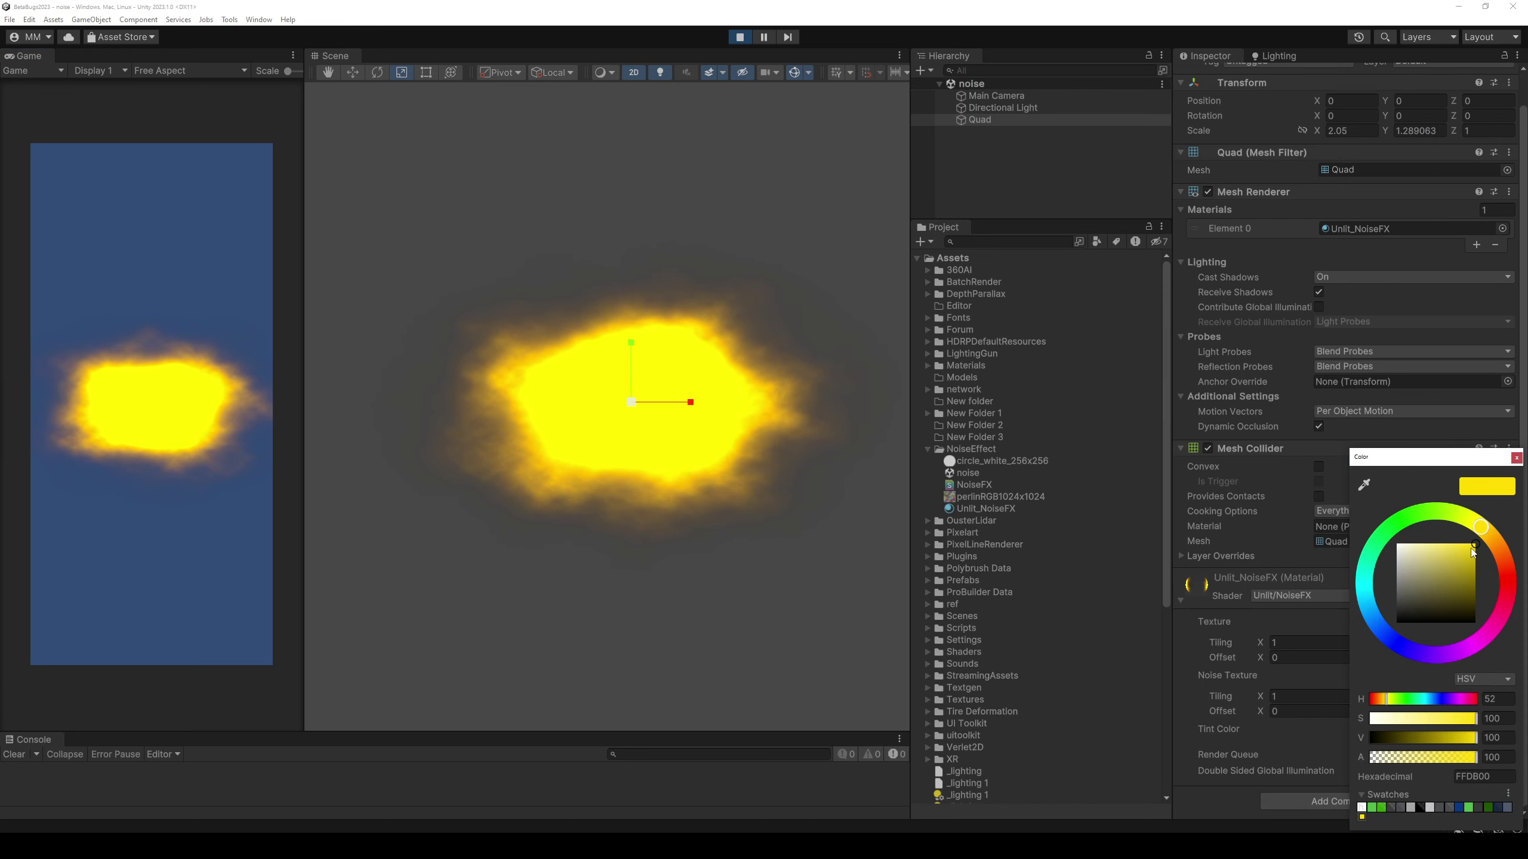
drag(1448, 565, 1496, 591)
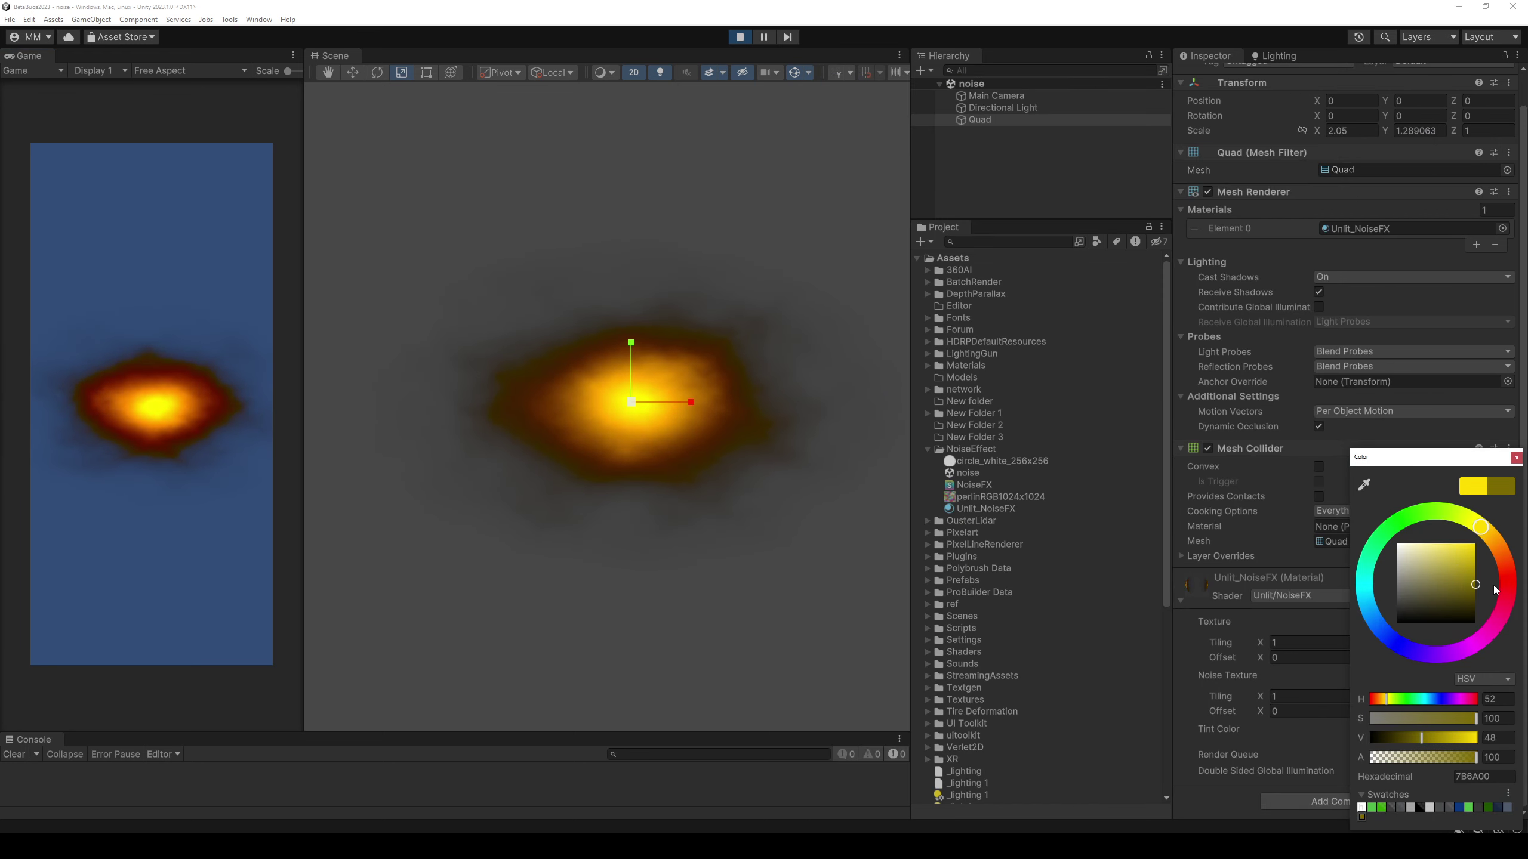
drag(1495, 591, 1509, 600)
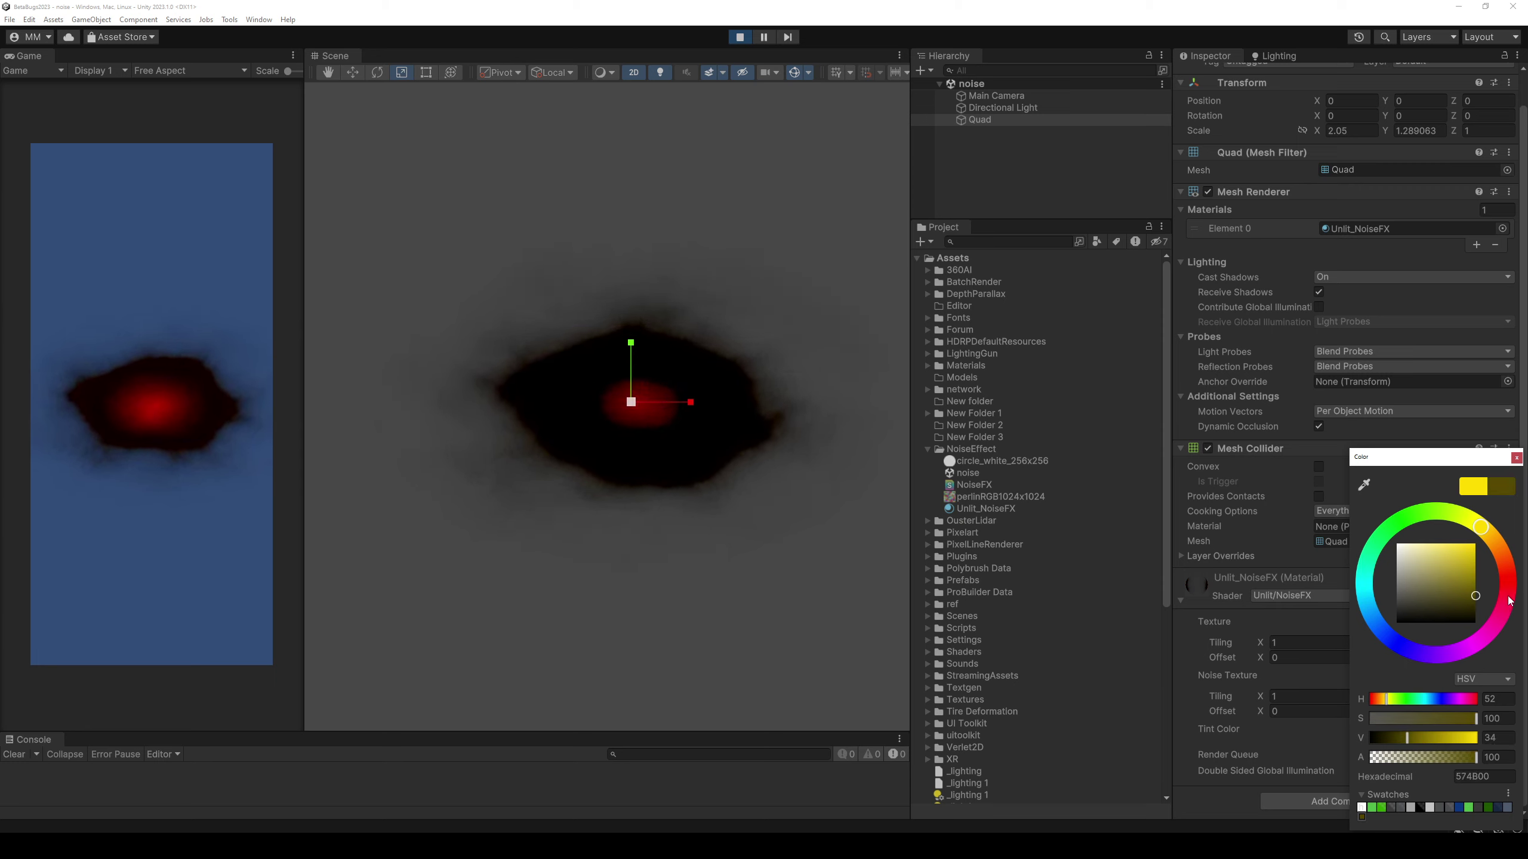
click(1473, 486)
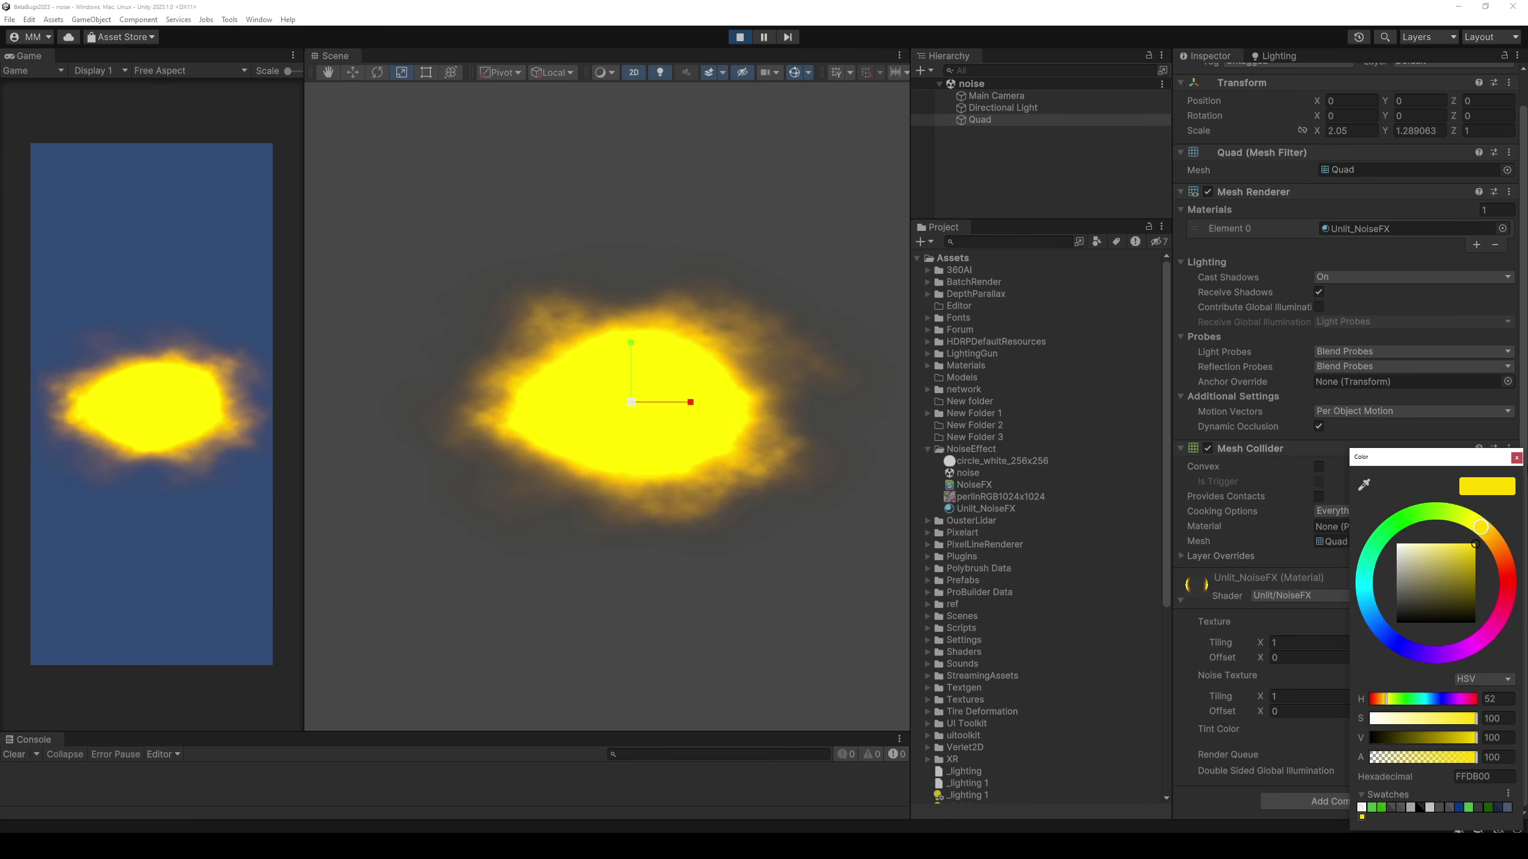
Select Main Camera and try white, dark green and grey backgrounds before reverting to blue 314D79.
click(1040, 85)
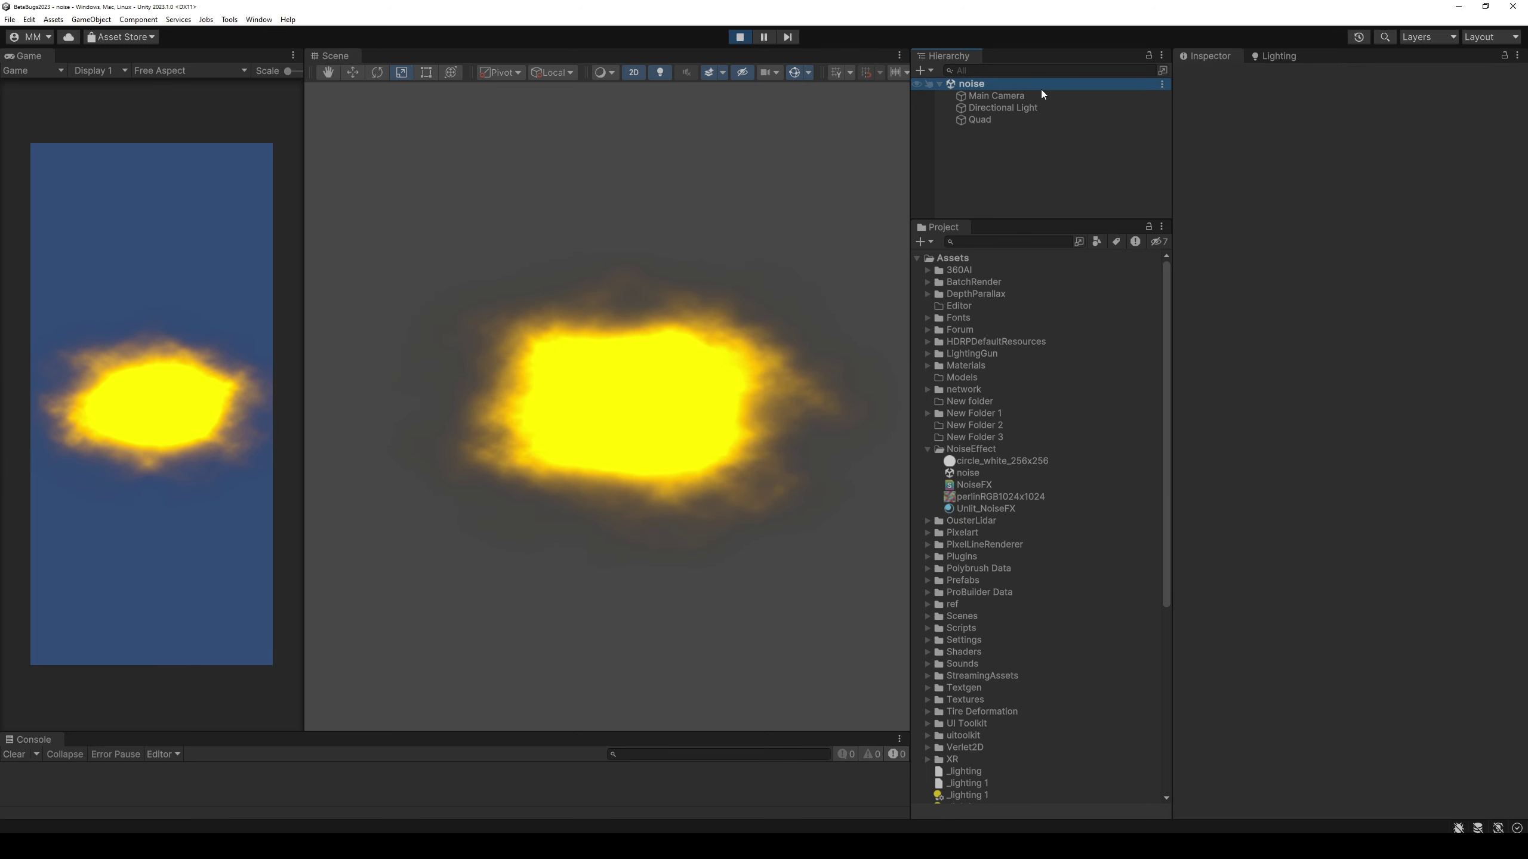
click(1041, 95)
click(1332, 217)
mouse_move(1423, 333)
mouse_down()
mouse_move(1334, 263)
mouse_move(1261, 252)
mouse_move(1383, 329)
mouse_move(1455, 243)
mouse_move(1432, 246)
mouse_move(1440, 285)
mouse_move(1374, 371)
mouse_move(1511, 387)
mouse_move(1460, 274)
mouse_up()
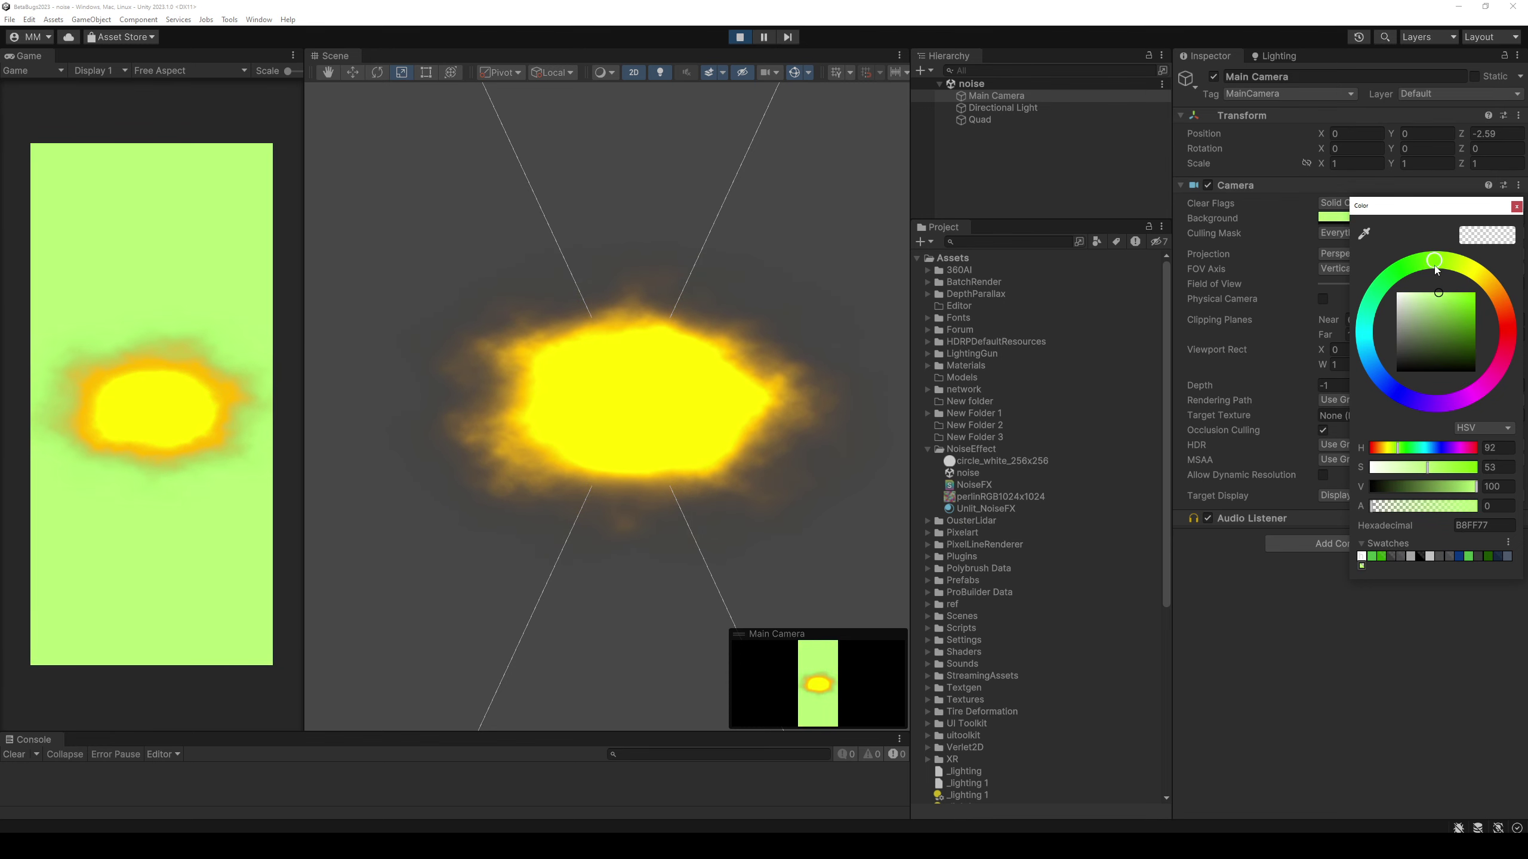
click(1436, 354)
mouse_move(1458, 360)
mouse_down()
mouse_move(1383, 358)
mouse_move(1396, 330)
mouse_up()
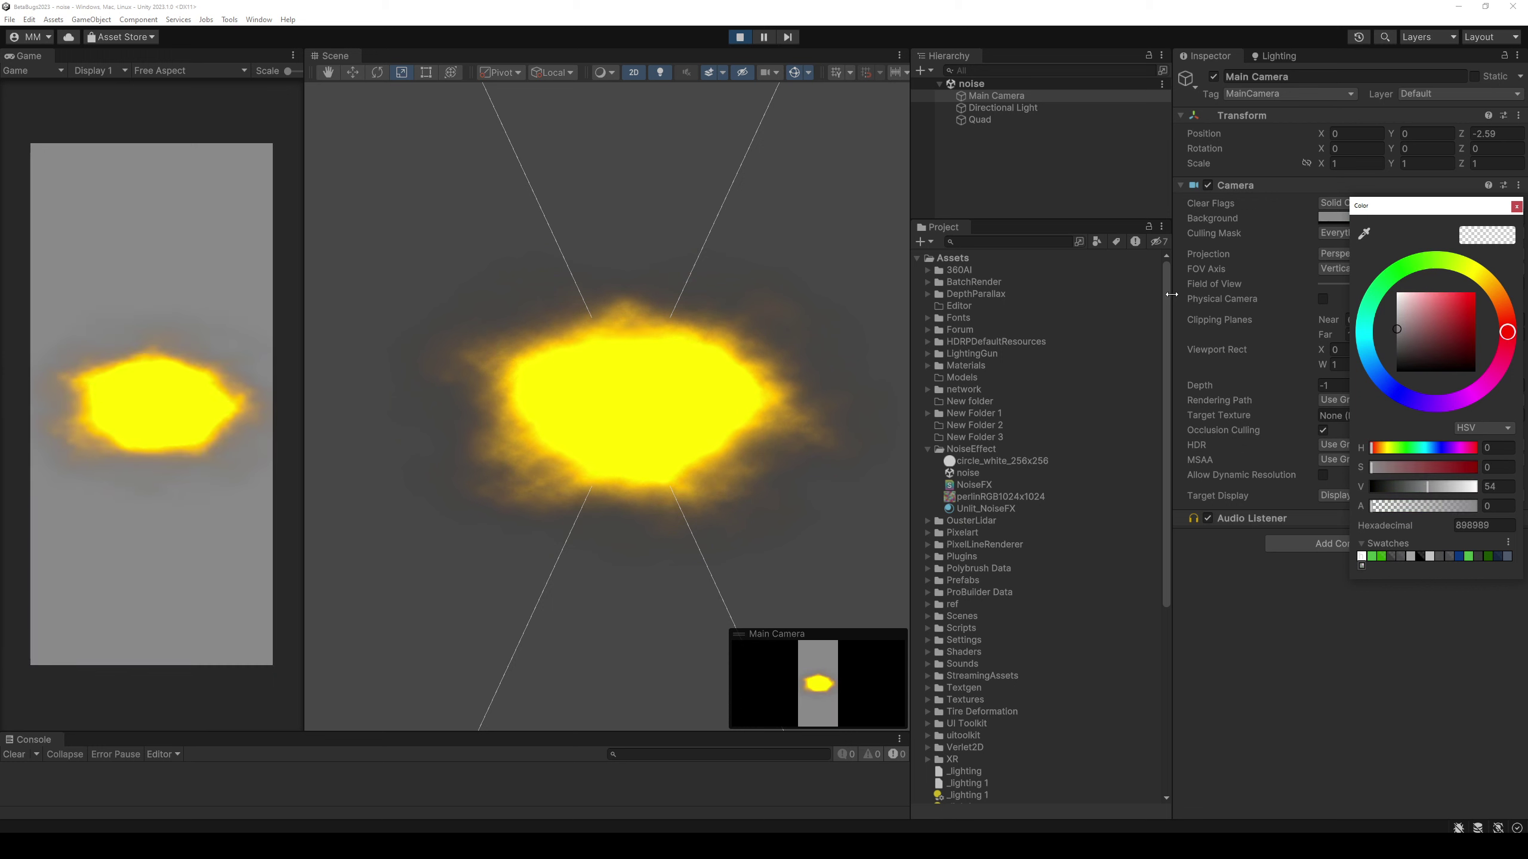
key(ctrl+v)
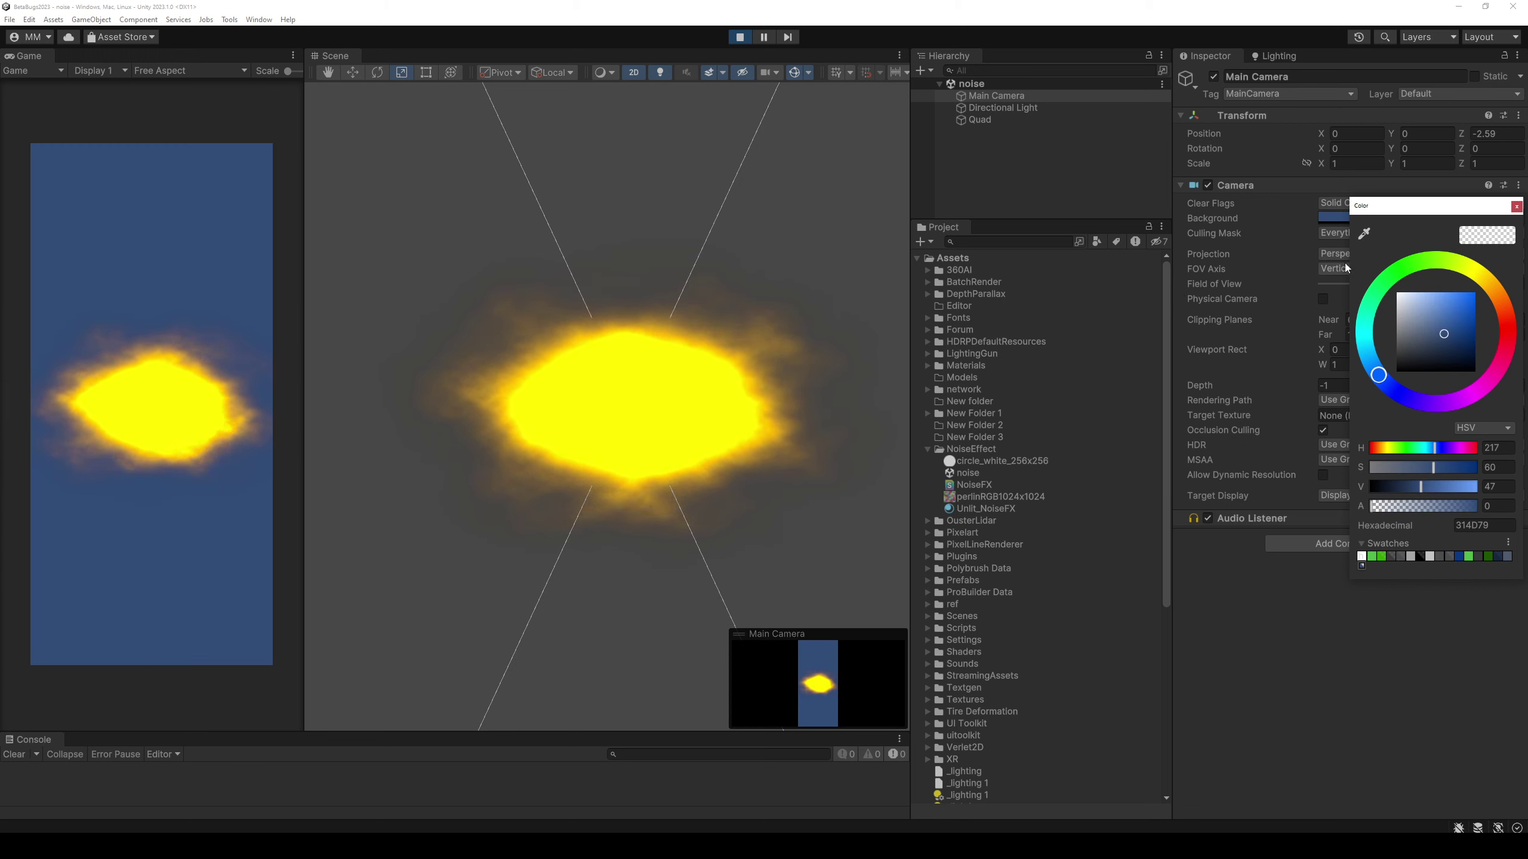
click(1516, 206)
key(ctrl+s)
click(986, 121)
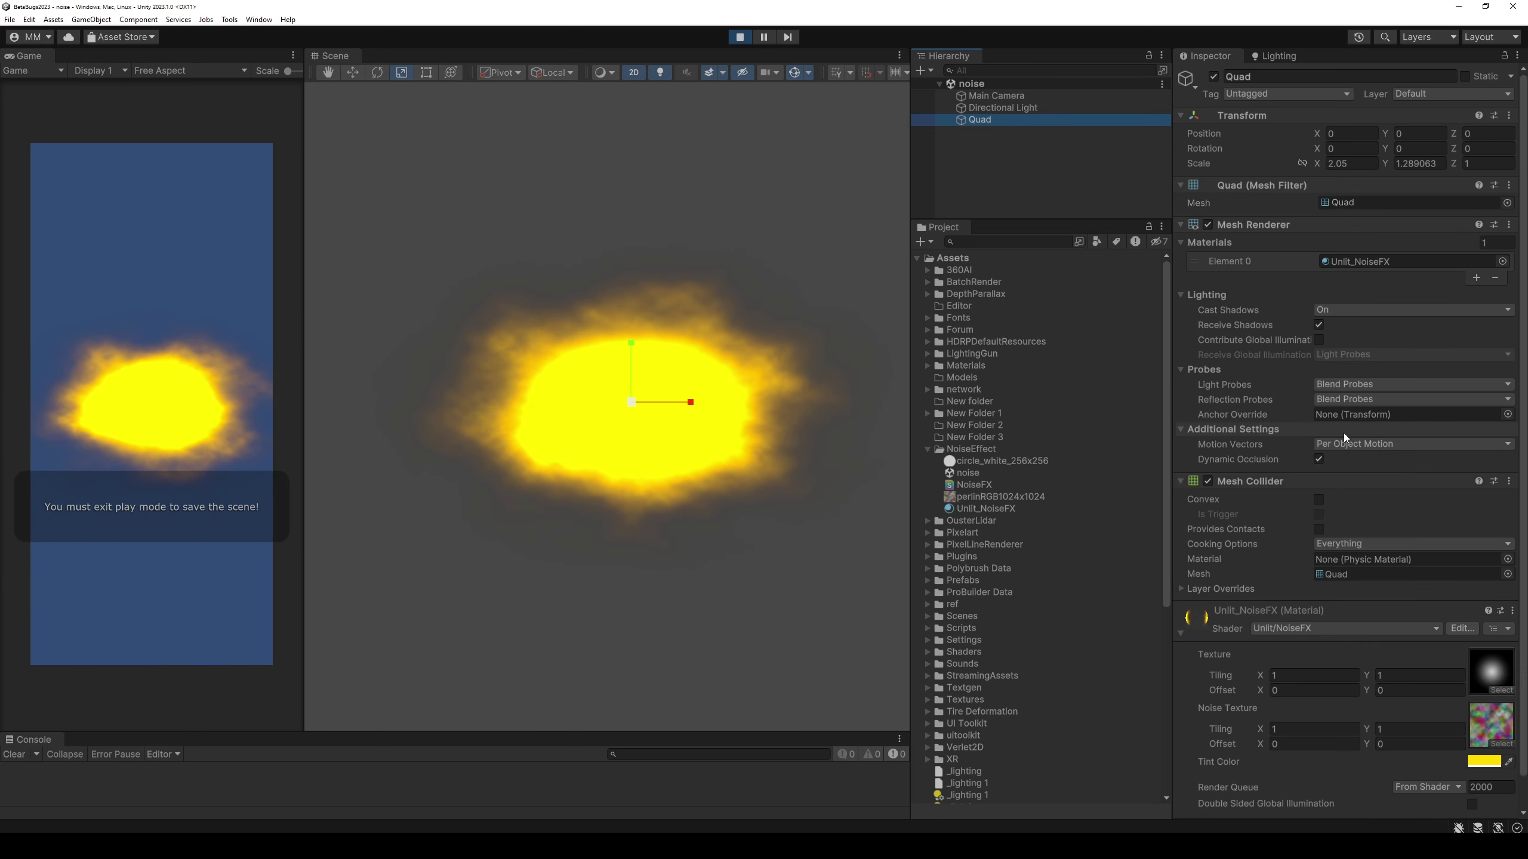
click(1483, 761)
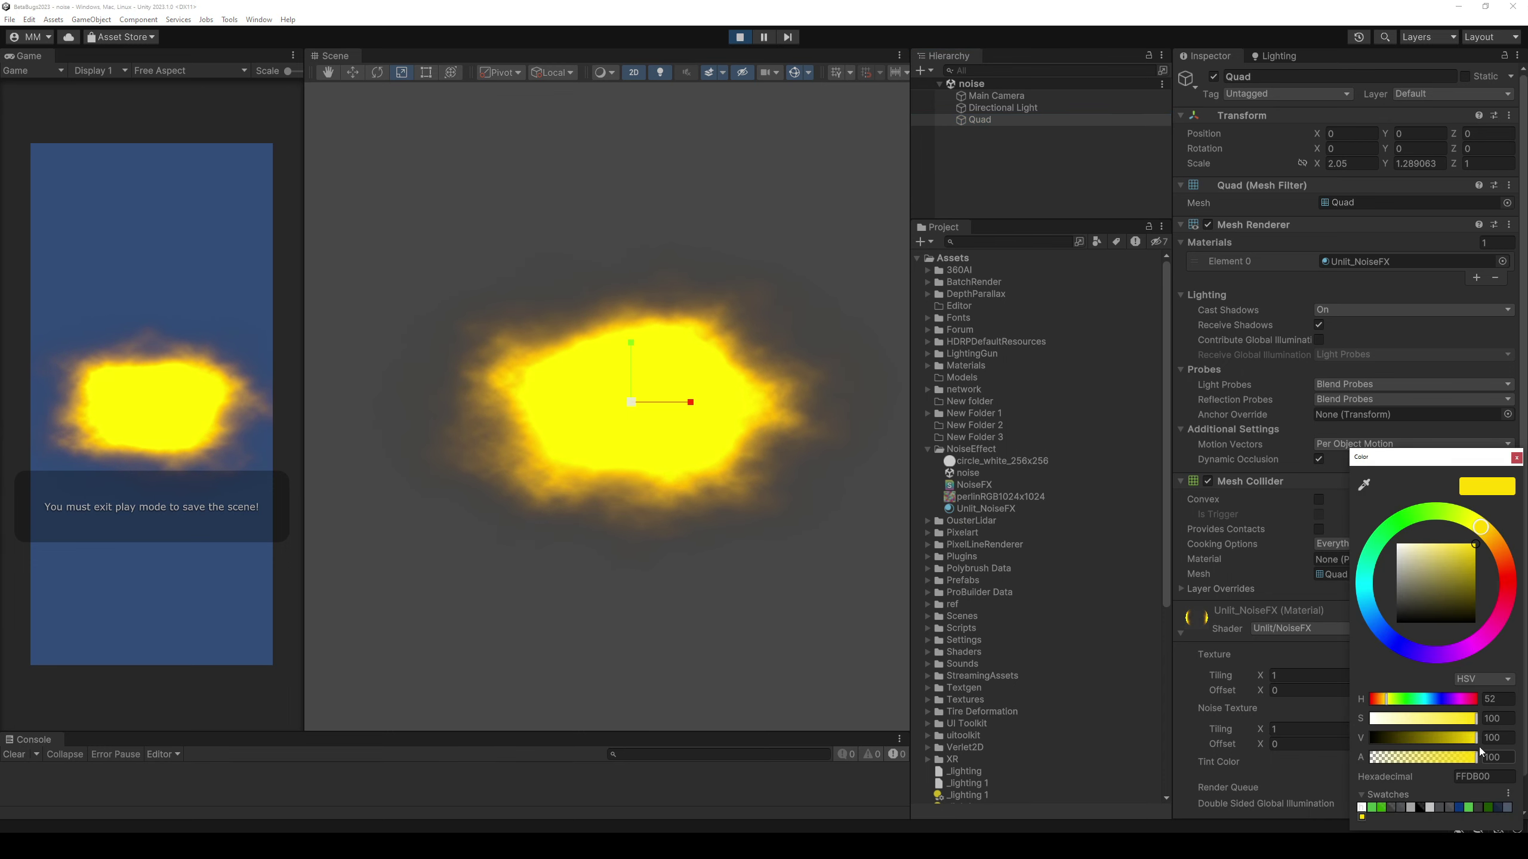
drag(1447, 578, 1404, 581)
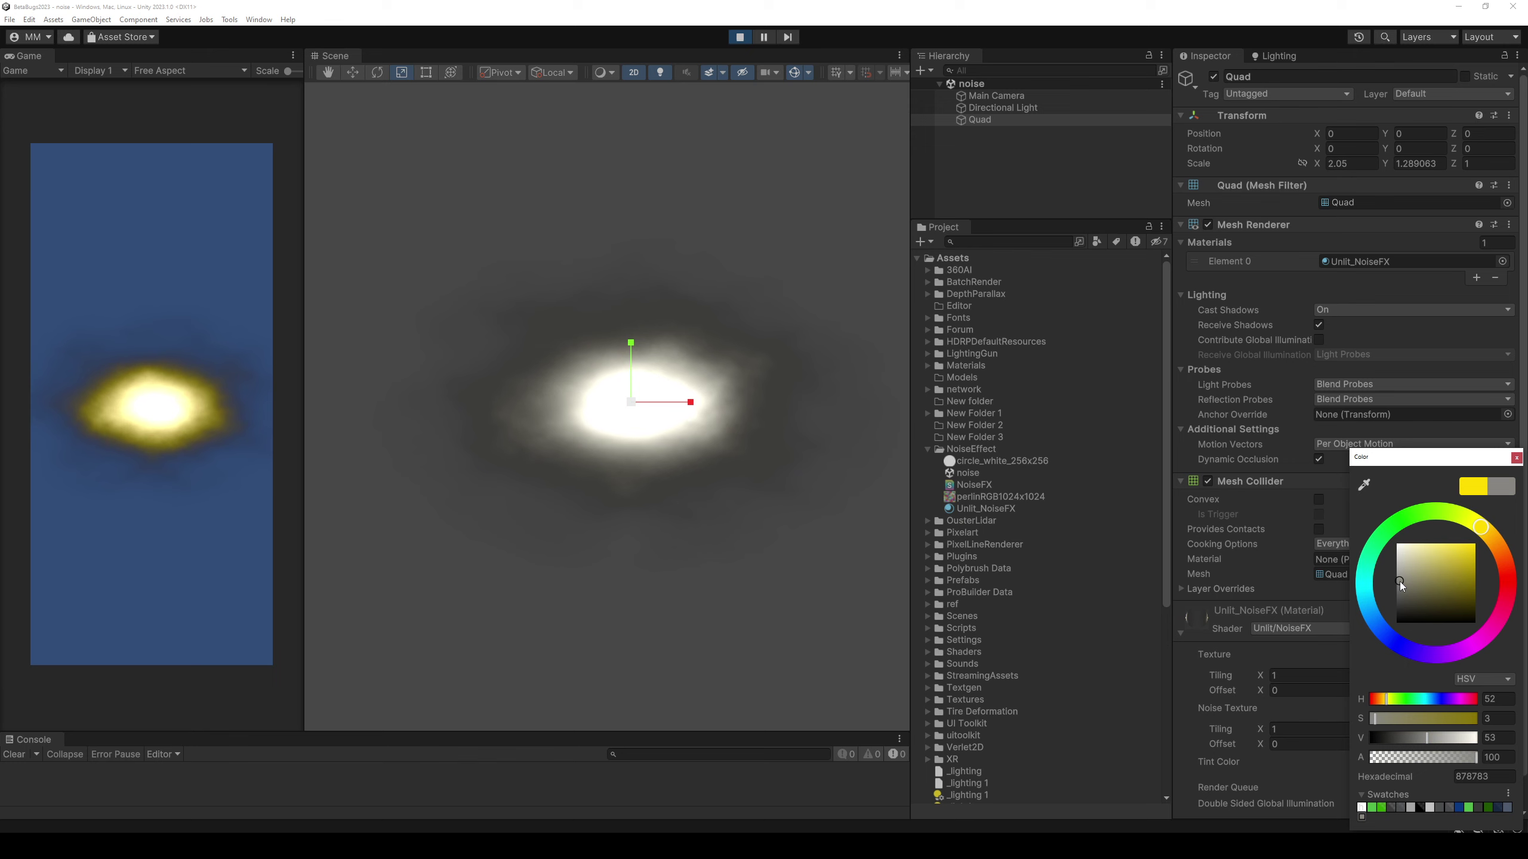
click(1472, 486)
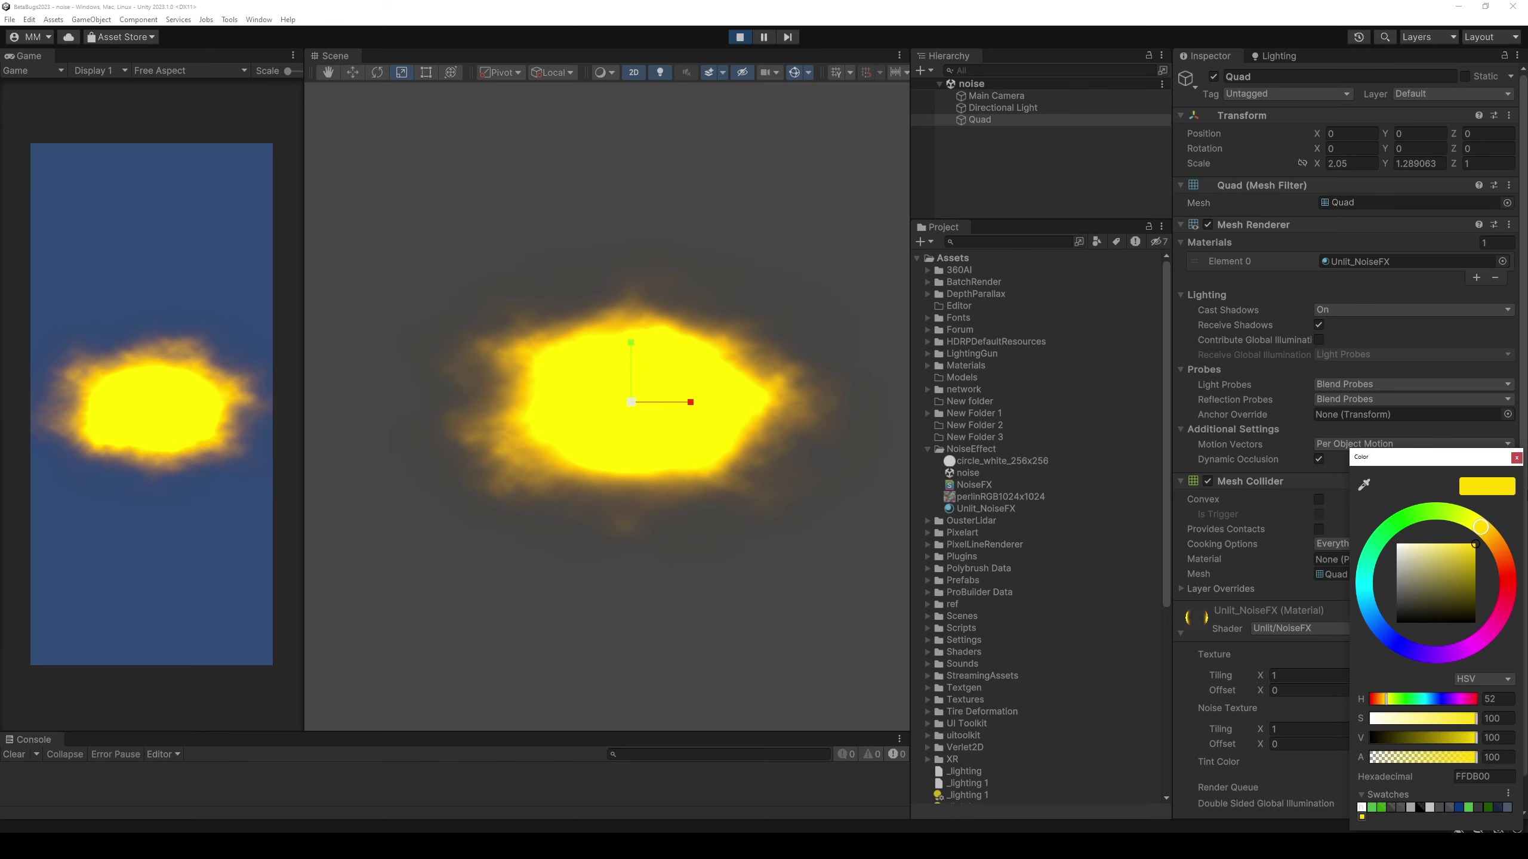
click(1447, 760)
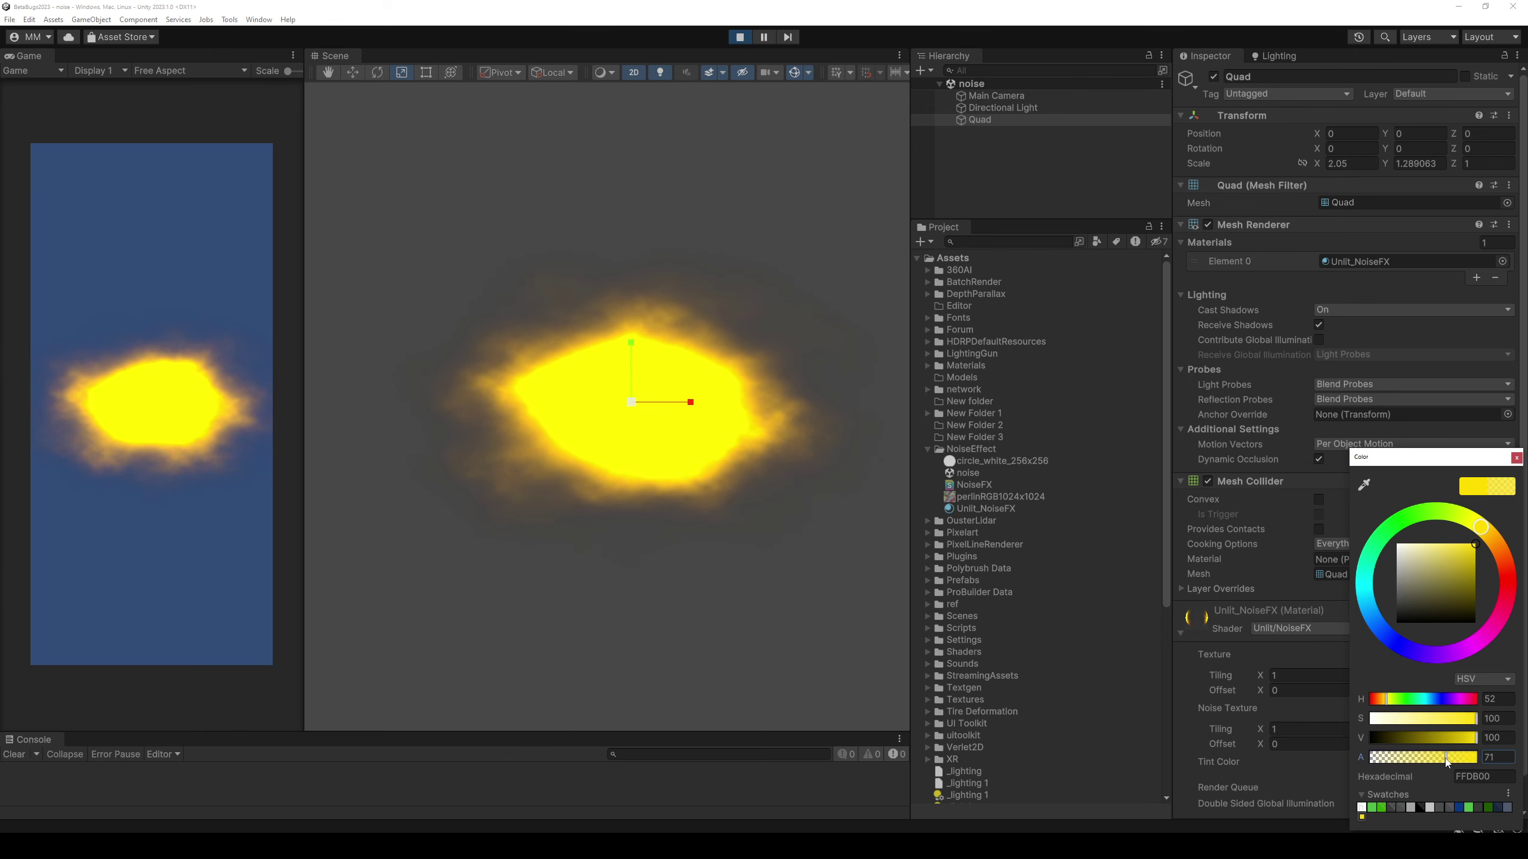
drag(1436, 761, 1374, 763)
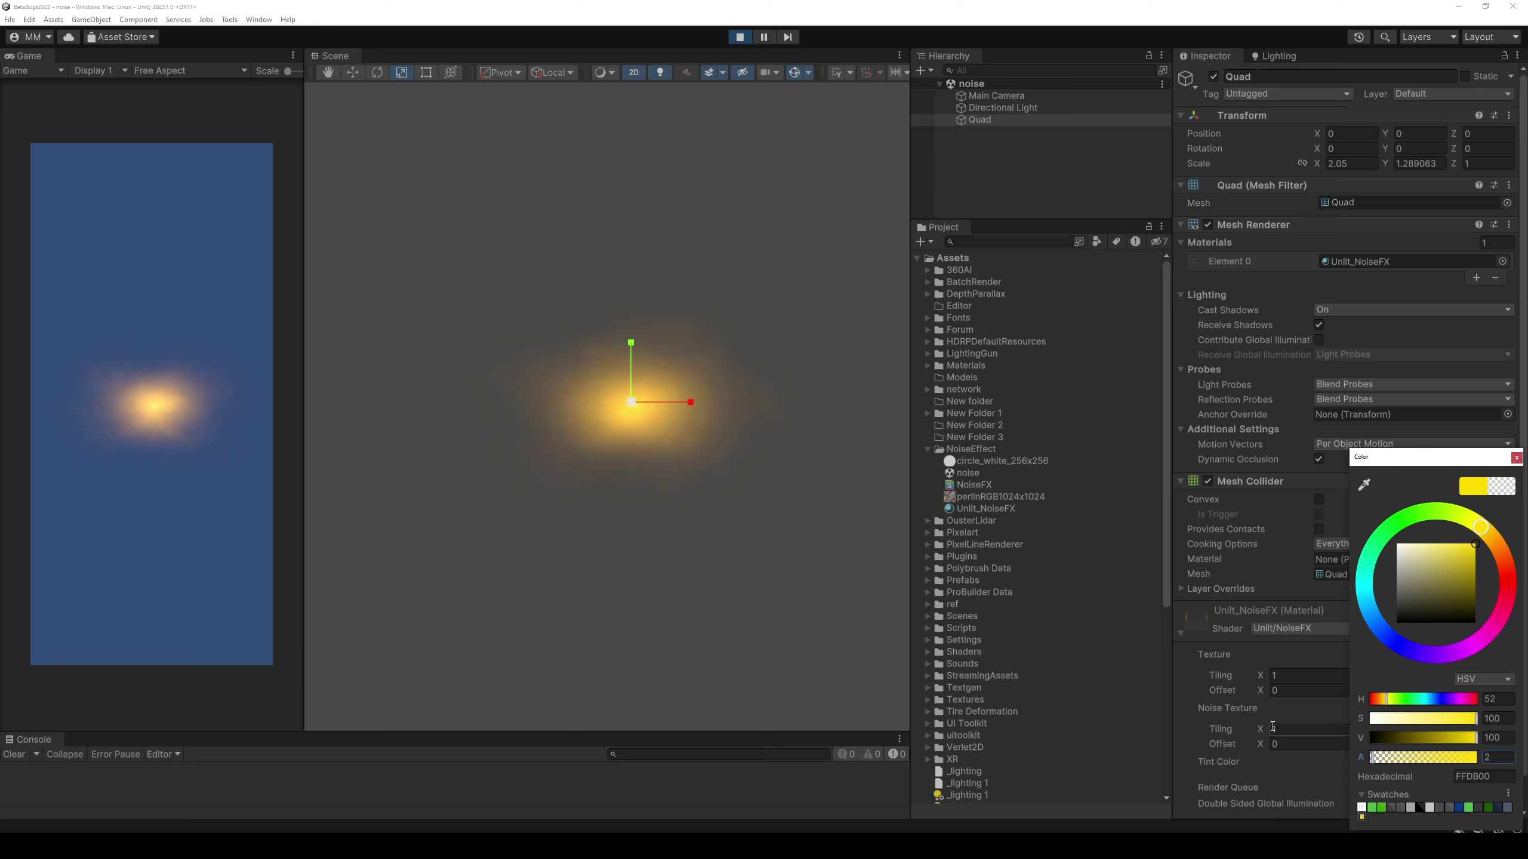
drag(1374, 758, 1478, 757)
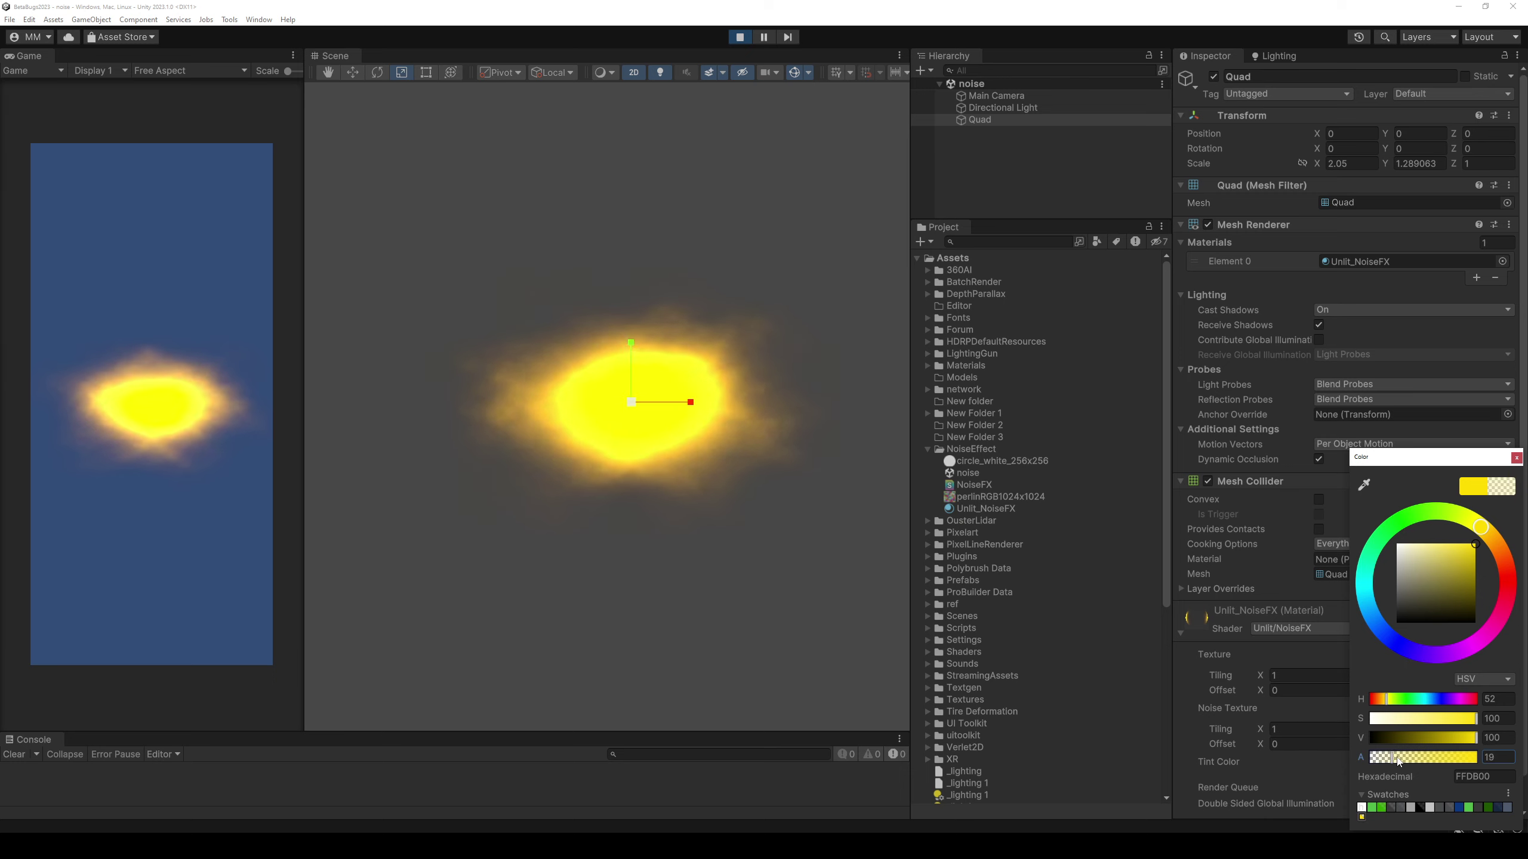
Close the colour picker and apply a Max Size of 64 to perlinRGB1024x1024.
key(Return)
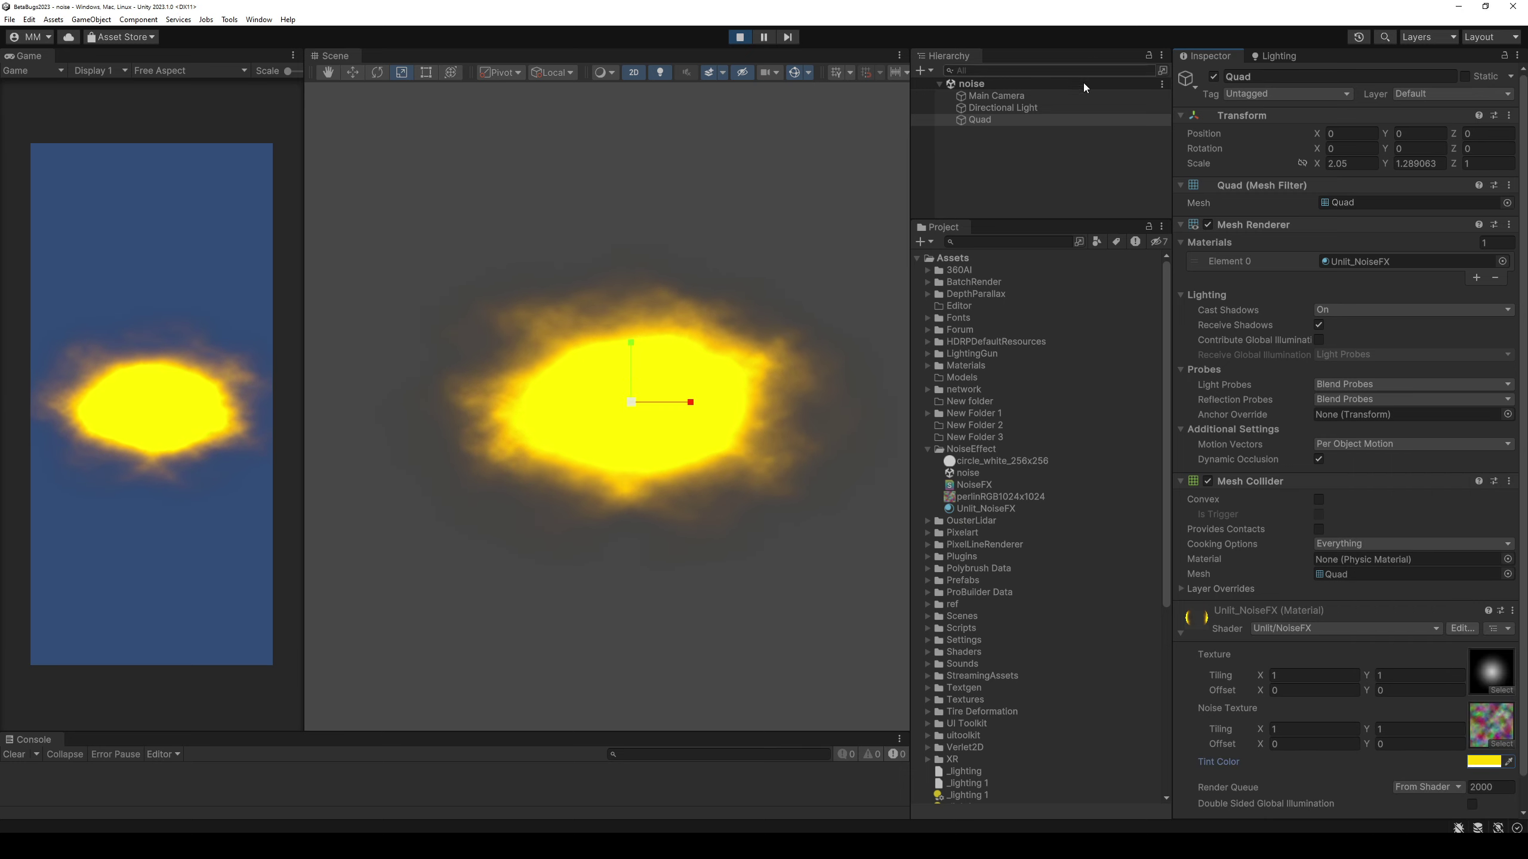
click(1489, 719)
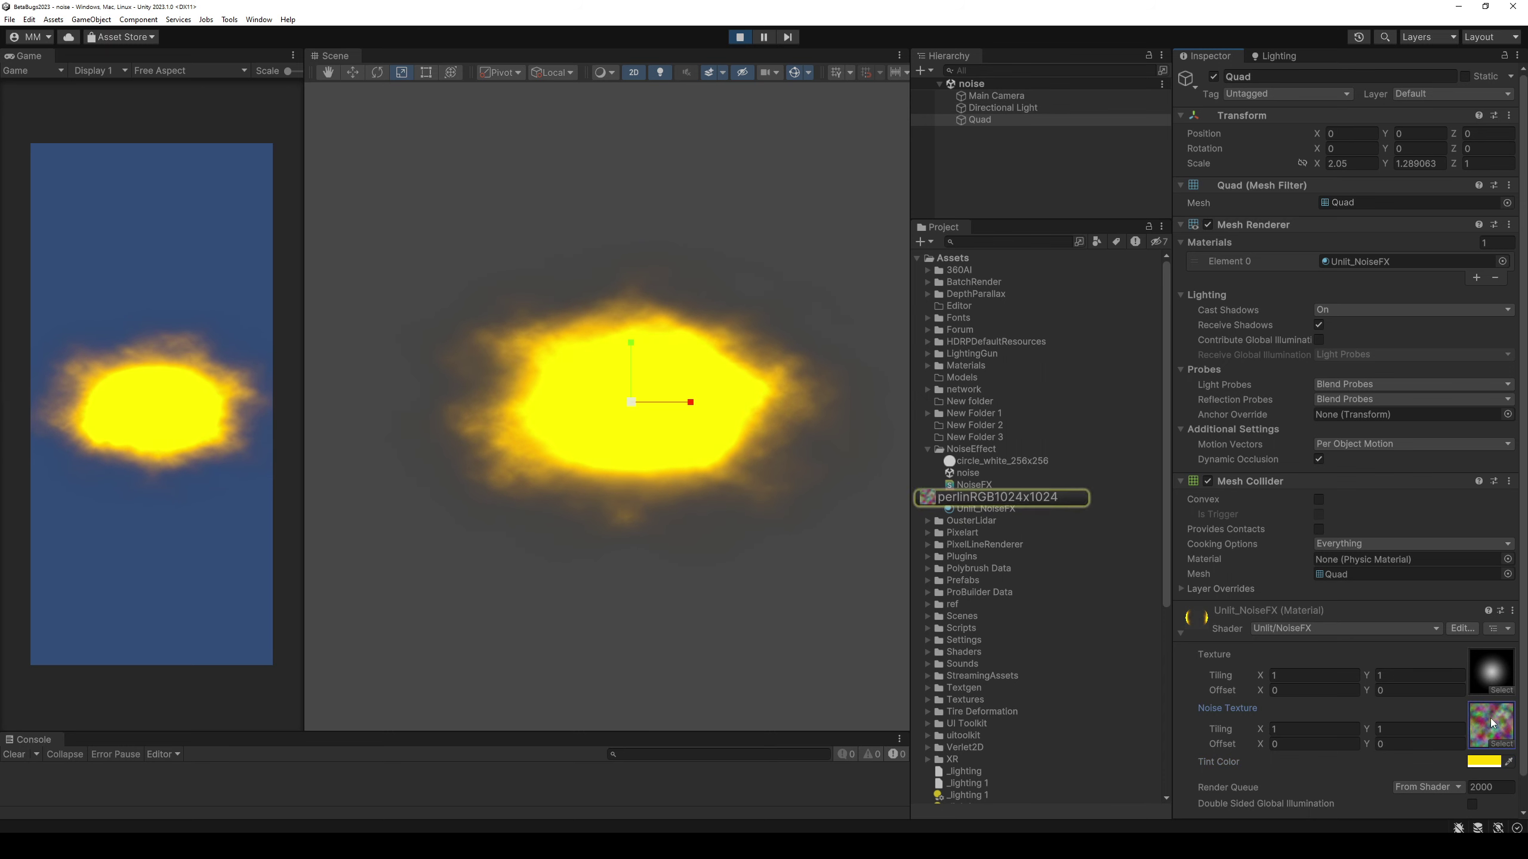
click(1005, 495)
click(1351, 499)
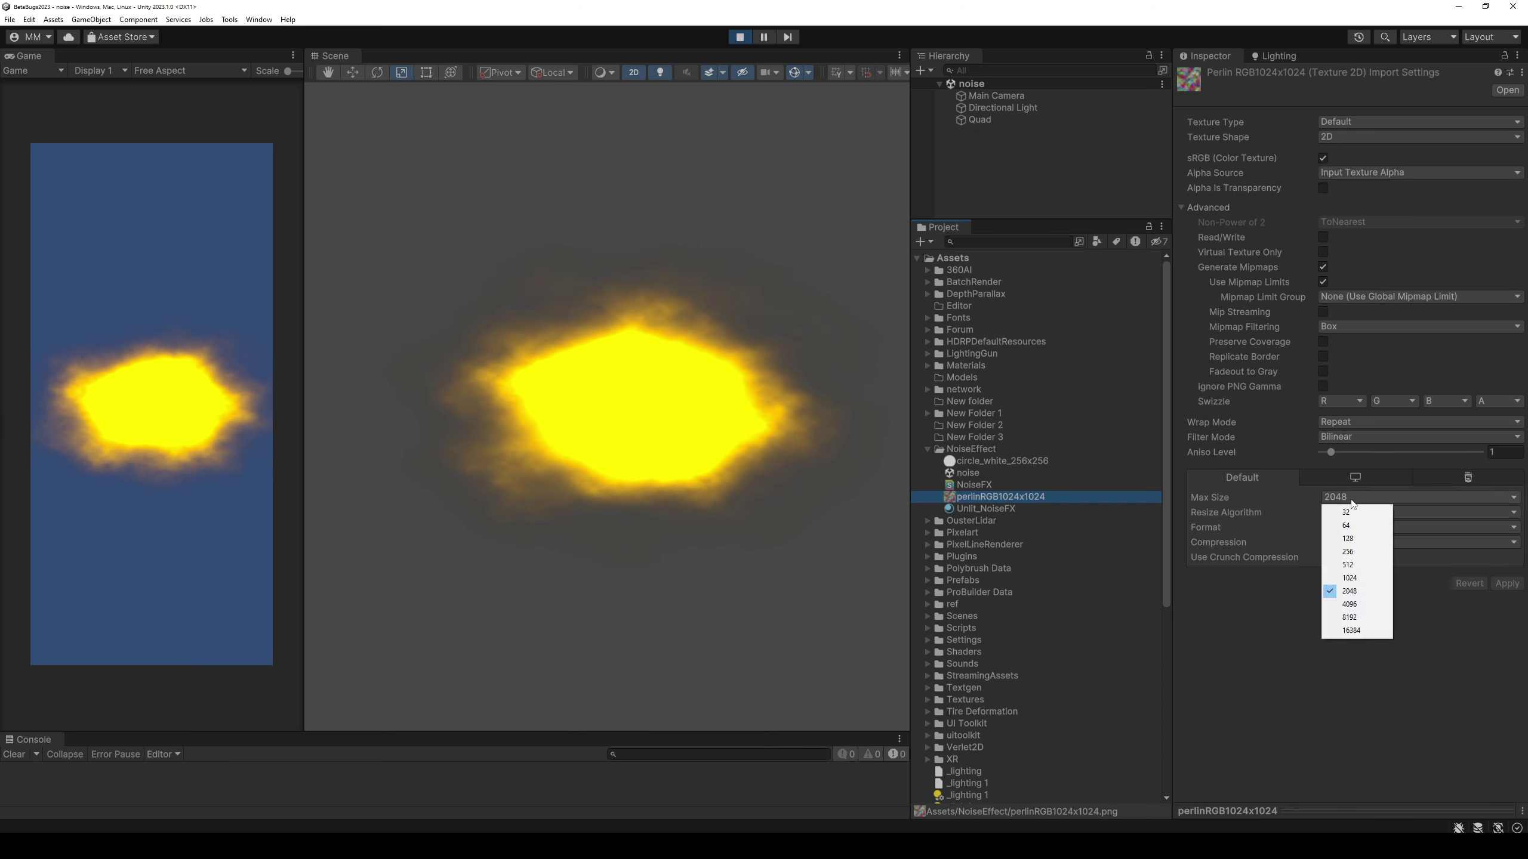
click(1353, 526)
click(1507, 583)
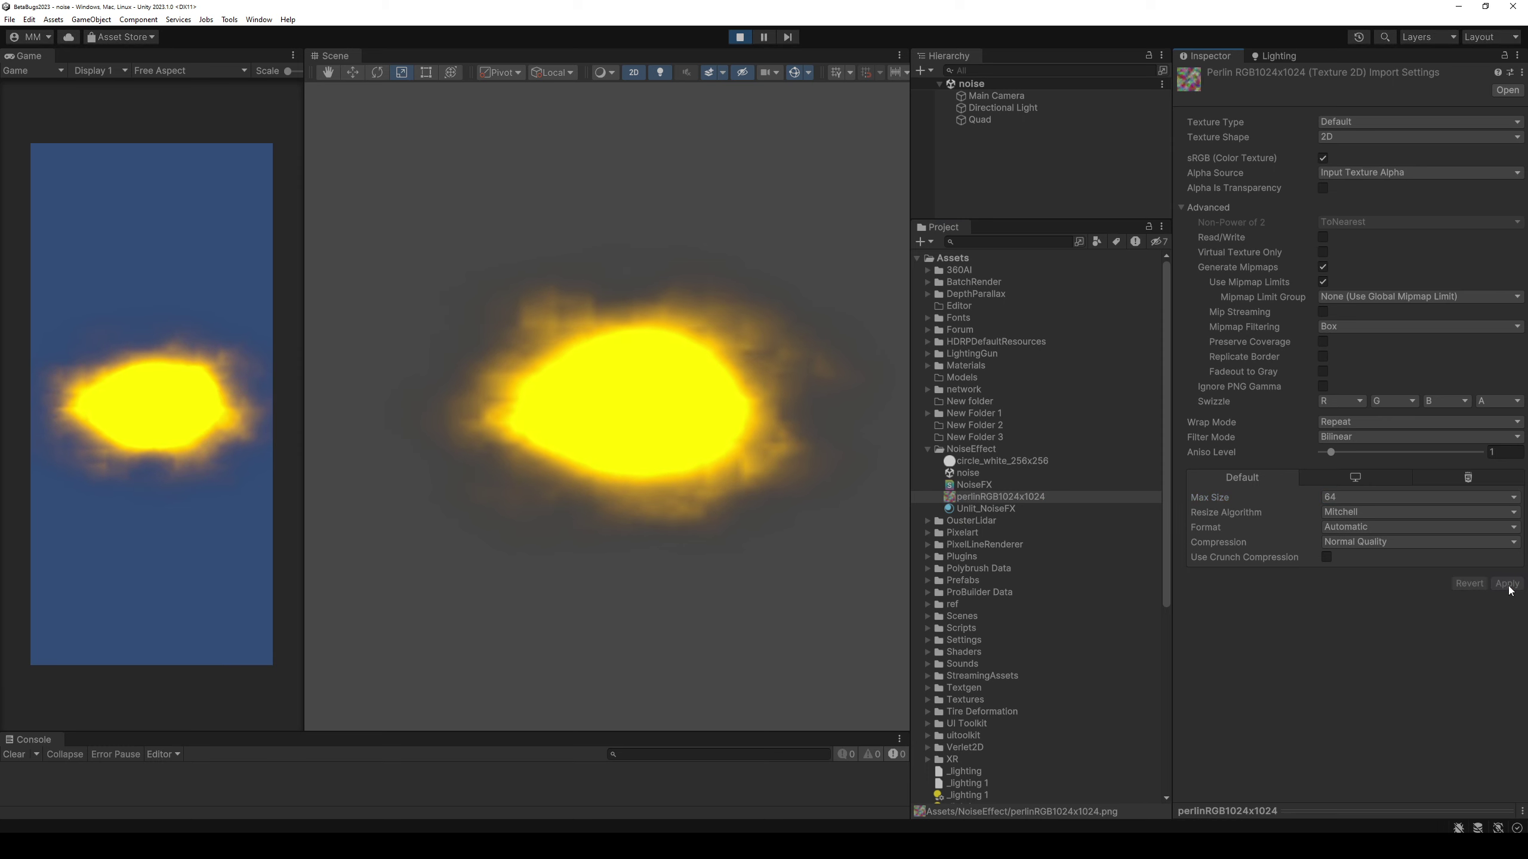
Apply Max Size 1024 to the noise texture and return to the NoiseFX shader code.
click(1352, 498)
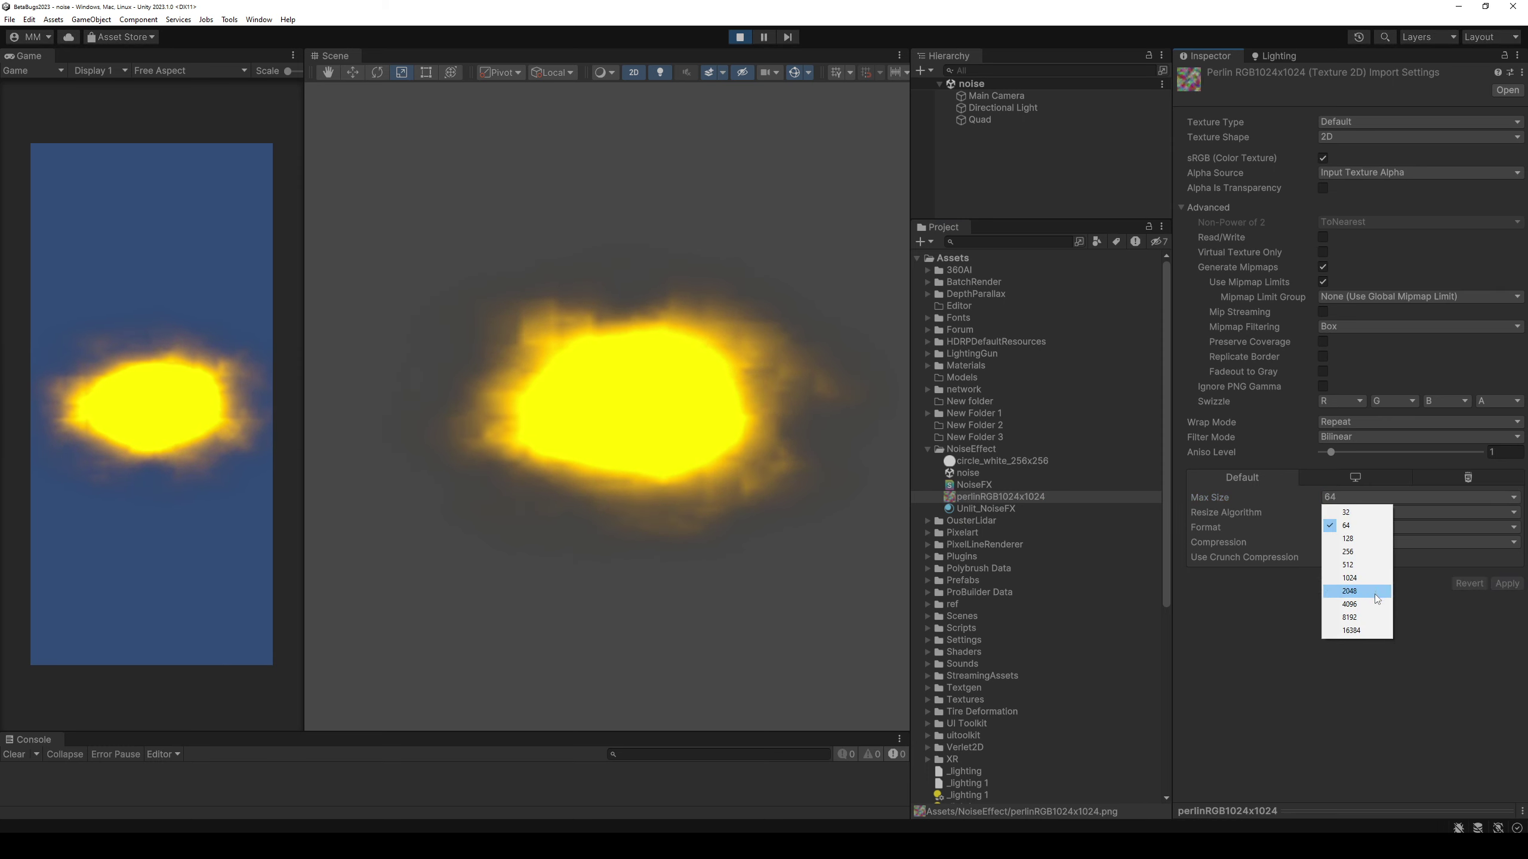
click(1350, 578)
click(1507, 583)
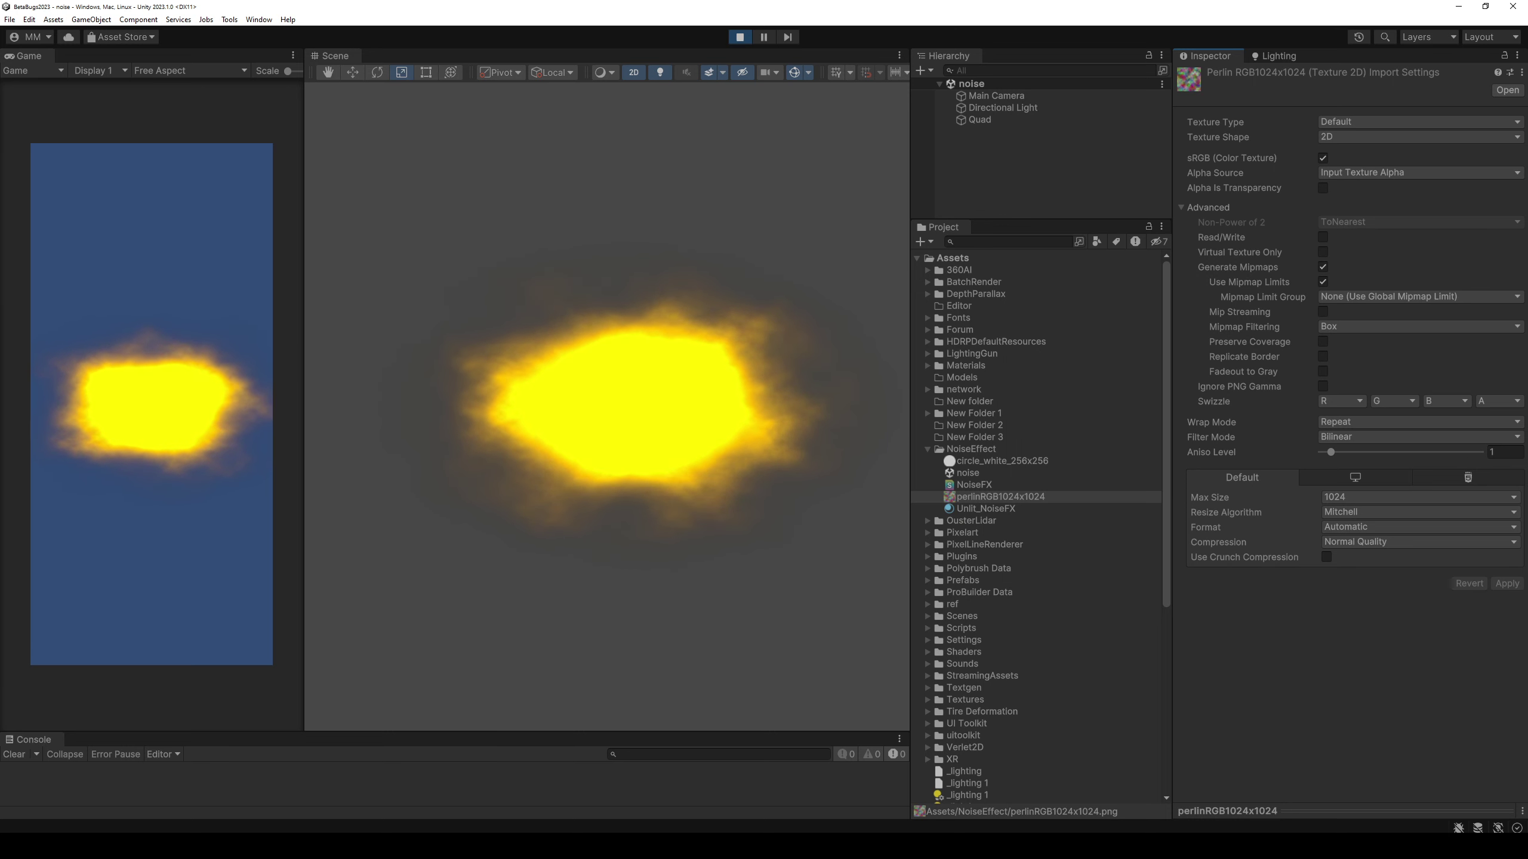
key(alt+Tab)
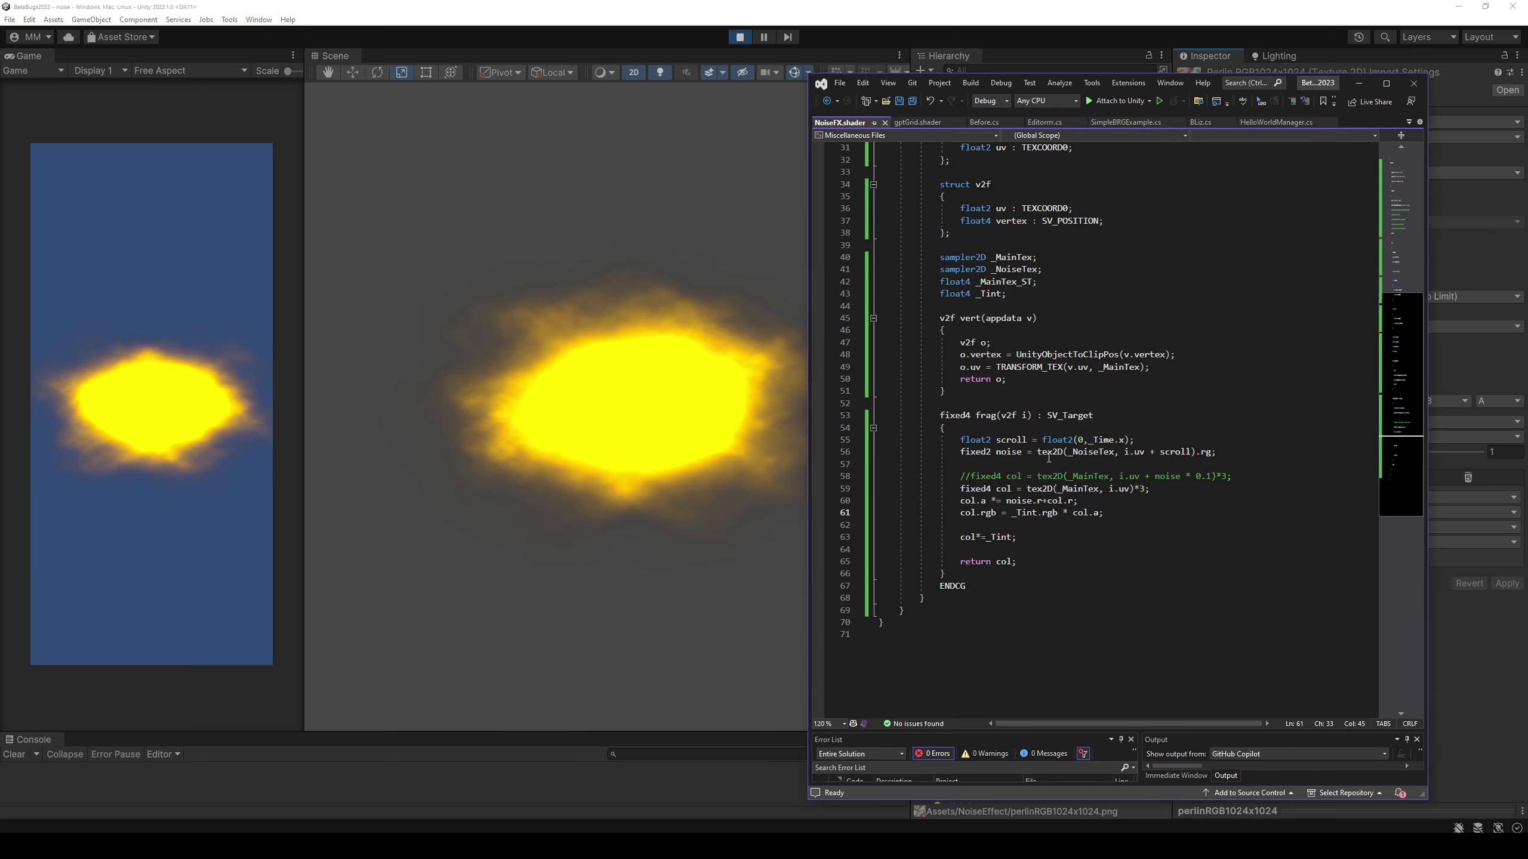
Change the line 56 scroll expression to 'i.uv - scroll' and check the effect in Unity.
click(1154, 451)
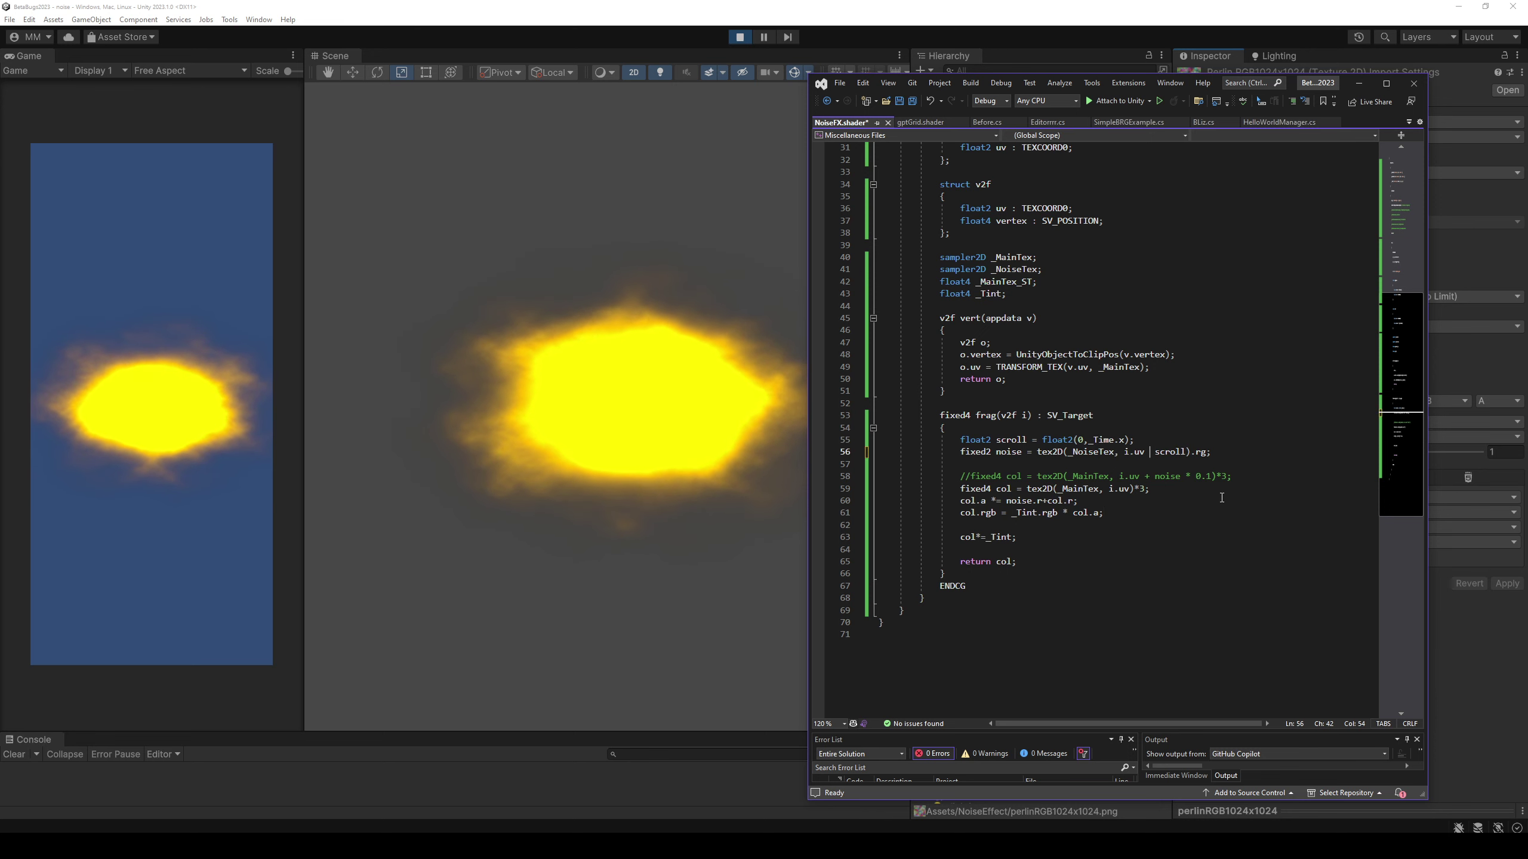
text(-)
key(alt+Tab)
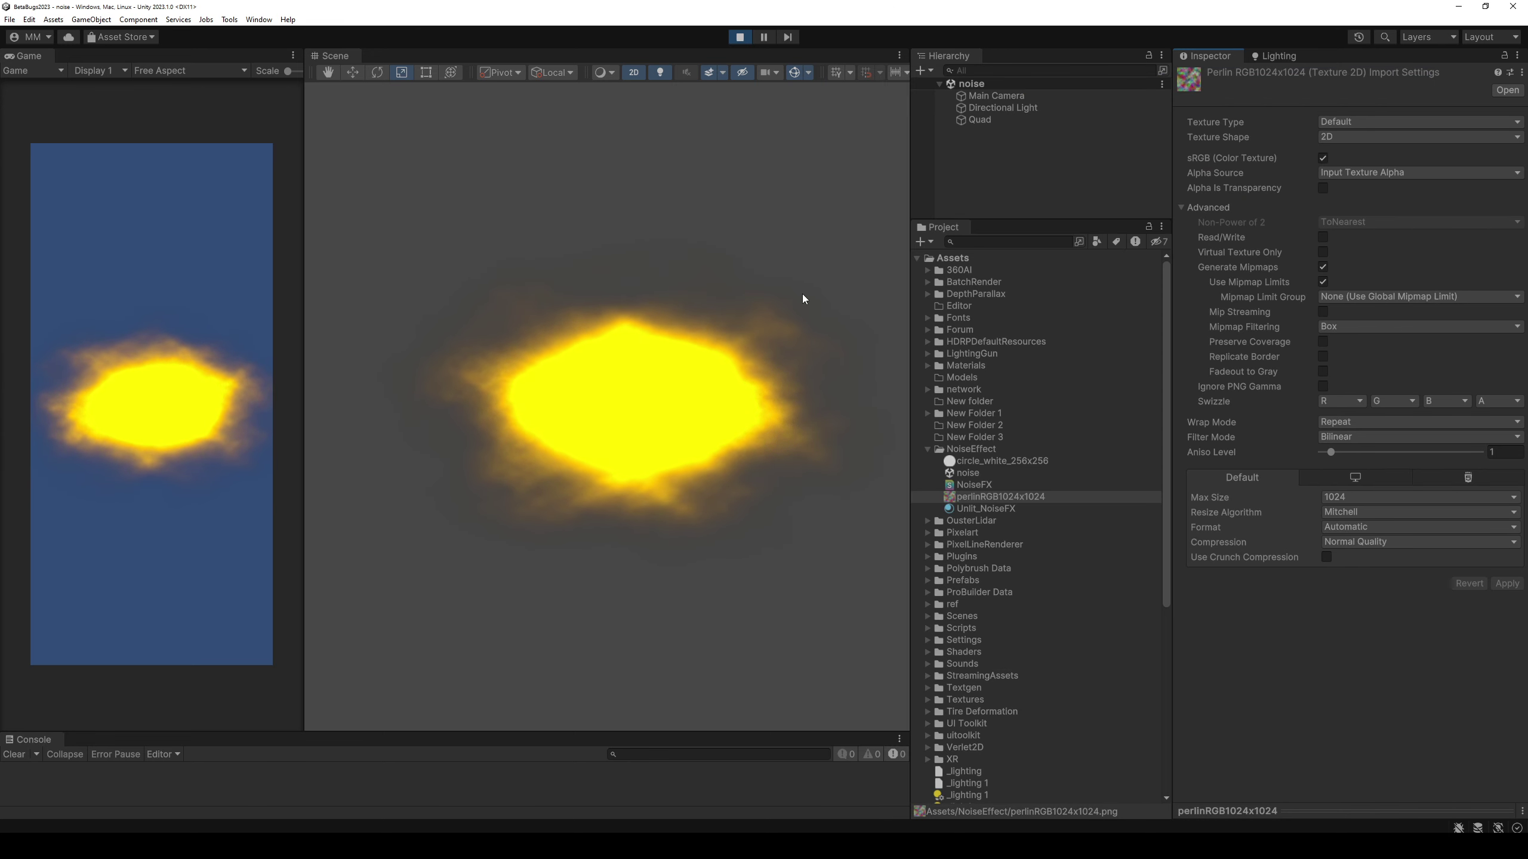
key(alt+Tab)
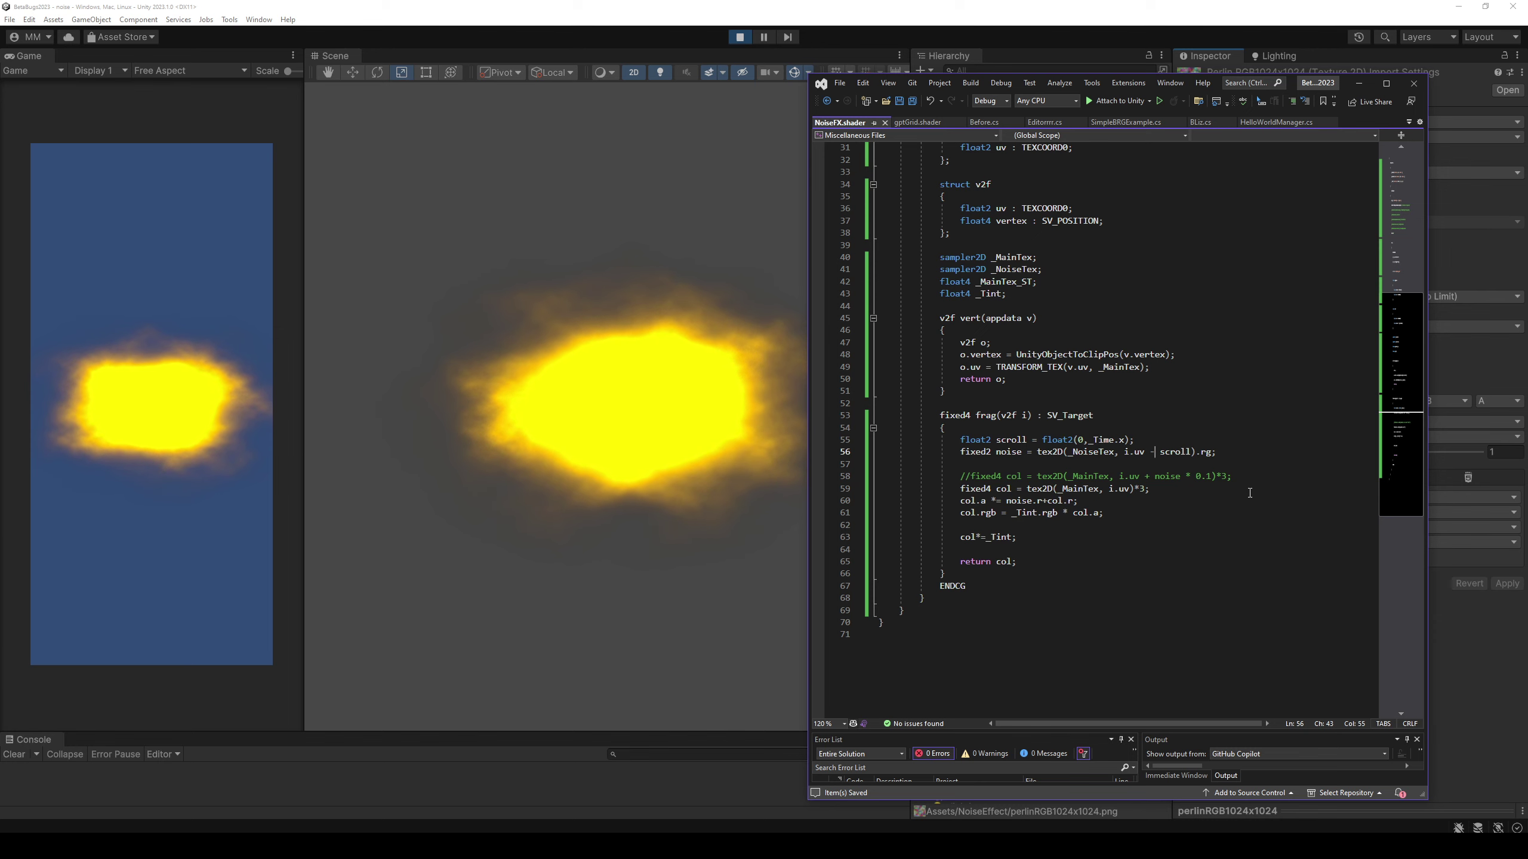
Add 'noise = step(0.5, noise);' on a new line 57, save, and view the thresholded noise.
key(Return)
text(noise = n)
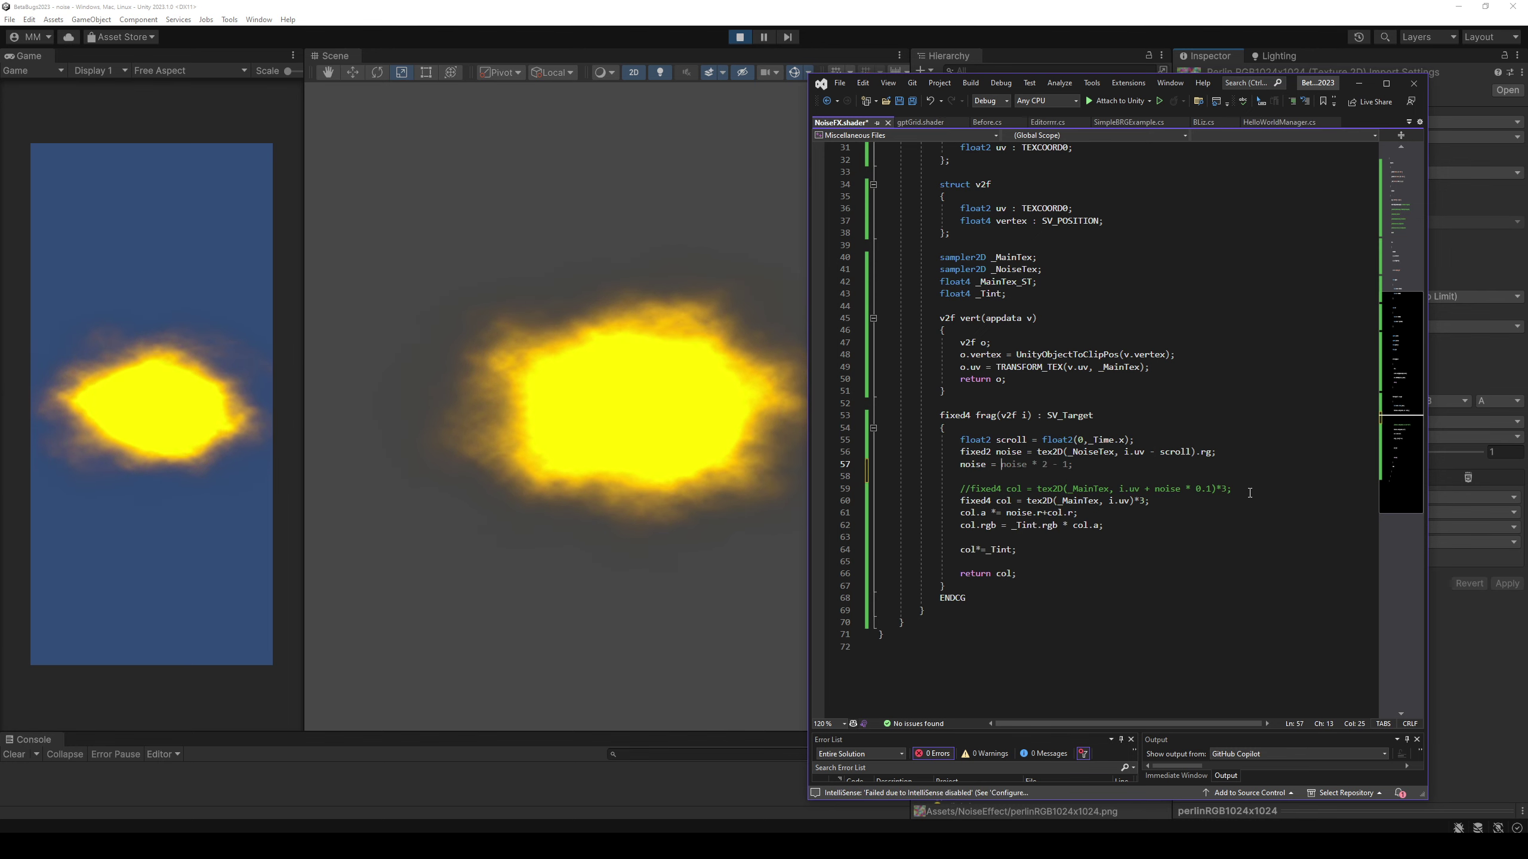
key(BackSpace)
text(ste)
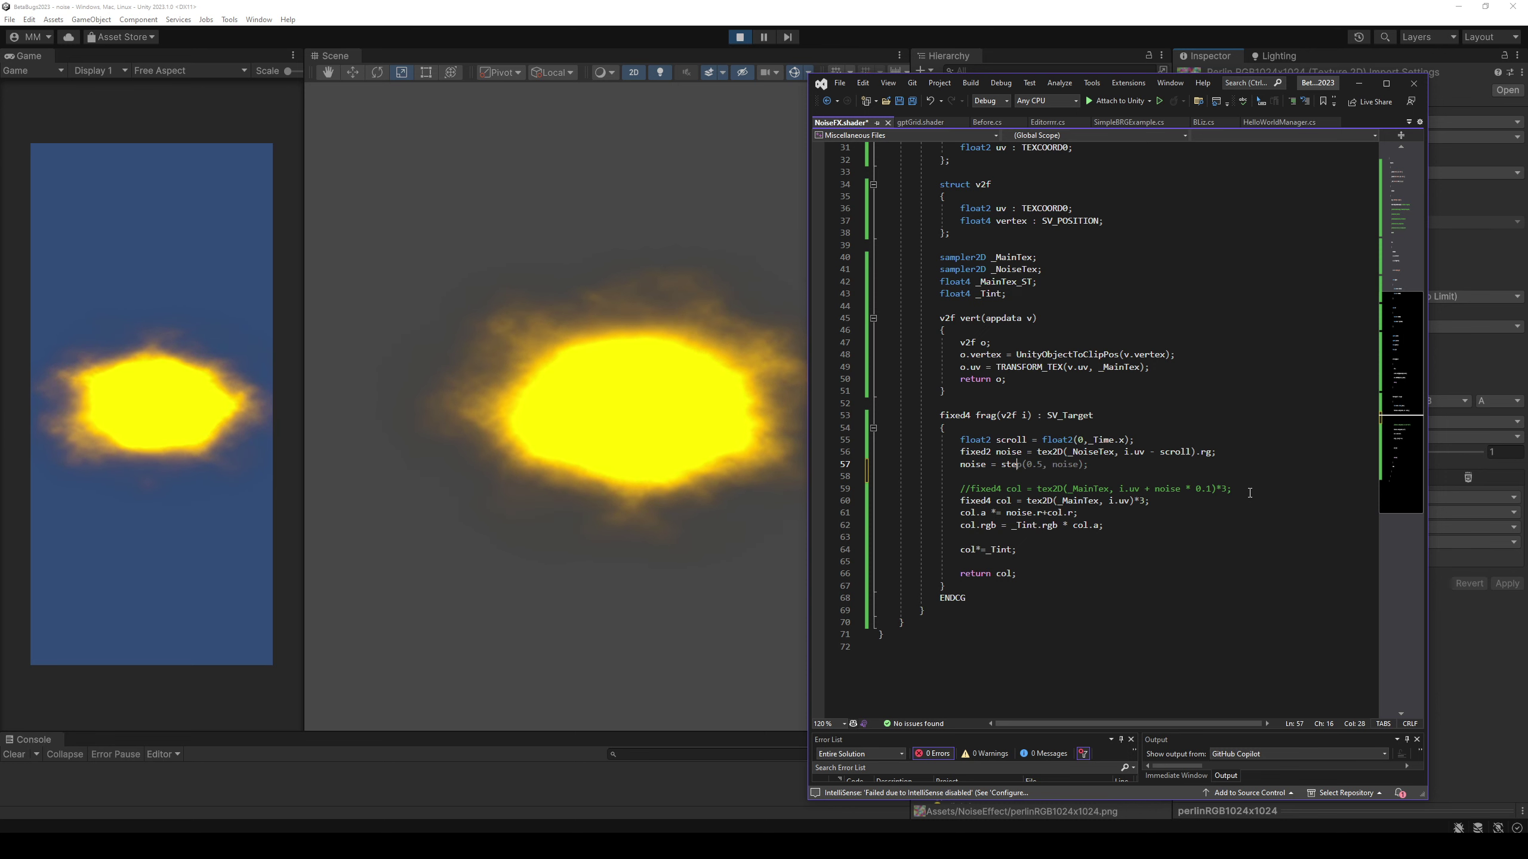
key(Tab)
key(ctrl+s)
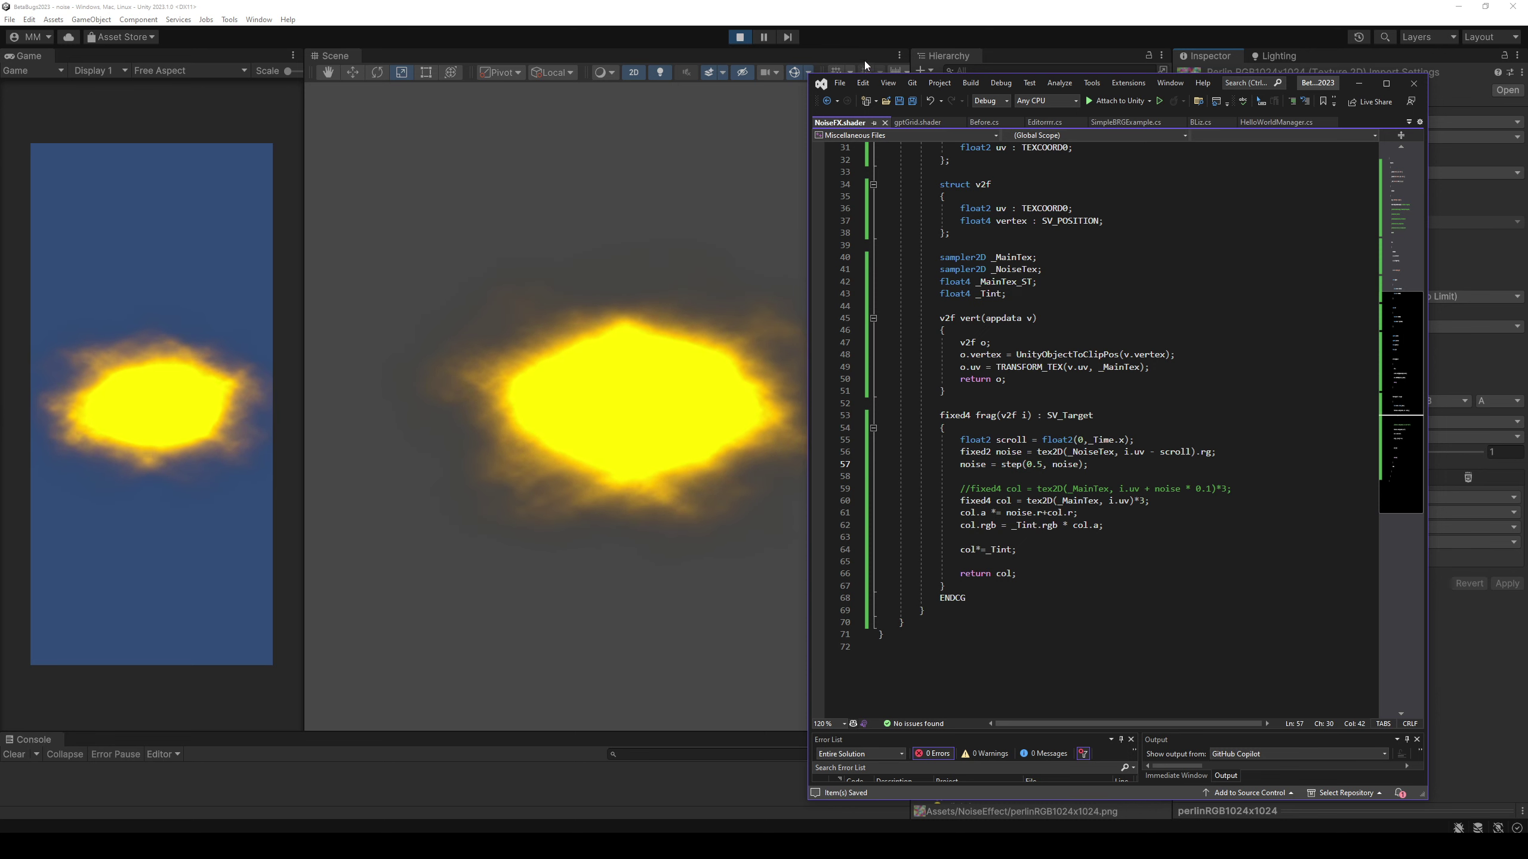
click(855, 37)
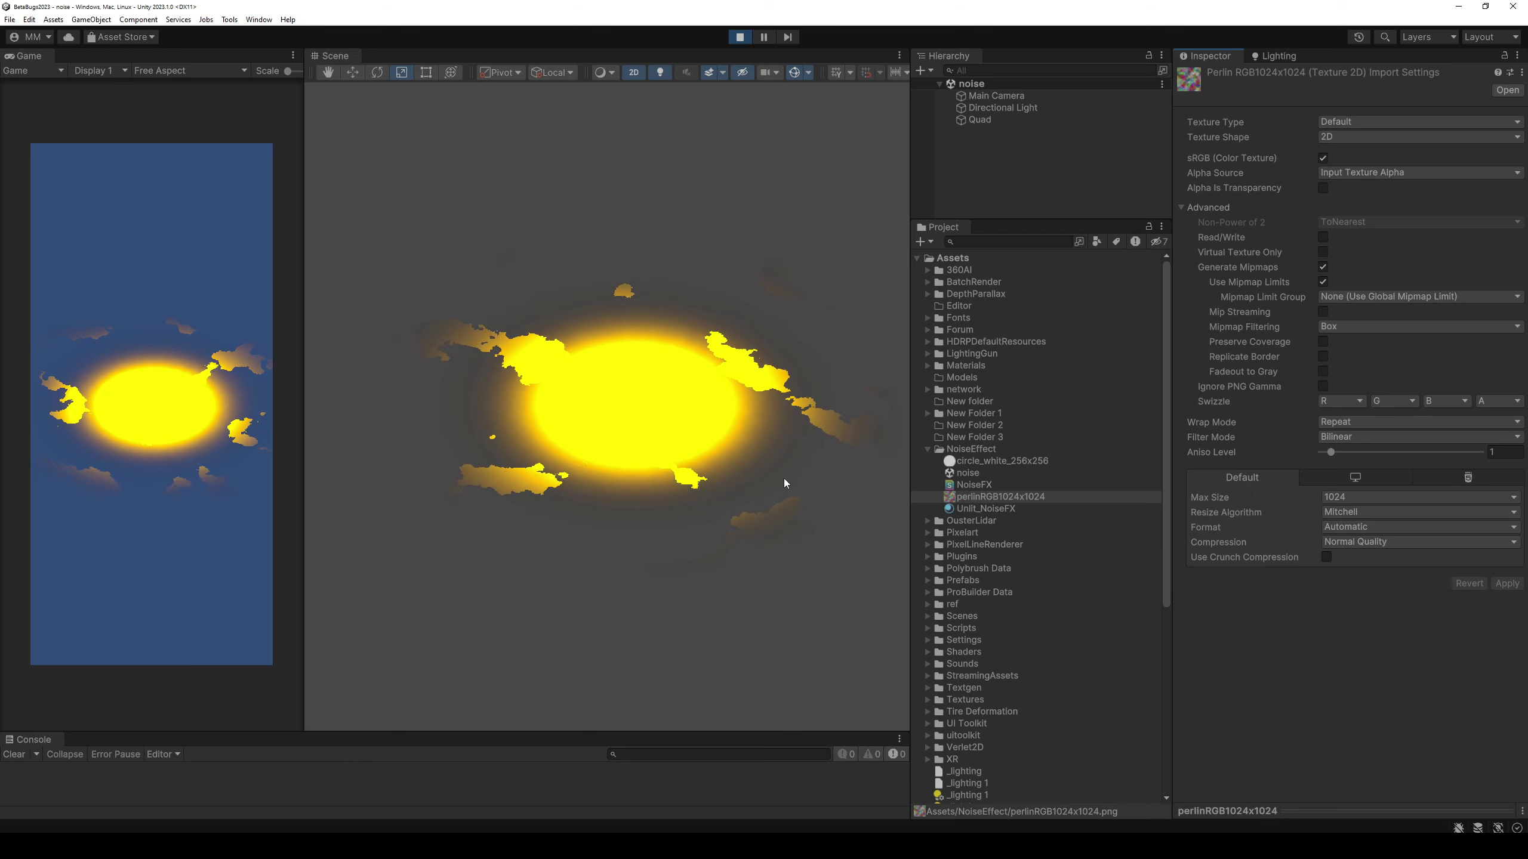
key(alt+Tab)
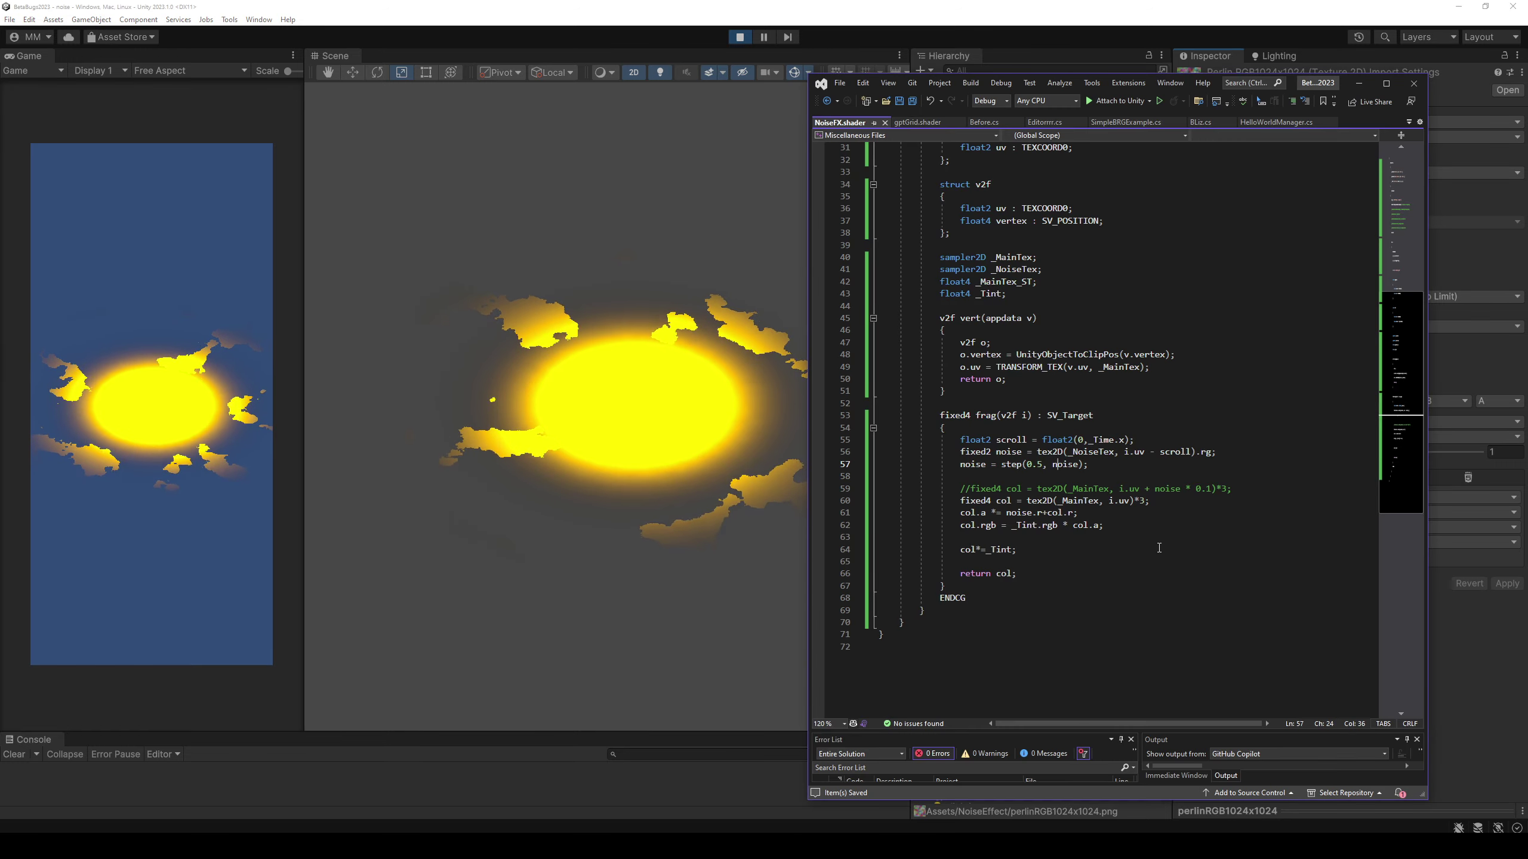
Change step to smoothstep on line 57, save, and trim the line's end.
key(ctrl+Left)
key(ctrl+Left)
key(ctrl+Left)
text(smooth)
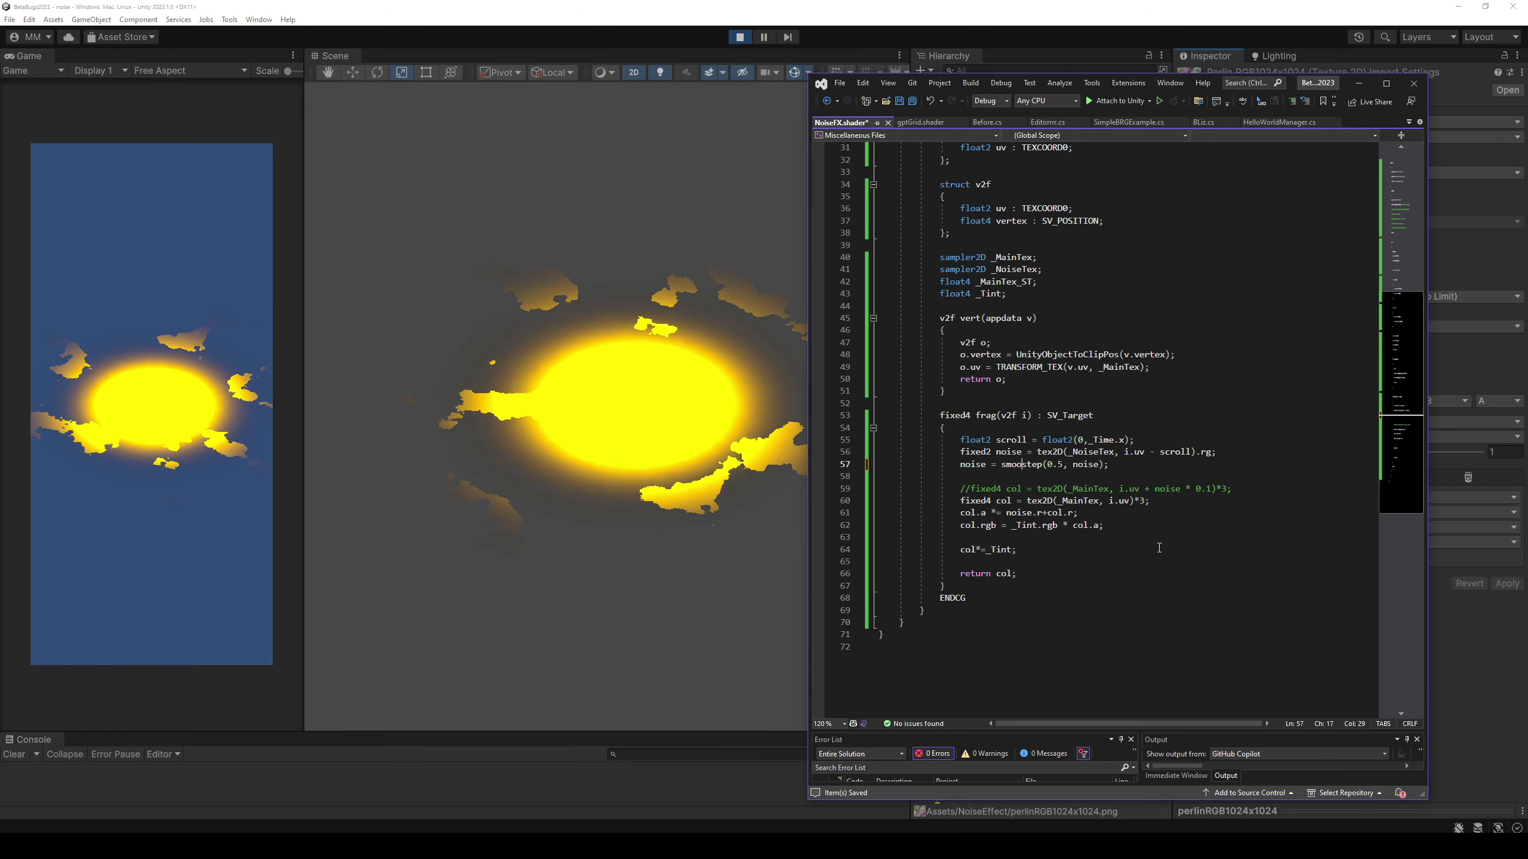
key(ctrl+s)
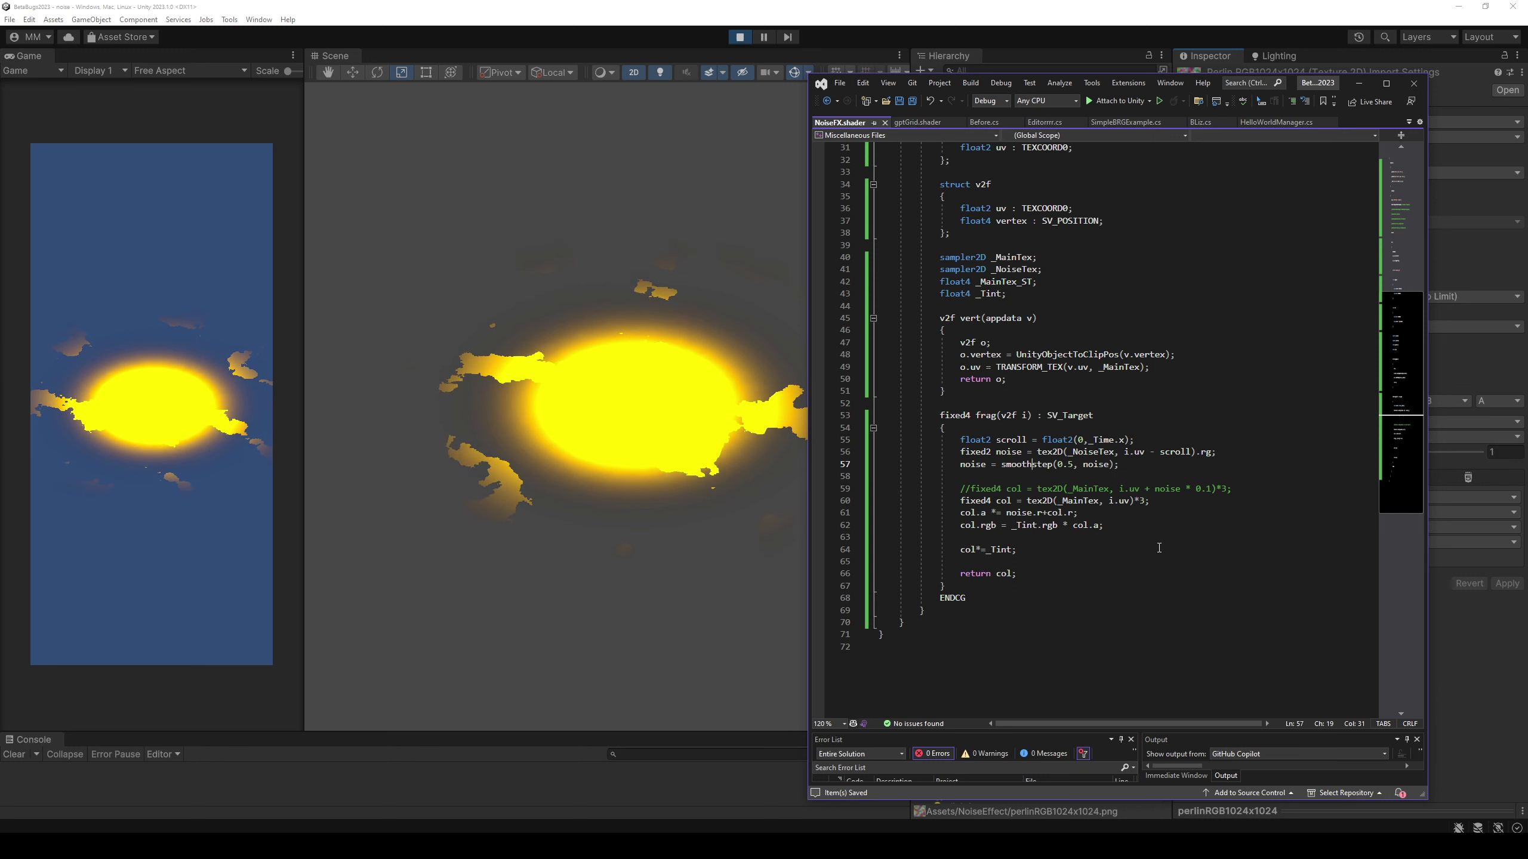
key(End)
key(BackSpace)
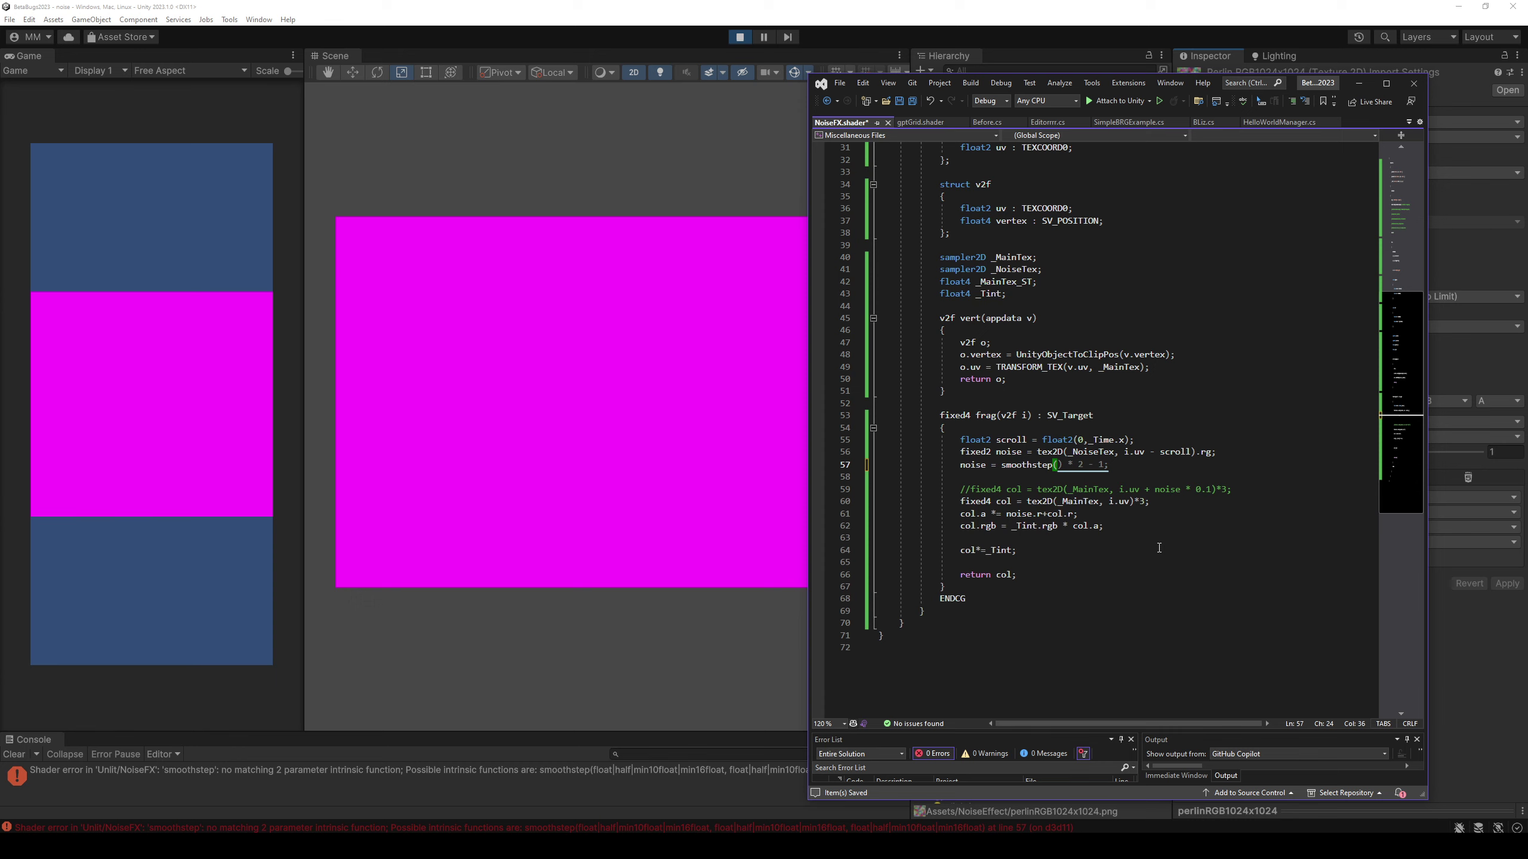
Save the smoothstep edit and read the shader compile error in an enlarged Unity console.
key(Escape)
text(0)
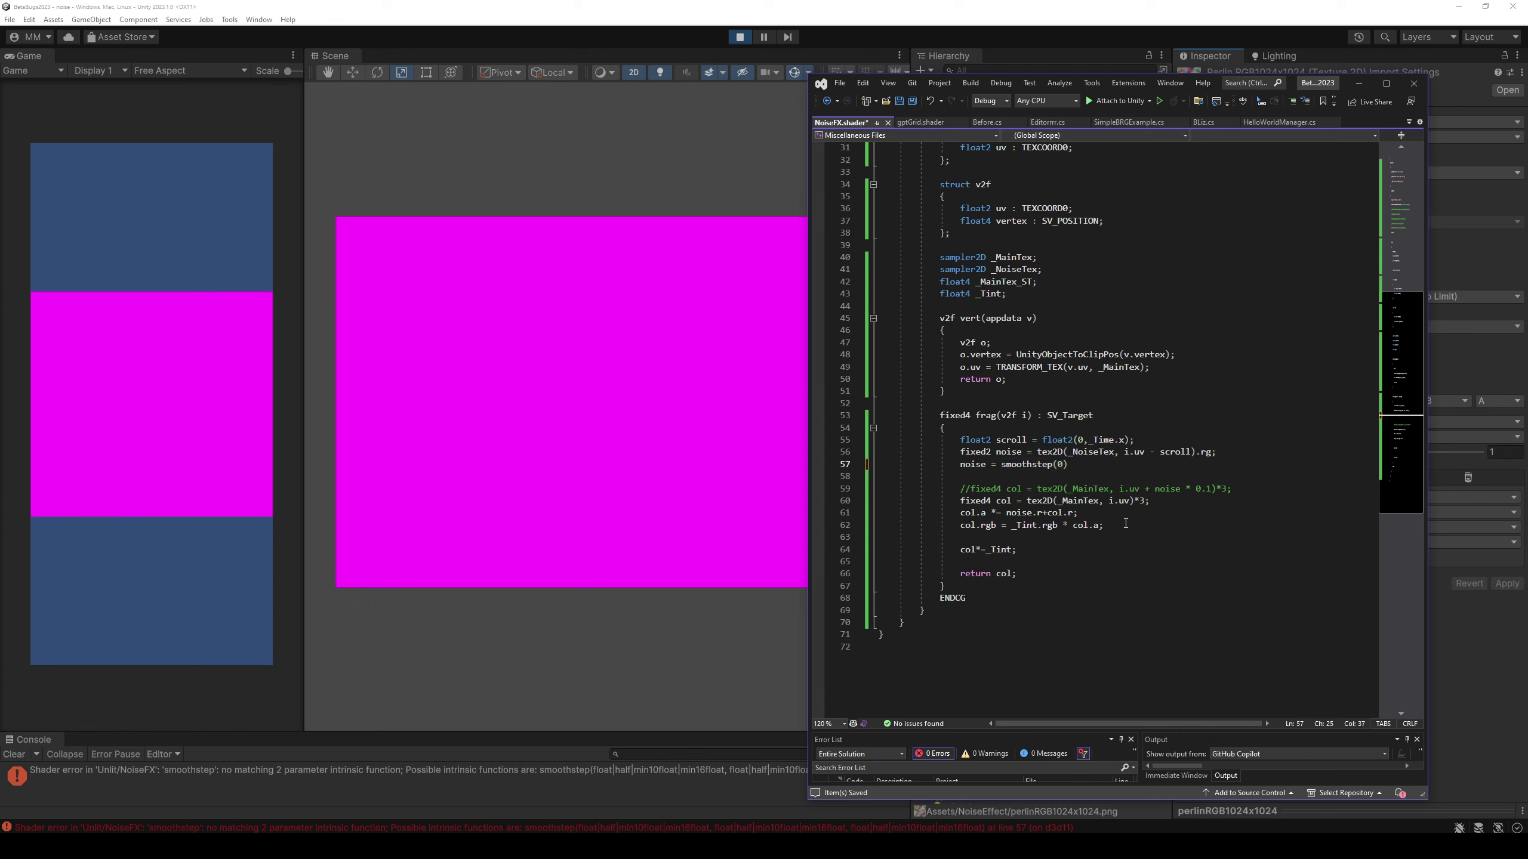
text(.5)
key(ctrl+s)
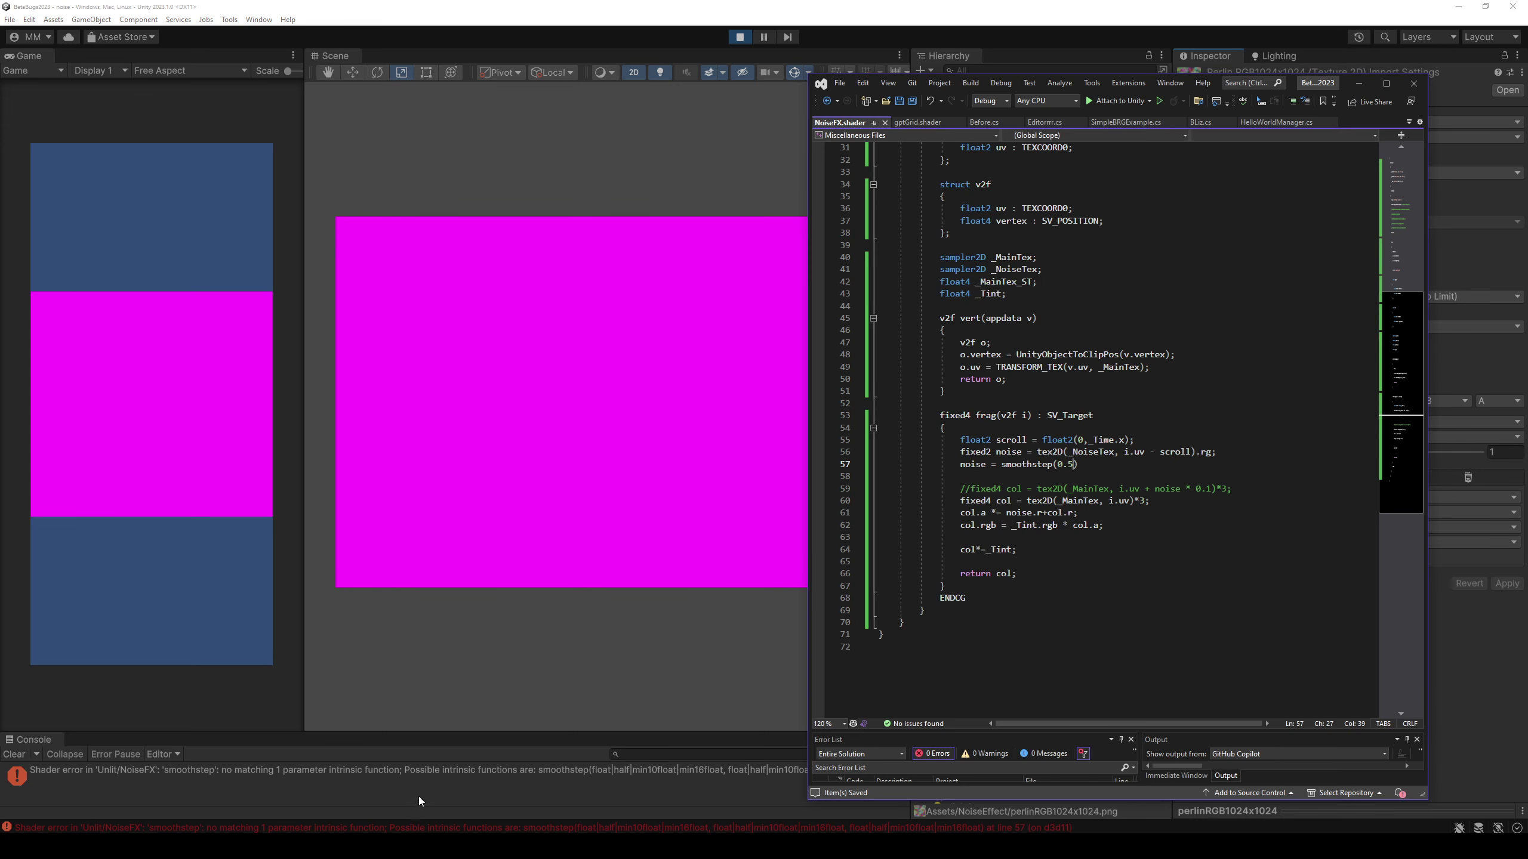
click(477, 778)
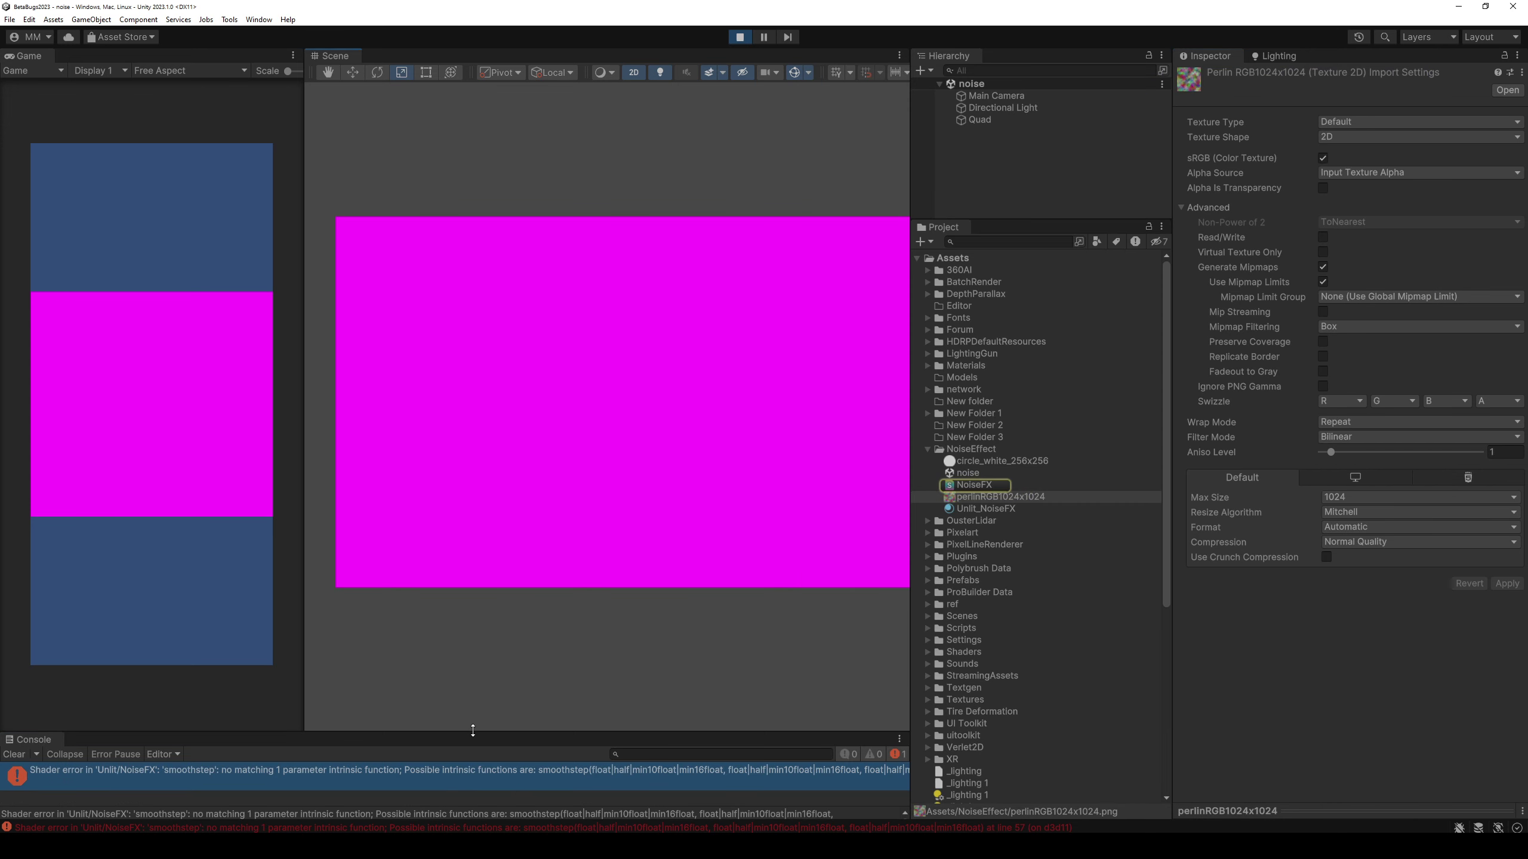
drag(472, 732, 457, 656)
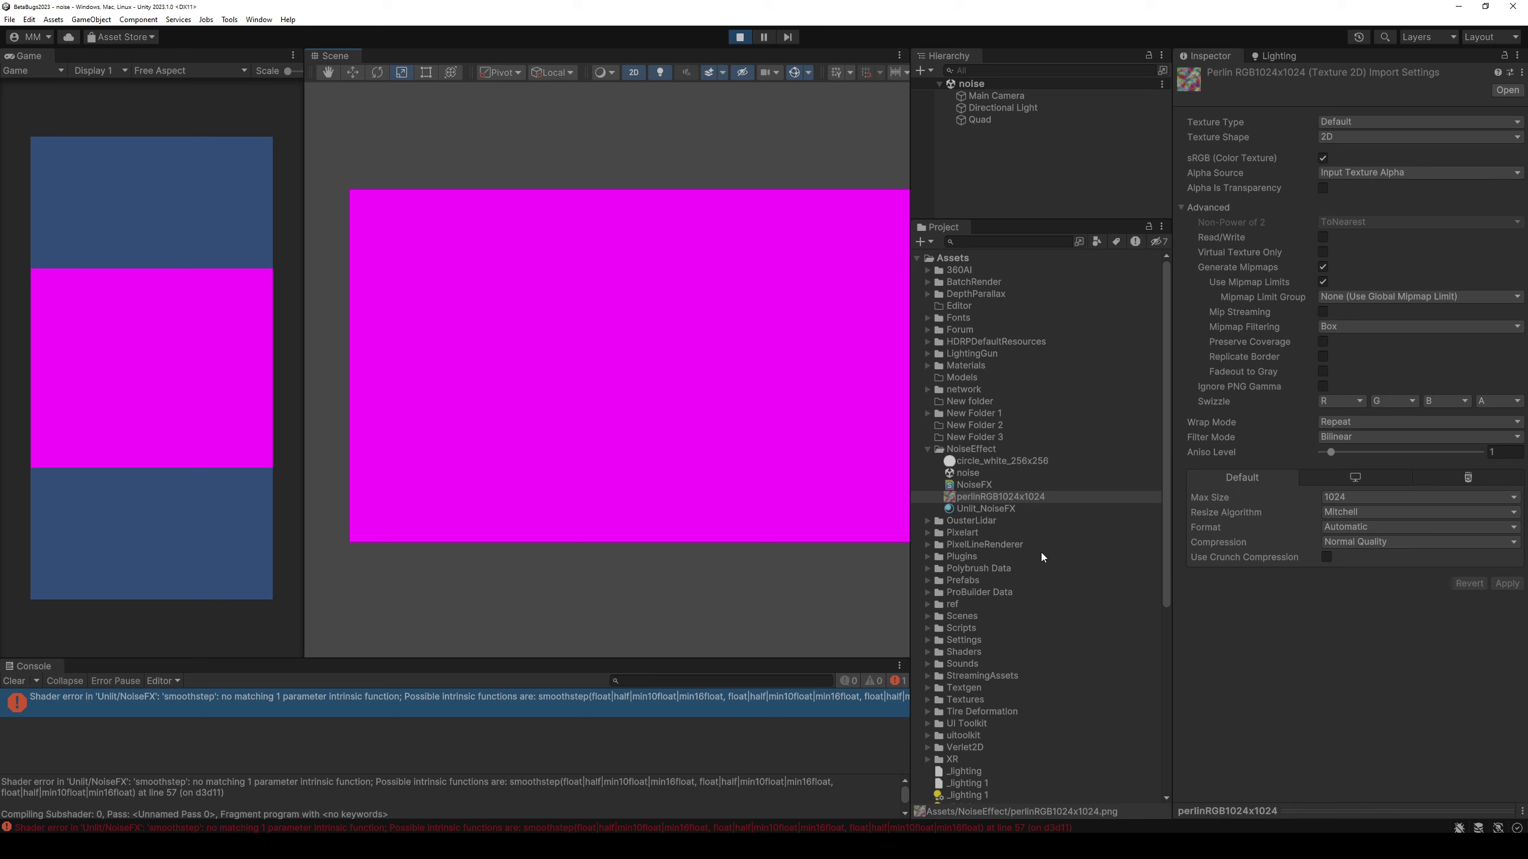
key(alt+Tab)
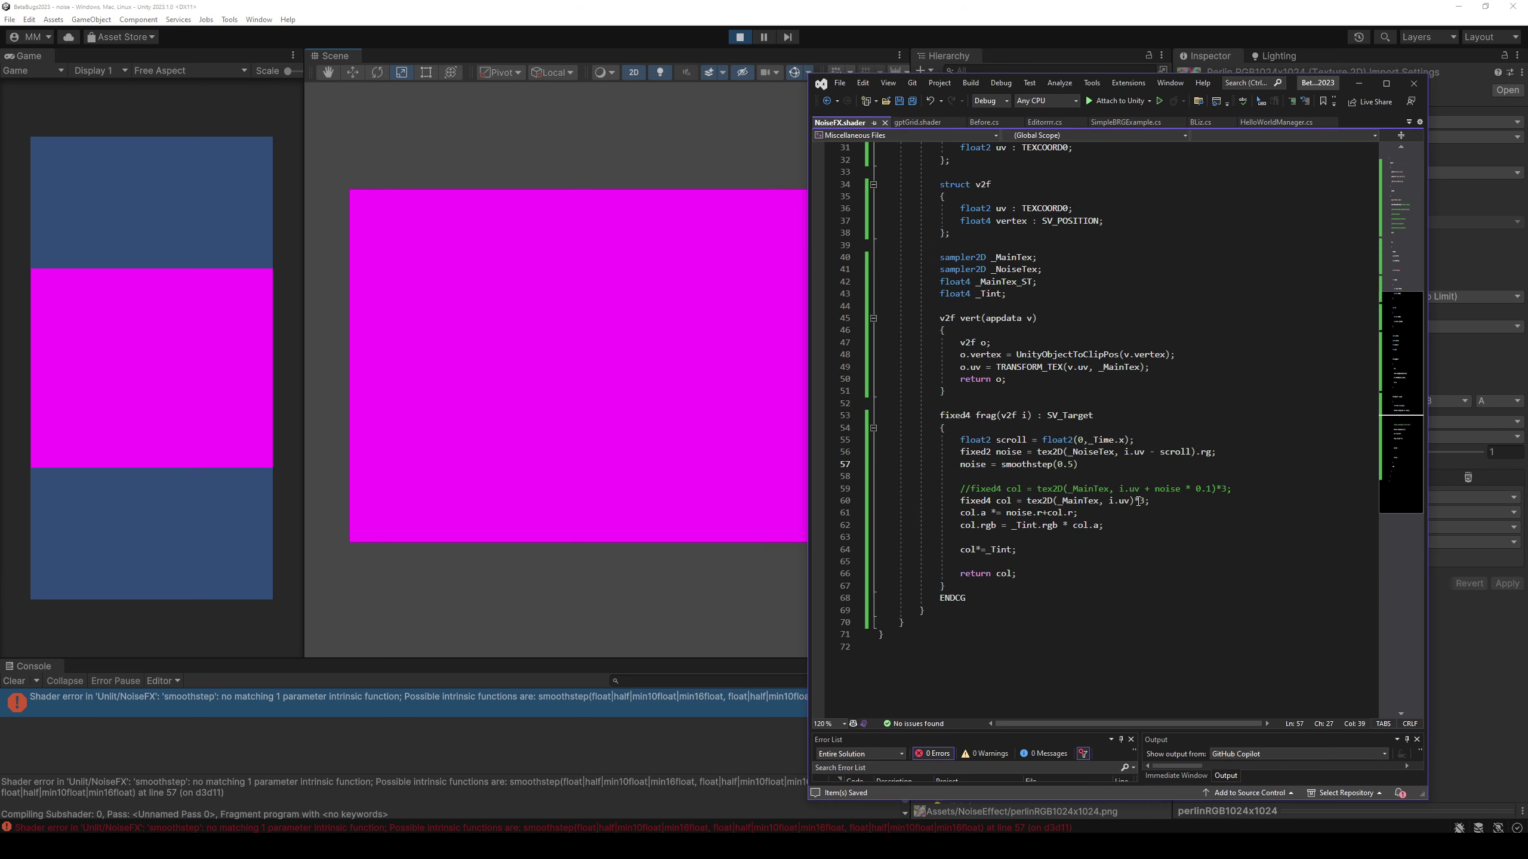
Rework the call to smoothstep(noise.r, 0, 0.5), save, and check Unity.
key(BackSpace)
key(BackSpace)
key(BackSpace)
text(noise.r,0,)
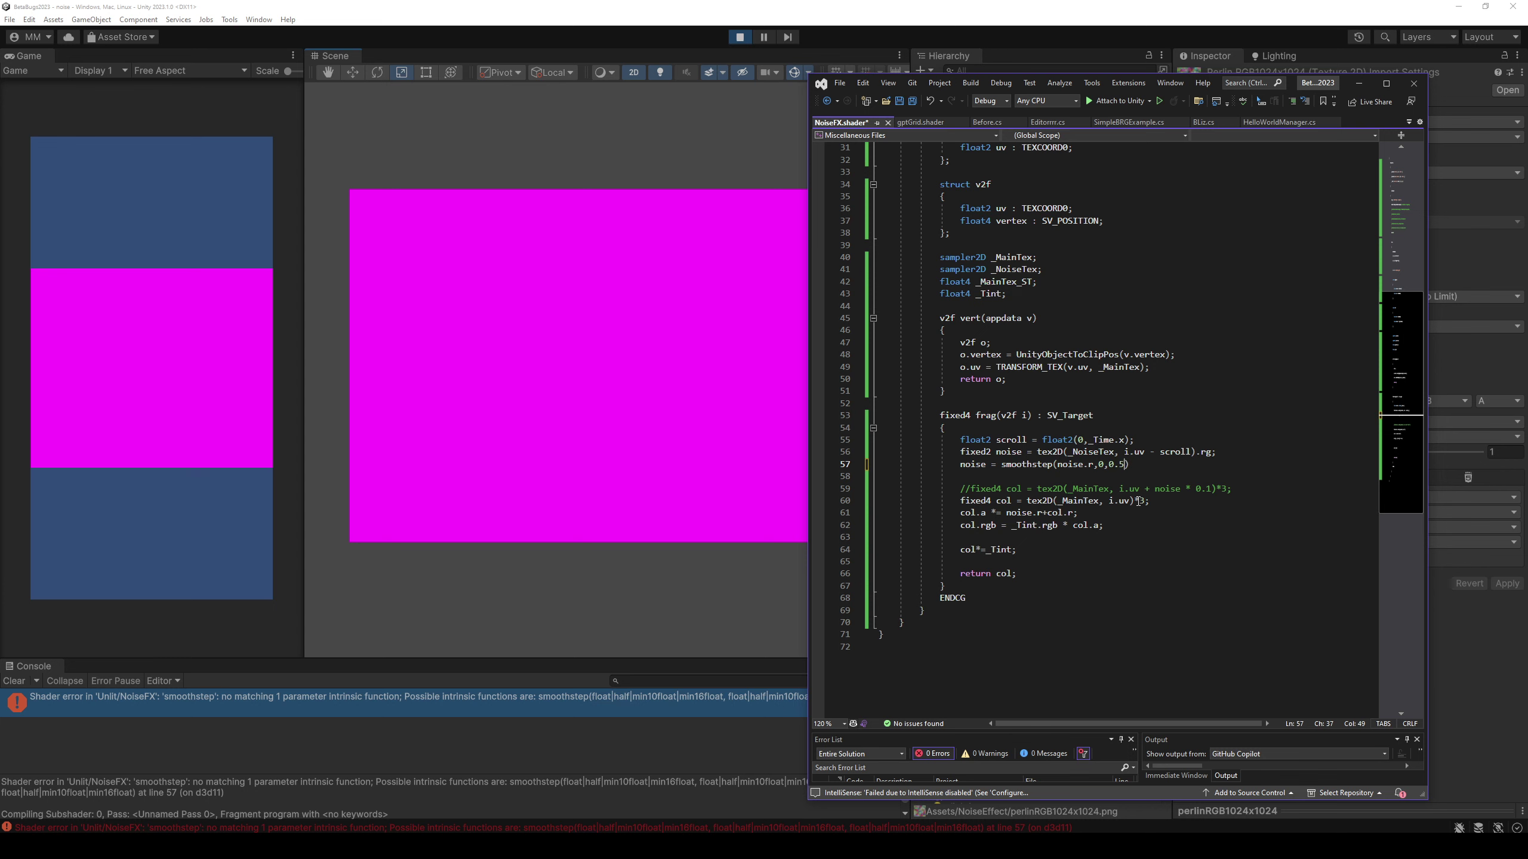
key(ctrl+s)
key(alt+Tab)
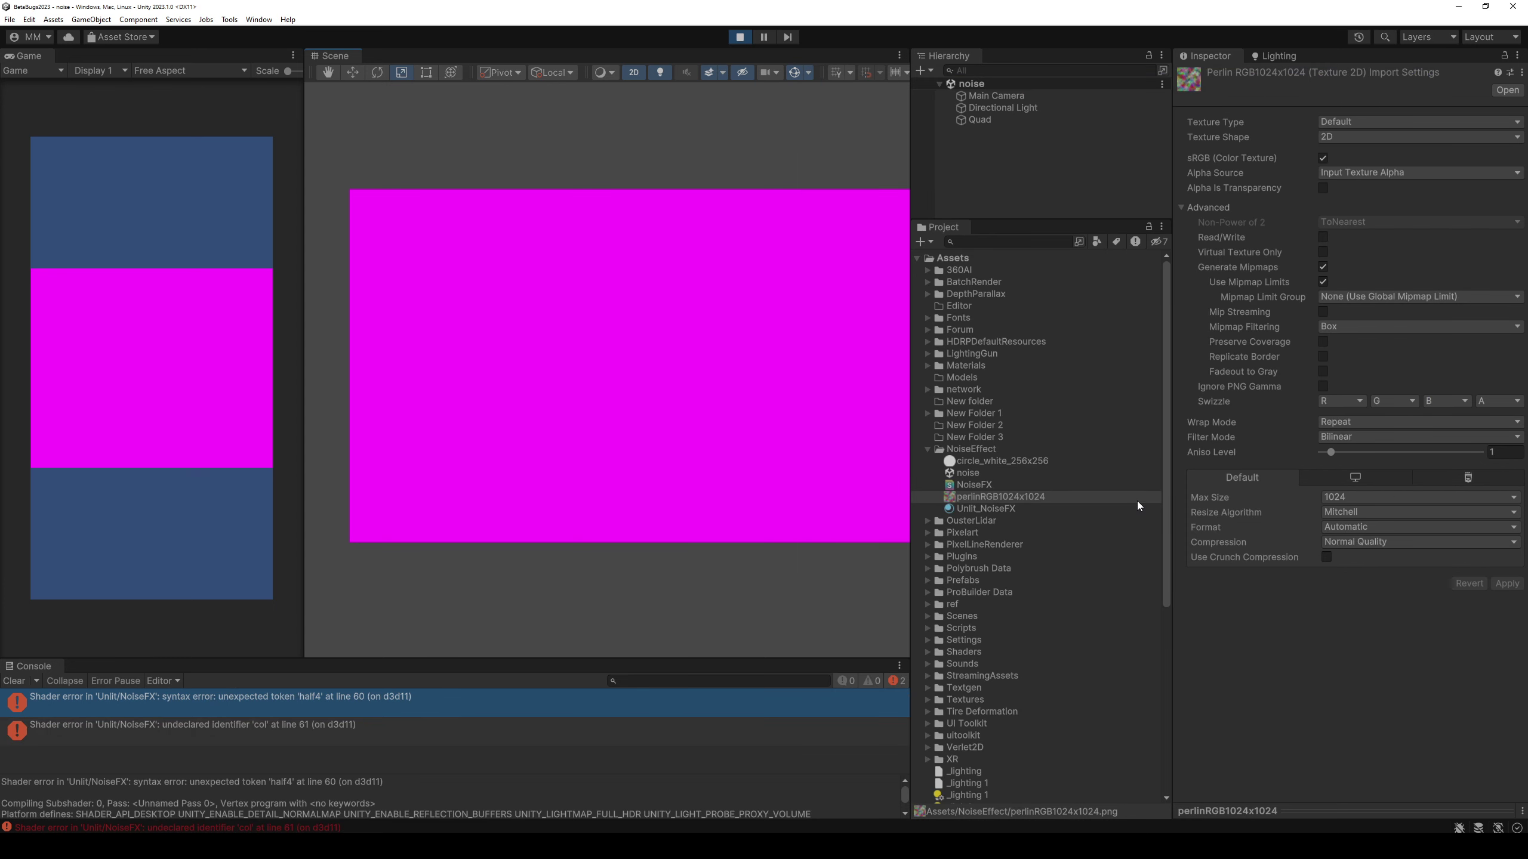
key(alt+Tab)
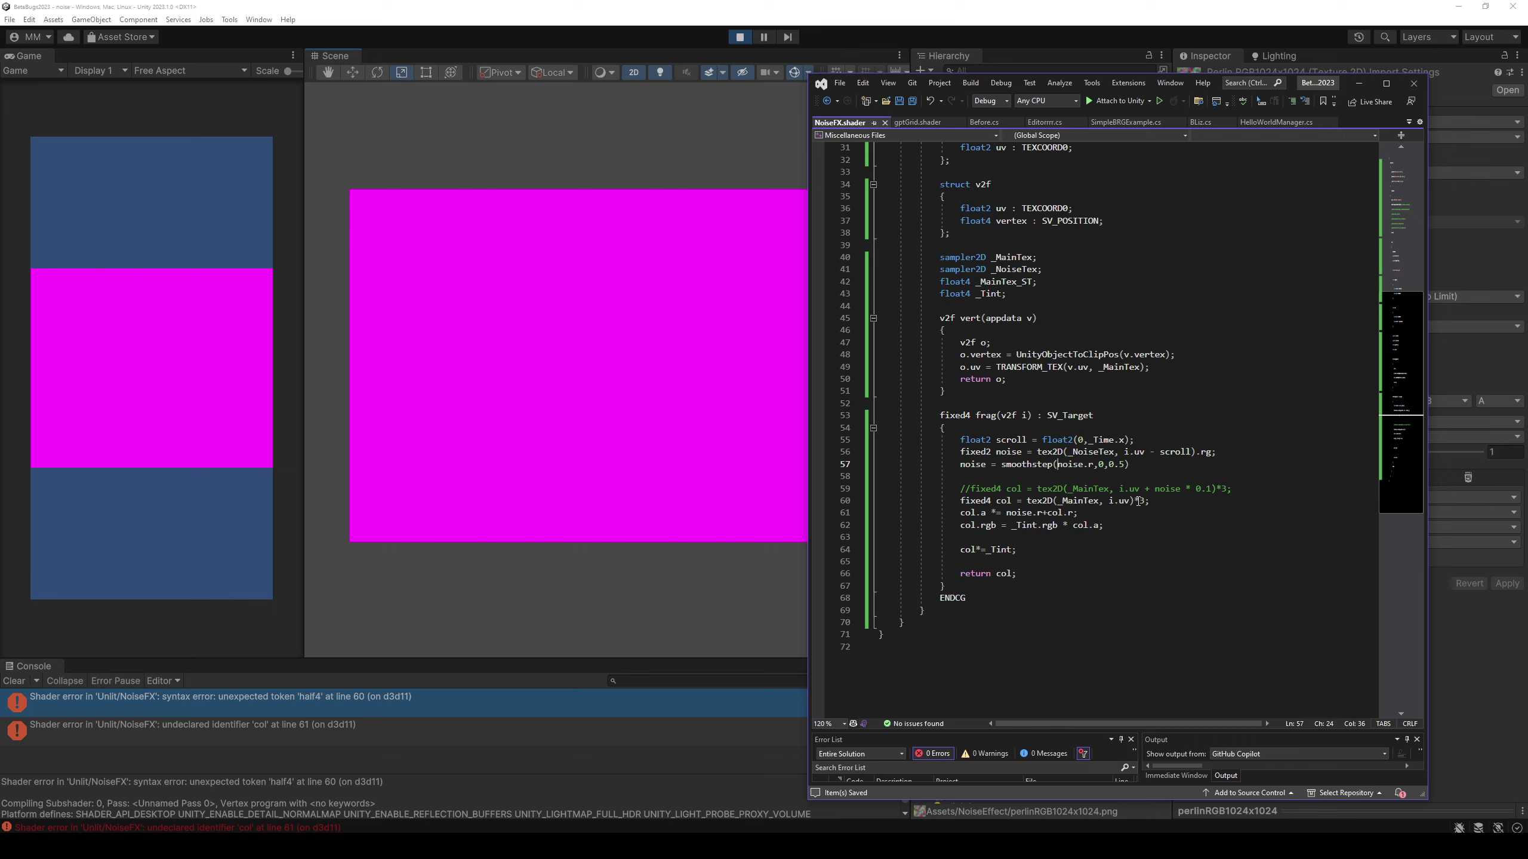
Add the missing ';' at the end of line 57, save, and view the recompiled glow.
key(End)
text(;)
key(ctrl+s)
key(alt+Tab)
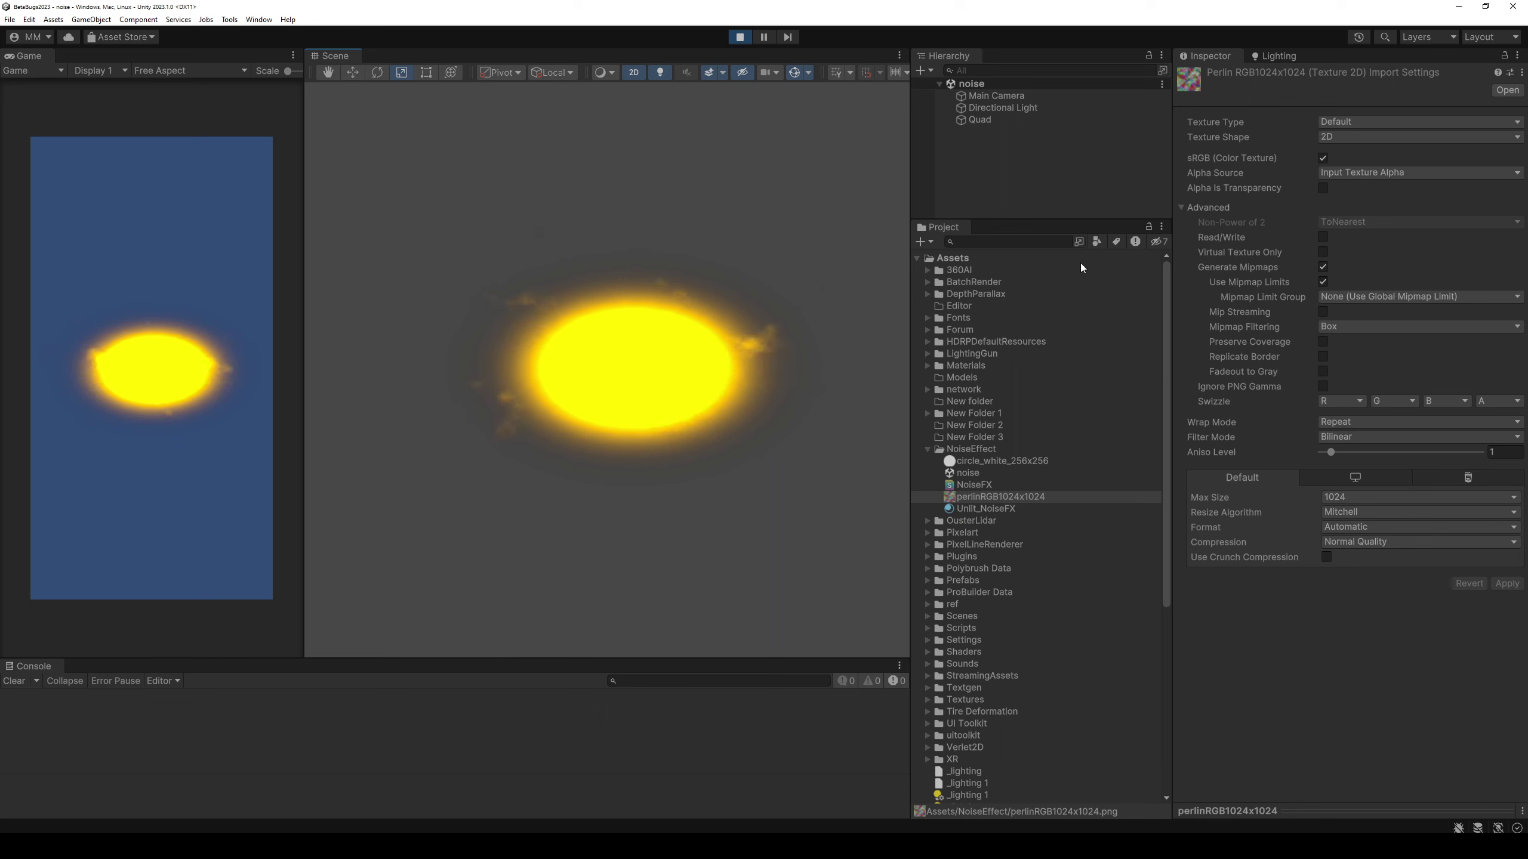
Select the Quad and sweep the Tint Color alpha from fully transparent back up to bright yellow.
click(980, 120)
click(1472, 760)
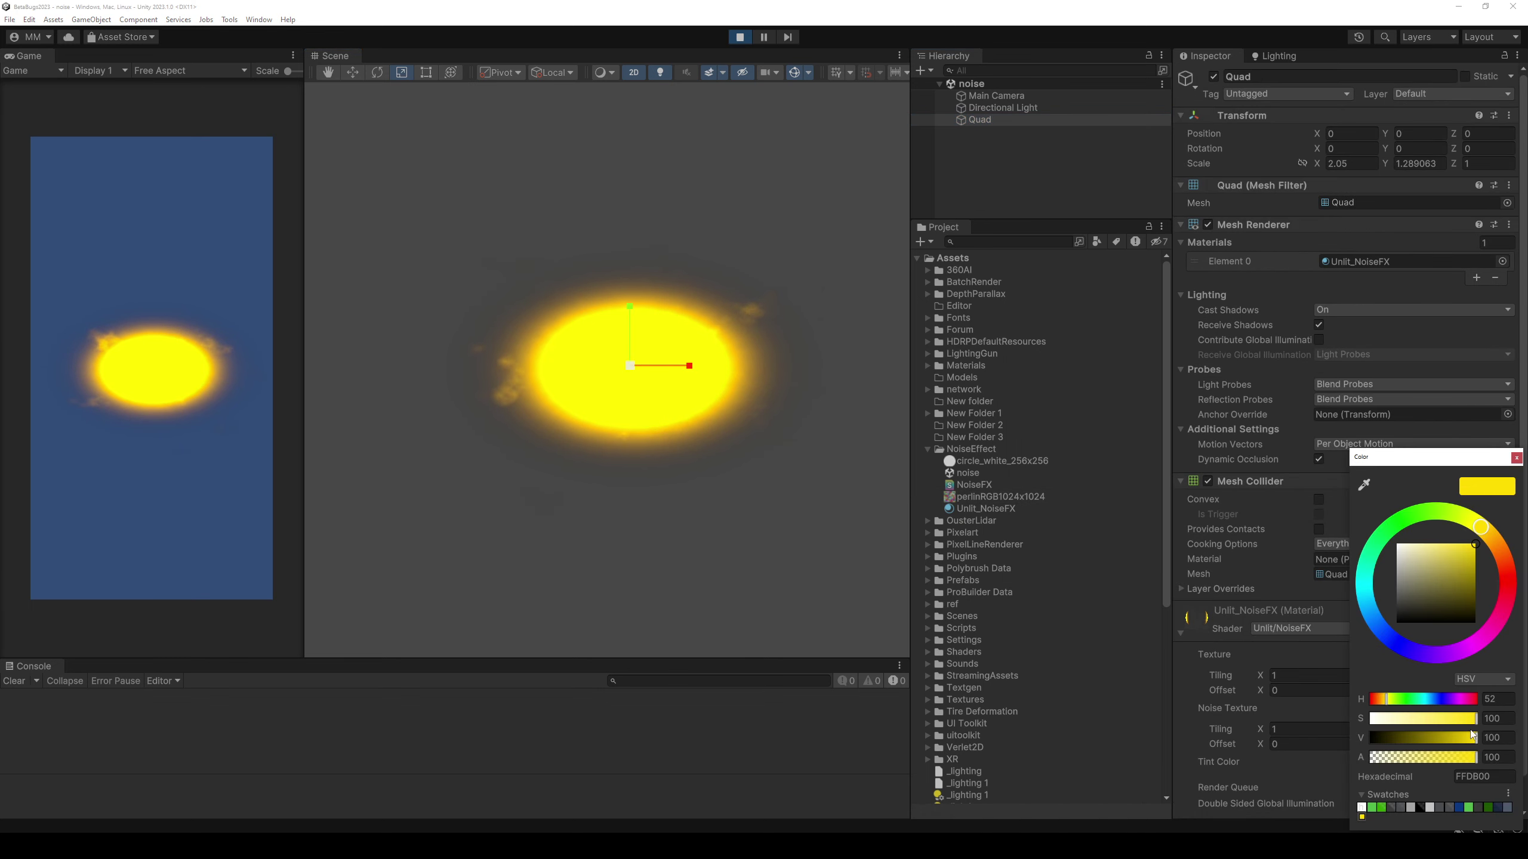
mouse_move(1444, 760)
mouse_down()
mouse_move(1361, 759)
mouse_move(1378, 765)
mouse_up()
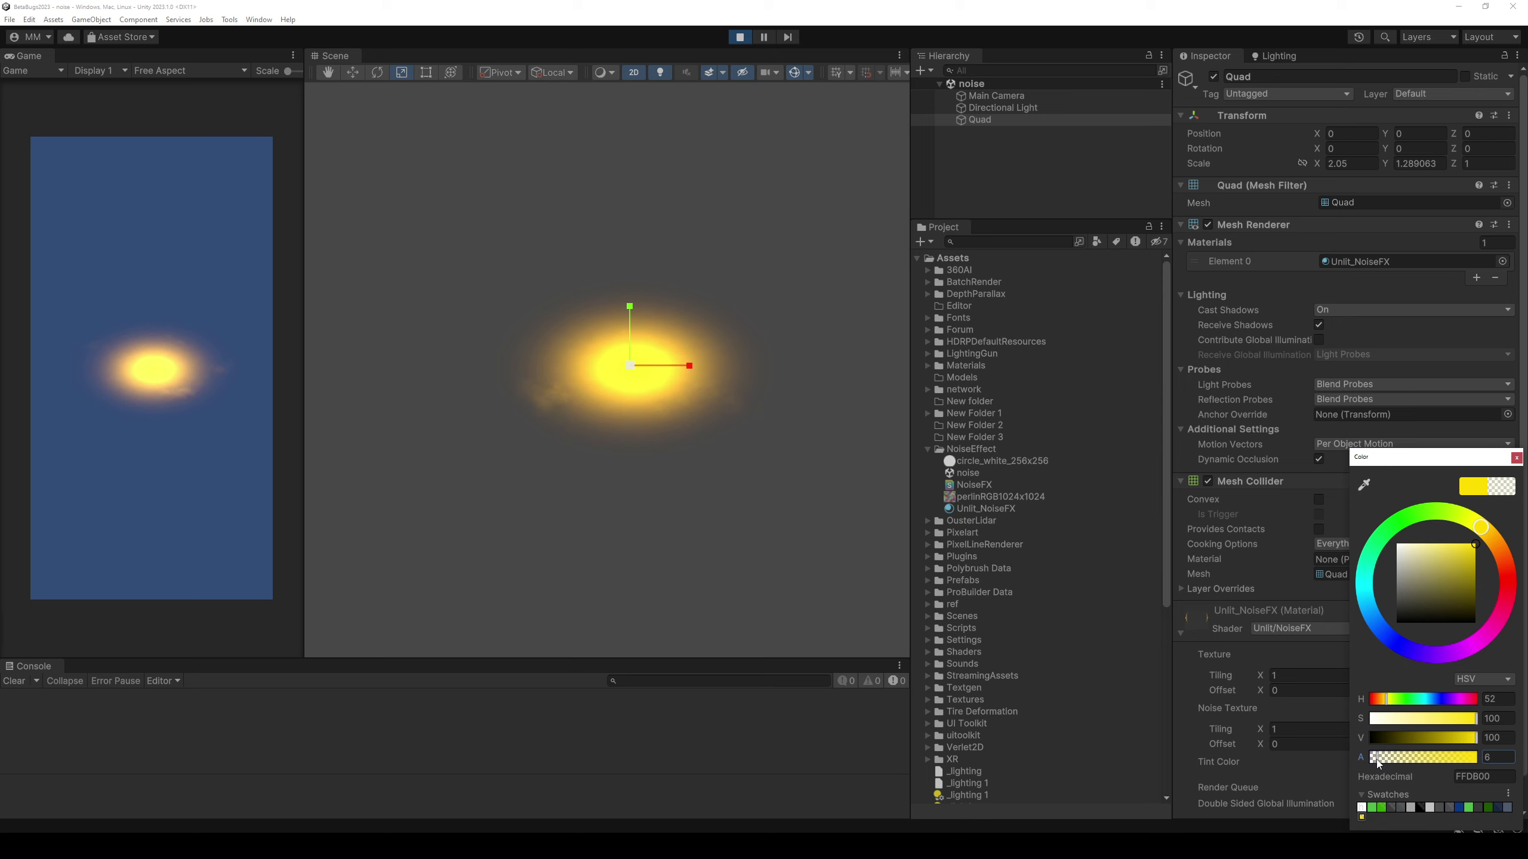
mouse_move(1378, 762)
mouse_down()
mouse_move(1468, 761)
mouse_move(1406, 760)
mouse_up()
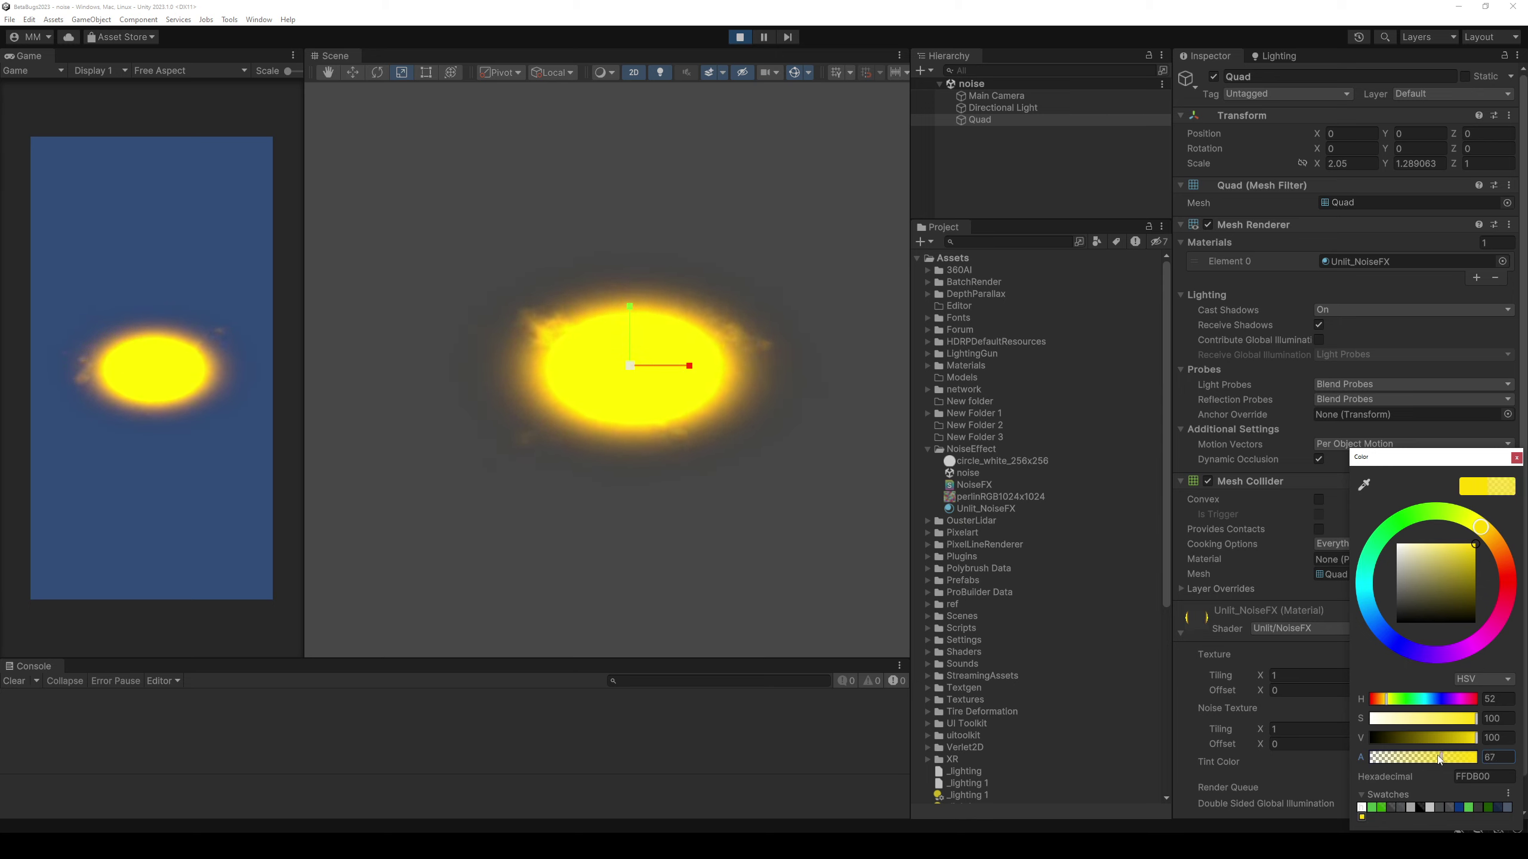
mouse_move(1448, 580)
mouse_down()
mouse_move(1316, 661)
mouse_move(1280, 516)
mouse_move(1474, 544)
mouse_up()
drag(1451, 756, 1476, 757)
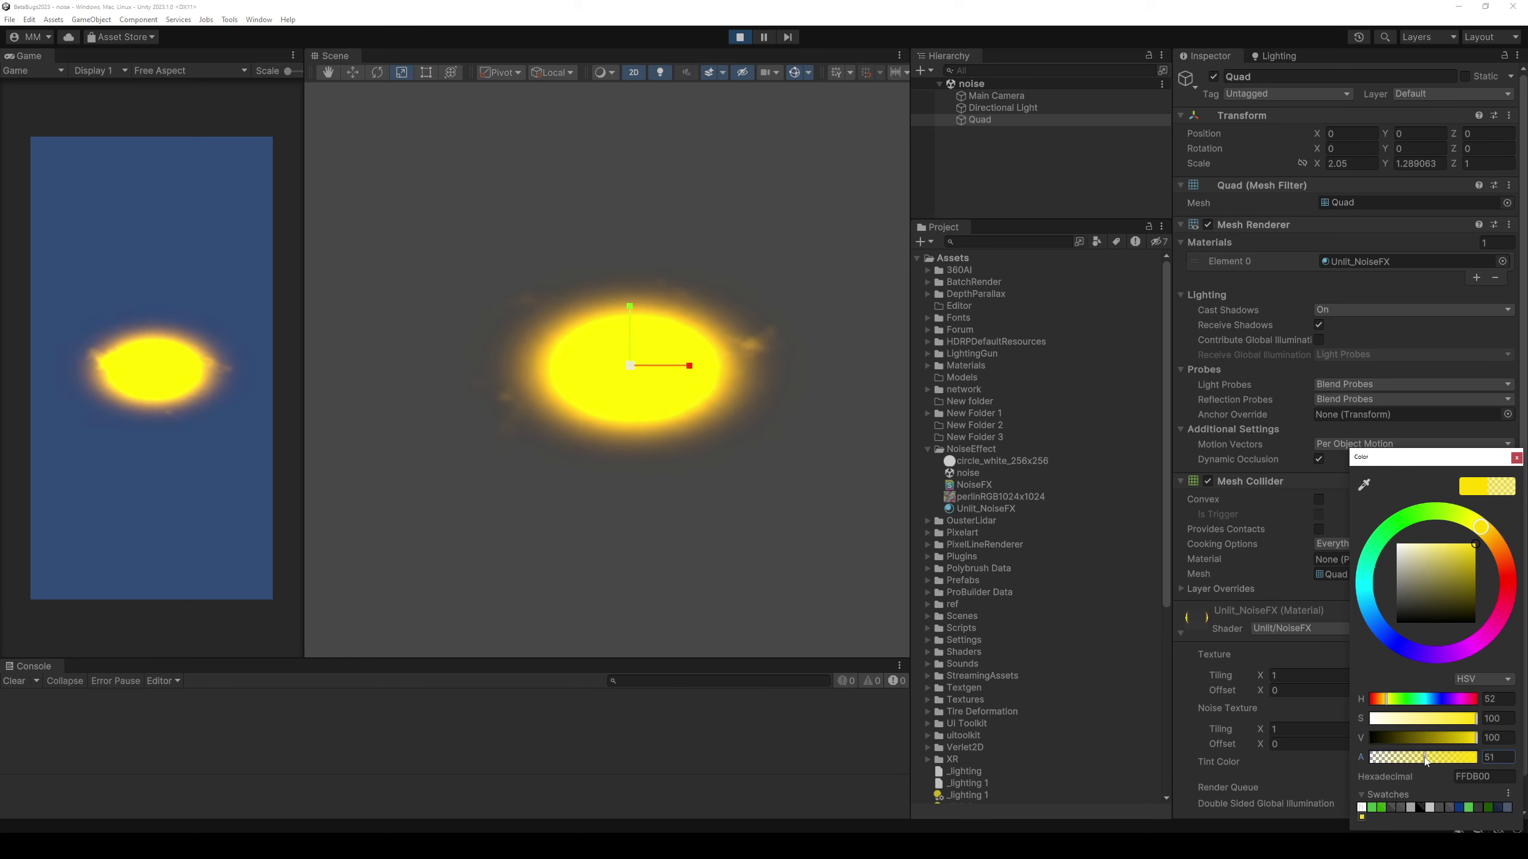
key(ctrl+s)
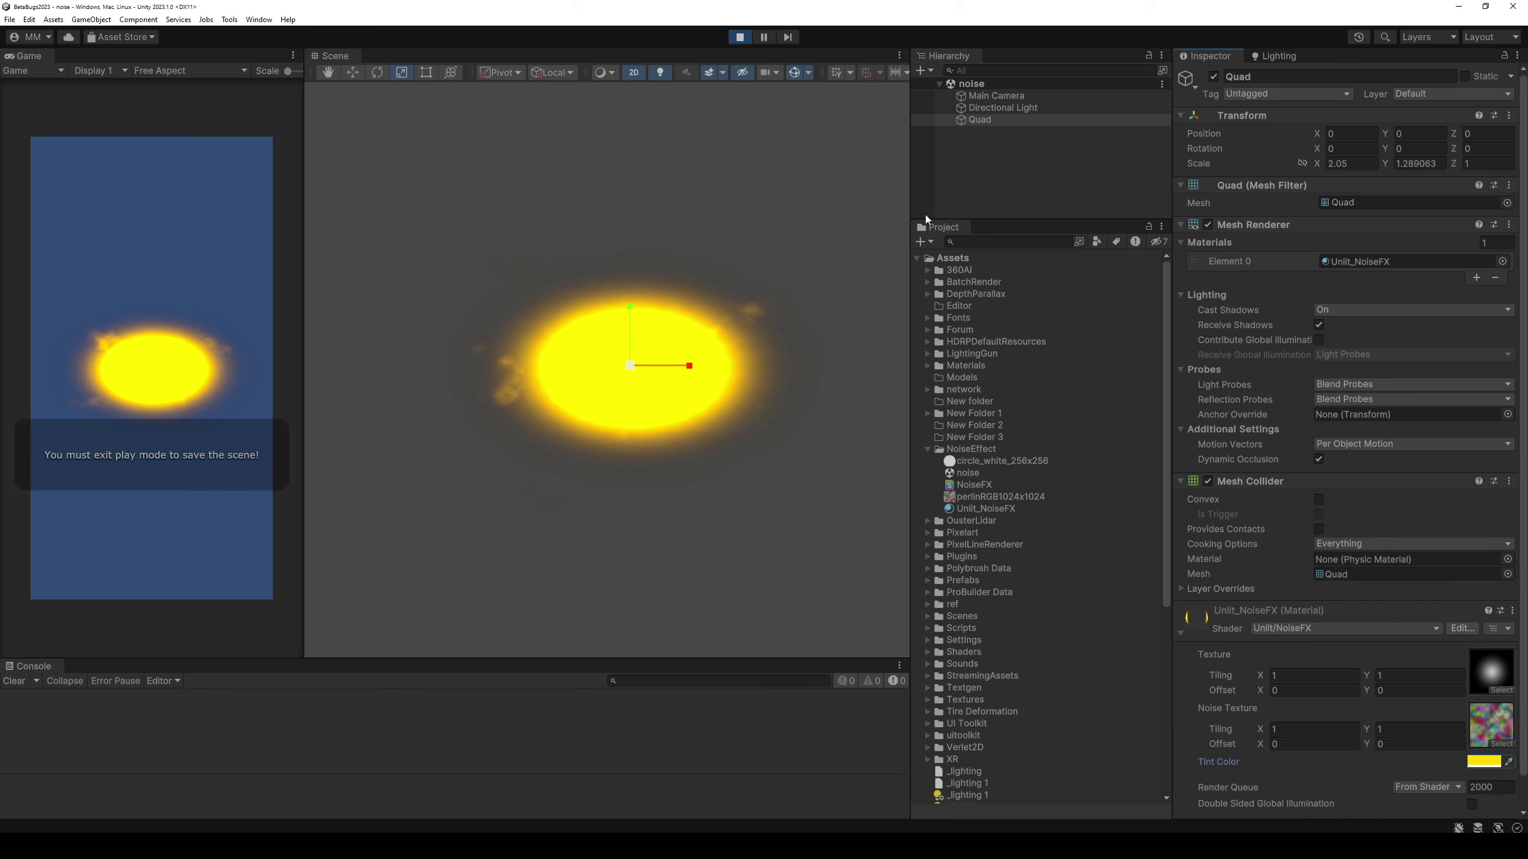
key(alt+Tab)
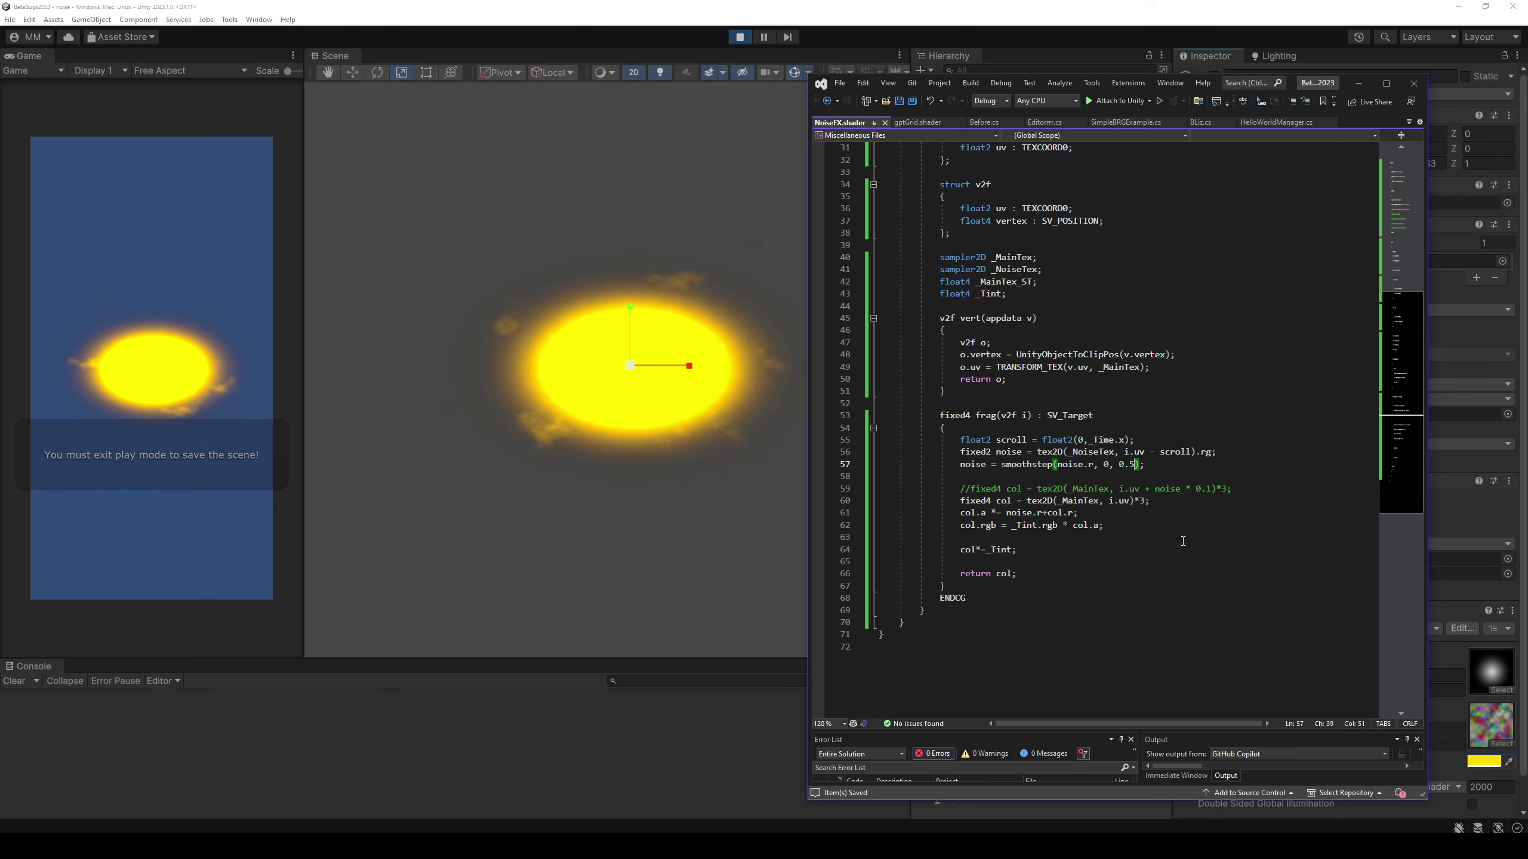
Edit line 57 to smoothstep(noise.r, 0, 0.25), save, and compare the noisier glow in Unity.
key(BackSpace)
text(25)
key(ctrl+s)
click(839, 23)
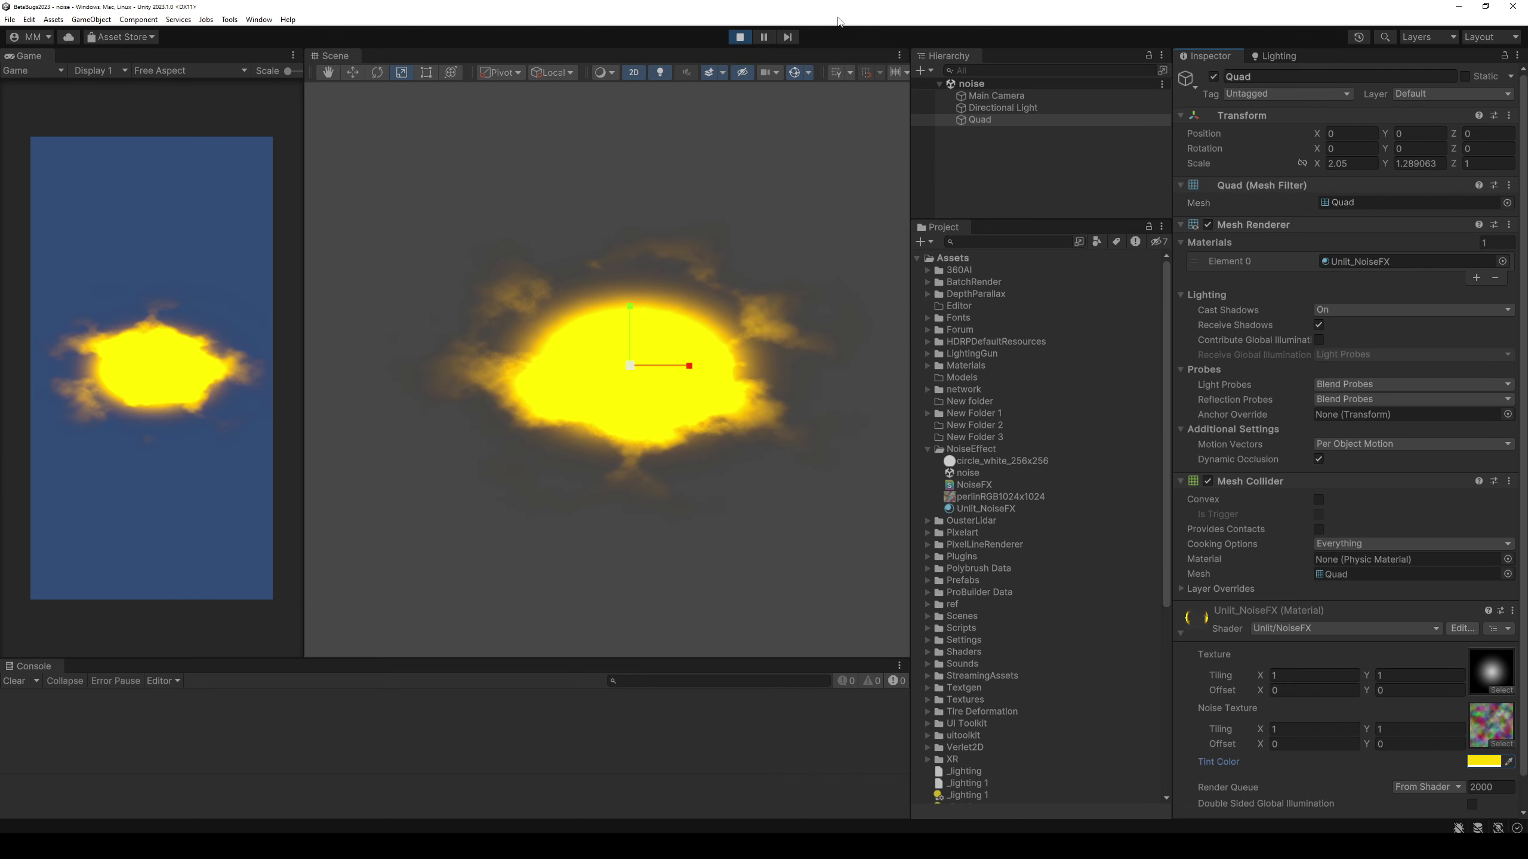
key(alt+Tab)
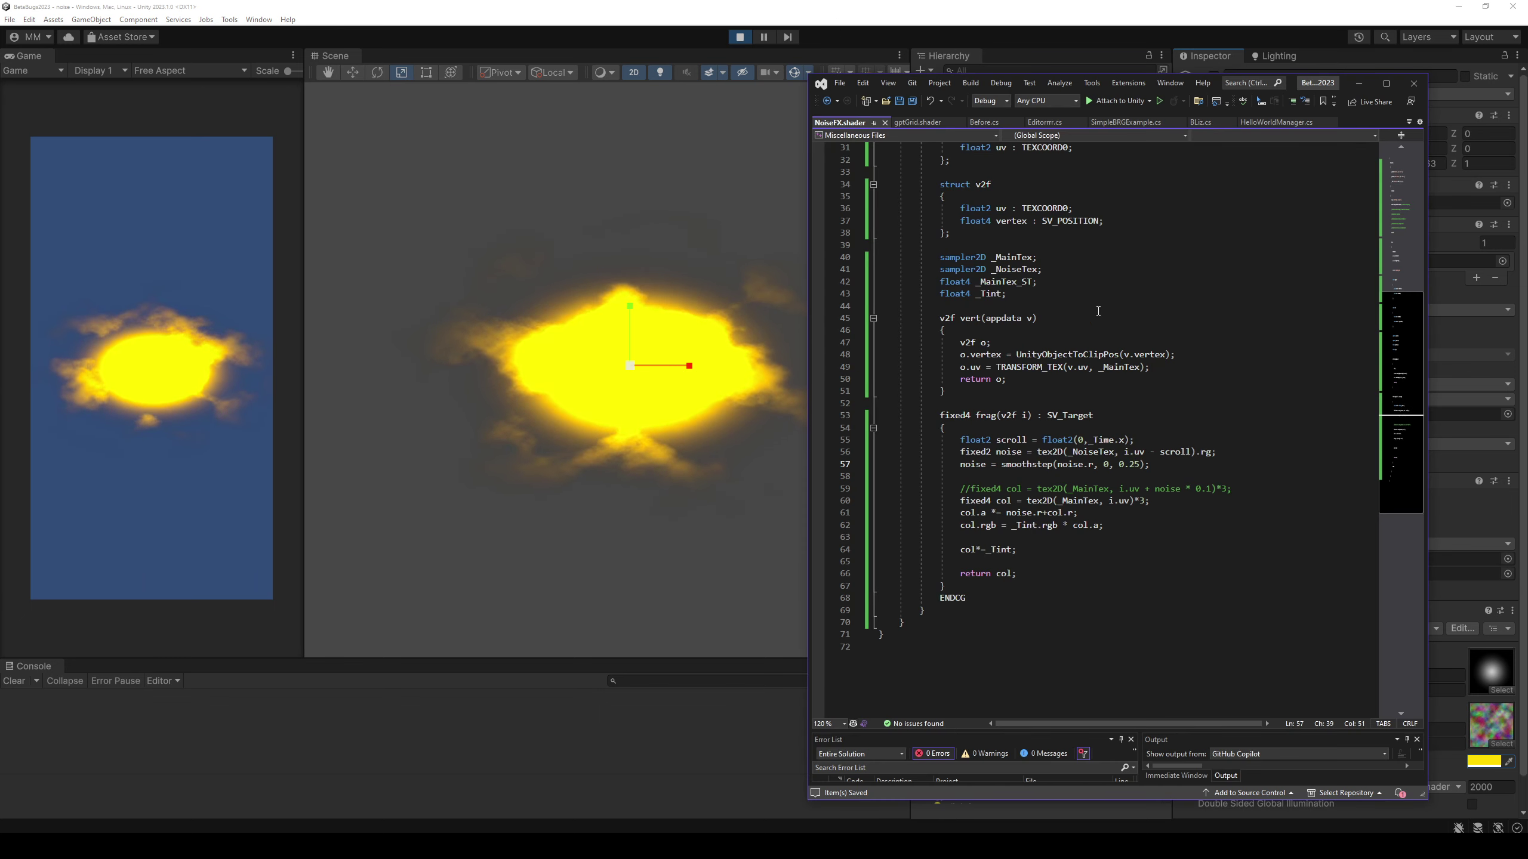
key(Left)
key(Left)
key(Left)
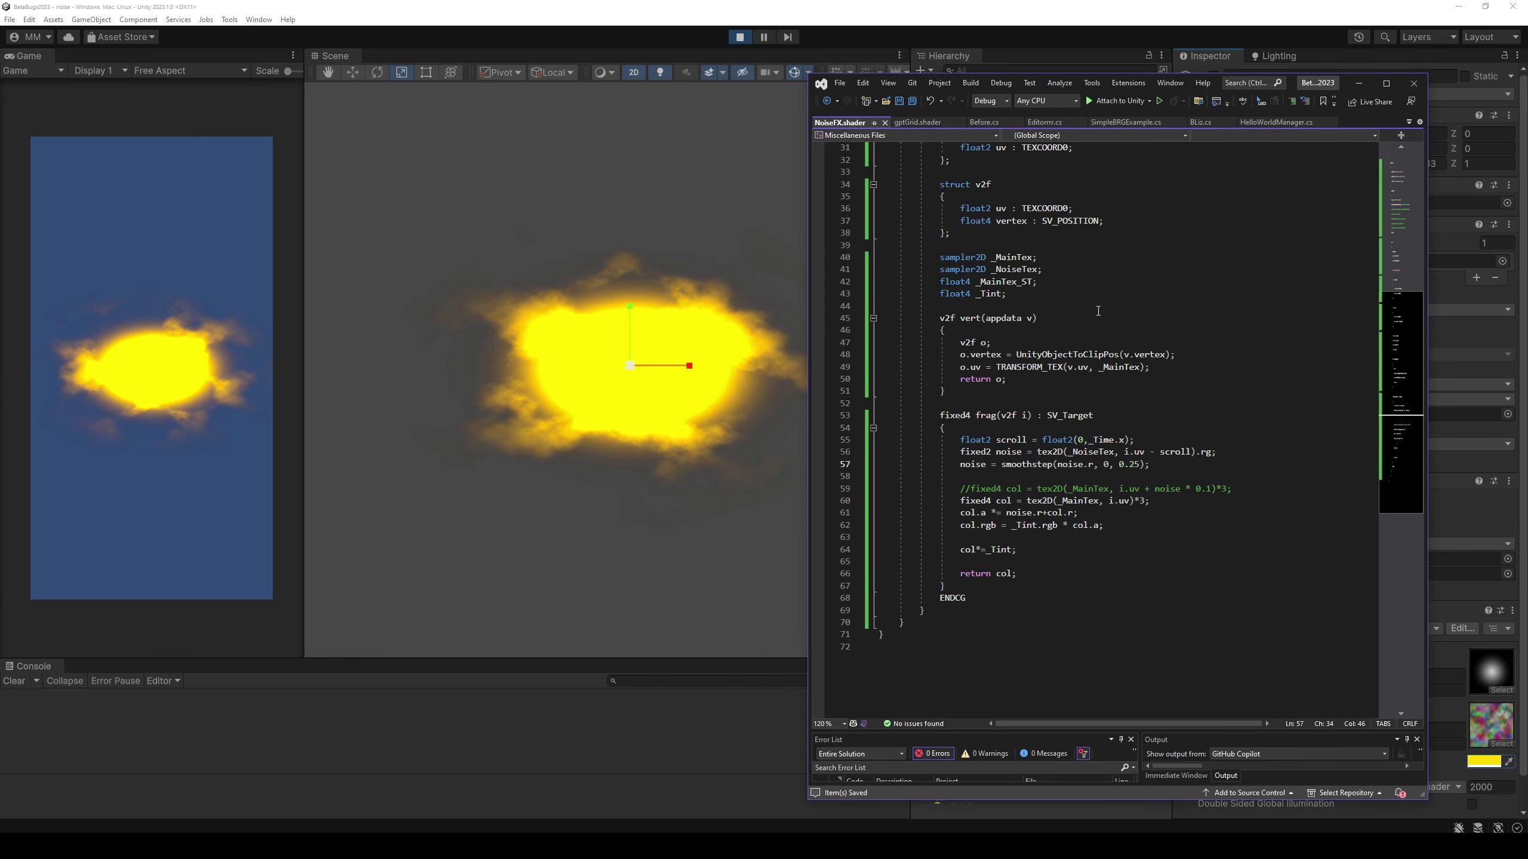
double_click(1026, 465)
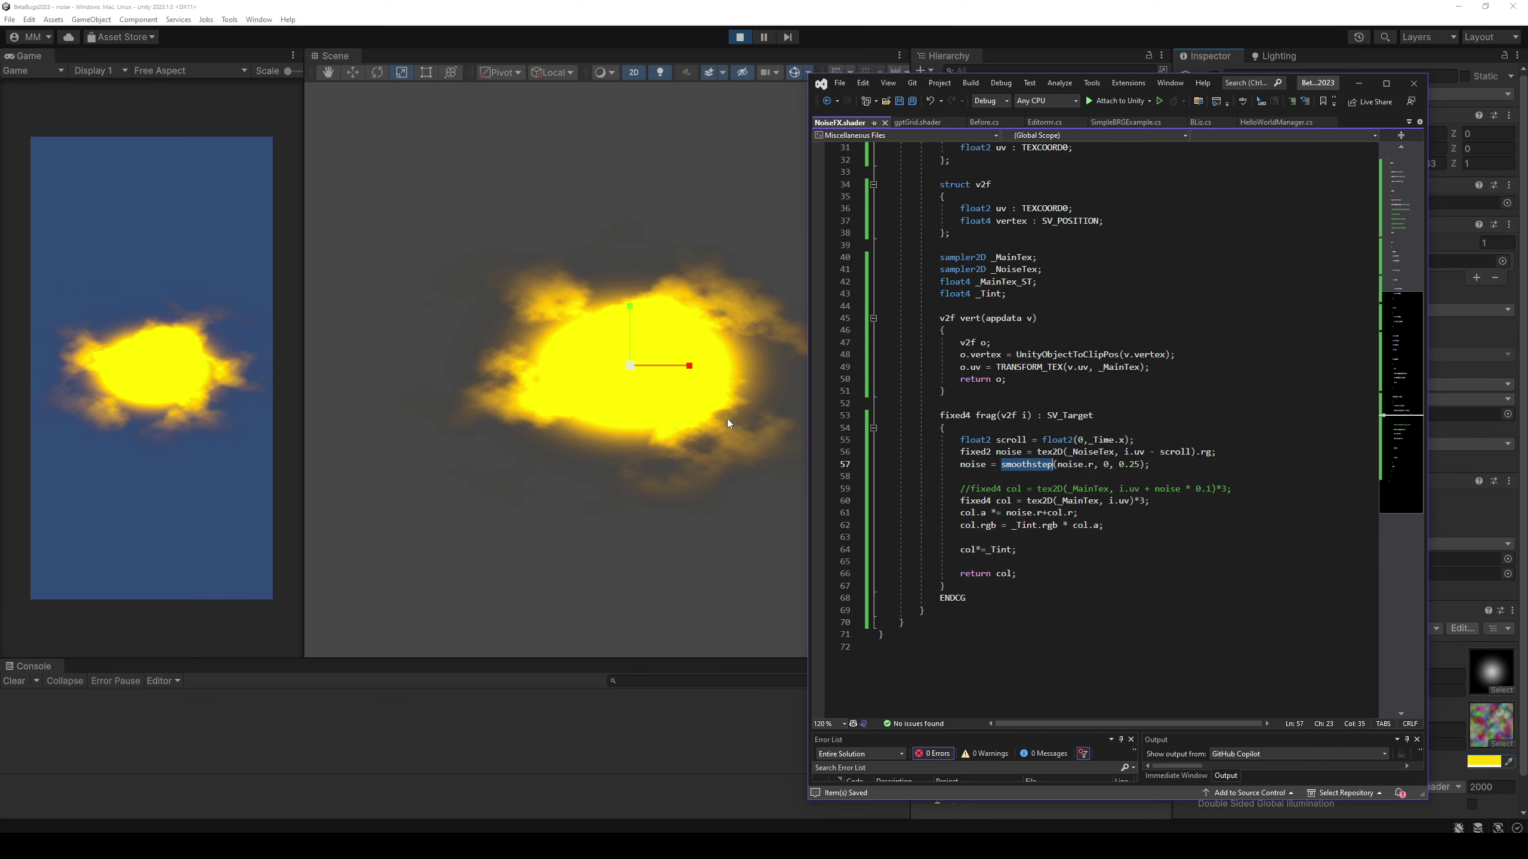
key(alt+Tab)
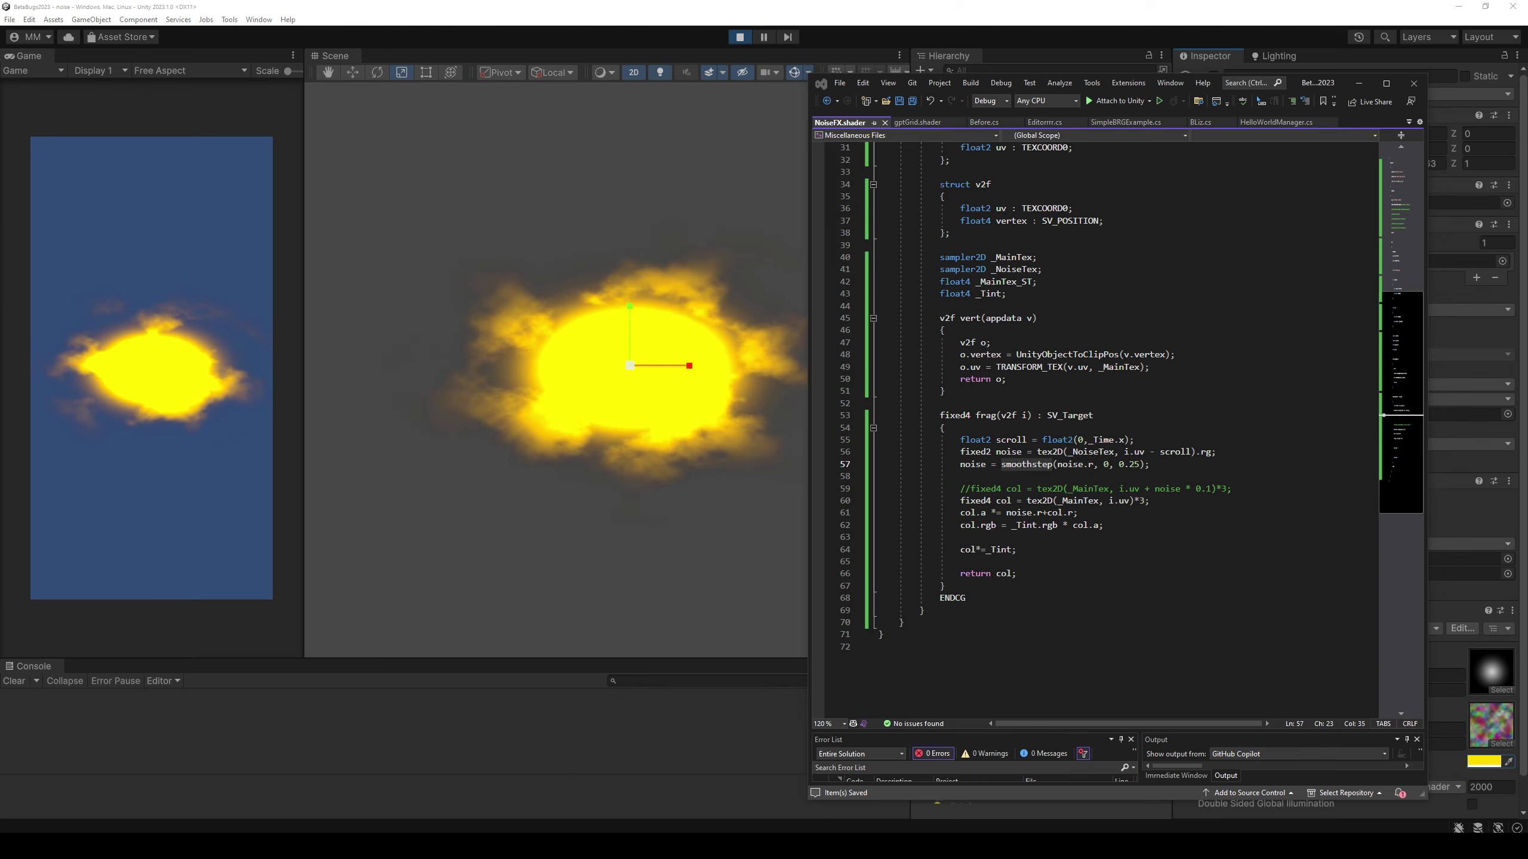
Duplicate line 57, comment out the original, and move noise.r to the copy's last argument.
key(ctrl+d)
key(Home)
text(//)
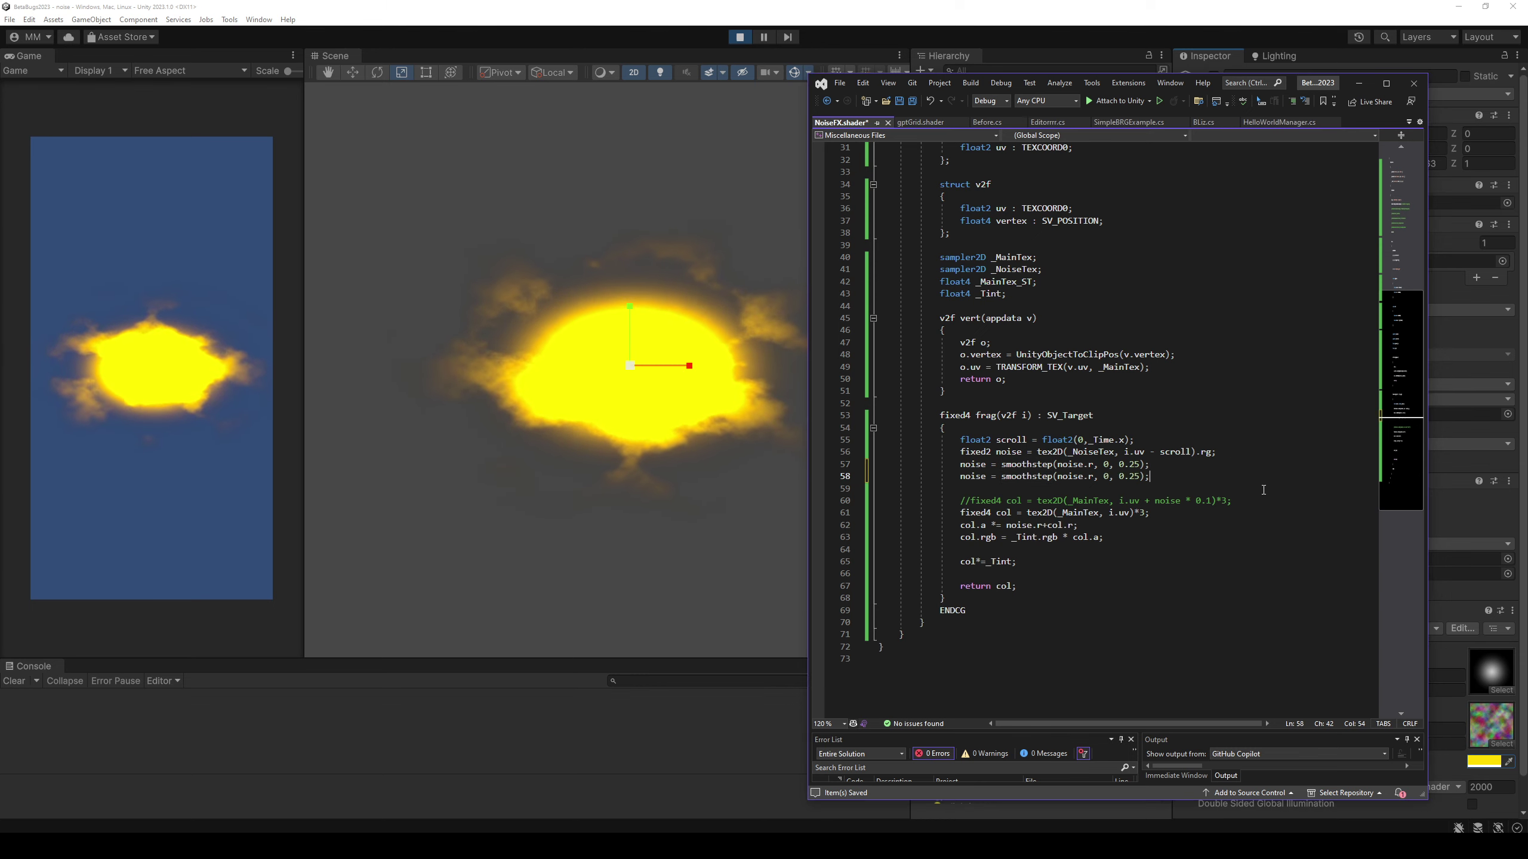
key(Down)
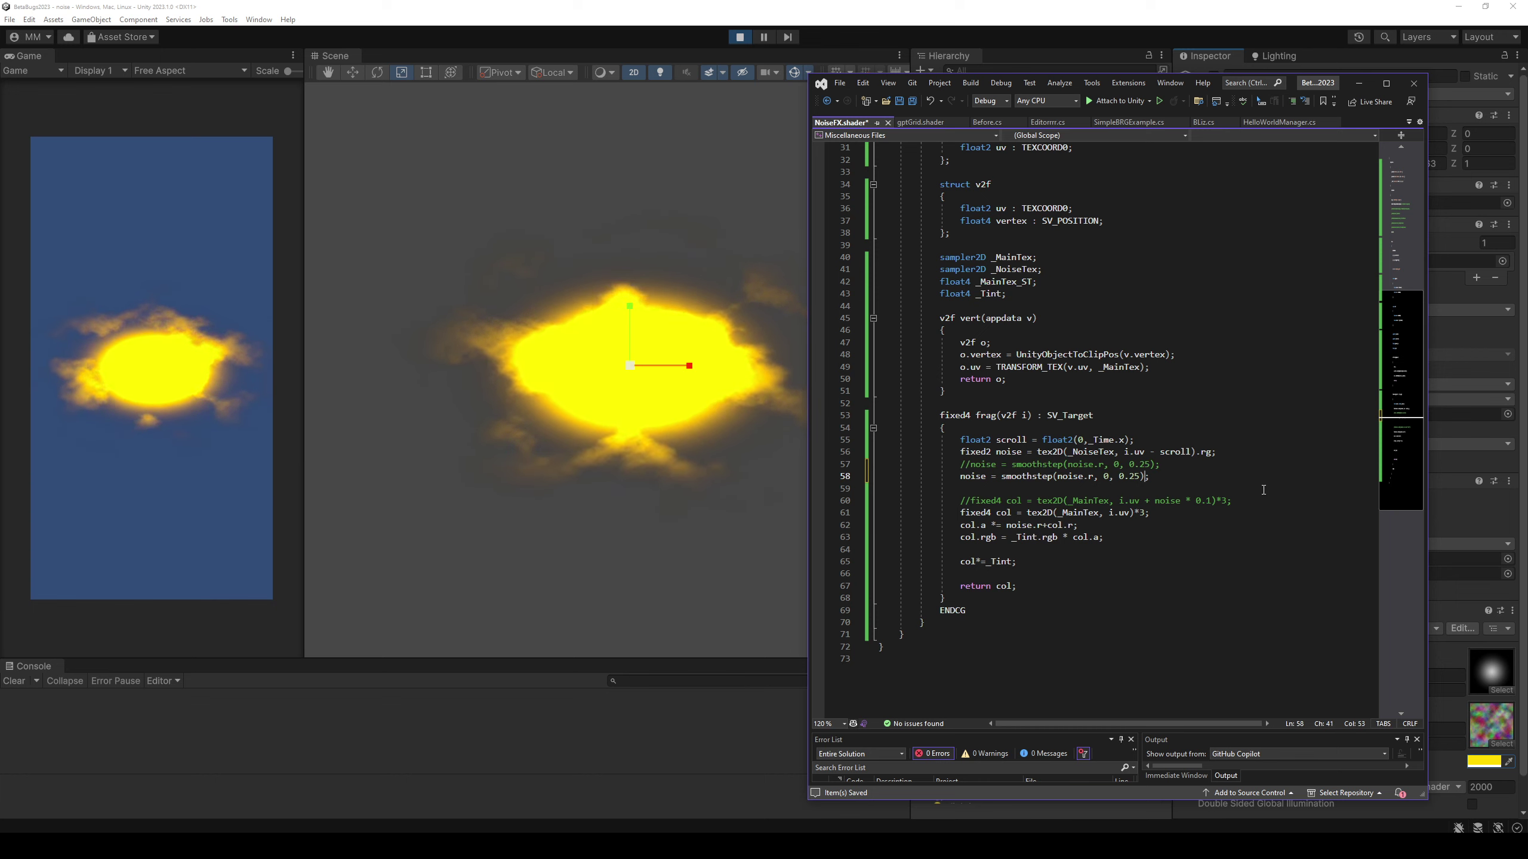
key(ctrl+Right)
key(ctrl+Right)
key(ctrl+Right)
key(ctrl+shift+Right)
key(ctrl+shift+Right)
key(ctrl+shift+Right)
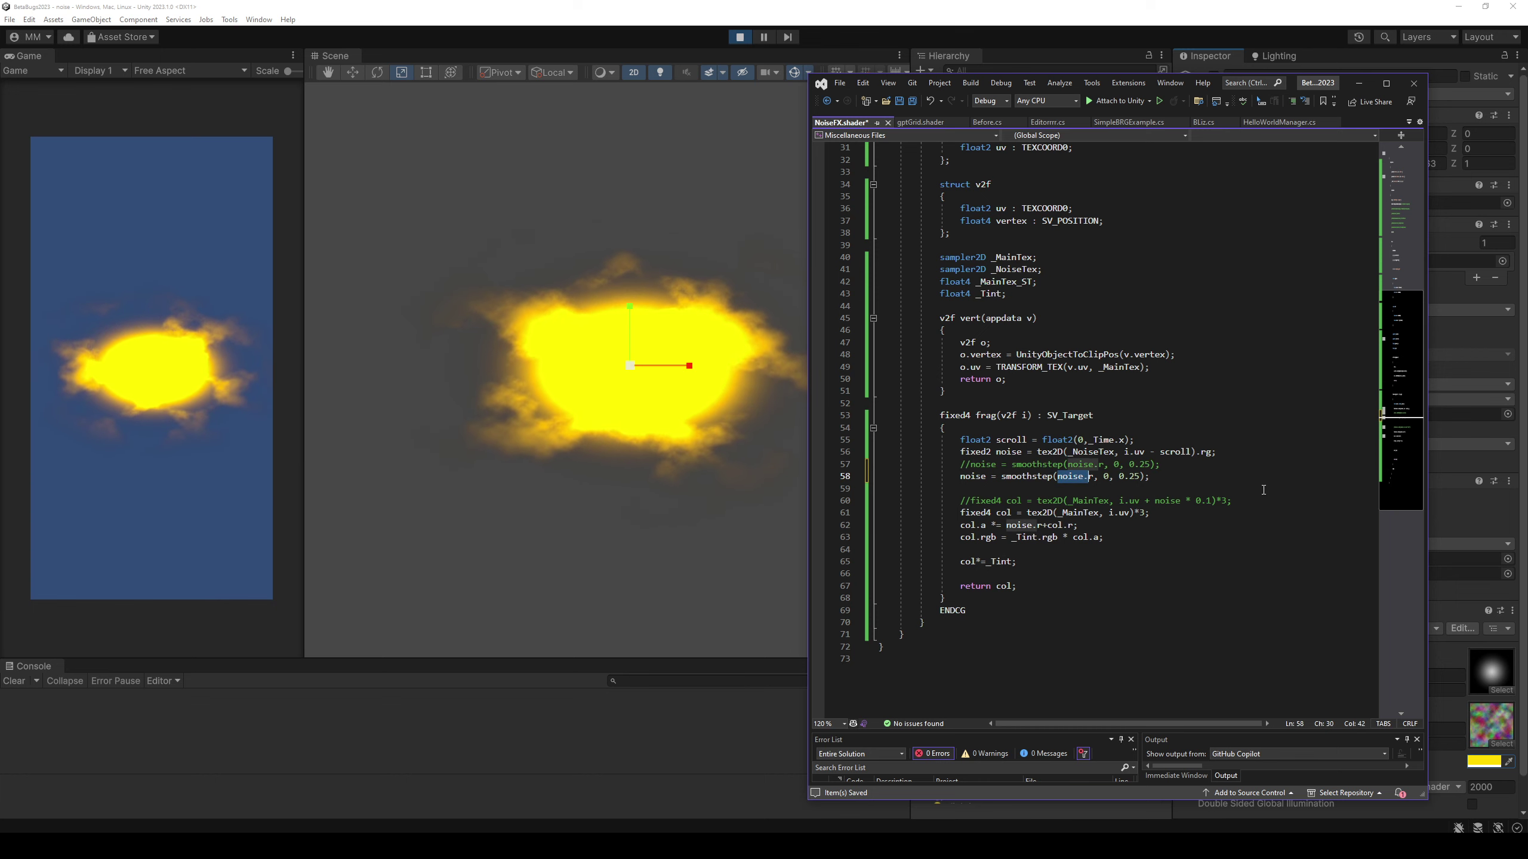
key(Delete)
key(End)
key(Left)
key(Left)
text(, noise.r)
key(ctrl+s)
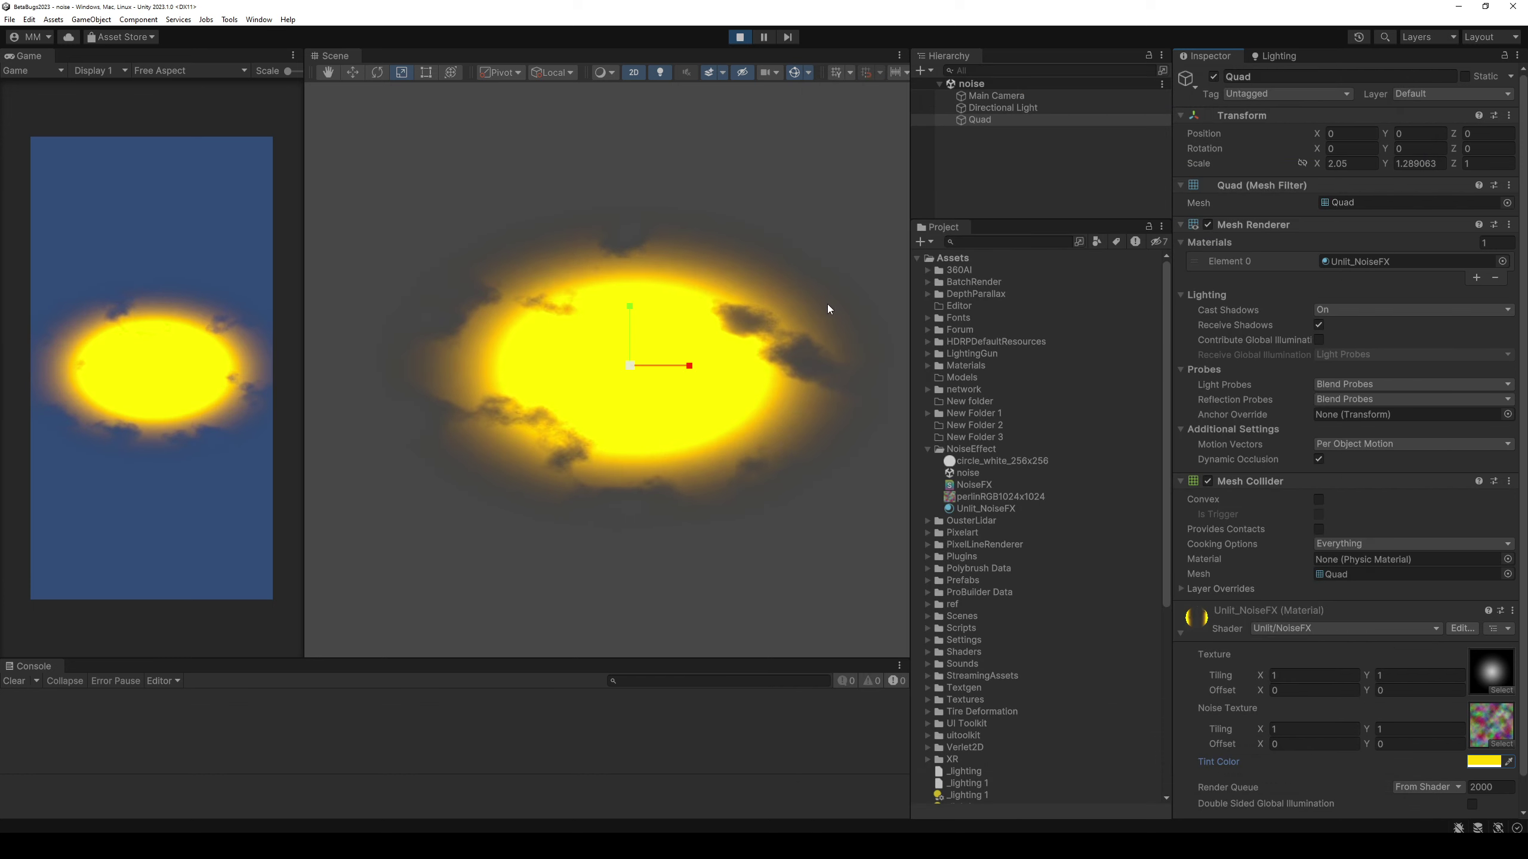
Try smoothstep edges up to 1, then 0.5 to 1, saving and viewing the sharp ellipse.
key(ctrl+Left)
key(ctrl+Left)
key(ctrl+Left)
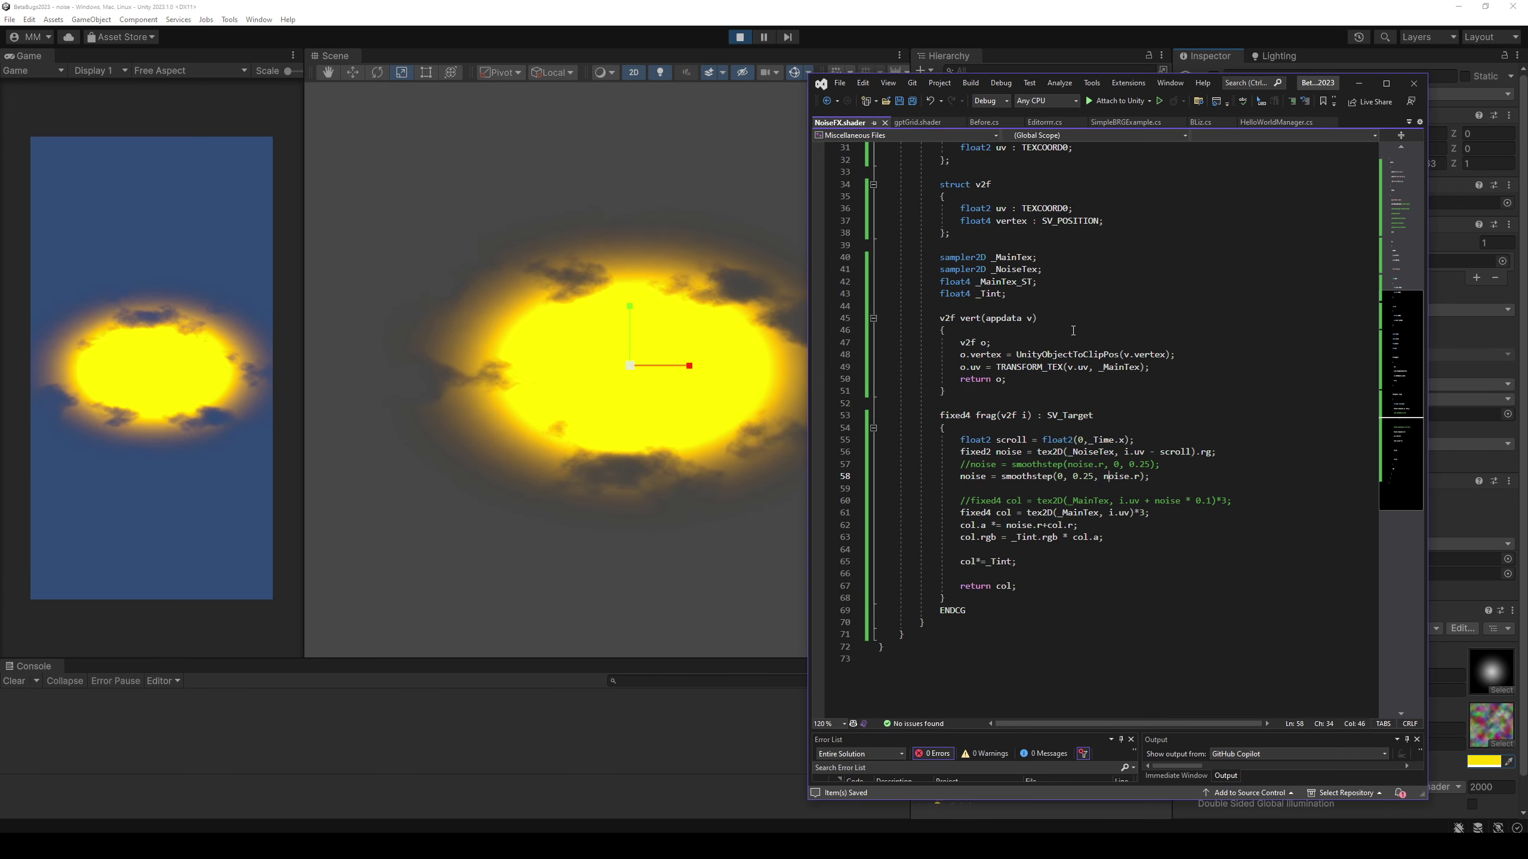
key(BackSpace)
key(BackSpace)
key(Delete)
key(Delete)
text(1)
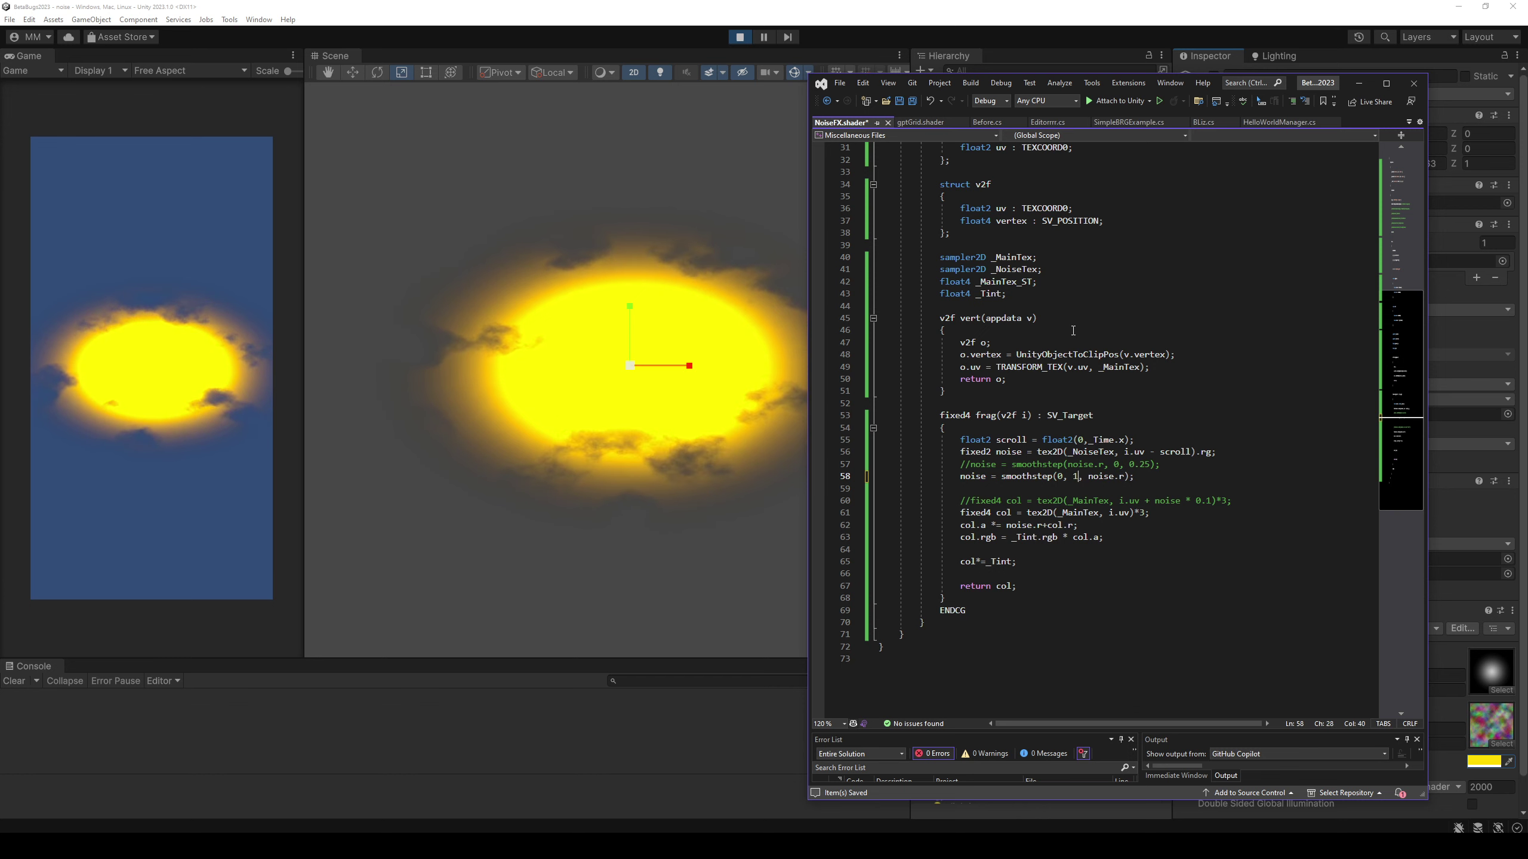
key(ctrl+s)
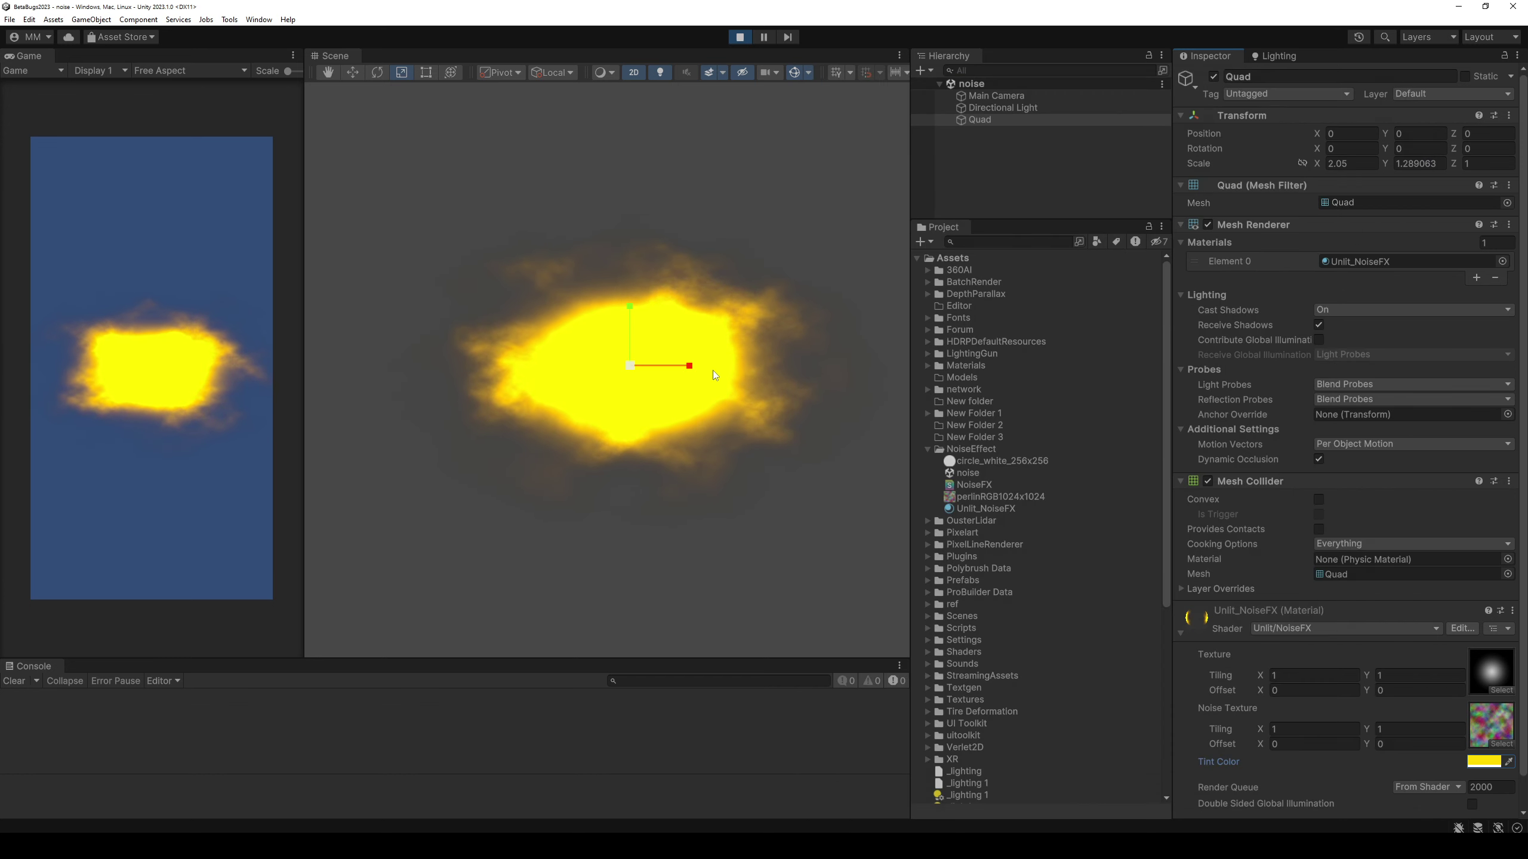
key(Left)
key(Left)
key(Left)
text(.5)
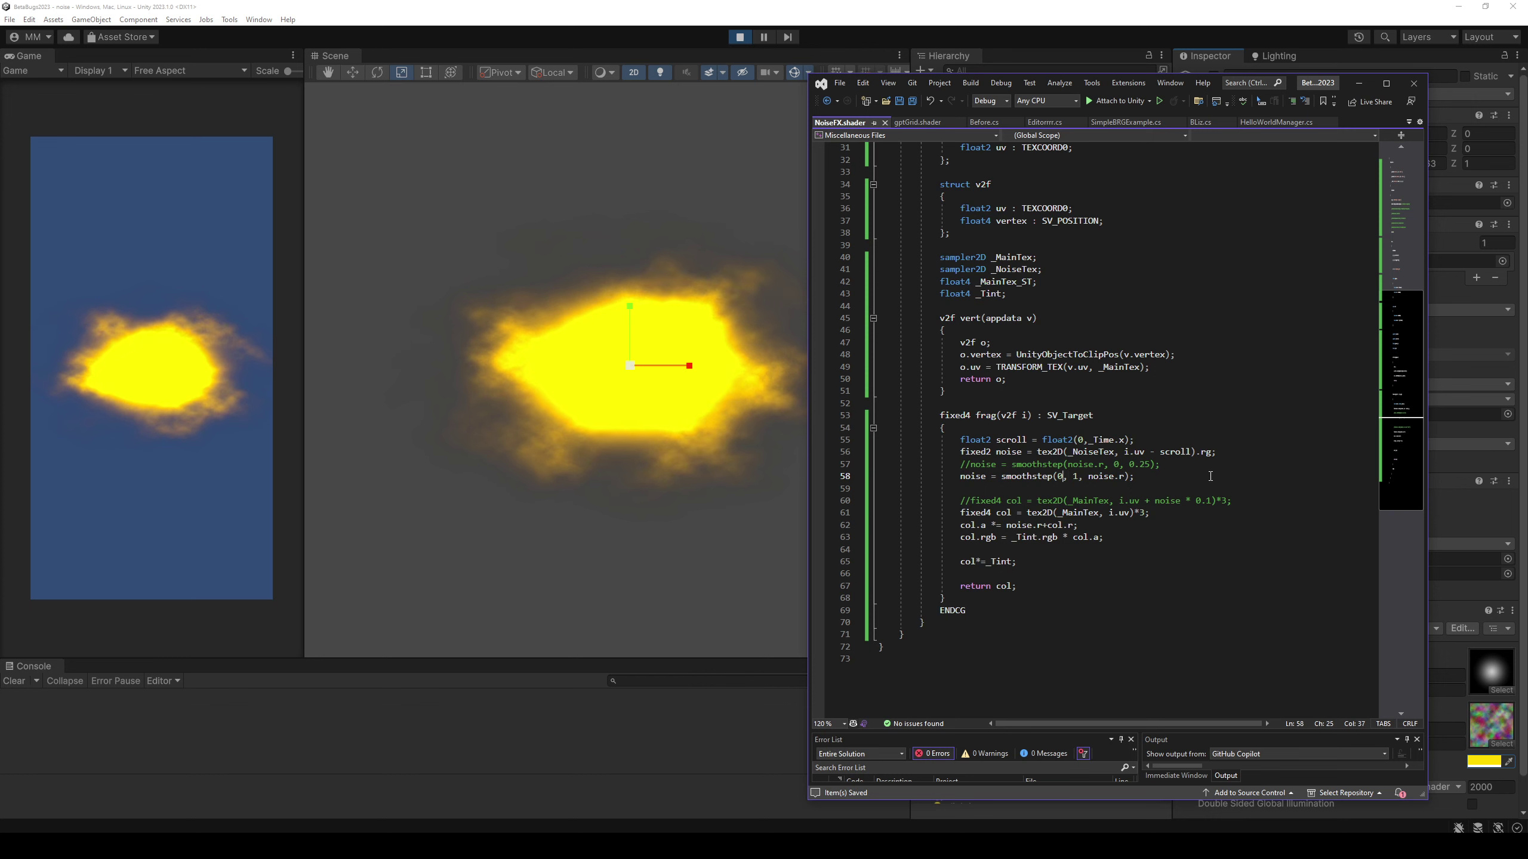
key(ctrl+s)
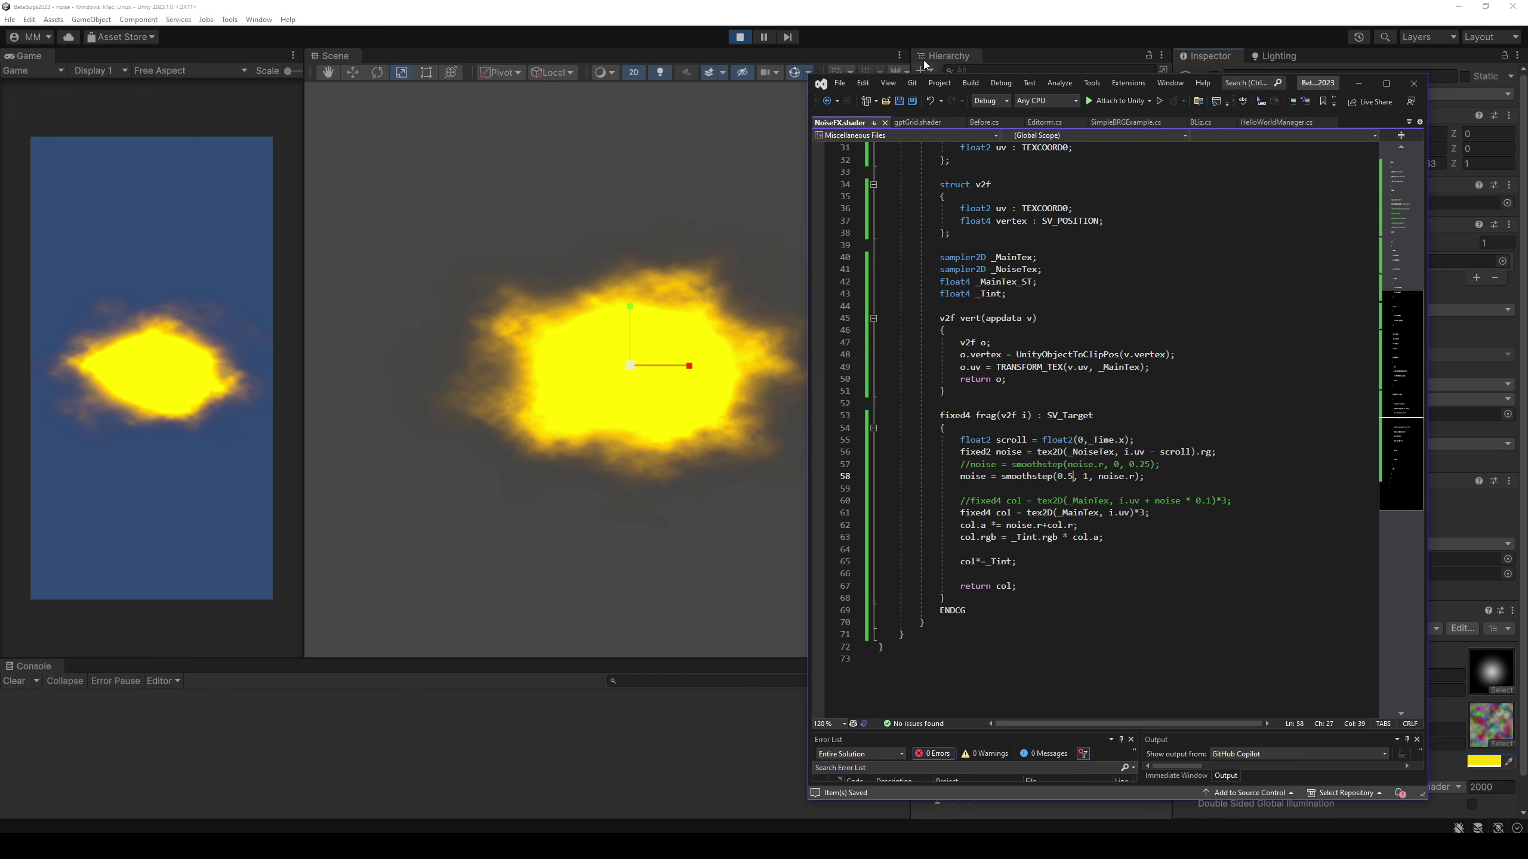
click(924, 60)
key(alt+Tab)
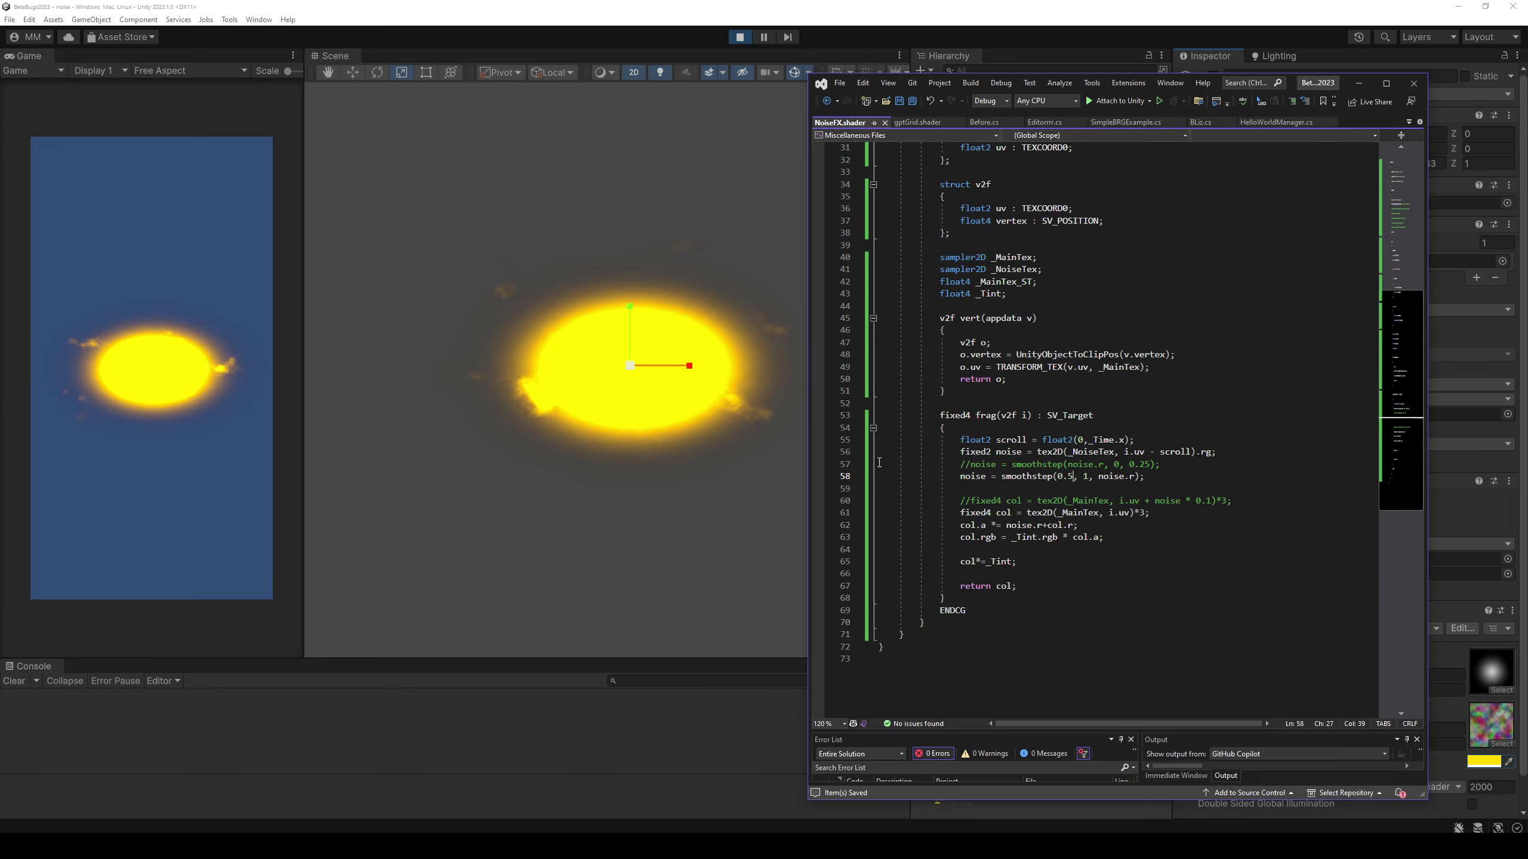
Narrow the range to smoothstep(0, 0.1, noise.r), save, and watch the cloudy glow.
key(BackSpace)
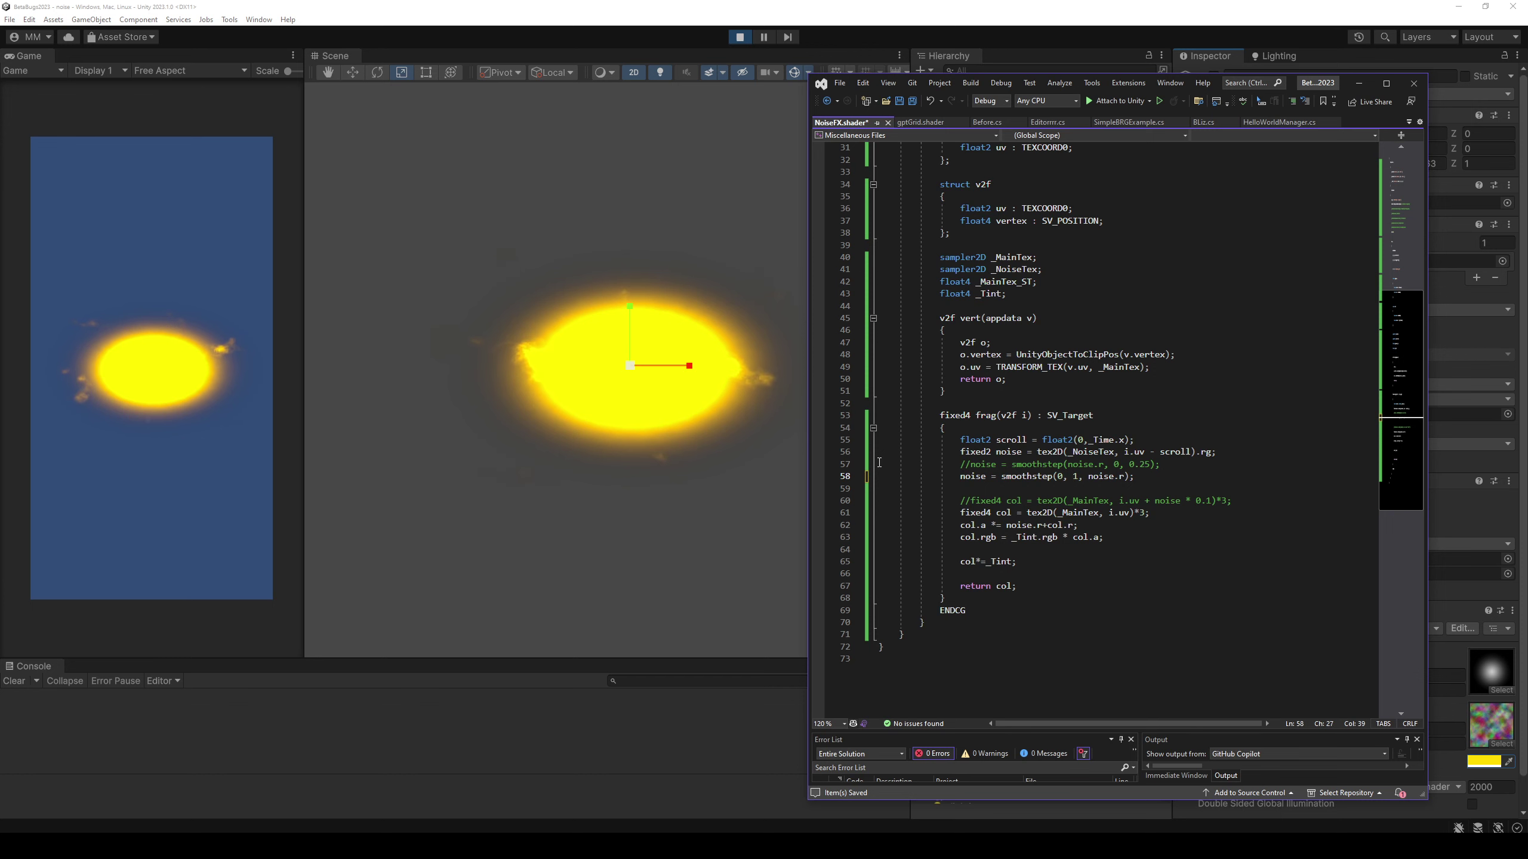
text(0..)
key(ctrl+s)
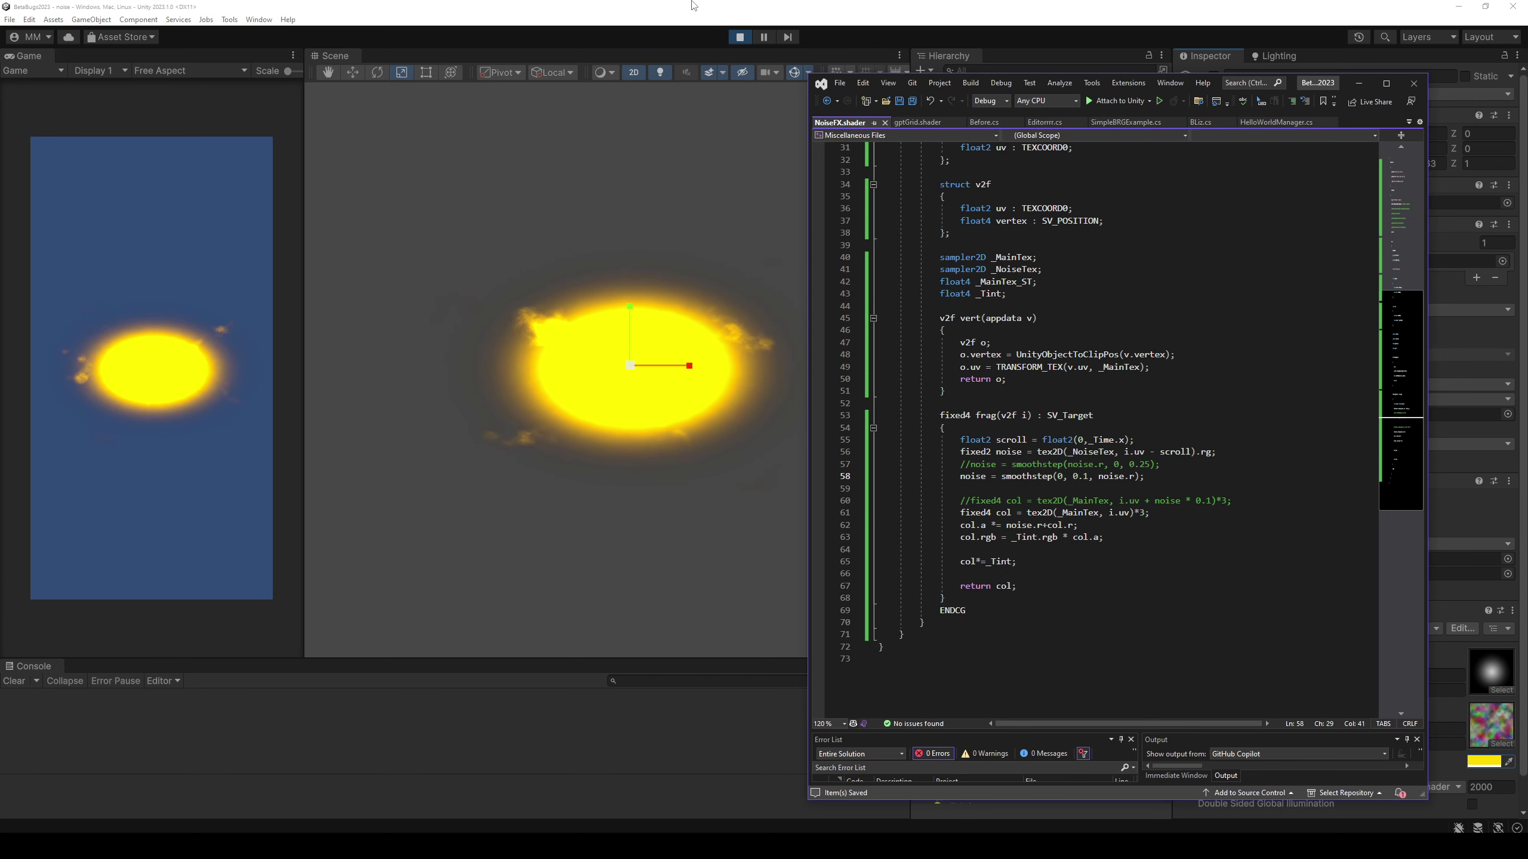
click(692, 5)
key(alt+Tab)
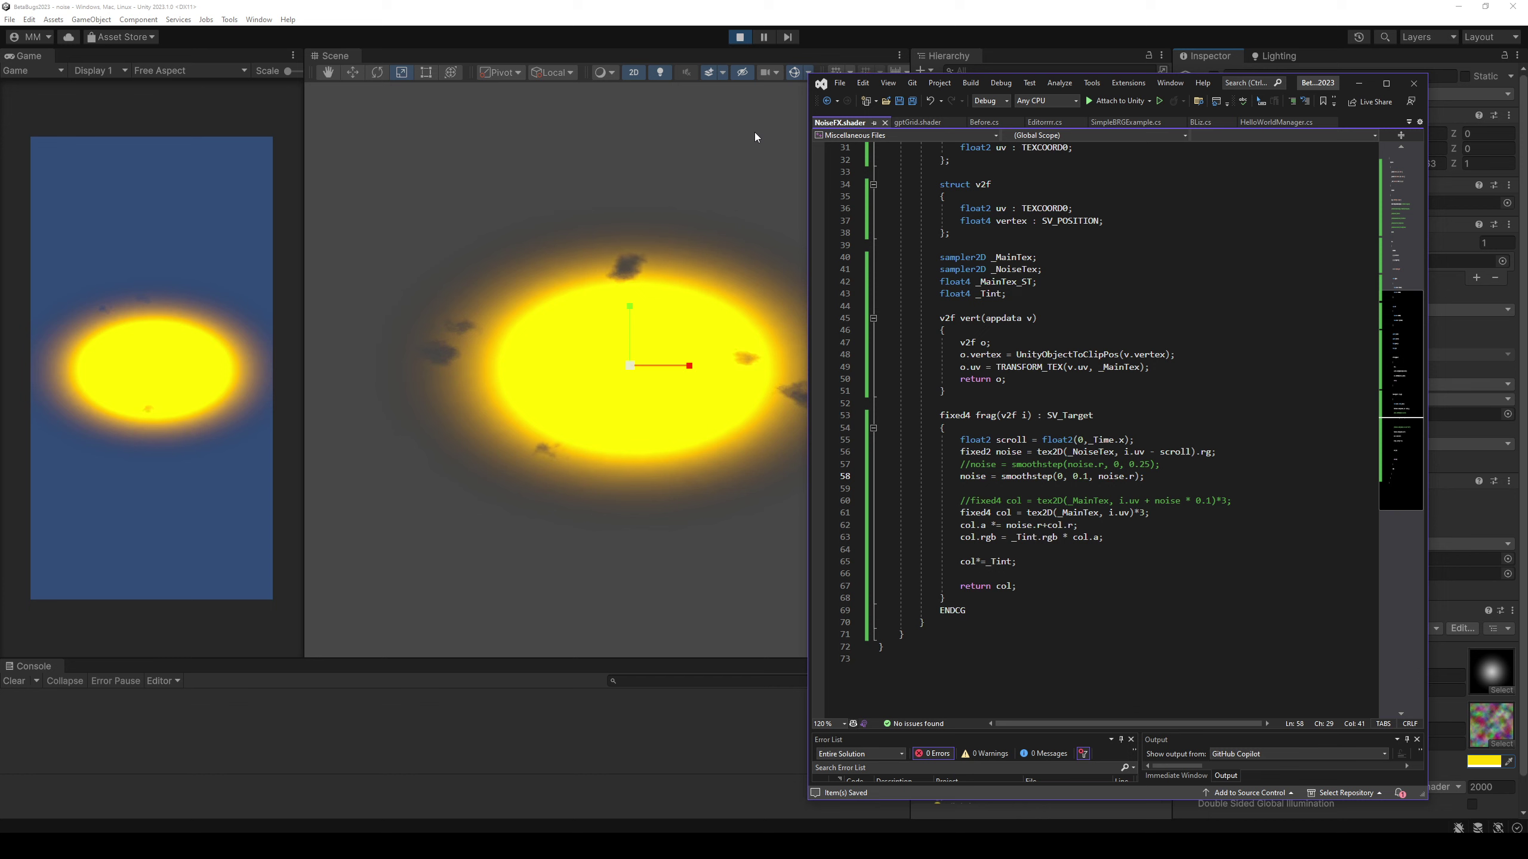
click(756, 43)
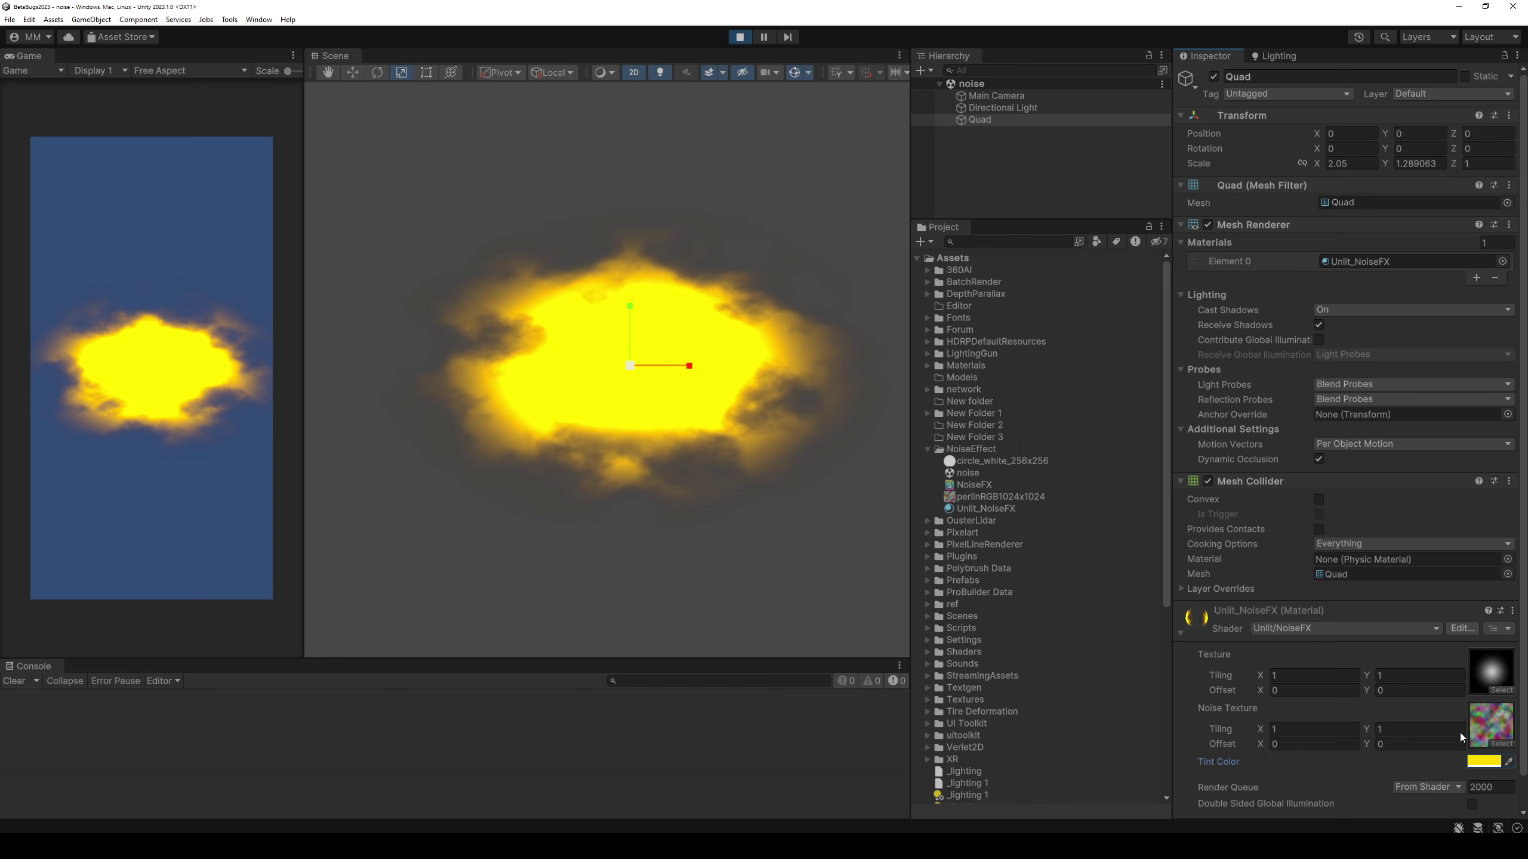
Test the Tint Color's transparency and raise its brightness to V 100.
click(1483, 761)
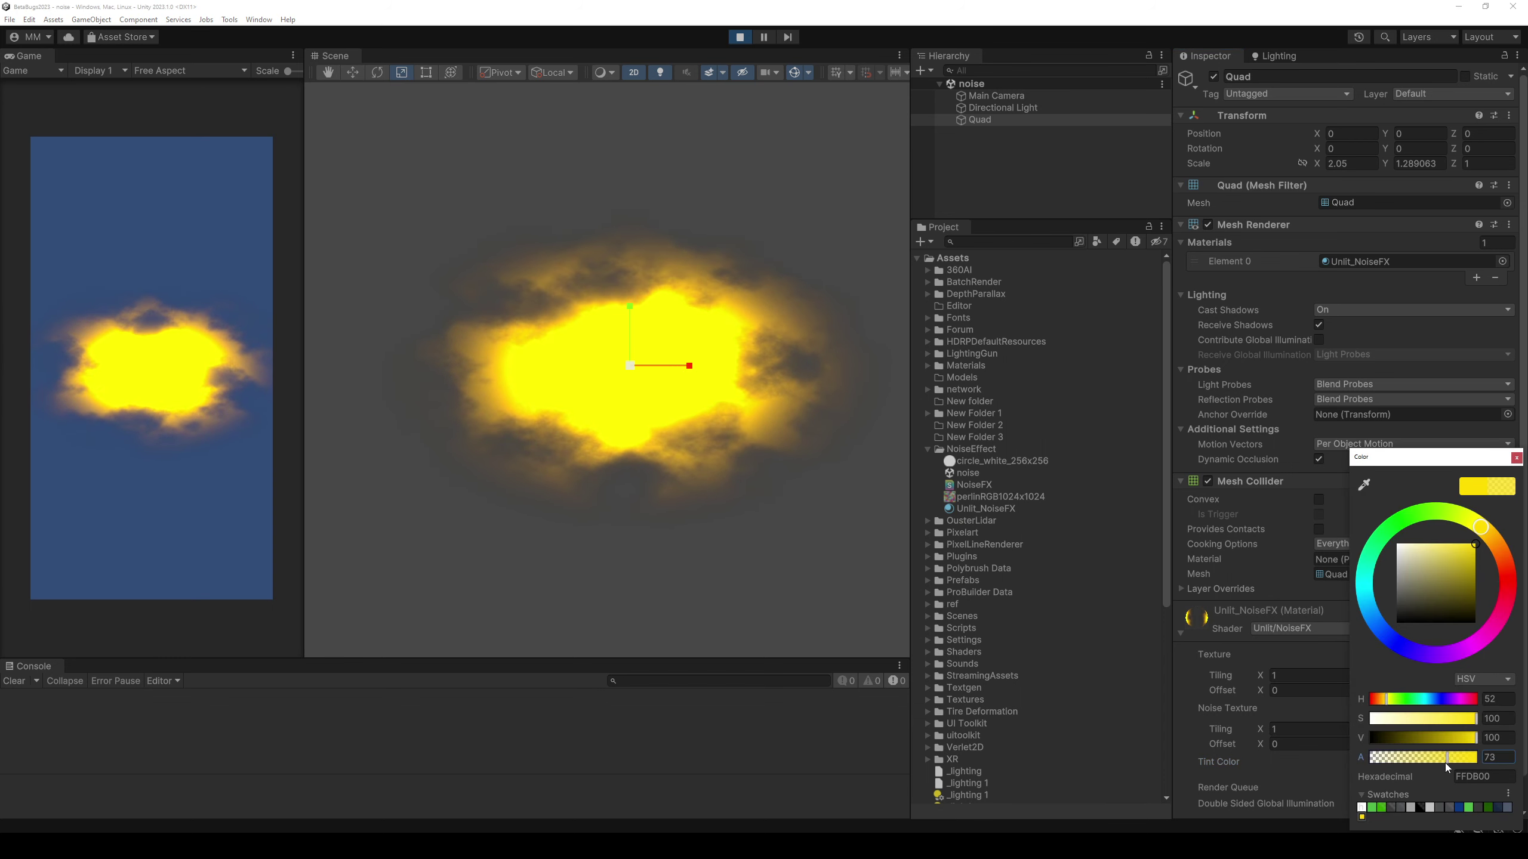
drag(1447, 764, 1374, 776)
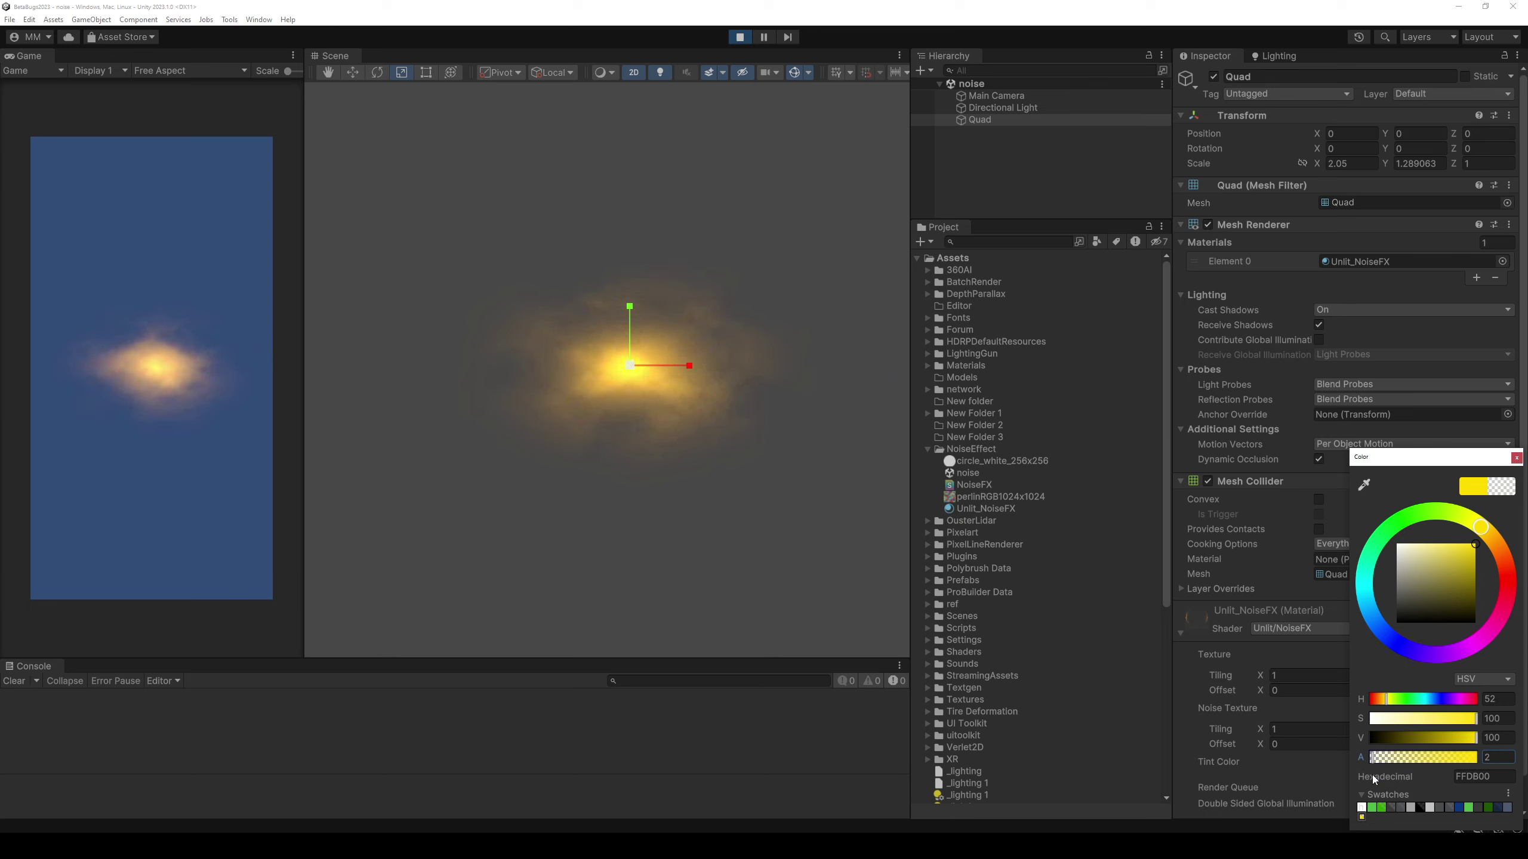
mouse_move(1373, 775)
mouse_down()
mouse_move(1480, 742)
mouse_move(1310, 763)
mouse_up()
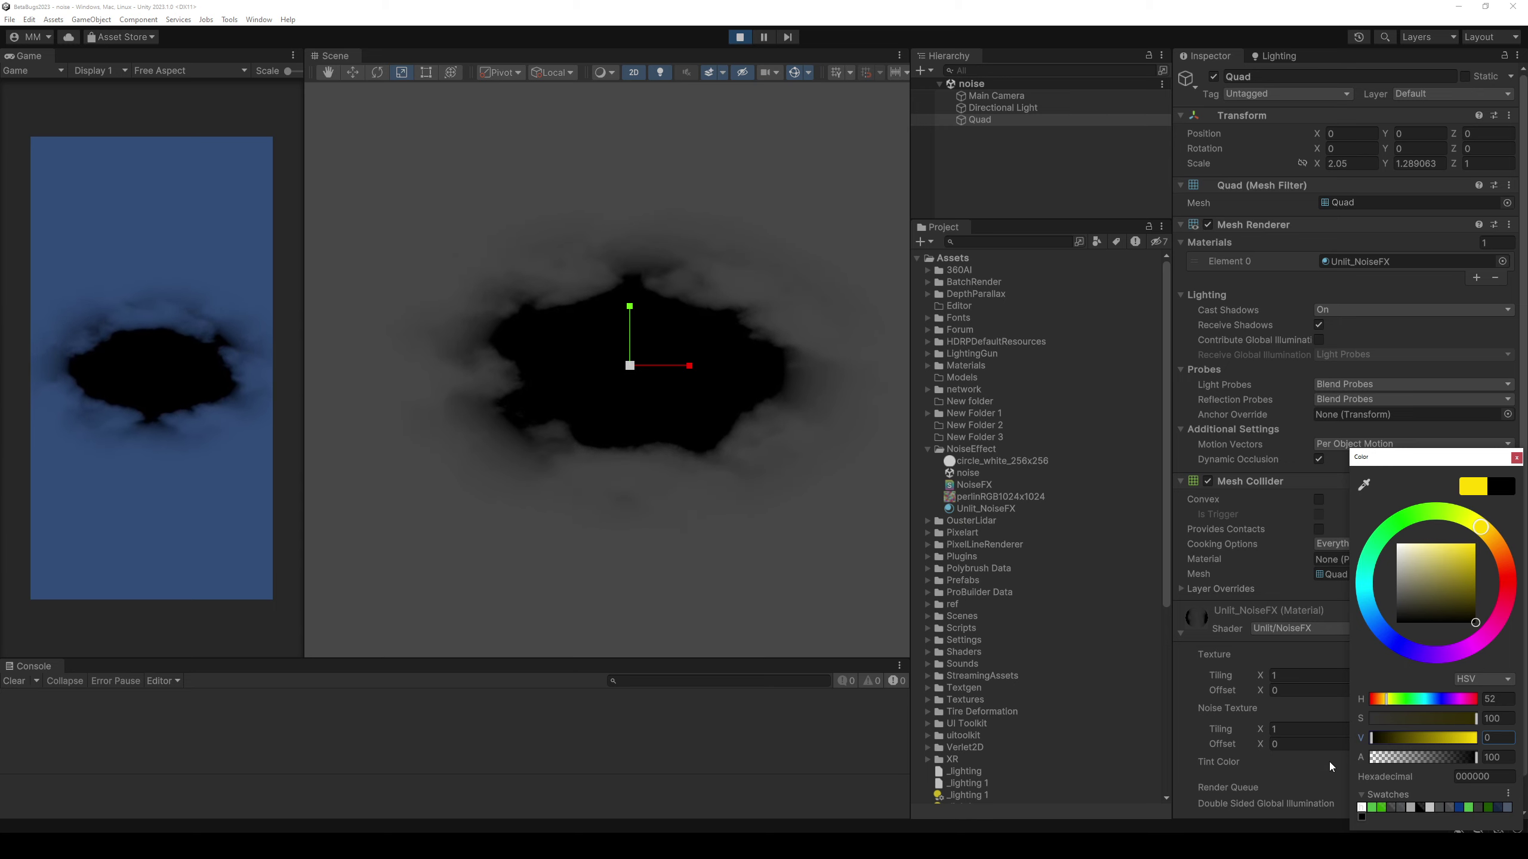
drag(1354, 762, 1417, 755)
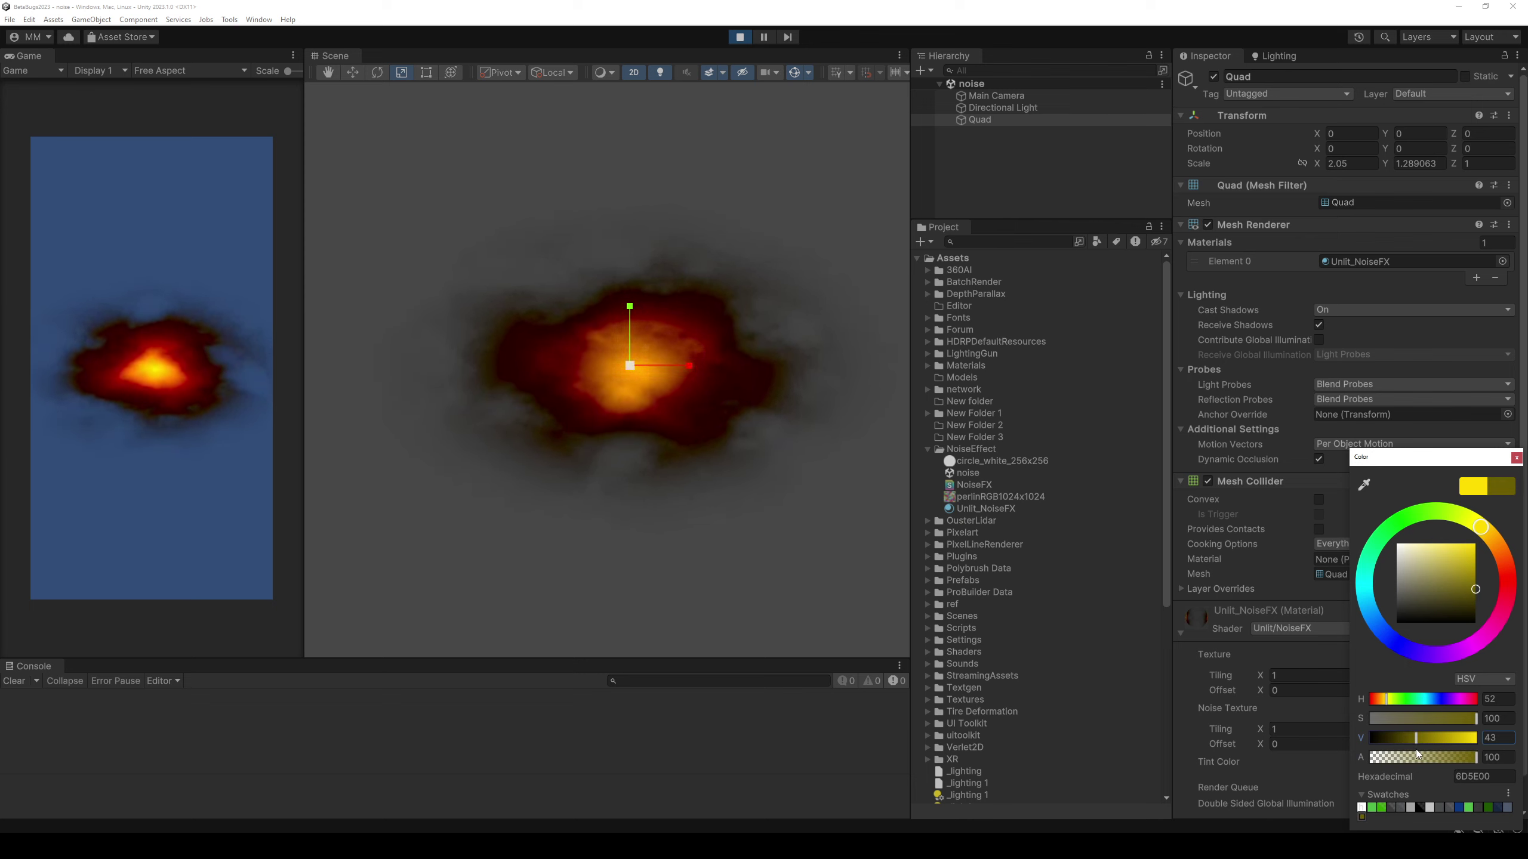
drag(1416, 750, 1423, 756)
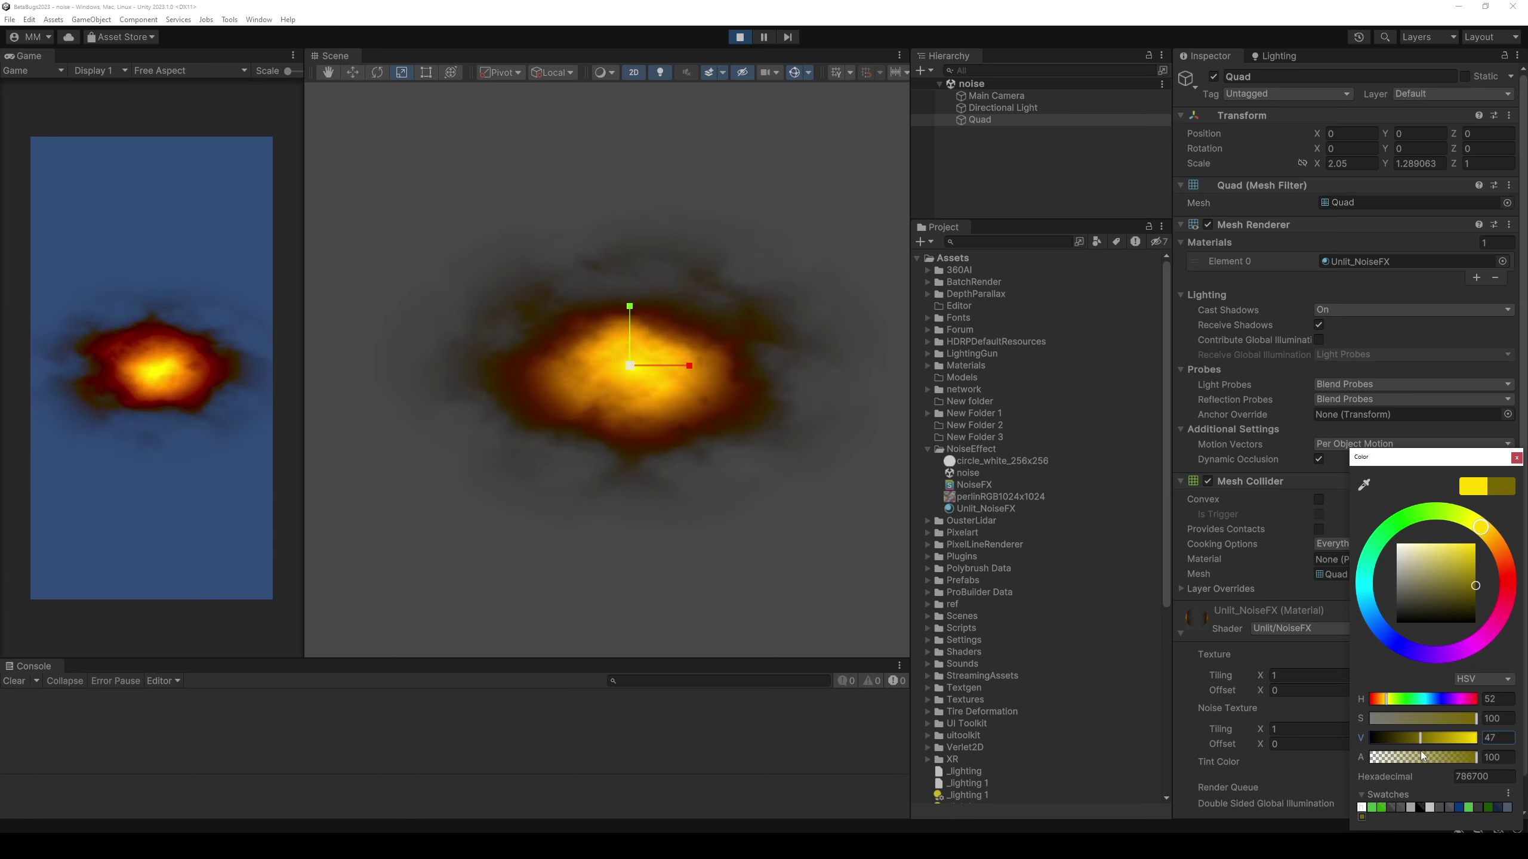
key(ctrl+s)
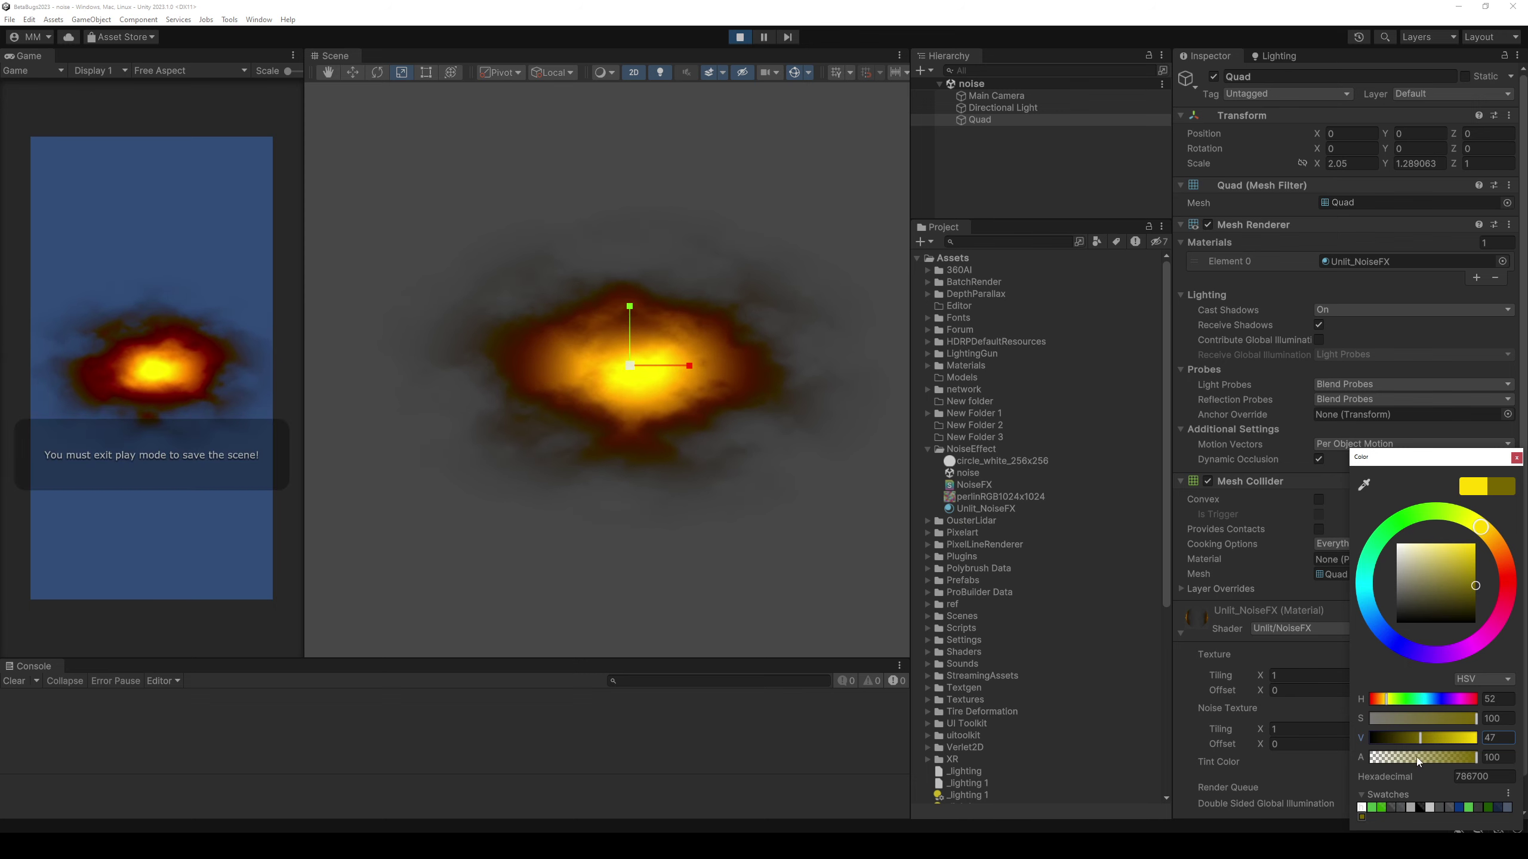
text(100)
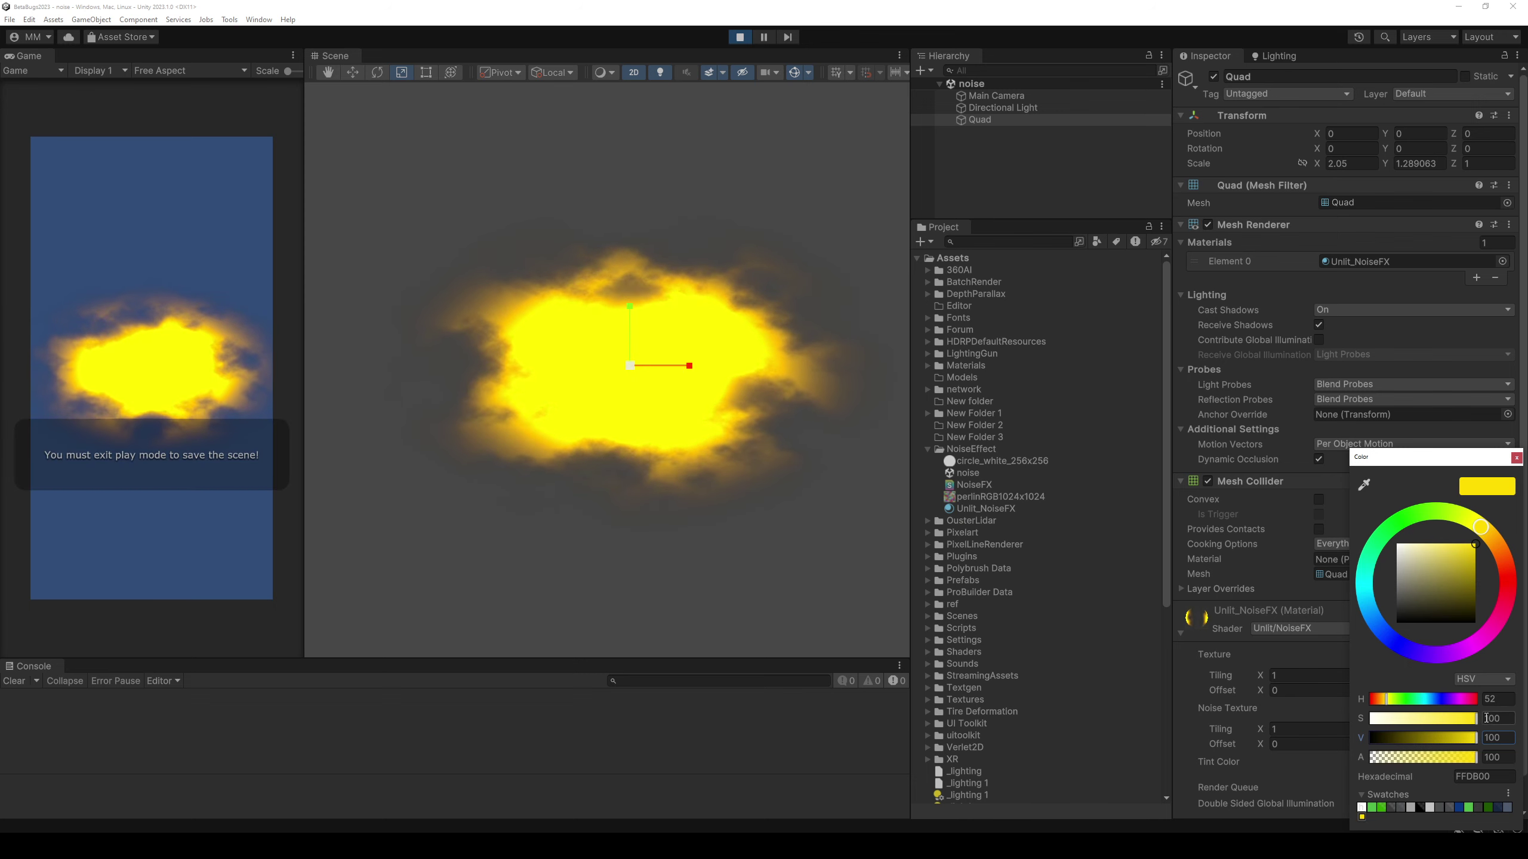
Sweep the tint hue through green, pink, blue and red, settling on yellow-orange FFBF00.
click(1408, 527)
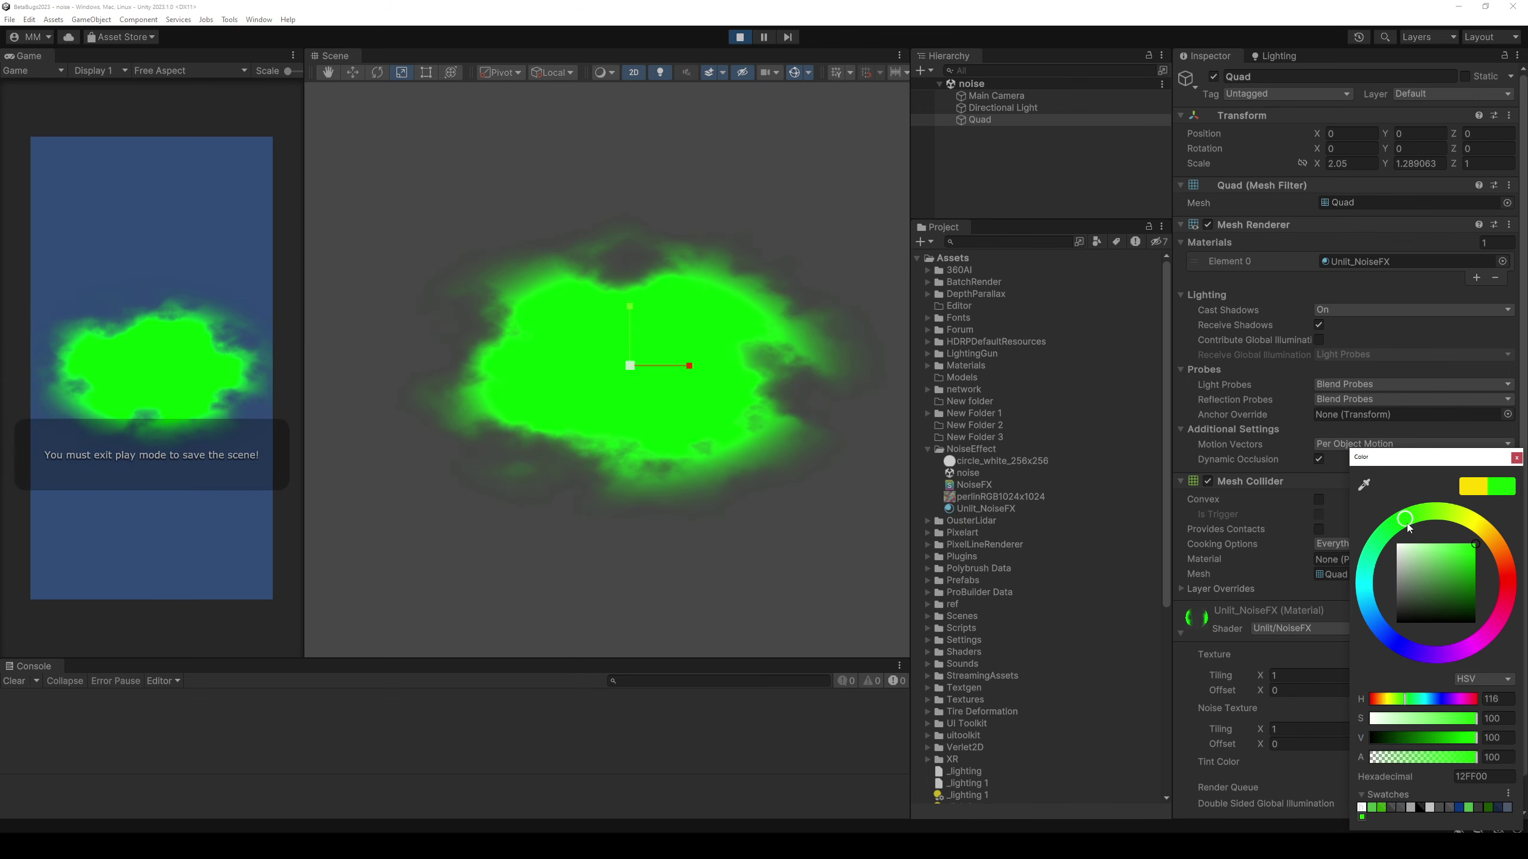
click(1494, 627)
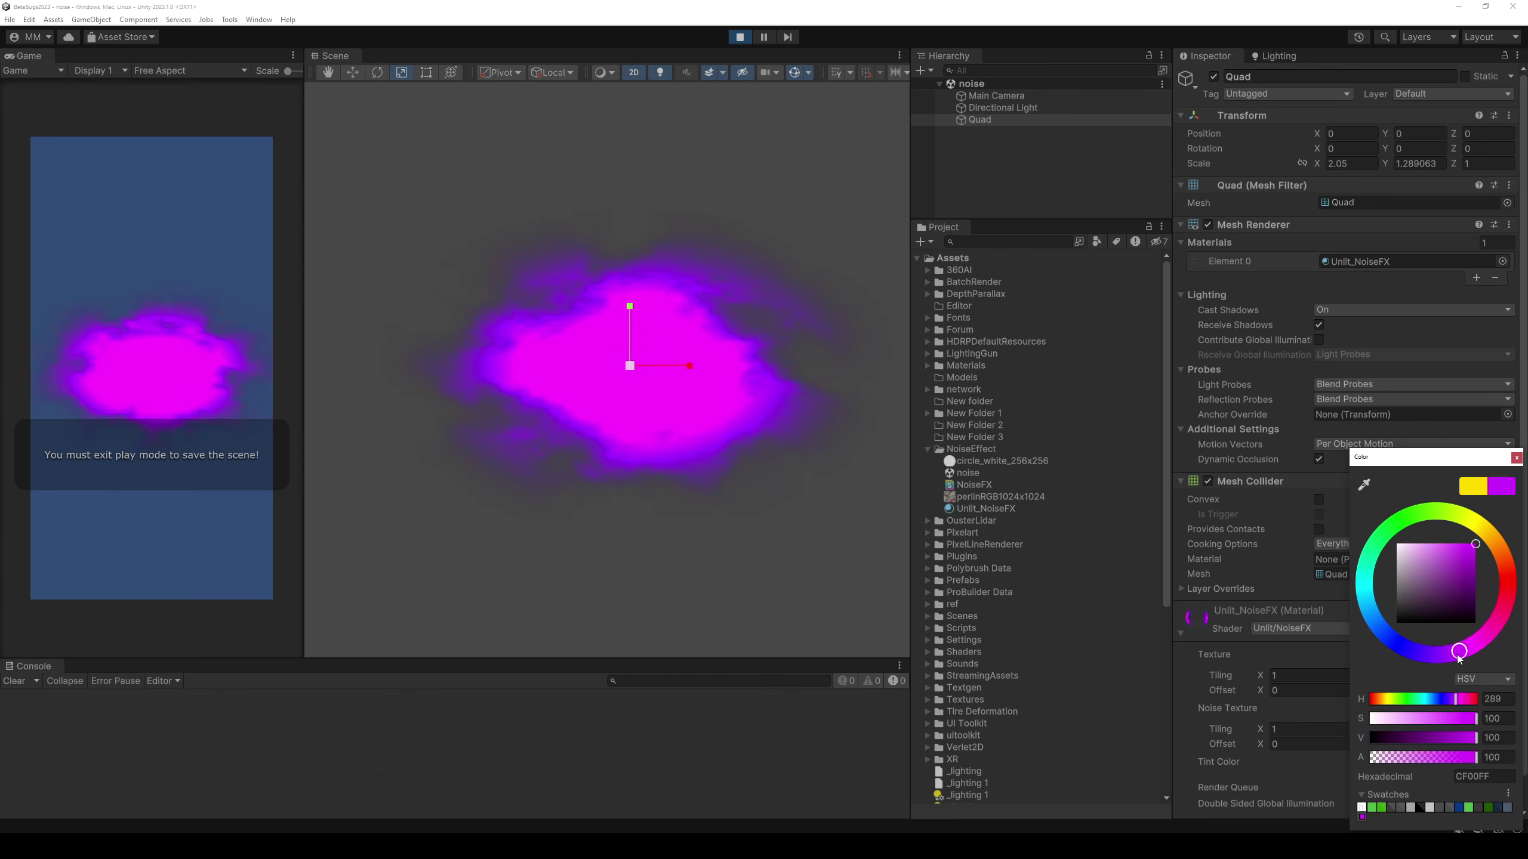
drag(1459, 658, 1415, 654)
click(1508, 593)
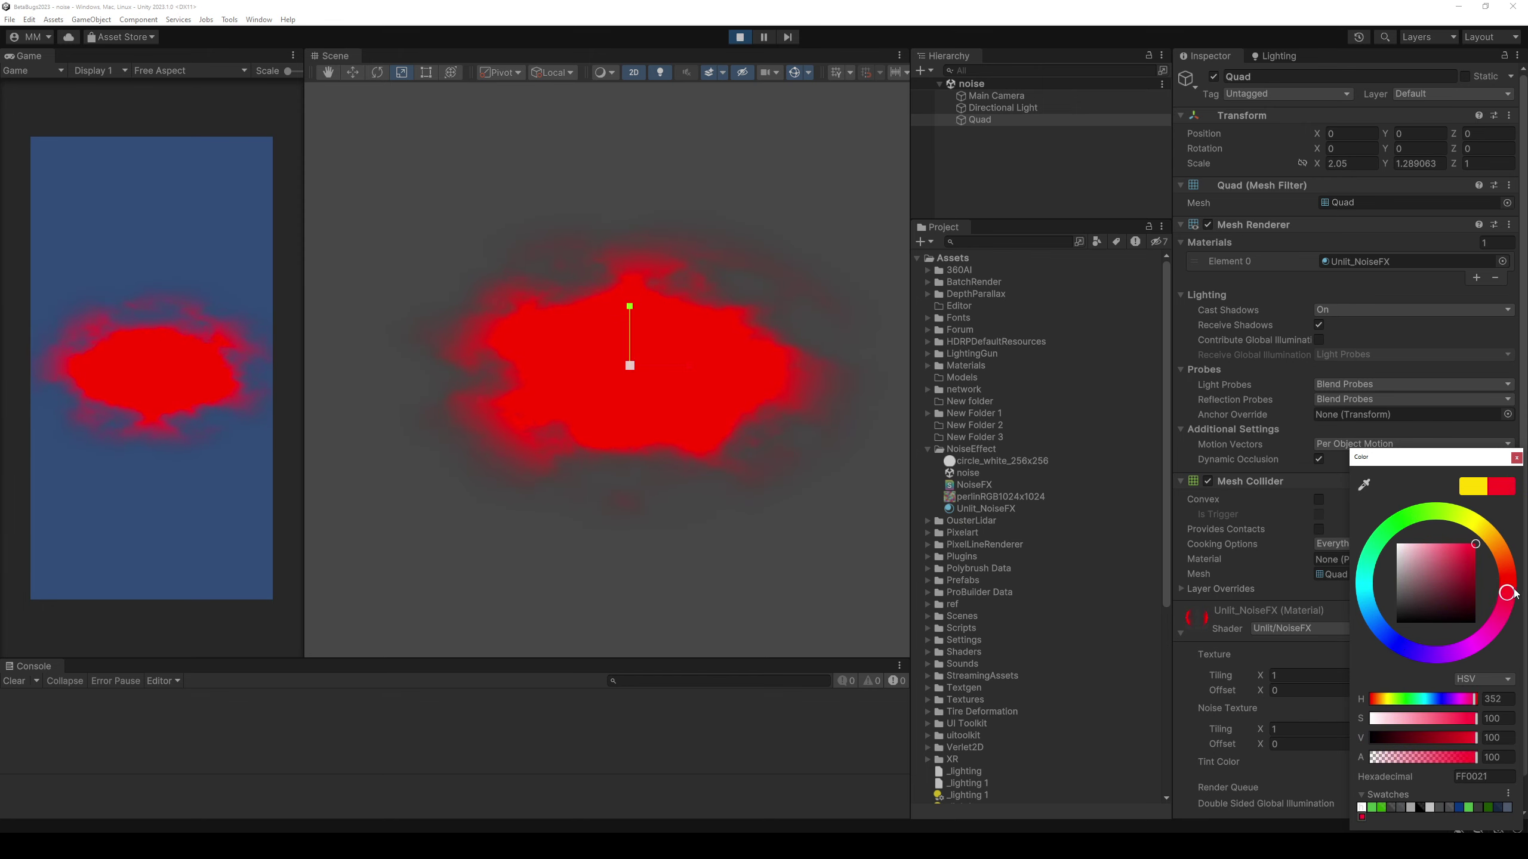
drag(1509, 593, 1495, 532)
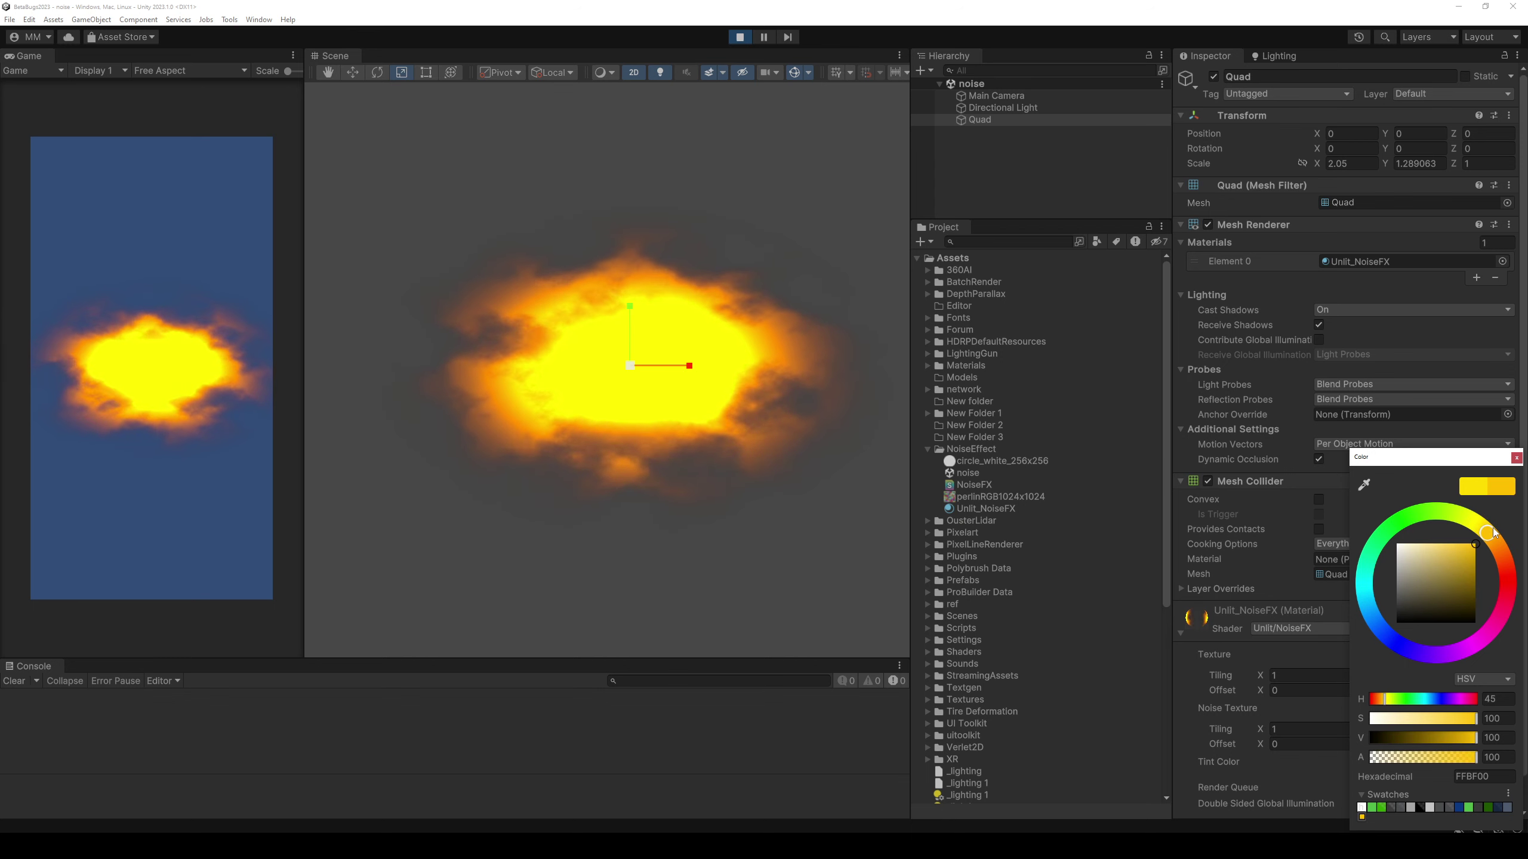
key(ctrl+s)
click(1516, 457)
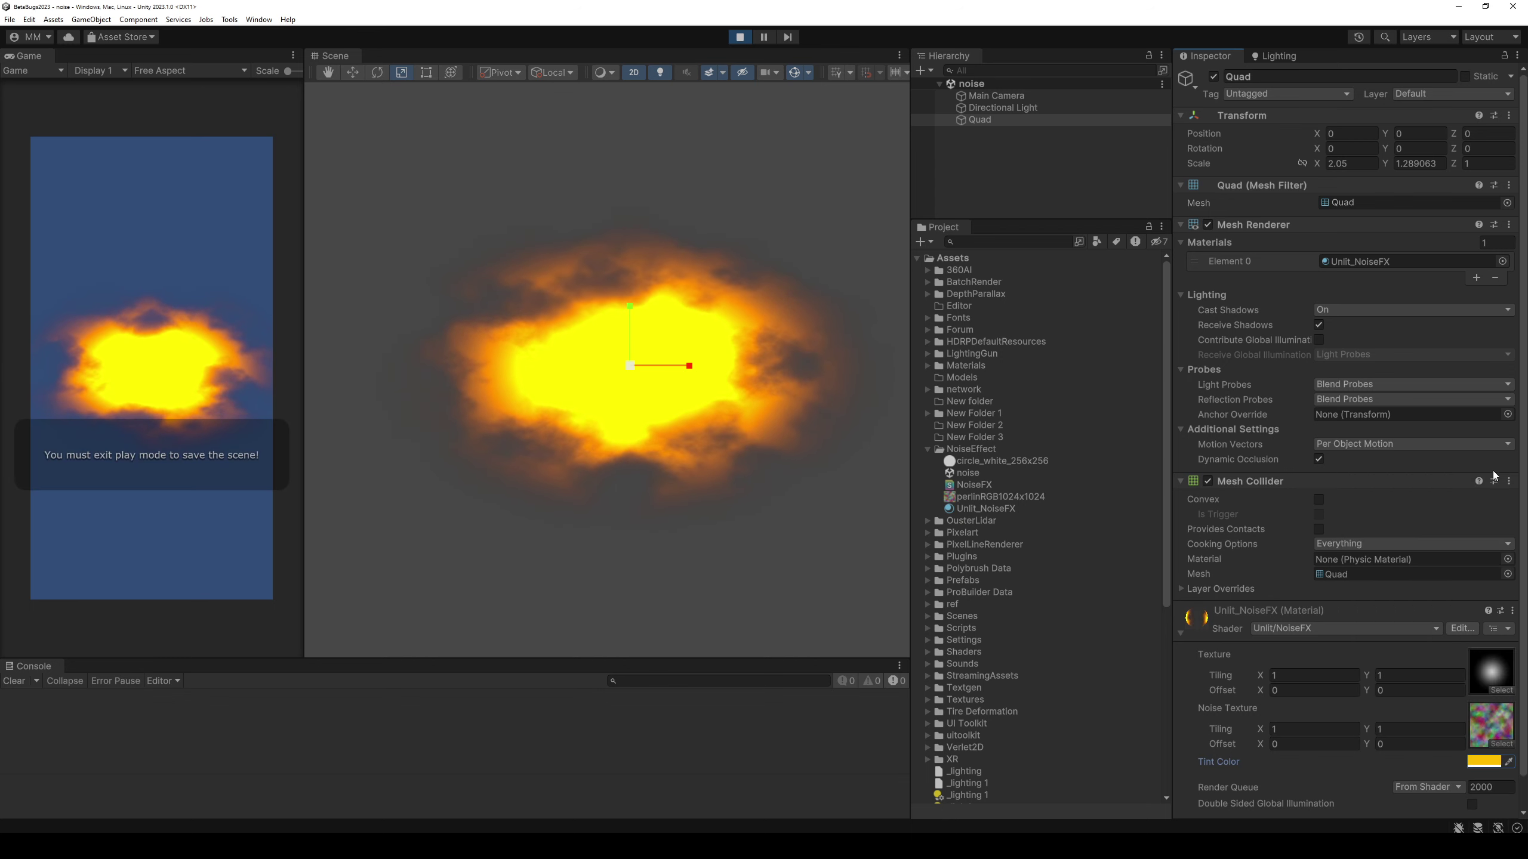
key(alt+Tab)
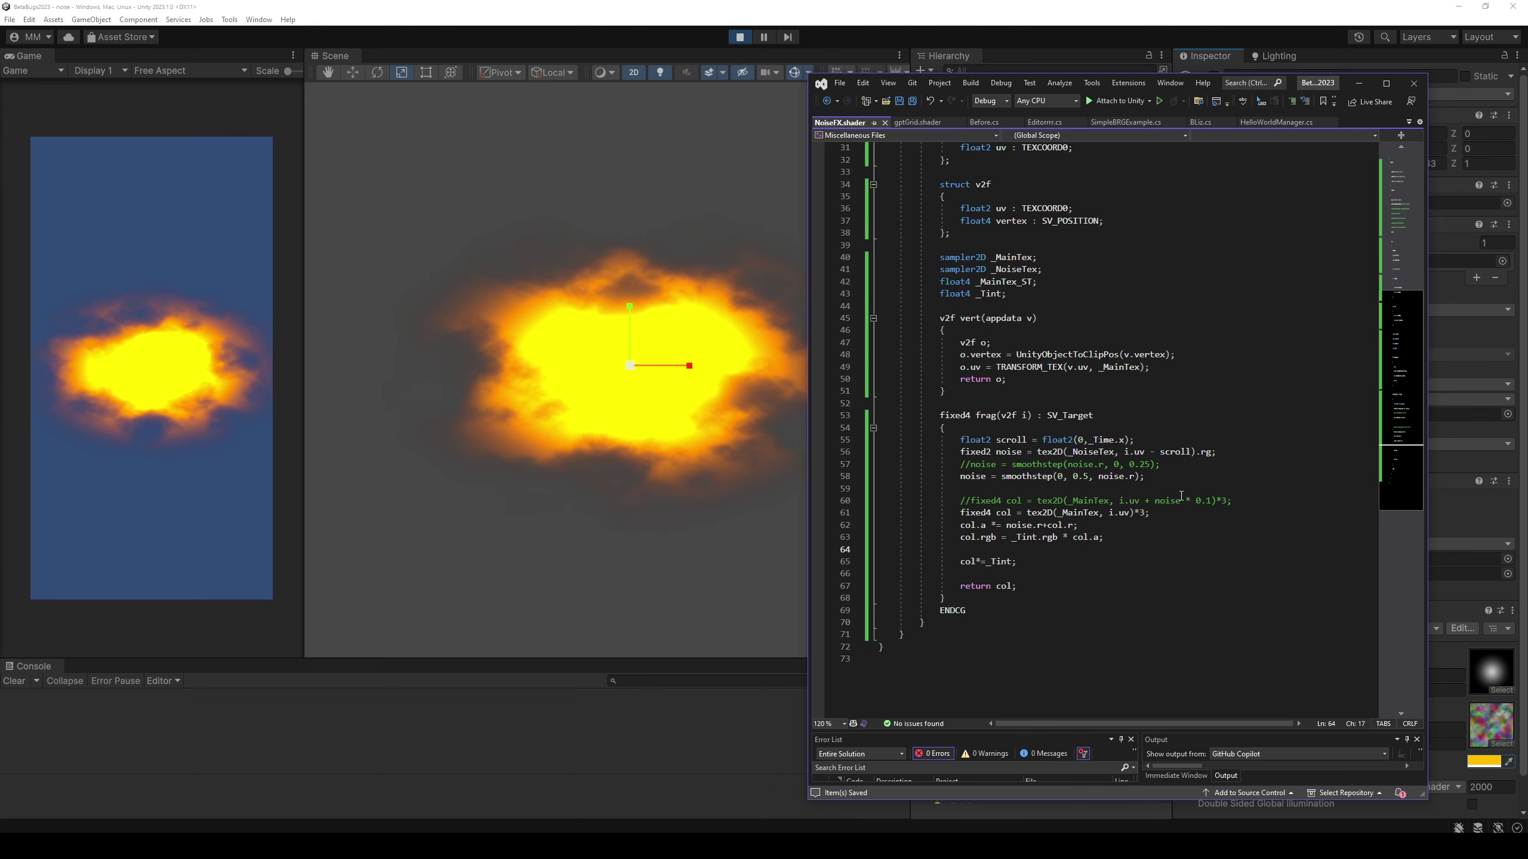
Set line 55's scroll to float2(_Time.x*0.1, _Time.x), save, and view it in Unity.
click(1077, 439)
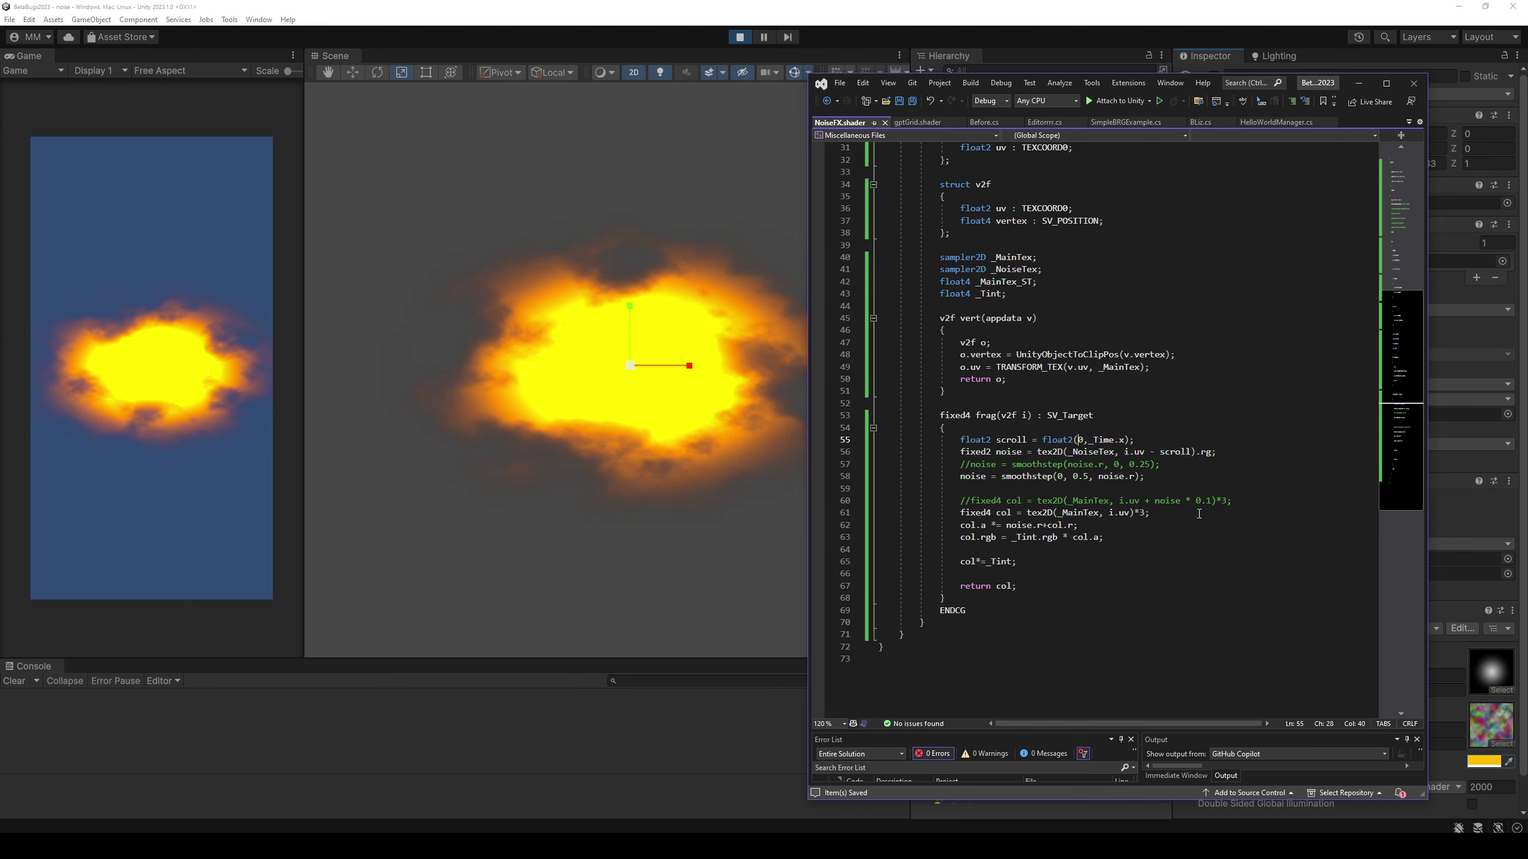
key(Delete)
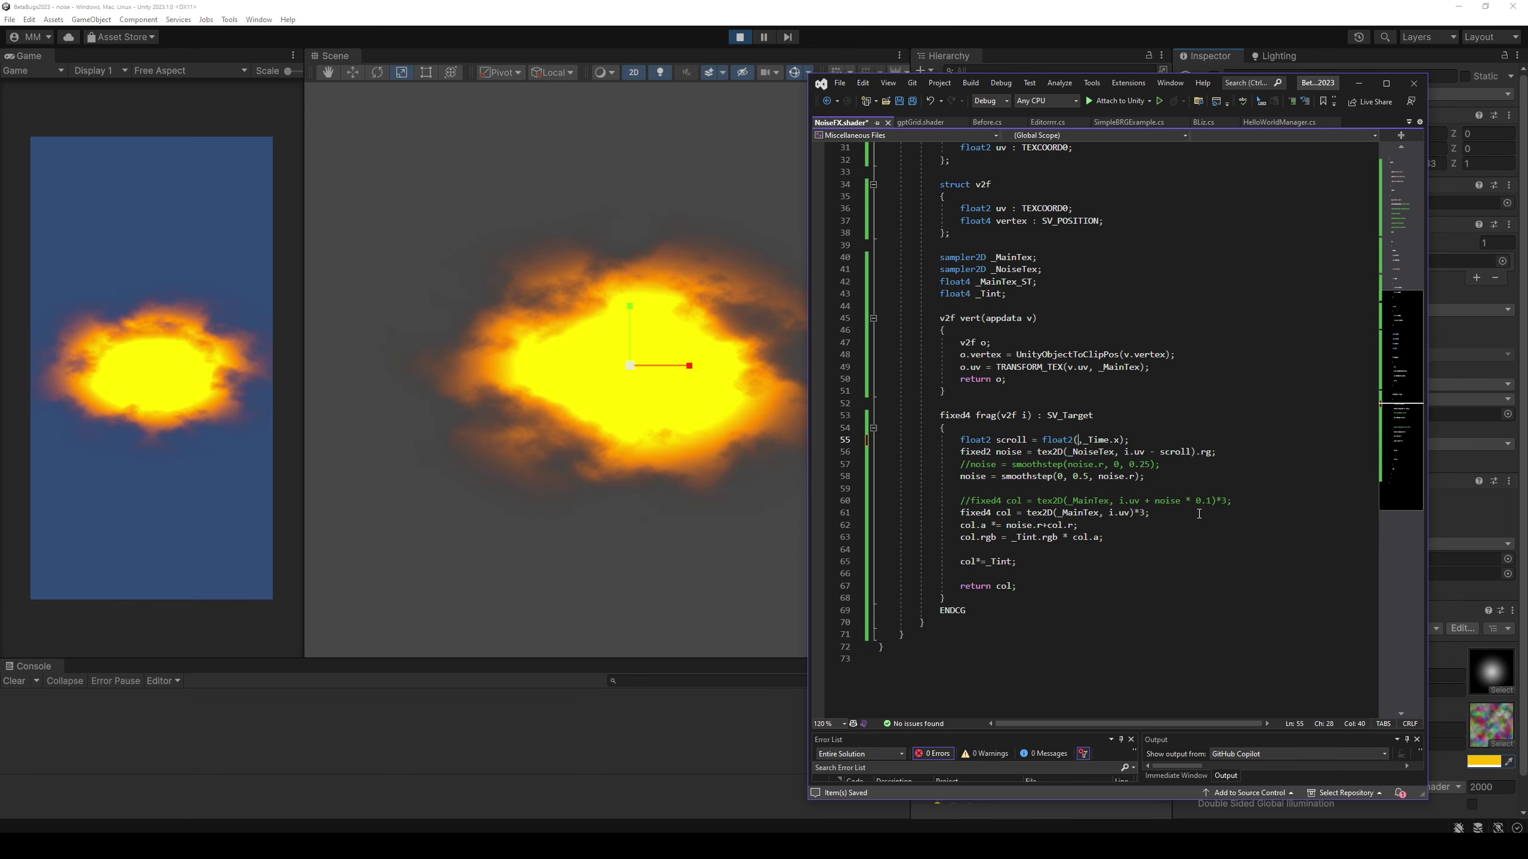
text(_Time.)
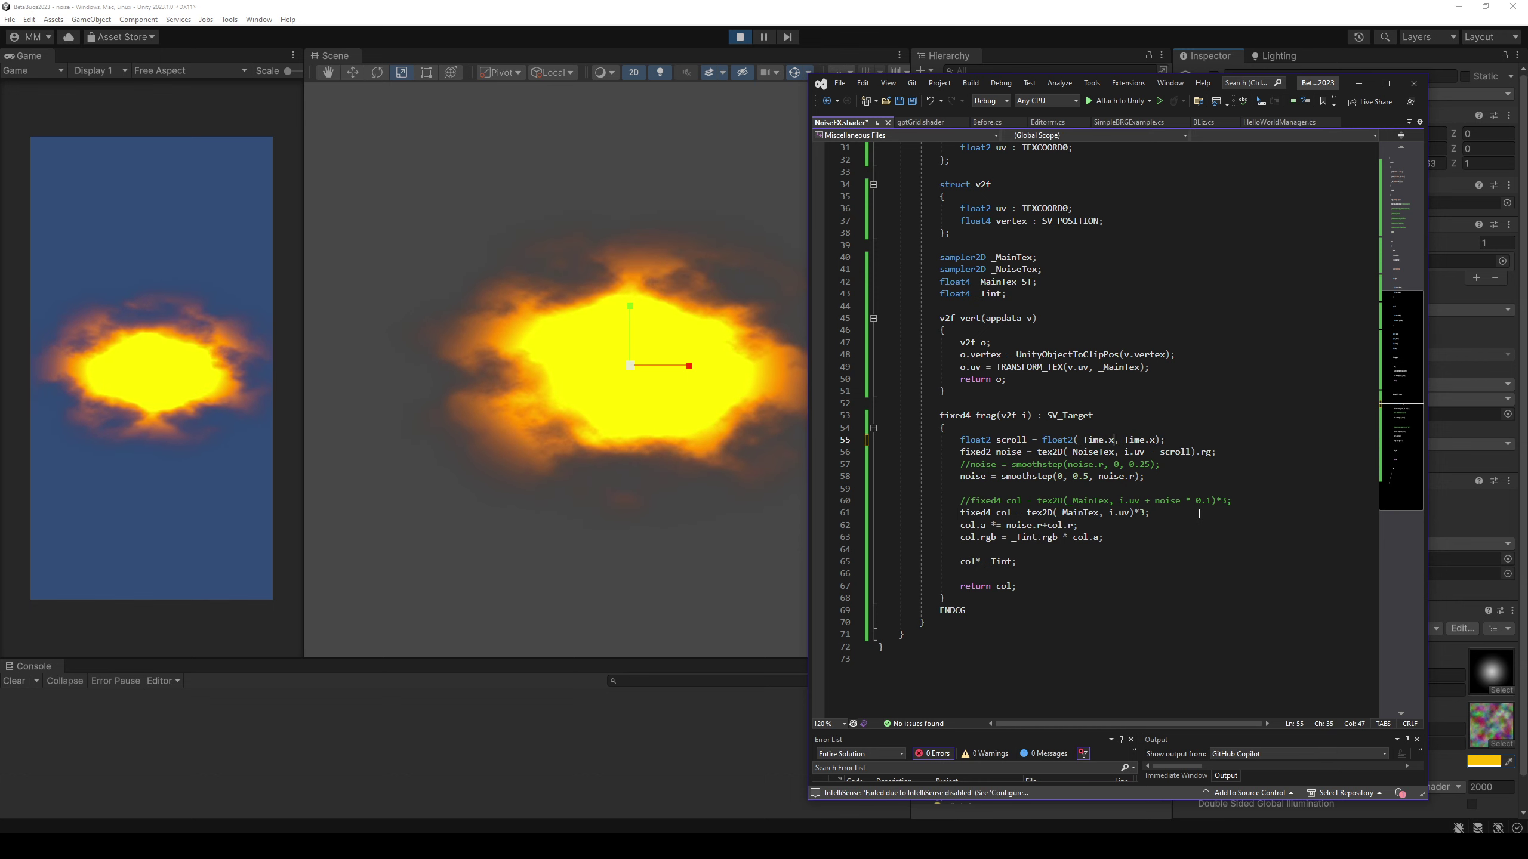
text(x*0.1)
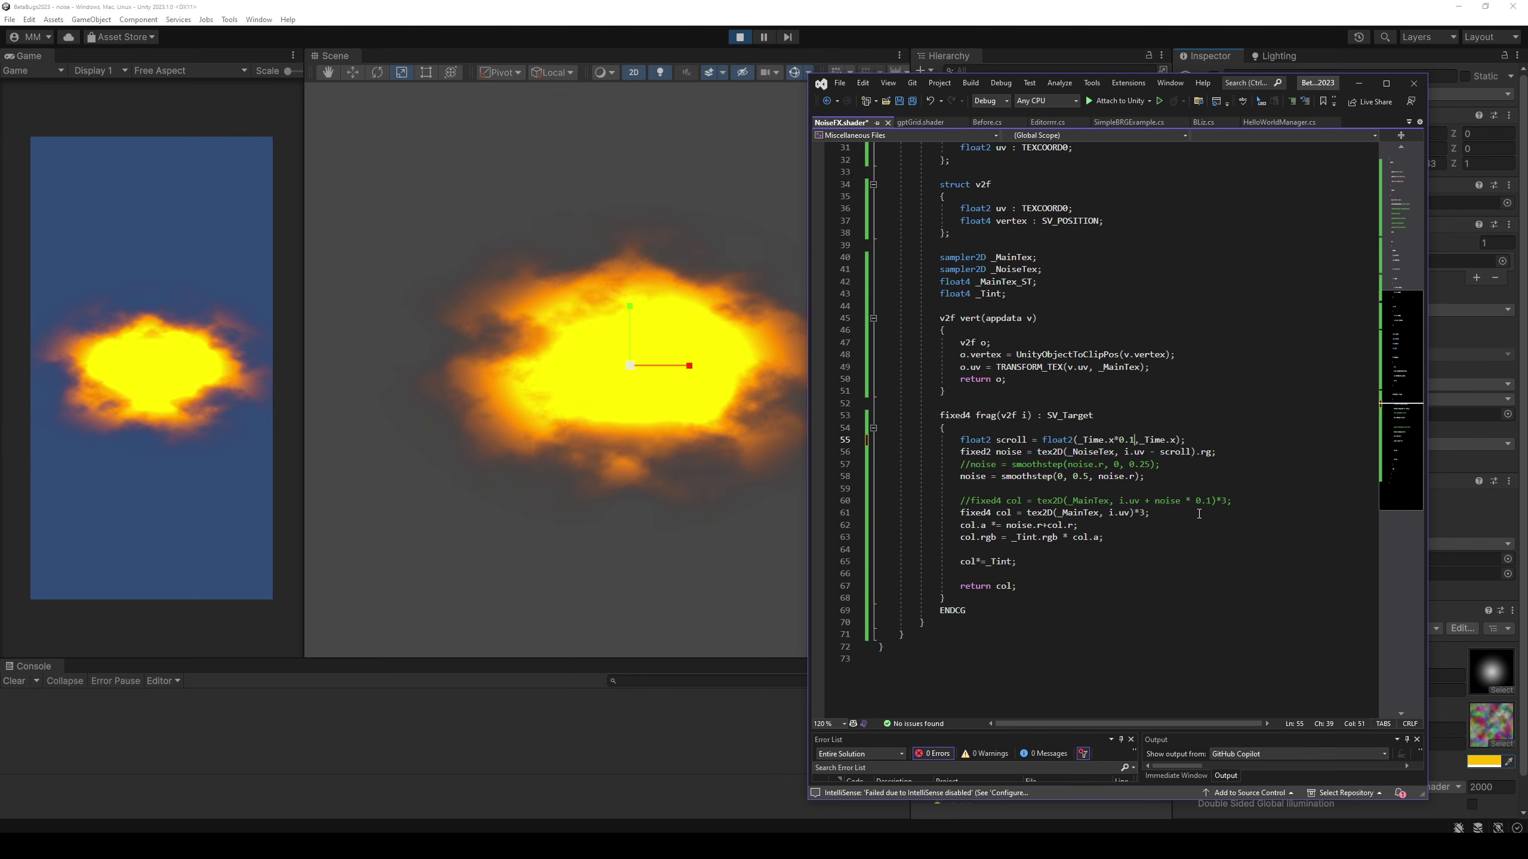
key(ctrl+s)
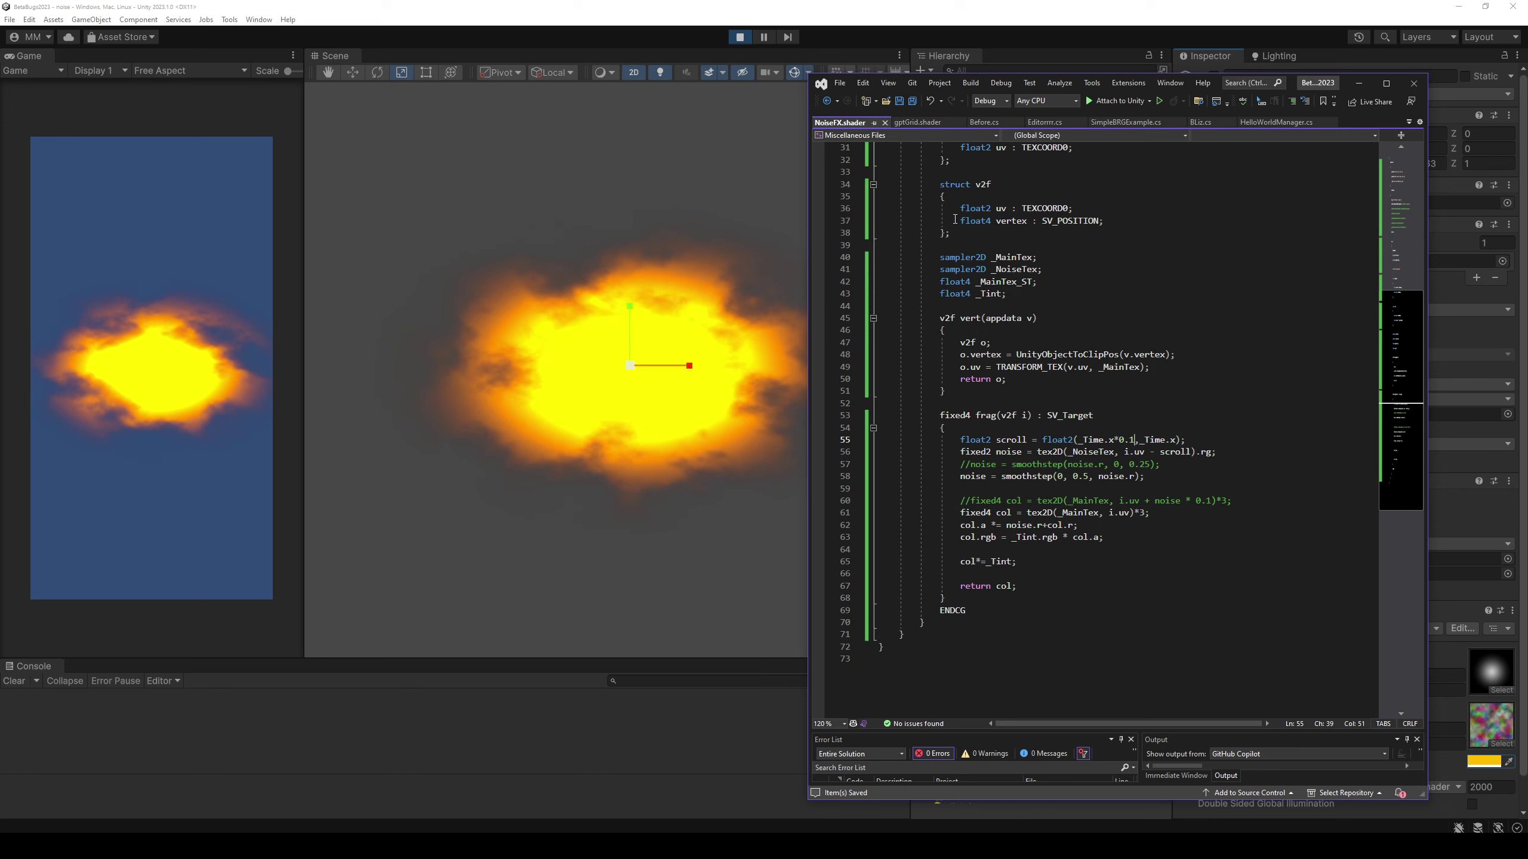
click(625, 284)
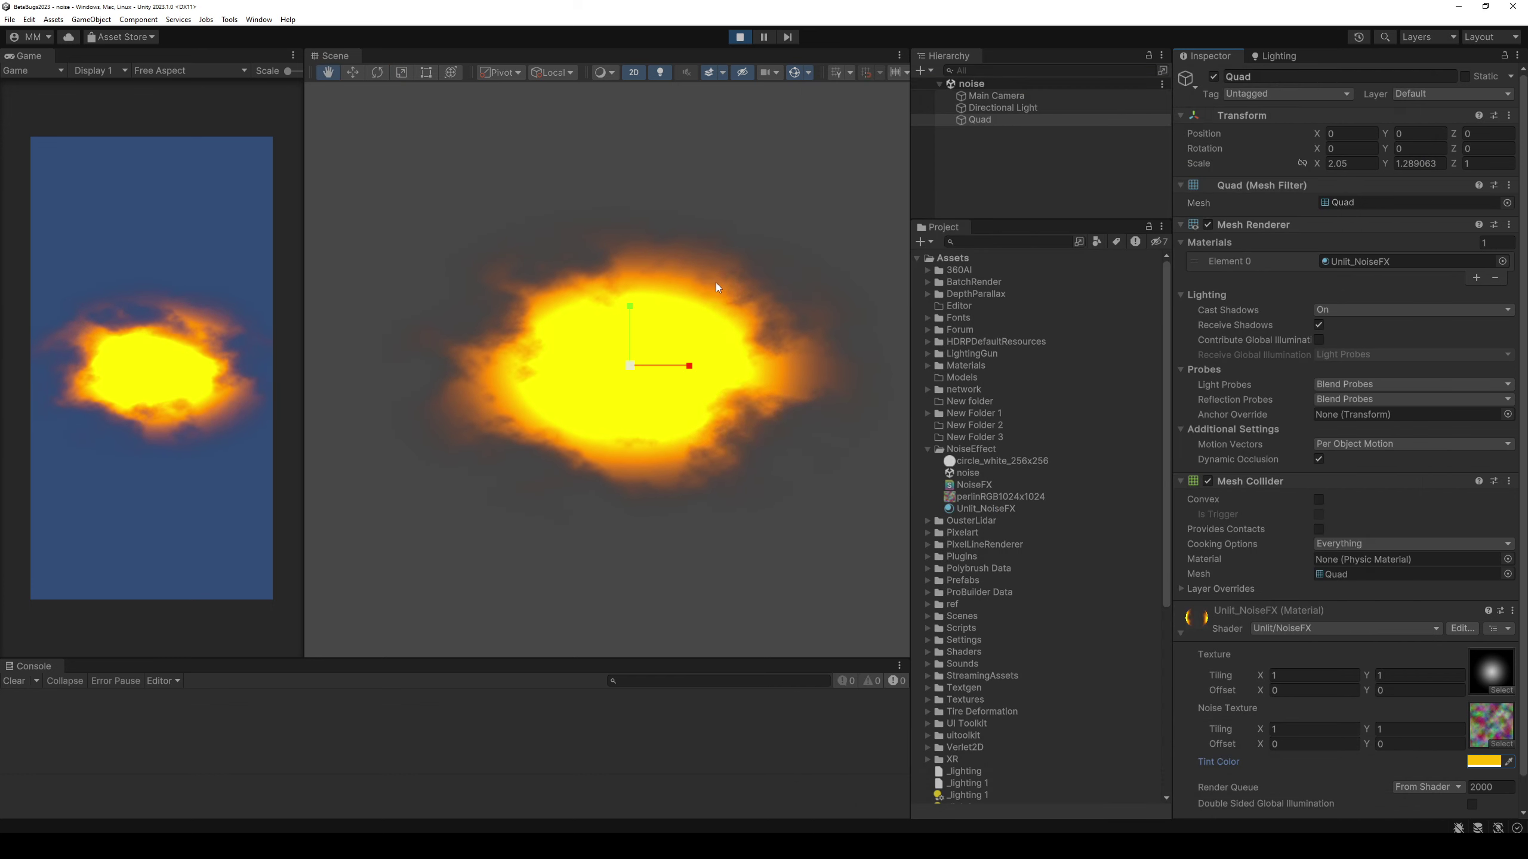
key(alt+Tab)
Remove the multiplier, then the horizontal term, restoring float2(0, _Time.x) vertical scrolling.
key(BackSpace)
key(BackSpace)
key(BackSpace)
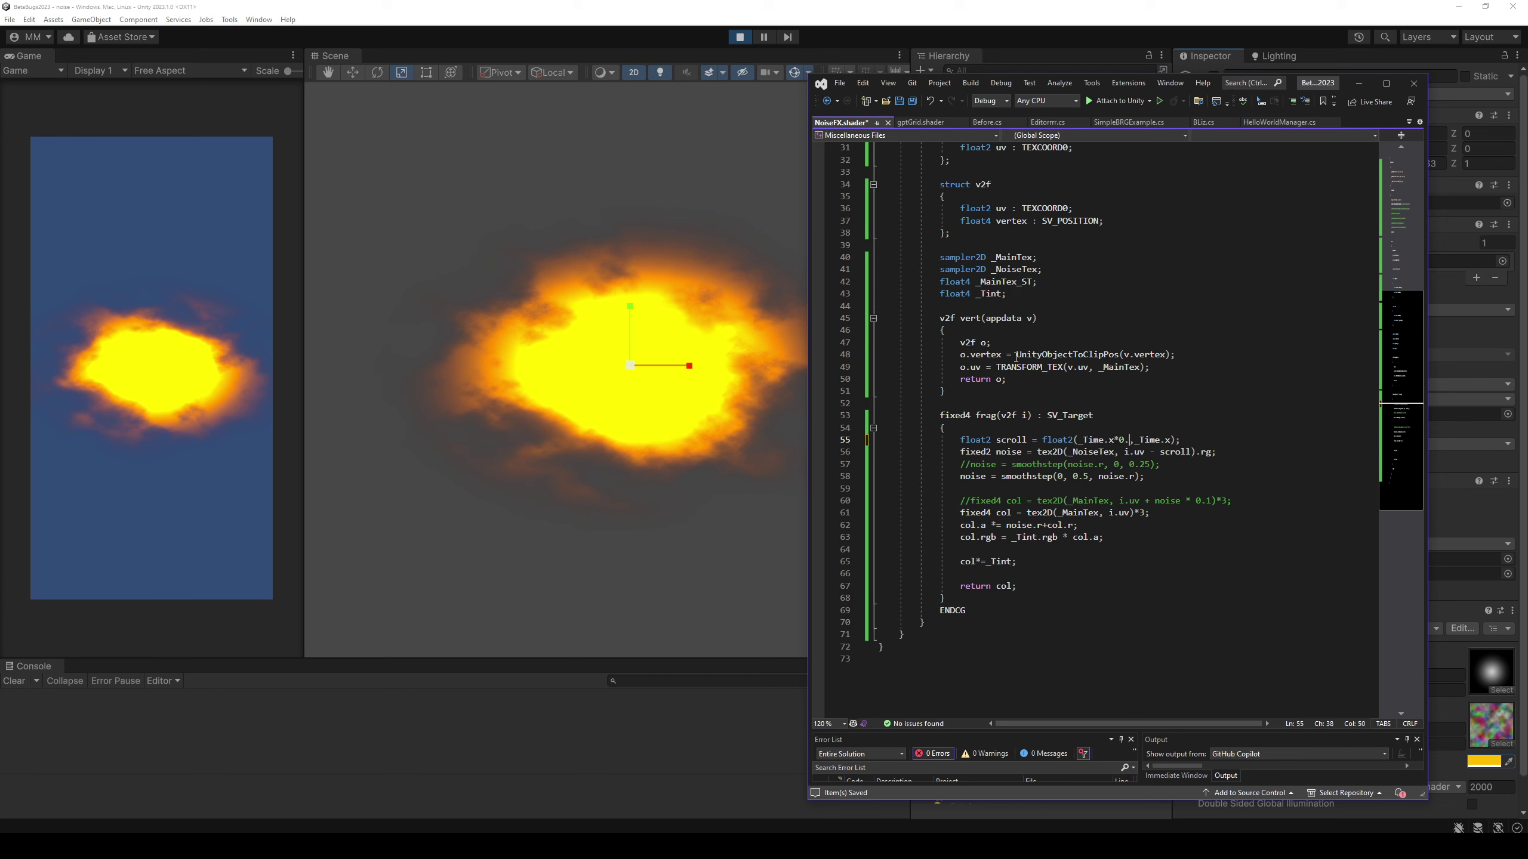
click(907, 41)
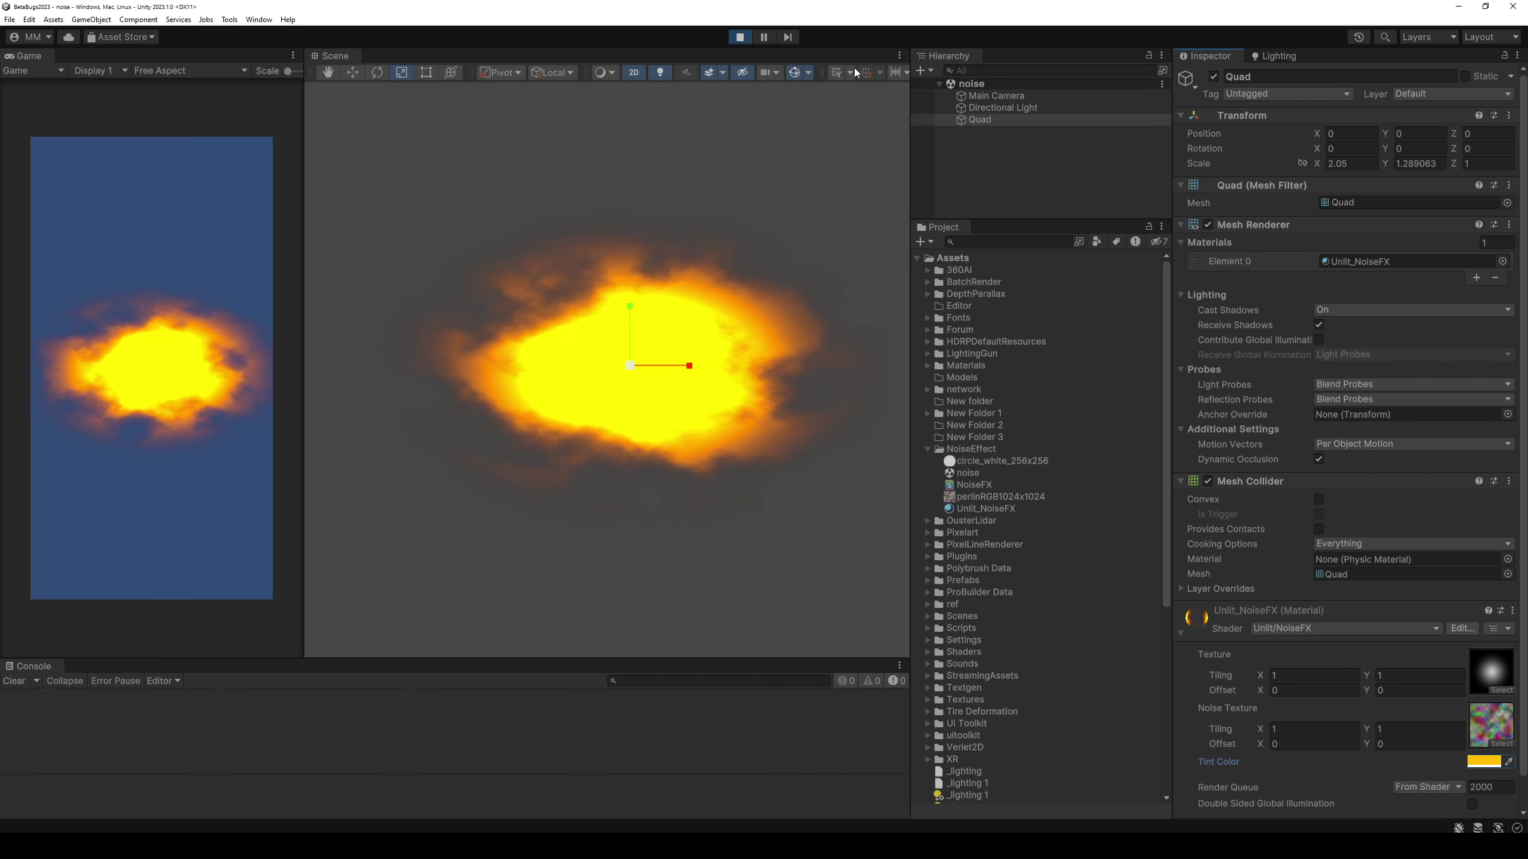
key(alt+Tab)
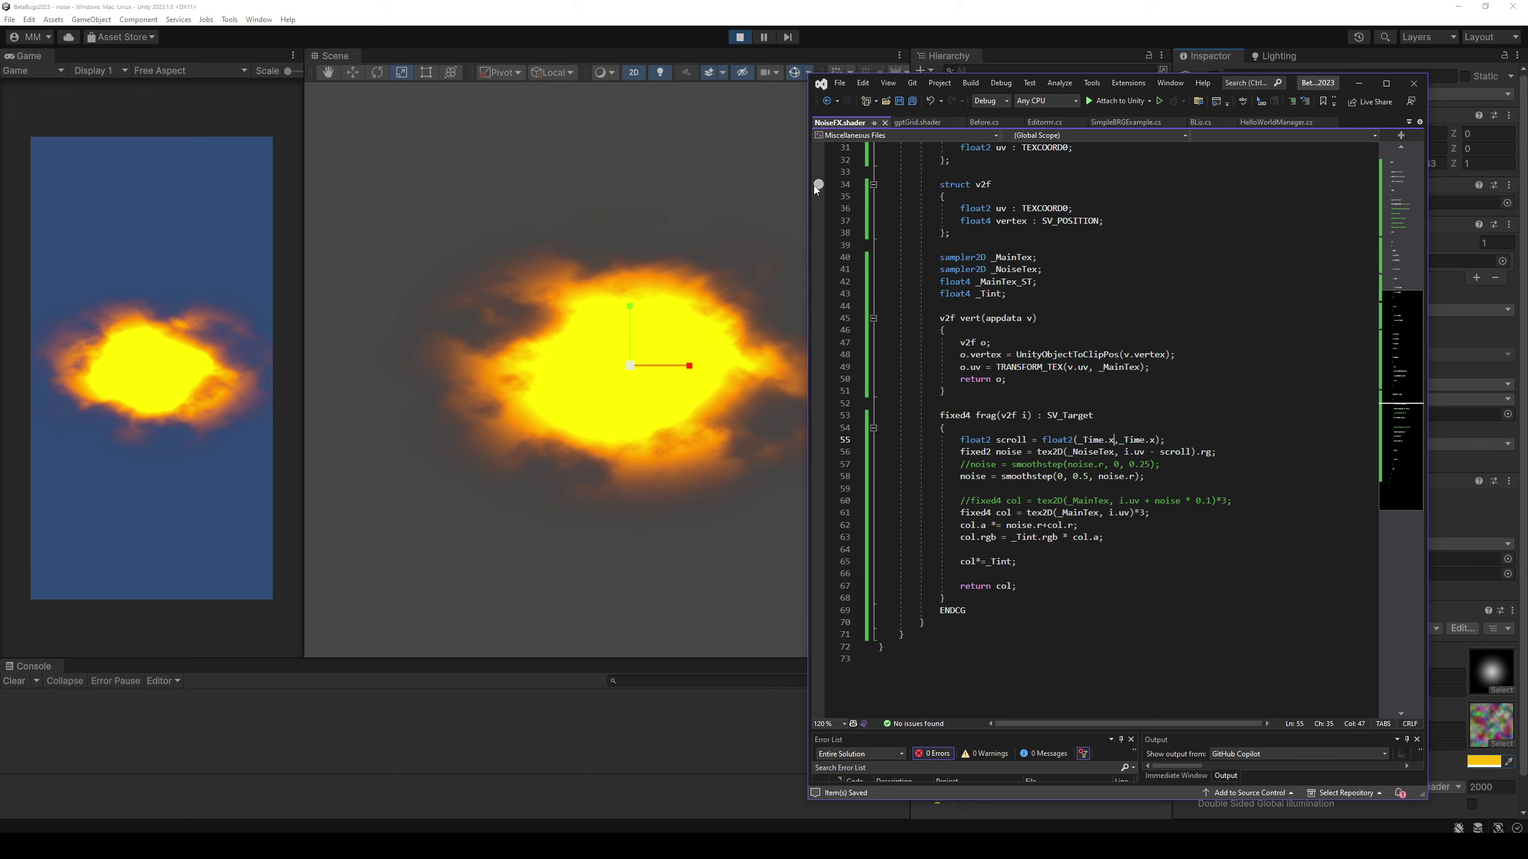
key(BackSpace)
key(BackSpace)
key(BackSpace)
text(0)
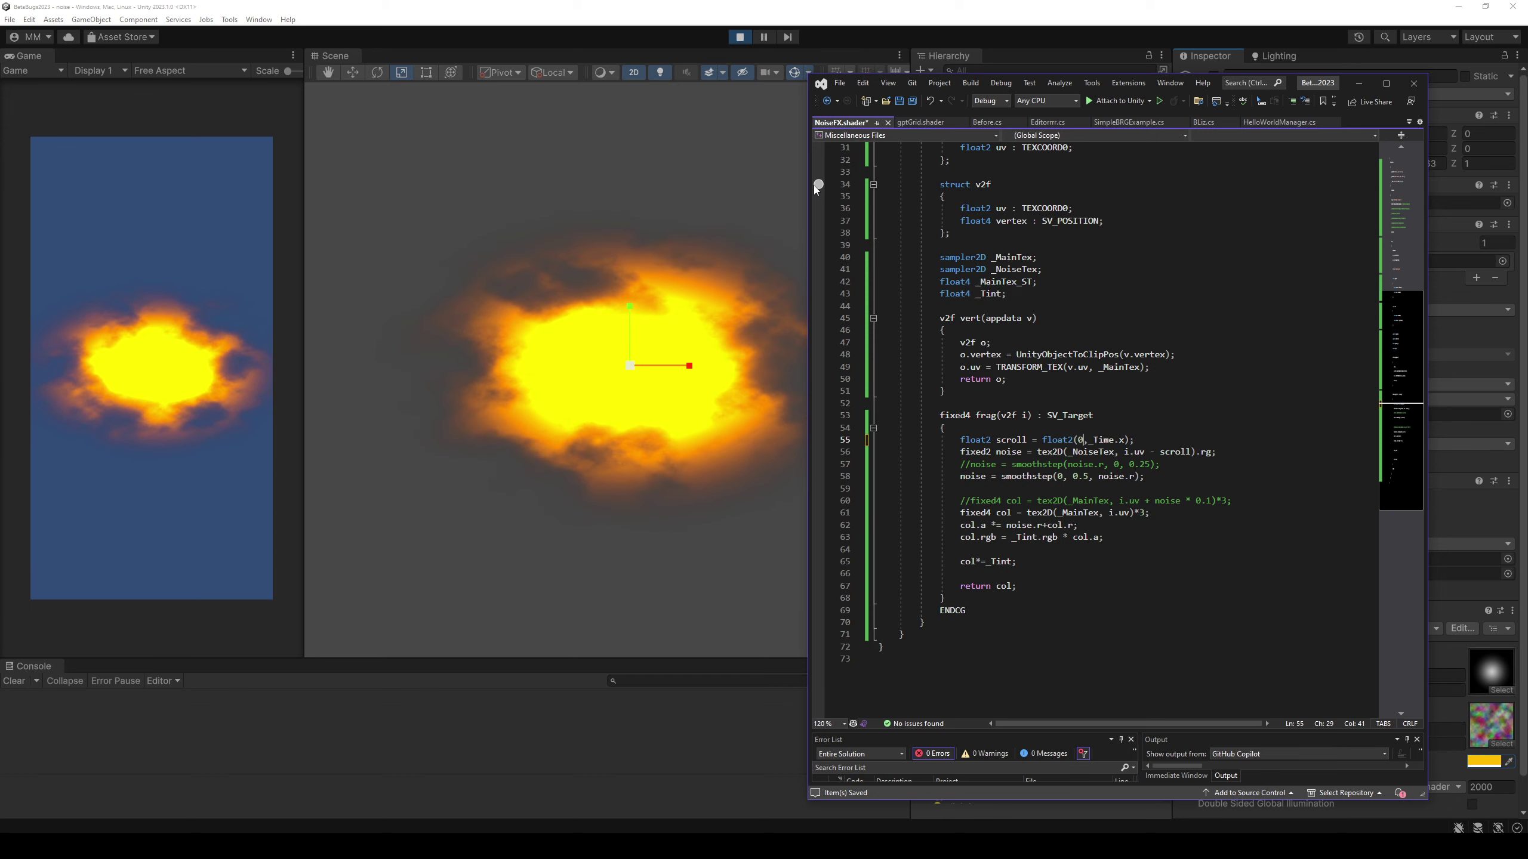
click(759, 211)
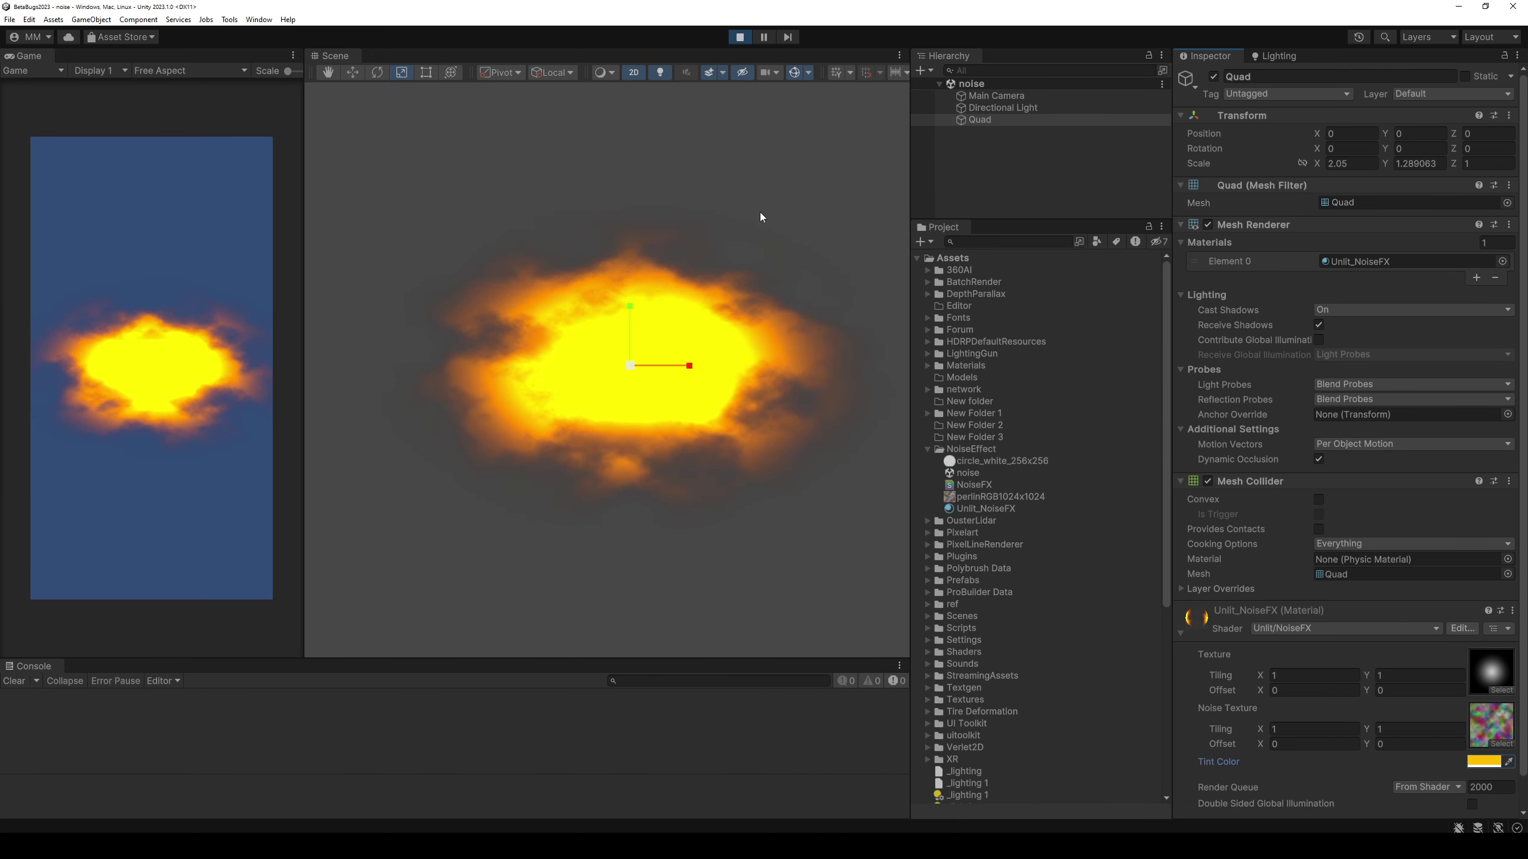
Switch from the Unity editor to Visual Studio showing NoiseFX.shader.
key(alt+Tab)
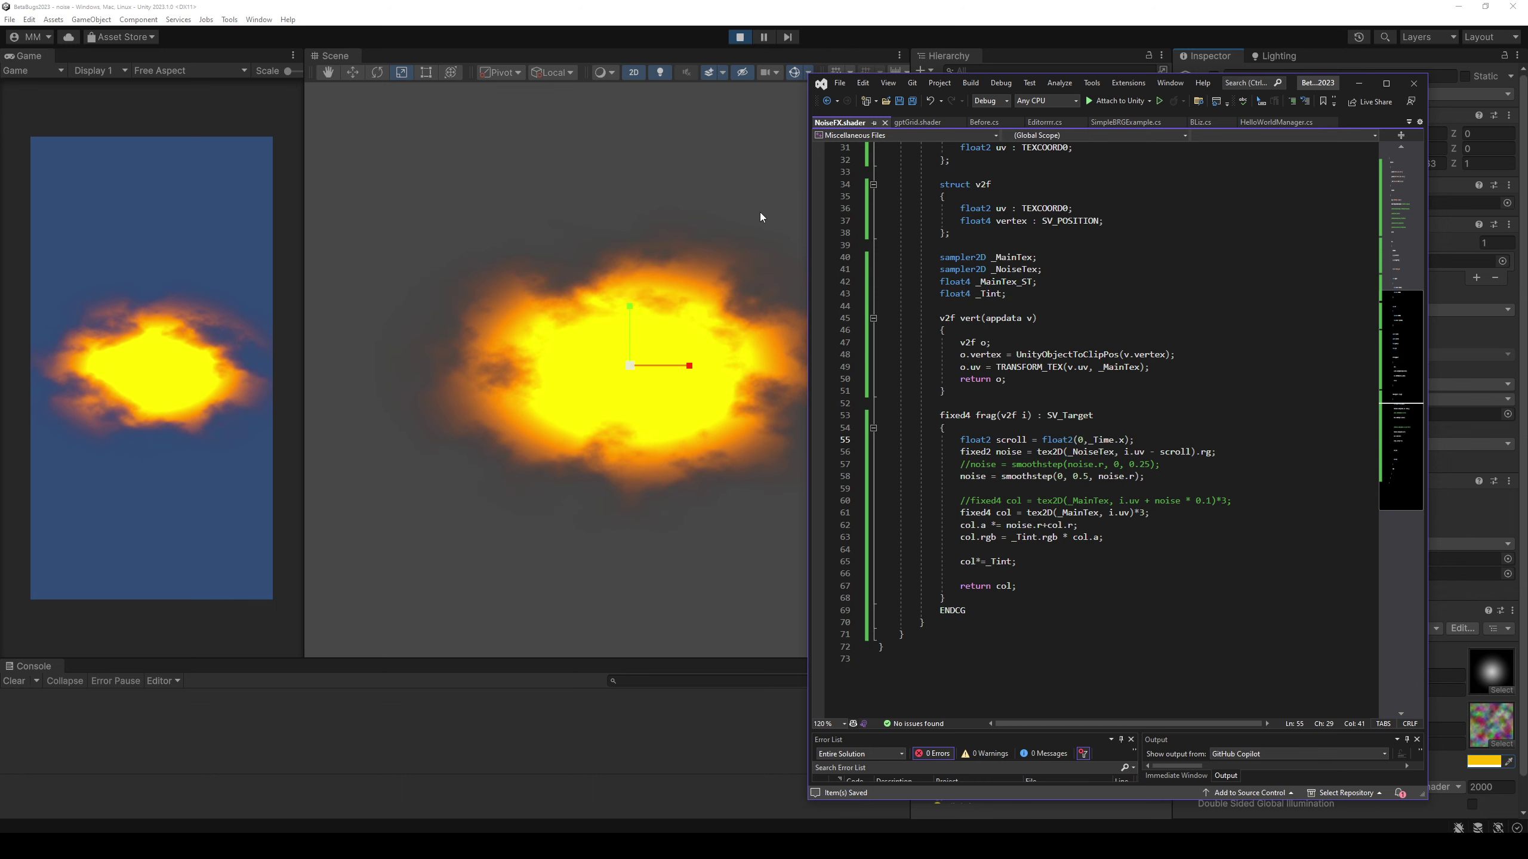
Wrap line 55's vertical scroll as float2(0,frac(_Time.x)) and save NoiseFX.shader.
key(Right)
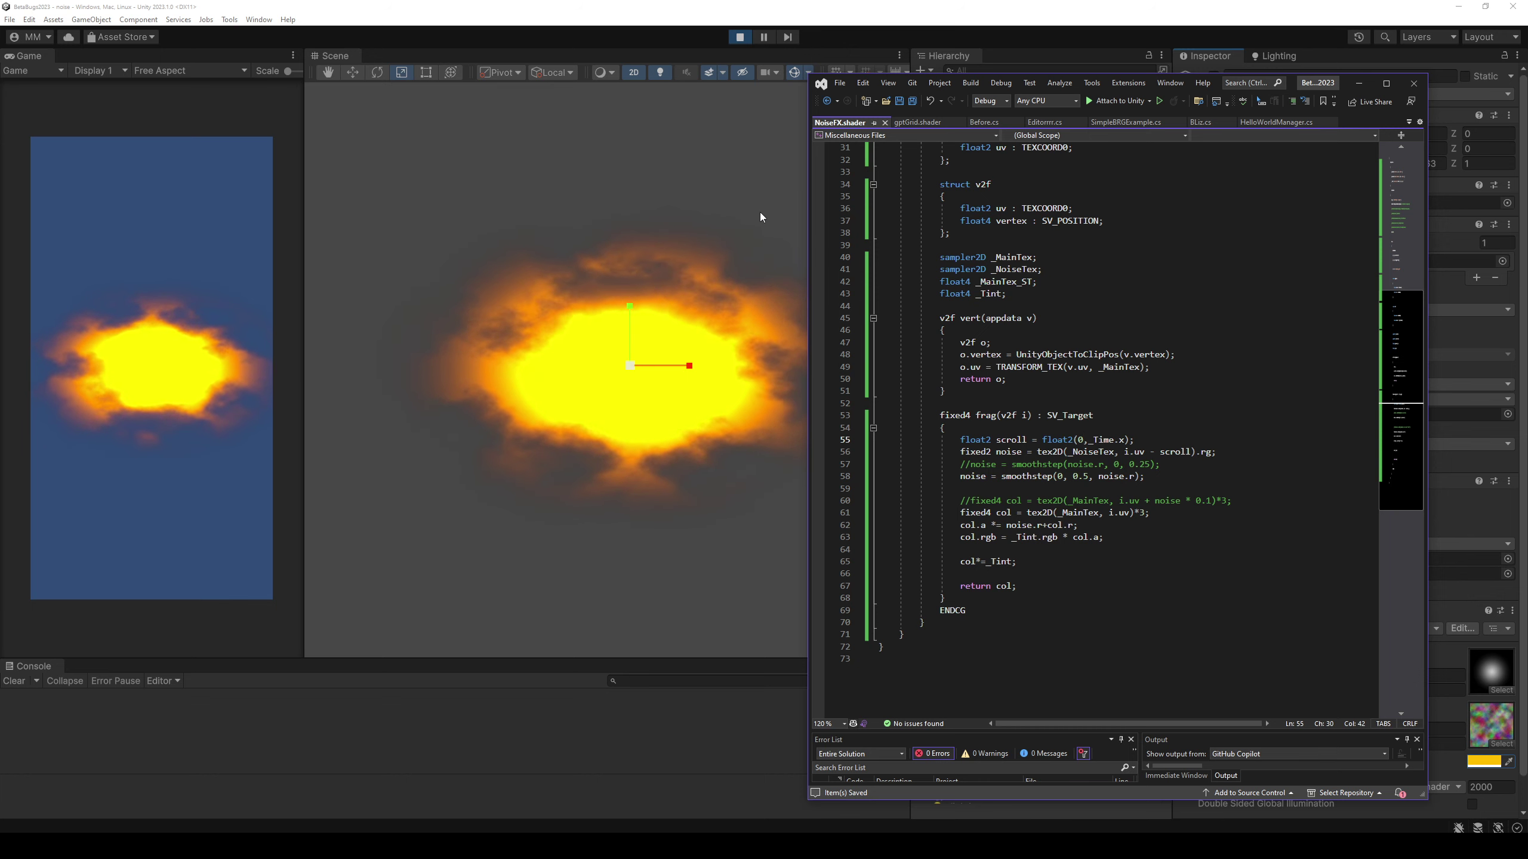
text(frac)
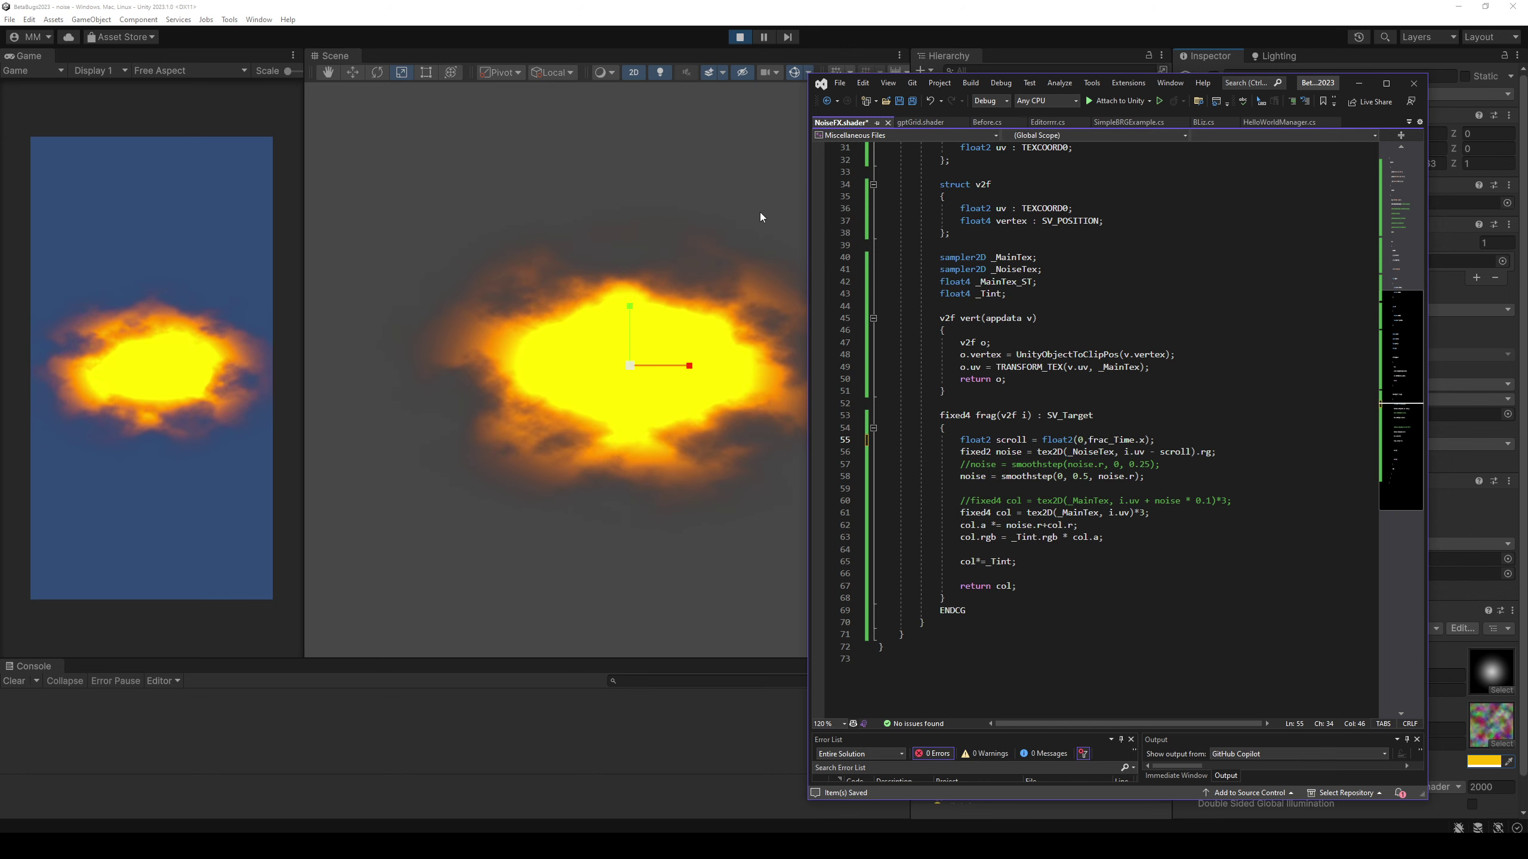
text(()
key(End)
key(Left)
text())
key(ctrl+s)
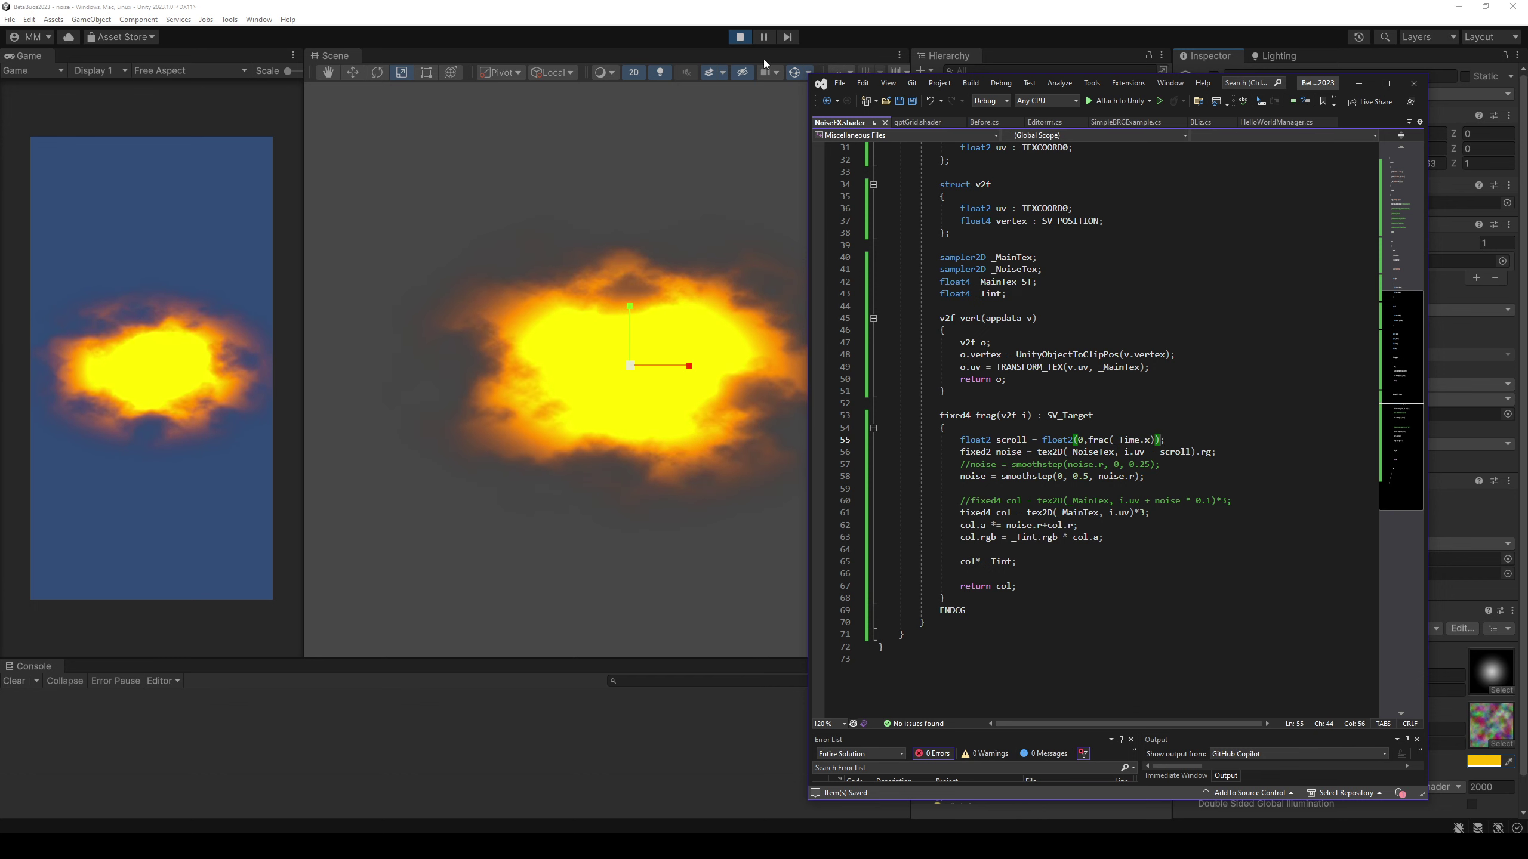
Check the scrolling noise in Unity, glance back at the shader, then return to Unity.
click(749, 48)
key(alt+Tab)
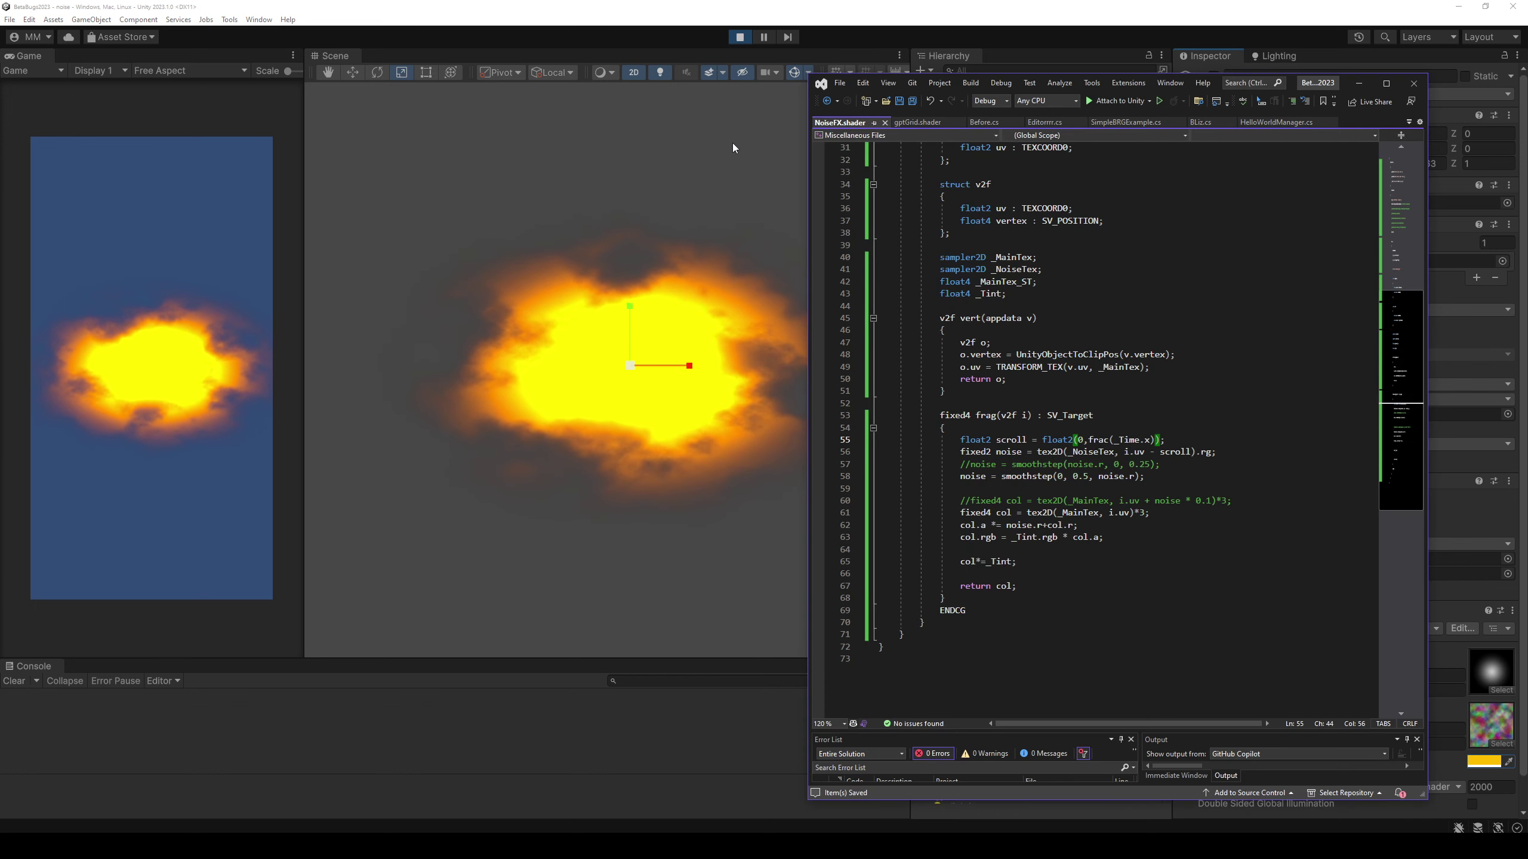
key(Down)
key(Down)
key(Down)
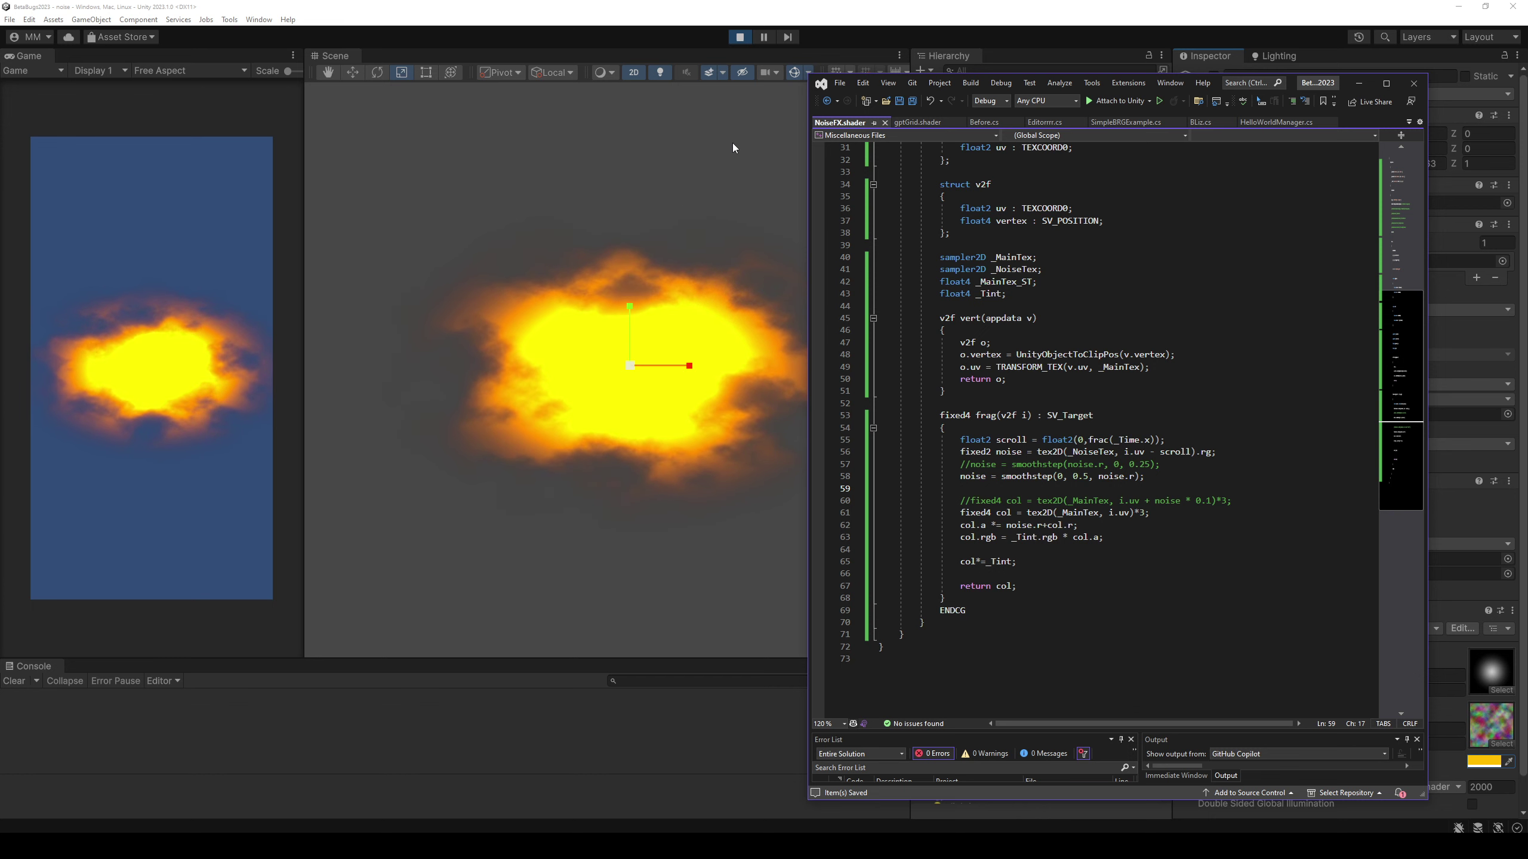
click(751, 10)
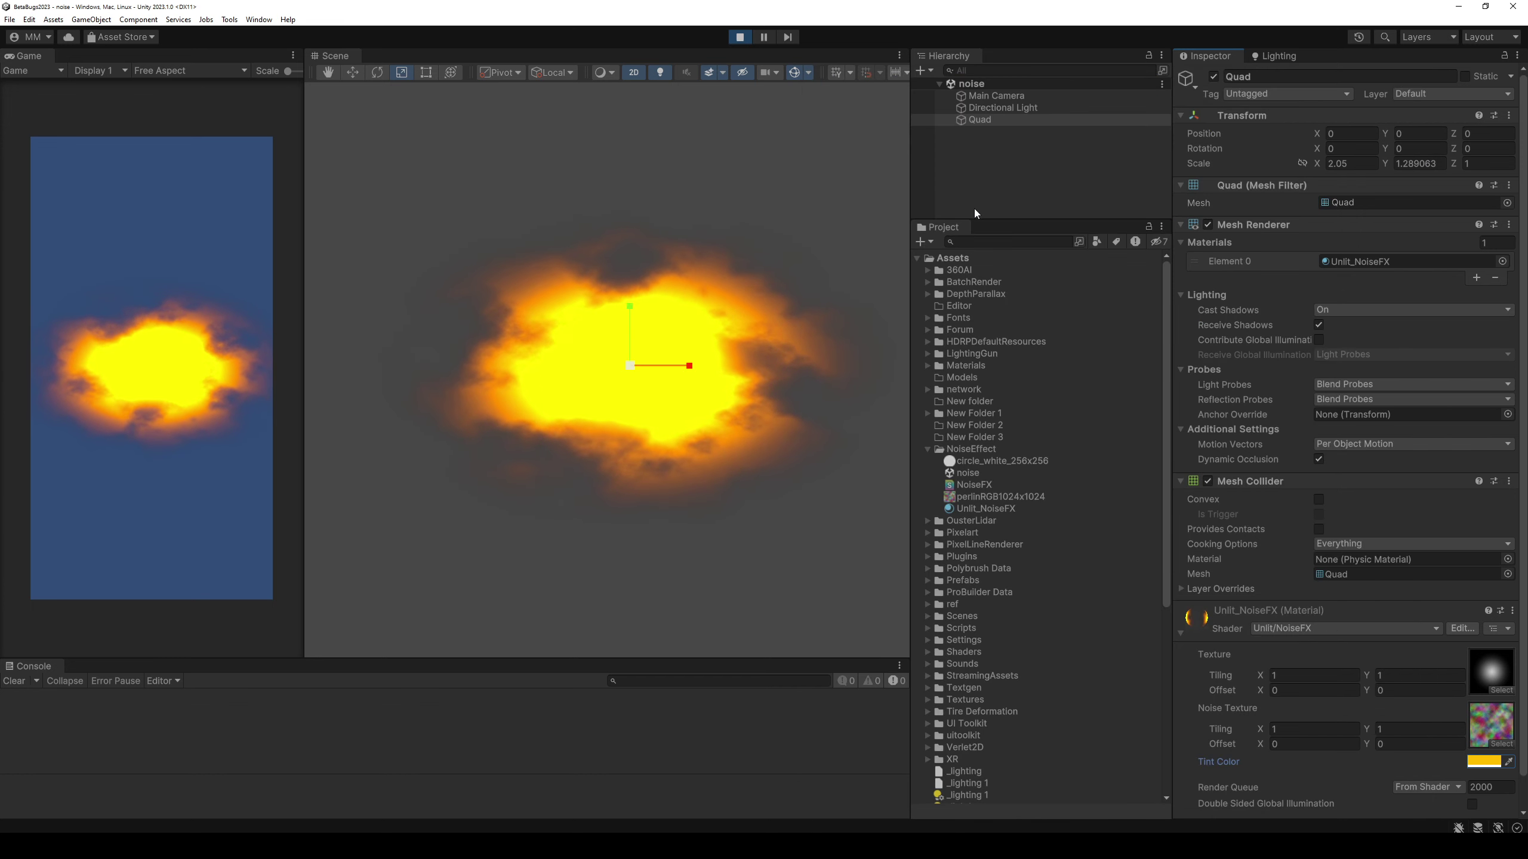
Try a 1 by 1 quad scale, then undo back to X 2.05, Y 1.289063 and save.
text(1)
click(1411, 163)
text(1)
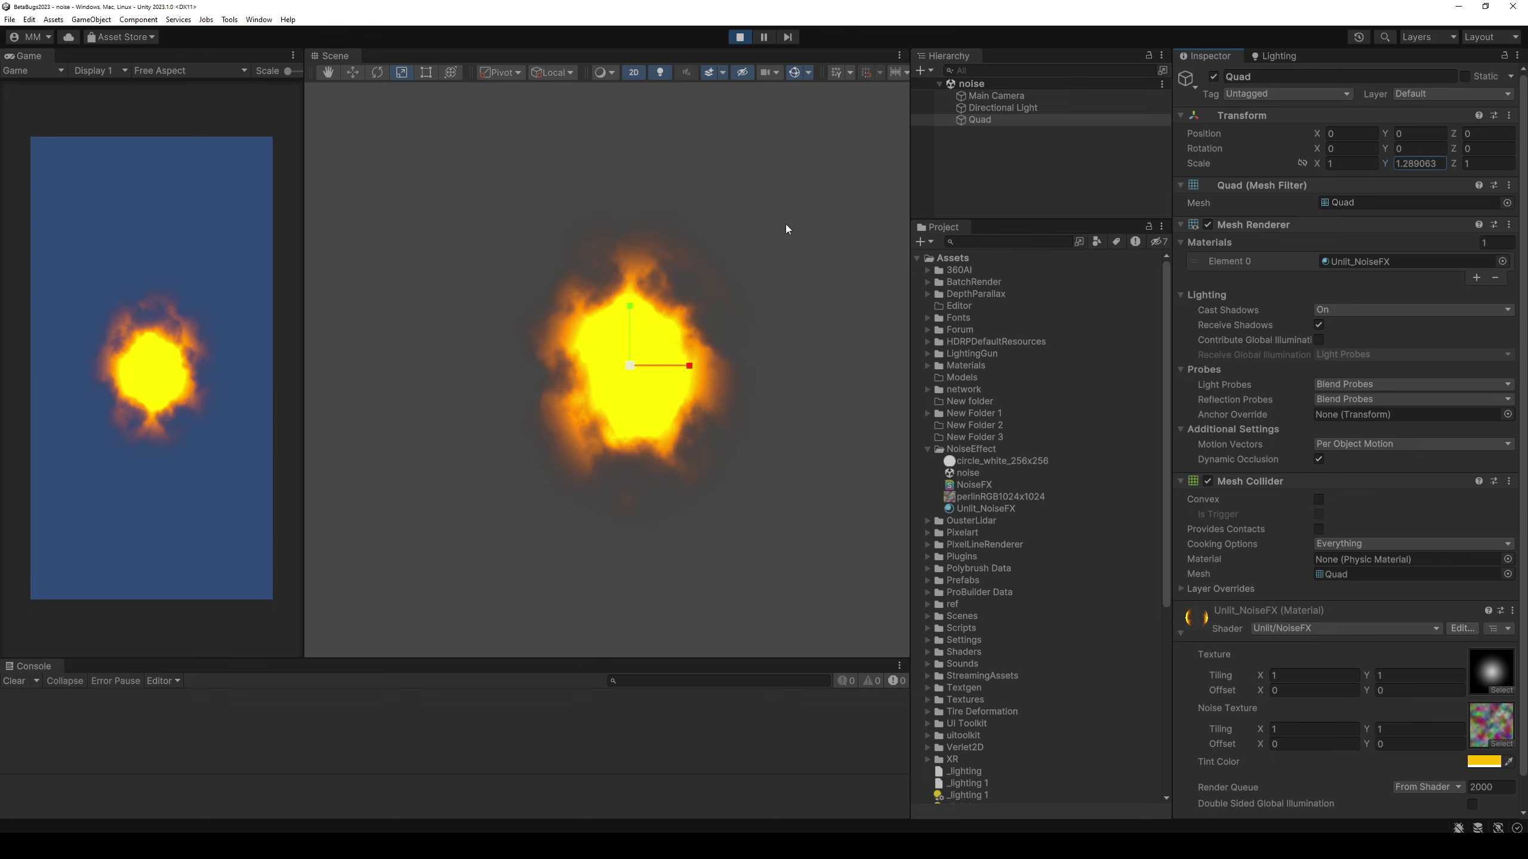
key(ctrl+z)
key(ctrl+s)
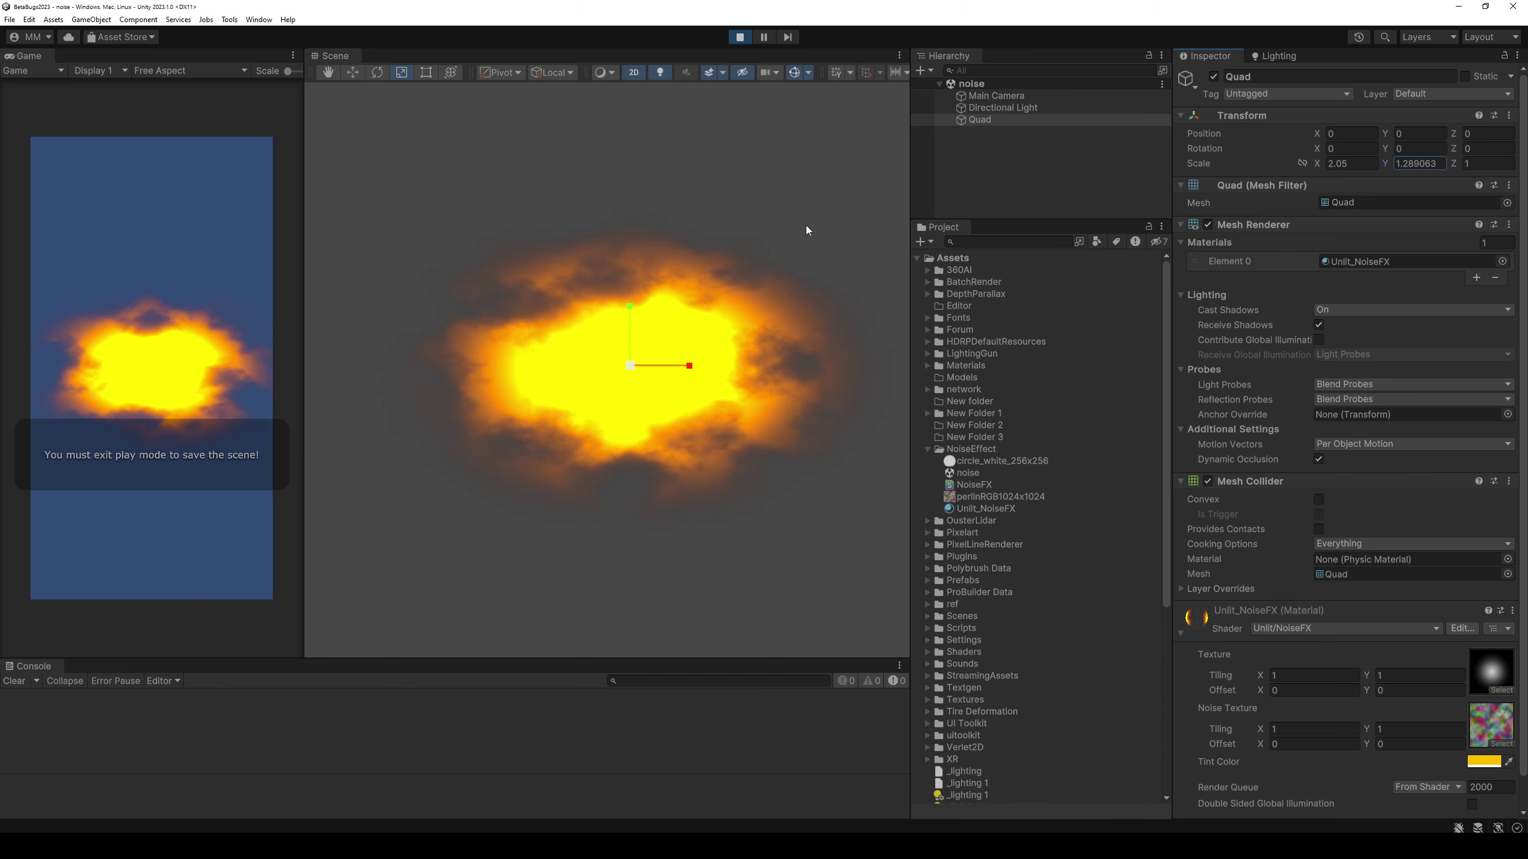
Preview the Default-ParticleSystem, InputFieldBackground, Knob and Checkmark textures on the noise quad.
click(1498, 690)
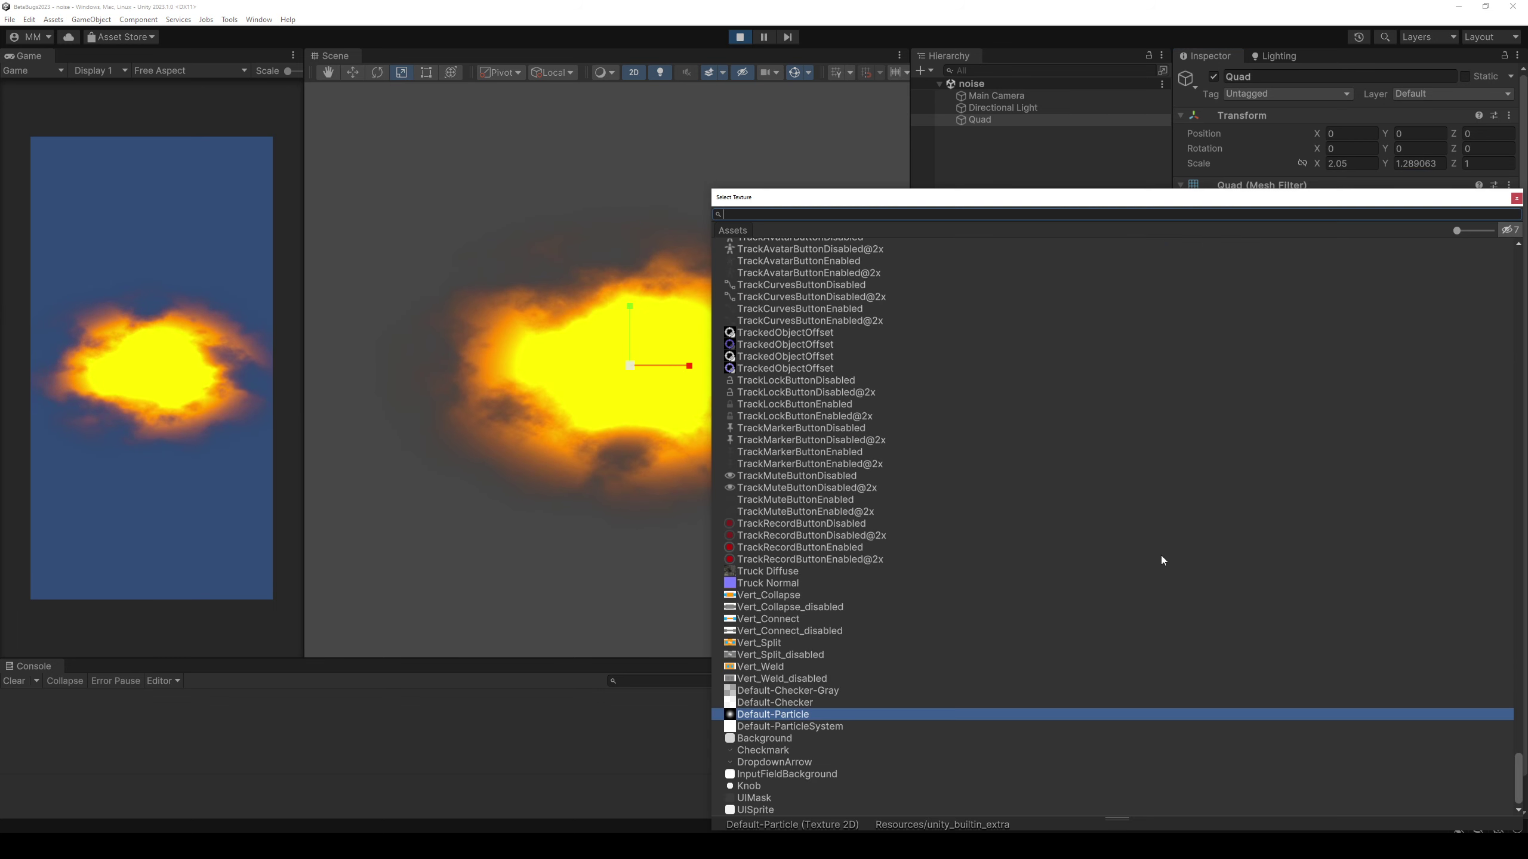
click(796, 725)
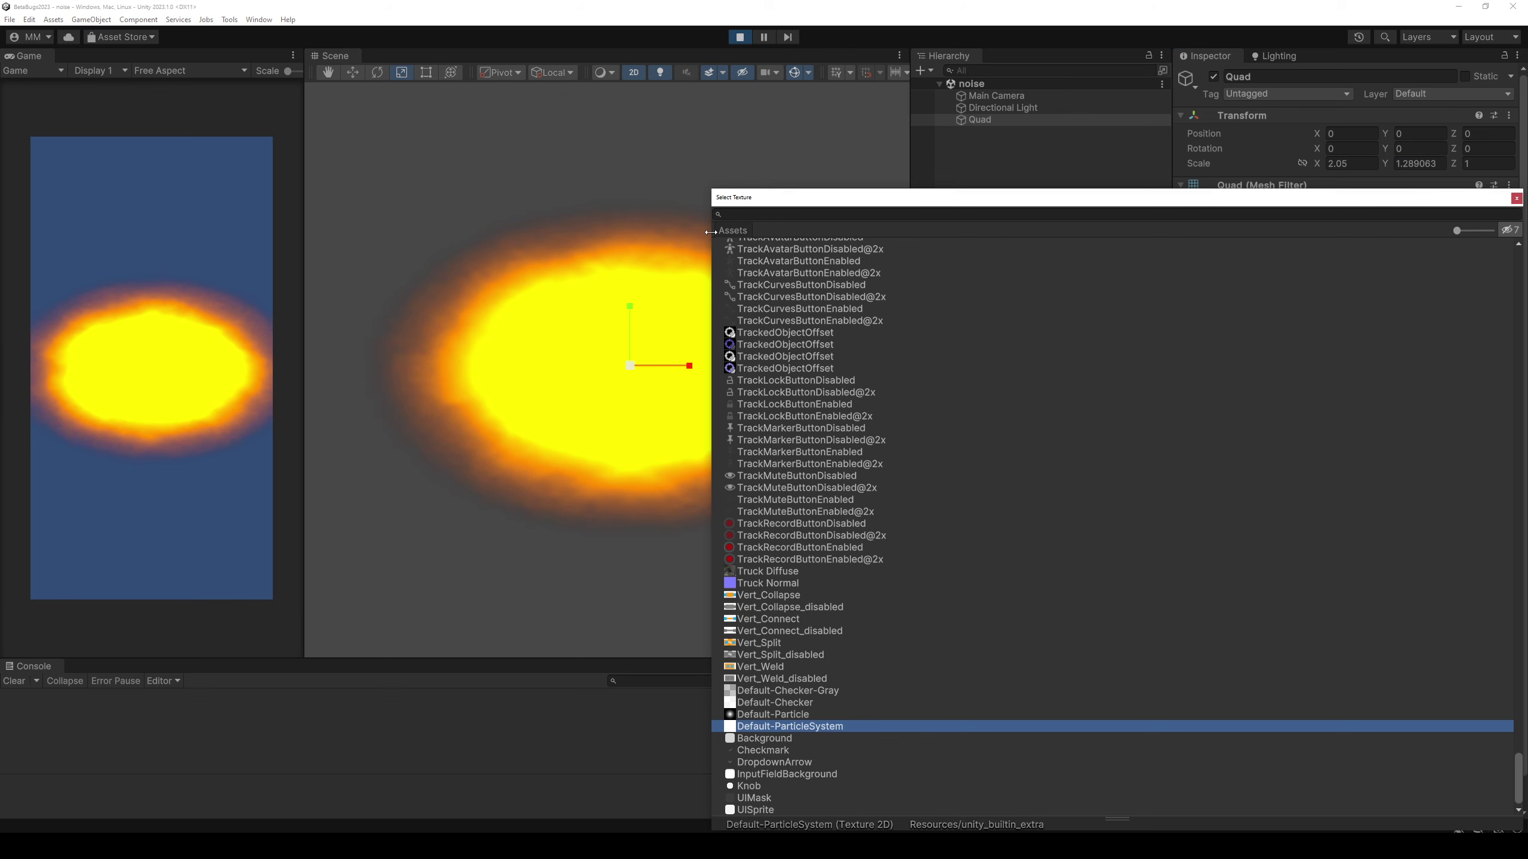
drag(710, 232, 880, 232)
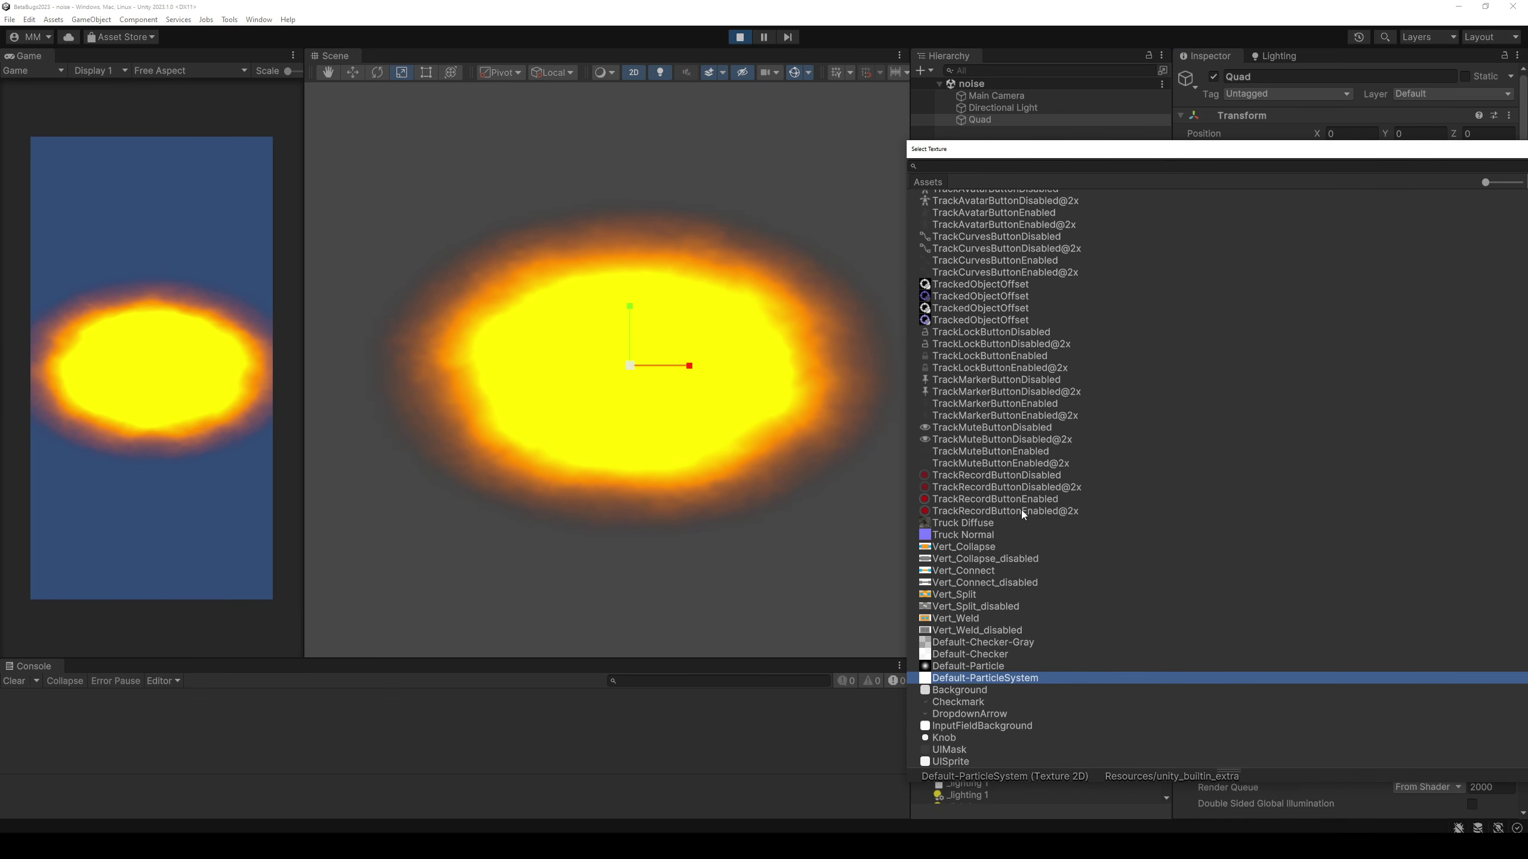
click(1009, 726)
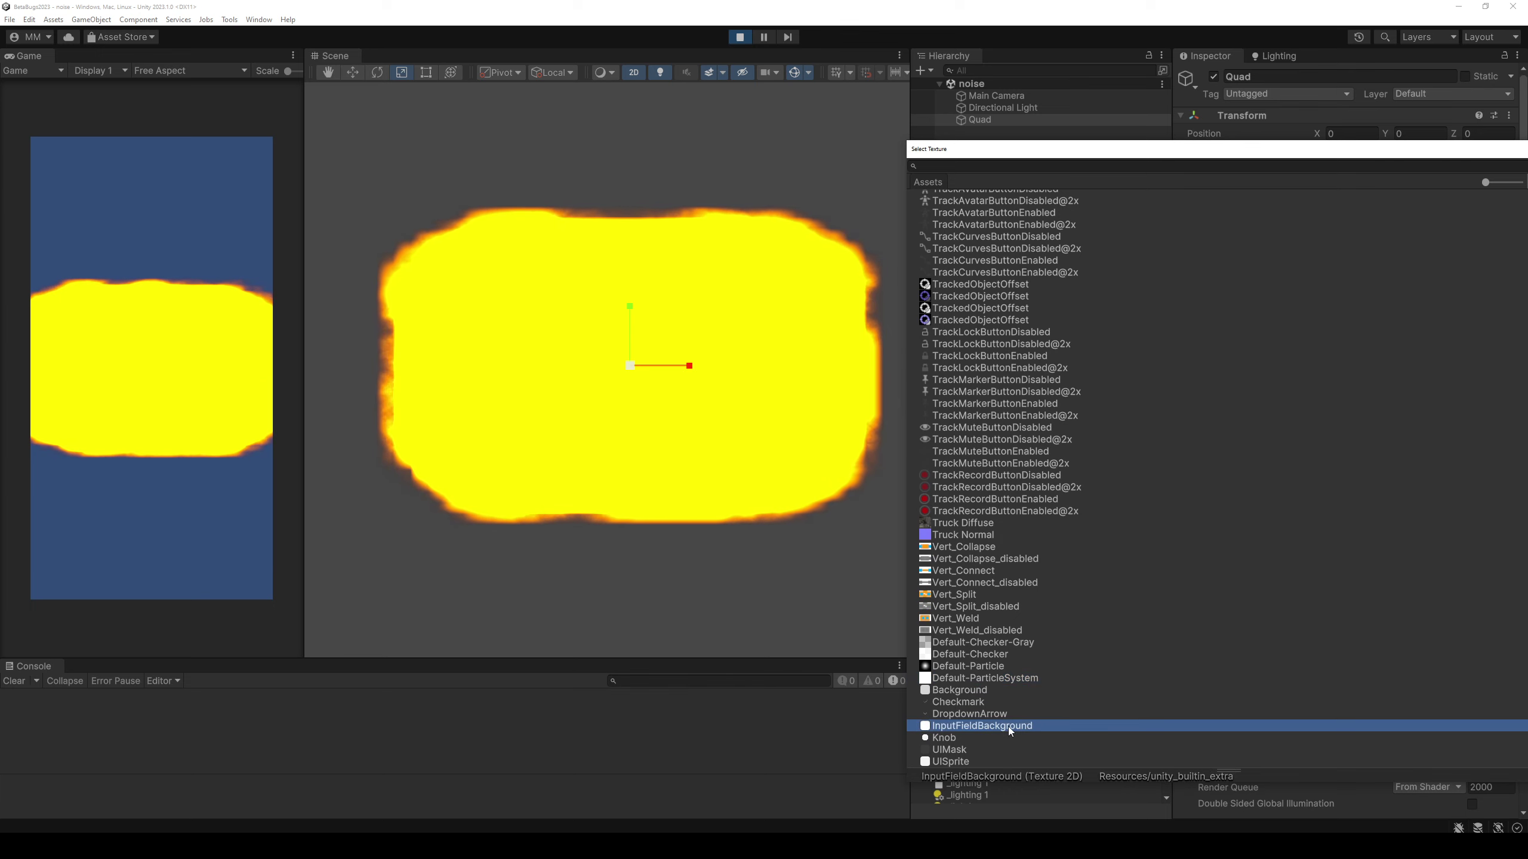
click(954, 738)
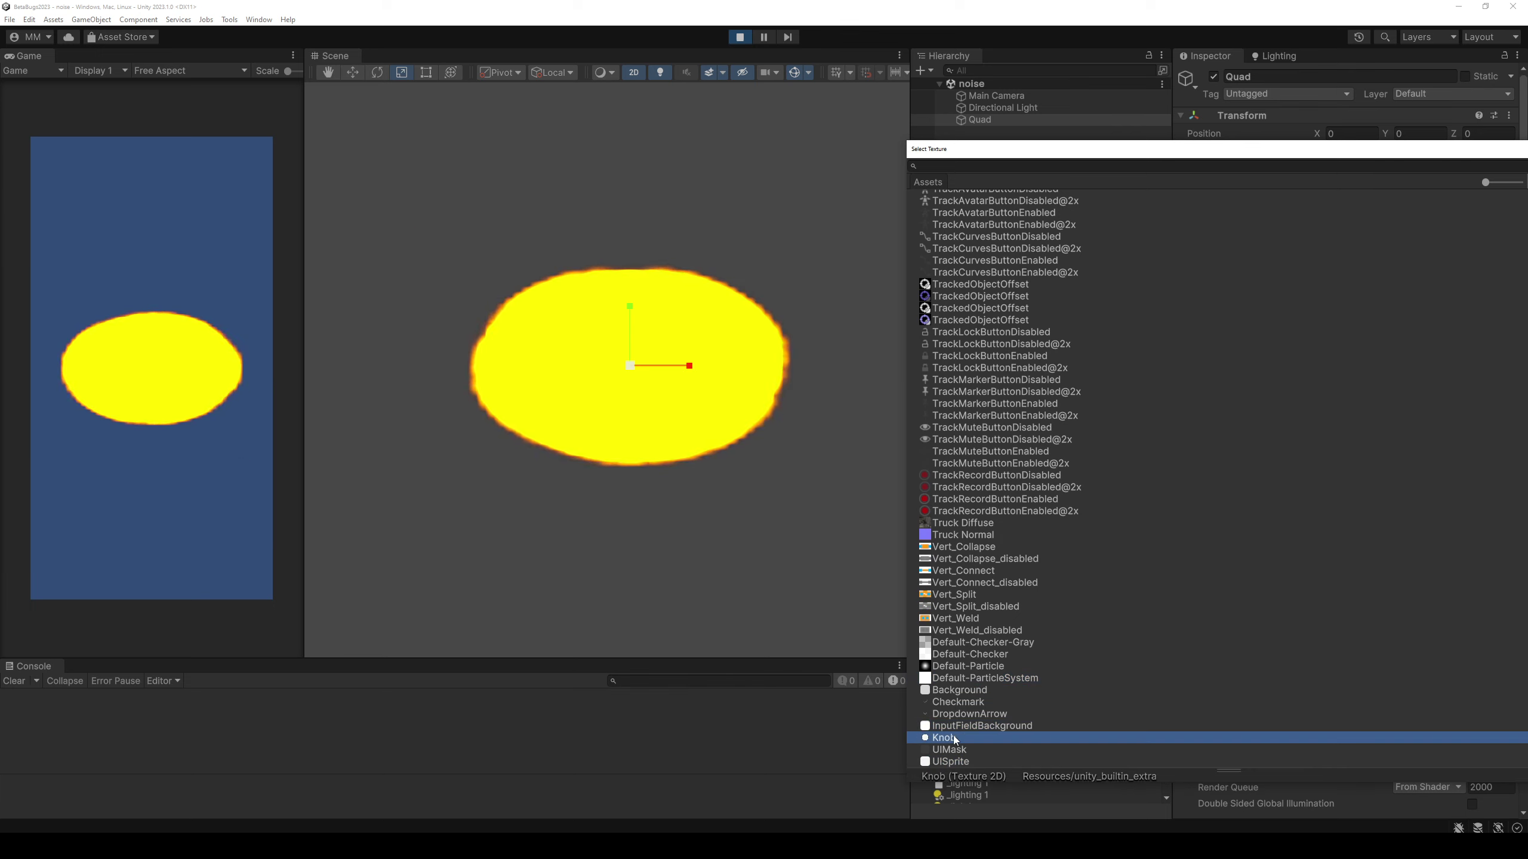
click(1037, 727)
Step through neighbouring textures: Default-Particle, Vert_Weld, Vert_Connect and the Arch textures.
key(Up)
key(Up)
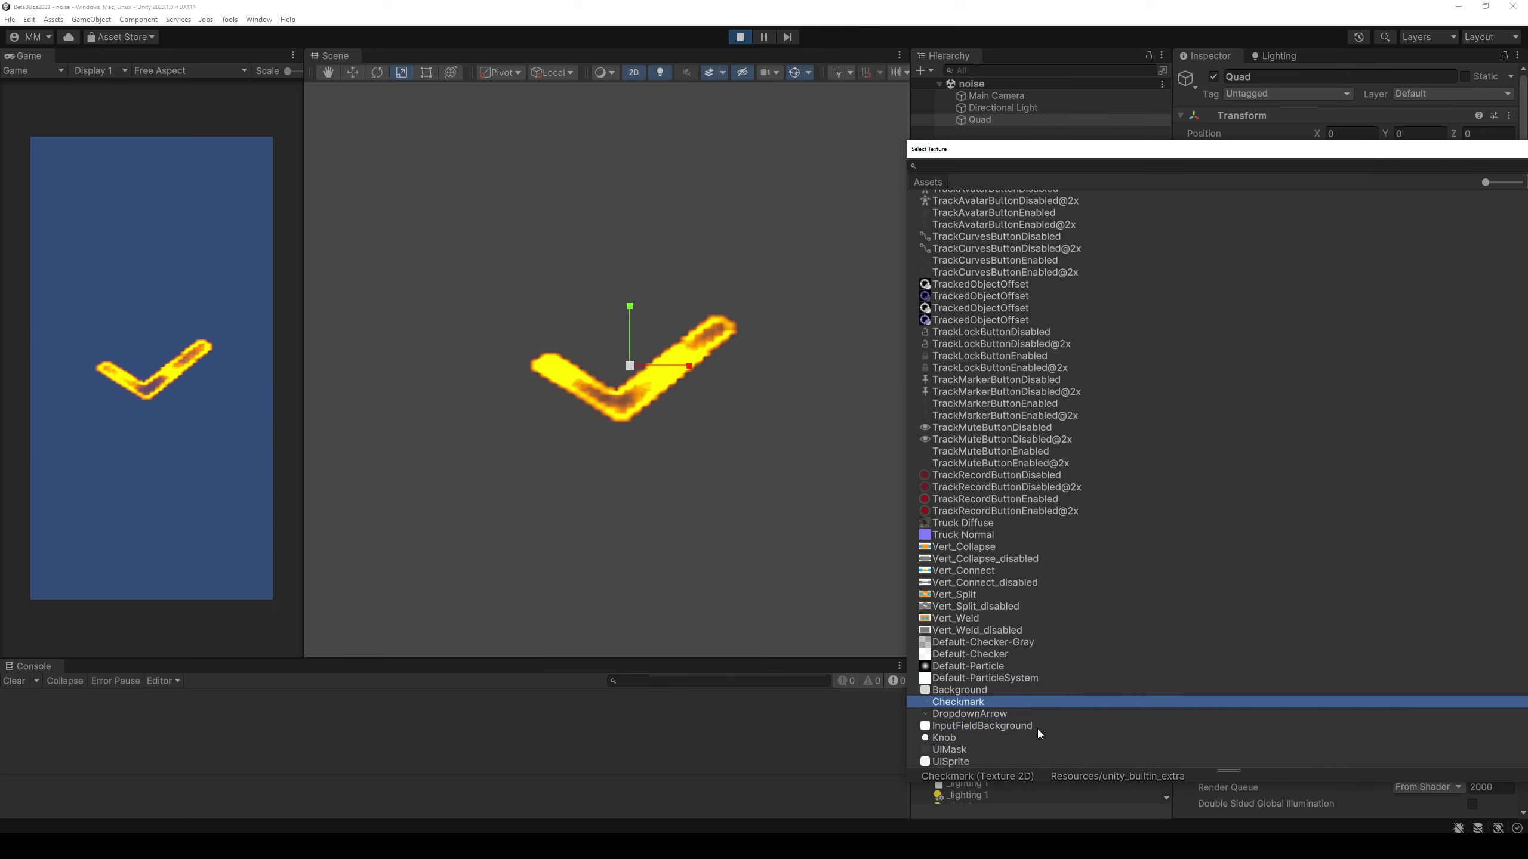
key(Up)
key(Down)
key(Down)
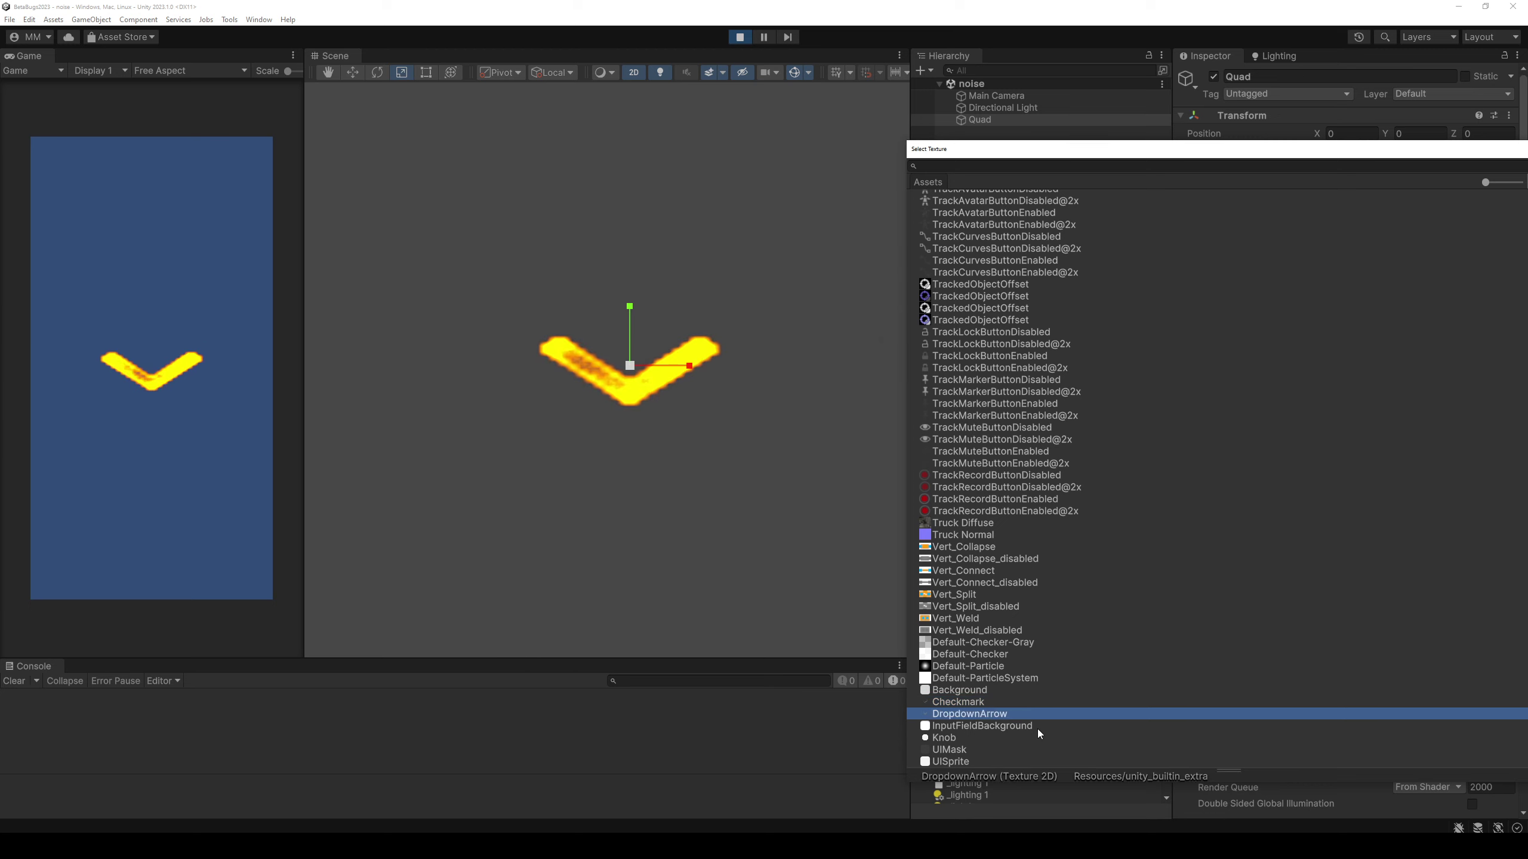
key(Up)
key(Up)
key(Up)
key(Up)
key(Up)
key(Down)
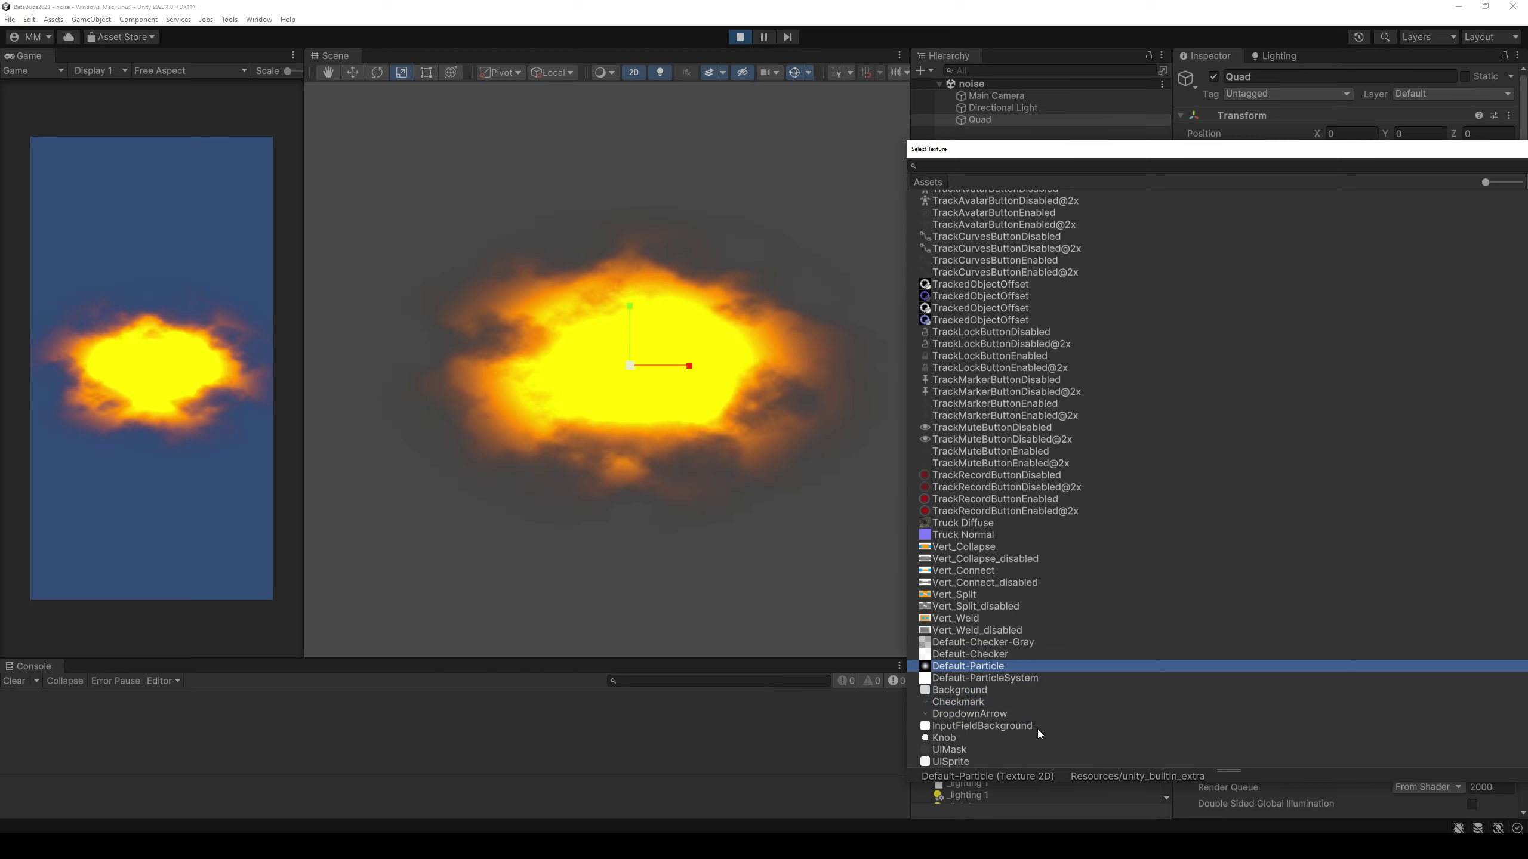
key(Up)
key(Up)
key(Up)
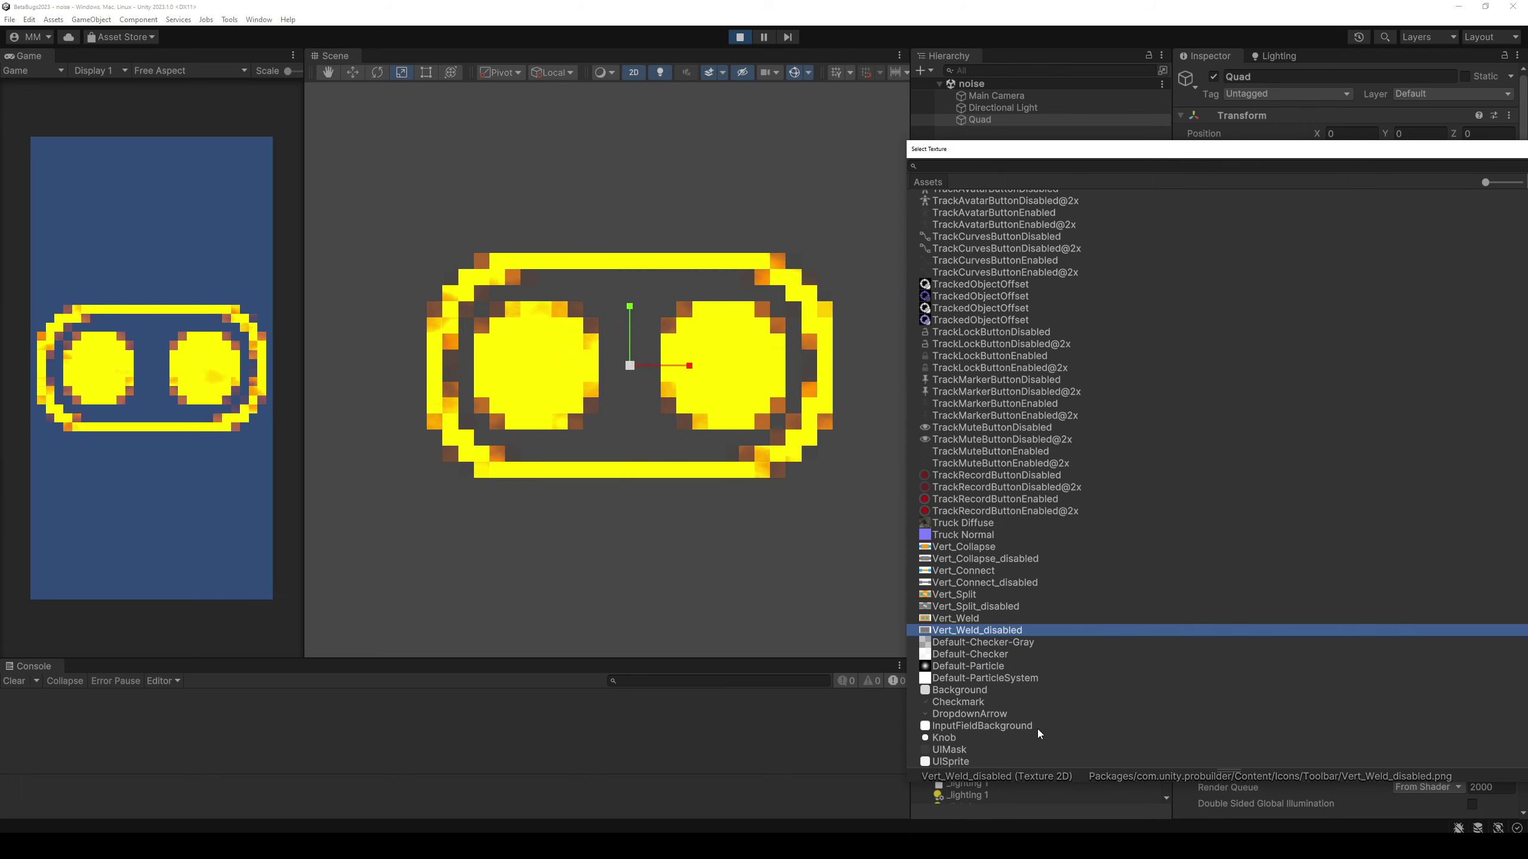
key(Up)
key(Up)
key(Up)
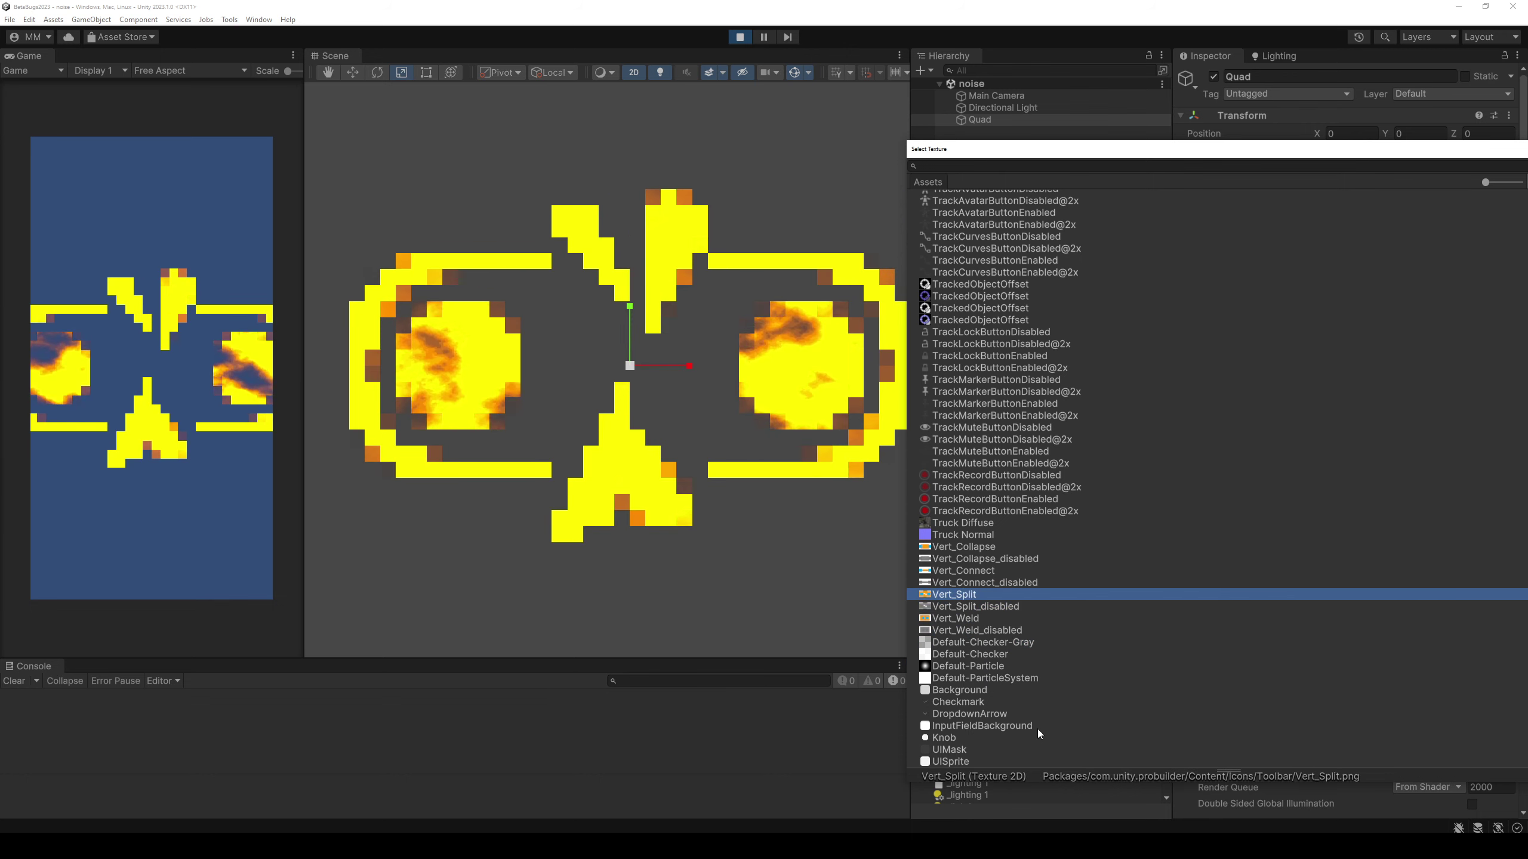
key(Up)
key(Up)
key(Up)
key(Up)
key(Page_Up)
key(Page_Up)
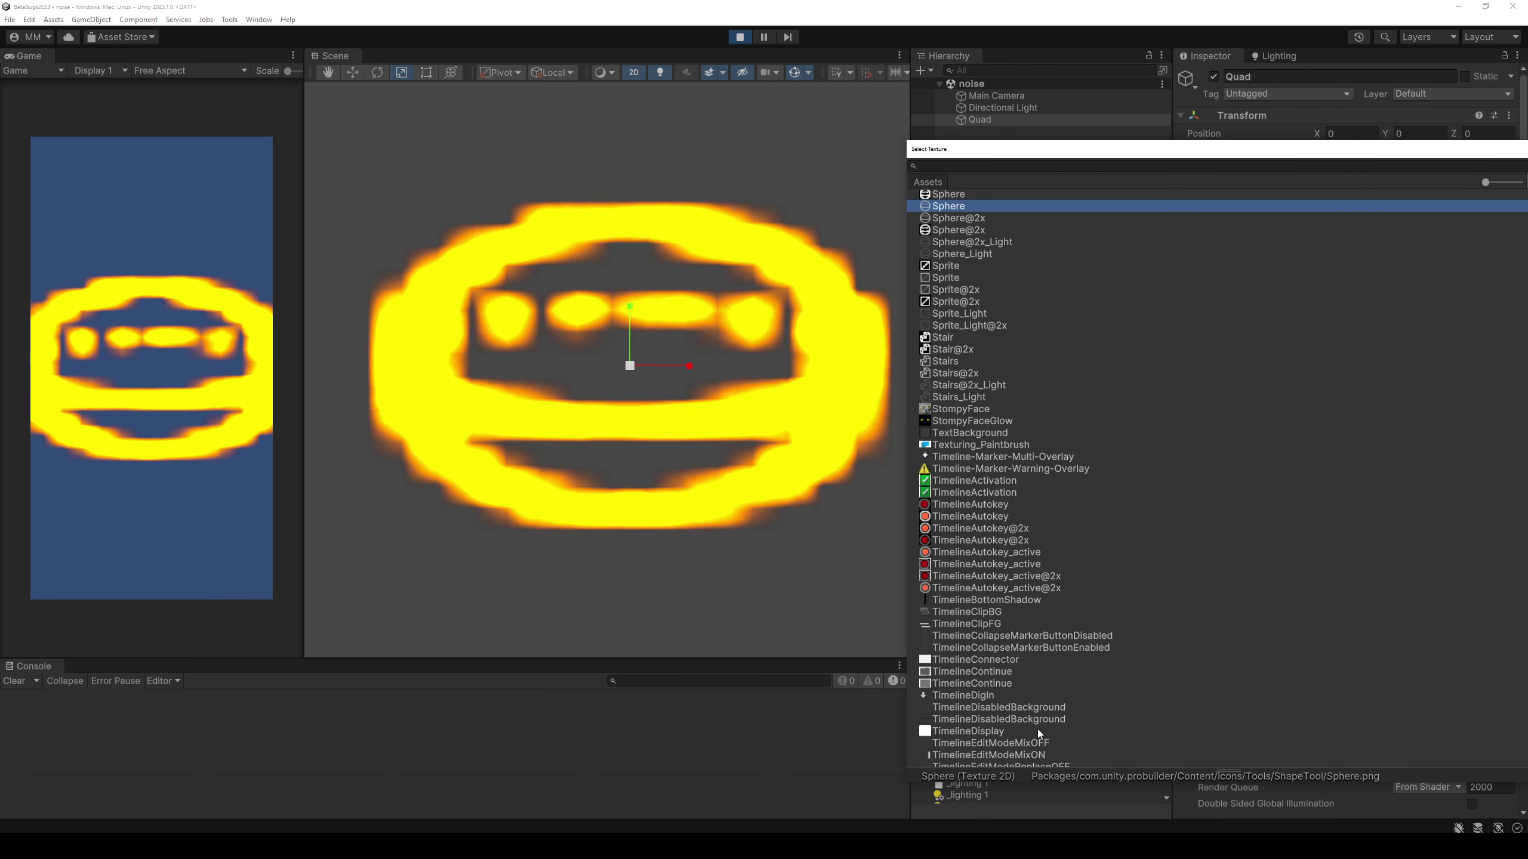
key(Page_Up)
key(Page_Up)
key(Page_Up)
key(Page_Up)
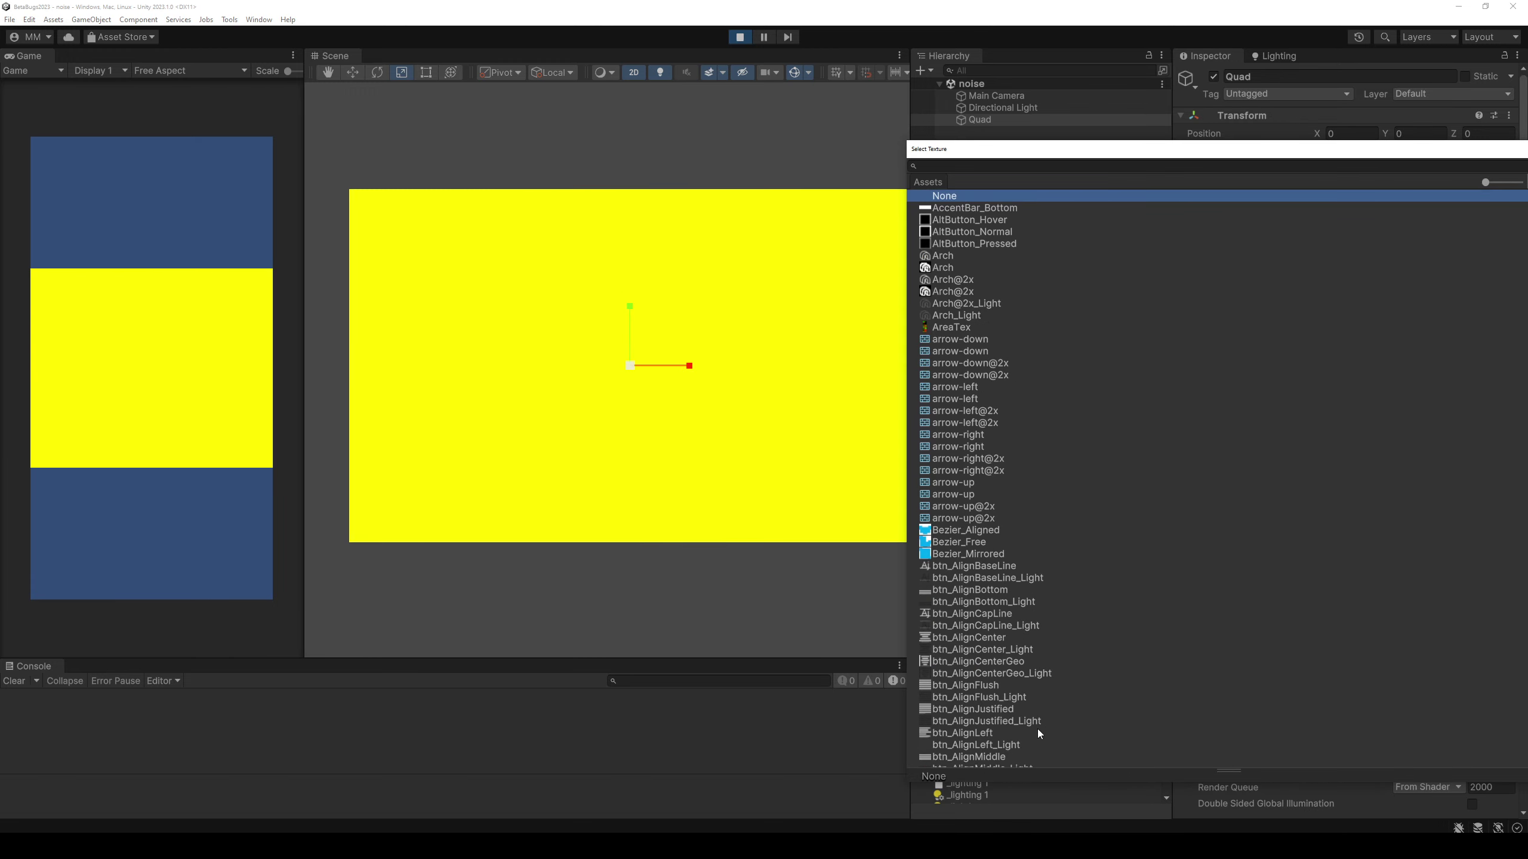
key(Down)
key(Down)
key(Down)
key(Down)
key(Down)
key(Down)
key(Down)
key(Down)
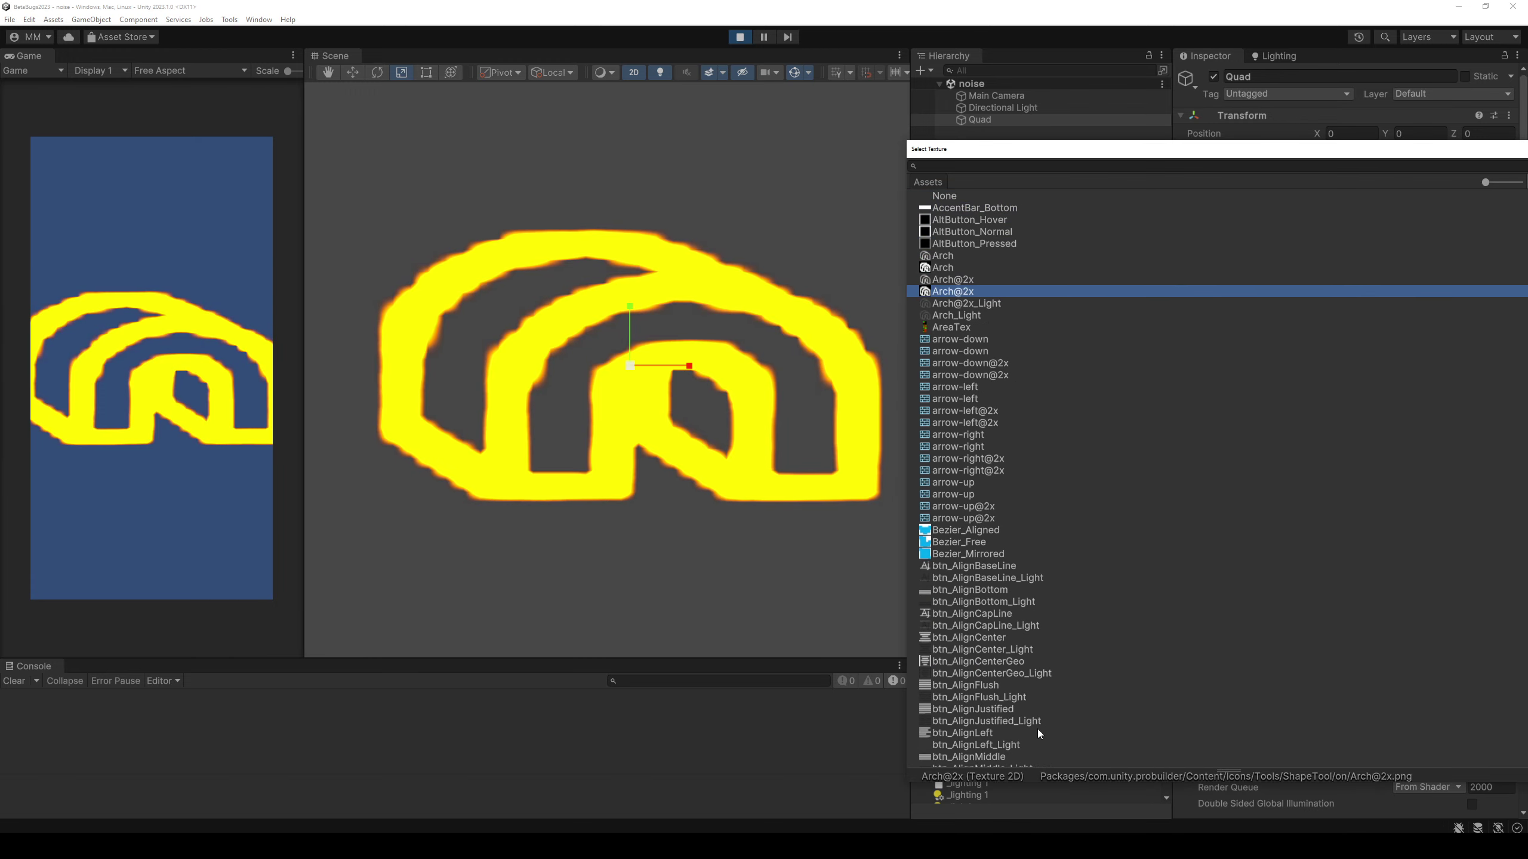
key(Down)
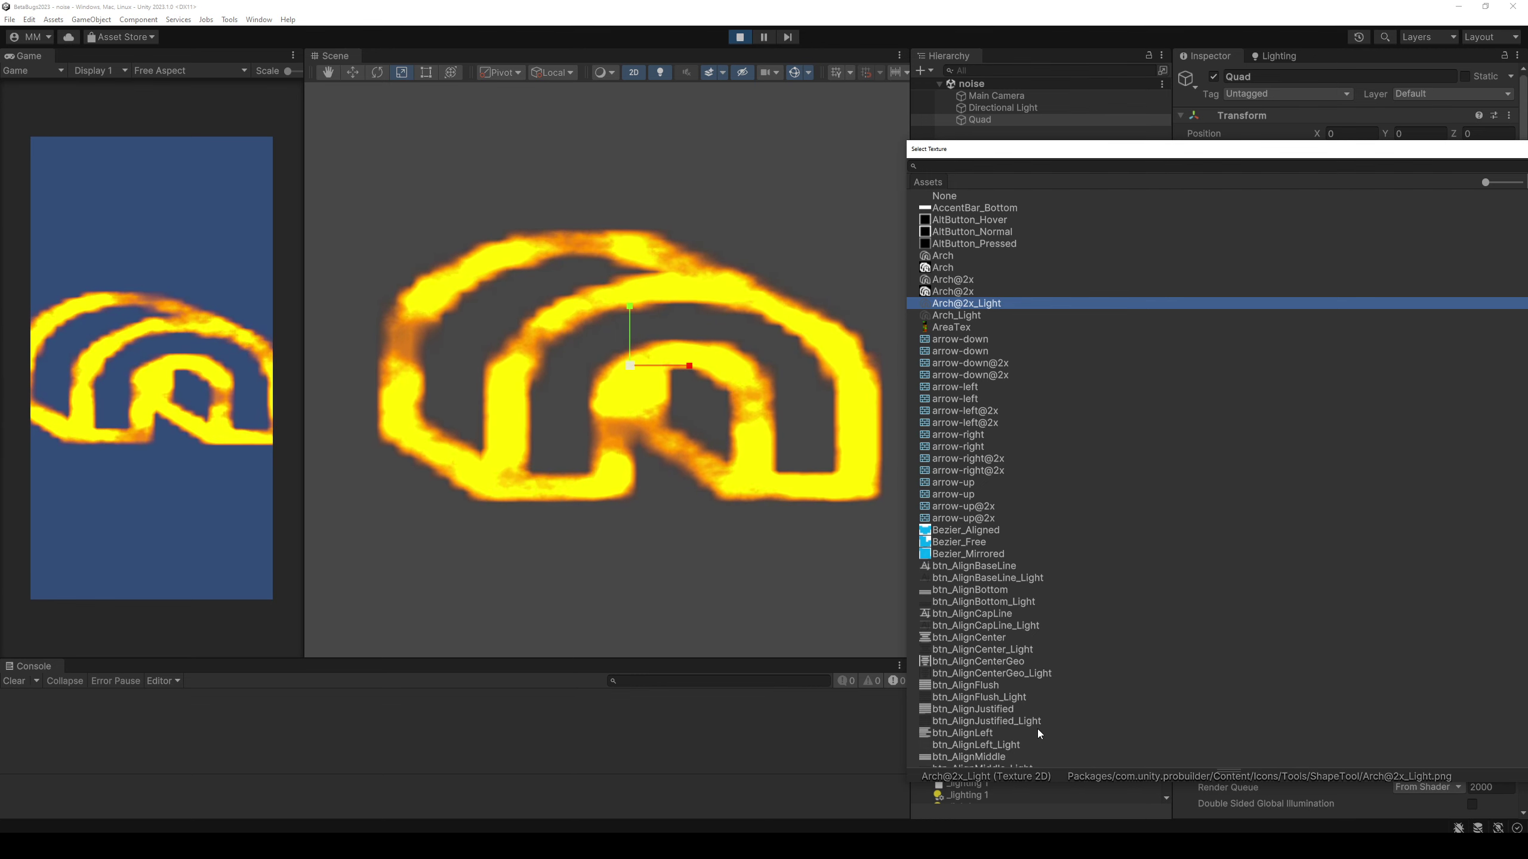
Preview Arch_Light, arrow-left, captain_heyyou, Capsule_Light, cm_logo and Cinemachine_header textures on the quad.
key(Down)
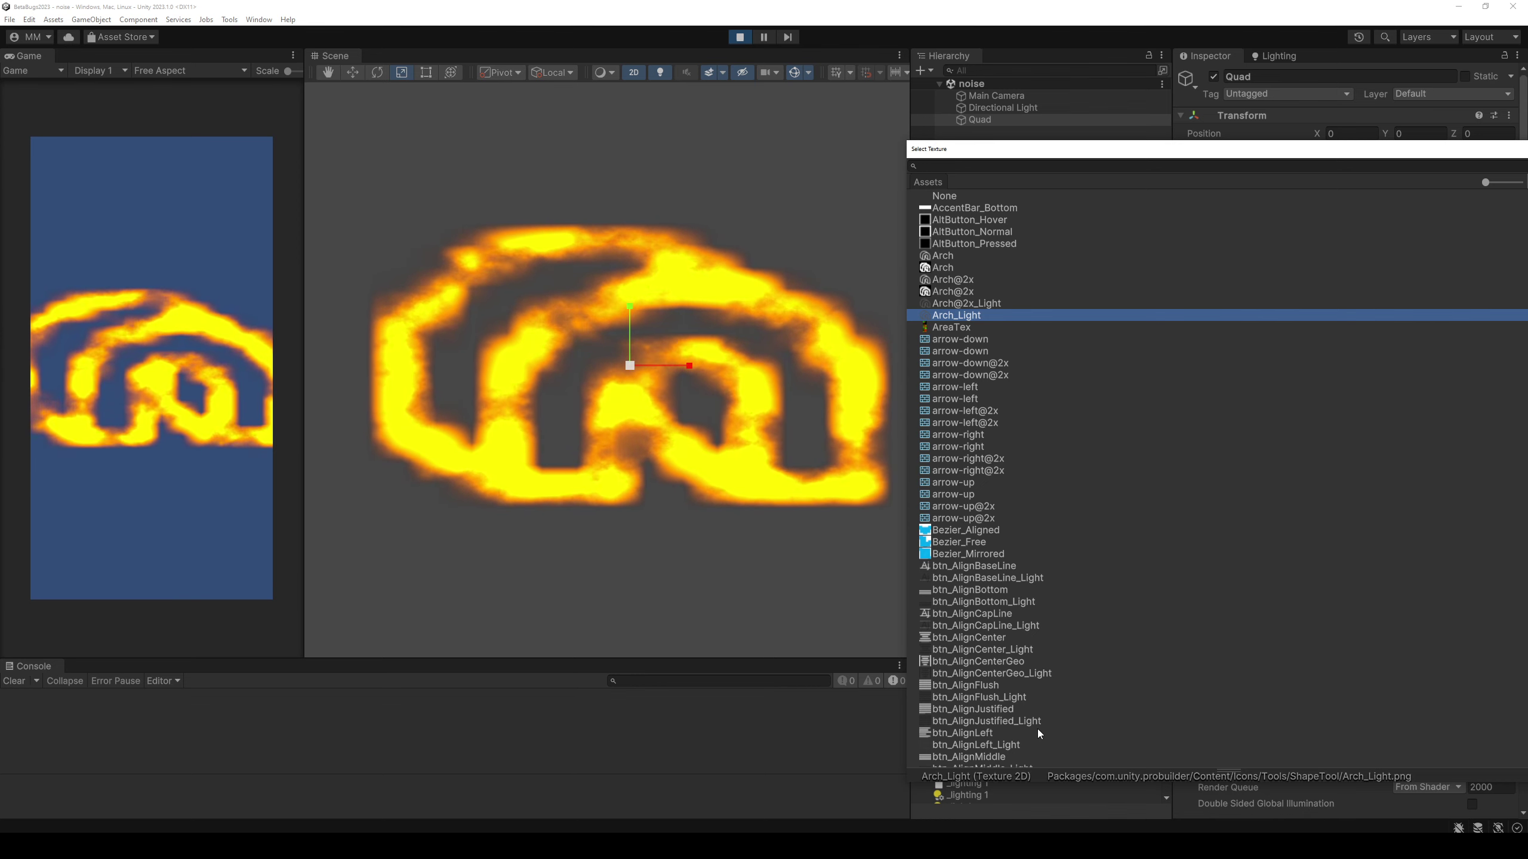
key(Down)
key(Down)
key(Down)
key(Down)
key(Down)
key(Down)
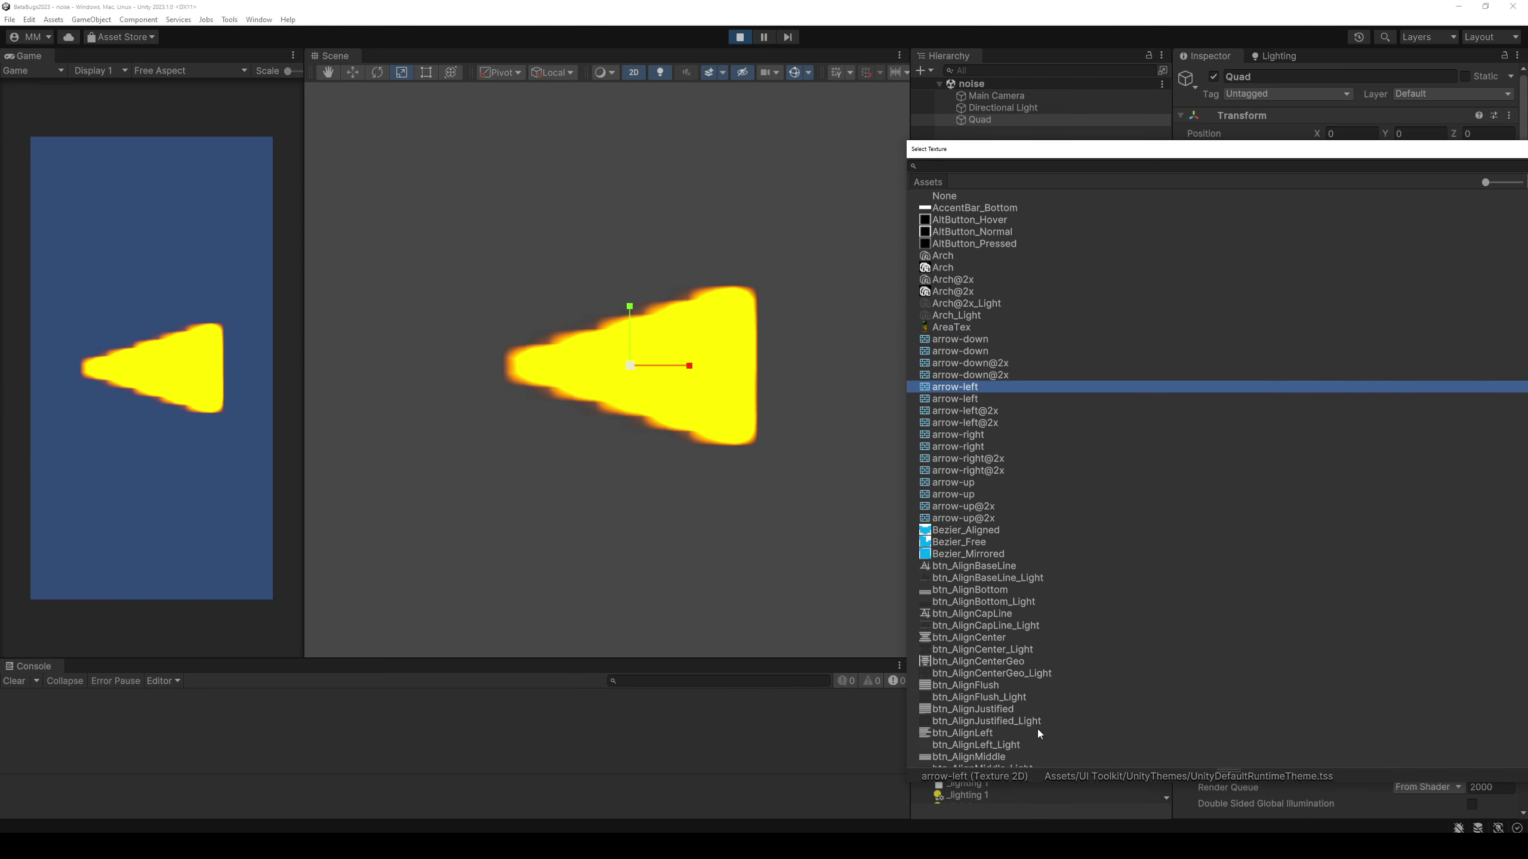
key(Down)
key(Down)
key(Down)
key(Down)
key(Down)
key(Down)
key(Down)
key(Down)
key(Down)
key(Down)
key(Down)
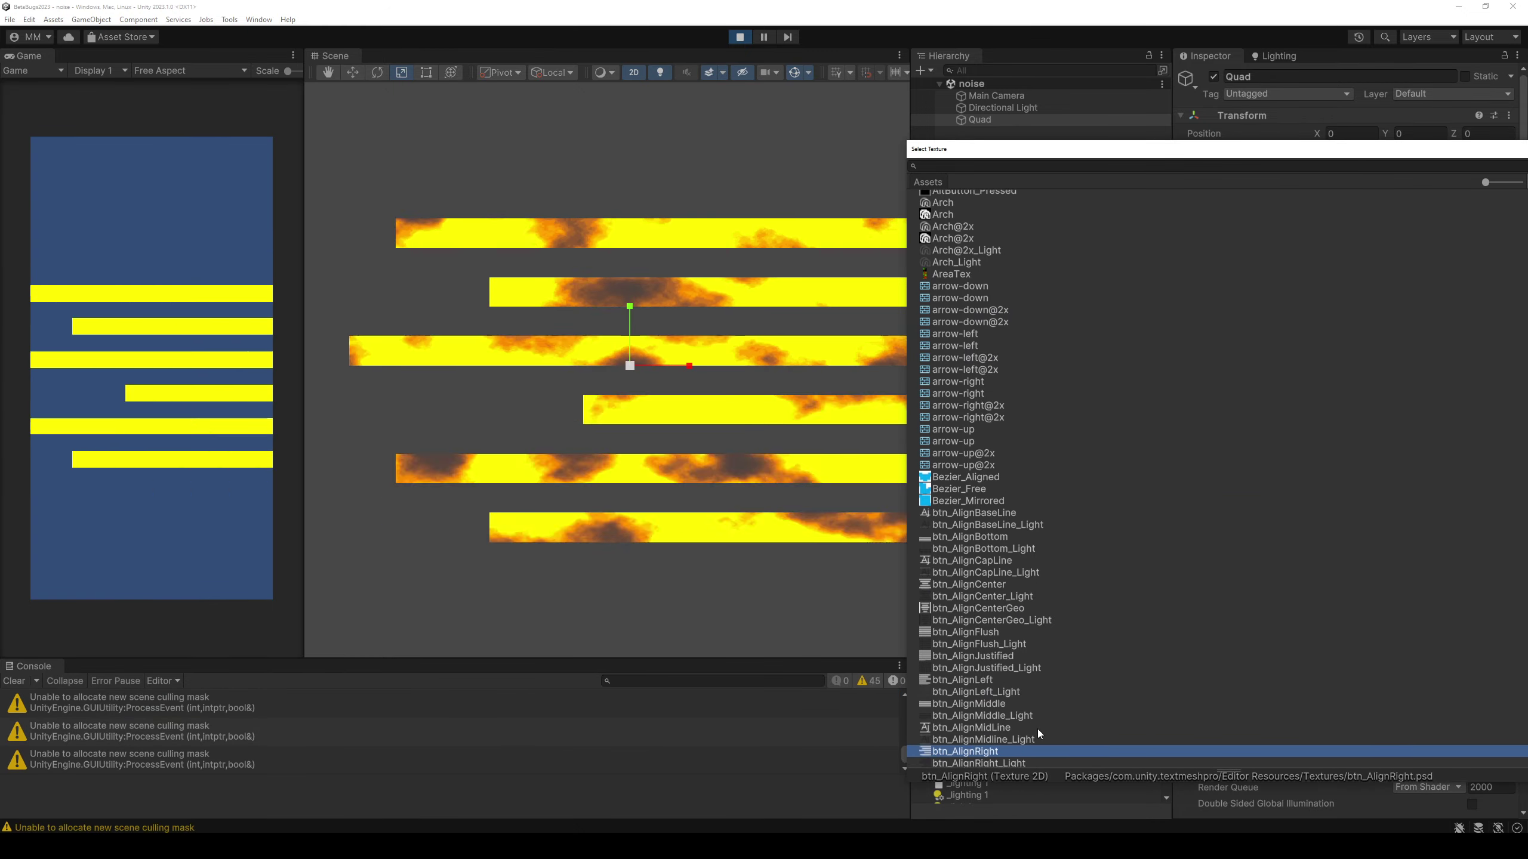
key(Down)
key(Down)
key(Down)
key(Down)
key(Down)
key(Down)
key(Down)
key(Down)
key(Down)
key(Down)
key(Down)
key(Down)
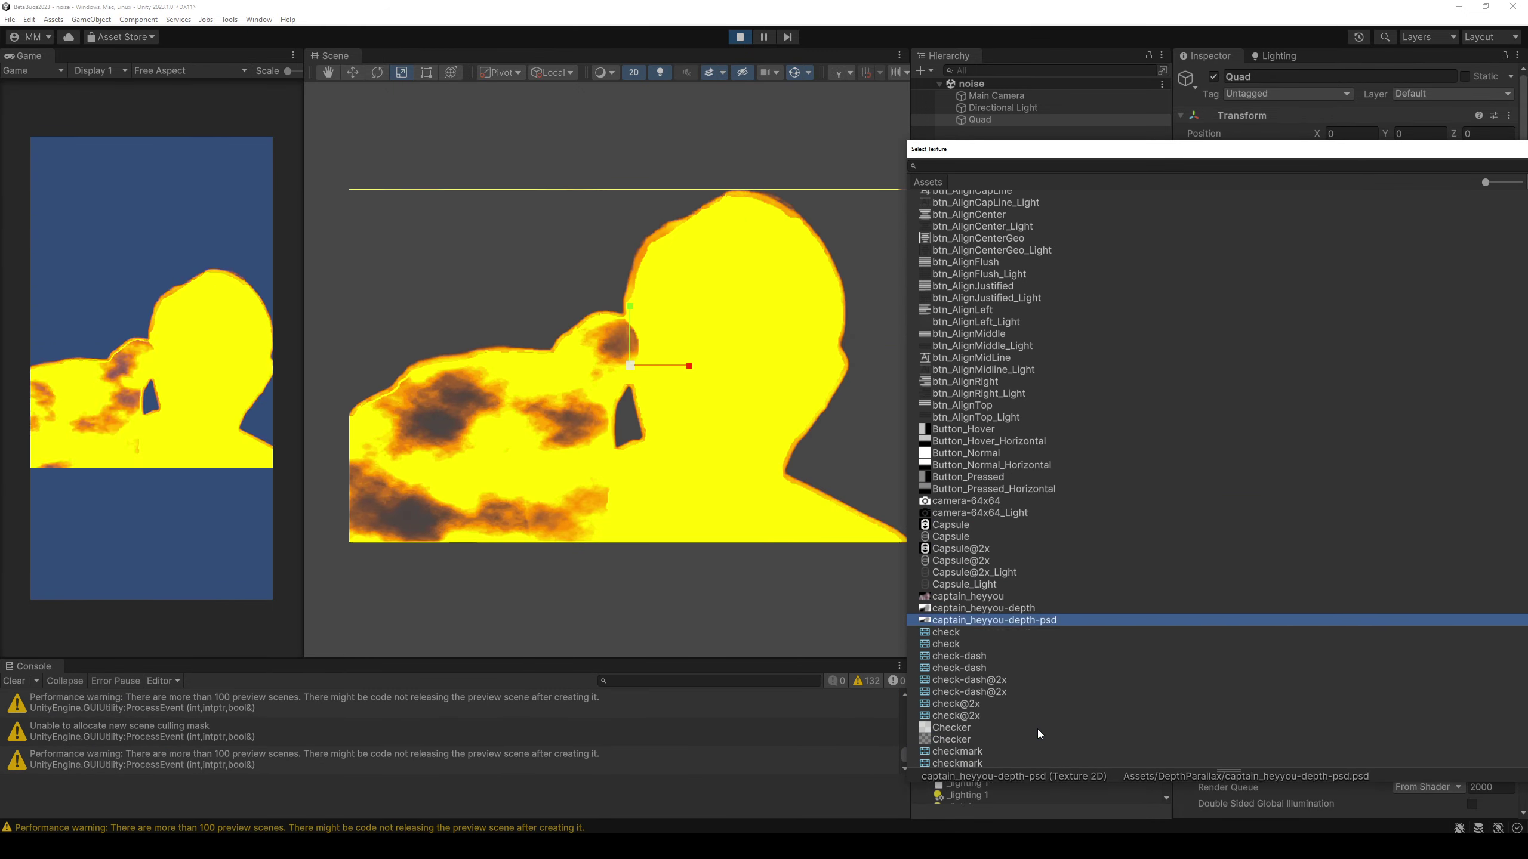
key(Up)
key(Up)
key(Up)
key(Down)
key(Down)
key(Down)
key(Down)
key(Down)
key(Down)
key(Down)
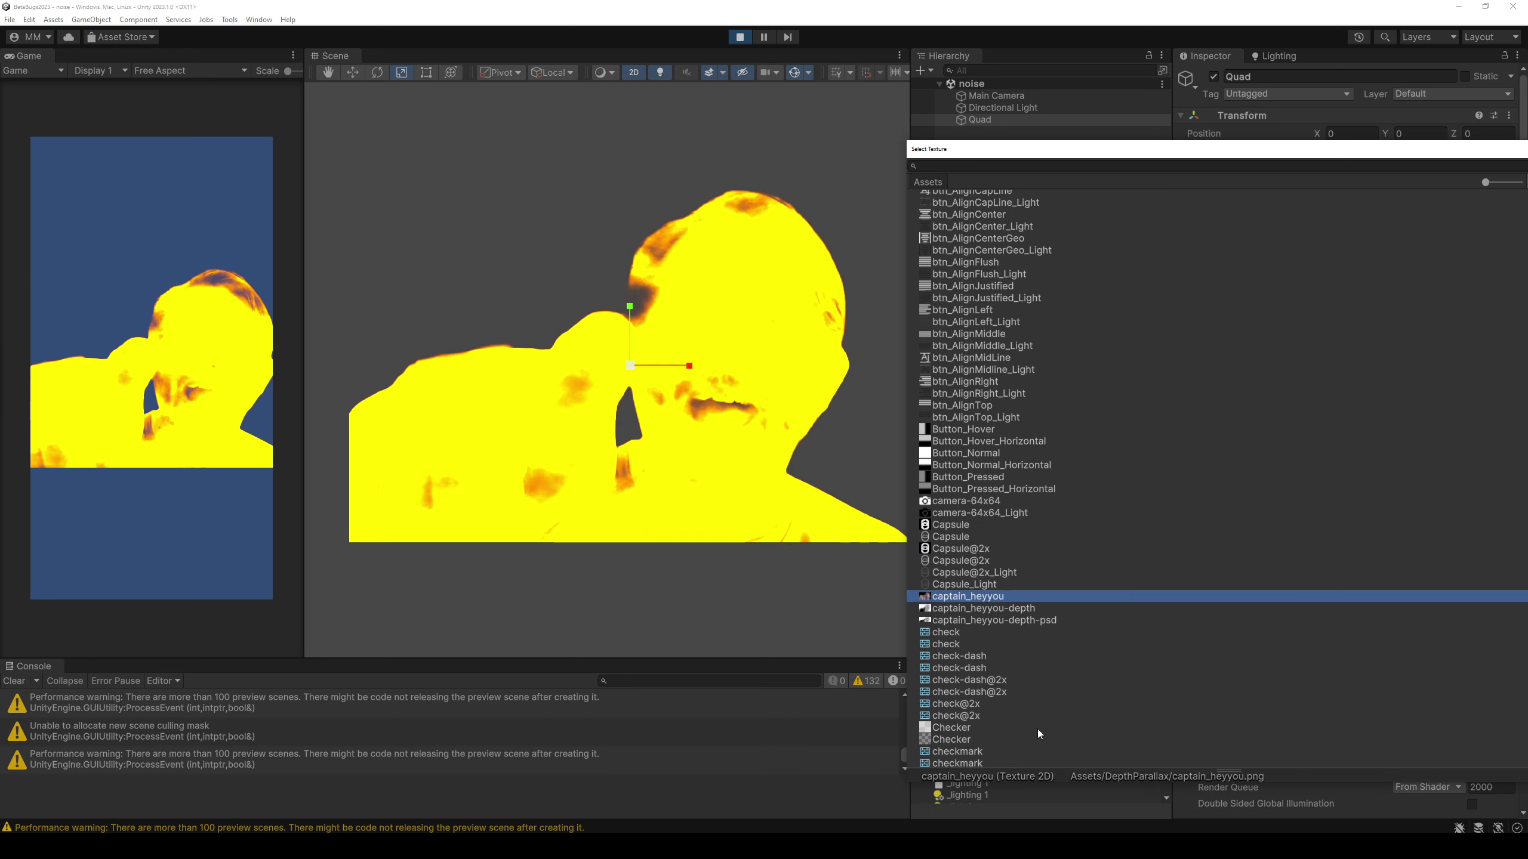
key(Up)
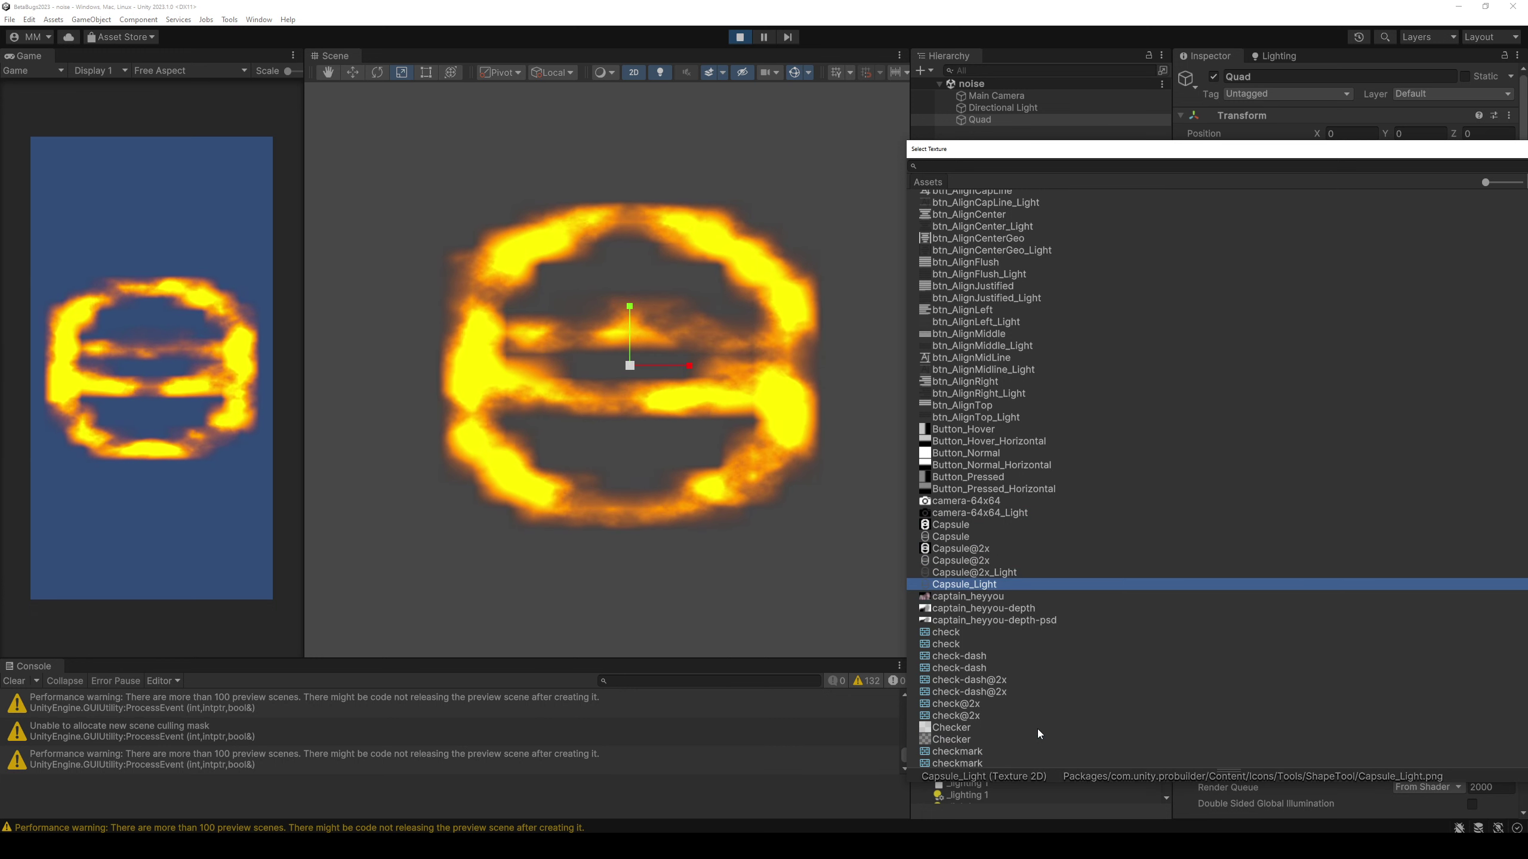
key(Down)
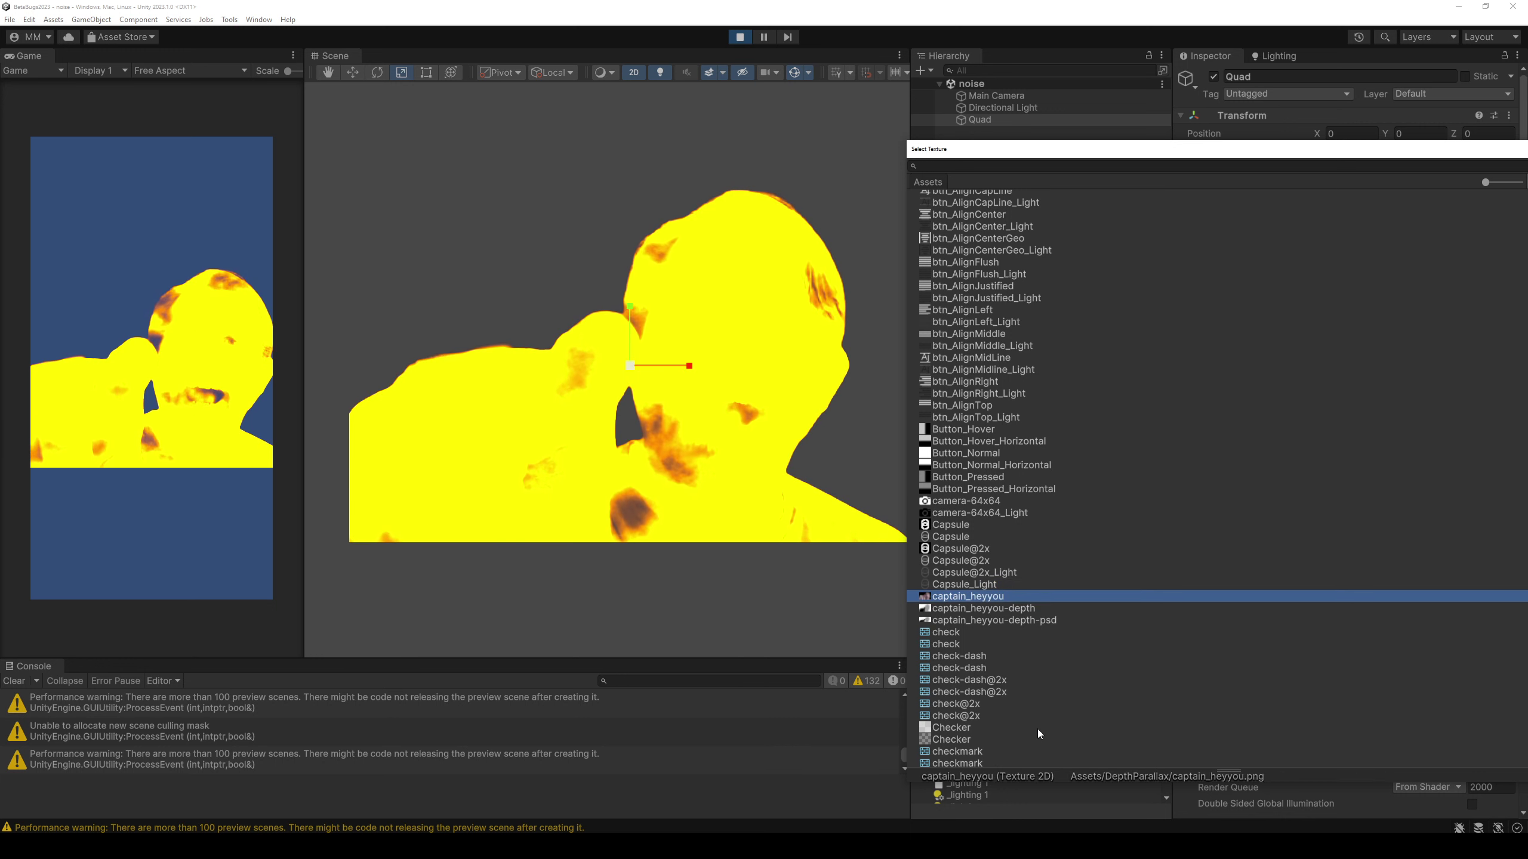
key(Down)
key(Down)
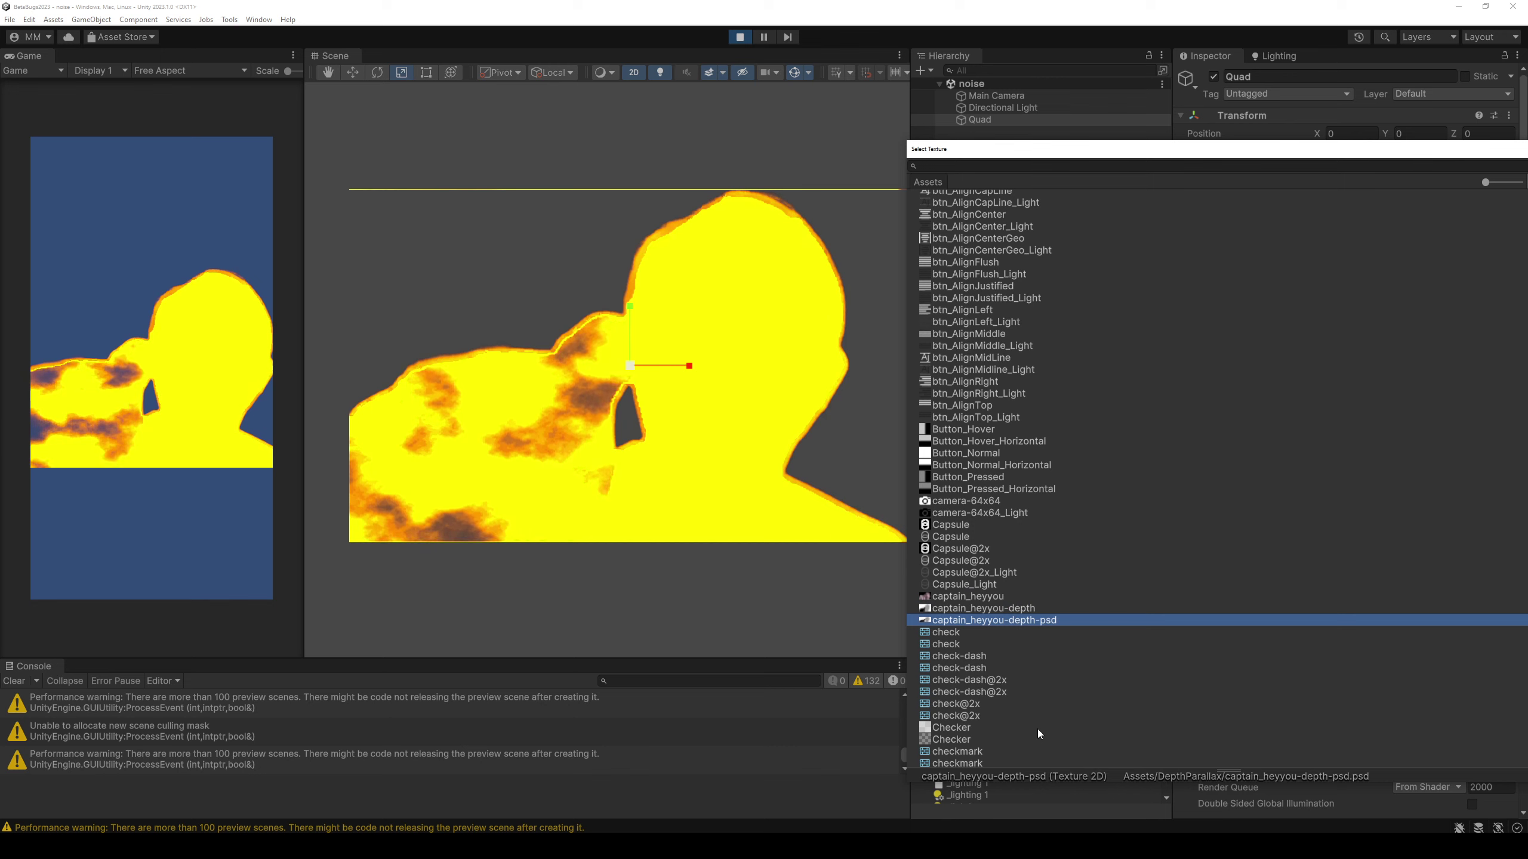
key(Down)
key(Down)
key(Down)
key(Down)
key(Down)
key(Down)
key(Down)
key(Down)
key(Down)
key(Down)
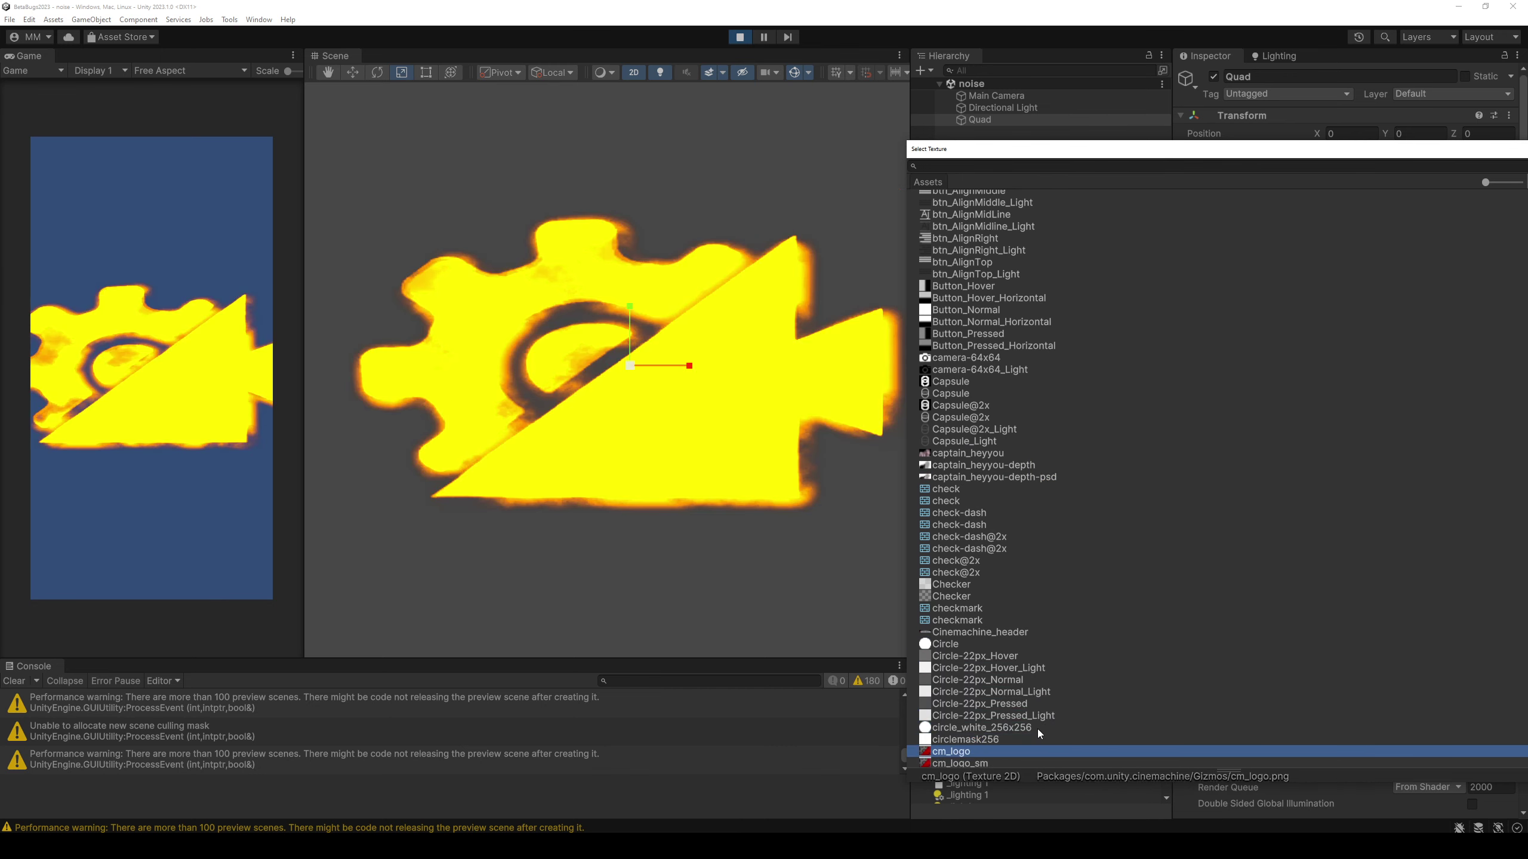
key(Up)
key(Up)
key(Up)
key(Up)
key(Up)
key(Up)
key(Up)
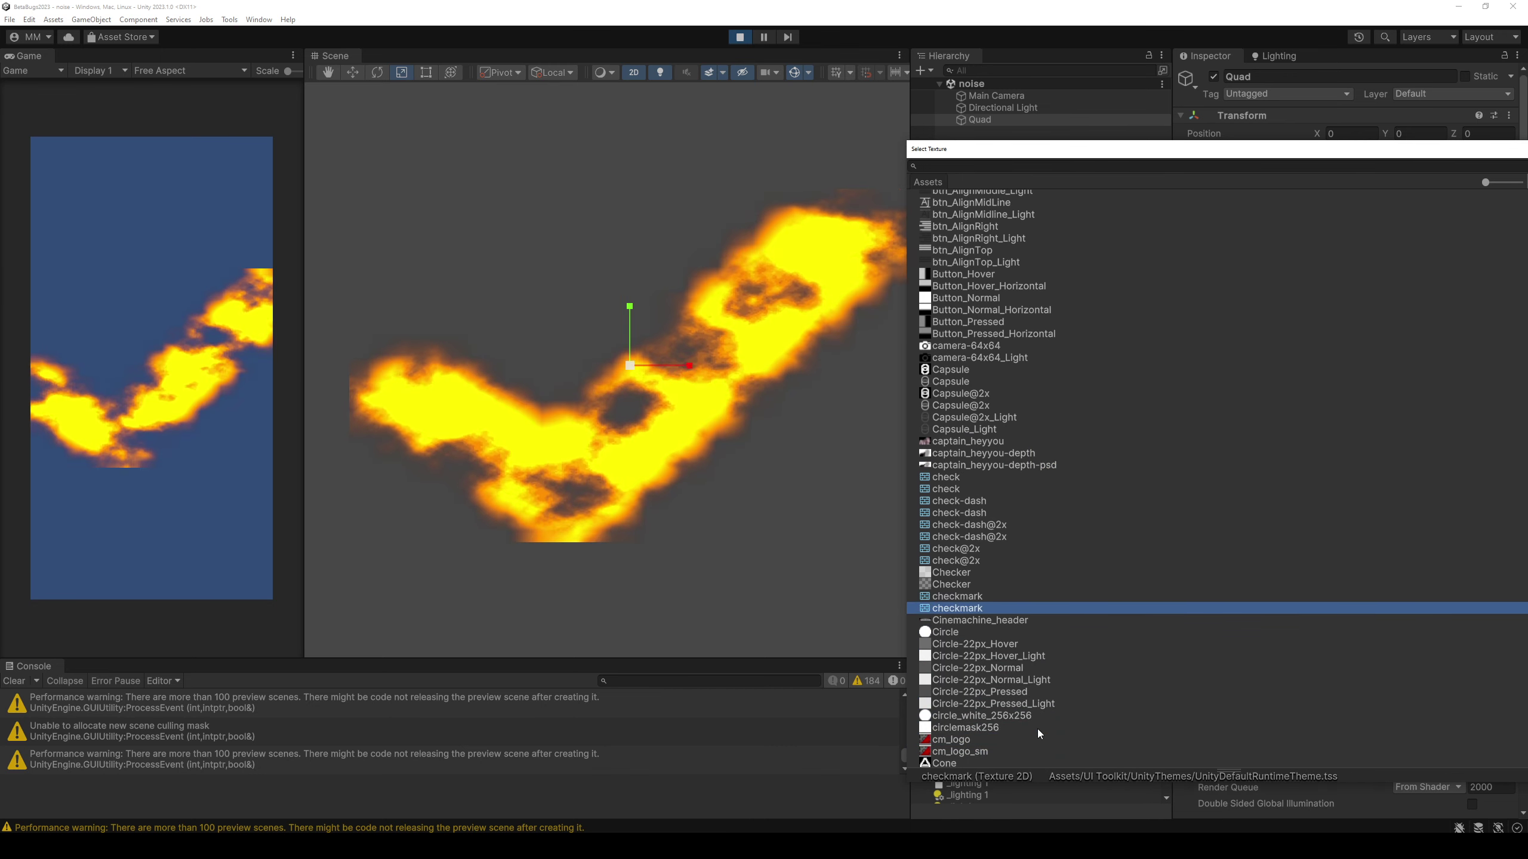
key(Down)
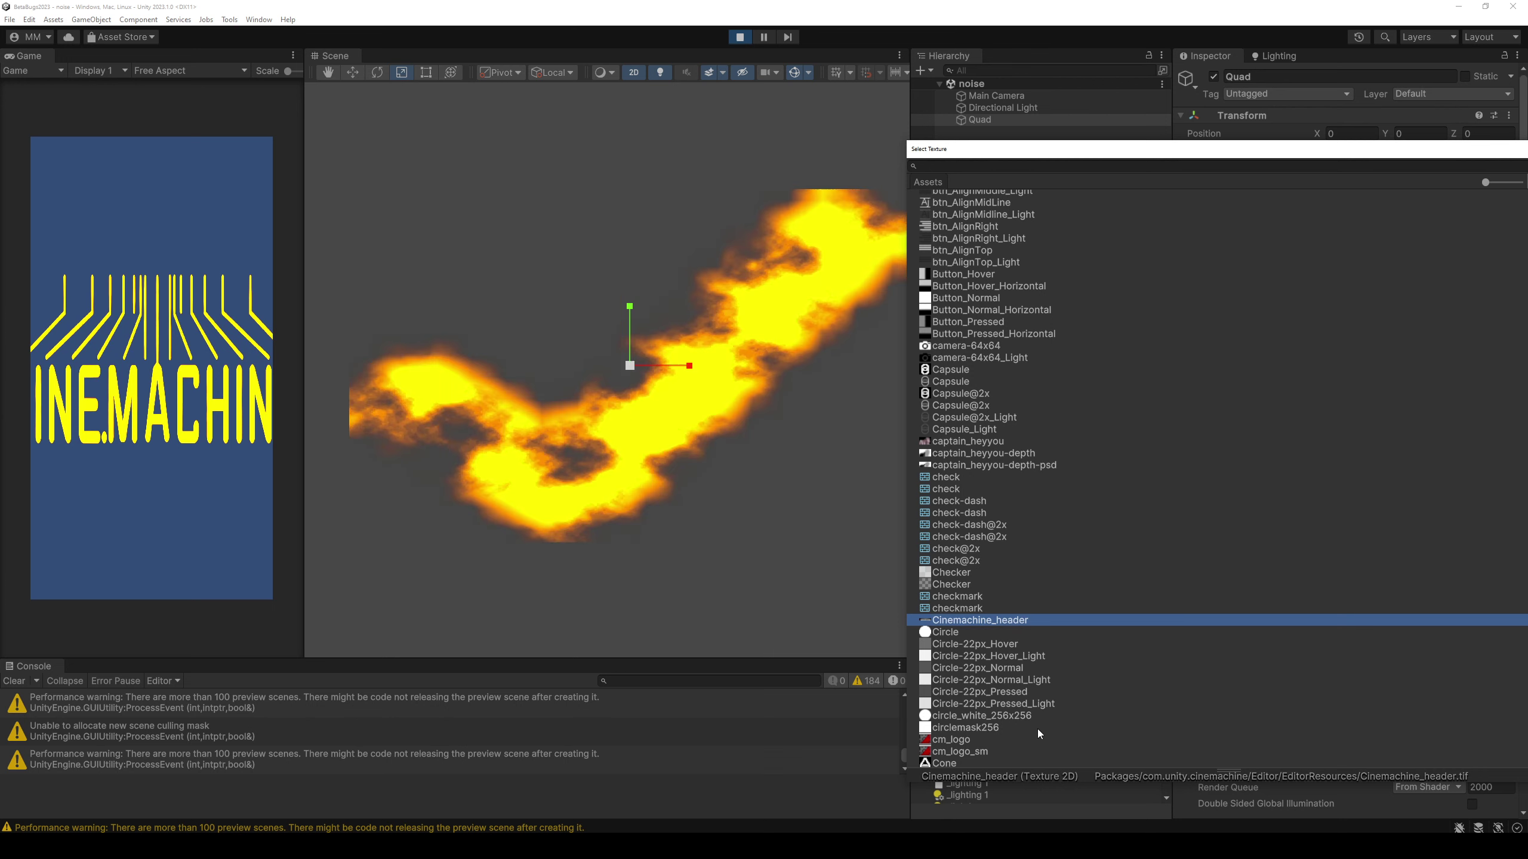
key(Up)
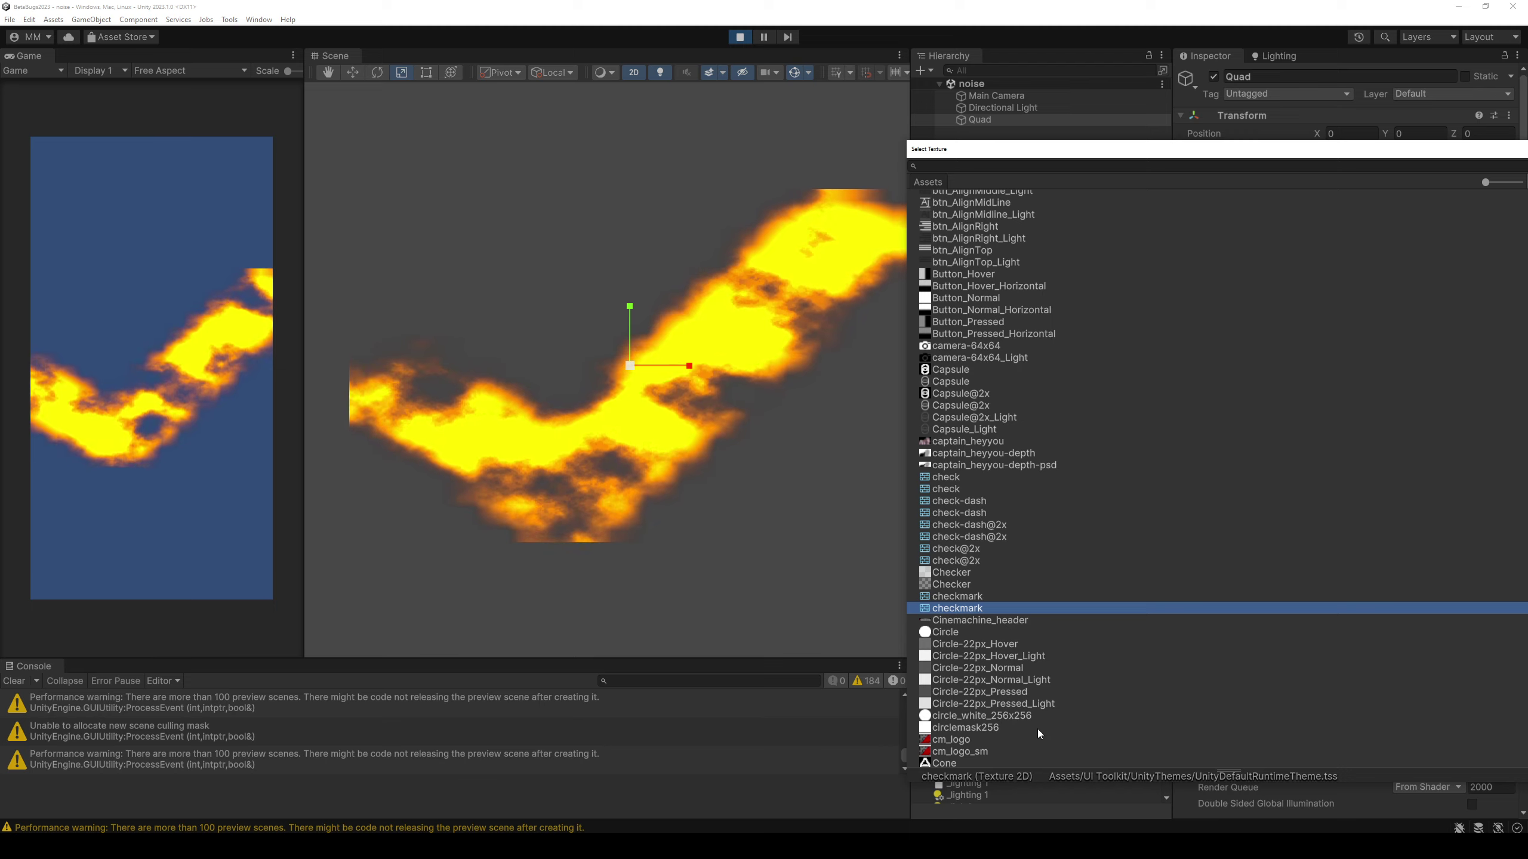
Run through more textures, then settle on Default-Particle and close the picker.
key(Down)
key(Down)
key(Down)
key(Down)
key(Down)
key(Down)
key(Down)
key(Down)
key(Down)
key(Up)
key(Up)
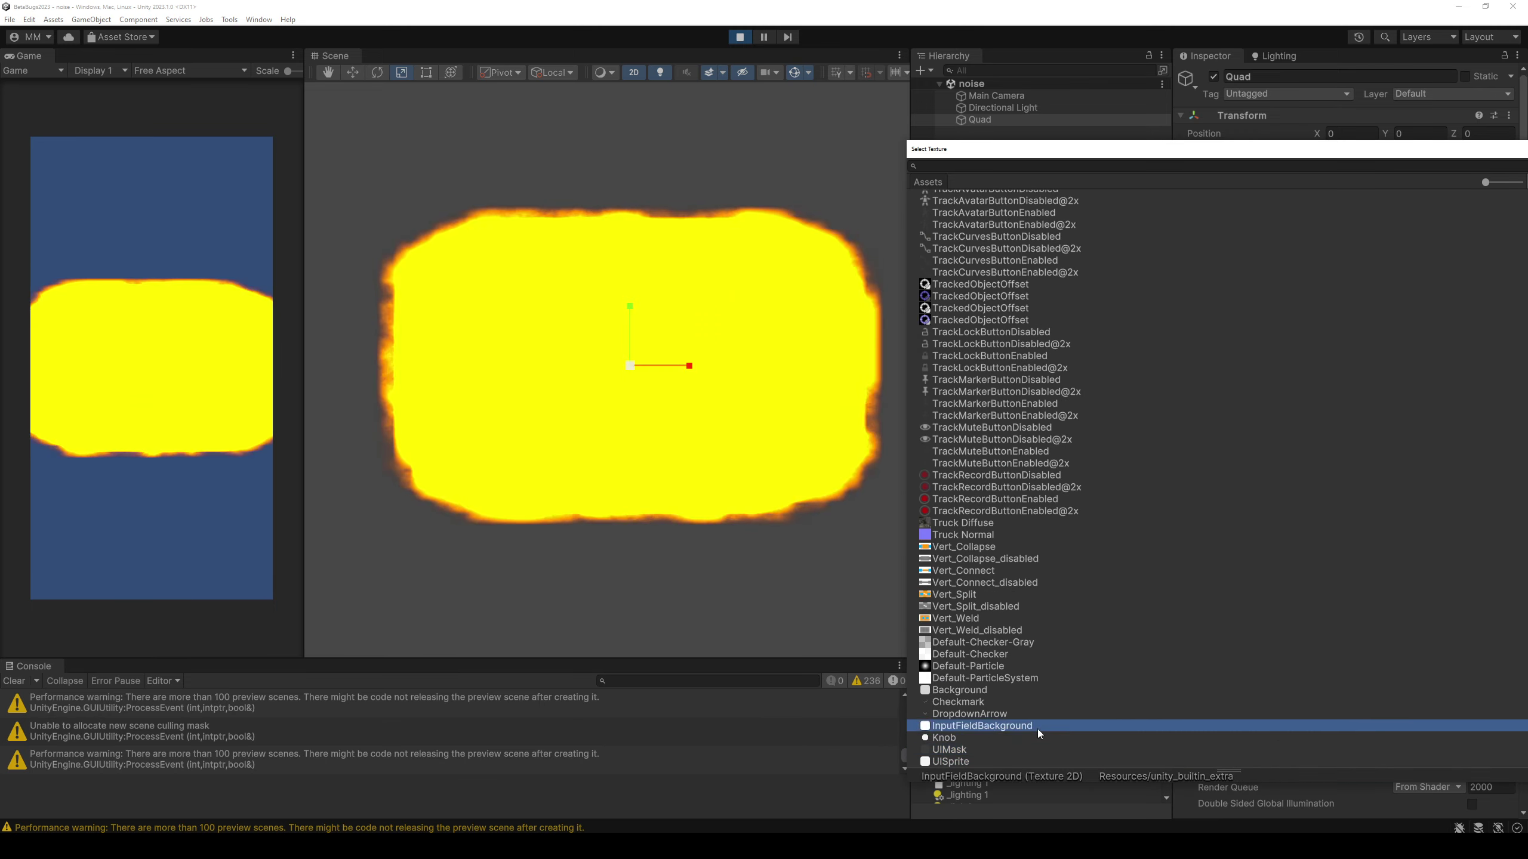
key(Up)
key(Up)
key(Up)
key(Return)
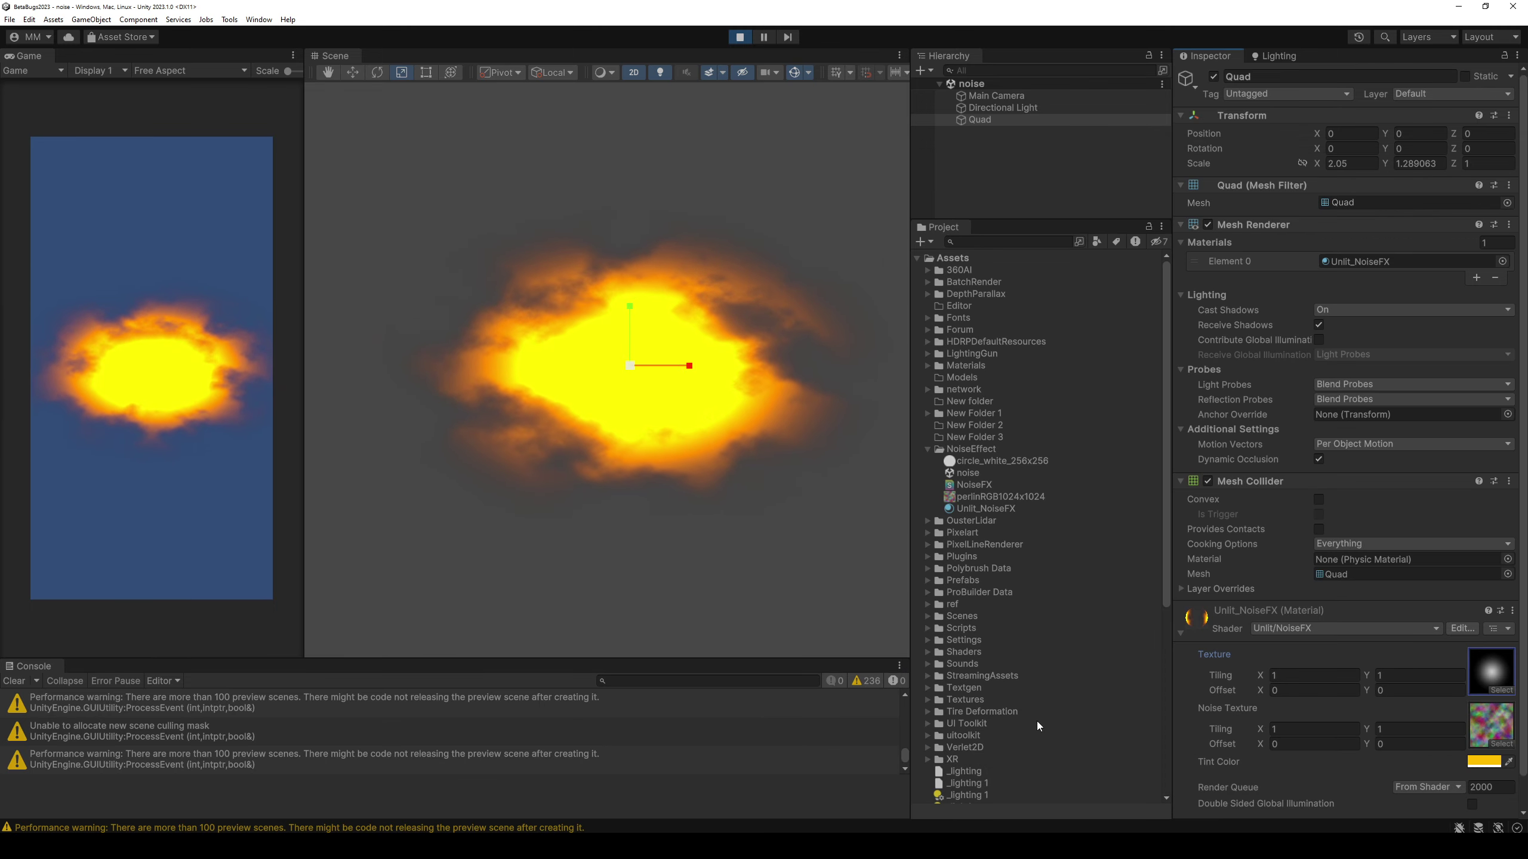
Duplicate the Quad and move the copy, Quad (1), to about X -0.476, Y -0.052.
click(919, 180)
click(971, 119)
key(ctrl+d)
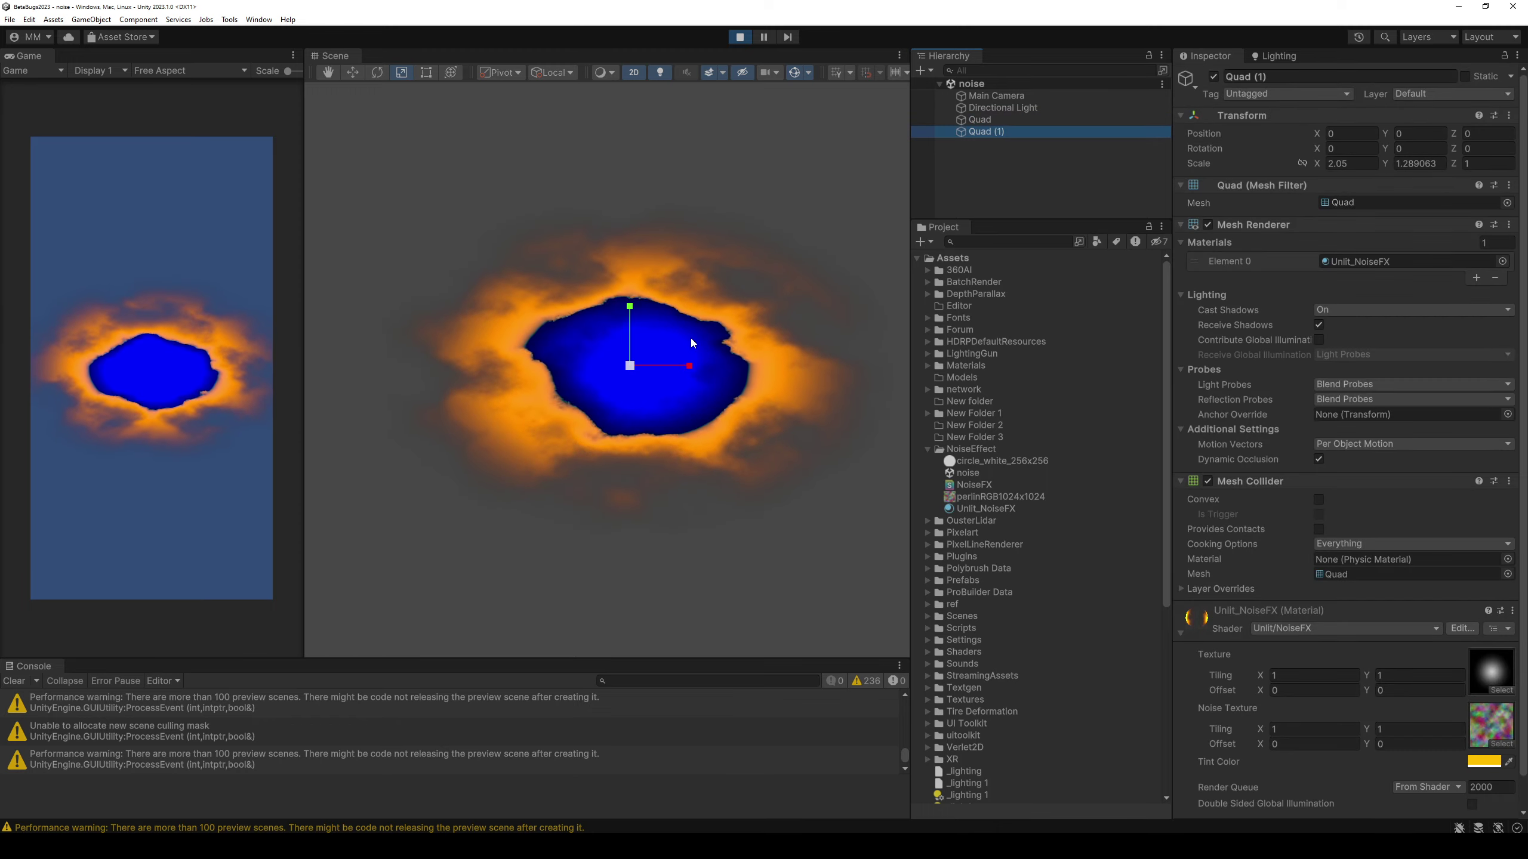
key(w)
mouse_move(639, 360)
mouse_down()
mouse_move(671, 271)
mouse_move(542, 363)
mouse_up()
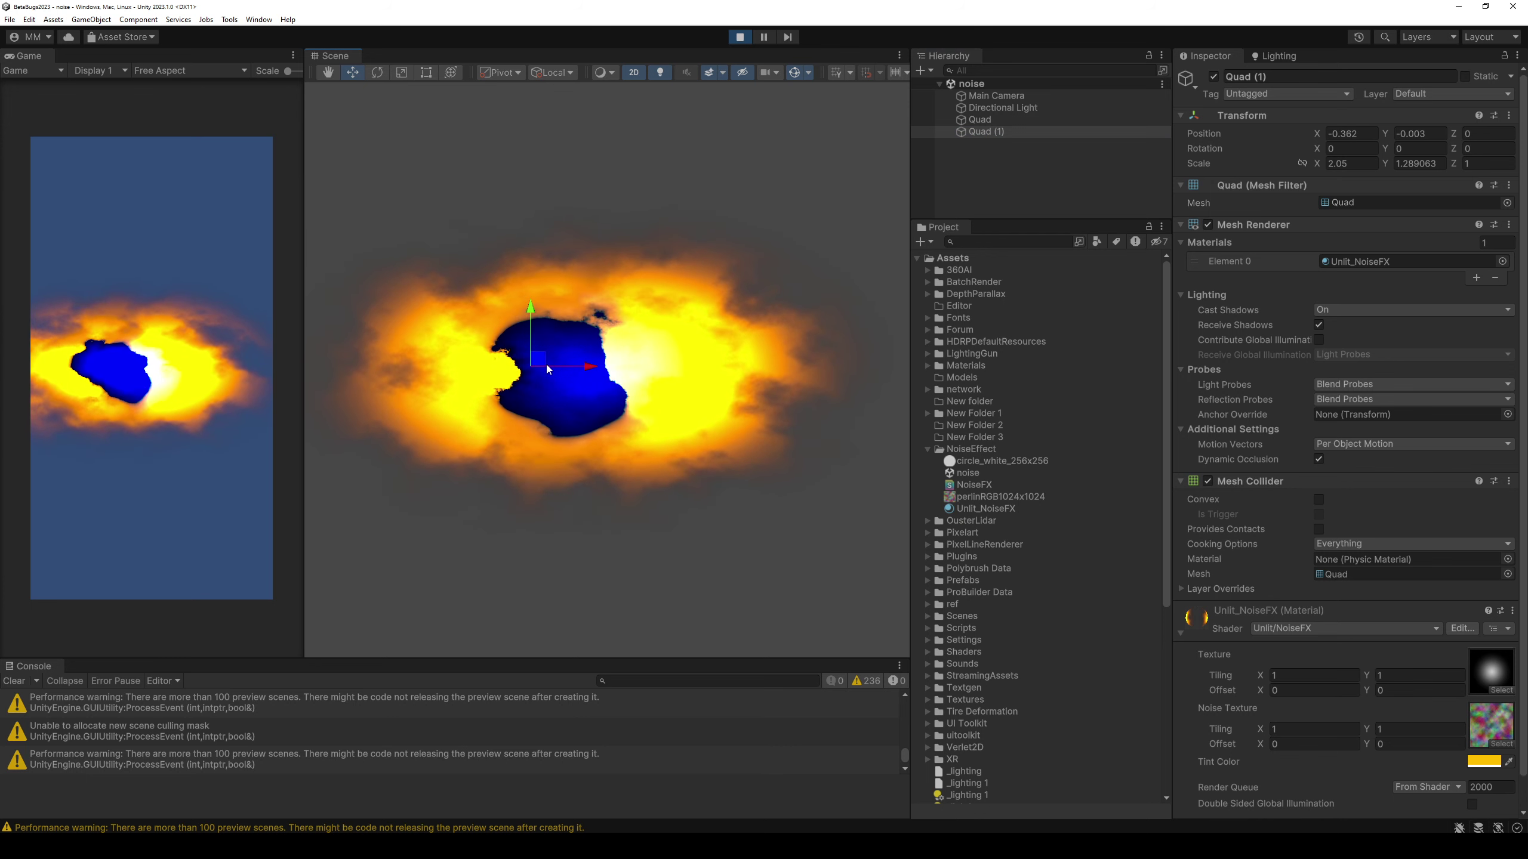
mouse_move(547, 363)
mouse_down()
mouse_move(587, 387)
mouse_move(642, 364)
mouse_move(690, 528)
mouse_move(600, 367)
mouse_move(535, 298)
mouse_up()
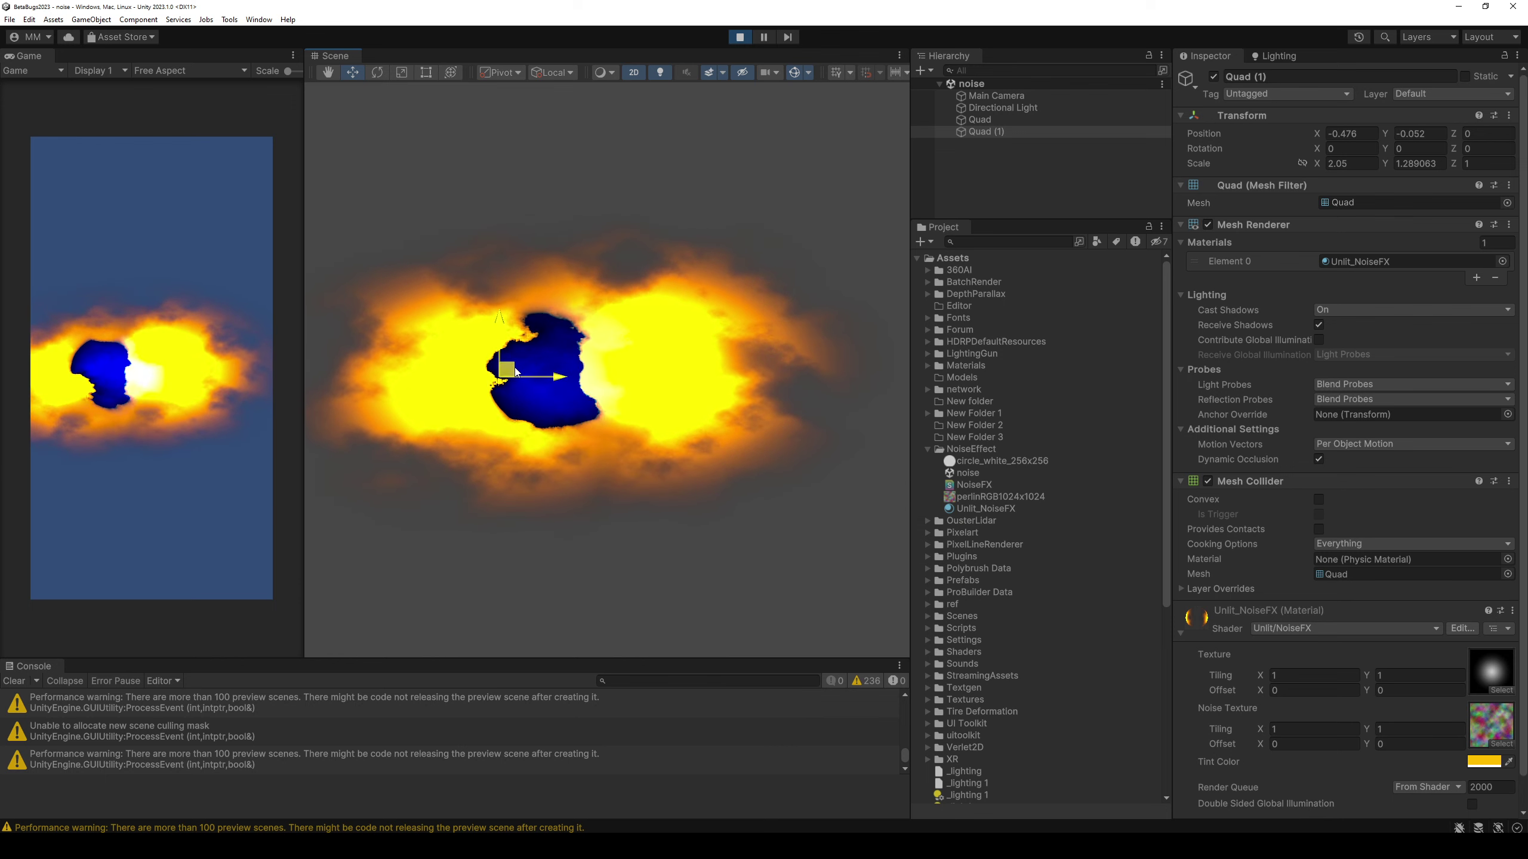
Comment out the Blend SrcAlpha line, enable another Blend line and save the shader.
key(alt+Tab)
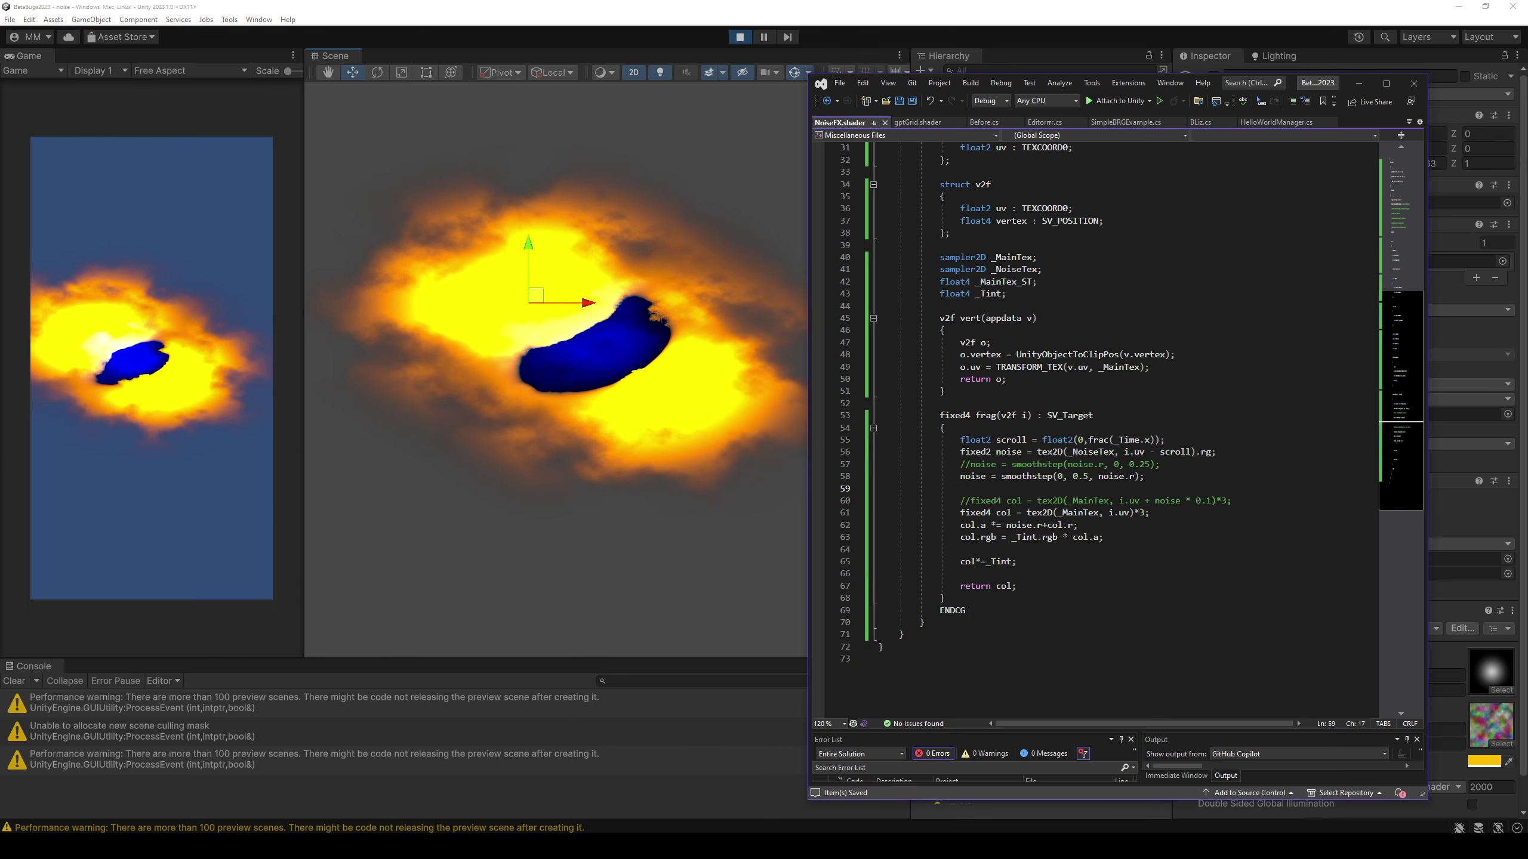
scroll(1029, 293, up, 10)
click(919, 281)
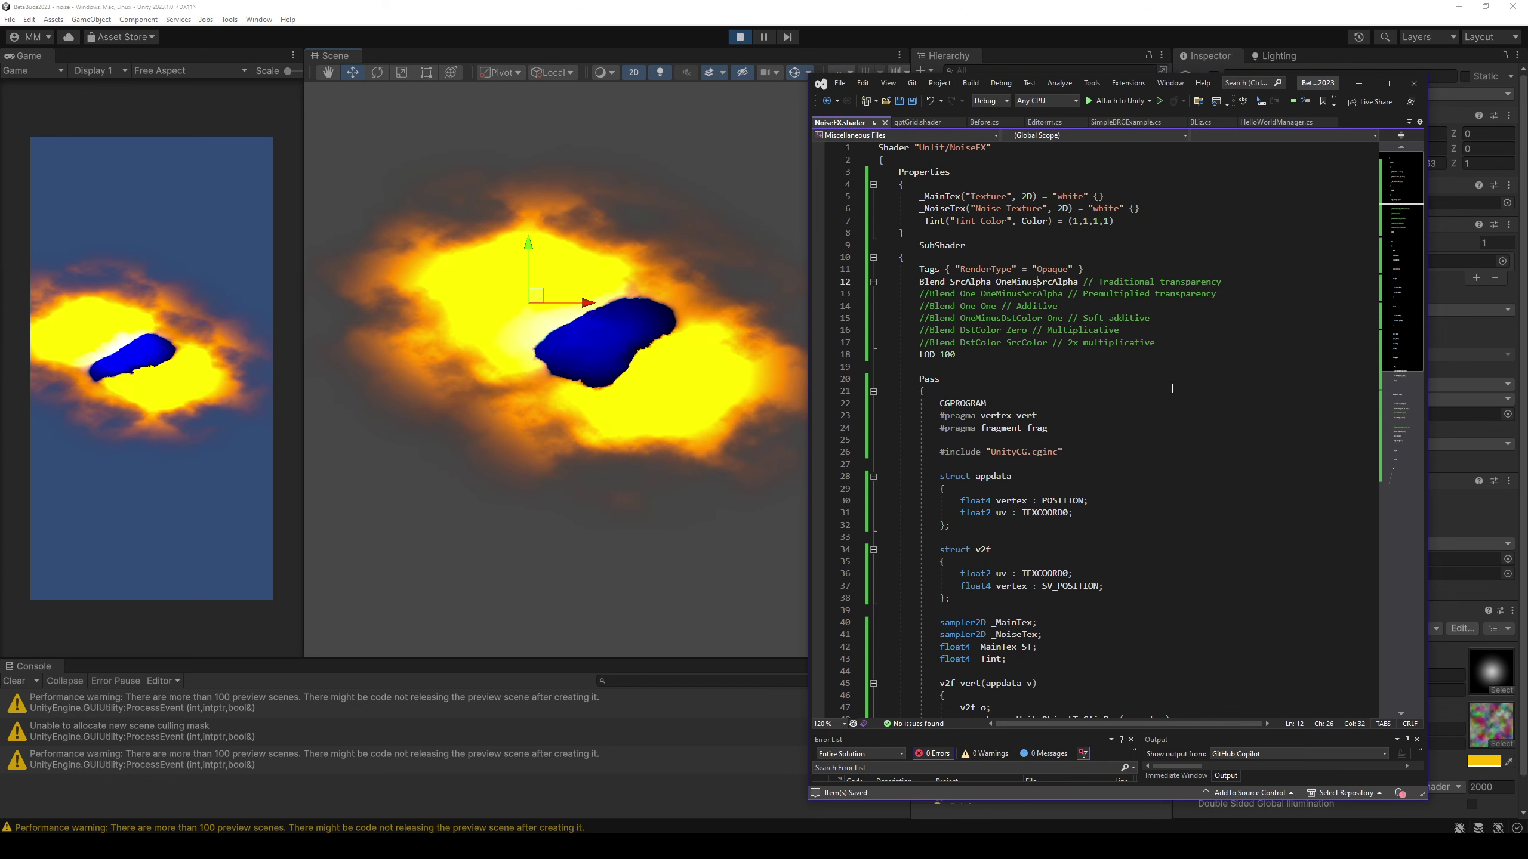
text(//)
key(Down)
key(Down)
key(Down)
key(BackSpace)
key(BackSpace)
key(ctrl+s)
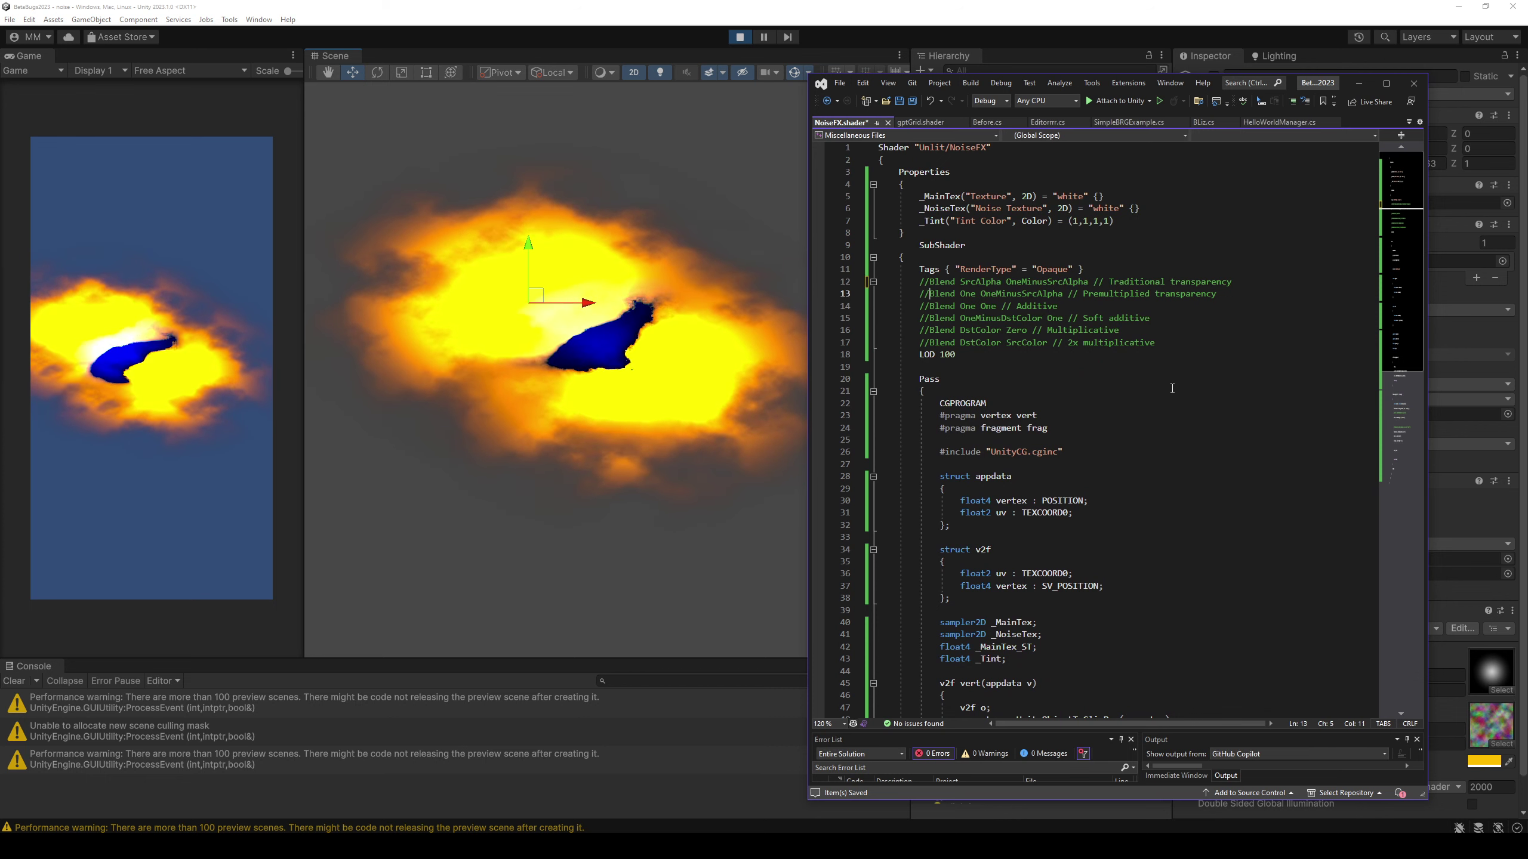
Compare the multiplicative blends in Unity, ending with additive Blend One One active.
key(alt+Tab)
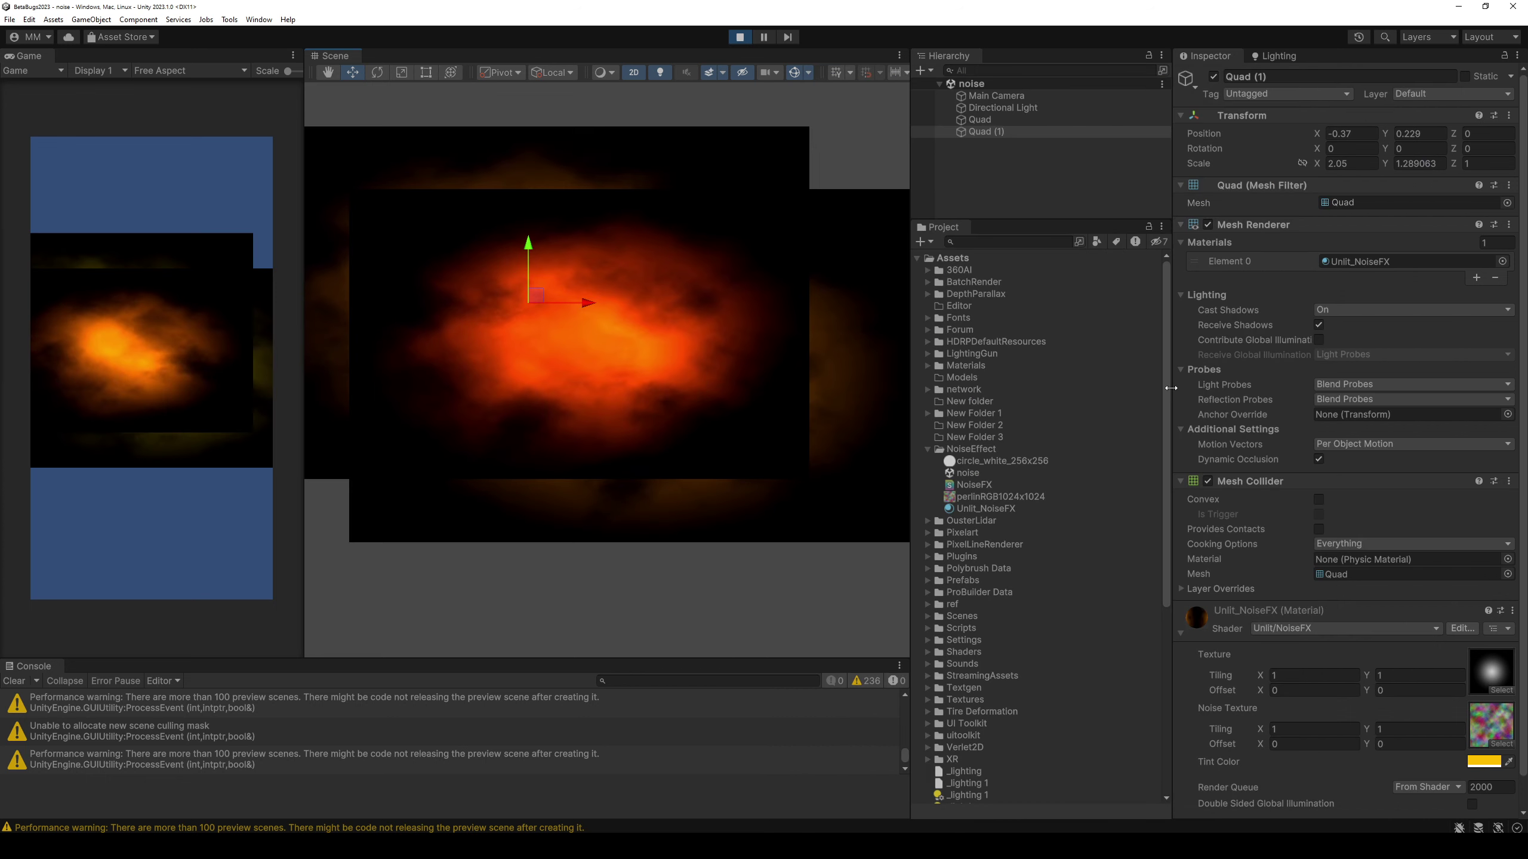
key(alt+Tab)
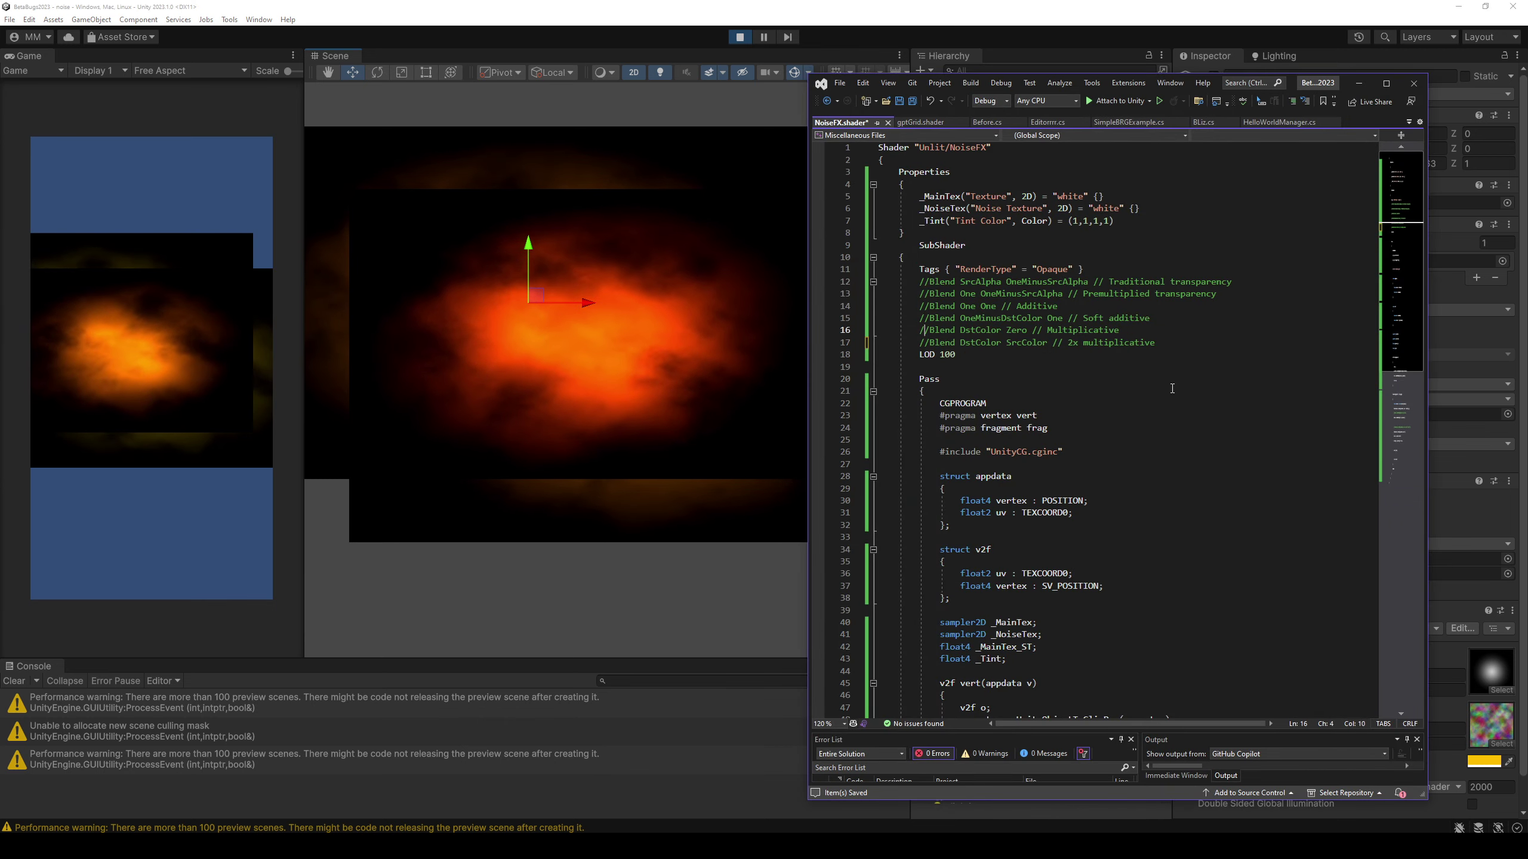
key(ctrl+s)
key(alt+Tab)
key(alt+Tab)
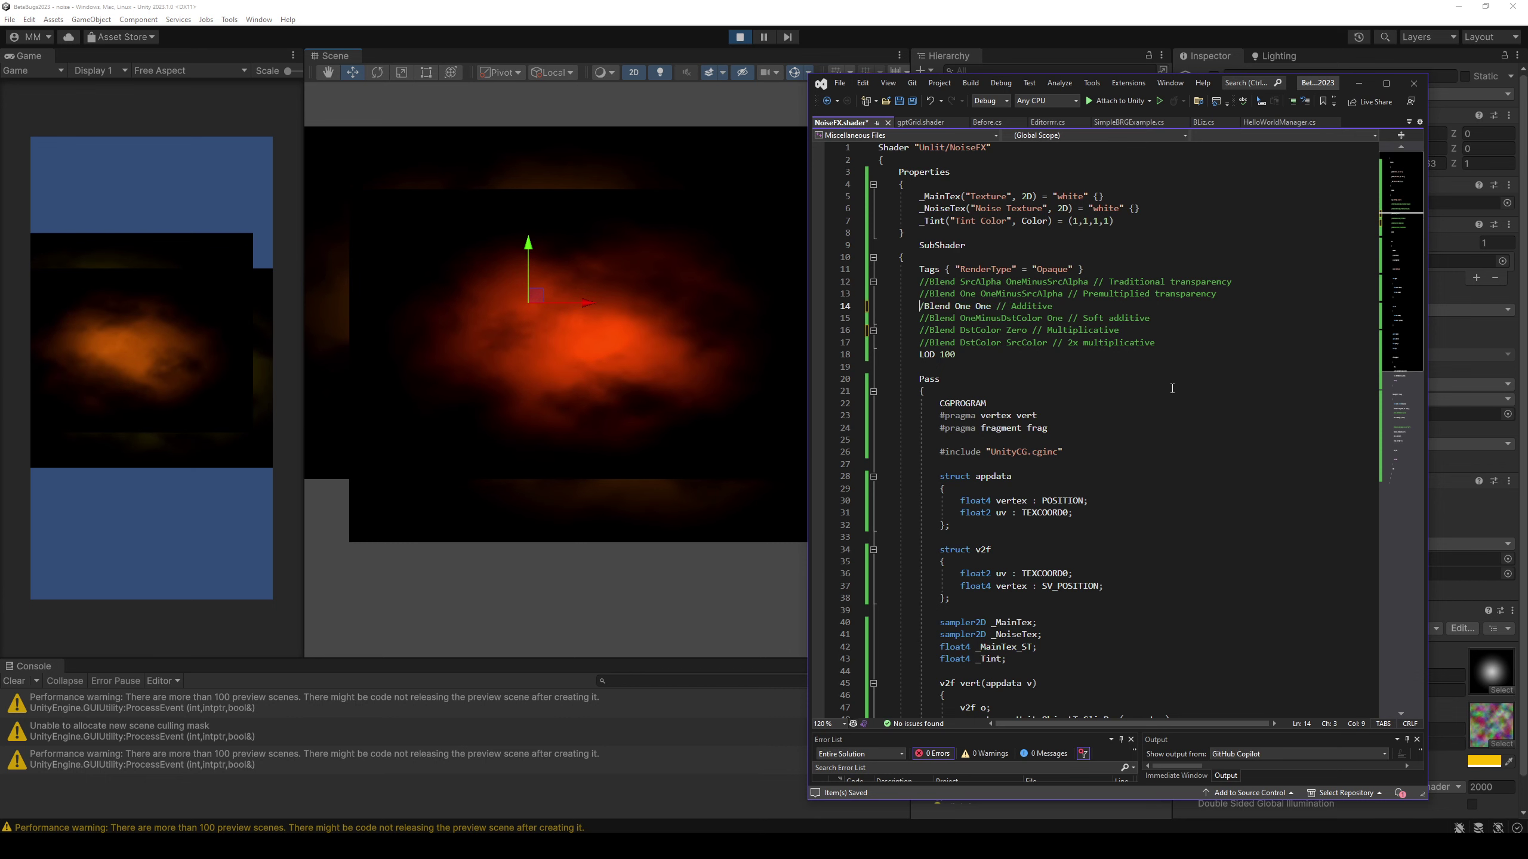
key(alt+Tab)
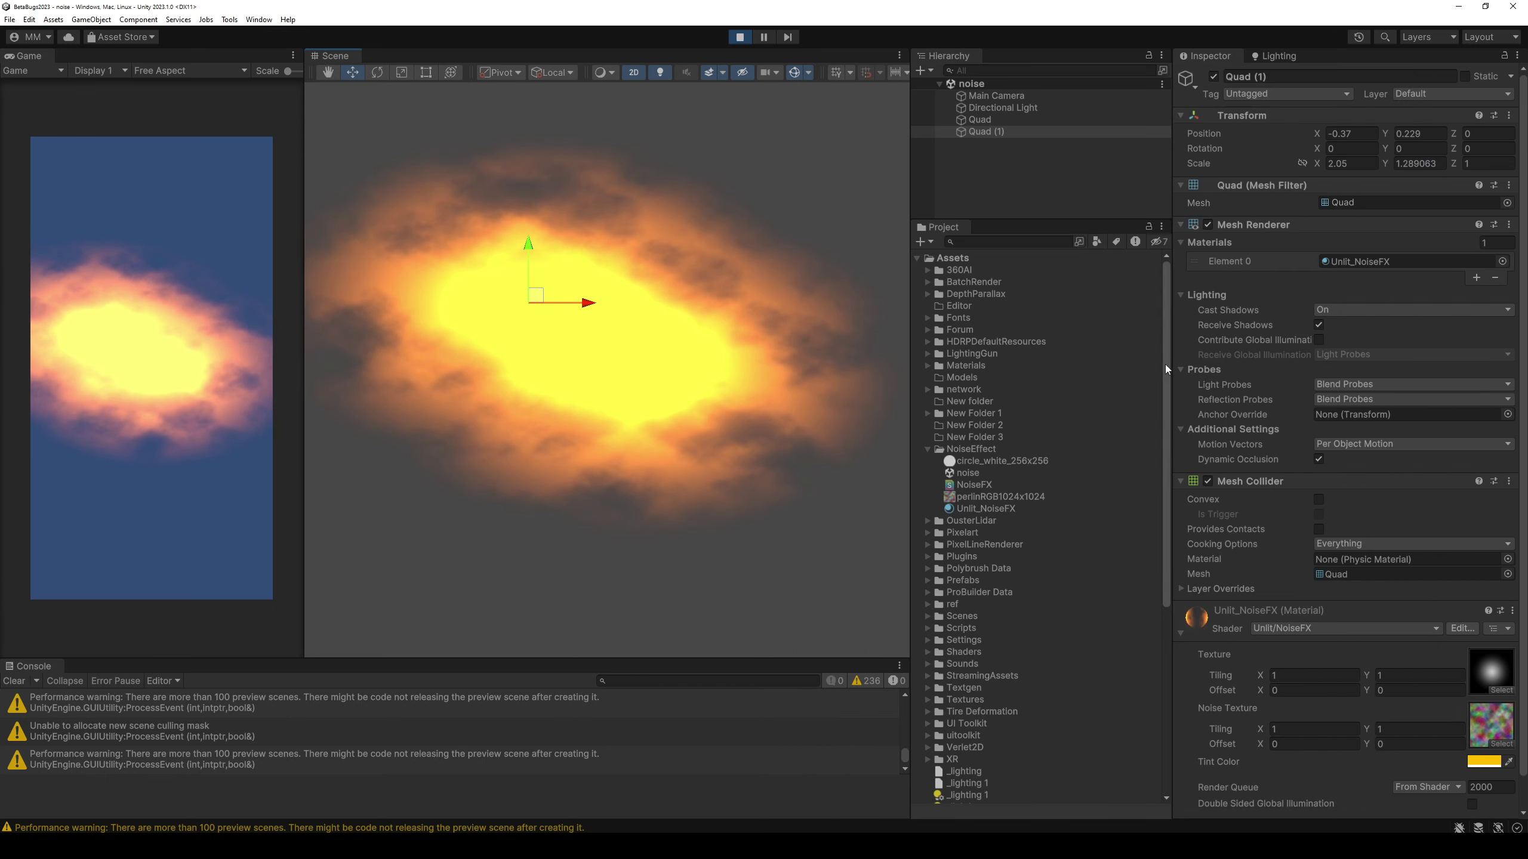
Move Quad (1) lower, stack copies up to Quad (6), then delete those copies.
mouse_move(544, 296)
mouse_down()
mouse_move(566, 445)
mouse_move(550, 315)
mouse_move(739, 275)
mouse_move(682, 252)
mouse_up()
key(ctrl+d)
key(ctrl+d)
key(ctrl+d)
key(ctrl+d)
key(ctrl+d)
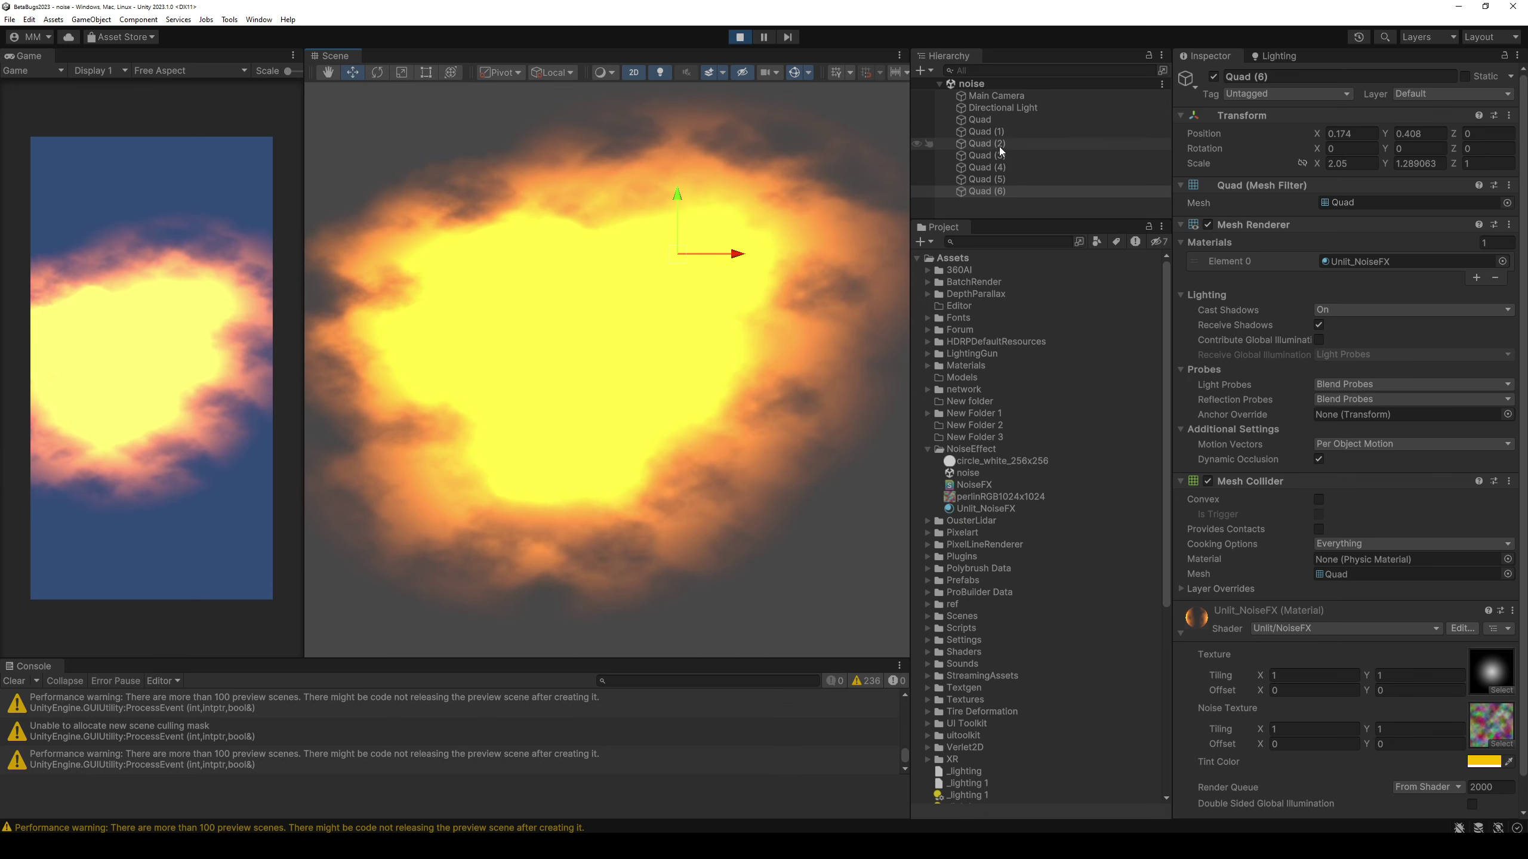
shift+click(996, 132)
key(Delete)
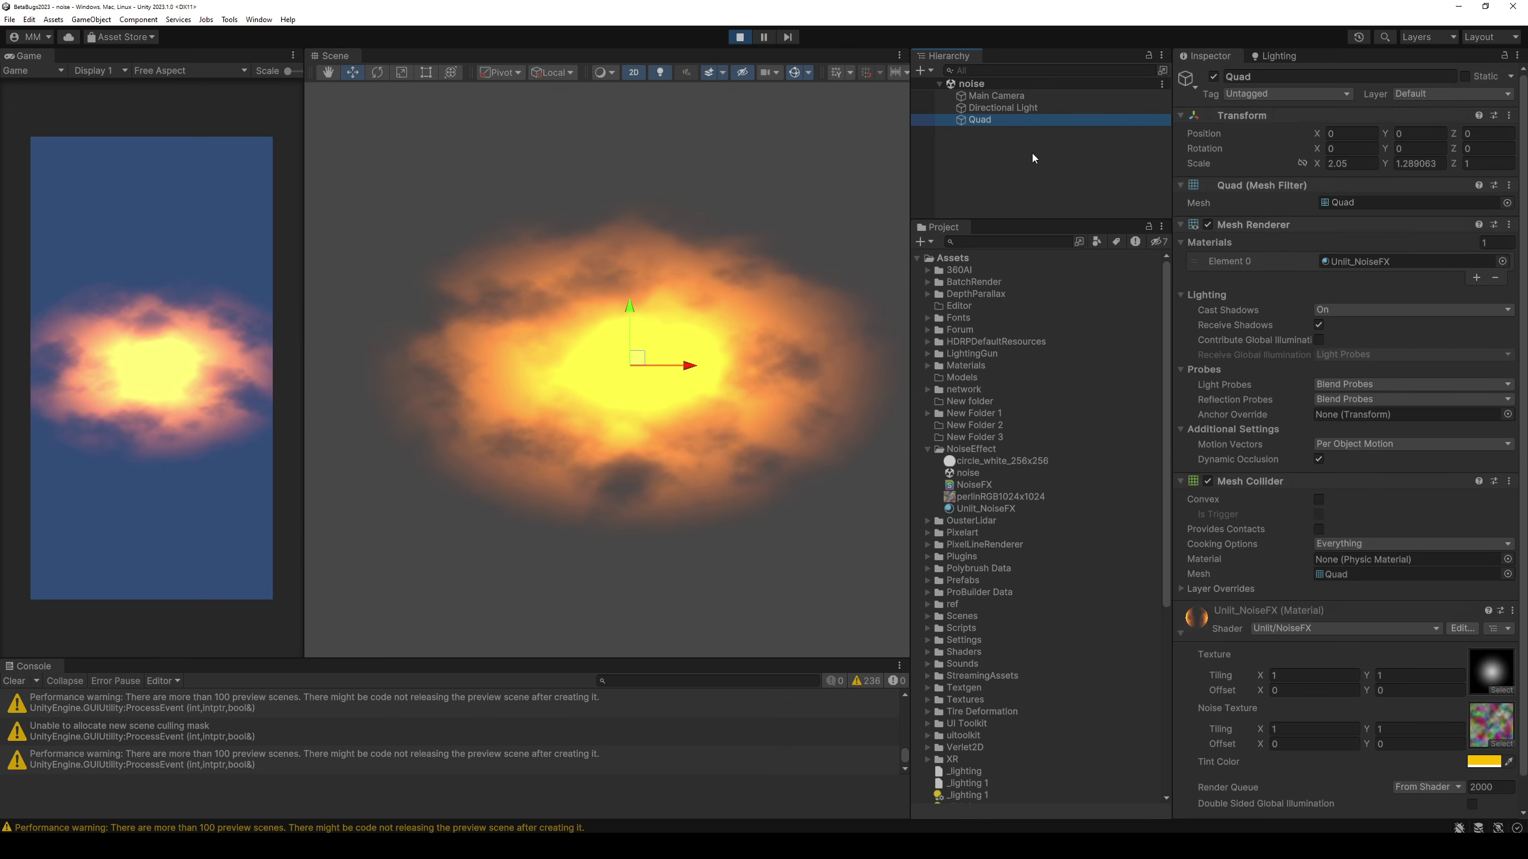
Duplicate the original Quad five times, delete Quad (1)–(5), and leave 2D view mode.
key(ctrl+d)
key(ctrl+d)
key(ctrl+d)
key(ctrl+d)
key(ctrl+d)
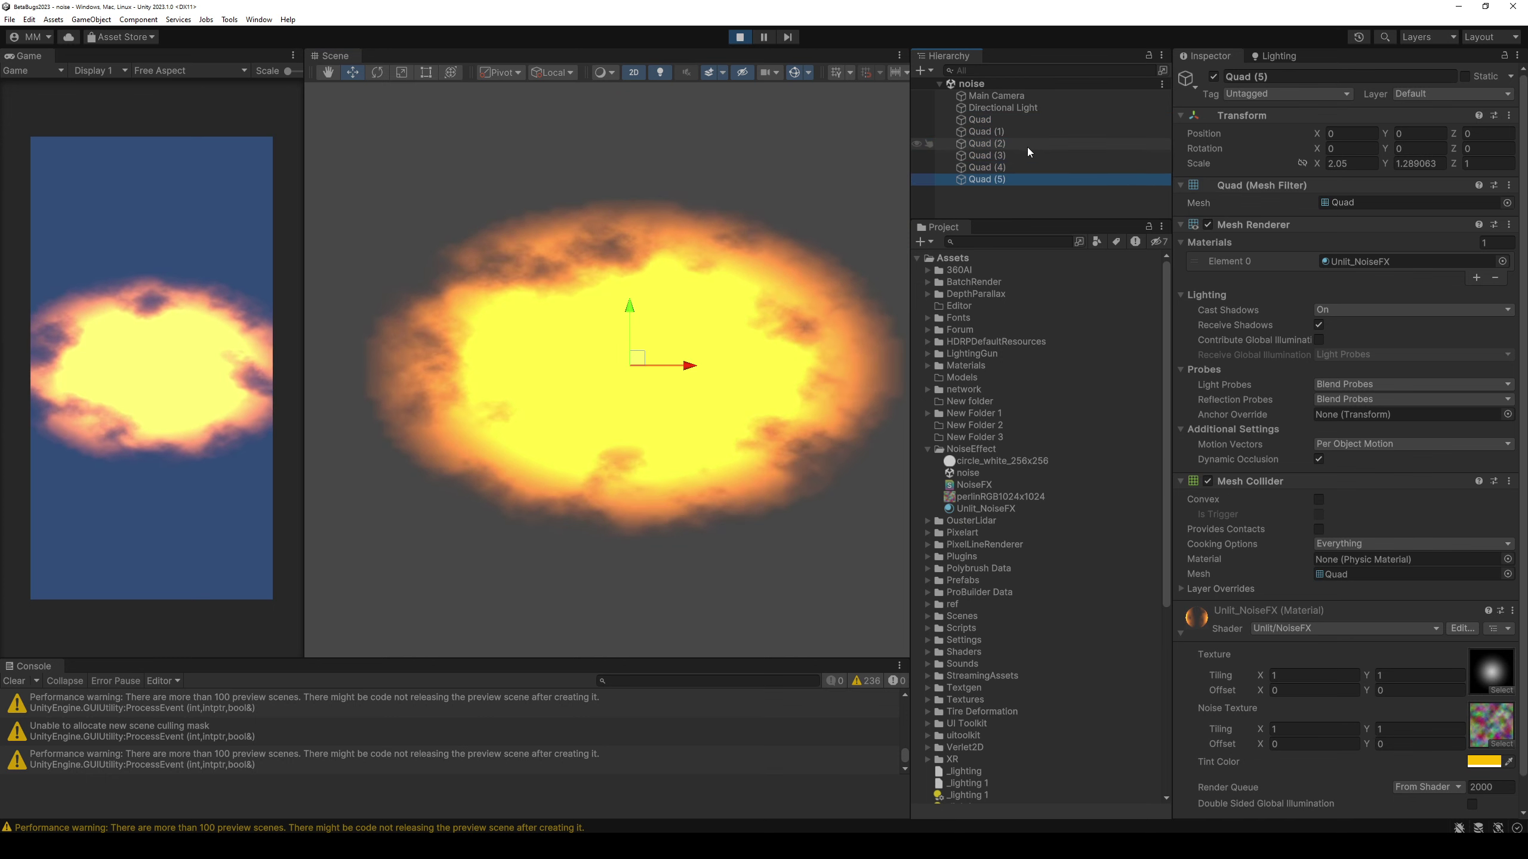
shift+click(1001, 133)
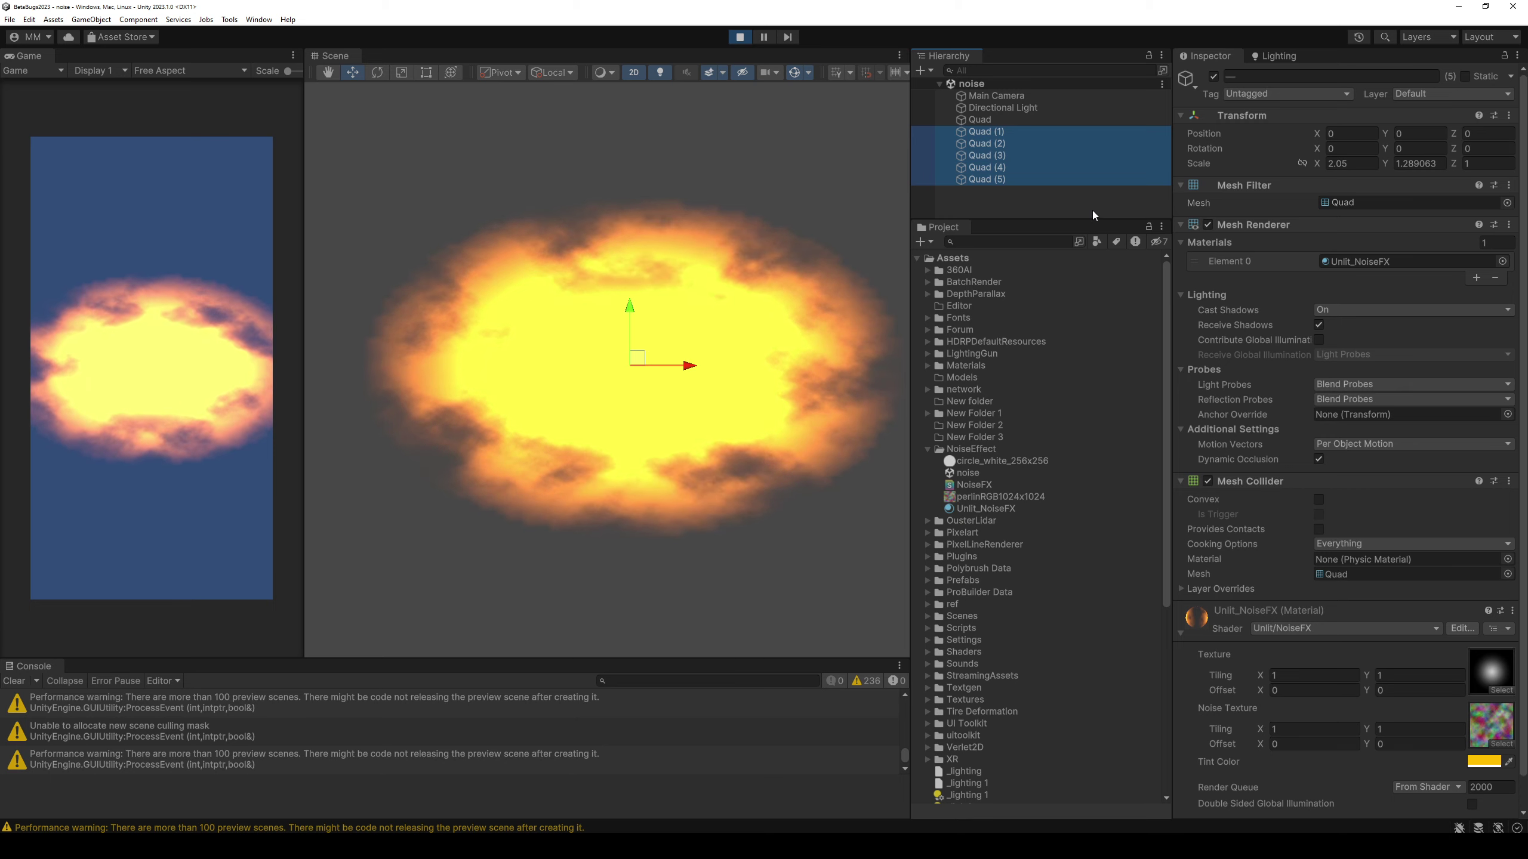
key(Delete)
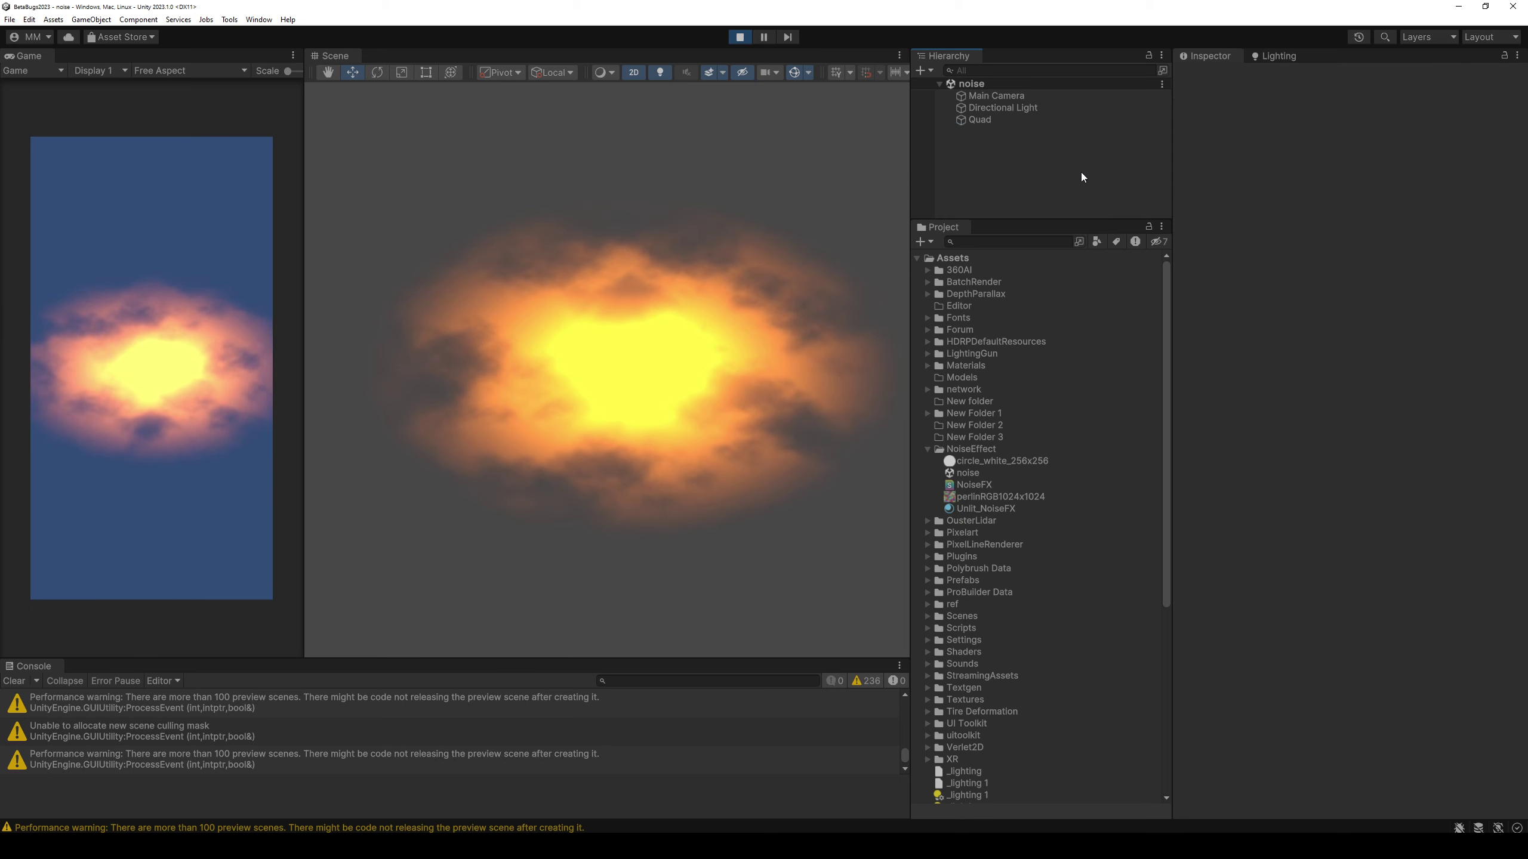
key(2)
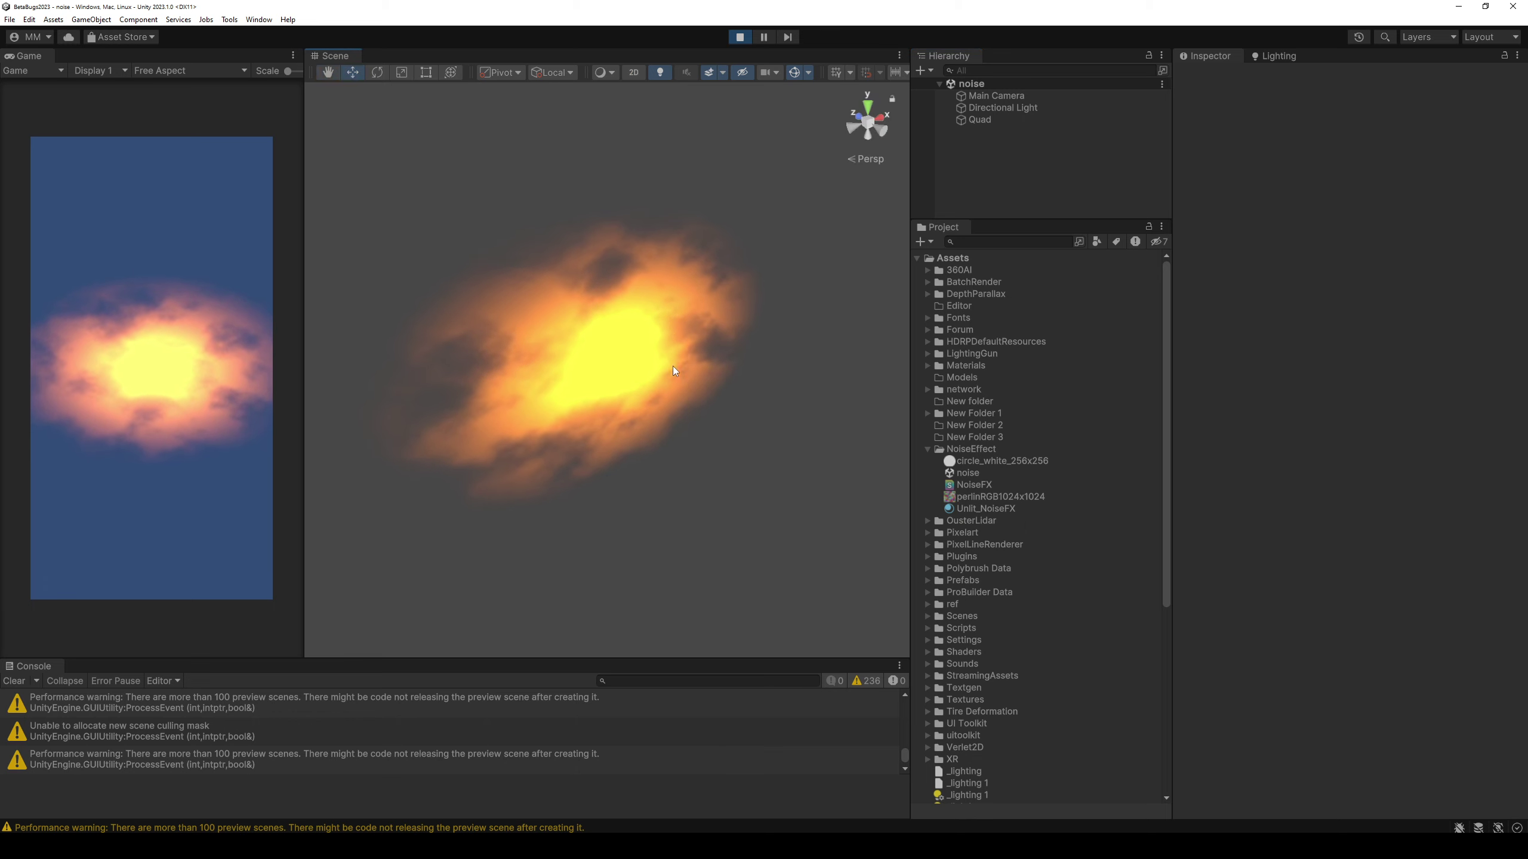
mouse_move(770, 208)
alt+mouse_down()
mouse_move(789, 230)
mouse_move(552, 380)
alt+mouse_up()
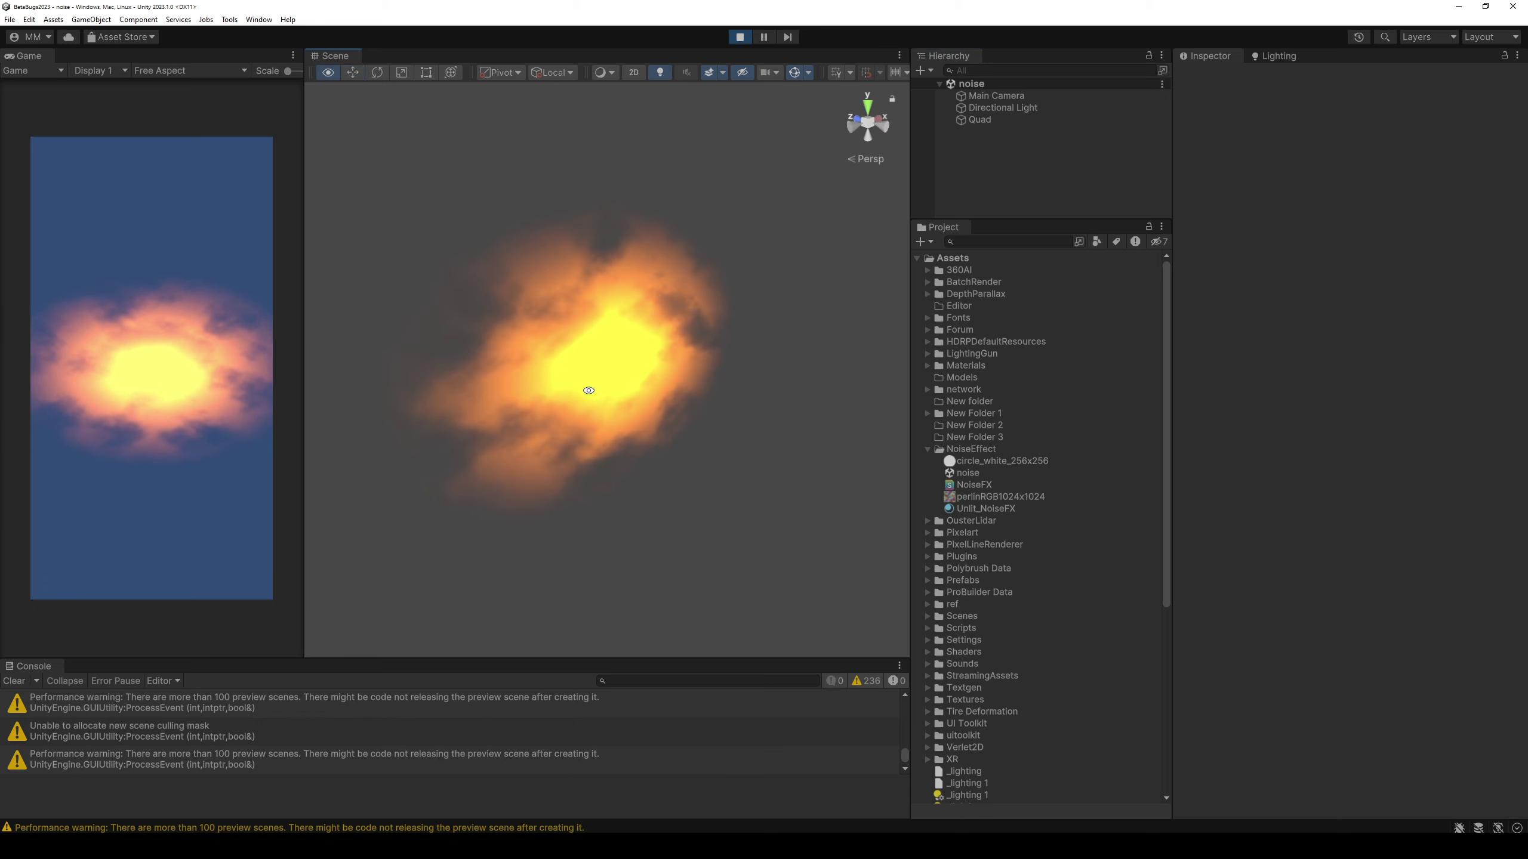
click(622, 380)
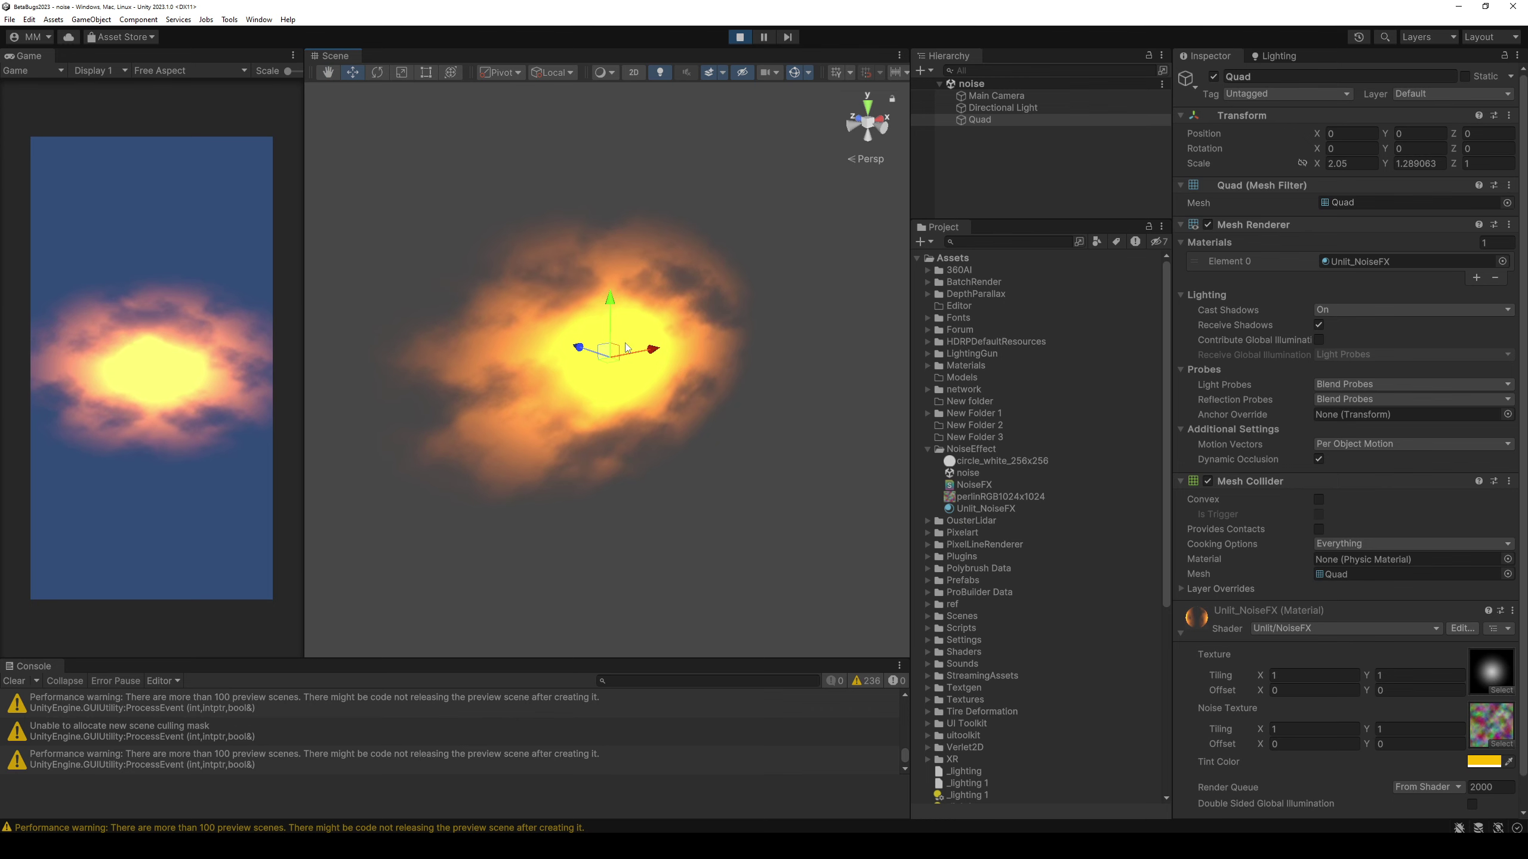
drag(629, 344, 529, 210)
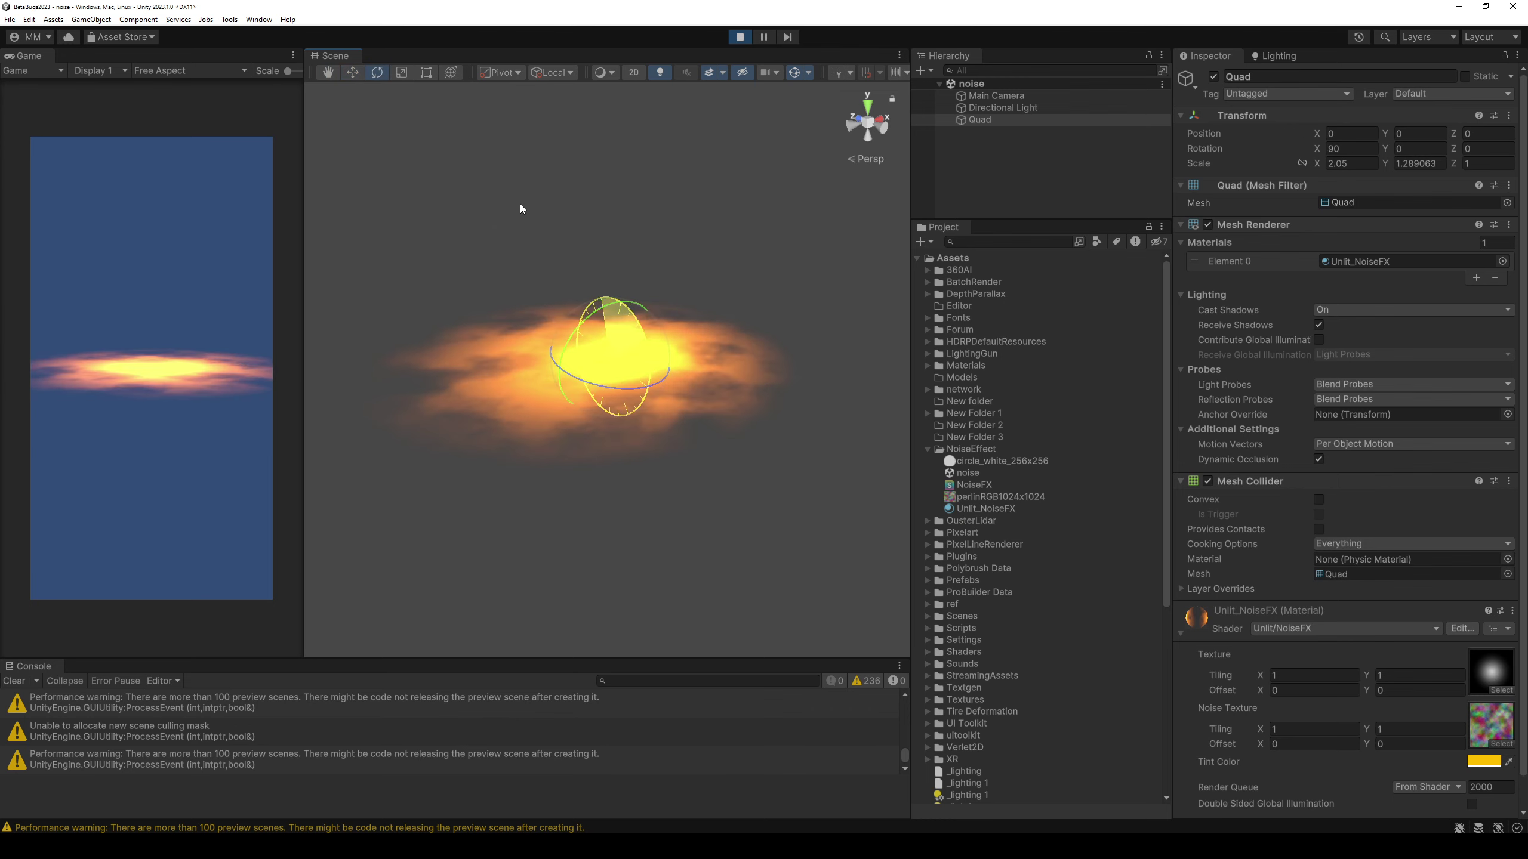
drag(526, 210, 520, 195)
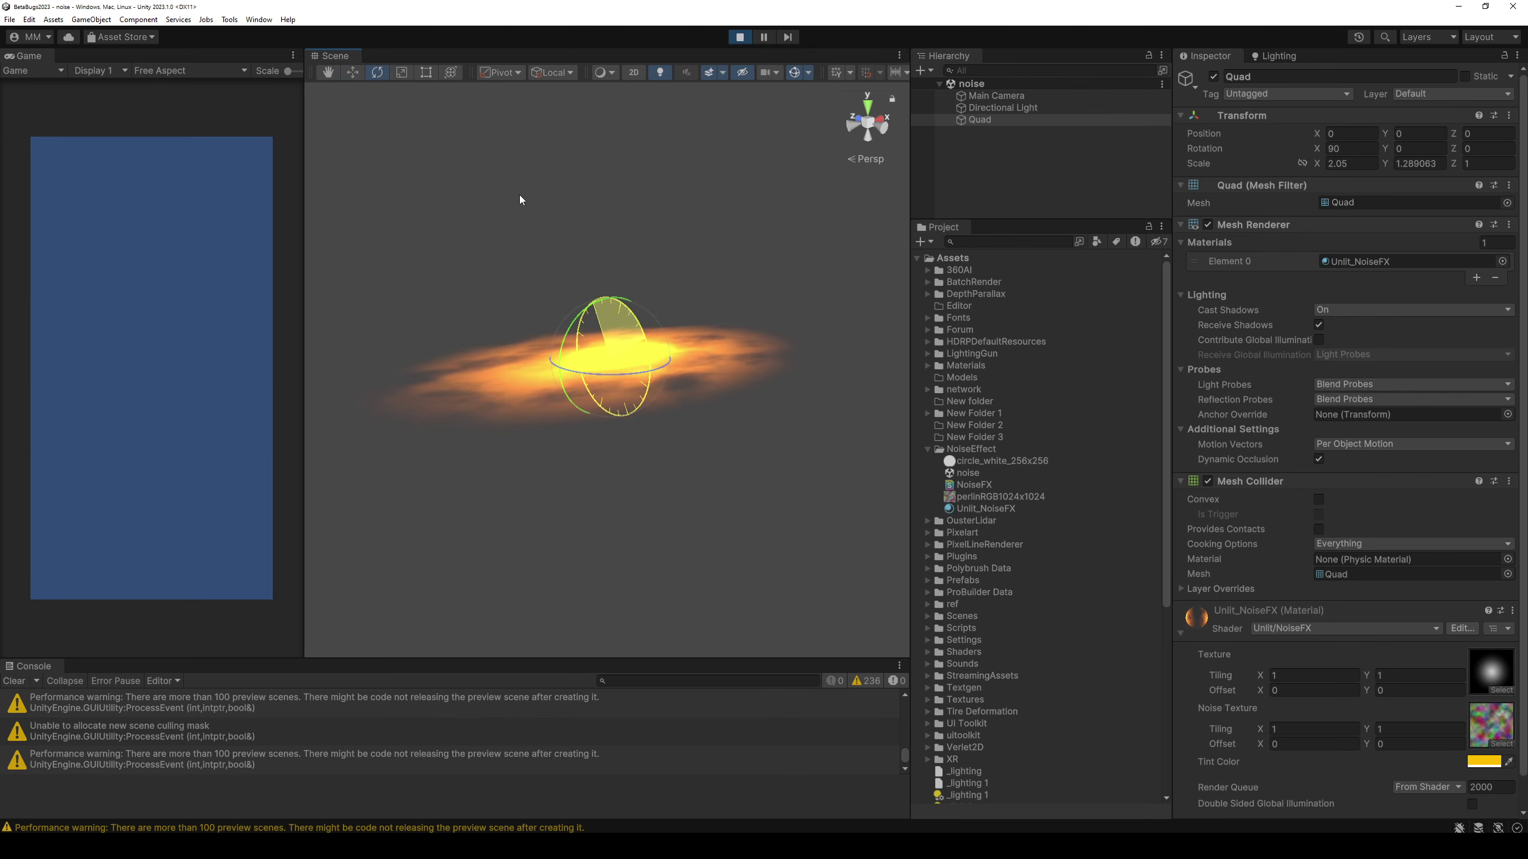
click(1004, 184)
mouse_move(709, 268)
alt+mouse_down()
mouse_move(1081, 445)
mouse_move(1126, 433)
mouse_move(772, 416)
mouse_move(649, 327)
alt+mouse_up()
click(772, 416)
click(774, 414)
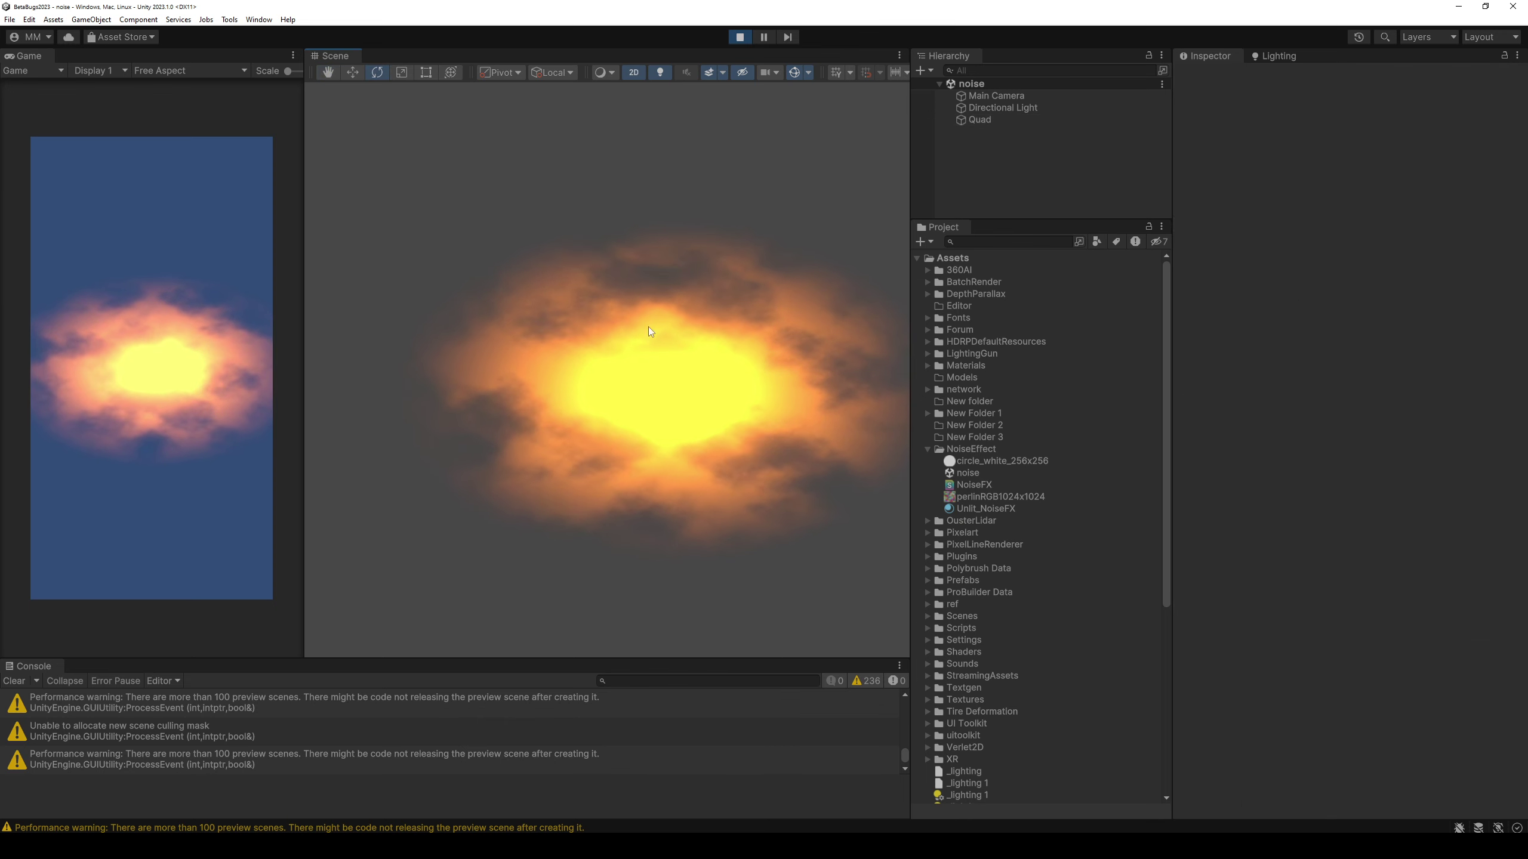
click(663, 353)
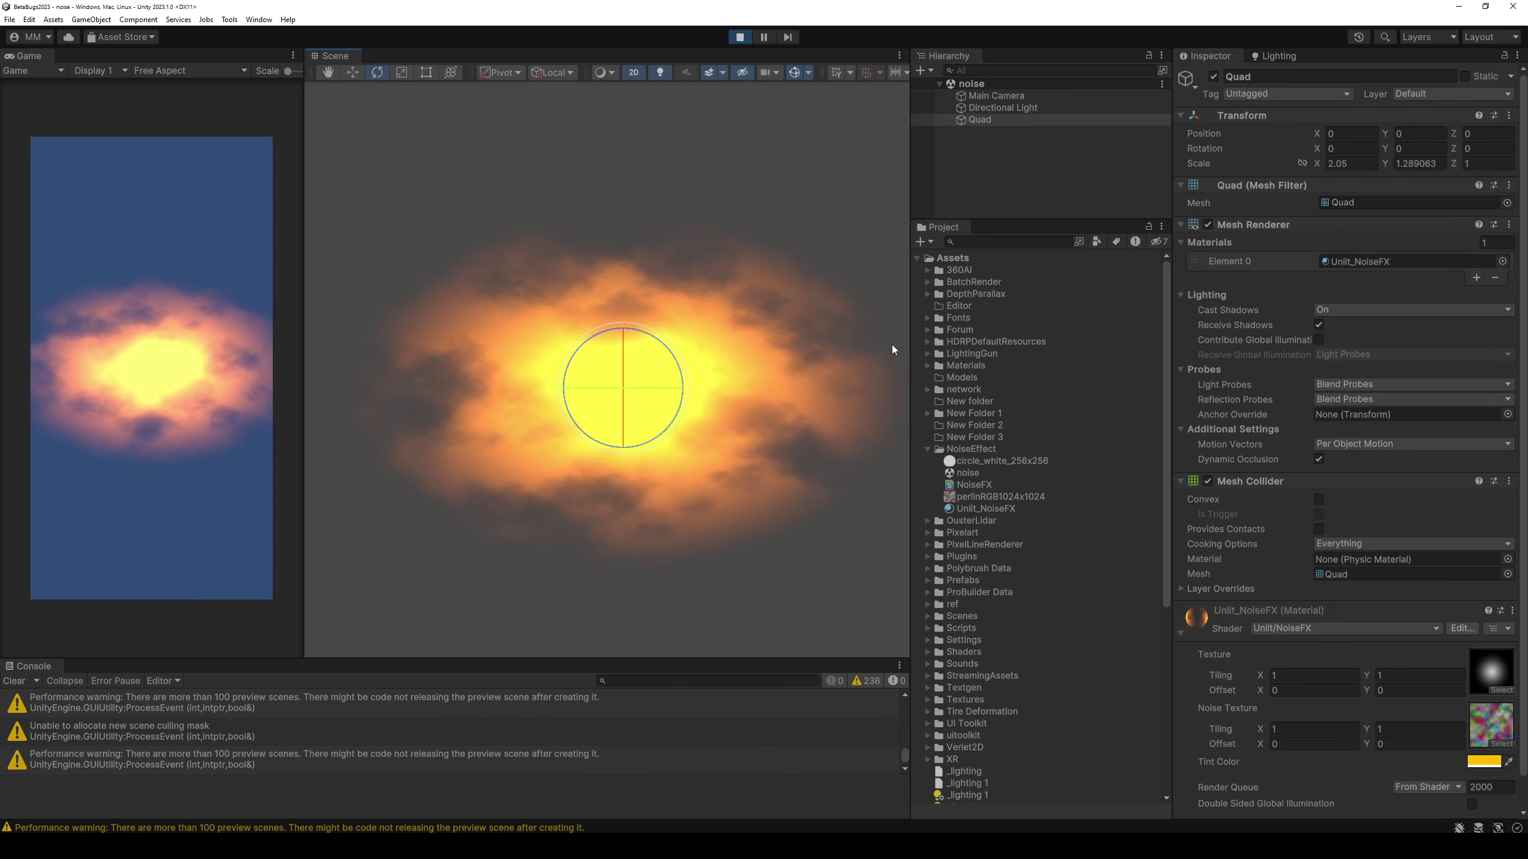
click(1068, 195)
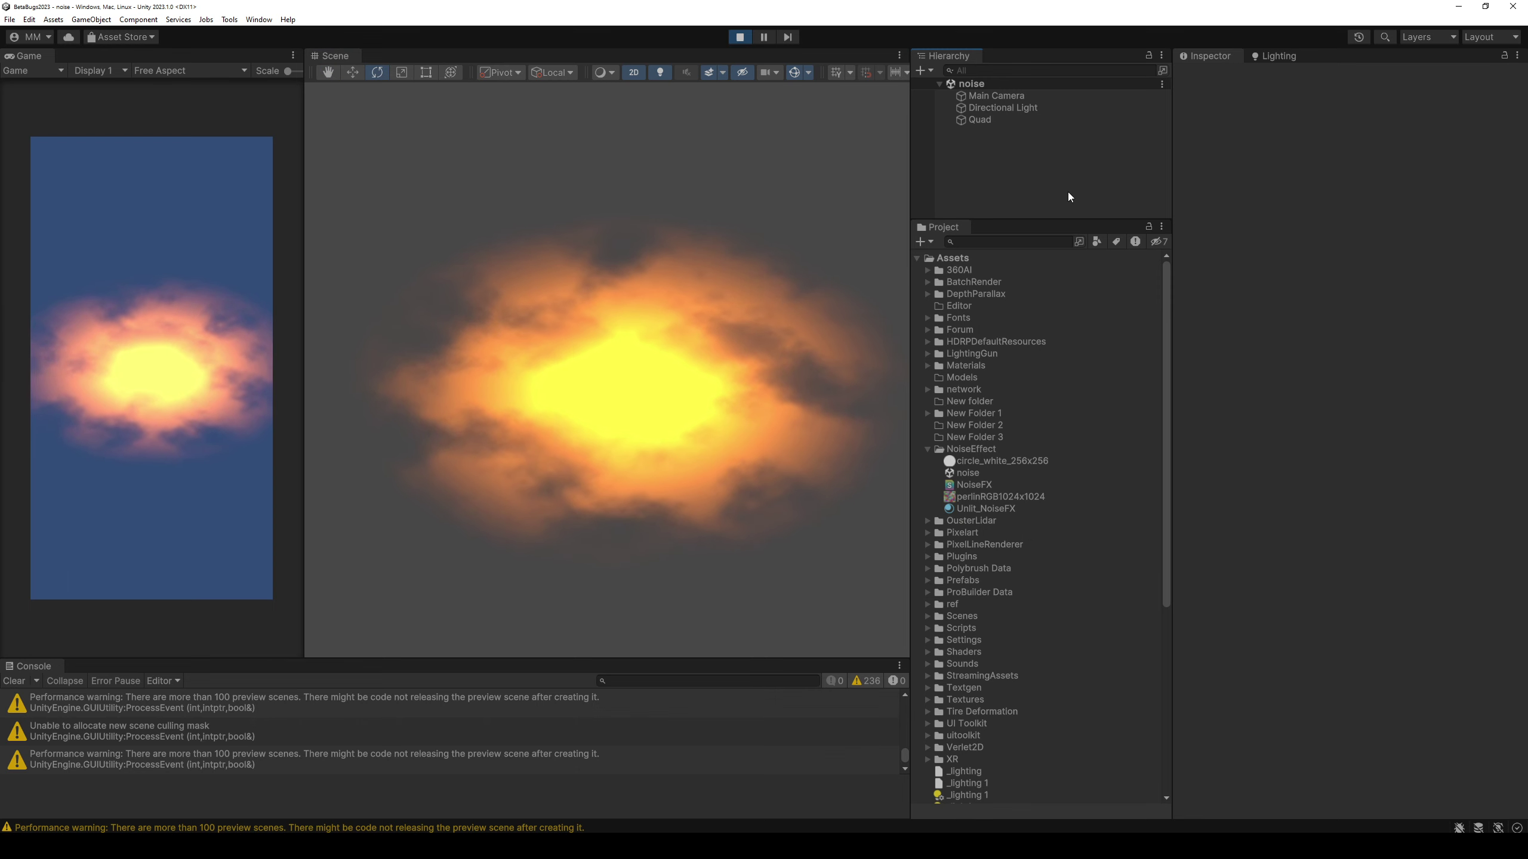
Review NoiseFX's frag() function around line 58, then return to Unity and stop Play mode.
key(alt+Tab)
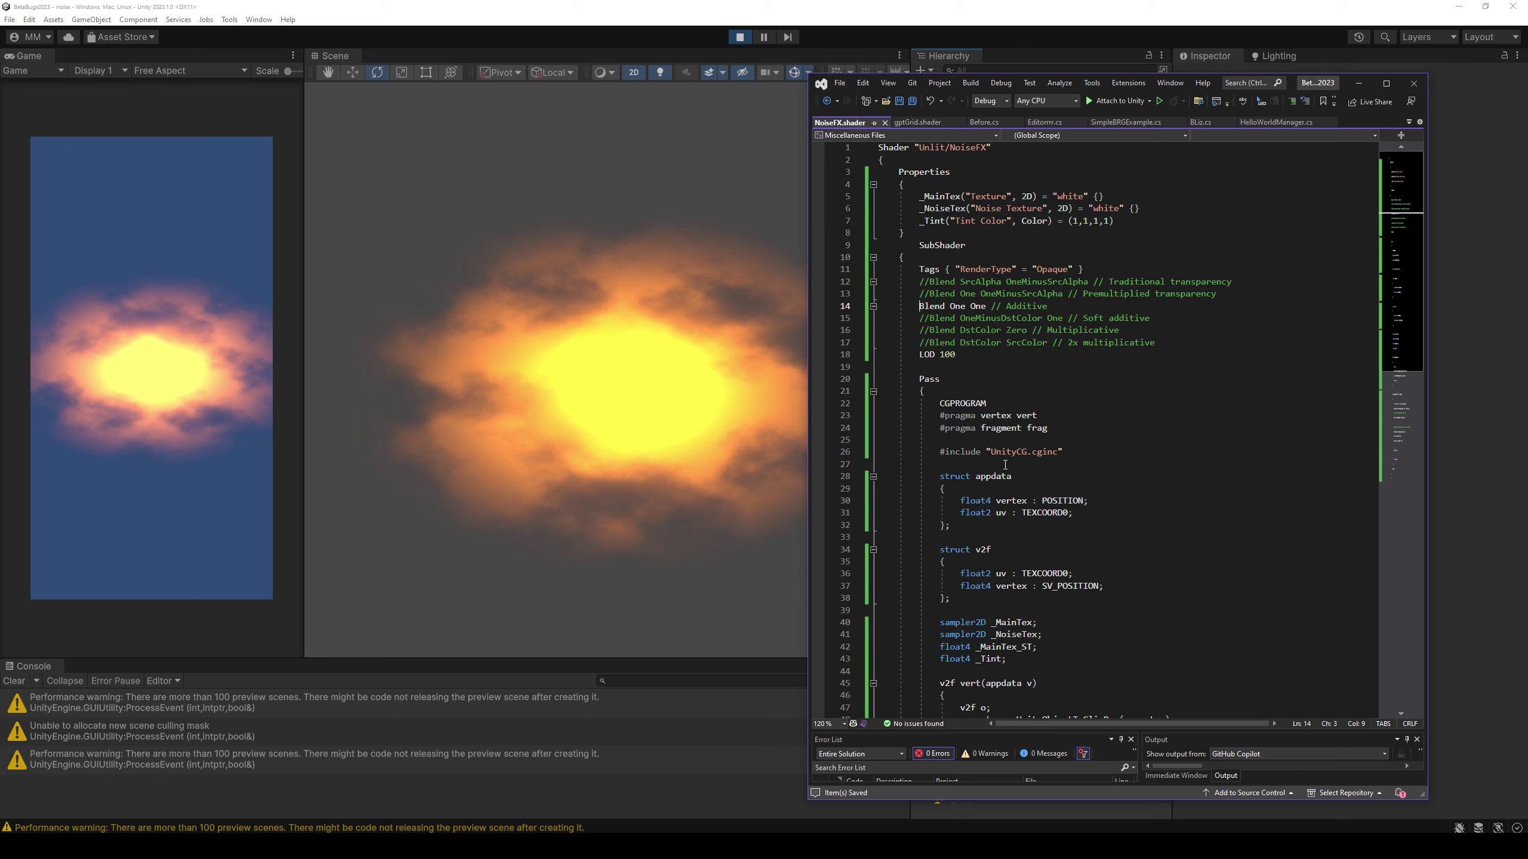
scroll(1080, 428, down, 5)
scroll(1222, 400, down, 6)
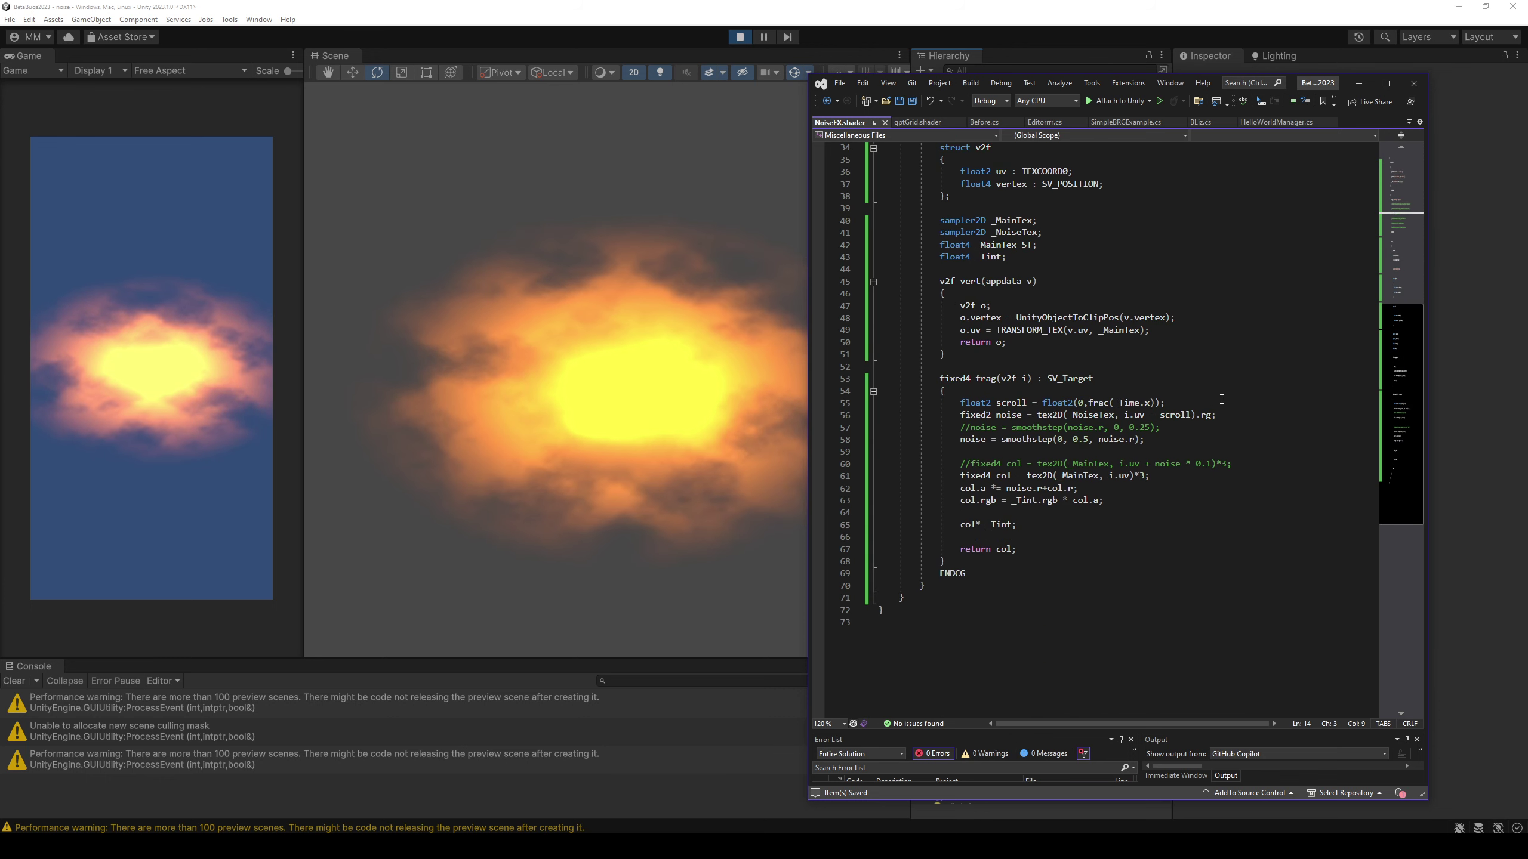
click(1257, 437)
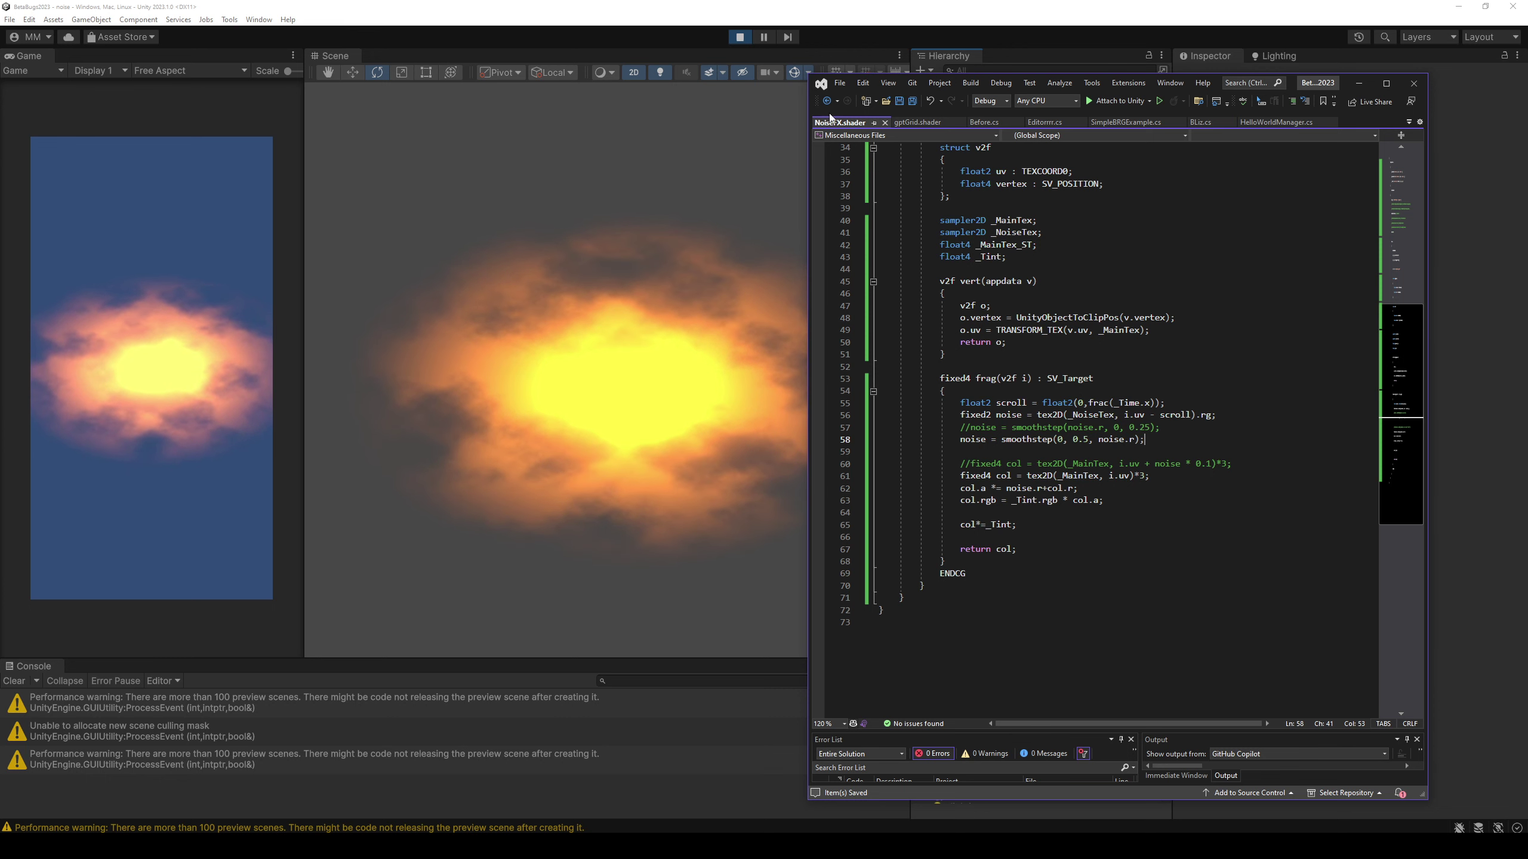
click(740, 38)
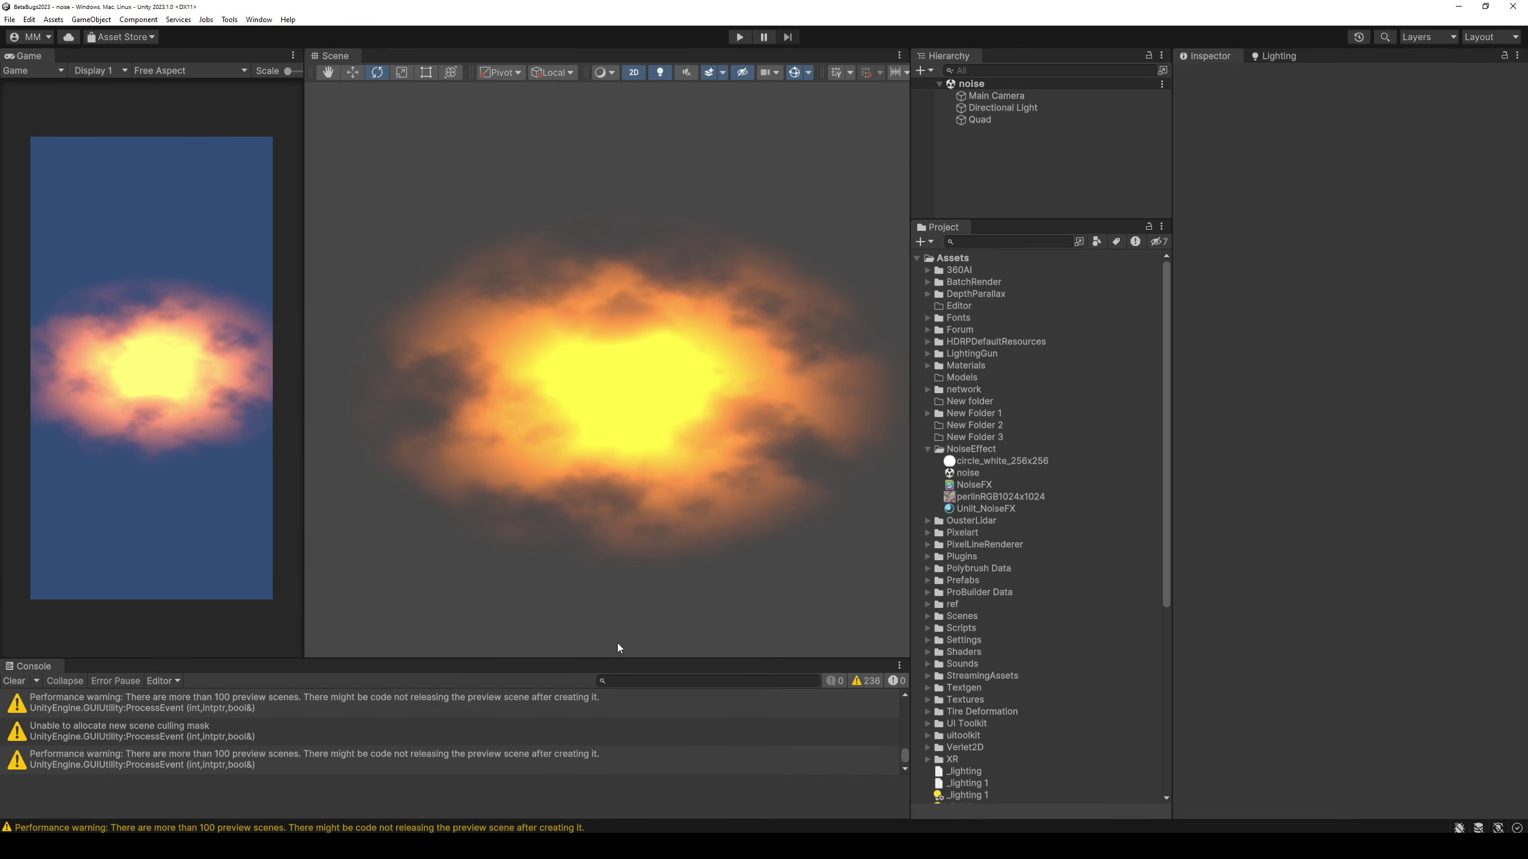